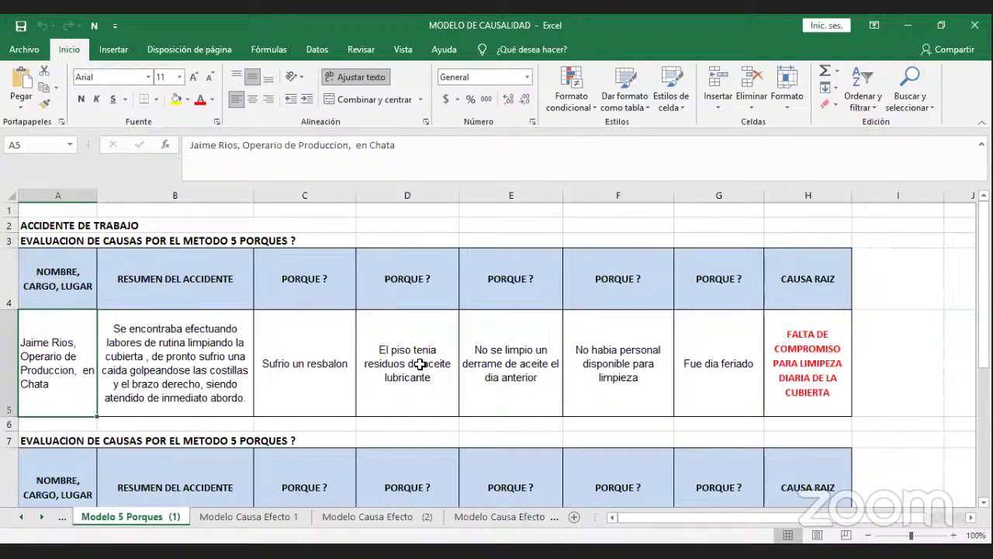
pyautogui.press('Right')
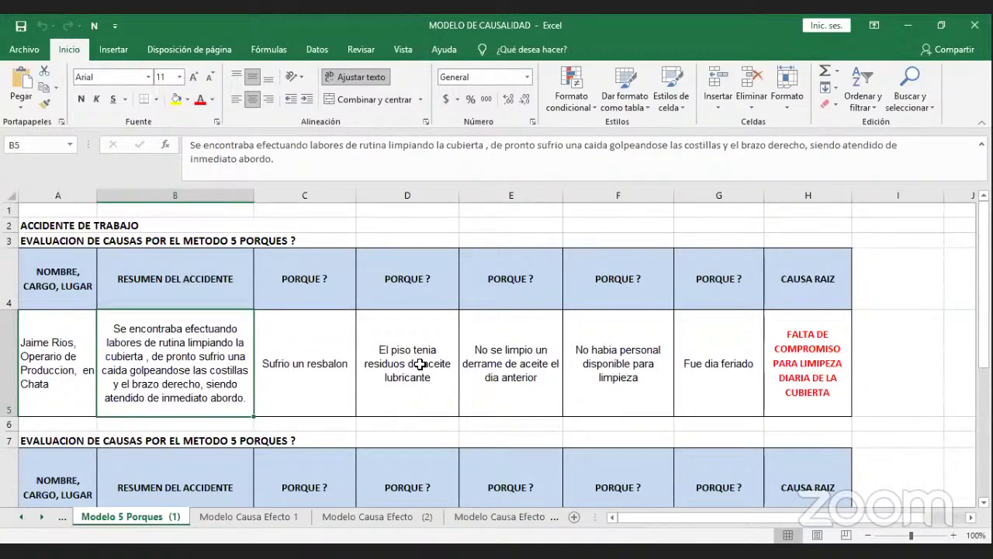
pyautogui.press('Right')
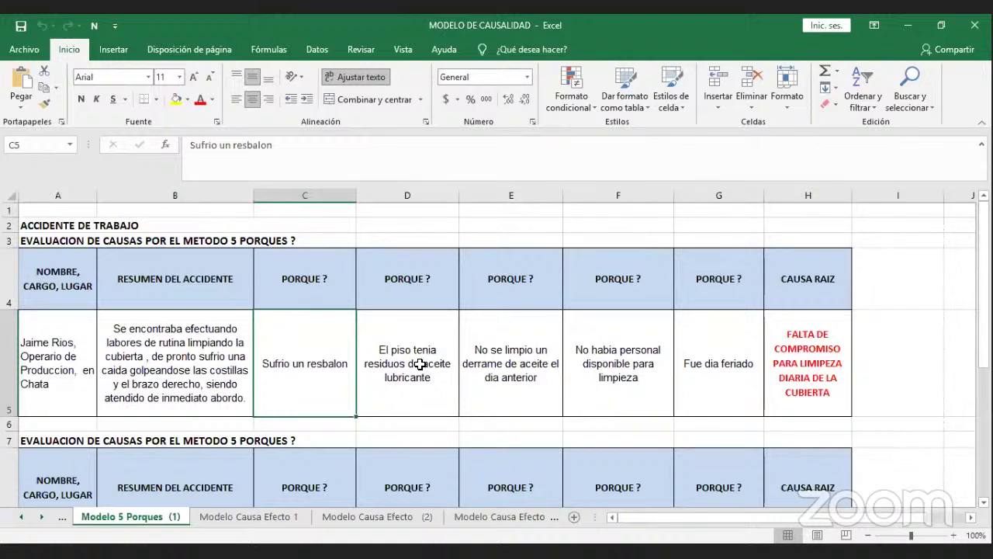
pyautogui.click(425, 301)
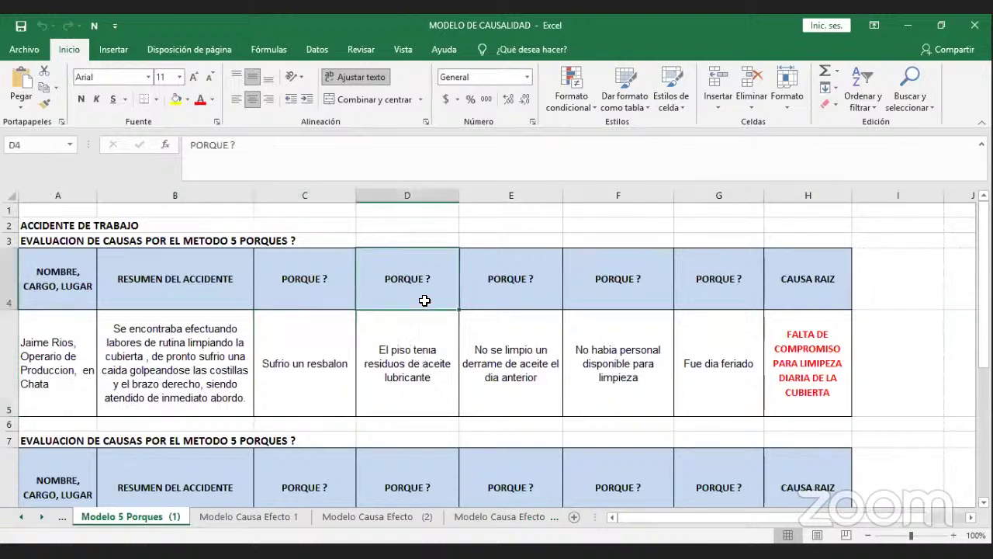
pyautogui.click(325, 335)
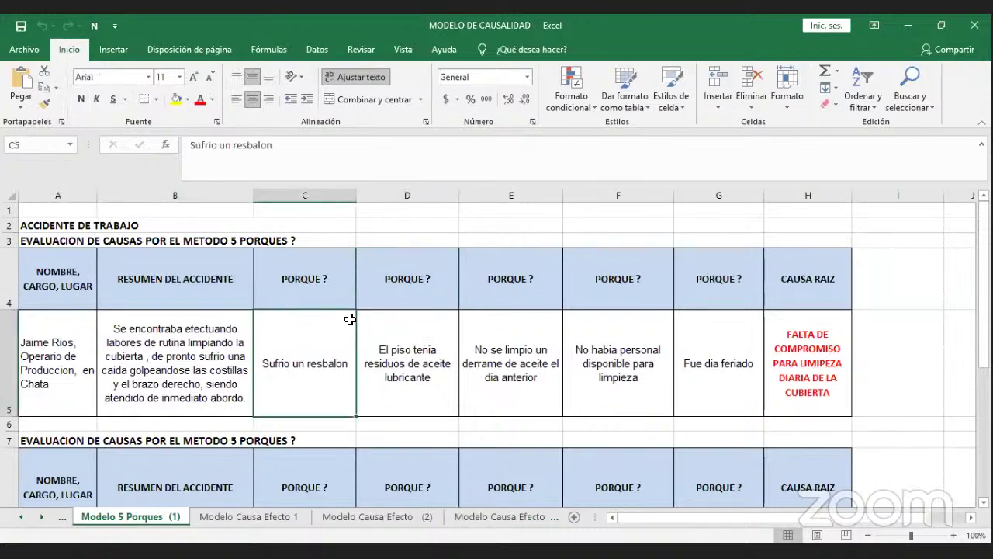
pyautogui.click(389, 339)
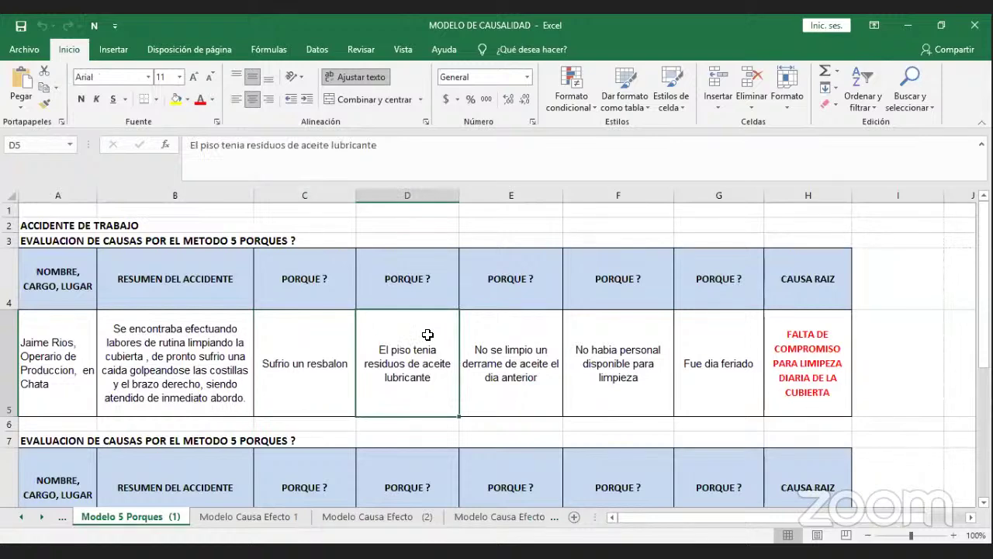
pyautogui.click(500, 304)
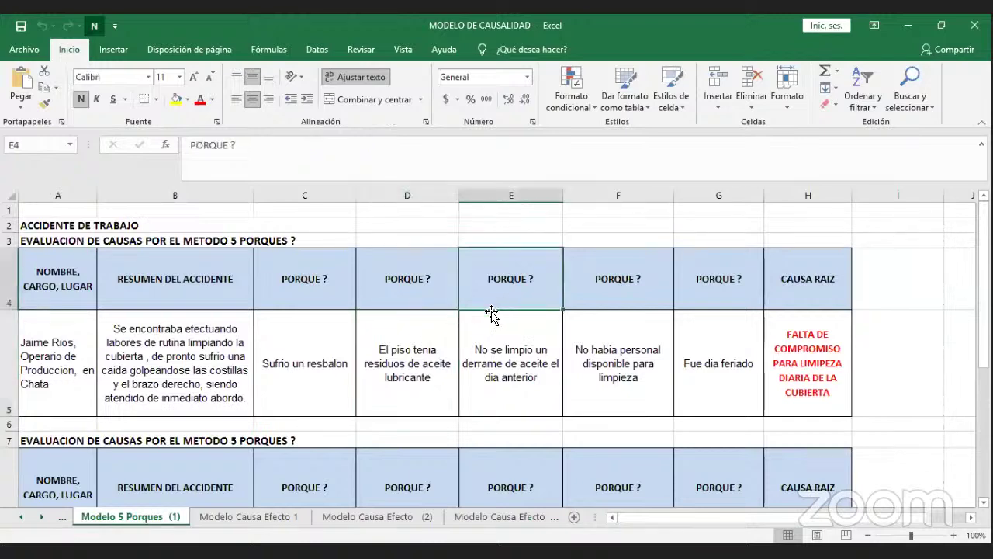
pyautogui.click(449, 332)
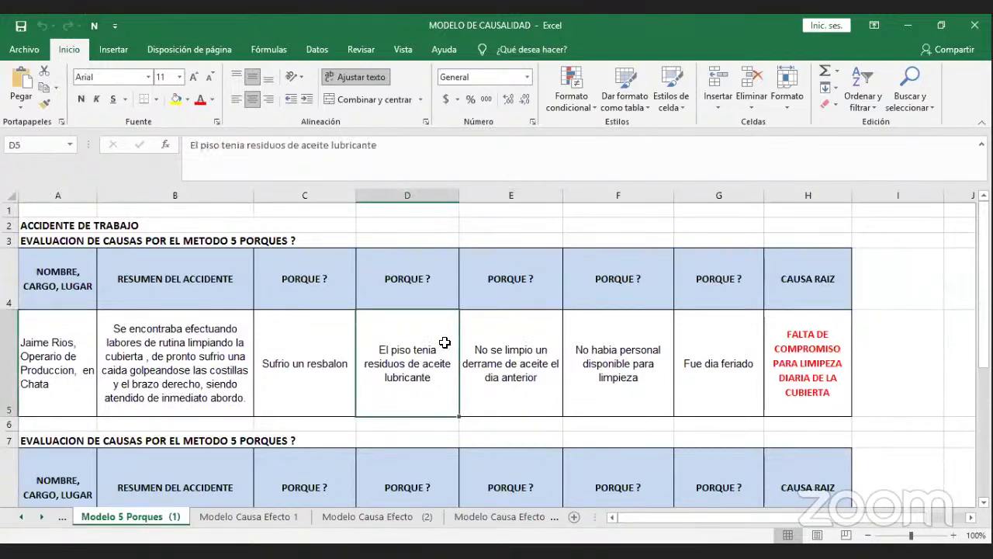
pyautogui.click(487, 361)
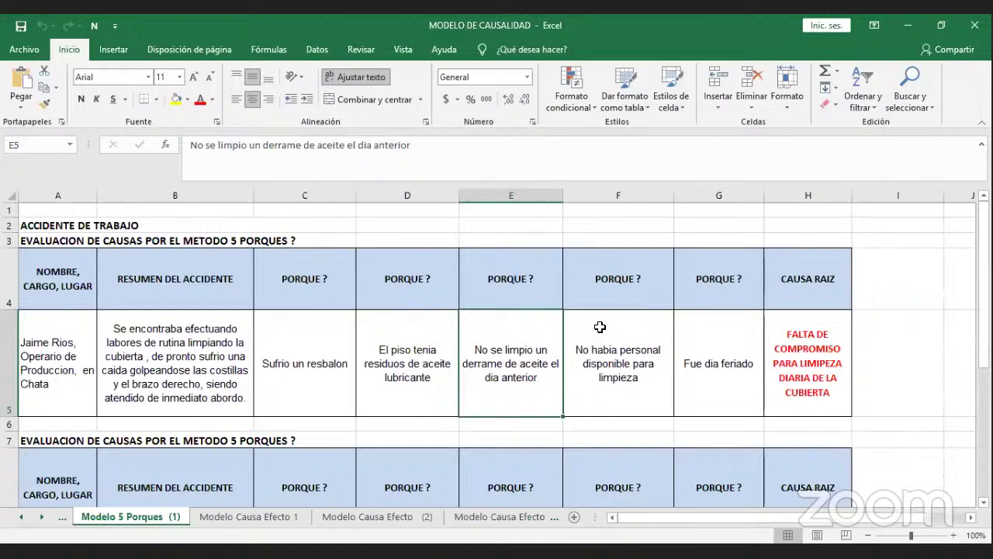
pyautogui.click(607, 292)
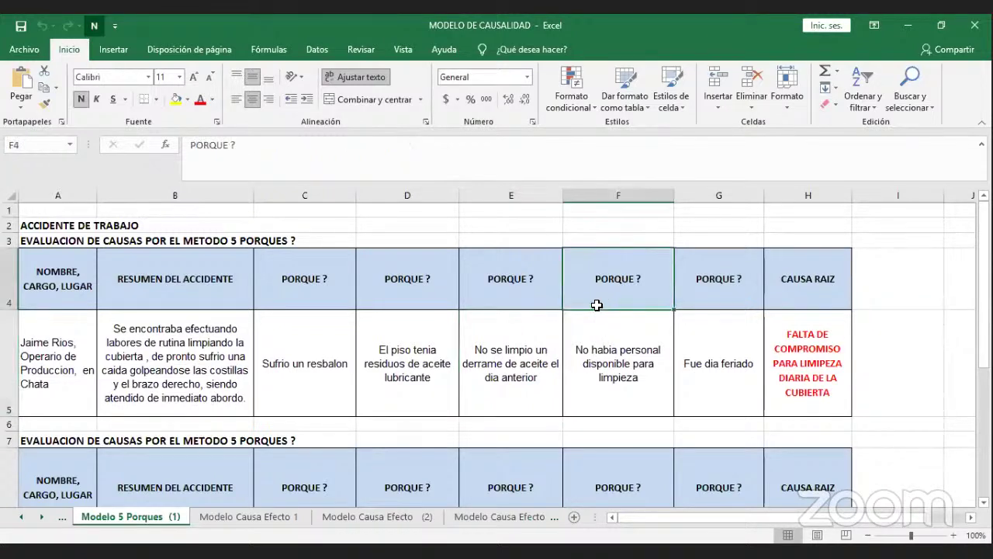
pyautogui.click(542, 333)
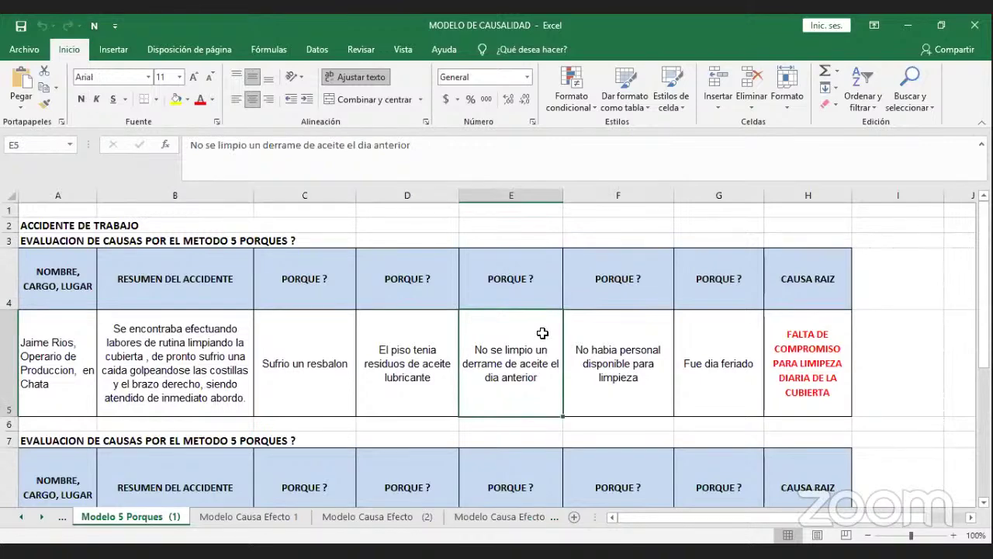
pyautogui.click(599, 373)
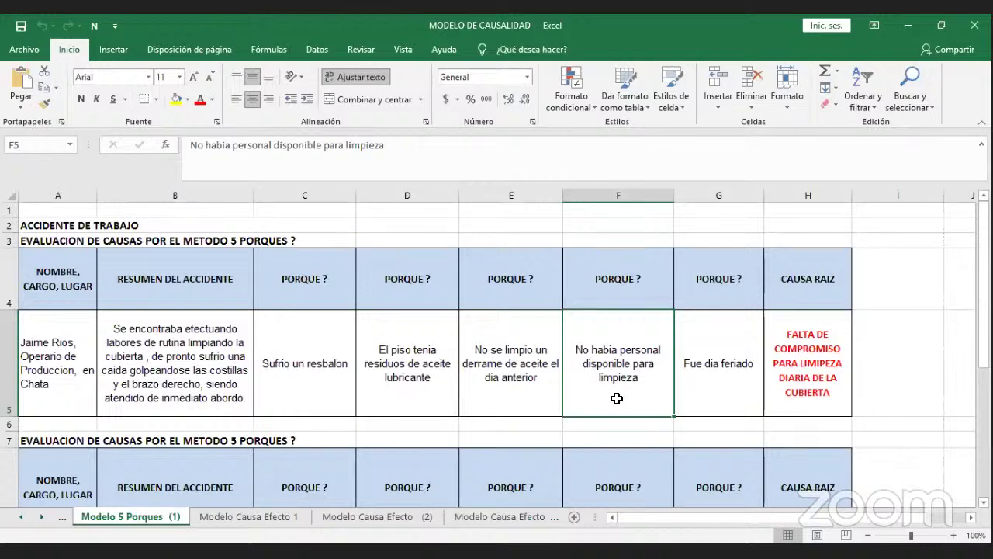
pyautogui.click(696, 292)
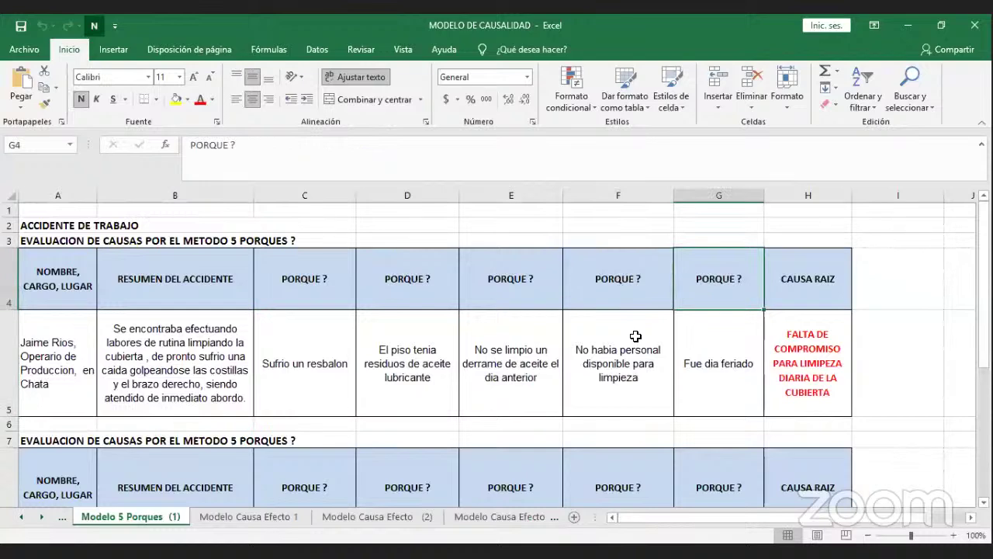
pyautogui.click(660, 348)
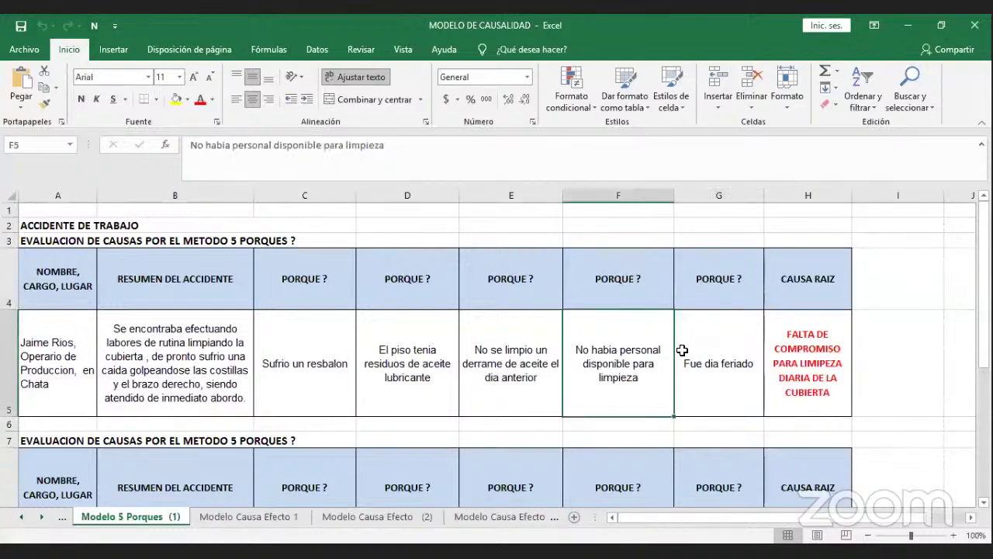
pyautogui.click(684, 350)
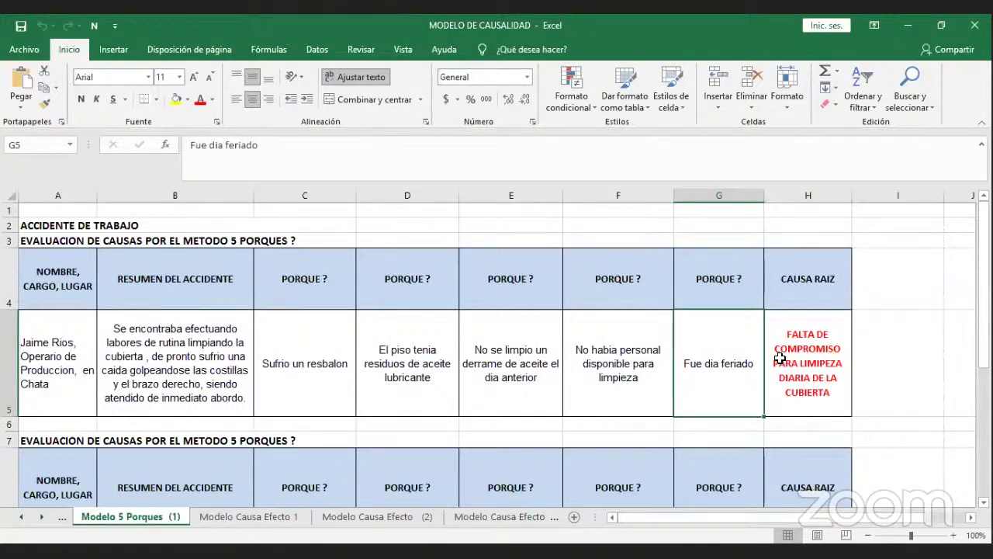
pyautogui.press('Right')
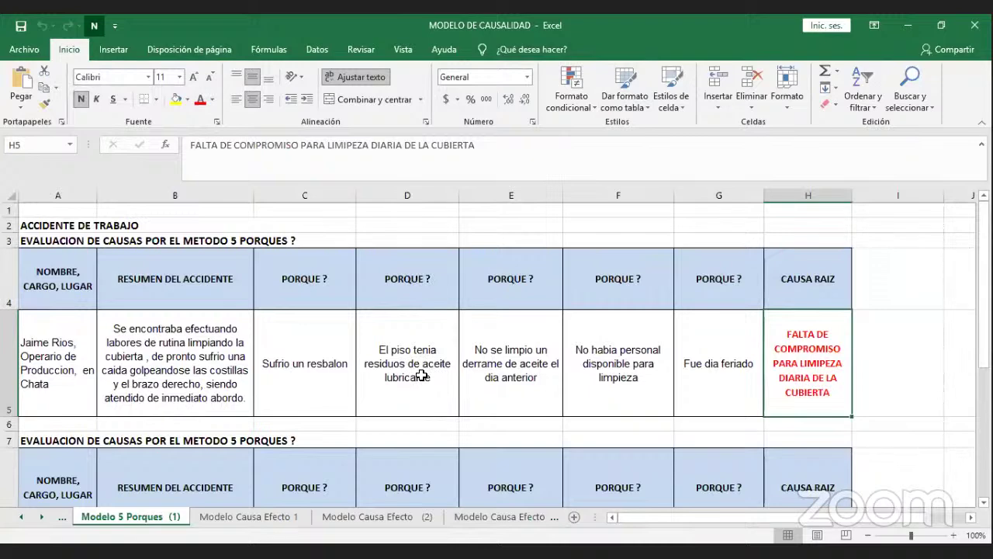
pyautogui.scroll(-2, 420, 376)
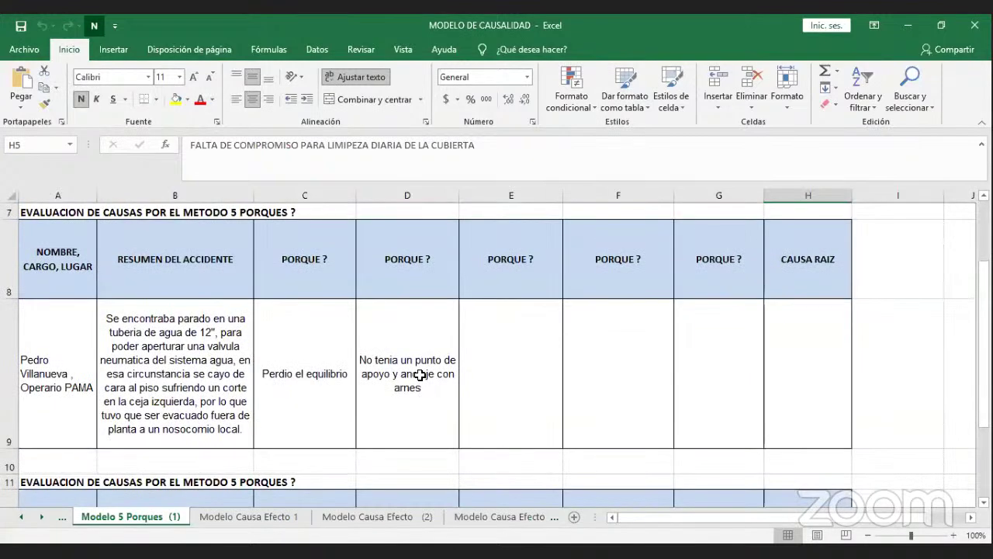
pyautogui.click(339, 345)
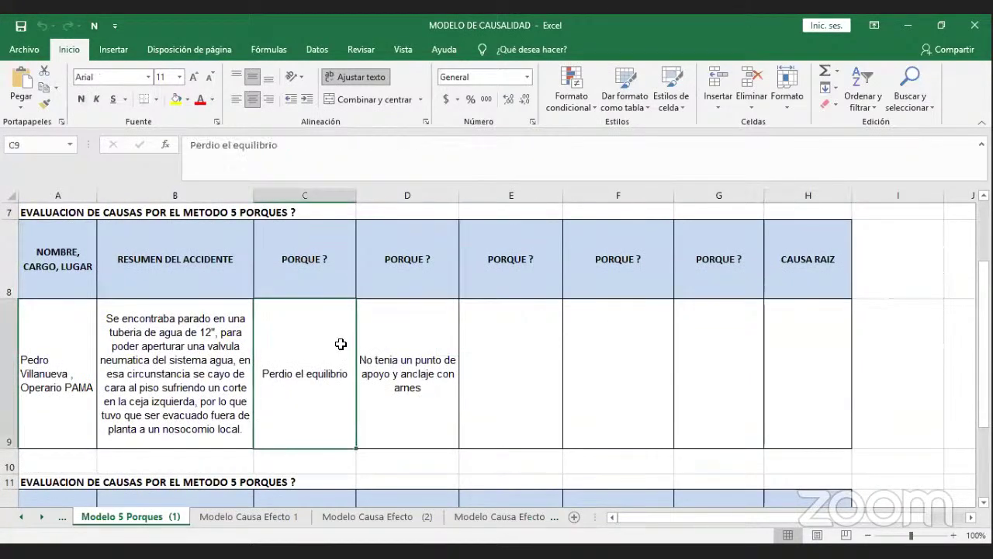
pyautogui.press('Left')
pyautogui.press('Left')
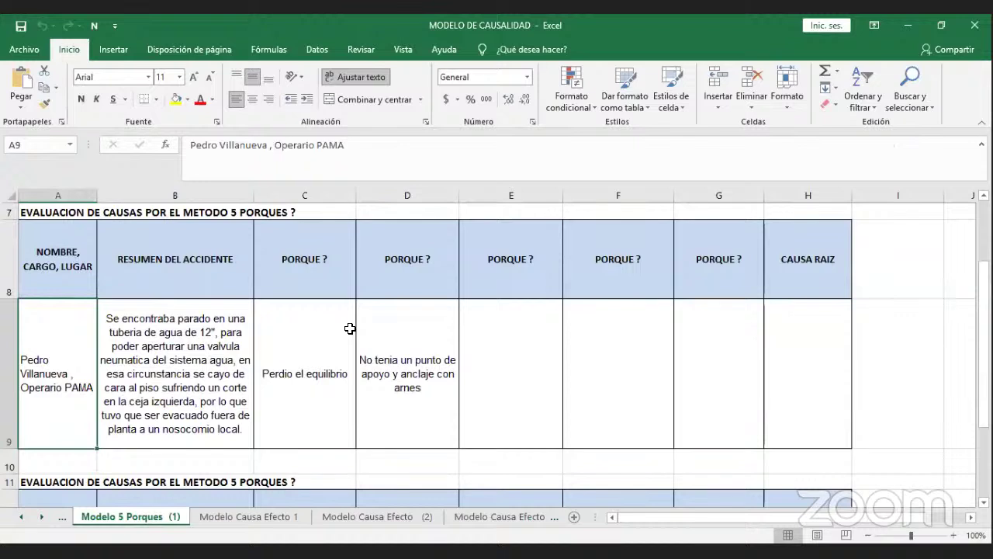
pyautogui.press('Right')
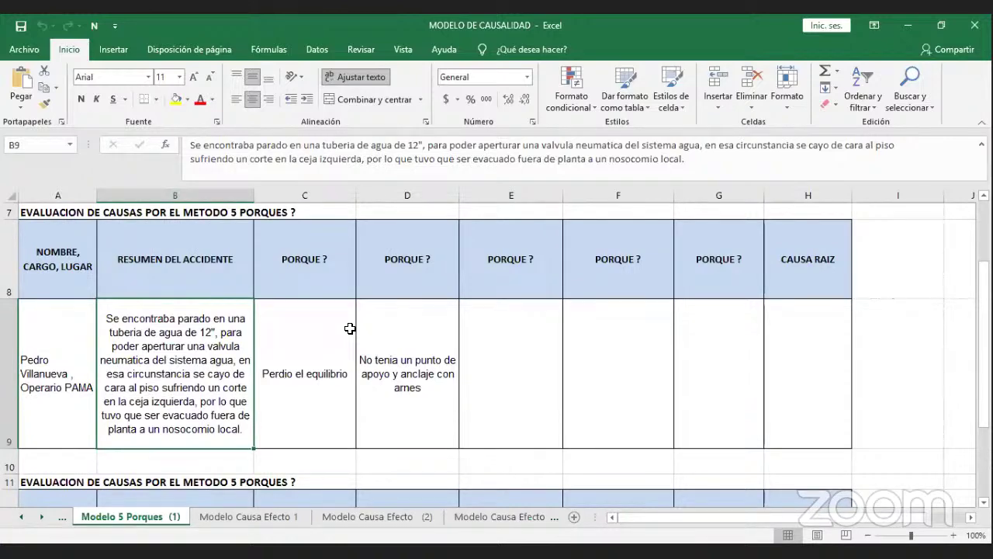
pyautogui.click(339, 282)
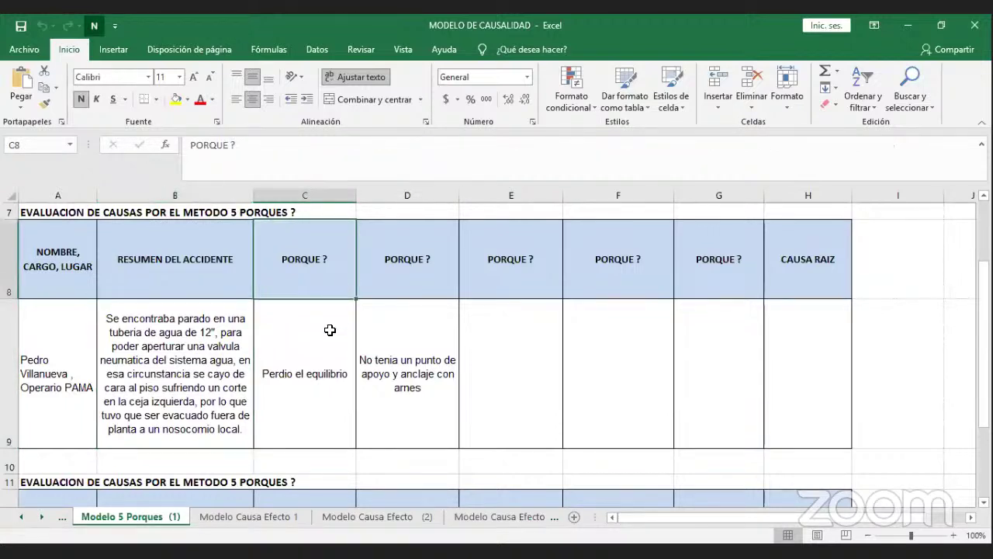
pyautogui.click(330, 331)
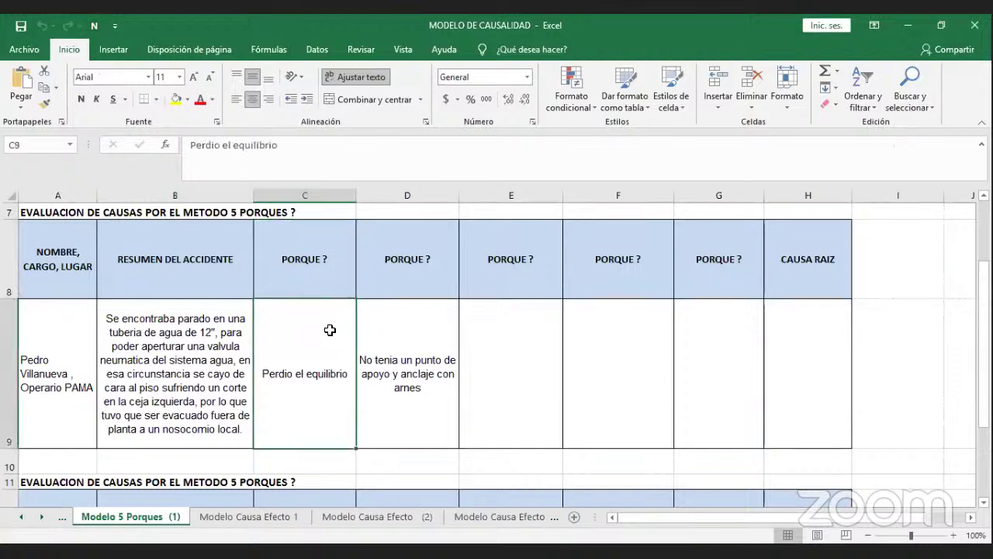
pyautogui.click(367, 284)
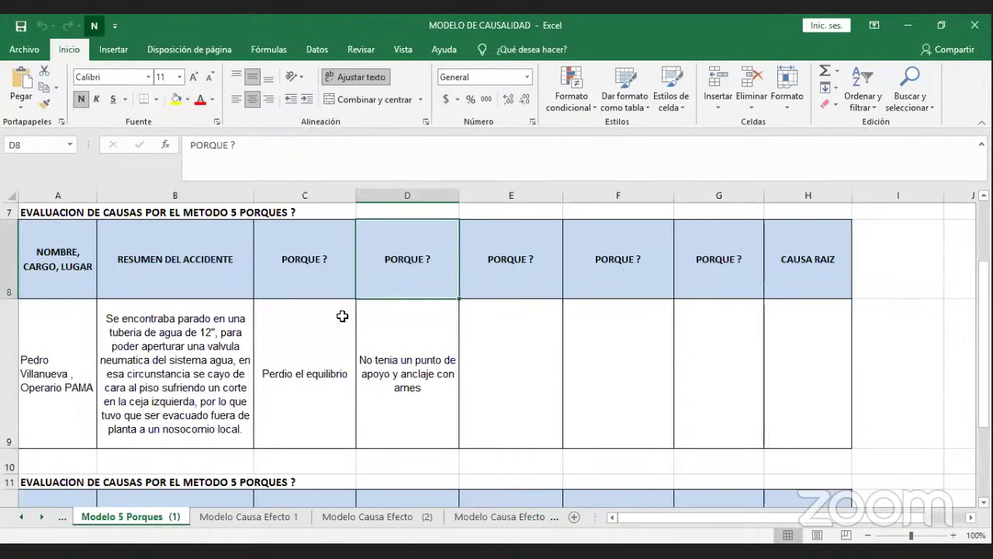
pyautogui.click(342, 316)
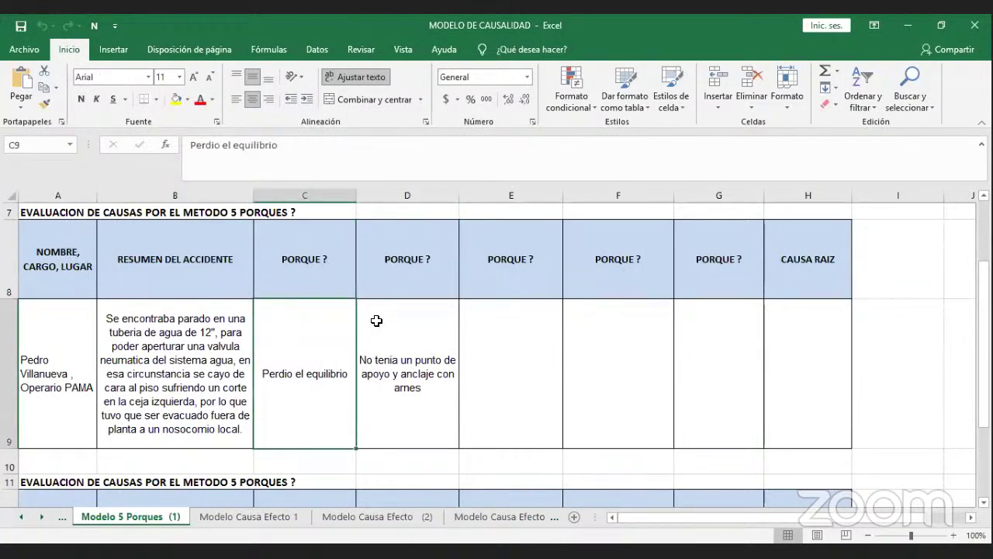
pyautogui.click(377, 320)
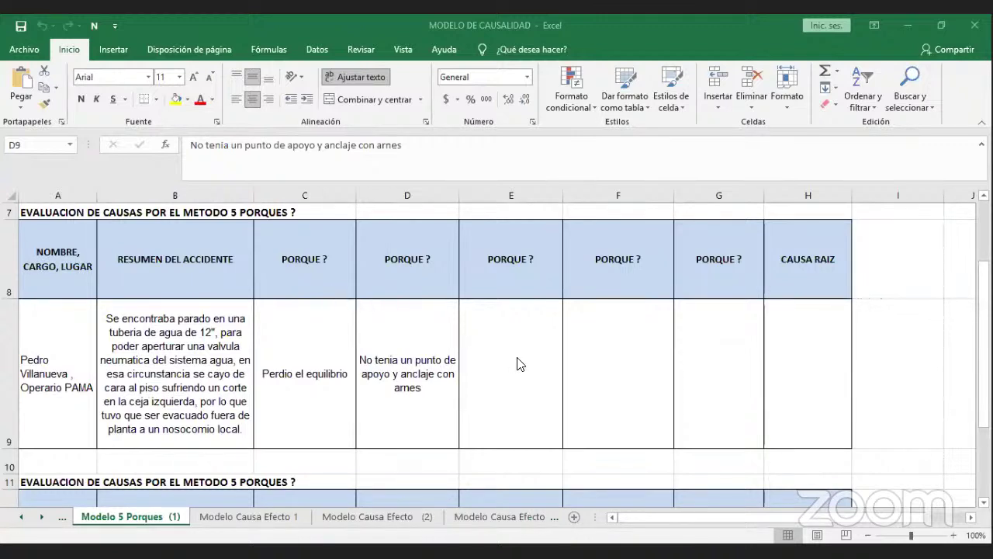
# Enter 'No evaluo su entorno de trabajo' as the third why in E9.
pyautogui.press('F2')
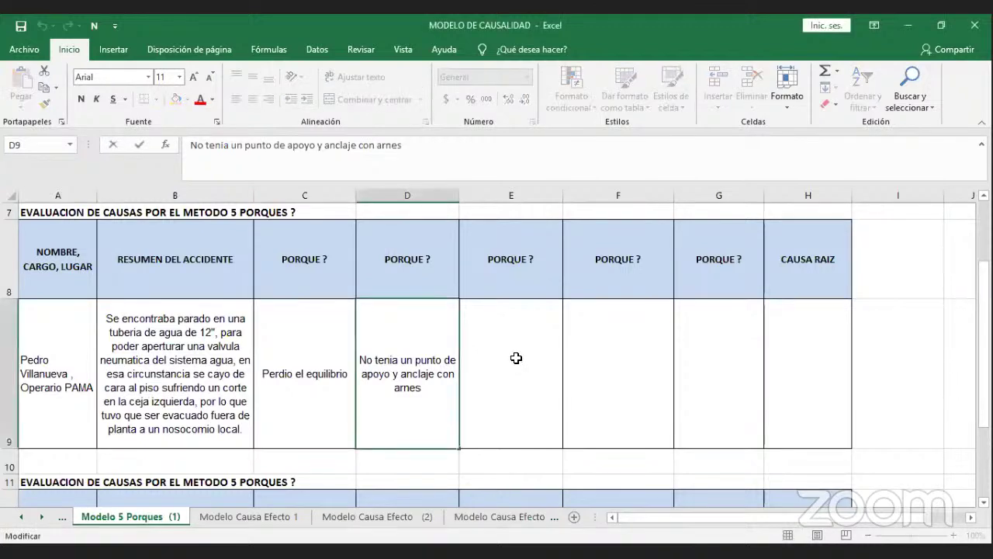
pyautogui.click(516, 358)
pyautogui.write('No e')
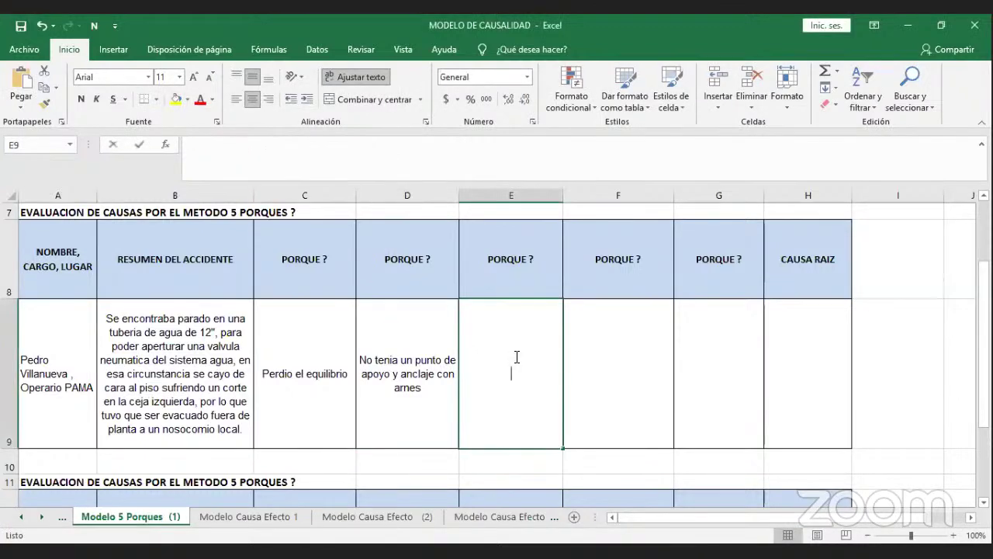
pyautogui.write('v')
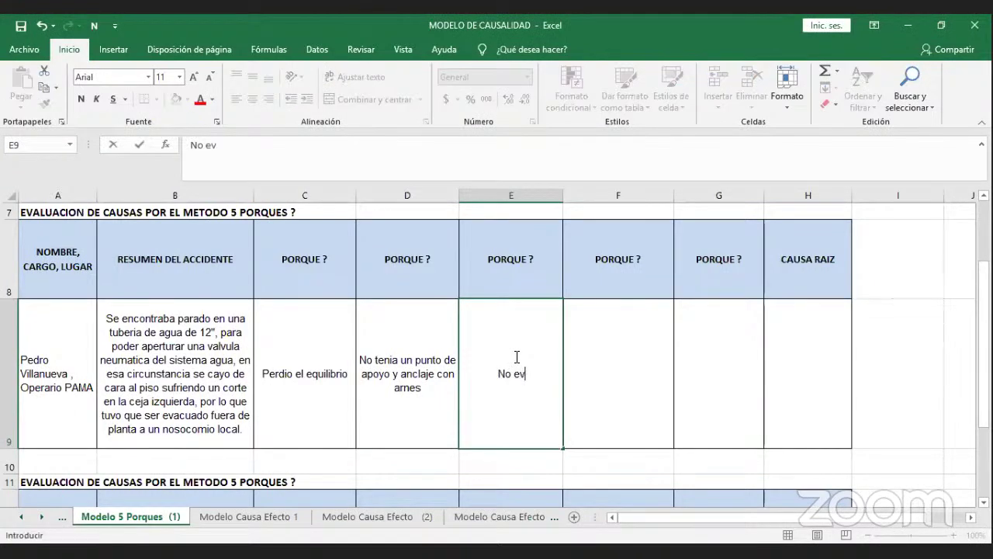
pyautogui.write('aluo su entor')
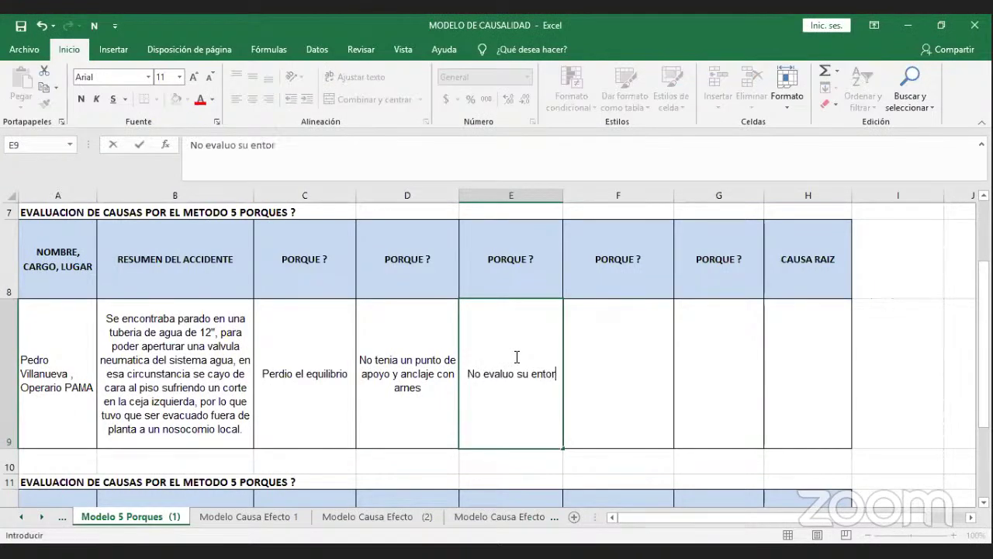
pyautogui.write('no de ')
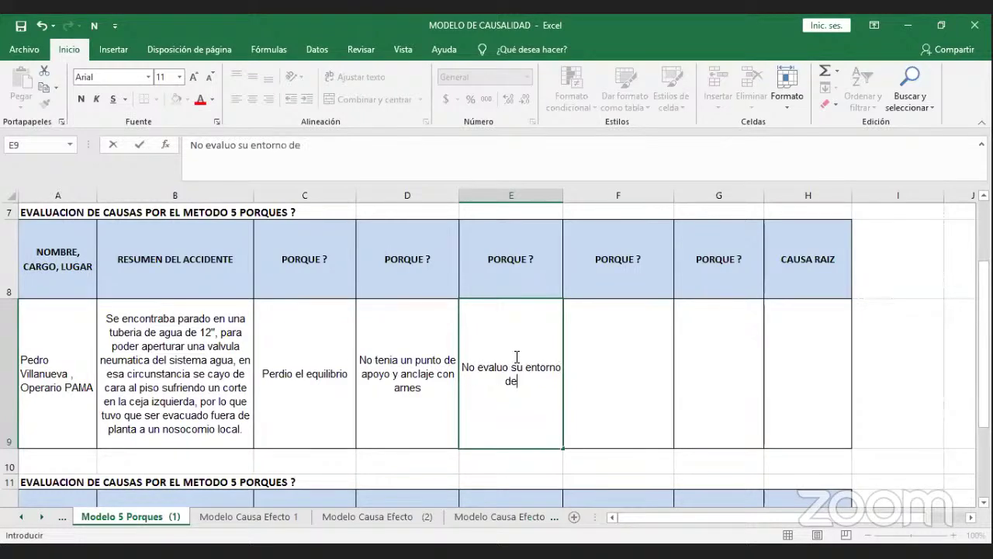
pyautogui.write('trabajo')
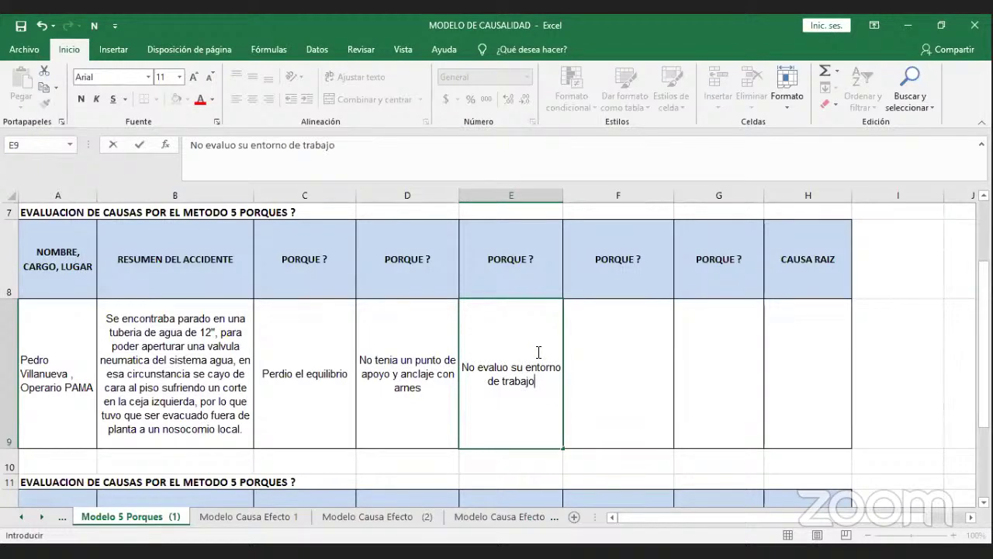
pyautogui.click(598, 330)
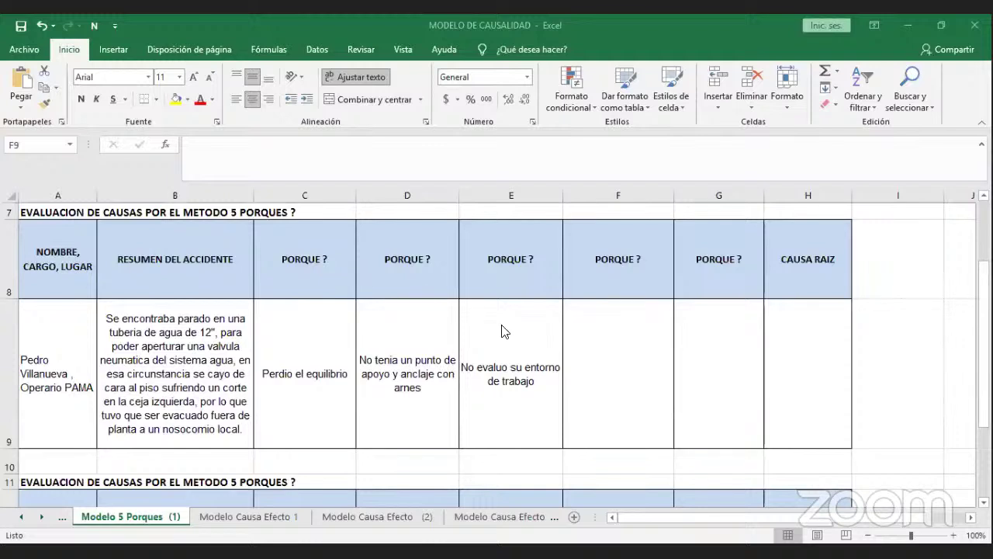
# Enter 'Por falta de capacitacion' as the fourth why in F9, dismissing the autocomplete.
pyautogui.click(590, 361)
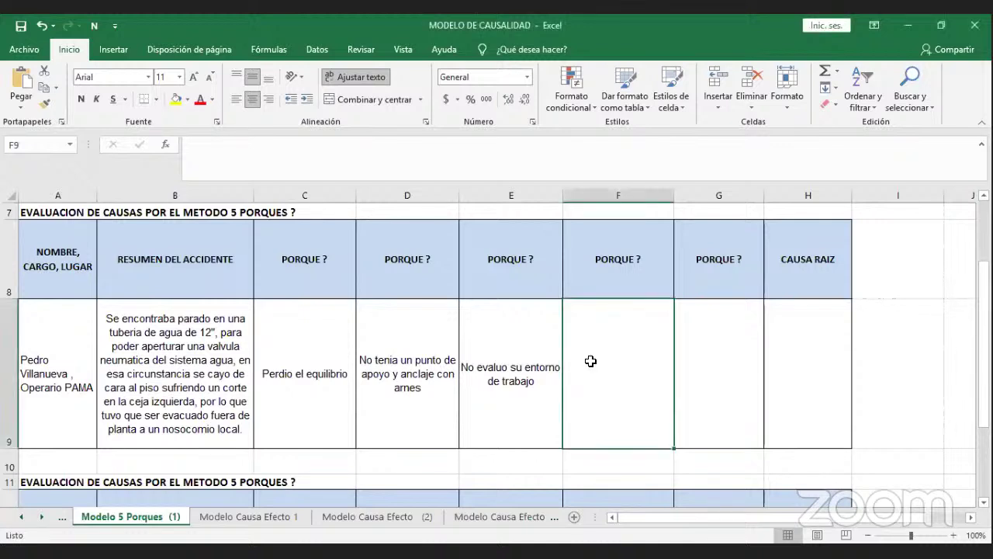
pyautogui.write('Por')
pyautogui.press('BackSpace')
pyautogui.write('fal')
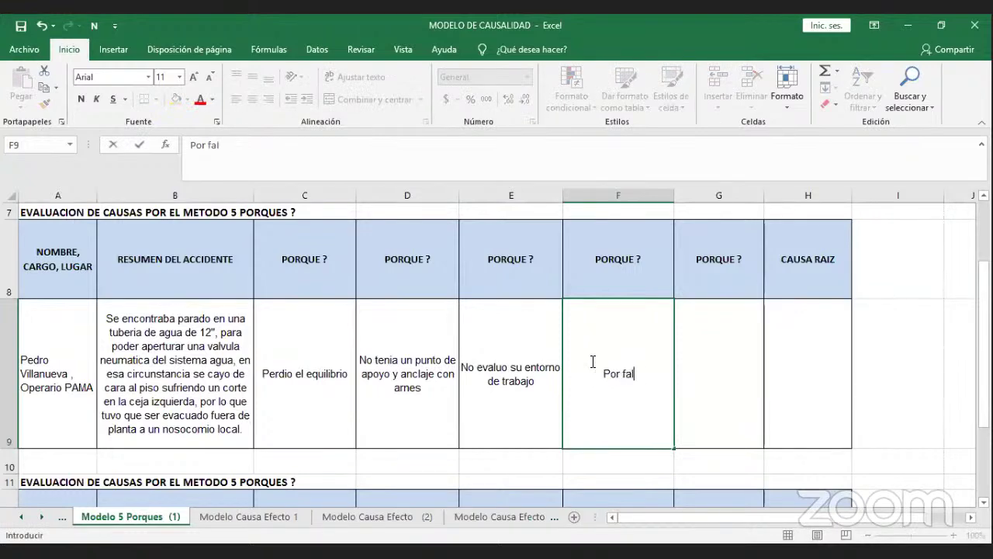
pyautogui.write('ta de cap')
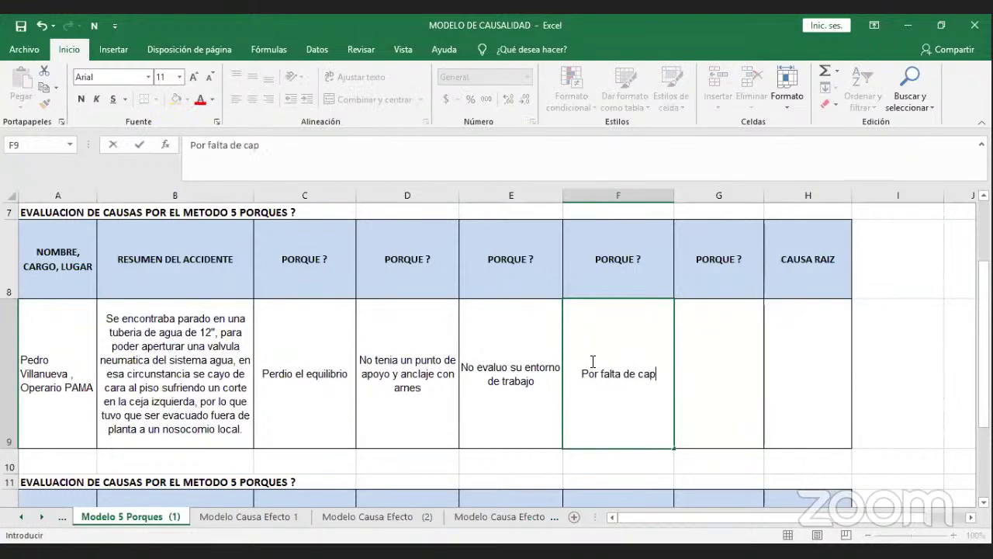
pyautogui.write('acitacion')
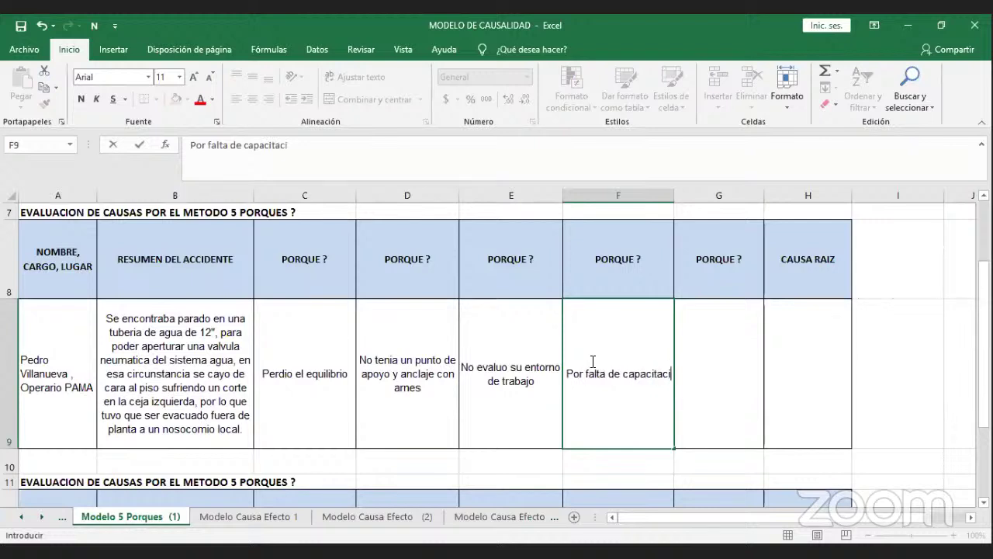
pyautogui.click(699, 350)
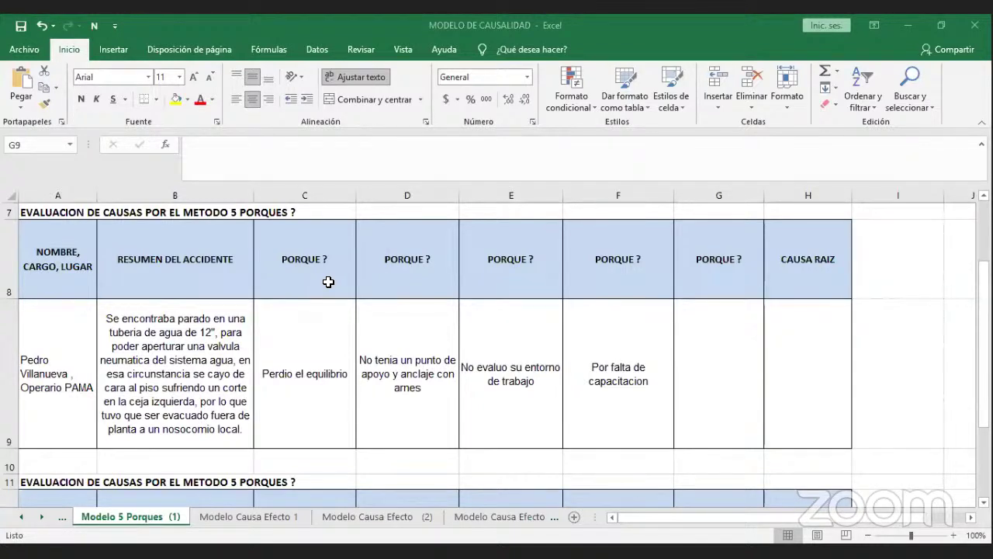
pyautogui.click(704, 401)
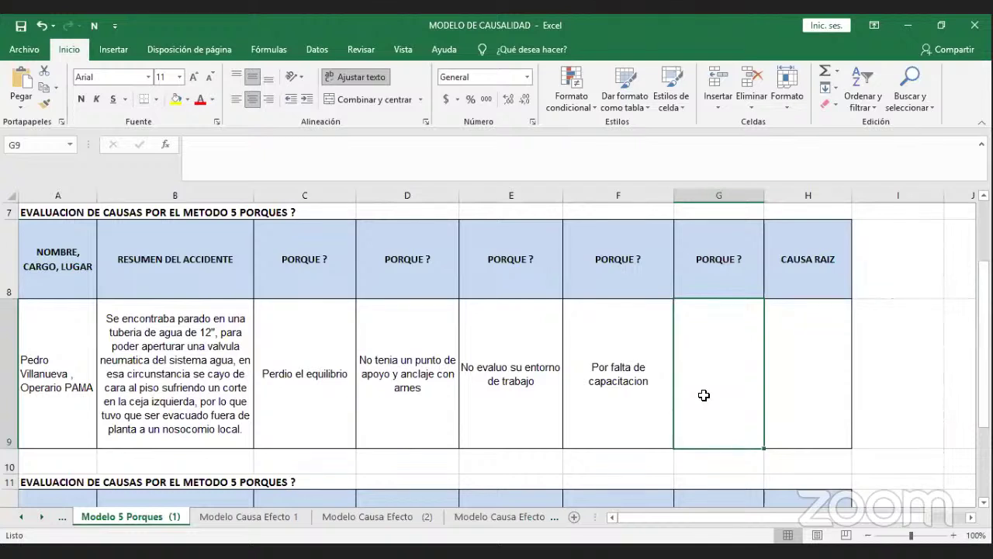
# Type 'Personal nuevo' into G9 as the fifth why and commit it.
pyautogui.write('Perso')
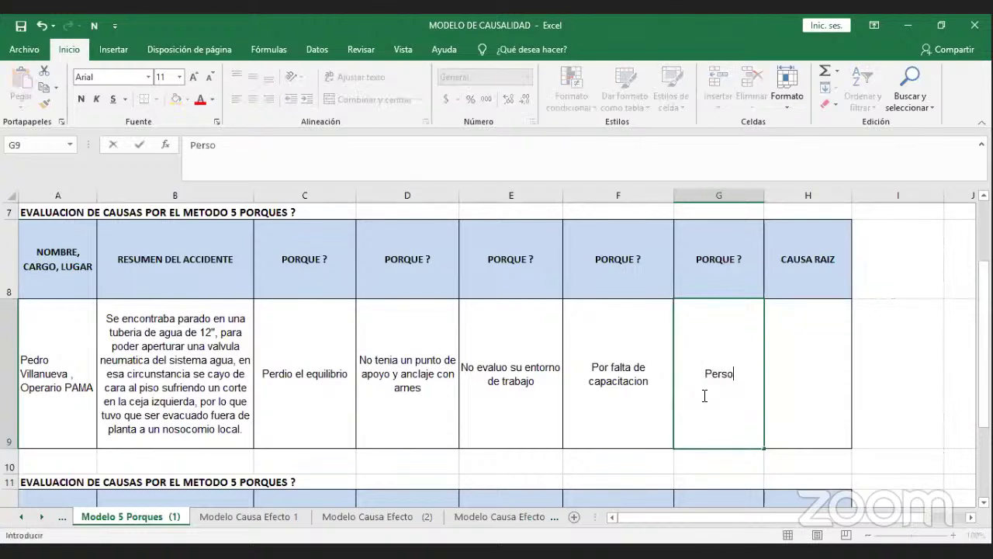
pyautogui.write('nal nue')
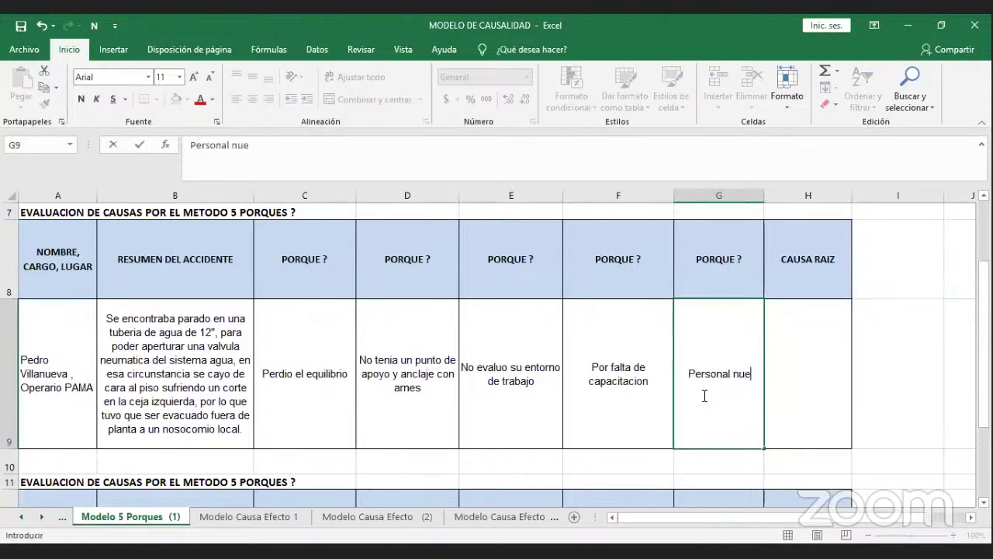
pyautogui.write('vo')
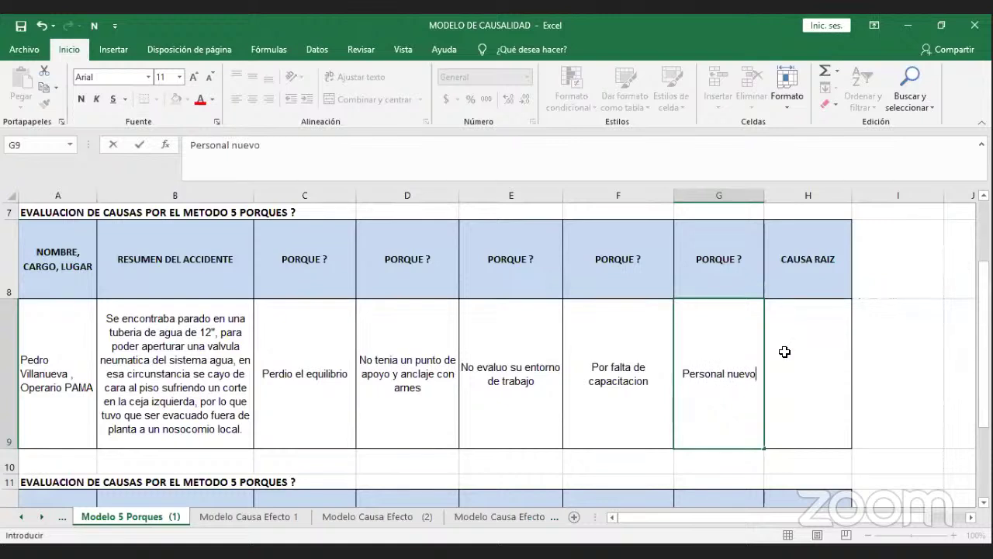
pyautogui.click(785, 351)
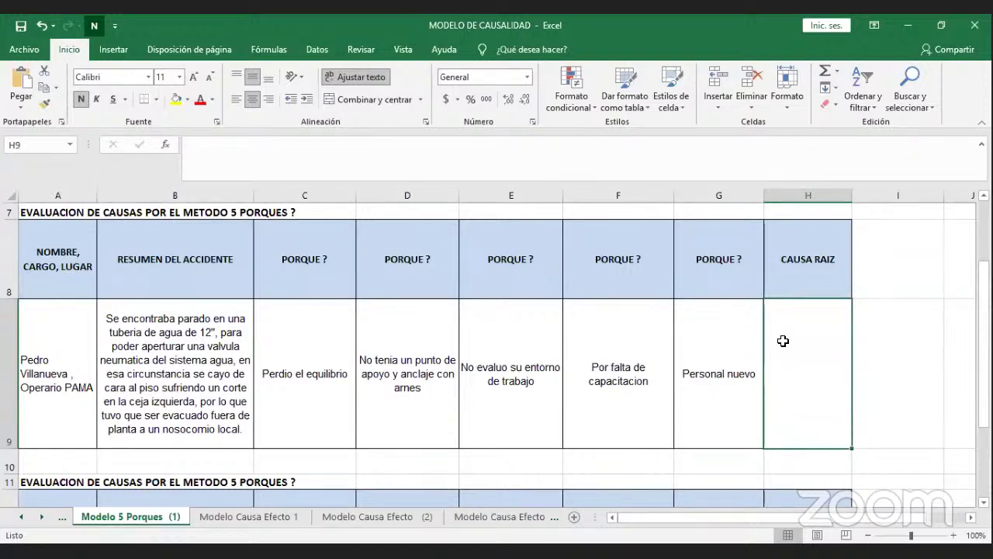
# Type 'NO EXISTE PROGRAMA CAPACITACION PERSONAL NUEVO' into H9, correcting the EXSISTE misspelling.
pyautogui.write('NO')
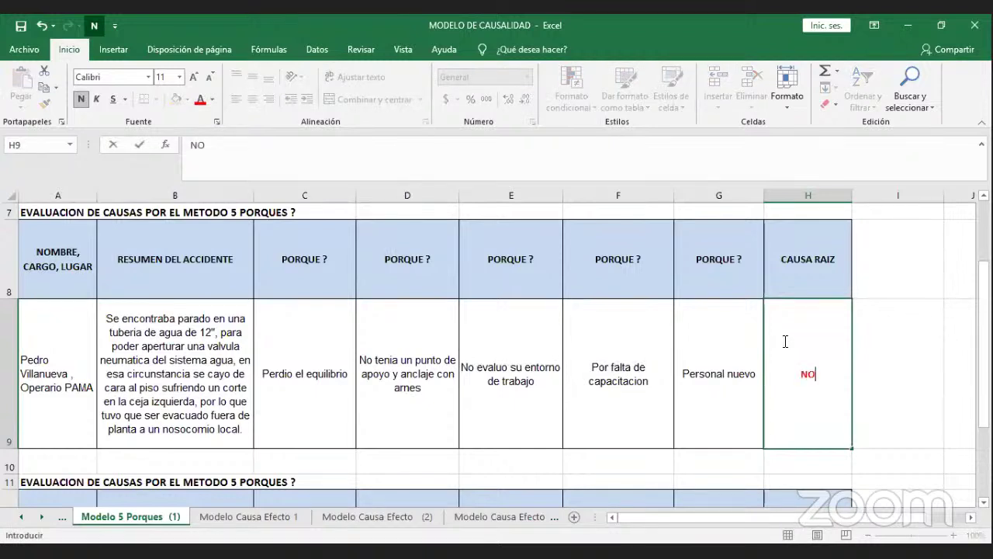
pyautogui.write(' EXSISTE')
pyautogui.press('BackSpace')
pyautogui.press('BackSpace')
pyautogui.press('BackSpace')
pyautogui.press('BackSpace')
pyautogui.press('BackSpace')
pyautogui.press('BackSpace')
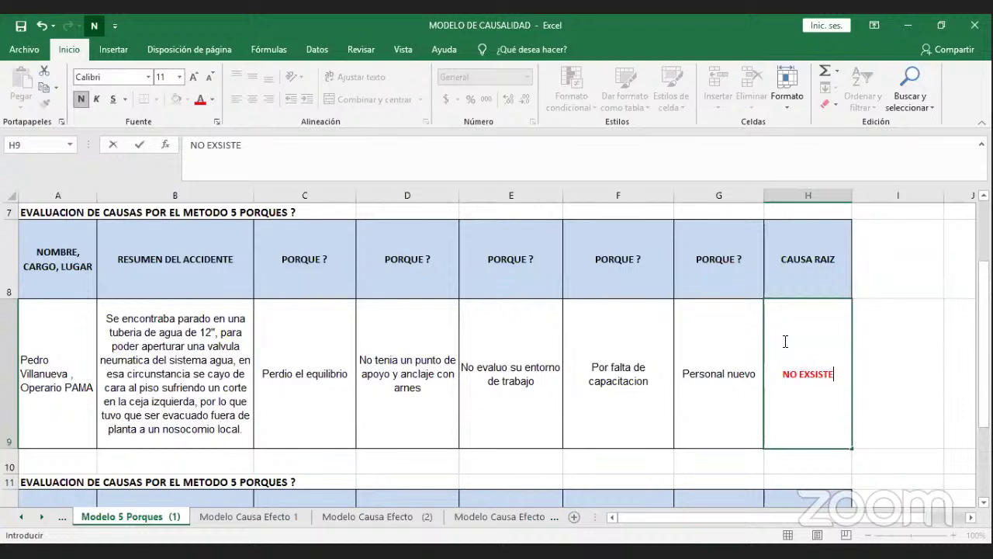
pyautogui.write('I')
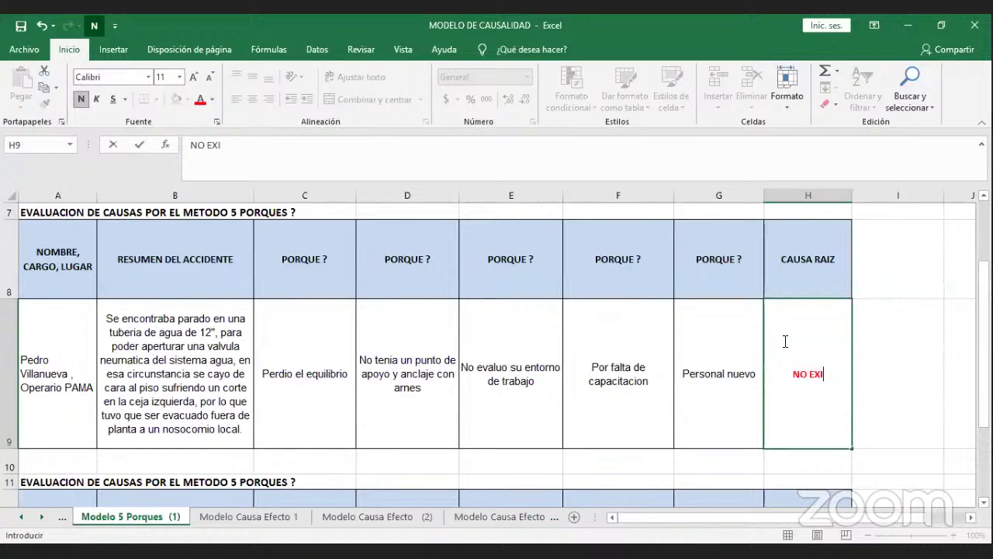
pyautogui.write('STE PROGRA')
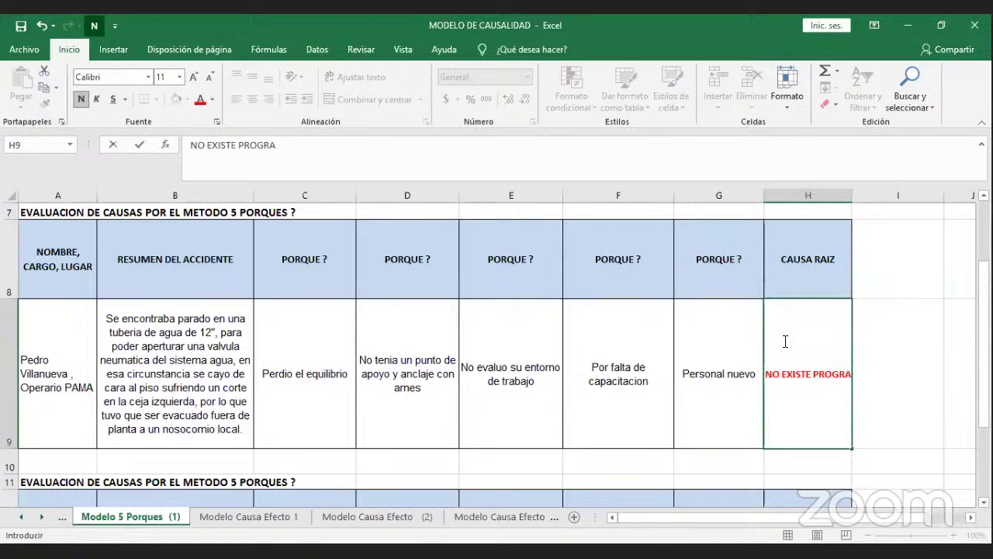
pyautogui.write('MA CAPACI')
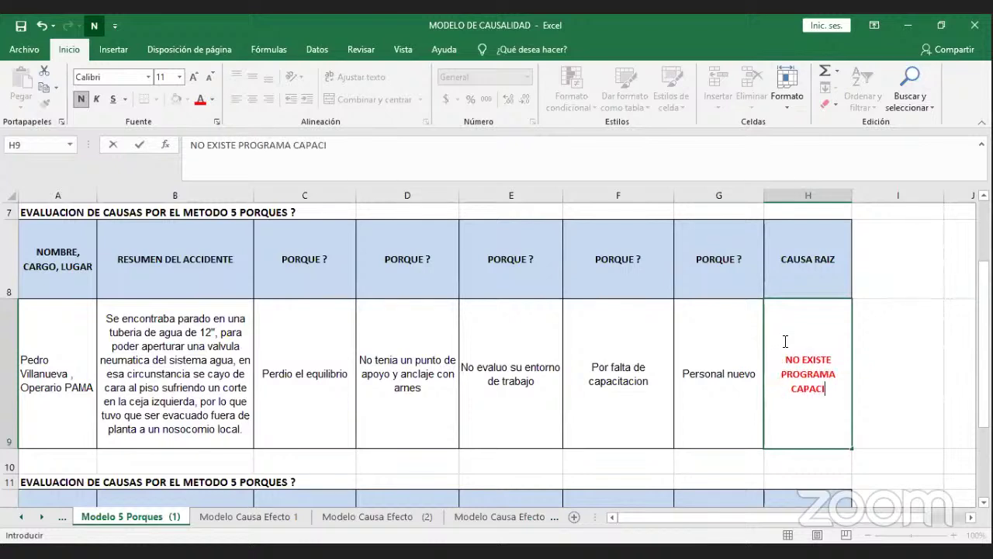
pyautogui.write('ION ')
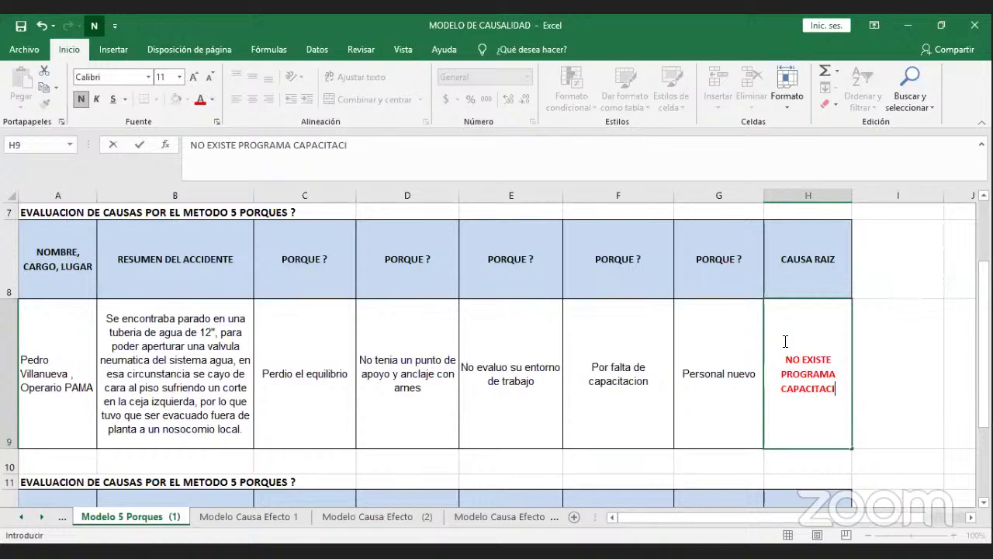
pyautogui.write('P')
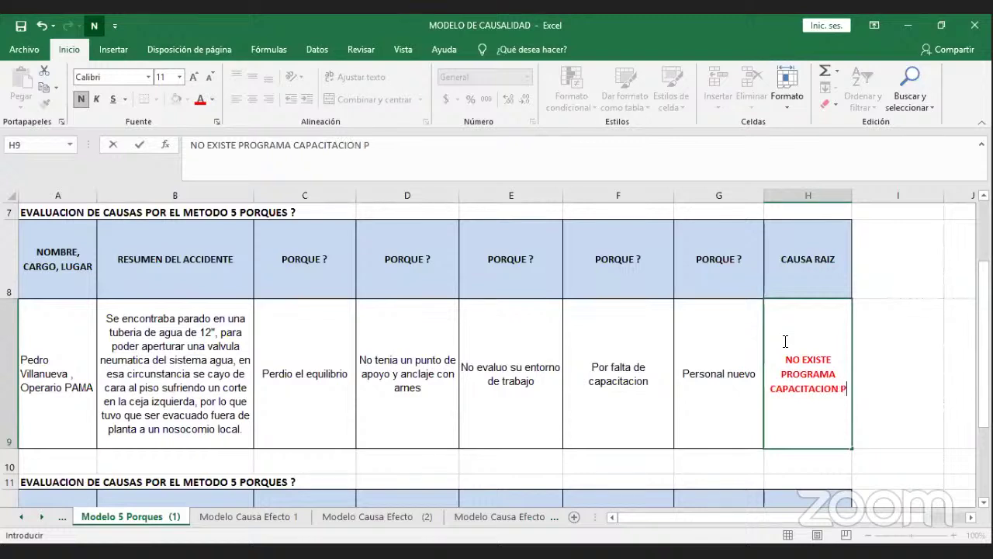
pyautogui.write('ERSONAL NUEVO')
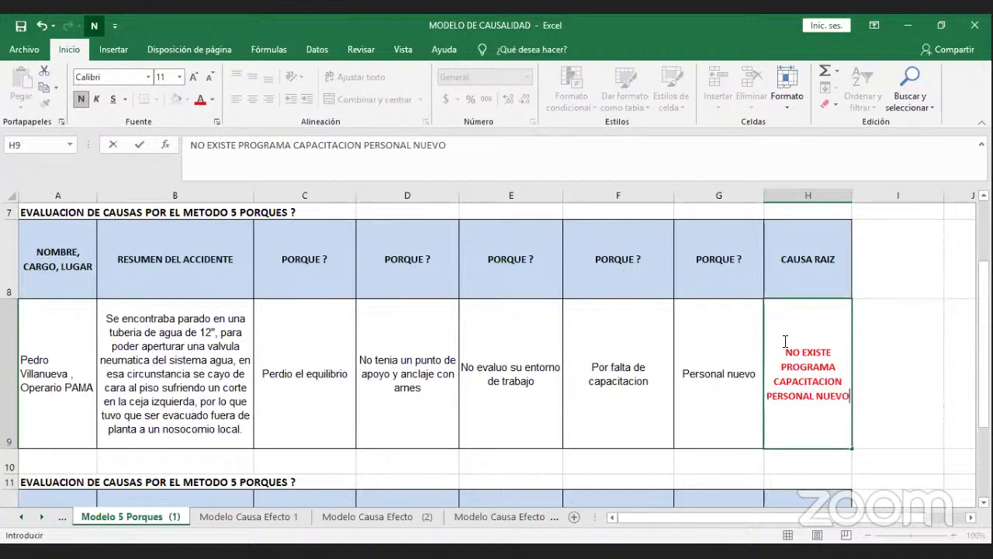
pyautogui.click(732, 341)
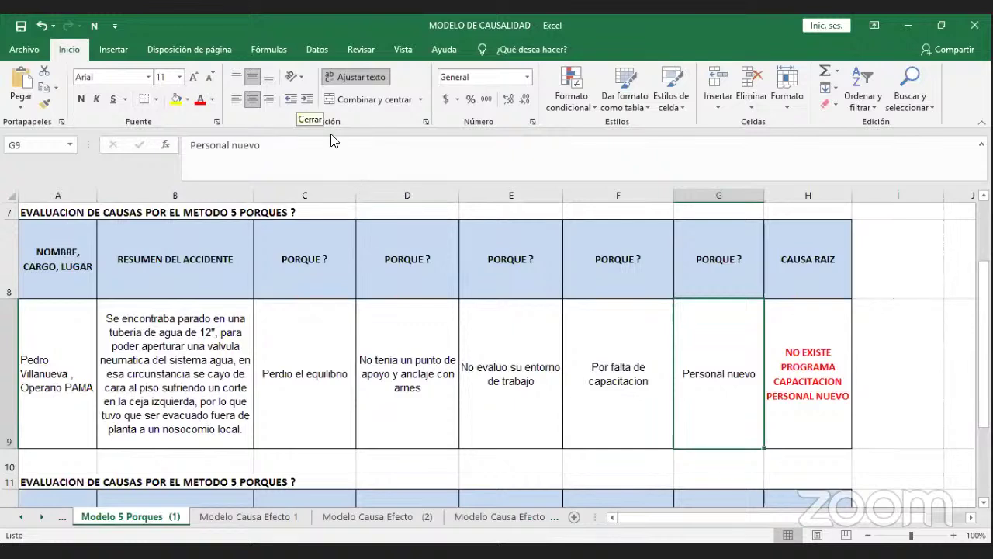
# Add '/ SISTEMA GESTION INCOMPLETO' to the start of H9's root cause text.
pyautogui.click(793, 427)
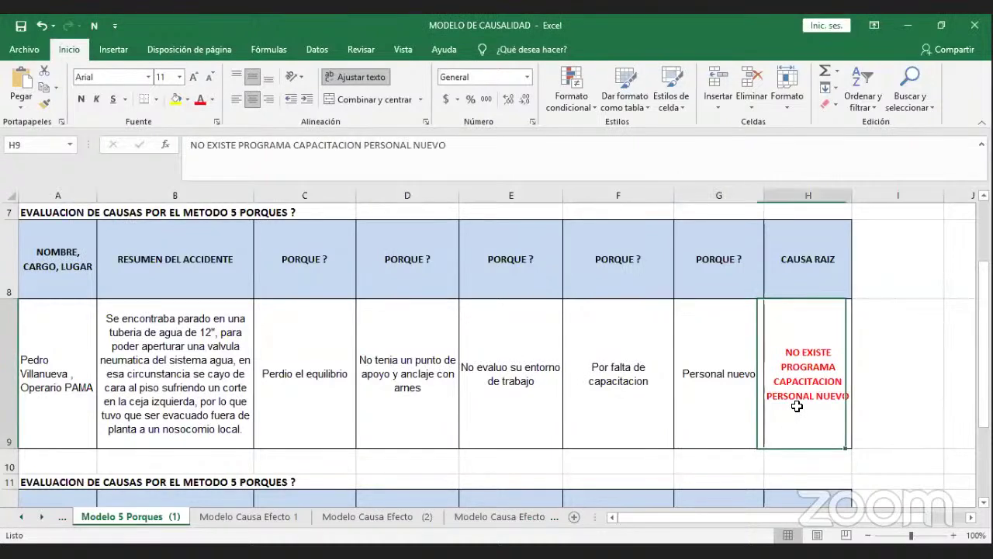
pyautogui.click(483, 157)
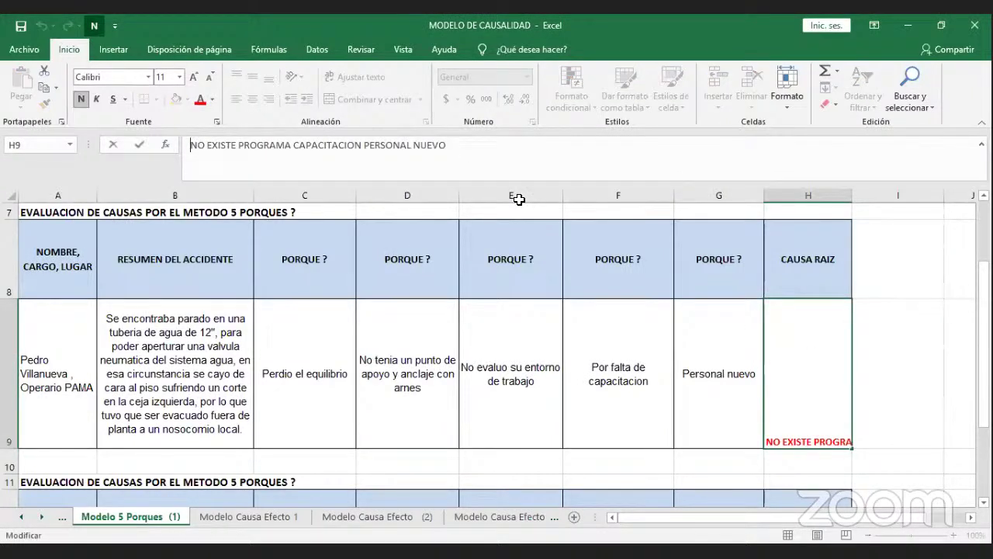
pyautogui.write('/ SIS')
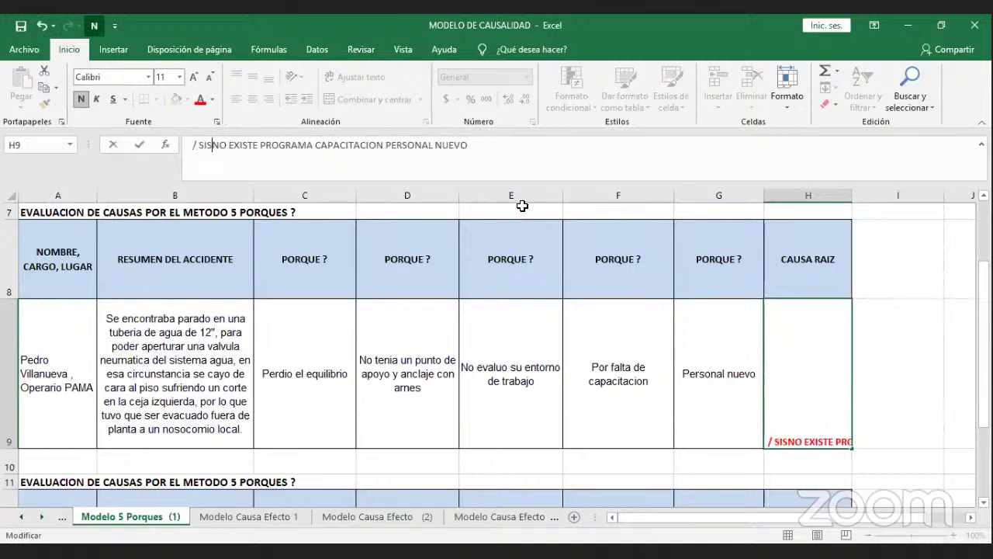
pyautogui.write('TEMA GESTION')
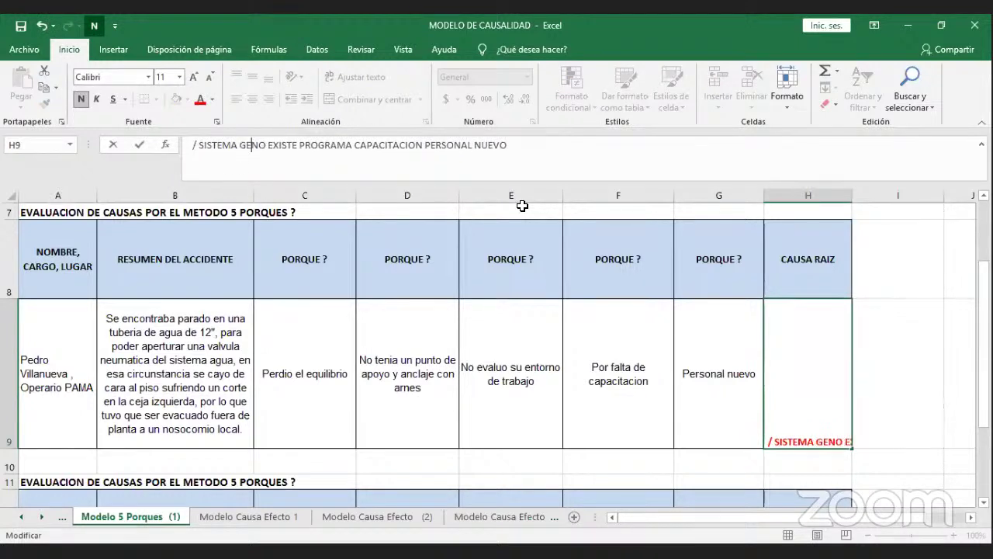
pyautogui.write(' INCOMPLE')
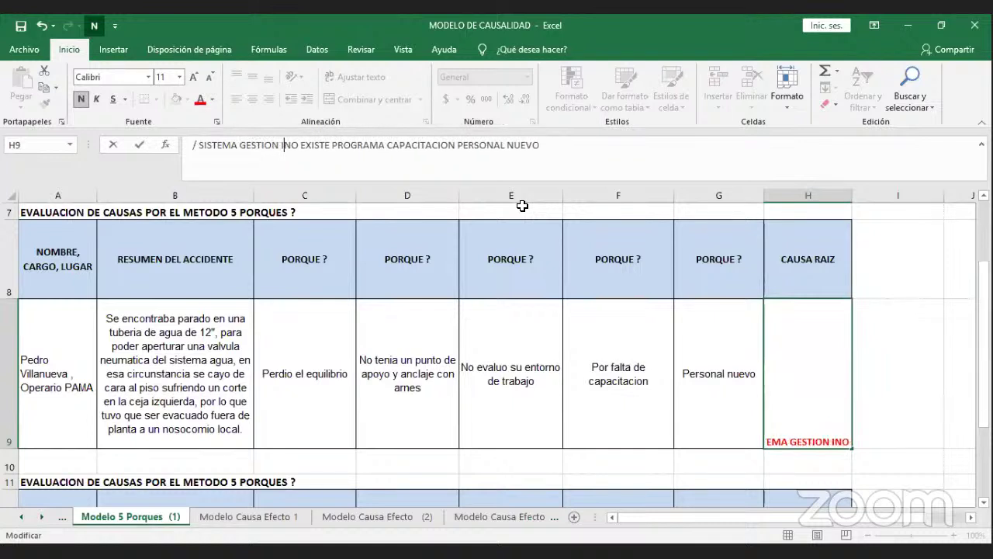
pyautogui.write('TO')
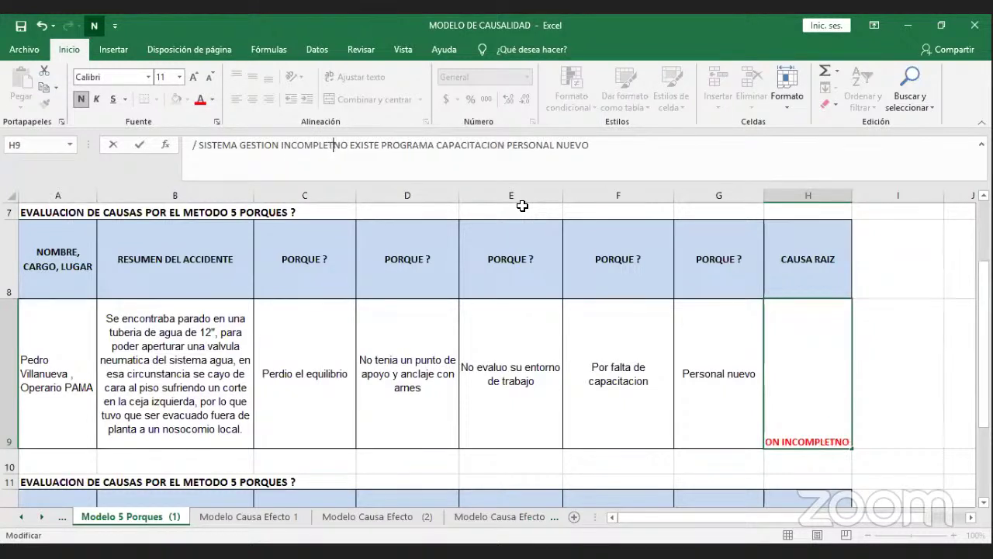
pyautogui.hotkey('ctrl', 'Return')
pyautogui.press('Return')
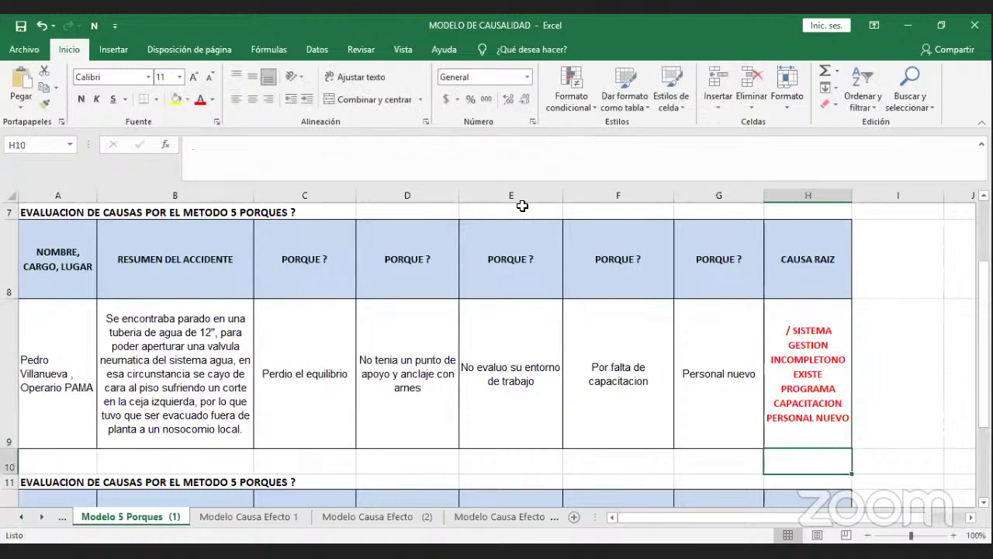
# Delete the trailing words from H9's root cause and move down to the next accident's table.
pyautogui.click(791, 330)
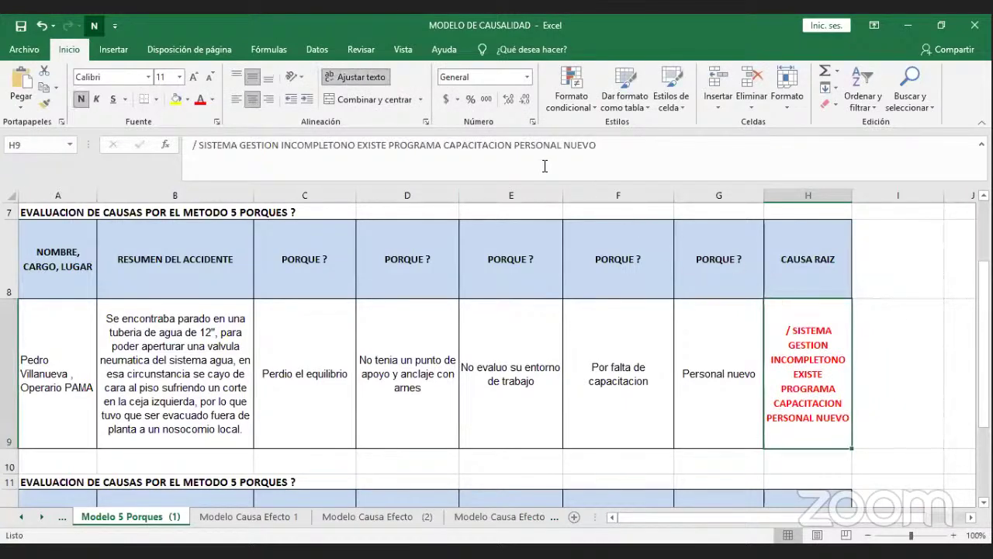
pyautogui.click(359, 146)
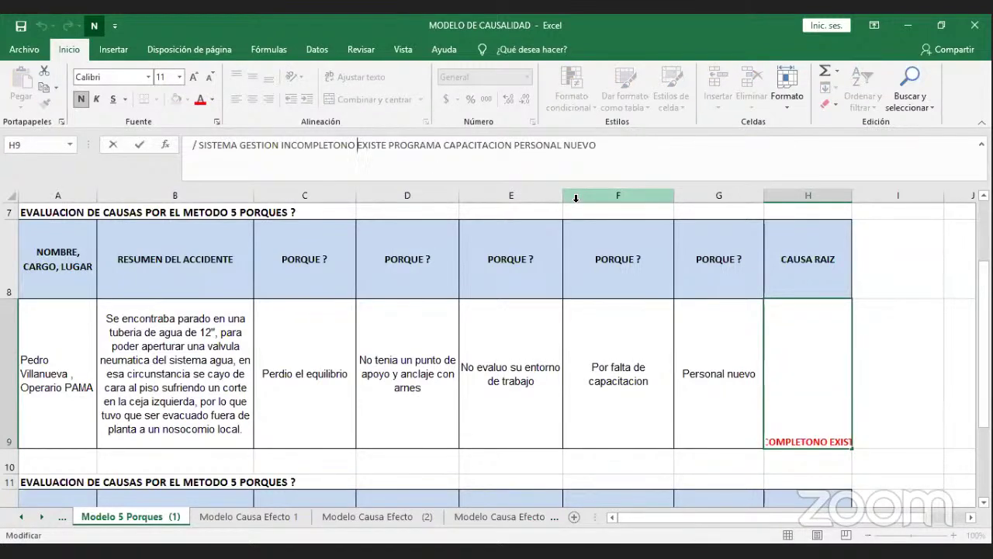
pyautogui.press('Delete')
pyautogui.press('Delete')
pyautogui.press('Delete')
pyautogui.press('Delete')
pyautogui.press('Delete')
pyautogui.press('Delete')
pyautogui.press('Delete')
pyautogui.press('Delete')
pyautogui.press('Delete')
pyautogui.press('Delete')
pyautogui.press('Delete')
pyautogui.press('Delete')
pyautogui.press('Delete')
pyautogui.press('Delete')
pyautogui.press('Delete')
pyautogui.press('Delete')
pyautogui.press('Delete')
pyautogui.press('Delete')
pyautogui.press('Delete')
pyautogui.press('Delete')
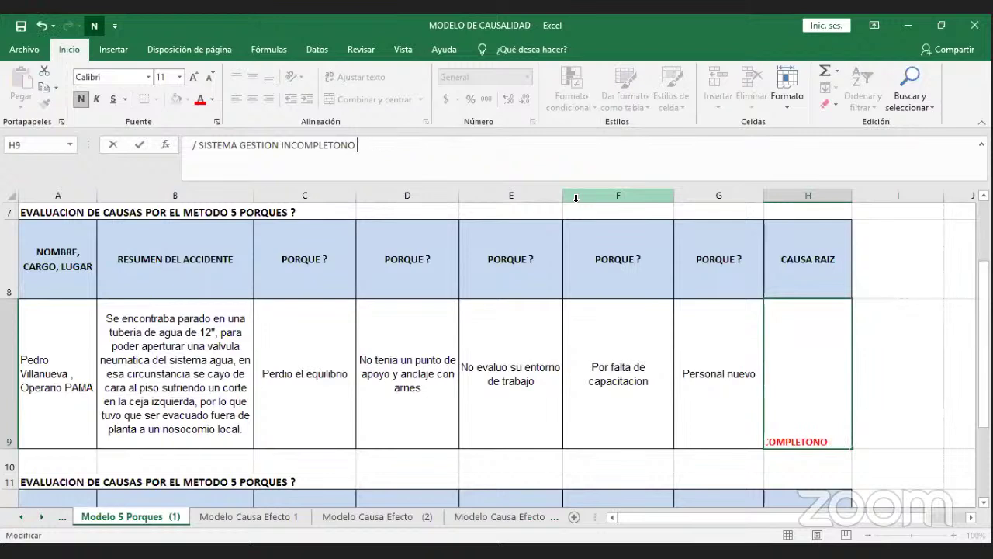
pyautogui.press('Return')
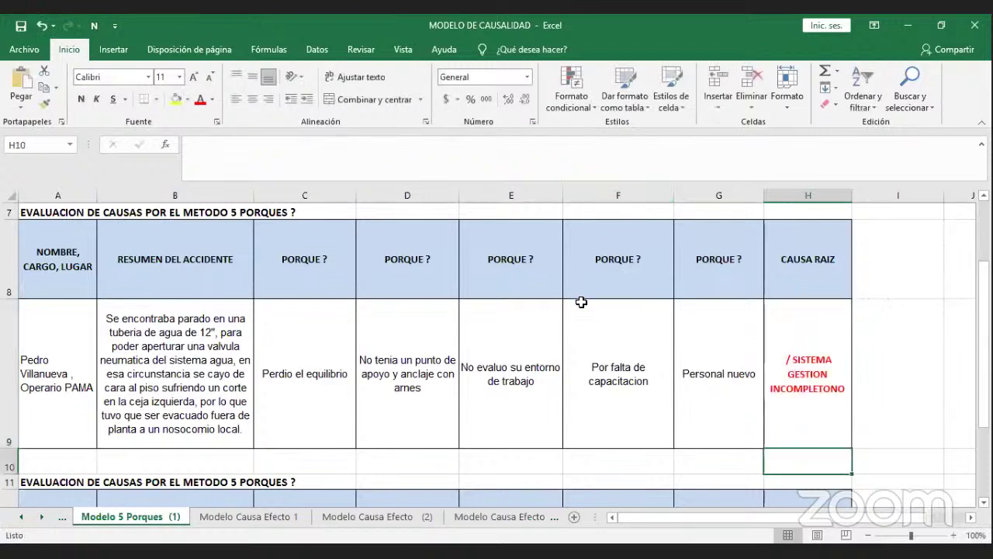
pyautogui.click(581, 302)
pyautogui.press('Down')
pyautogui.press('Down')
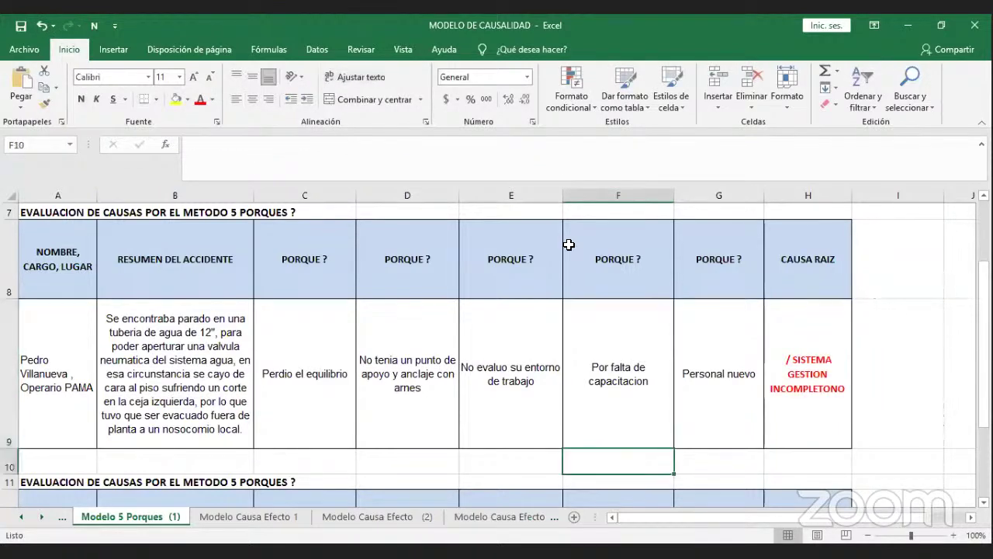
pyautogui.press('Down')
pyautogui.press('Down')
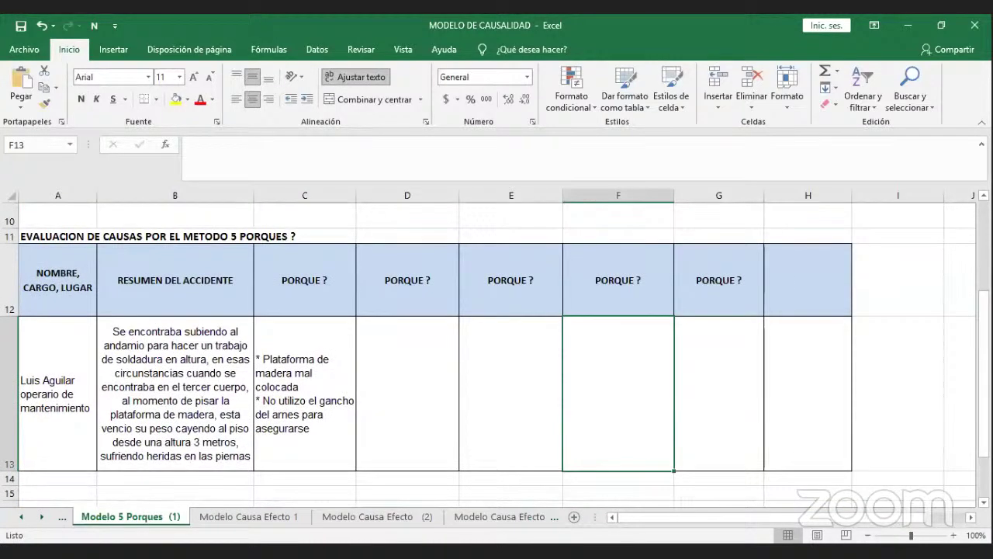
pyautogui.click(323, 432)
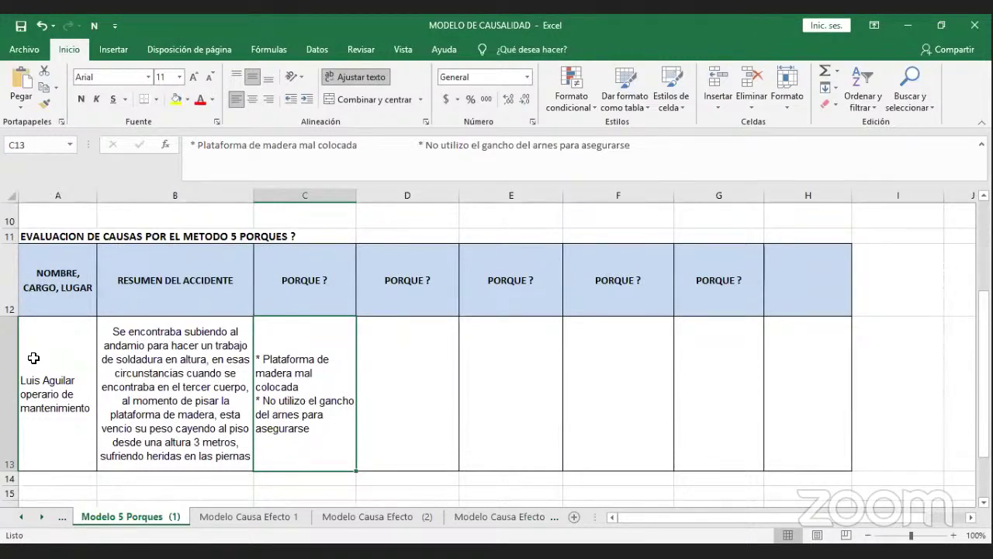
pyautogui.click(237, 435)
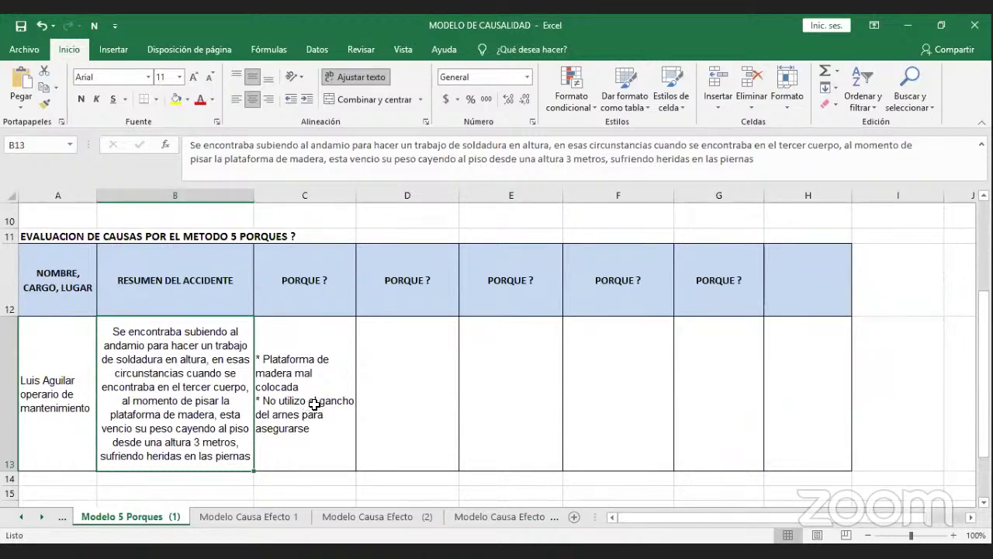
pyautogui.click(328, 303)
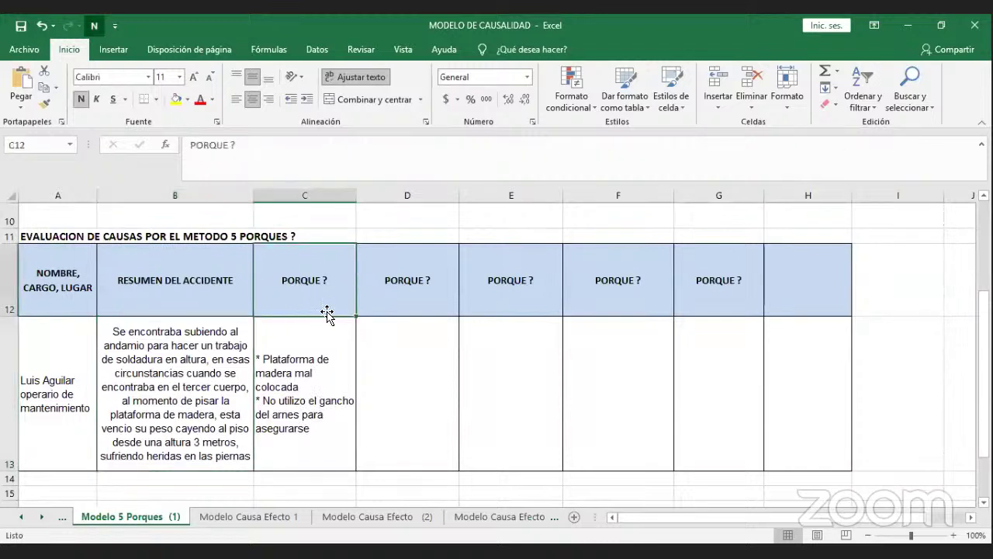
pyautogui.click(320, 376)
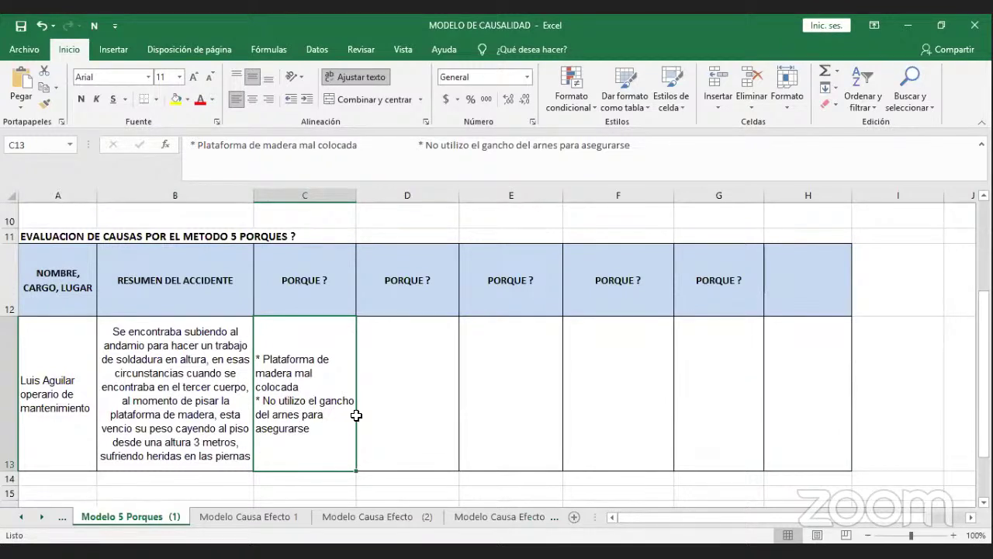
# Select D13 and type 'Falta de entrenamiento al personal' as the second why.
pyautogui.click(359, 413)
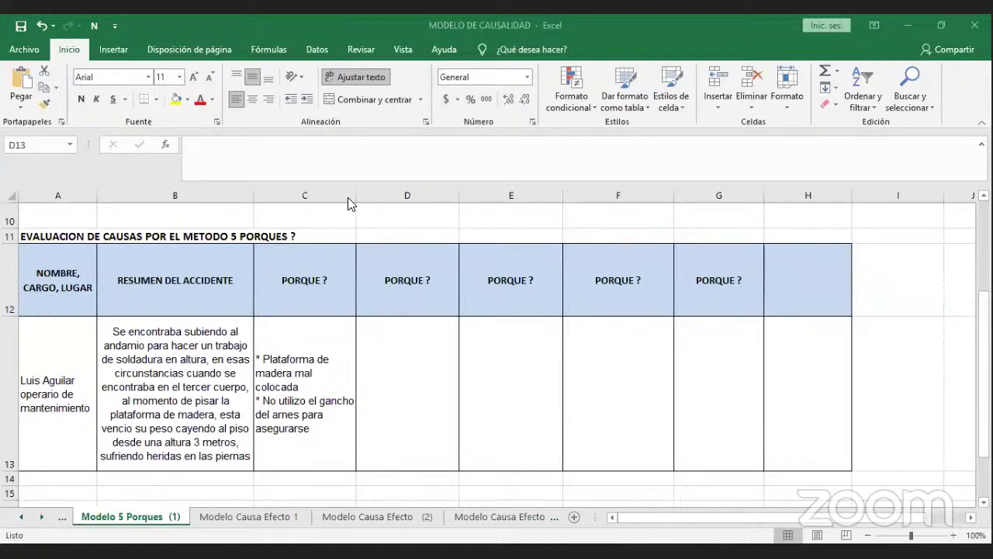
pyautogui.click(423, 363)
pyautogui.click(411, 358)
pyautogui.click(432, 338)
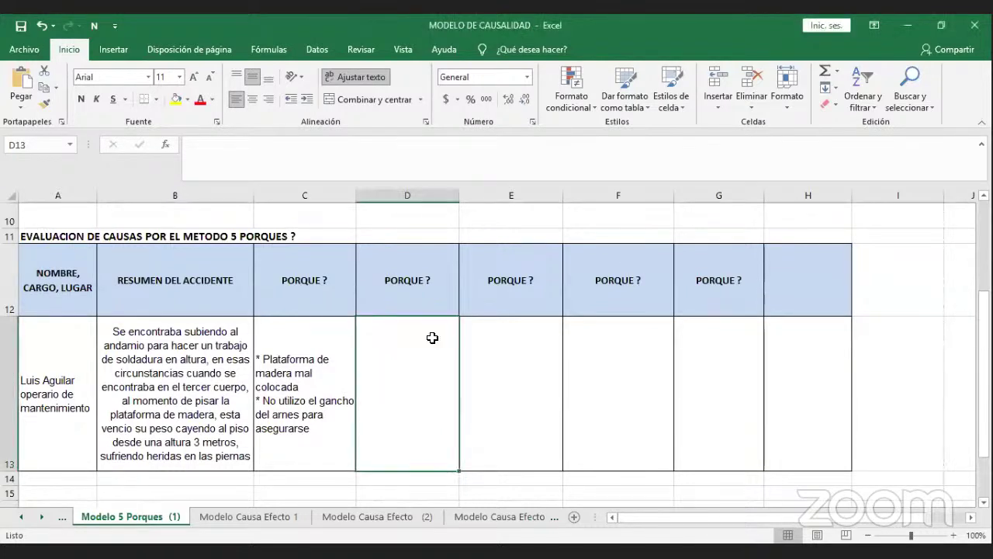
pyautogui.write('Falta de ent')
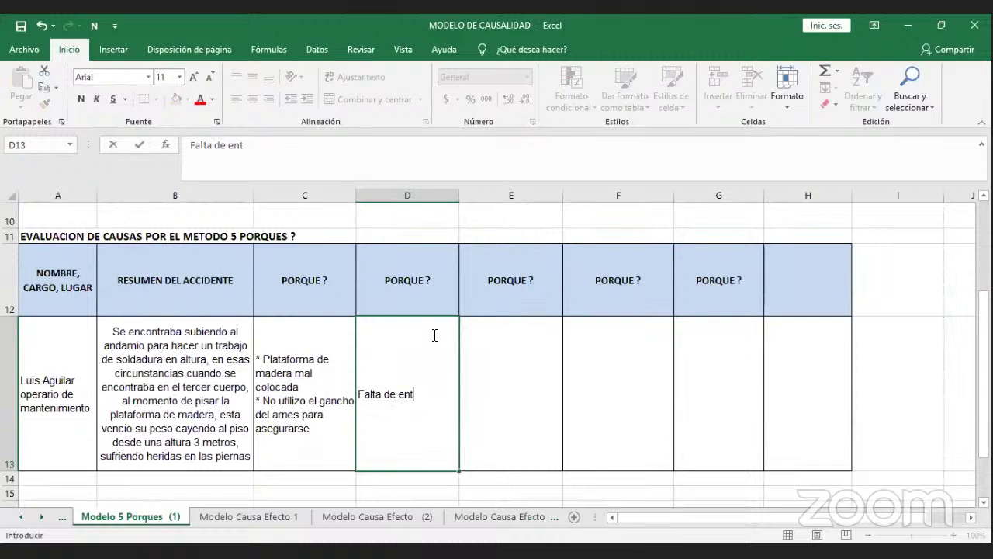
pyautogui.write('renamiento al personal')
# Commit D13, then extend it to 'Falta de entrenamiento al personal y exceso de confianza'.
pyautogui.press('Return')
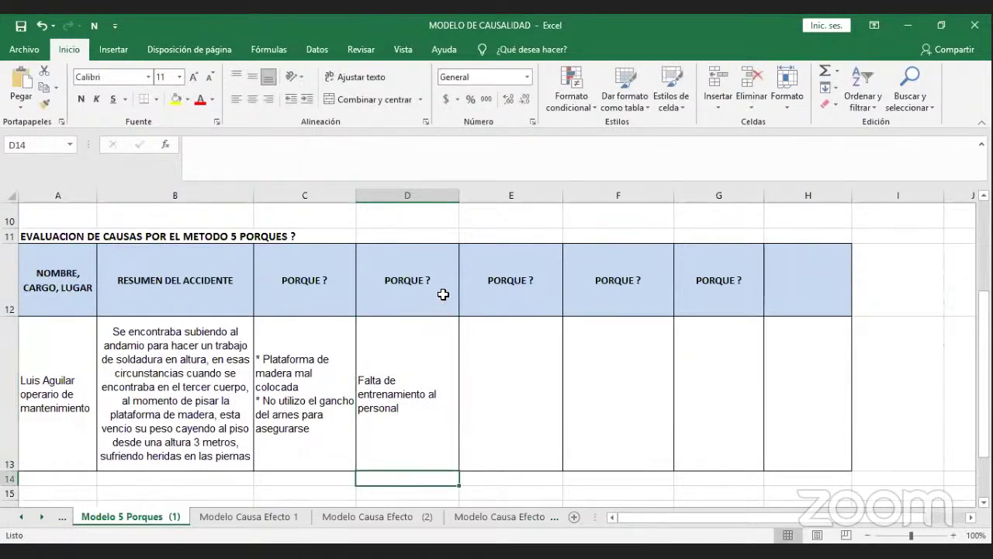
pyautogui.click(486, 333)
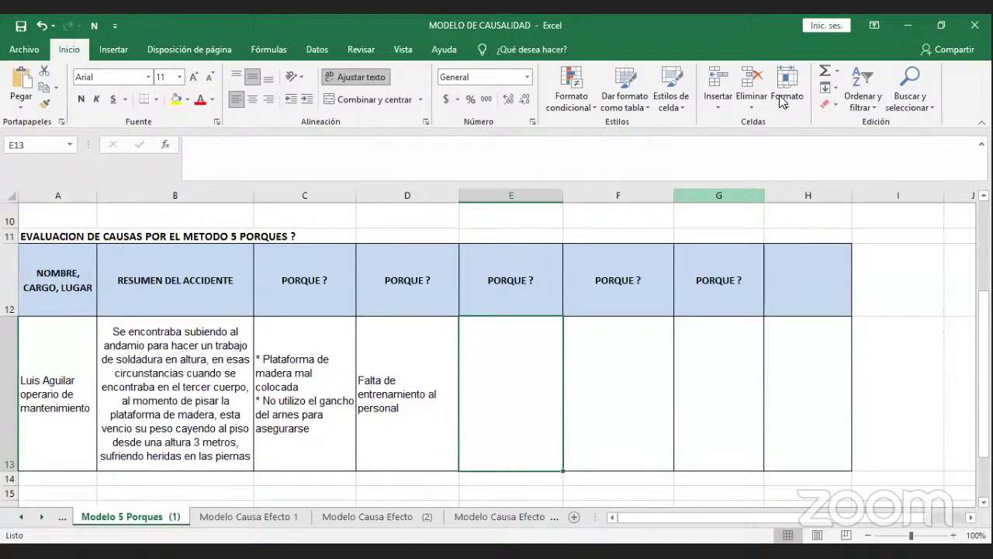
pyautogui.click(414, 350)
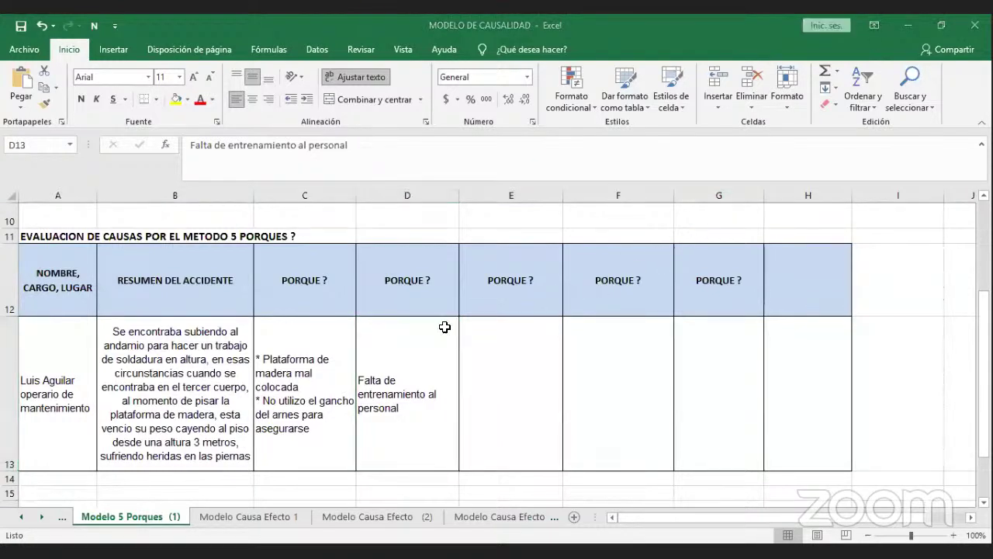
pyautogui.click(434, 141)
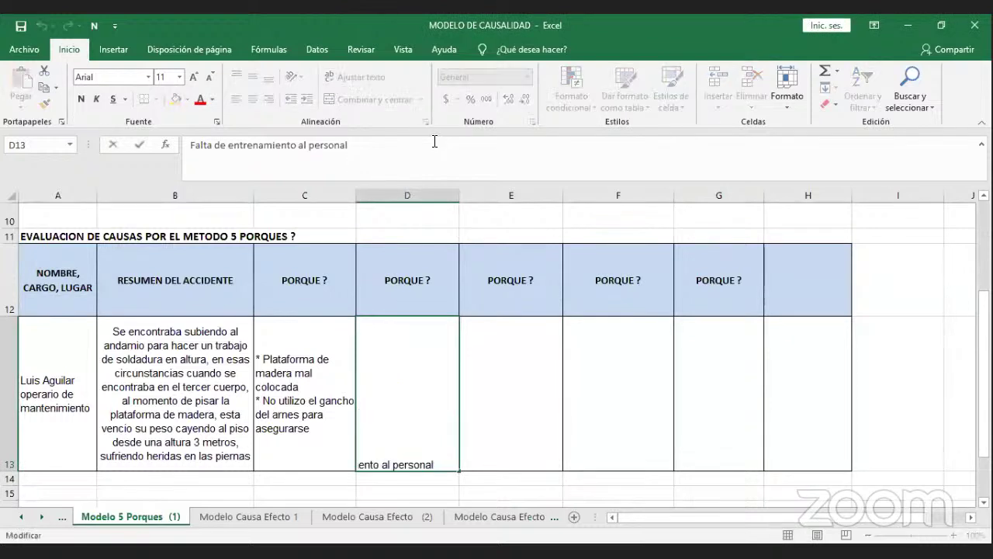
pyautogui.write('y exceso de ')
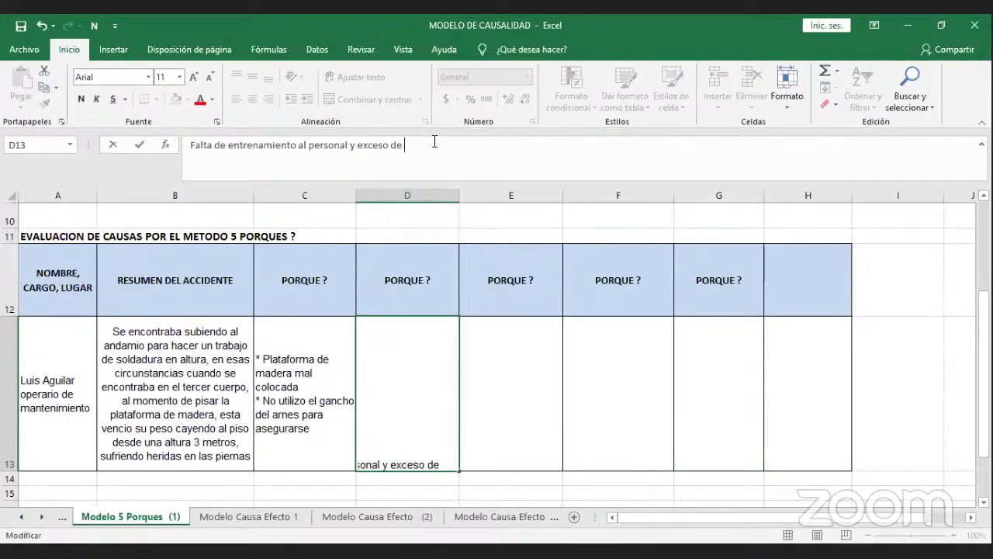
pyautogui.write('confianza')
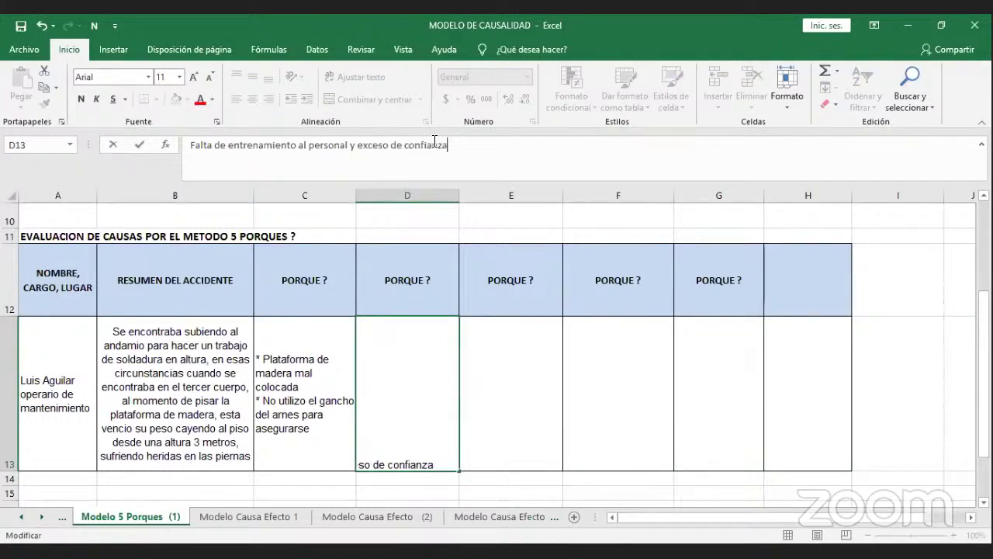
pyautogui.press('Return')
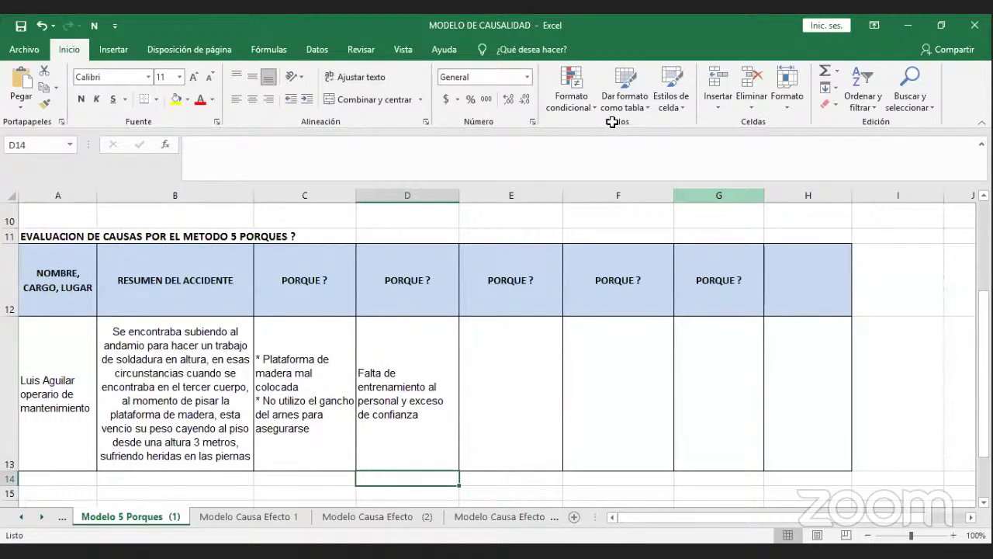
pyautogui.click(414, 328)
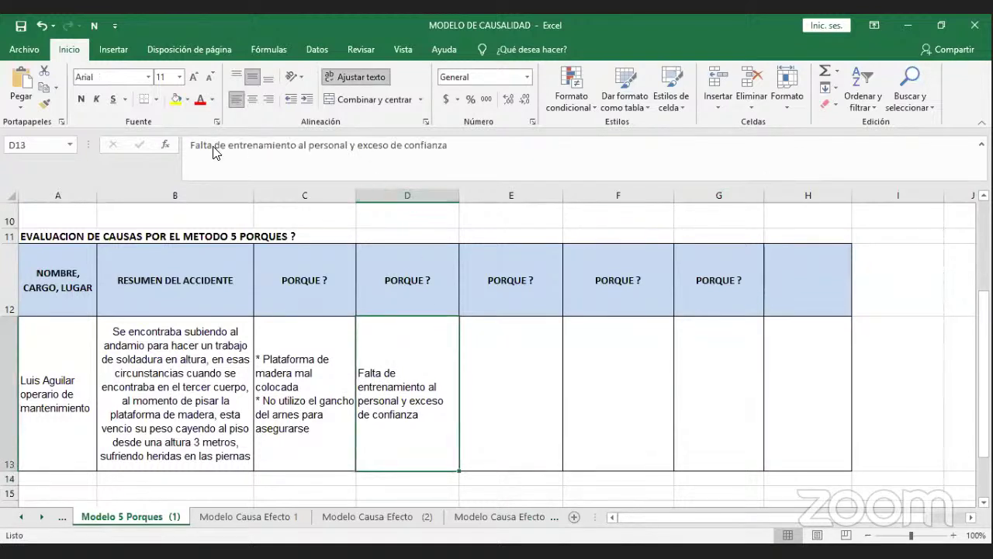
# Prefix D13's second why with 'No se verifico la plataforma *', then select E13.
pyautogui.click(189, 146)
pyautogui.write('No se ')
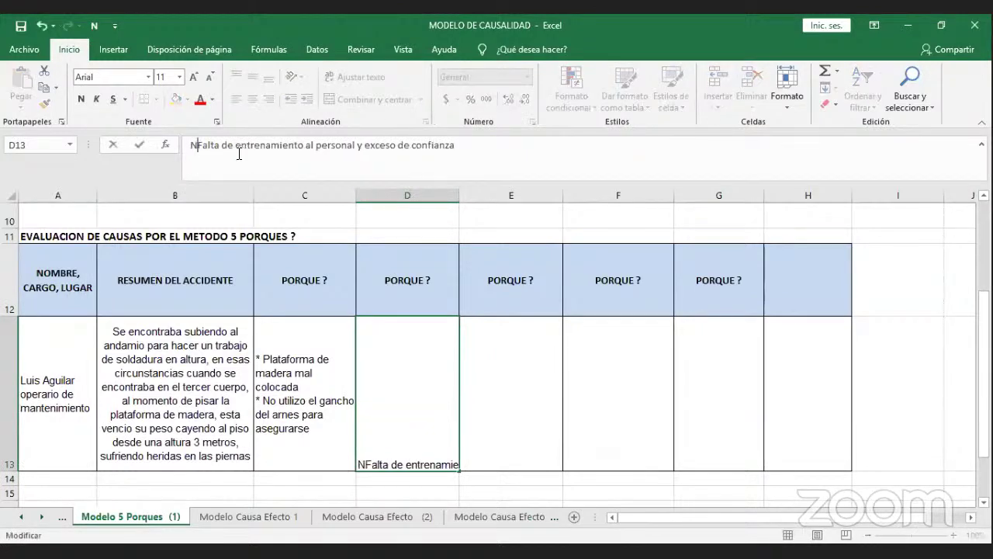
pyautogui.write('verif')
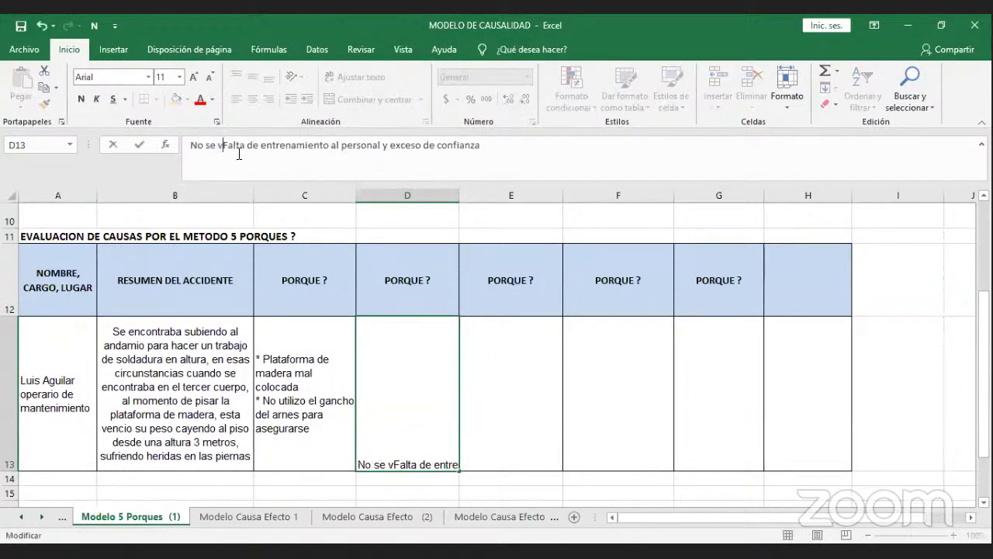
pyautogui.write('ico la')
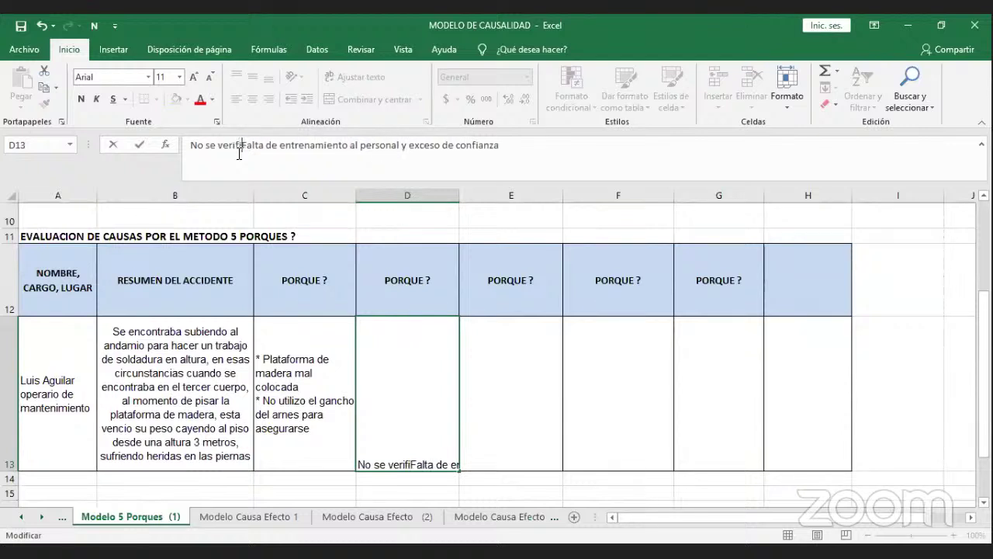
pyautogui.write(' plataf')
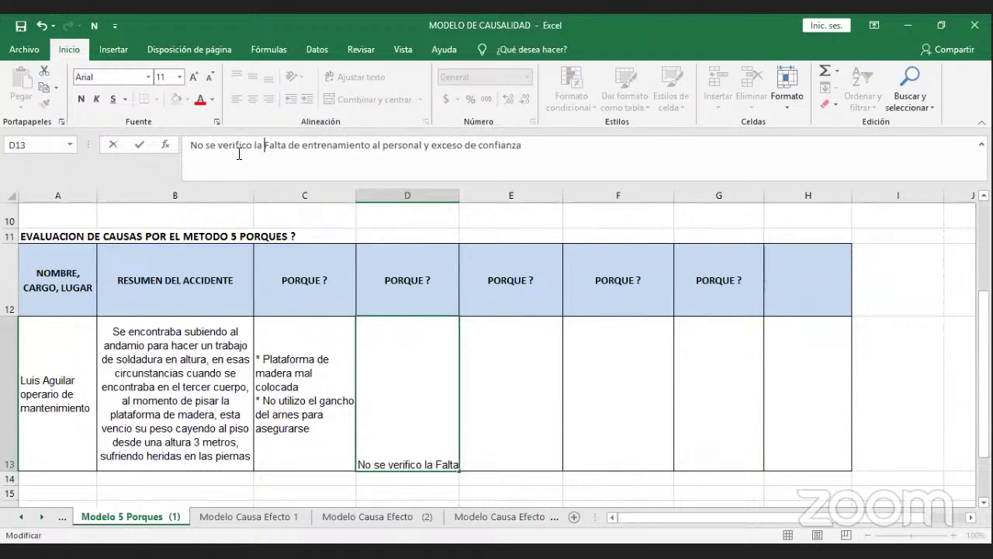
pyautogui.write('orma ')
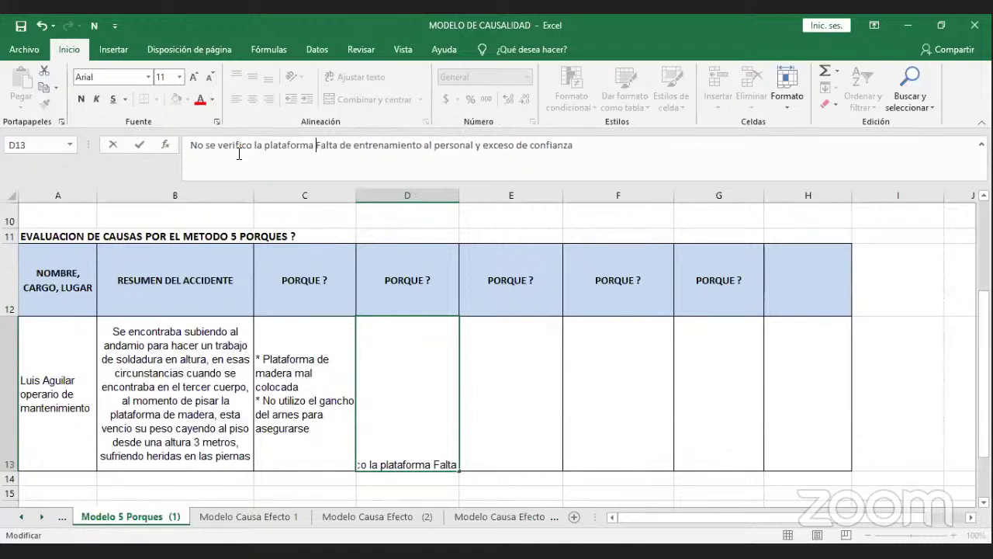
pyautogui.write('*')
pyautogui.press('Return')
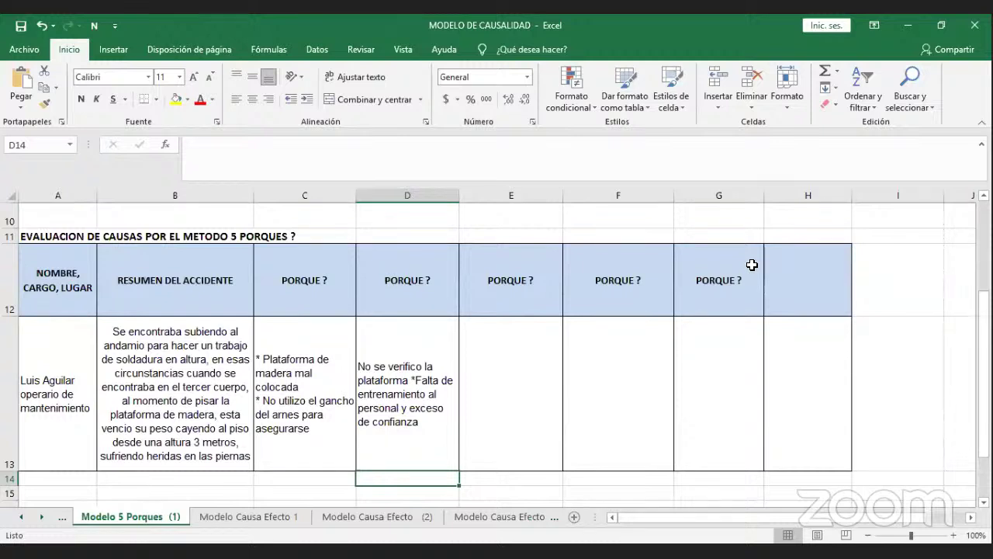
pyautogui.click(517, 334)
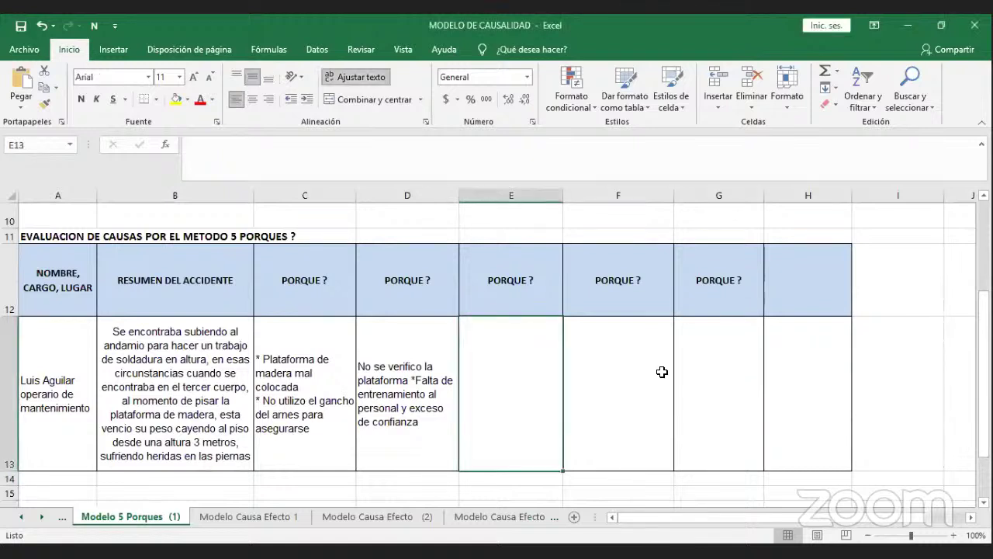
# Enter 'Falta de supervision' in E13 after clearing a misspelled attempt.
pyautogui.write('Superviiso')
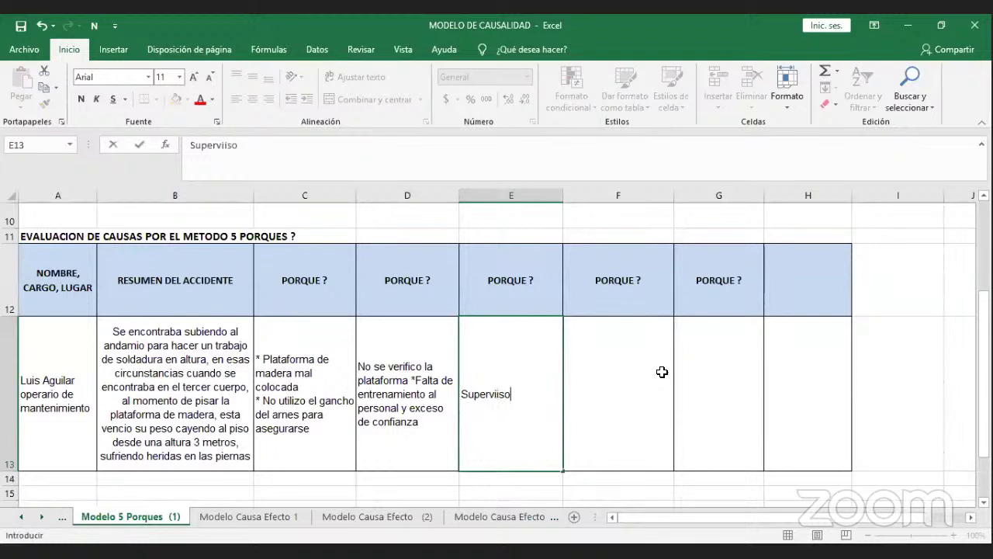
pyautogui.press('BackSpace')
pyautogui.press('BackSpace')
pyautogui.press('BackSpace')
pyautogui.write('s')
pyautogui.press('BackSpace')
pyautogui.press('BackSpace')
pyautogui.press('BackSpace')
pyautogui.press('BackSpace')
pyautogui.press('BackSpace')
pyautogui.press('BackSpace')
pyautogui.press('BackSpace')
pyautogui.press('BackSpace')
pyautogui.write('Fal')
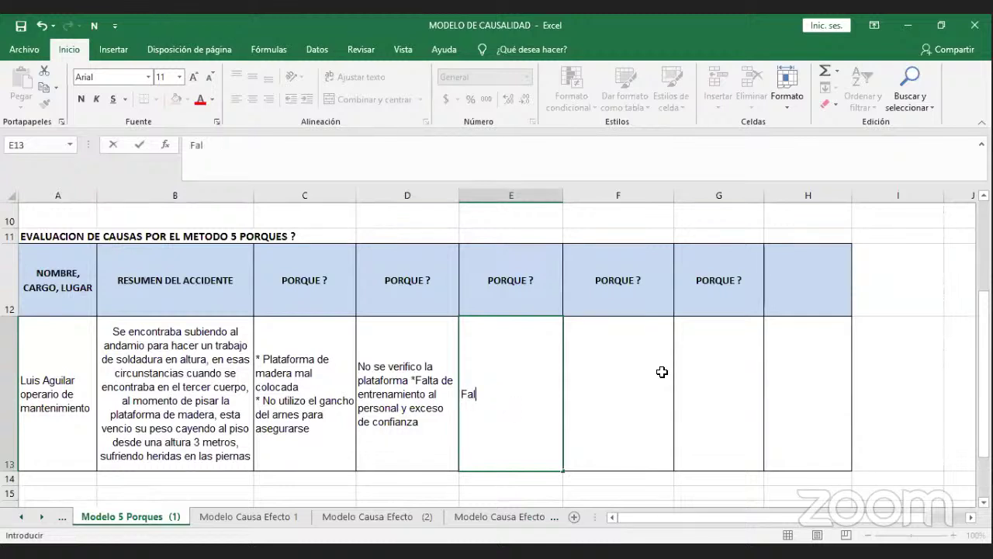
pyautogui.write('ta de supervisi')
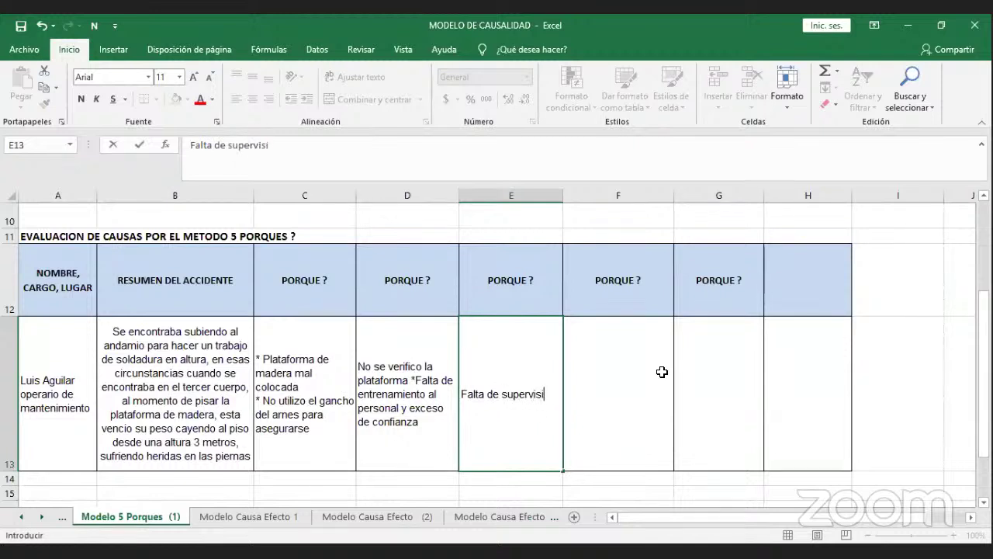
pyautogui.write('on')
pyautogui.press('Return')
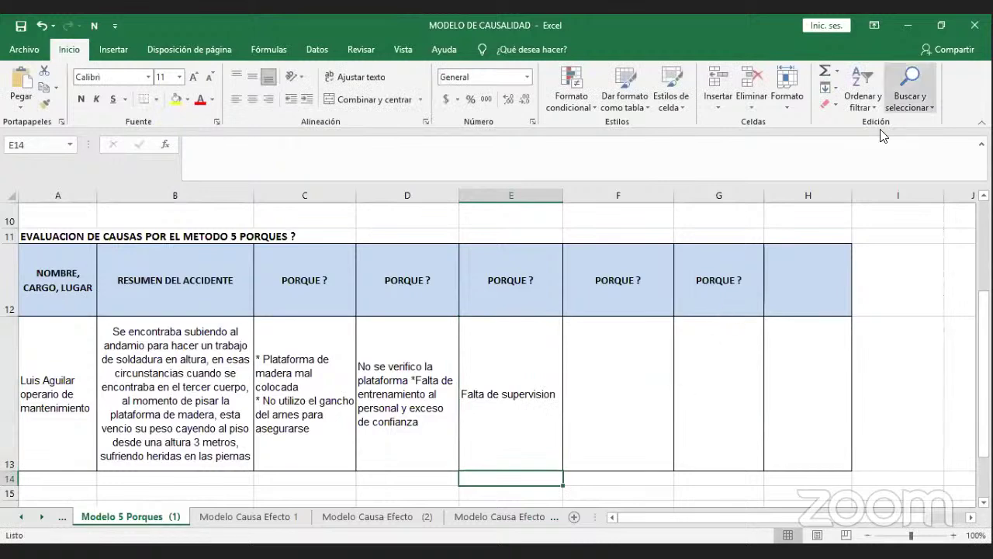
pyautogui.click(637, 301)
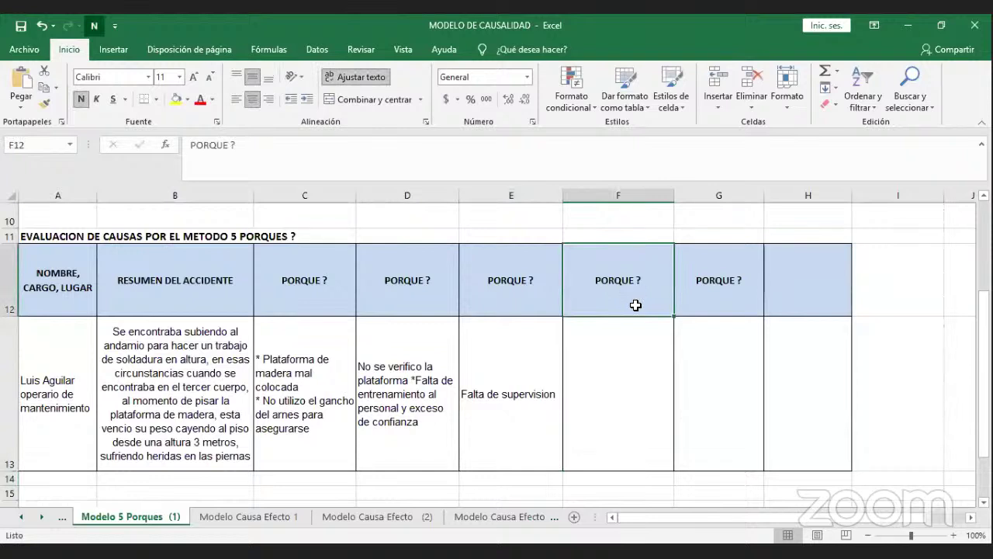
pyautogui.click(616, 347)
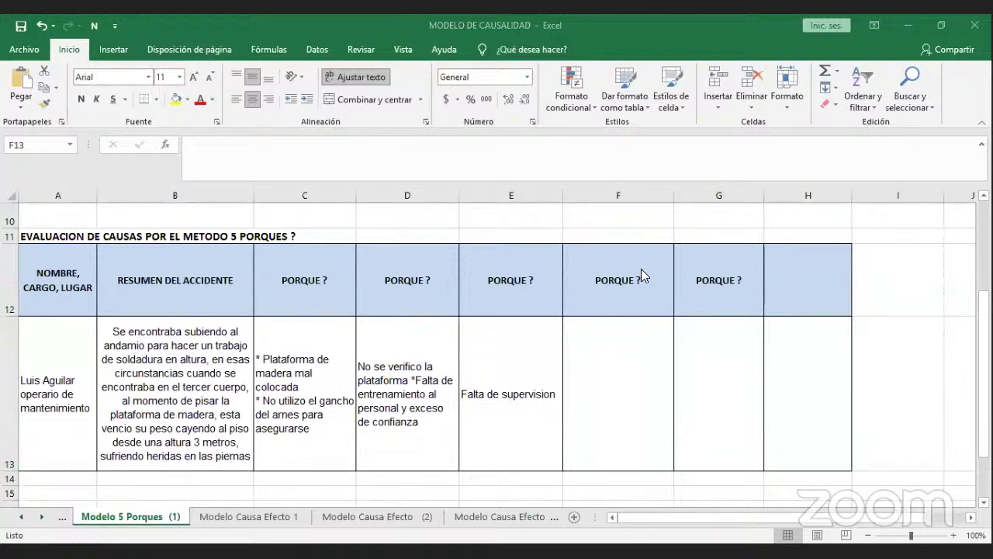
pyautogui.click(626, 326)
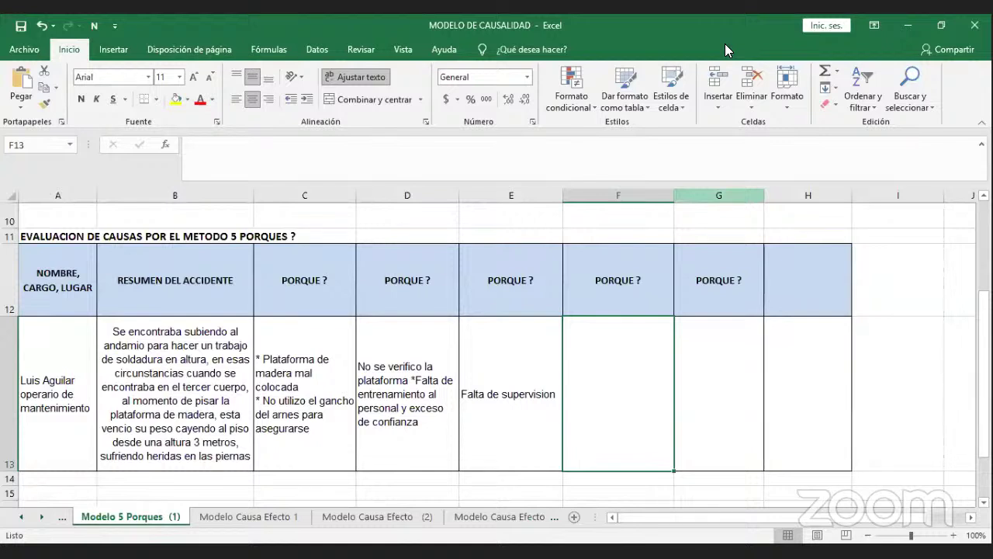
pyautogui.click(625, 346)
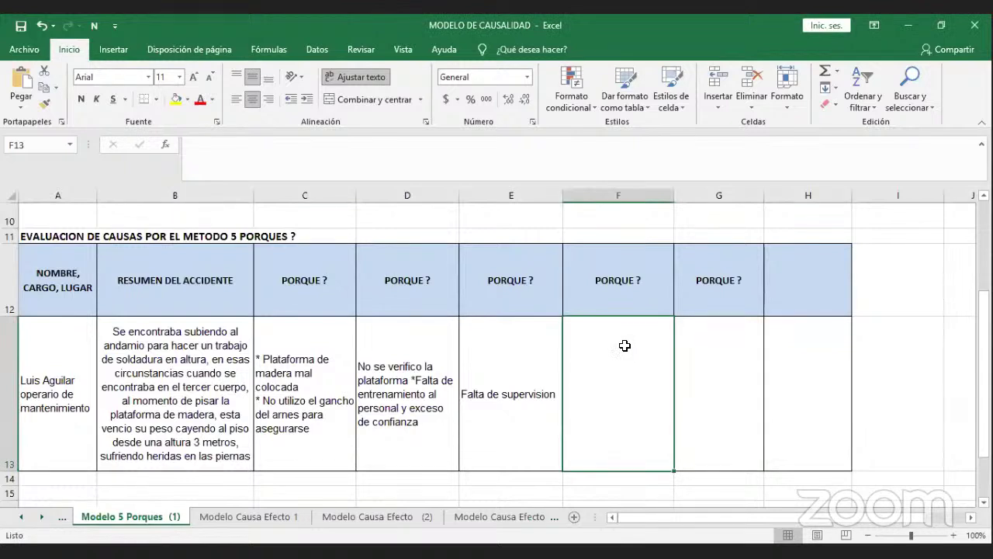
# Fill F13 with 'Ausencia de supervisor de SST / Deficiencia sistema gestion', fixing typos.
pyautogui.write('Ausencia de supervisor')
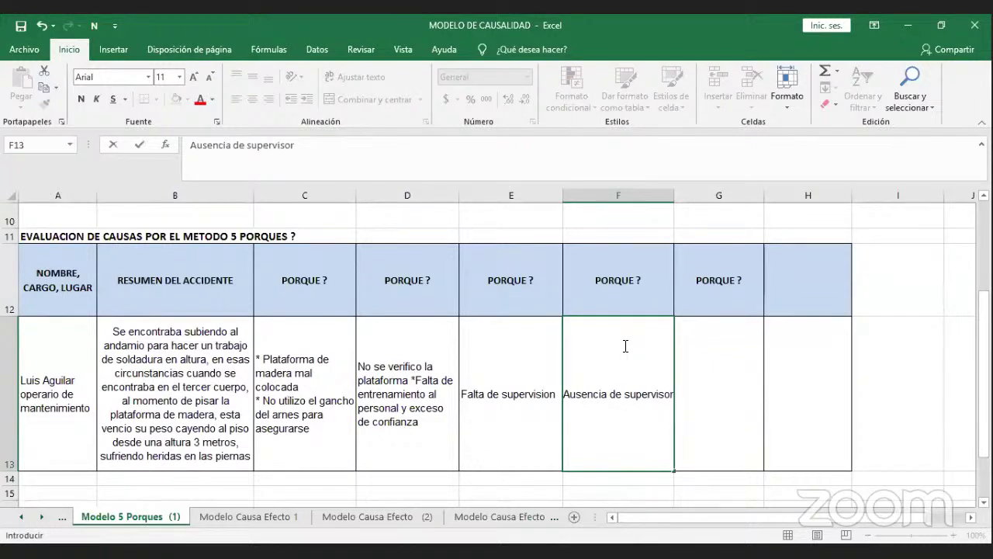
pyautogui.write(' de SST')
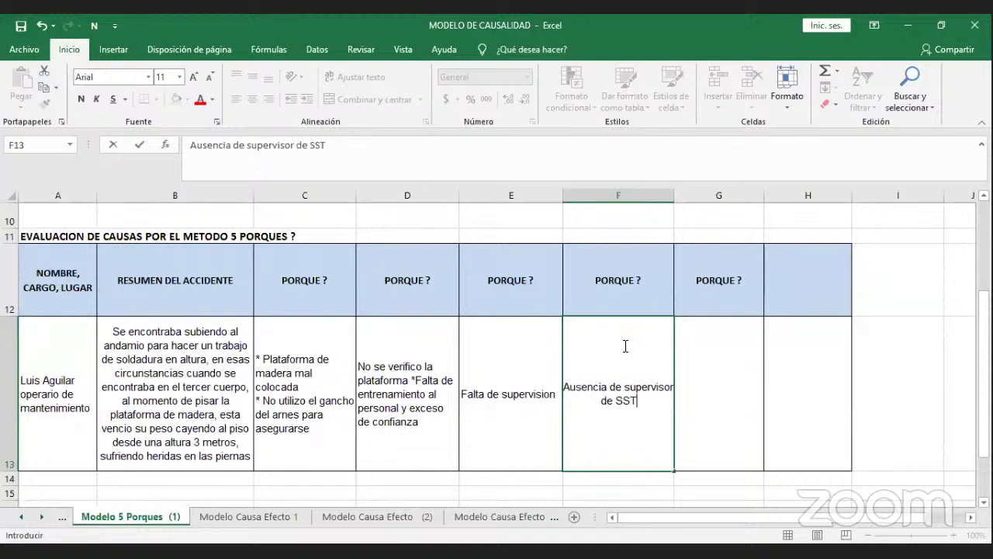
pyautogui.press('Return')
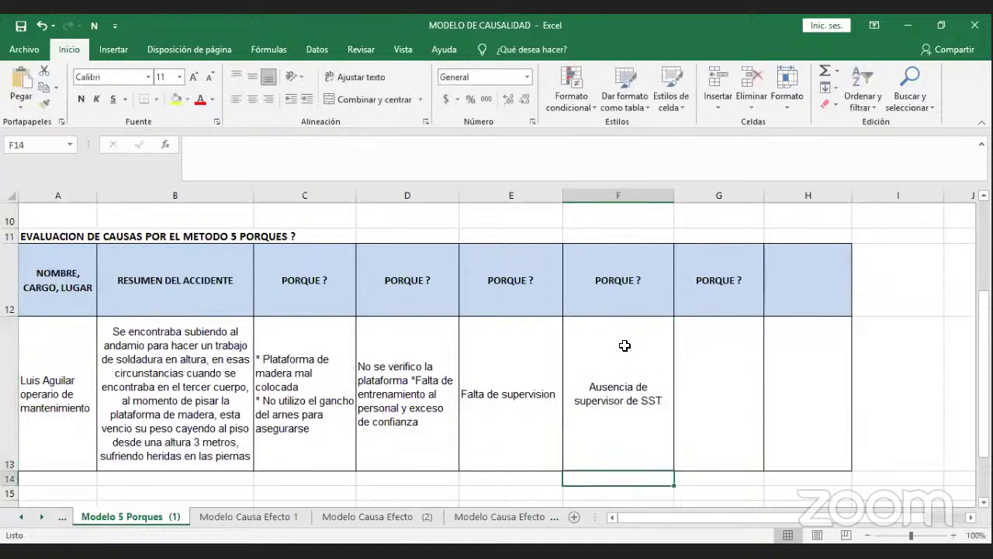
pyautogui.click(664, 361)
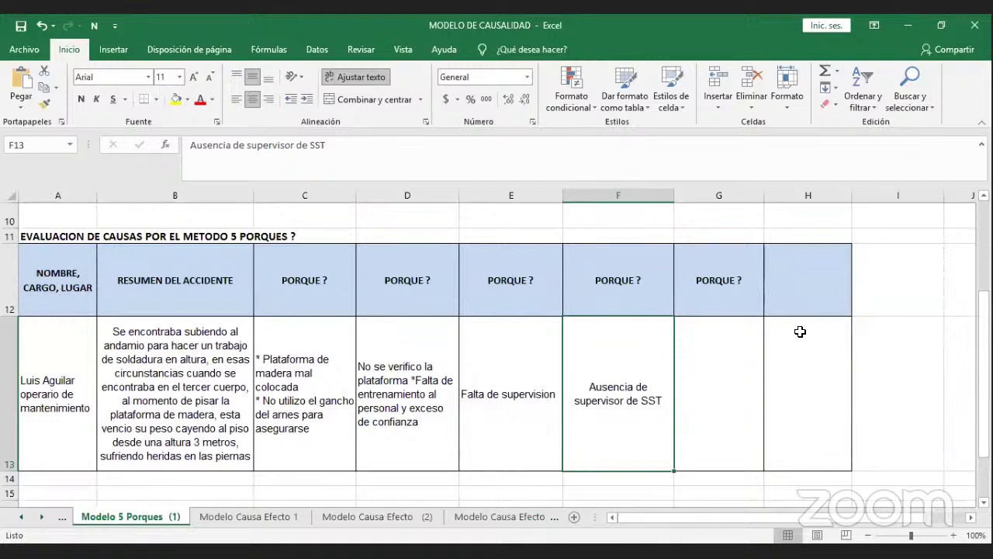
pyautogui.click(488, 149)
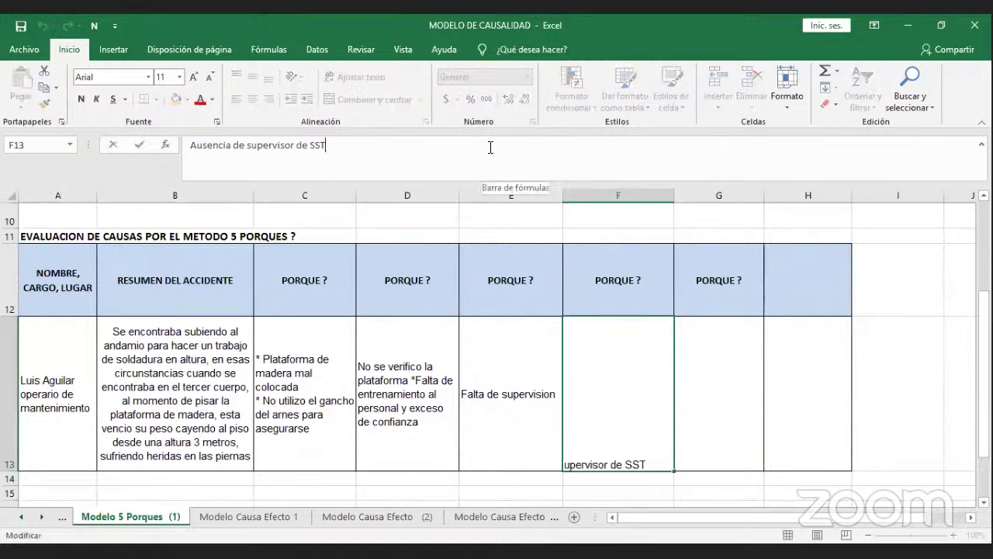
pyautogui.write('/')
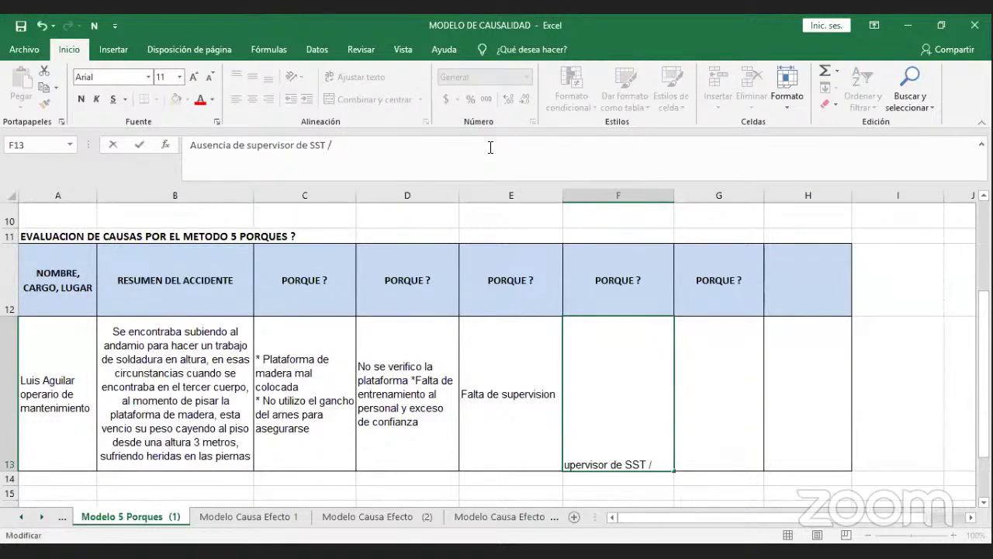
pyautogui.write(' Defici')
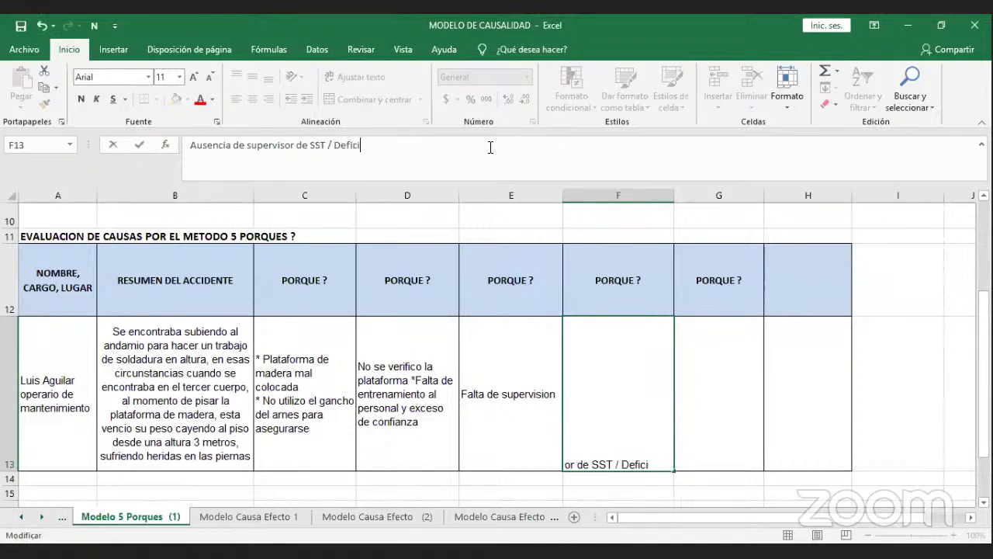
pyautogui.write('encia sis')
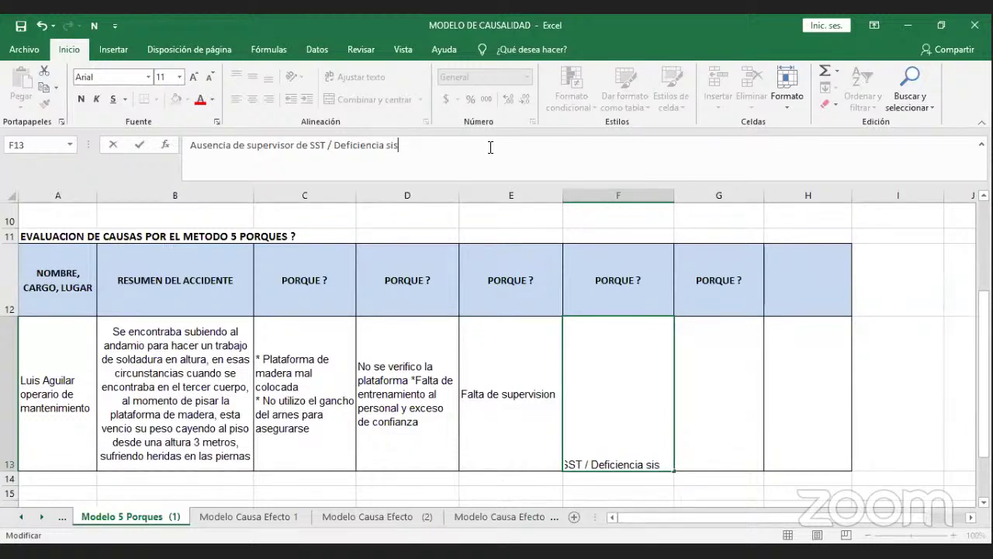
pyautogui.write('tema gestion')
pyautogui.press('BackSpace')
pyautogui.press('BackSpace')
pyautogui.press('BackSpace')
pyautogui.press('BackSpace')
pyautogui.press('BackSpace')
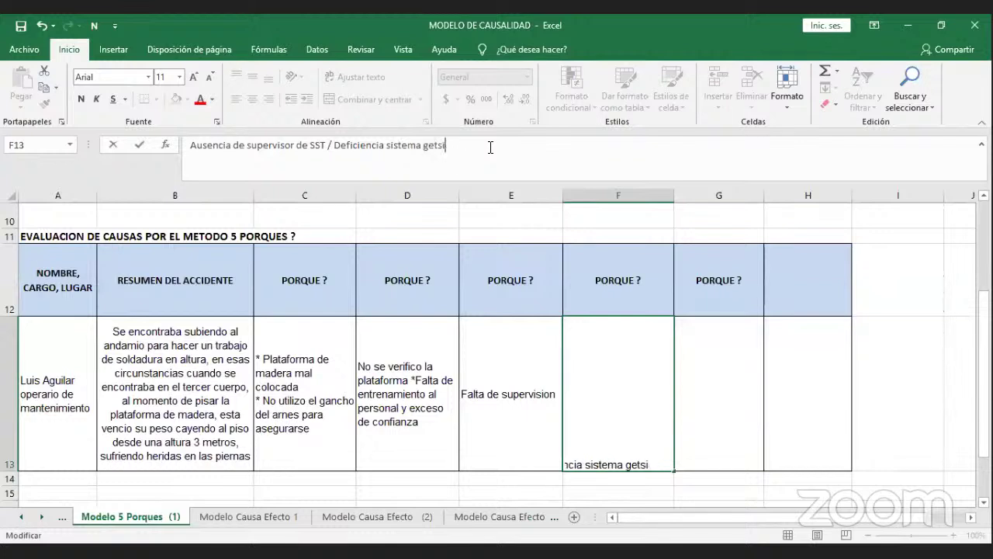
pyautogui.write('stion')
pyautogui.press('Return')
pyautogui.click(745, 299)
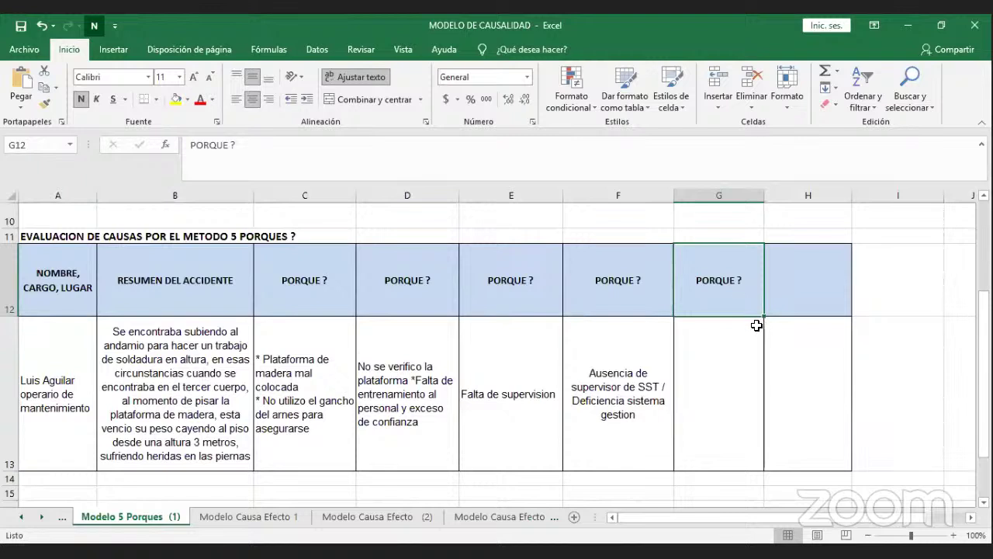
# Append 'y capacitacion adecuada' to E13's third why, then select G13.
pyautogui.click(492, 339)
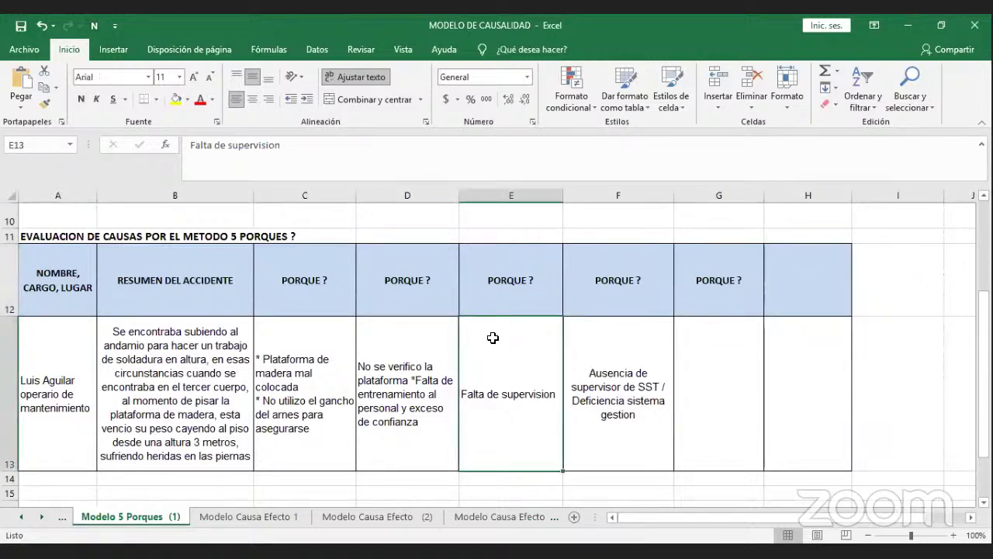
pyautogui.click(511, 149)
pyautogui.write('y c')
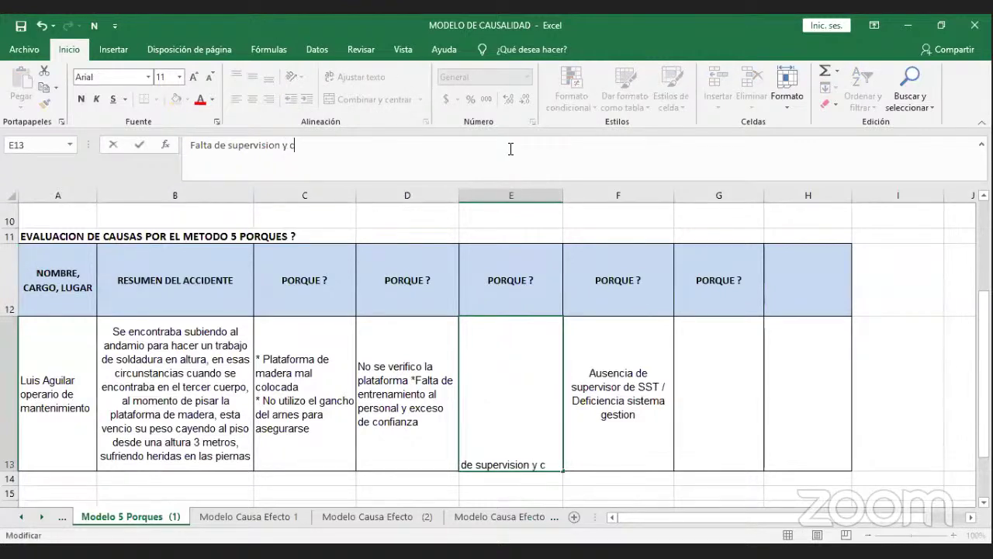
pyautogui.write('apacitacion')
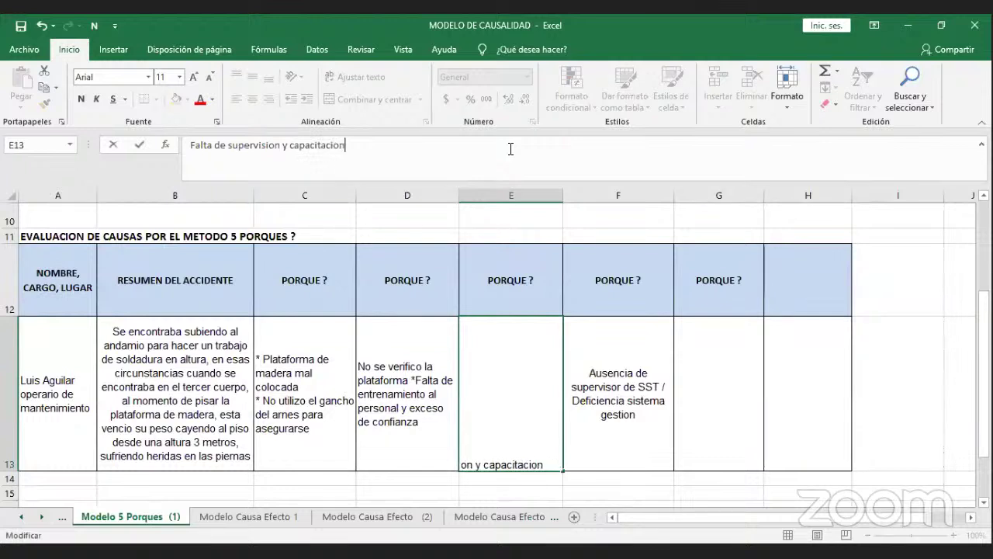
pyautogui.write(' adecuada')
pyautogui.press('Return')
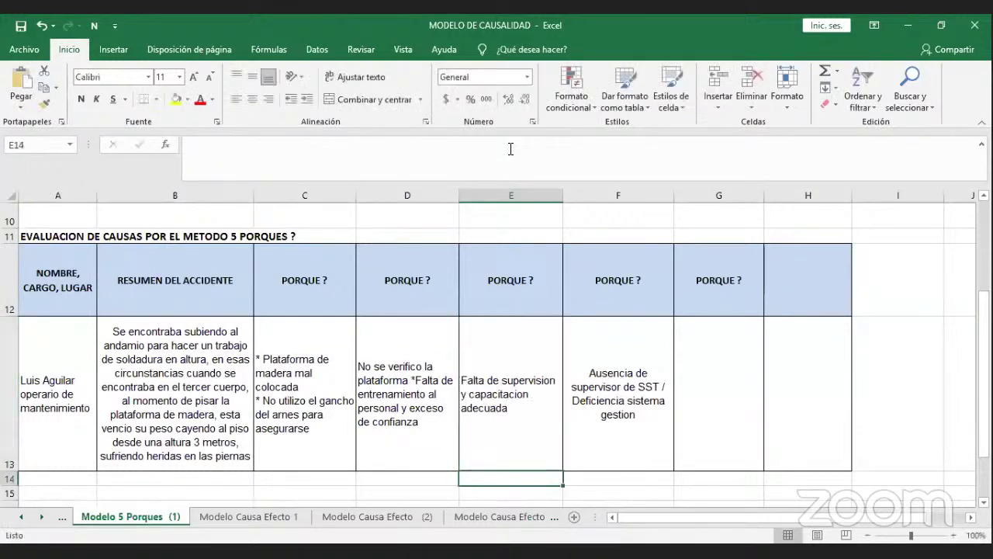
pyautogui.click(719, 357)
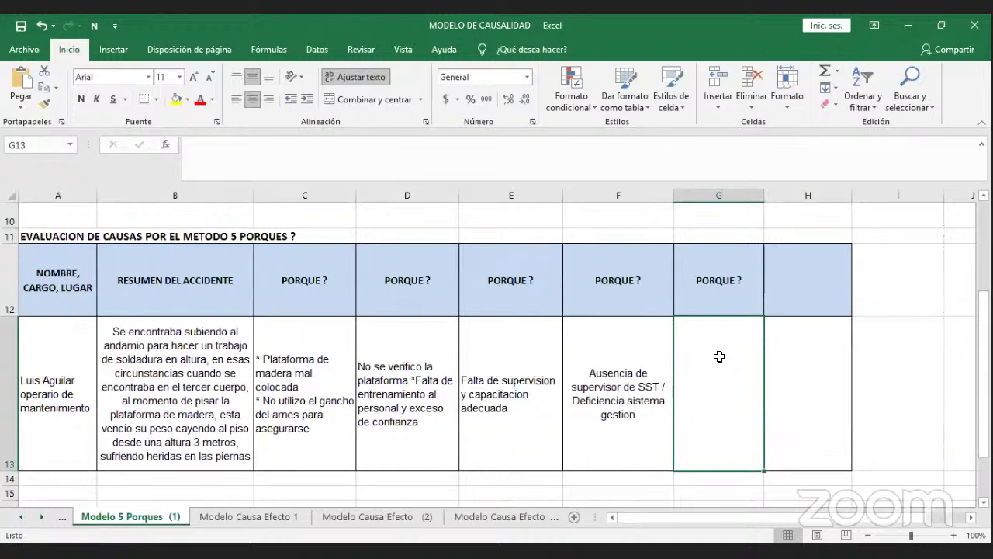
# Enter 'Falta de inversion en el sistema de gestion SST' as the fifth why in G13.
pyautogui.write('Po')
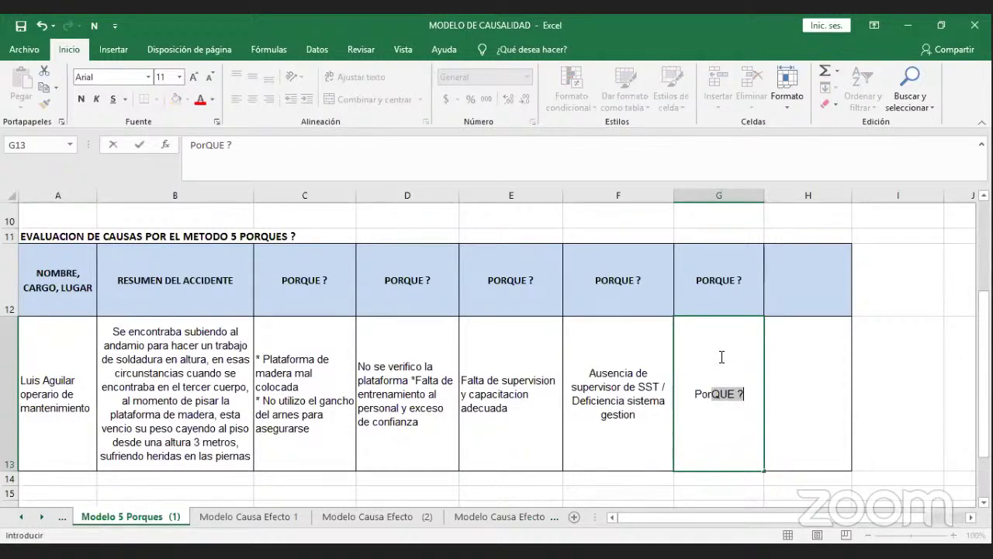
pyautogui.write('r')
pyautogui.press('BackSpace')
pyautogui.press('BackSpace')
pyautogui.press('BackSpace')
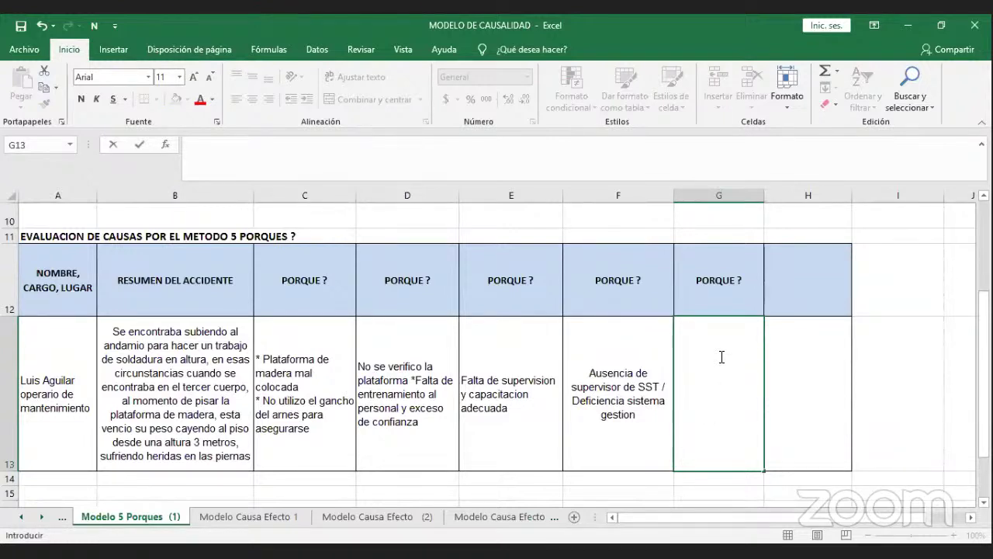
pyautogui.write('Falta de ')
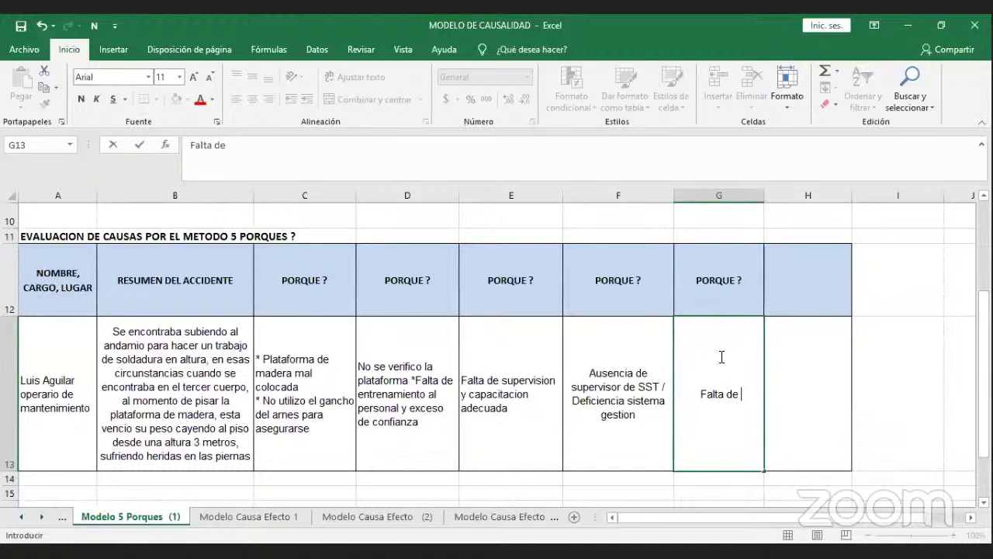
pyautogui.write('inversion')
pyautogui.press('BackSpace')
pyautogui.press('BackSpace')
pyautogui.press('BackSpace')
pyautogui.press('BackSpace')
pyautogui.press('BackSpace')
pyautogui.press('BackSpace')
pyautogui.press('BackSpace')
pyautogui.press('BackSpace')
pyautogui.press('BackSpace')
pyautogui.press('BackSpace')
pyautogui.press('BackSpace')
pyautogui.press('BackSpace')
pyautogui.press('BackSpace')
pyautogui.press('BackSpace')
pyautogui.write('a de inversio')
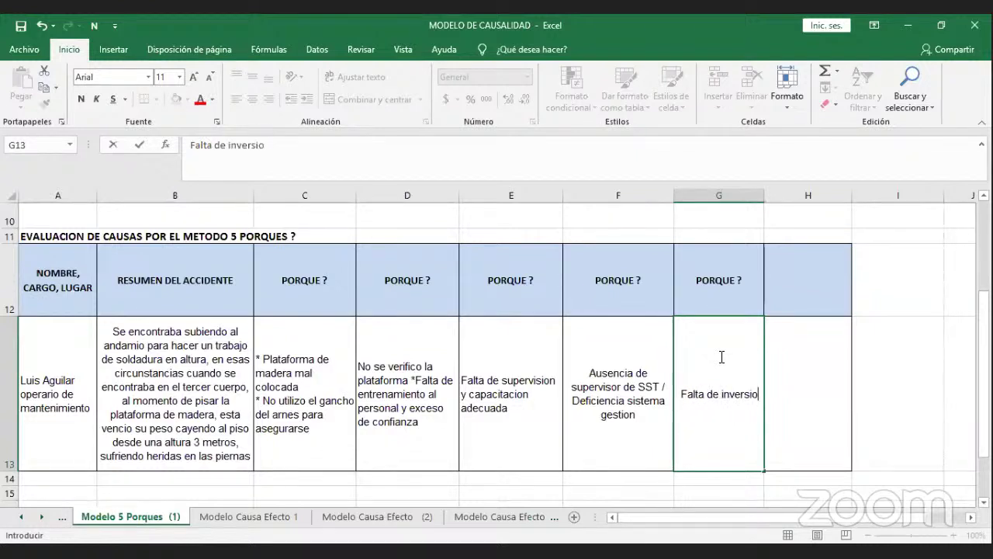
pyautogui.write('n en el ')
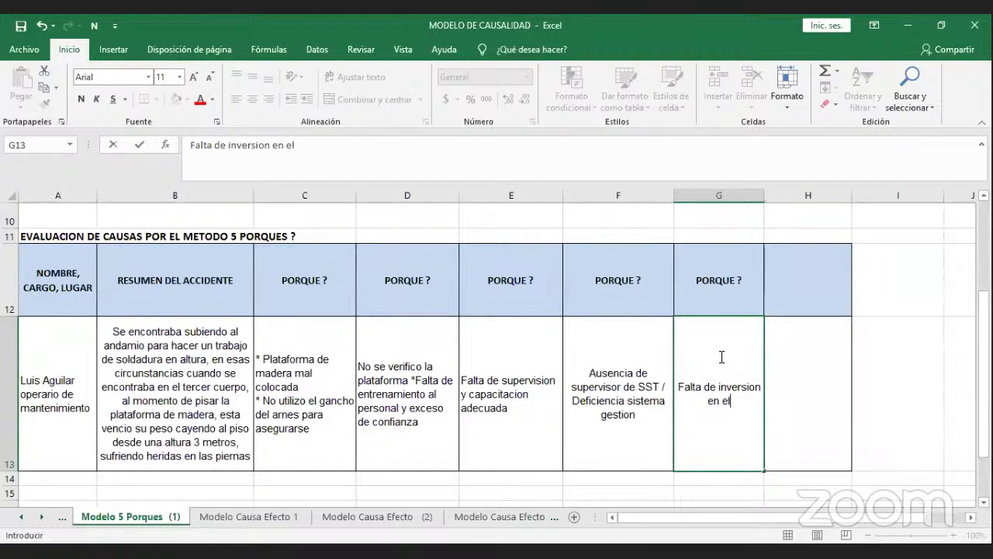
pyautogui.write('sistem')
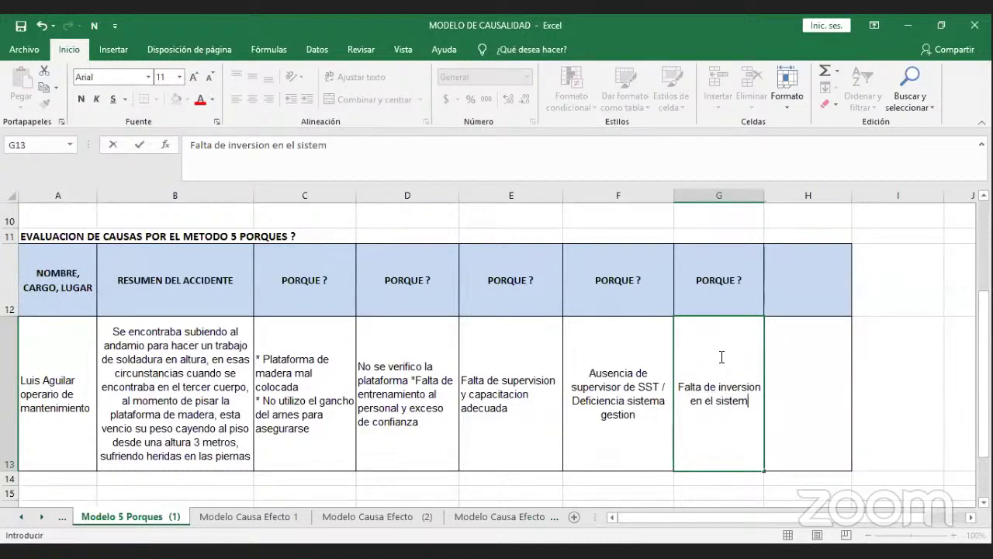
pyautogui.write('a de gest')
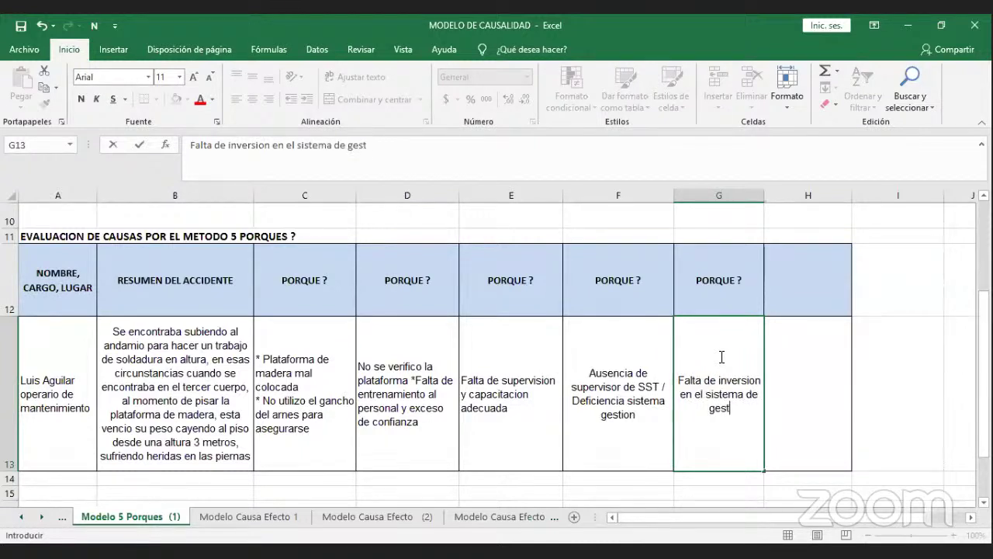
pyautogui.write('ion SST')
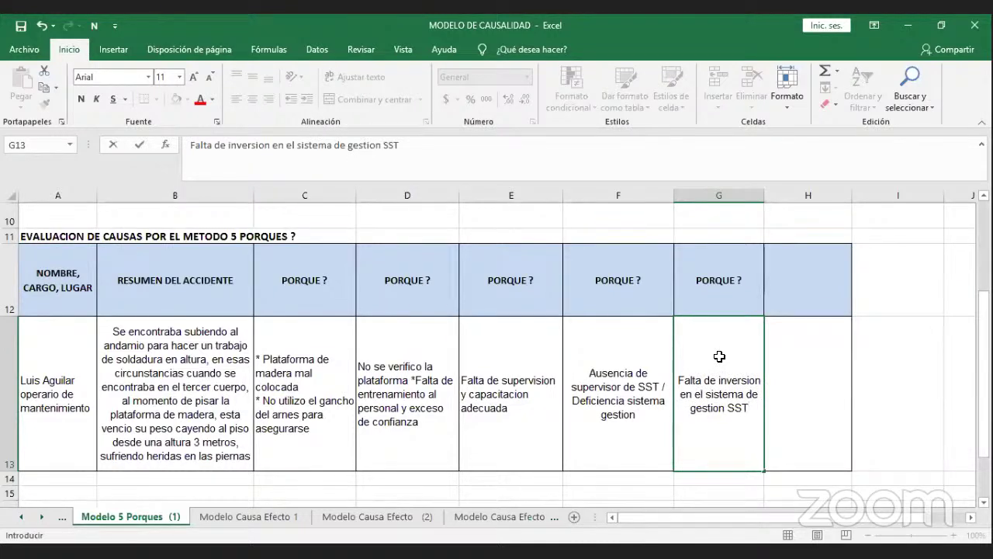
pyautogui.press('Return')
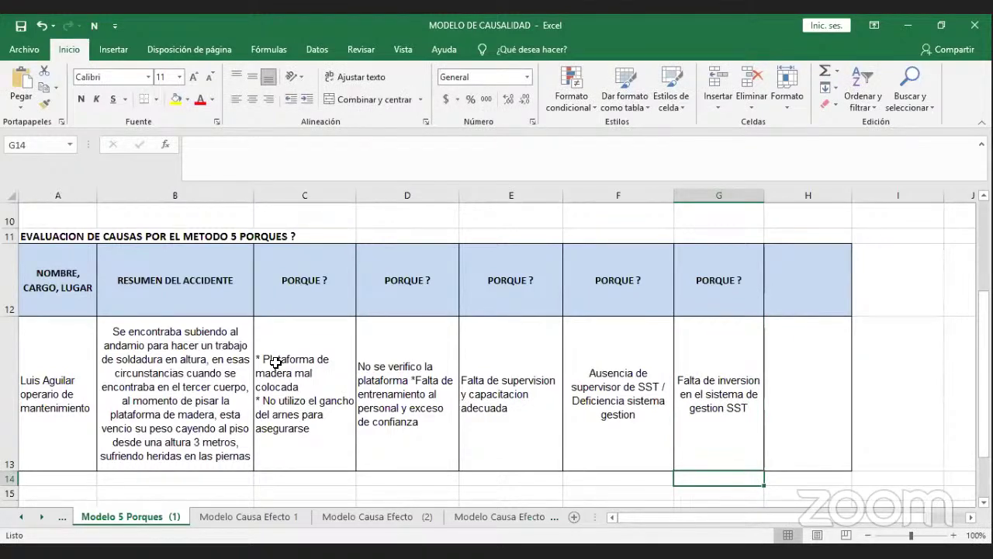
pyautogui.click(306, 362)
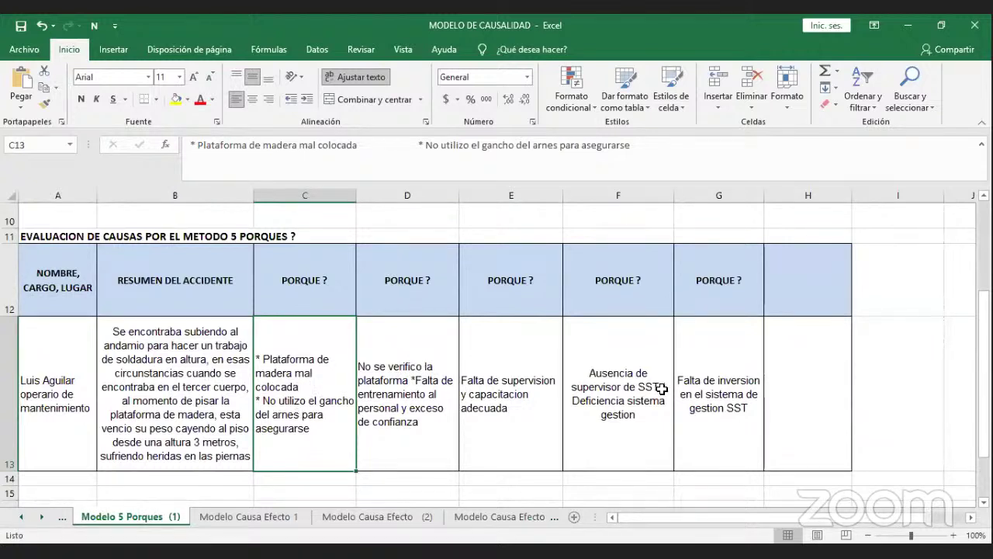
pyautogui.click(682, 386)
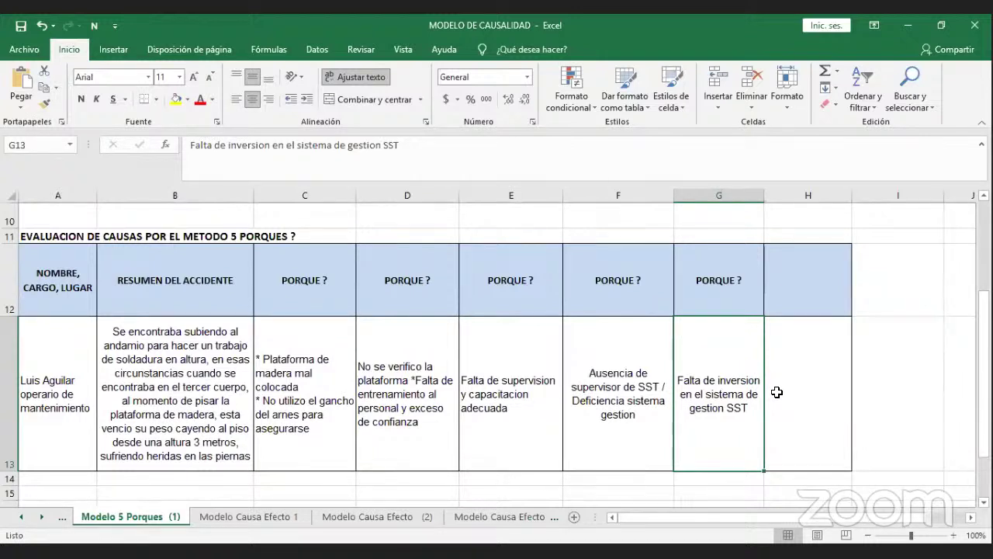
pyautogui.click(798, 304)
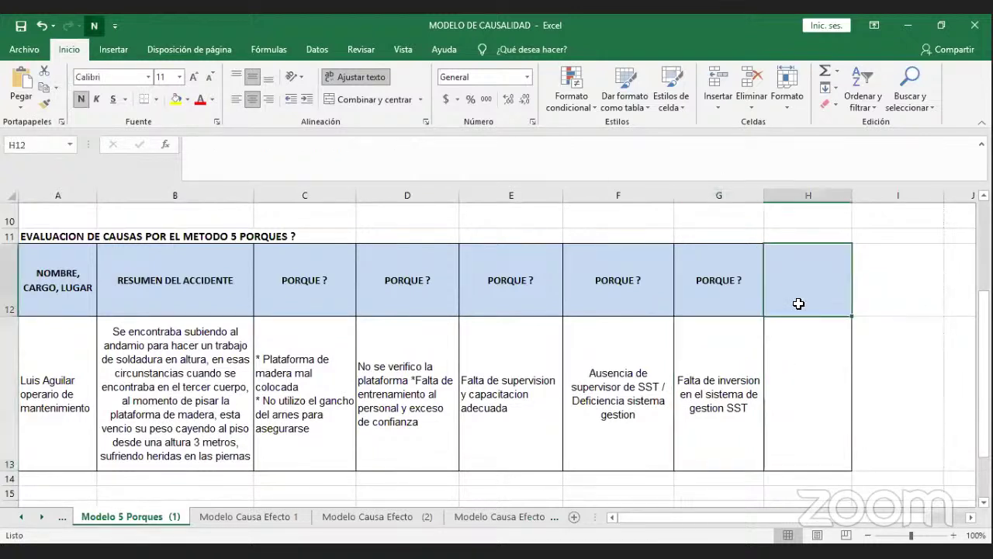
# Add the heading 'CAUSA RAIZ' in H12, then review cell C13.
pyautogui.write('CAUA')
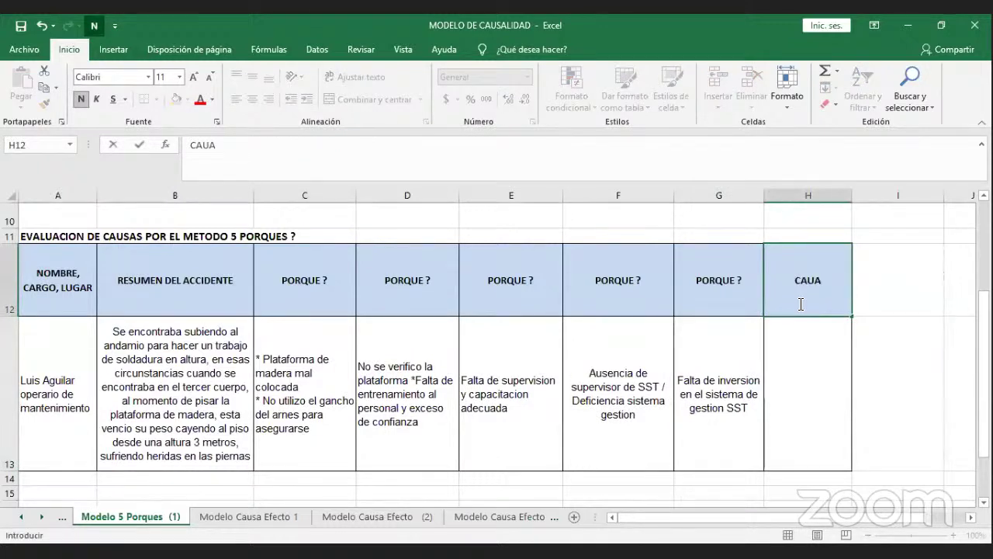
pyautogui.press('BackSpace')
pyautogui.write('SA RAIZ')
pyautogui.press('Return')
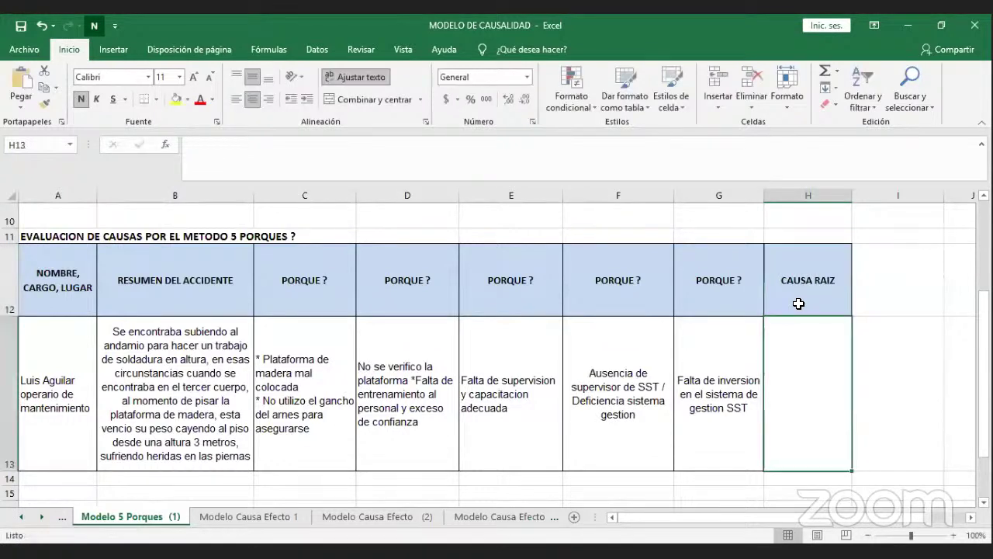
pyautogui.click(334, 344)
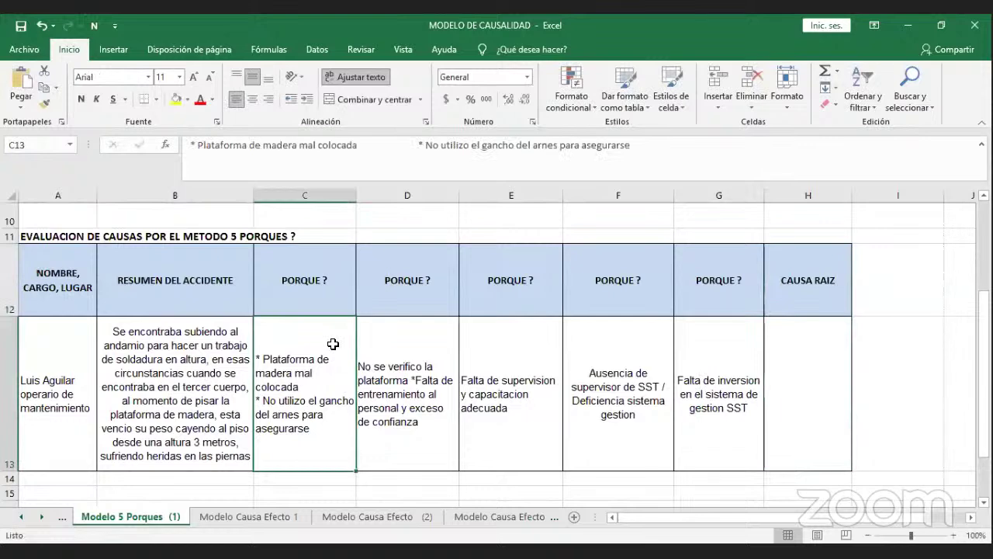
pyautogui.click(392, 329)
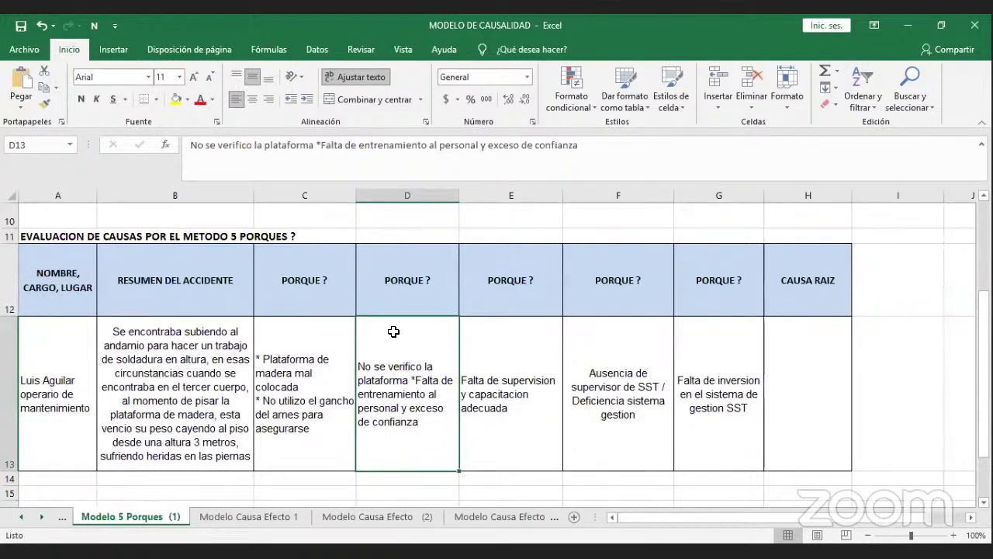
pyautogui.click(797, 363)
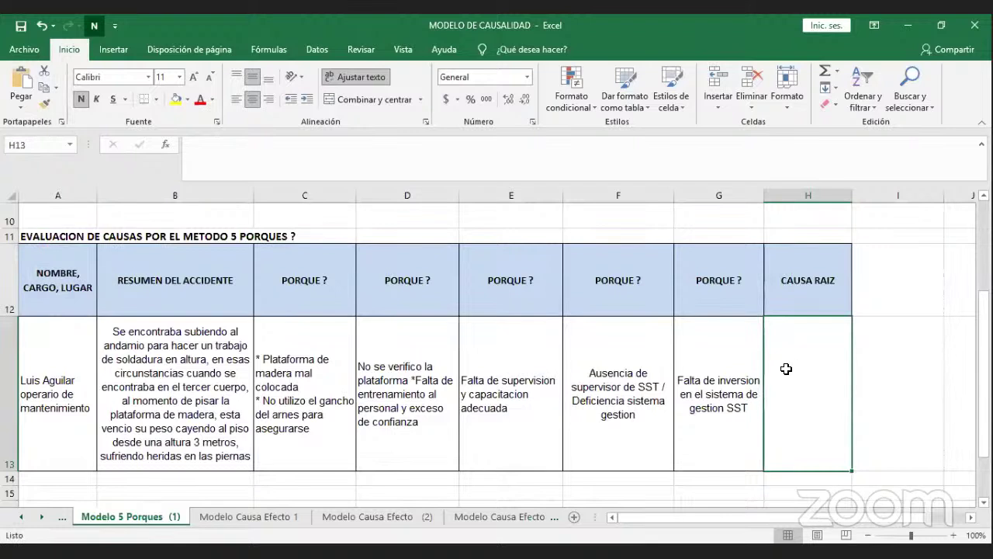
pyautogui.click(738, 364)
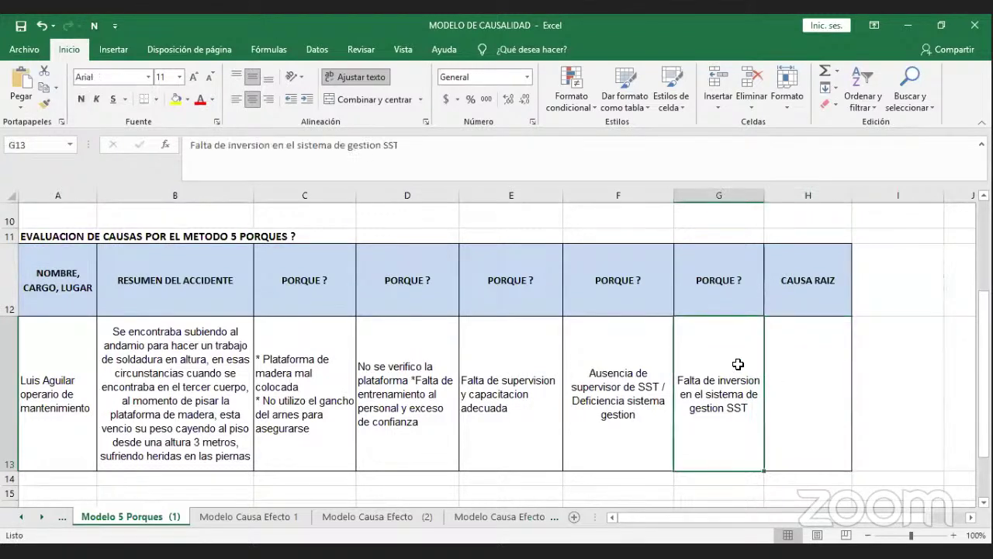
pyautogui.click(810, 374)
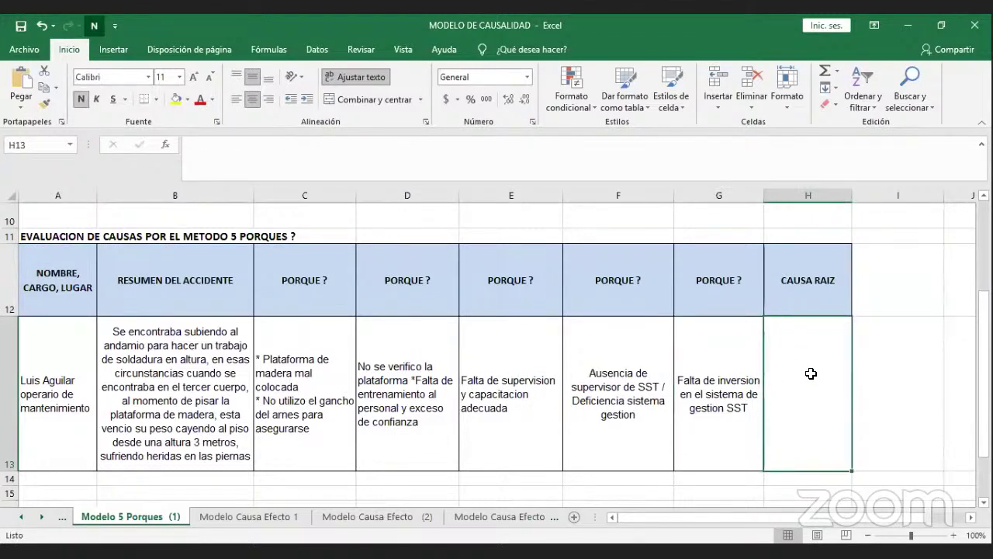
# Enter 'FALTA DE COMPROMISO DE LA ALTA DIRECCION' in H13 as the red bold root cause.
pyautogui.write('FA')
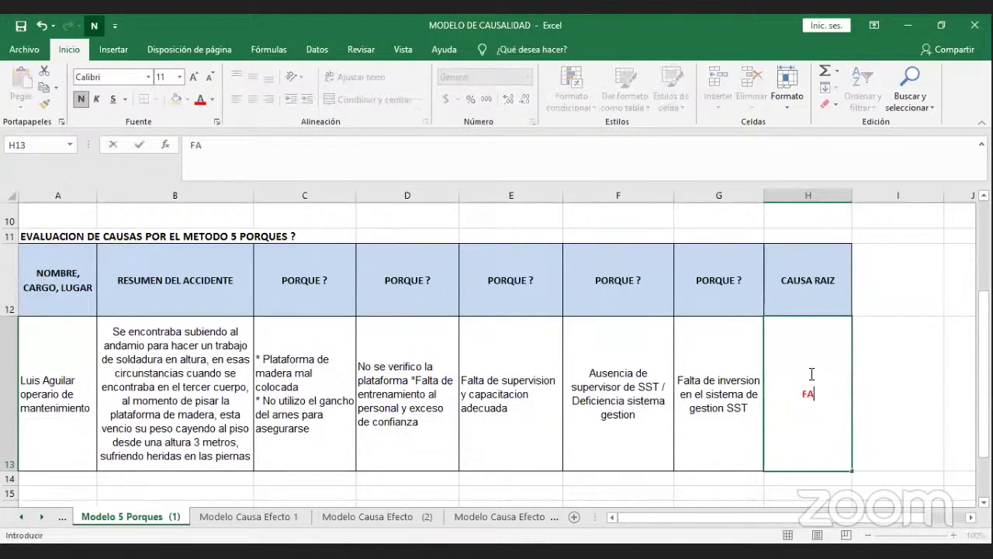
pyautogui.write('LTA DE COMPROMISO')
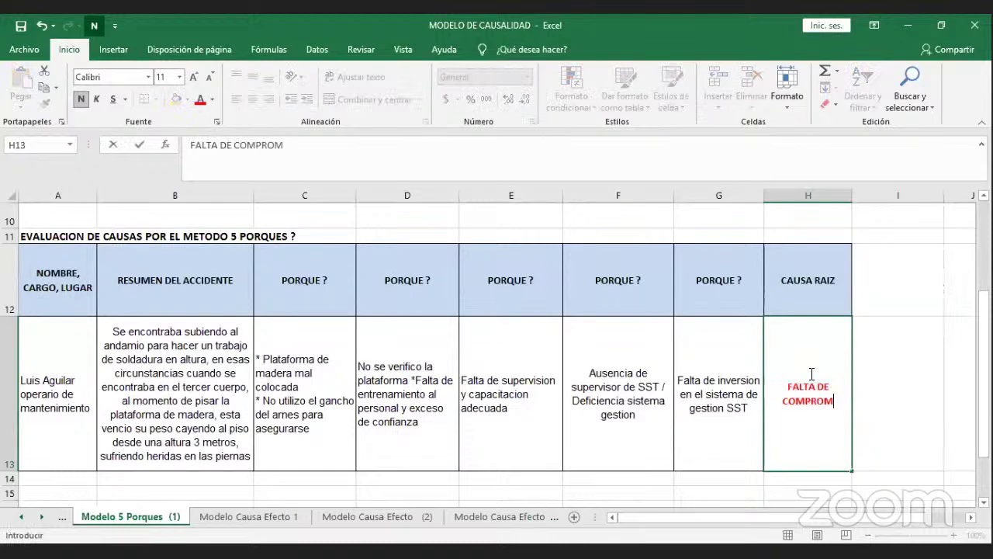
pyautogui.write('E')
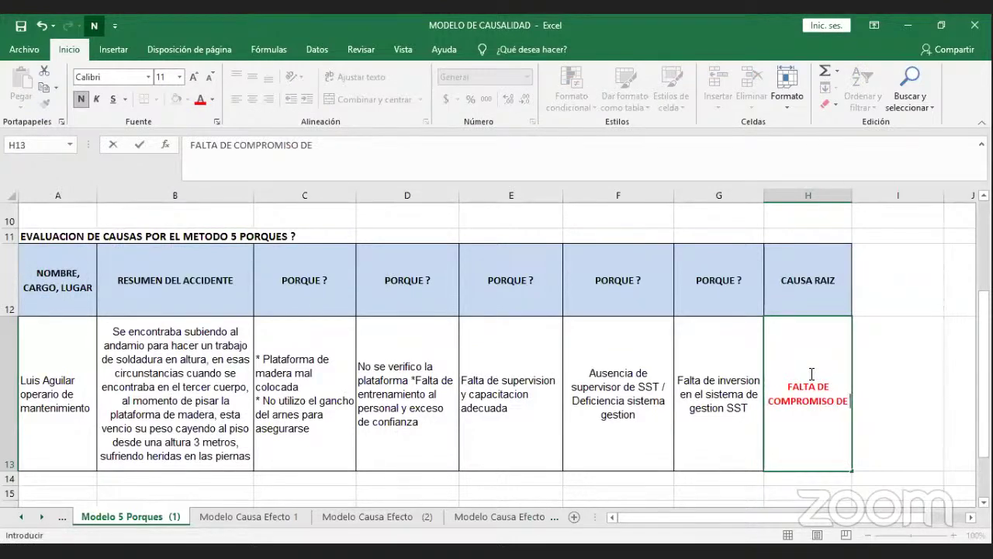
pyautogui.write(' LA ALTA D')
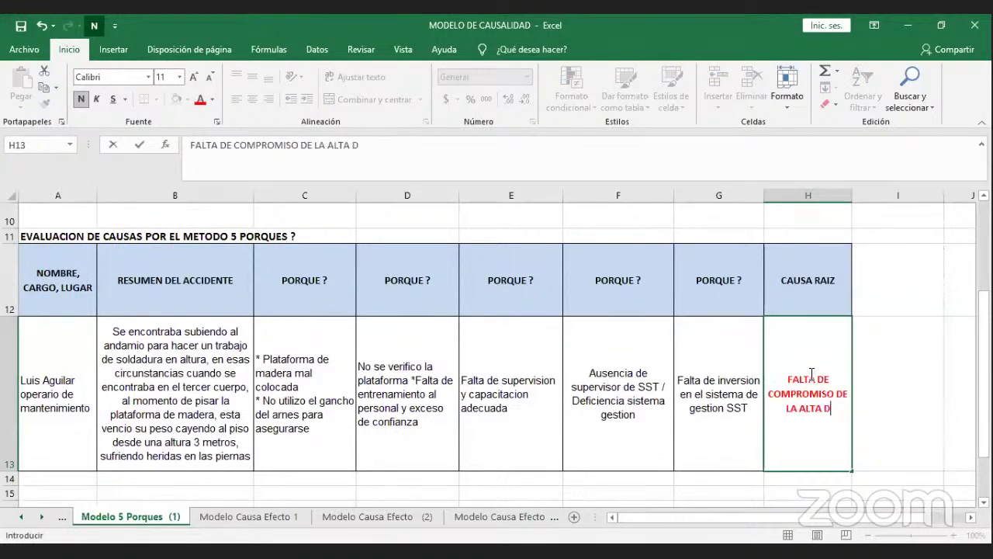
pyautogui.write('IRECCION')
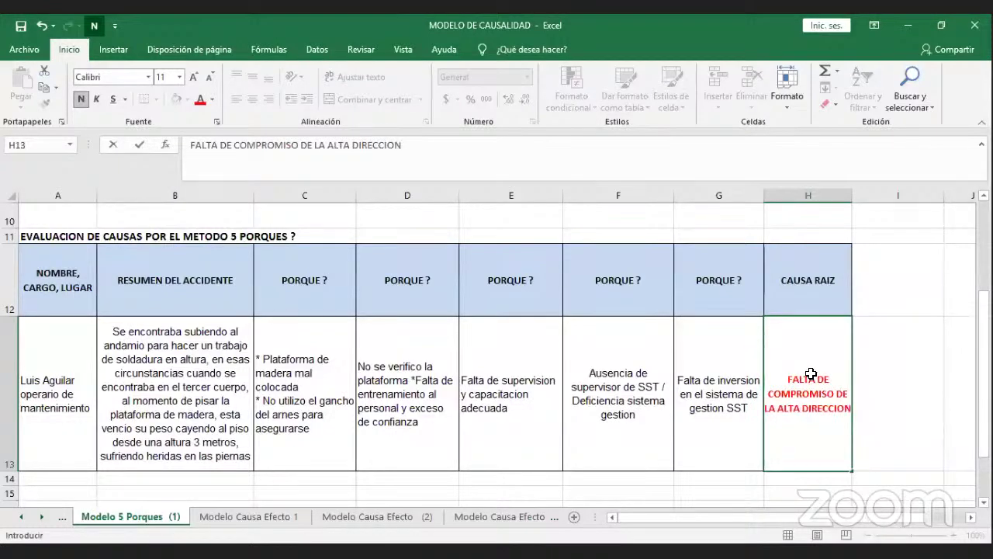
pyautogui.press('Return')
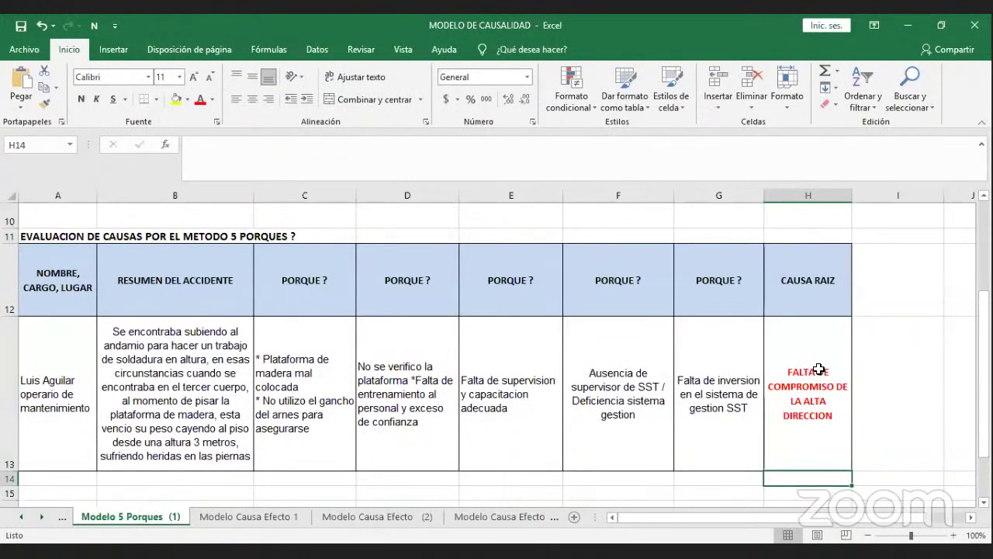
pyautogui.click(812, 371)
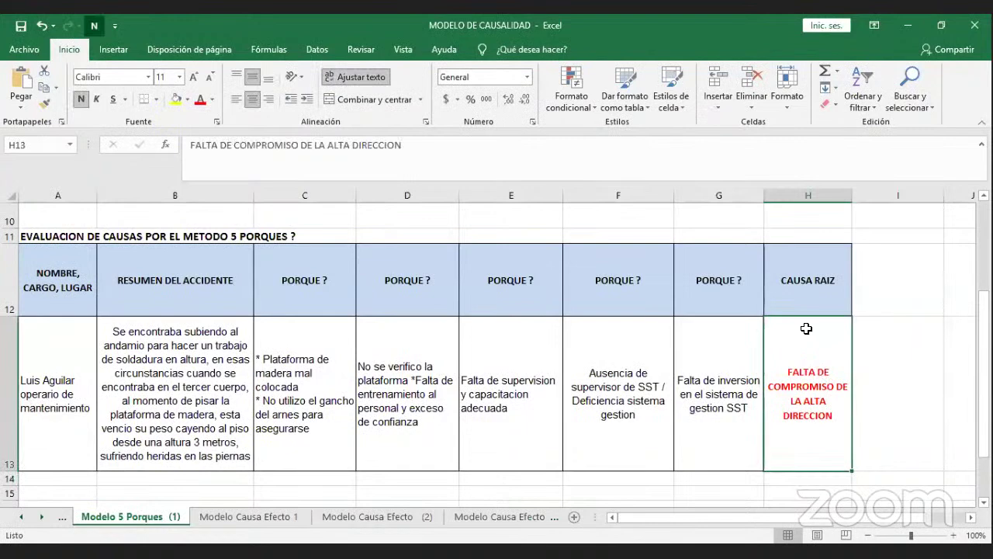
# Return to the top of the sheet and switch to PowerPoint showing slide 74.
pyautogui.click(732, 309)
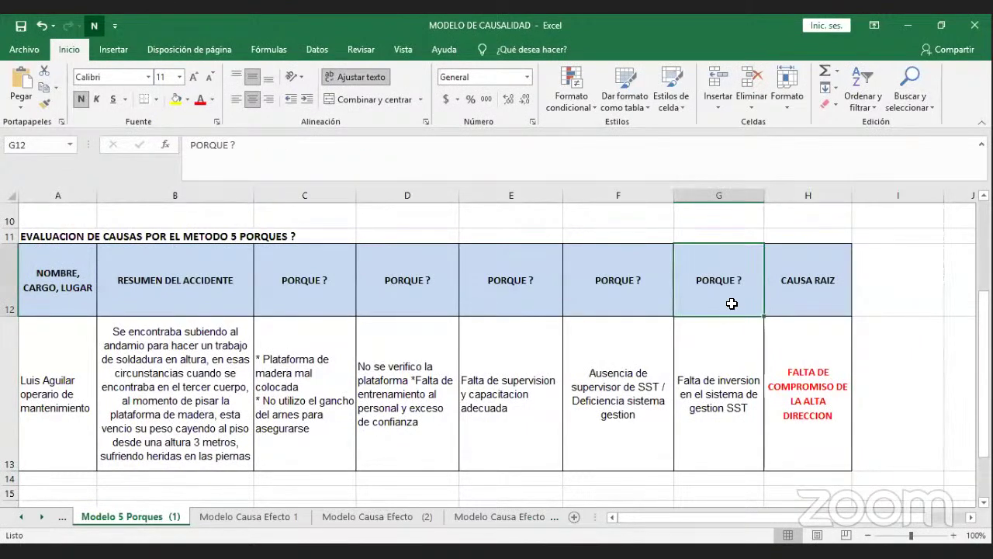
pyautogui.press('Home')
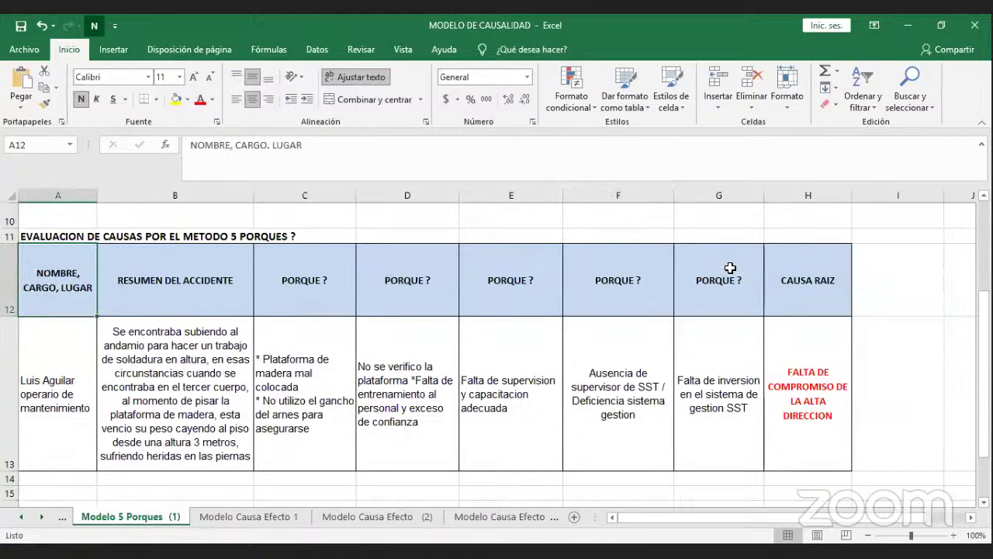
pyautogui.scroll(4, 730, 264)
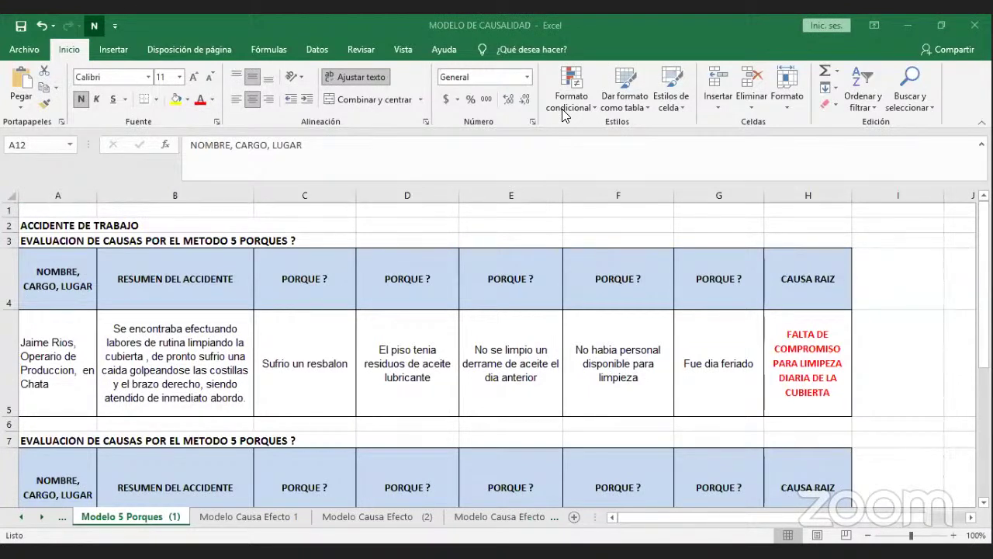
pyautogui.hotkey('alt', 'Tab')
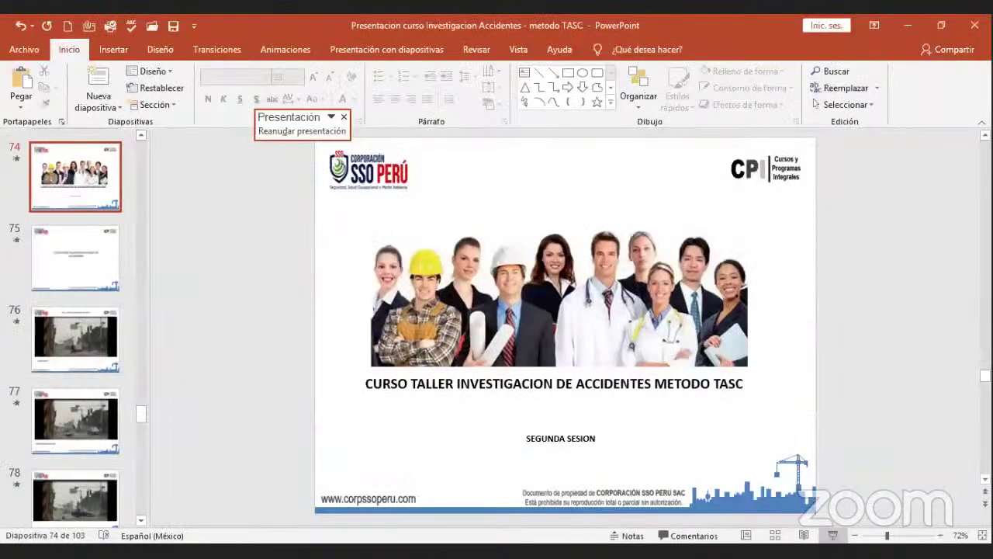
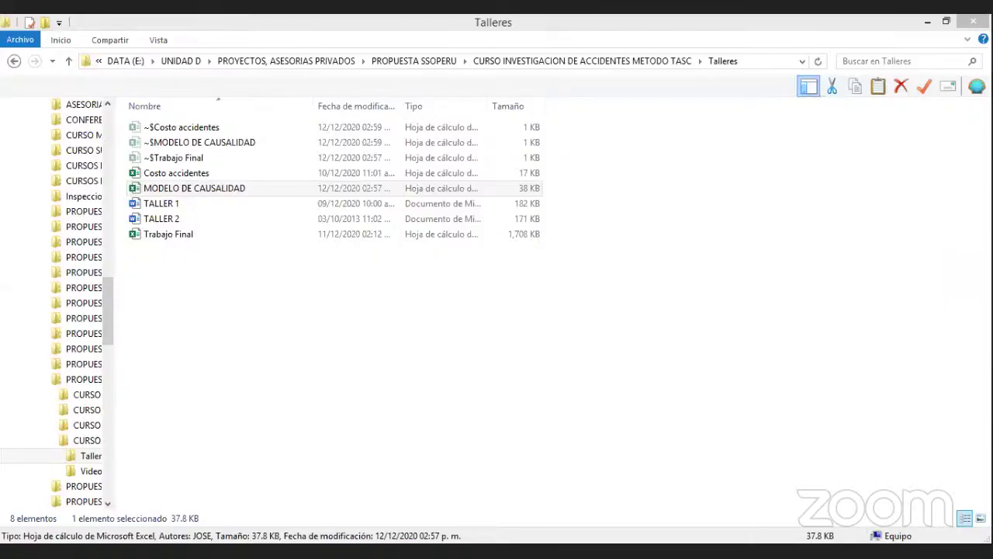
# Bring up the MODELO DE CAUSALIDAD workbook in Excel, showing the Modelo Causa Efecto (3) sheet.
pyautogui.hotkey('alt', 'Tab')
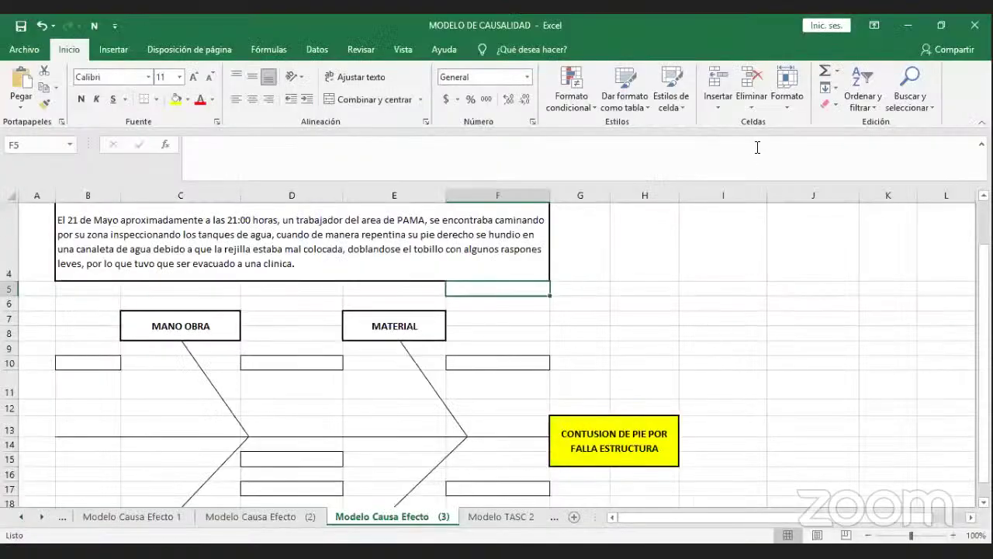
# Switch to the Modelo TASC 2 sheet and skim the CASO 2 chata pump accident diagram.
pyautogui.click(493, 520)
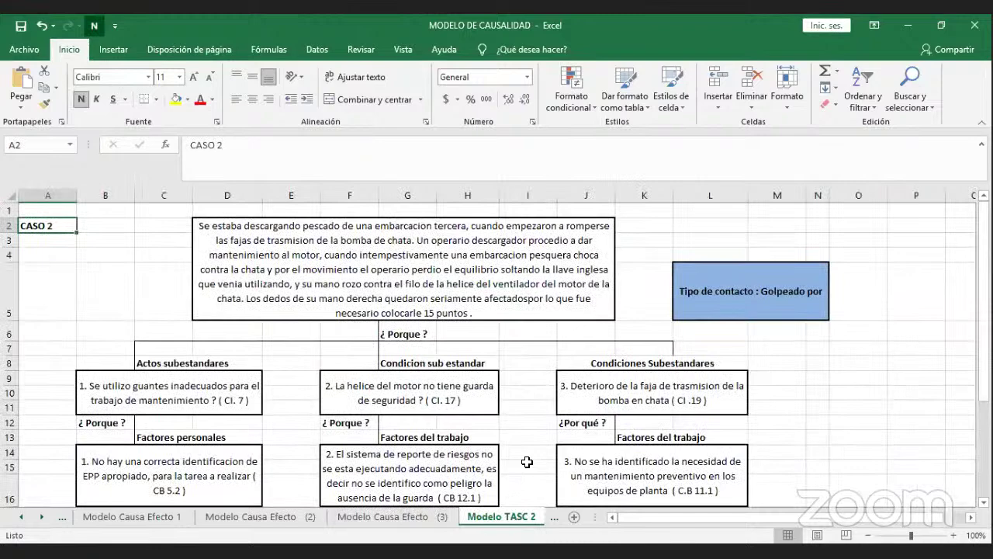
pyautogui.scroll(-3, 527, 458)
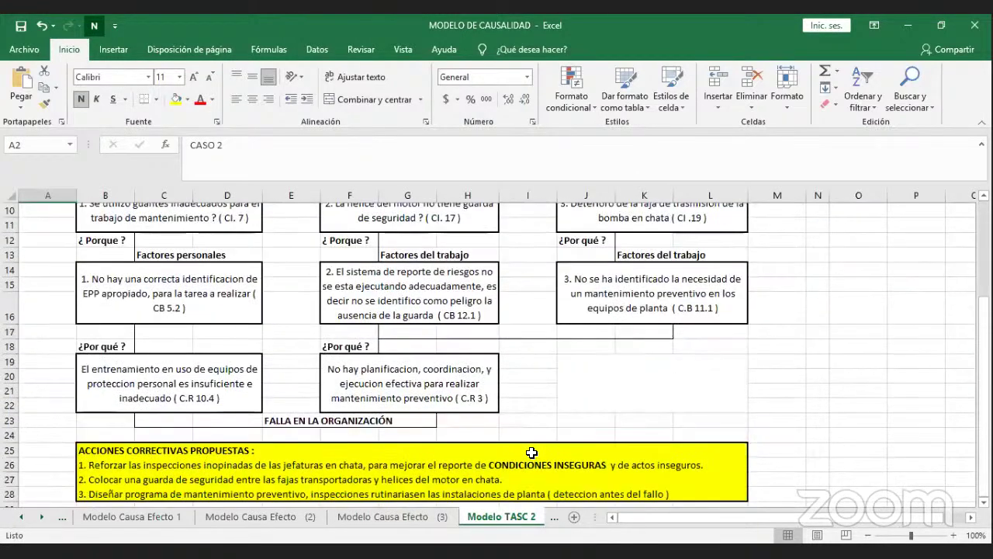
pyautogui.scroll(3, 531, 452)
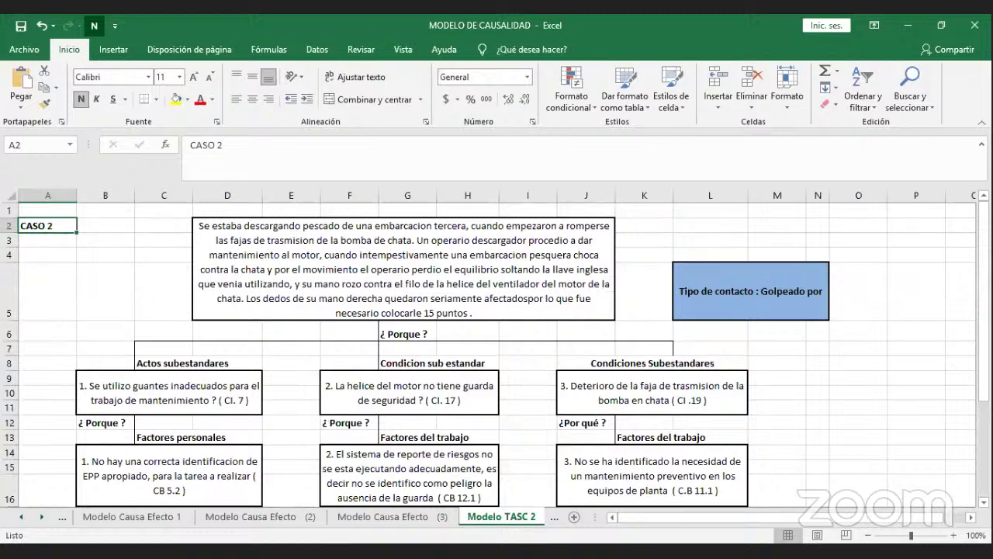
pyautogui.click(541, 419)
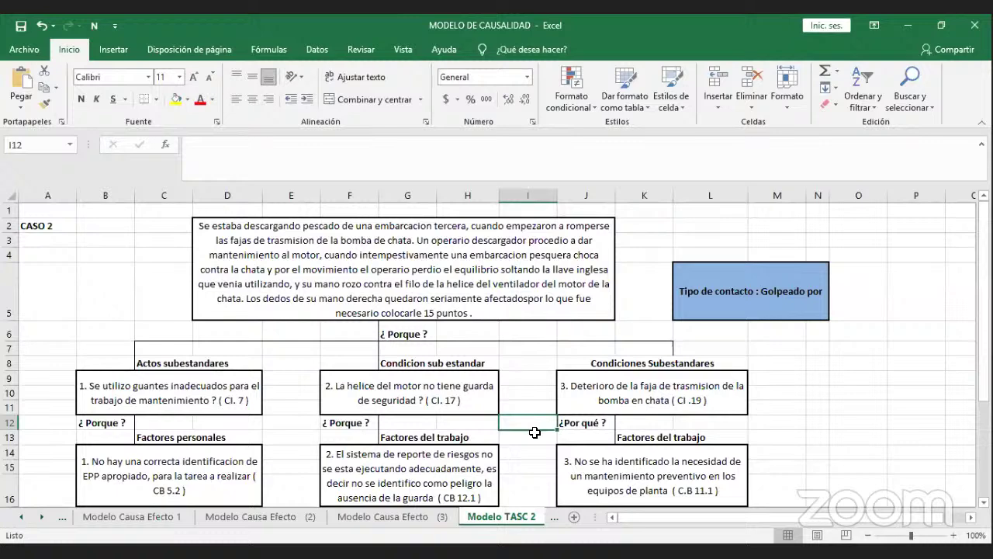
pyautogui.click(534, 432)
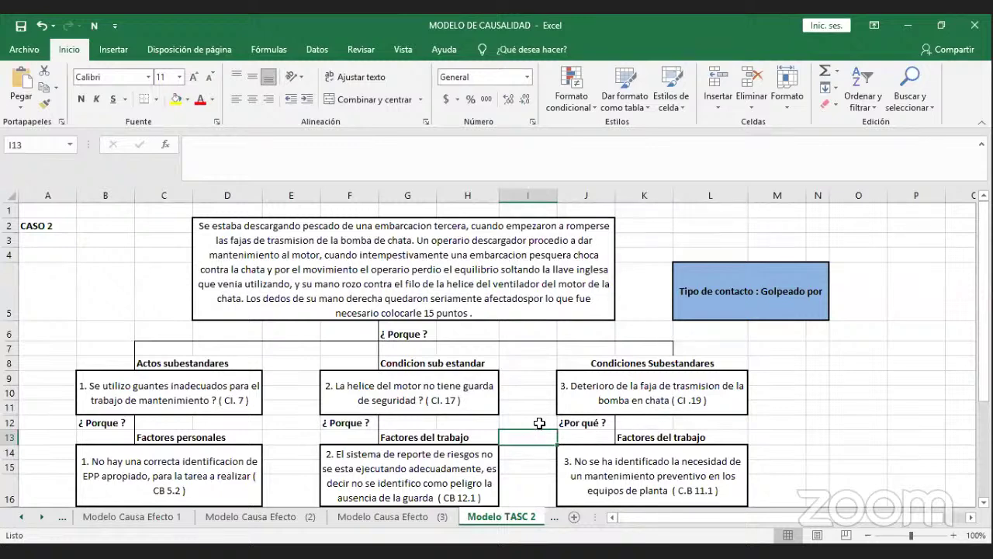
pyautogui.click(540, 423)
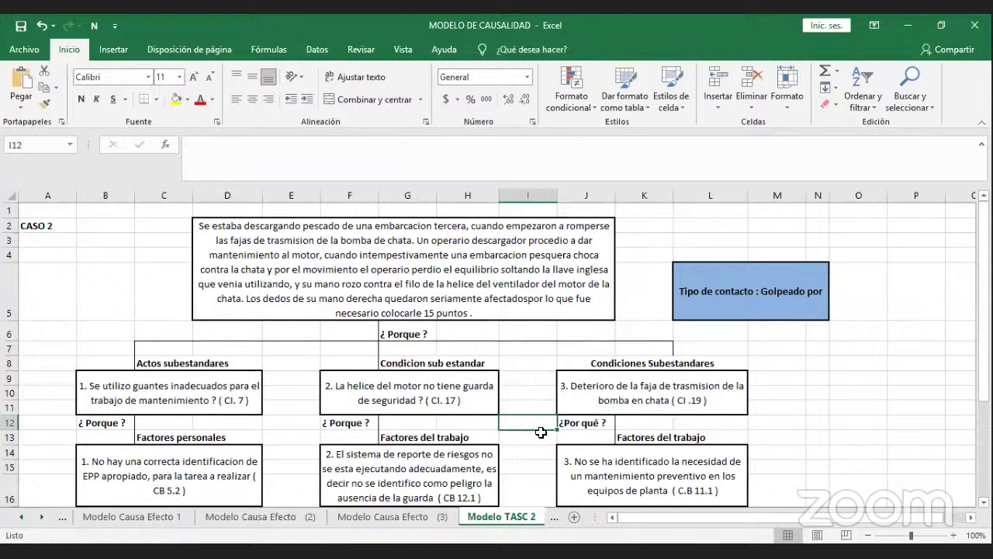
pyautogui.click(541, 432)
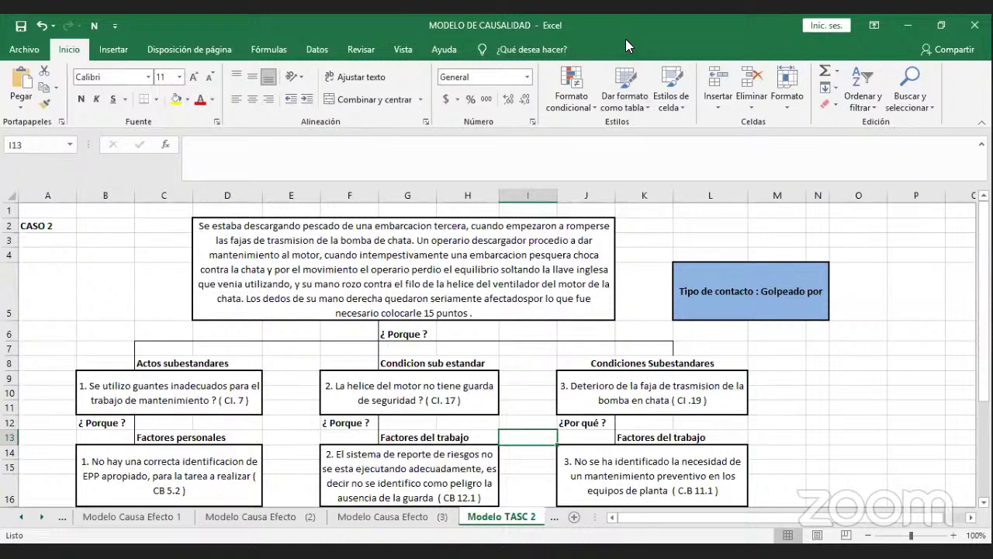
pyautogui.click(662, 153)
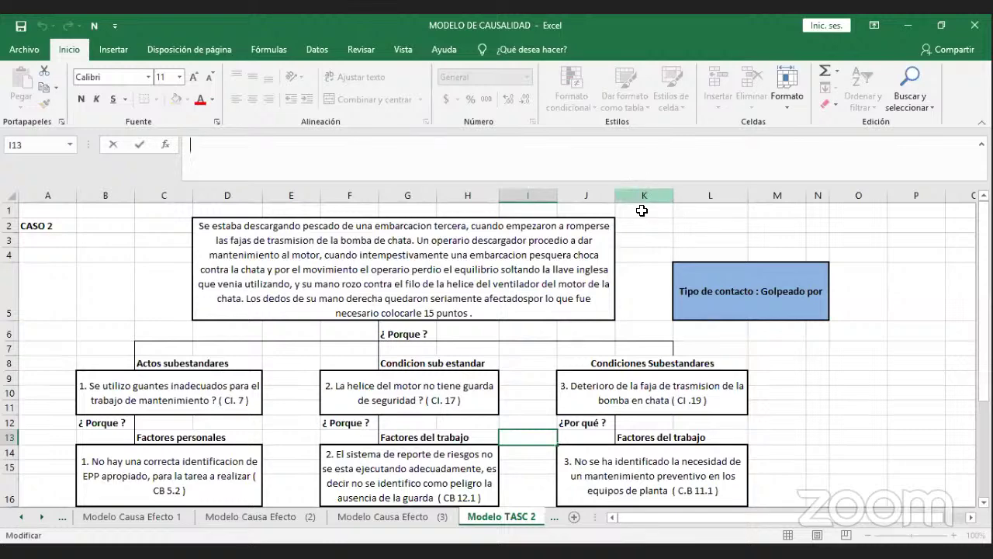
pyautogui.click(636, 236)
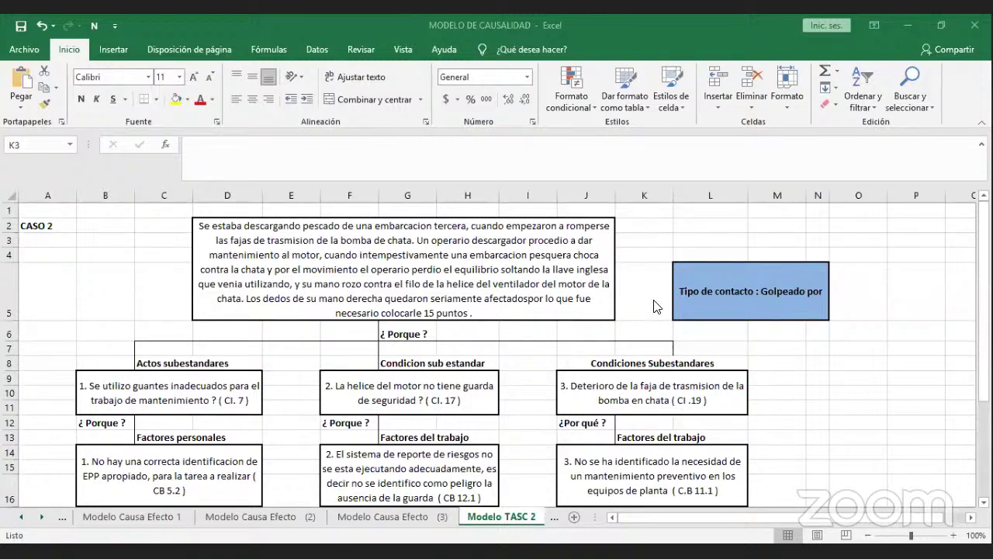
pyautogui.click(685, 304)
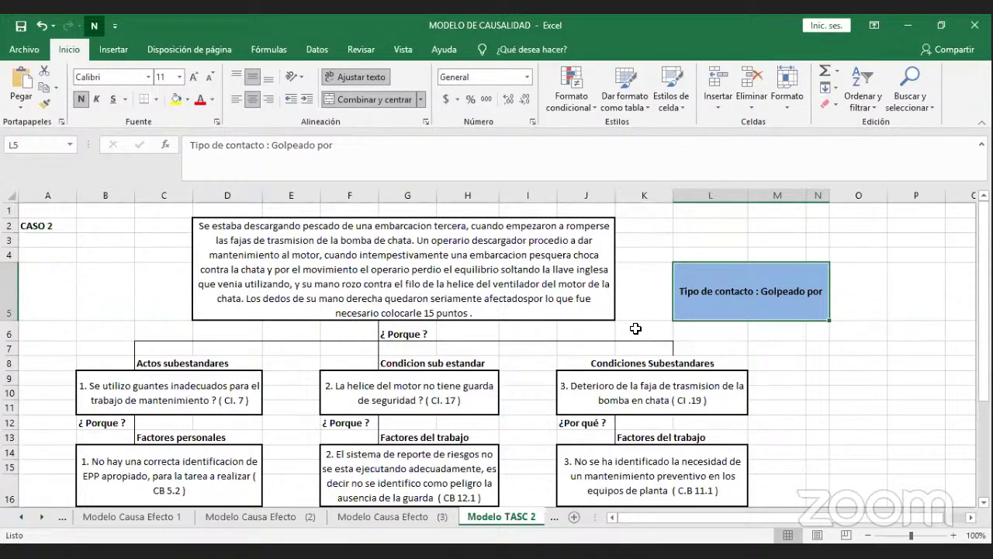
pyautogui.click(419, 329)
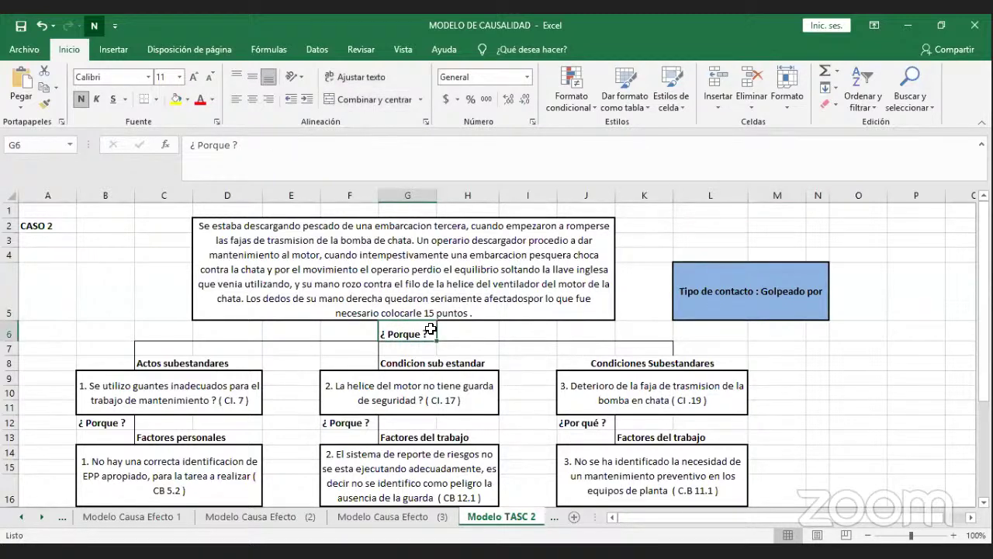
pyautogui.scroll(-1, 430, 329)
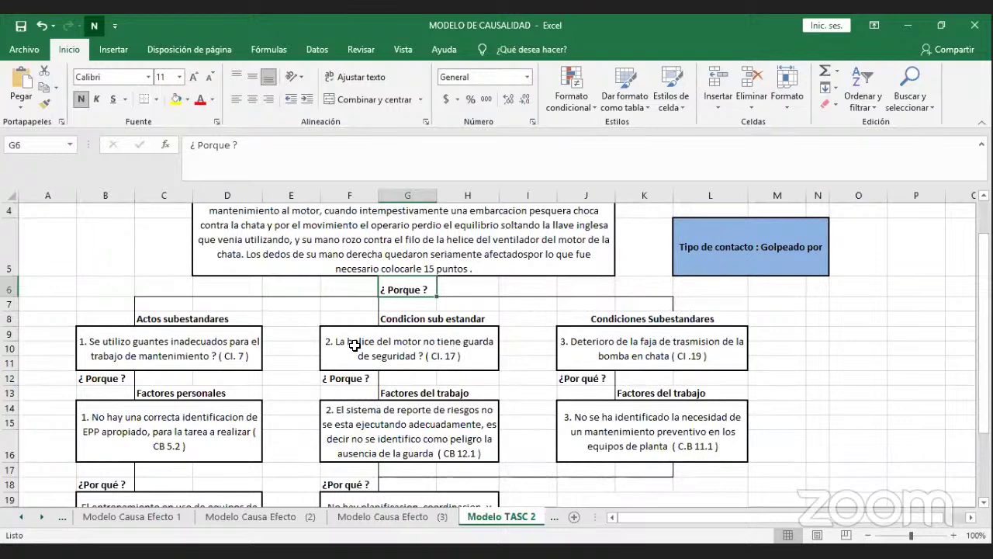
pyautogui.click(245, 333)
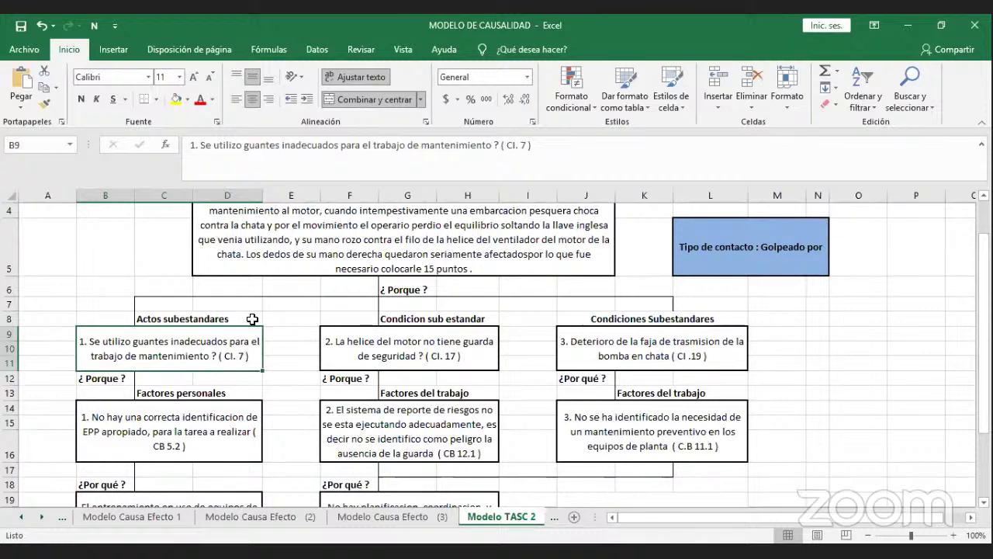
pyautogui.press('Up')
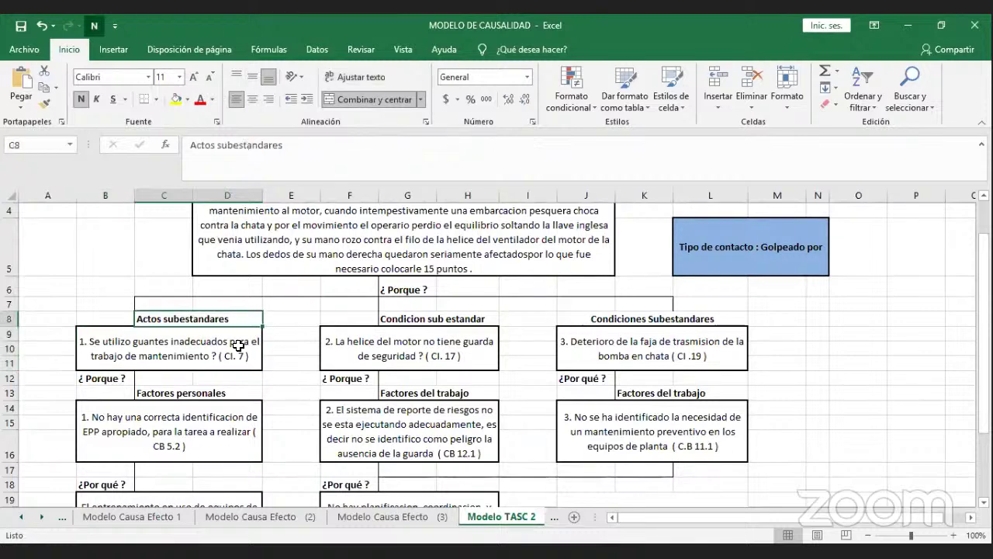
pyautogui.press('Down')
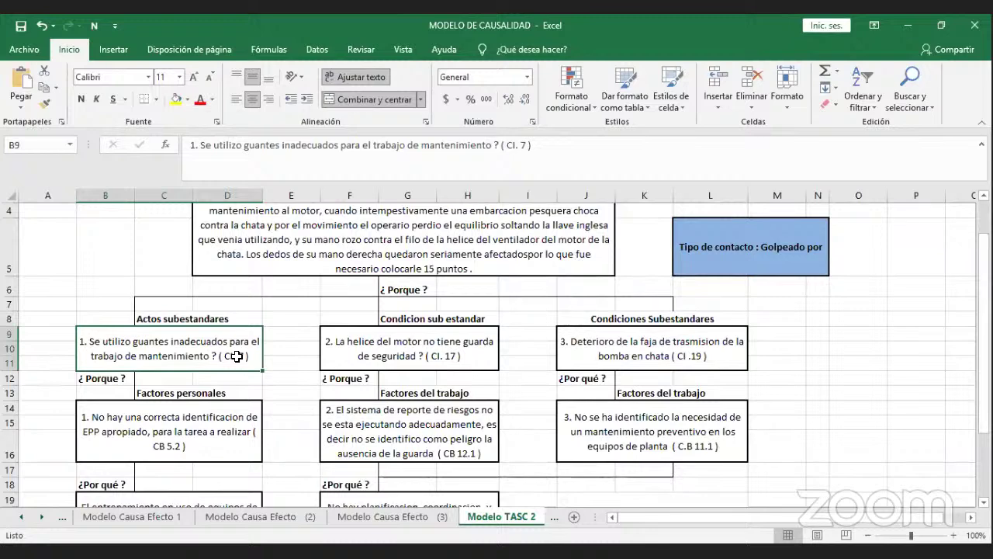
pyautogui.click(340, 353)
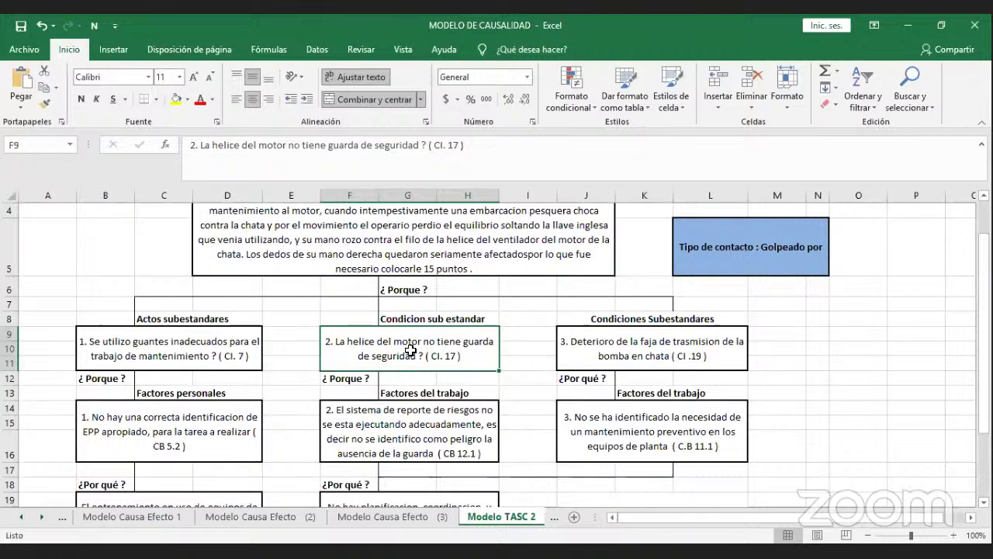
pyautogui.click(581, 358)
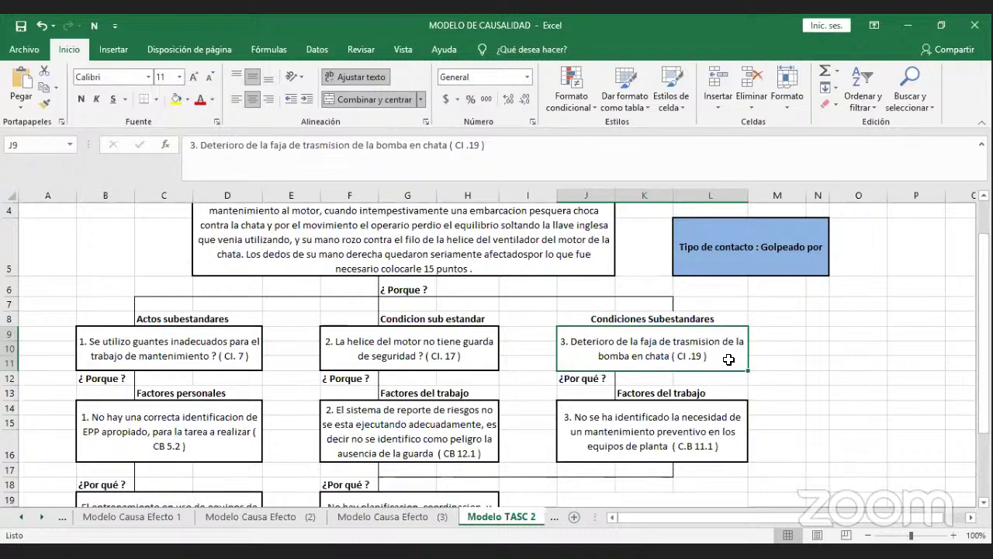
pyautogui.scroll(-1, 728, 360)
pyautogui.scroll(1, 728, 359)
pyautogui.click(209, 330)
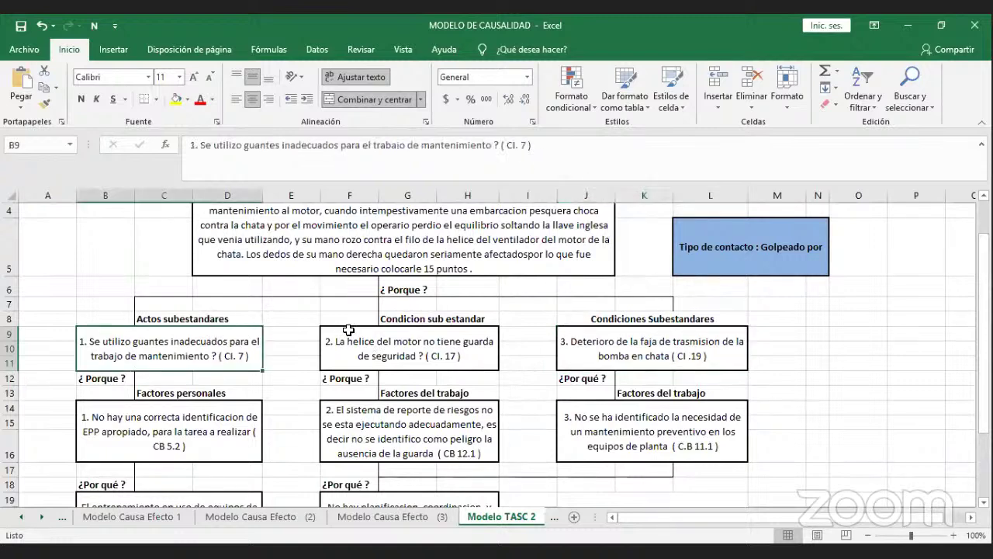
pyautogui.click(349, 330)
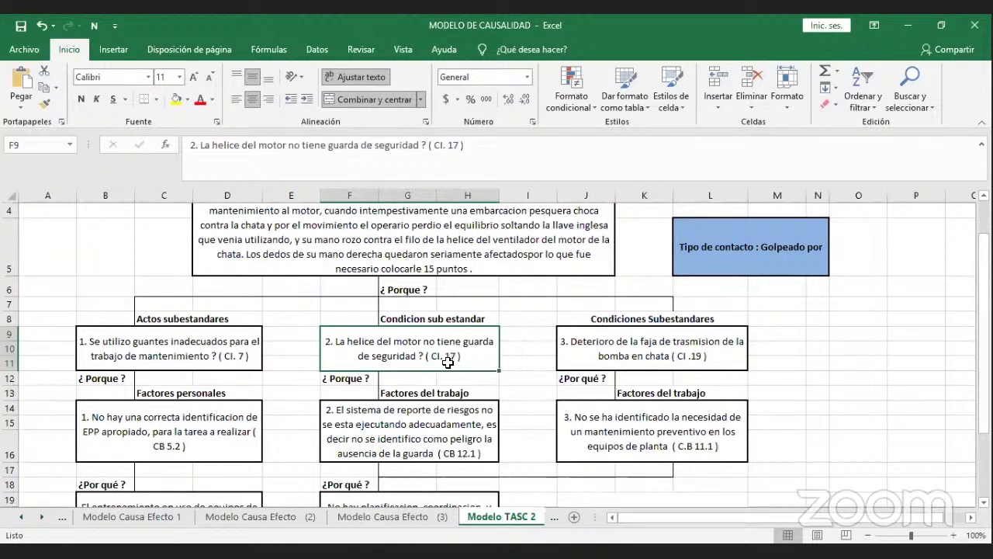
pyautogui.scroll(-1, 448, 363)
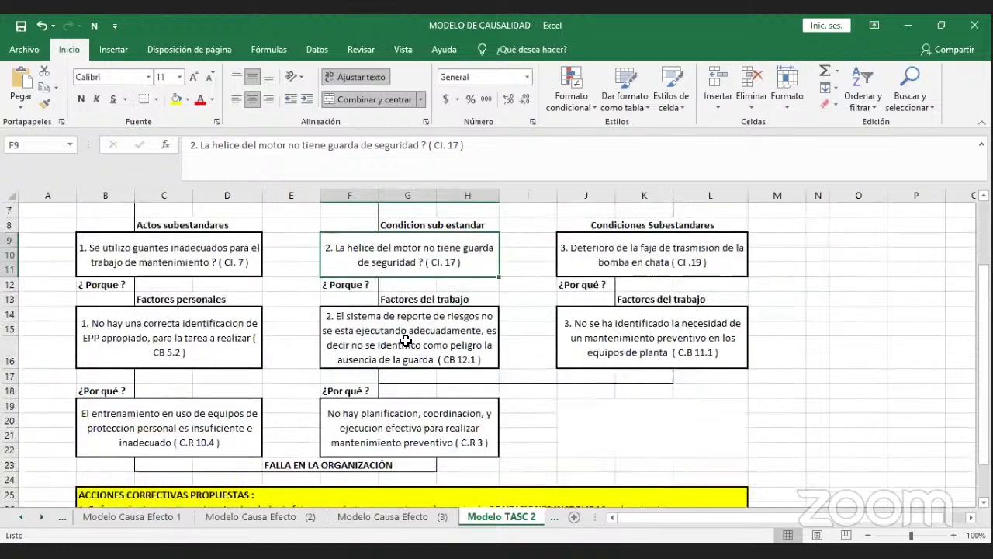
pyautogui.click(215, 262)
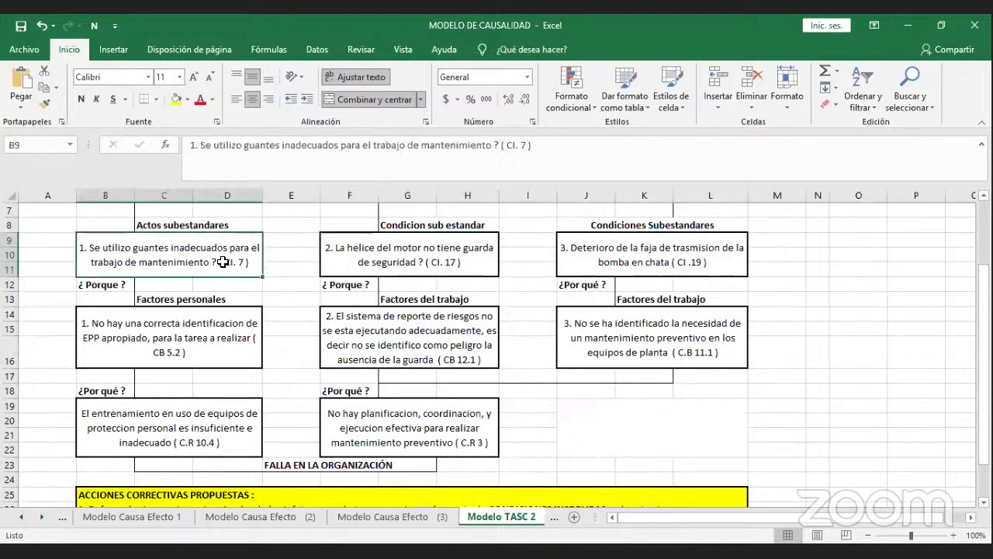
pyautogui.click(350, 269)
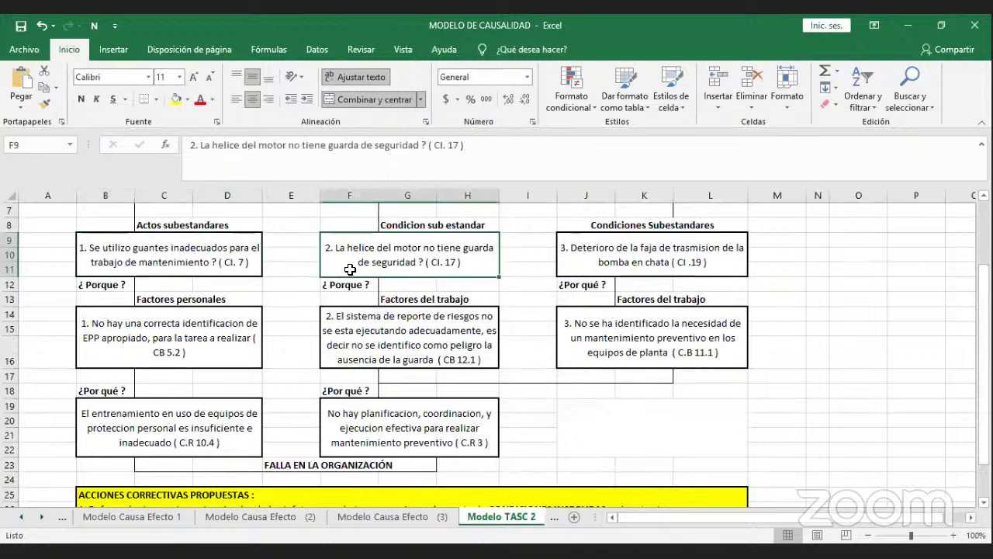
pyautogui.click(579, 258)
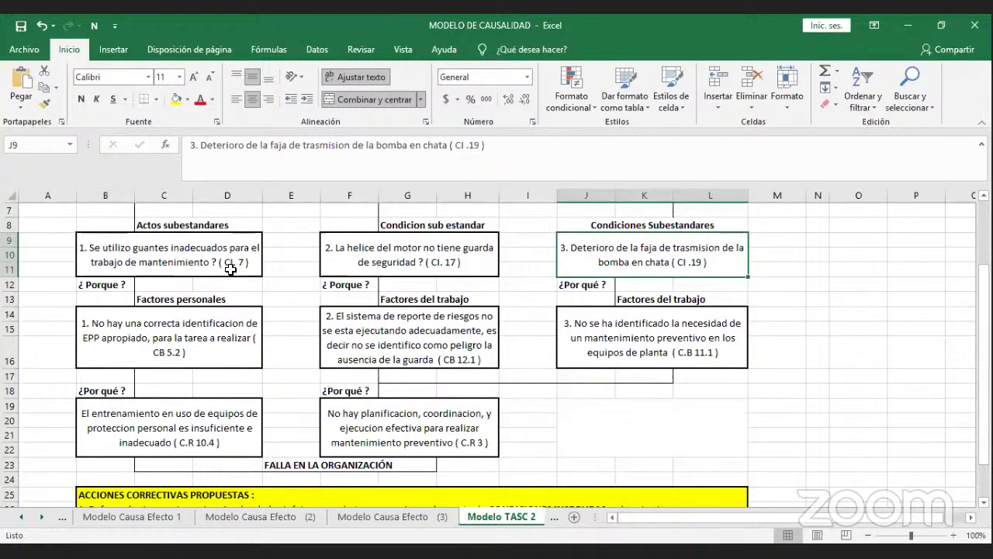
pyautogui.click(230, 268)
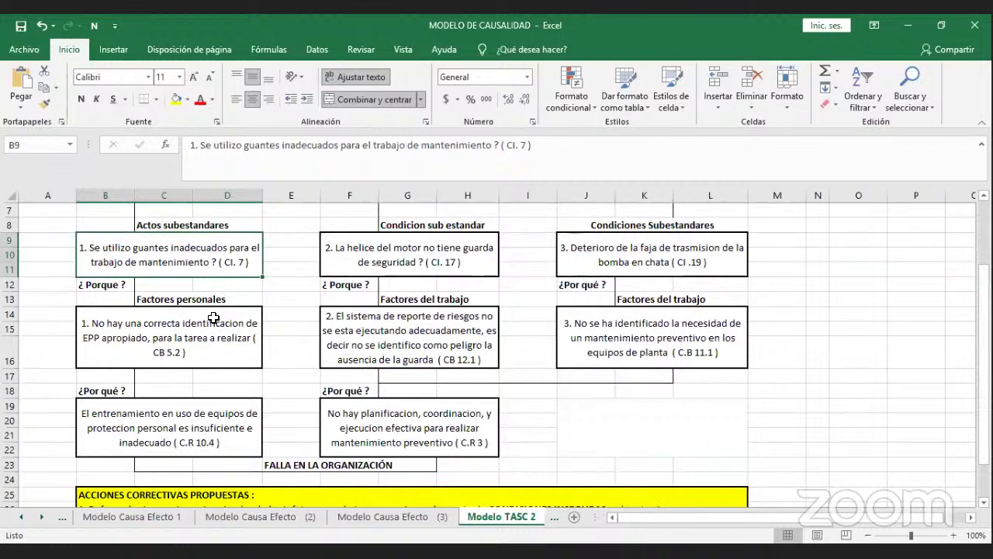
pyautogui.click(213, 318)
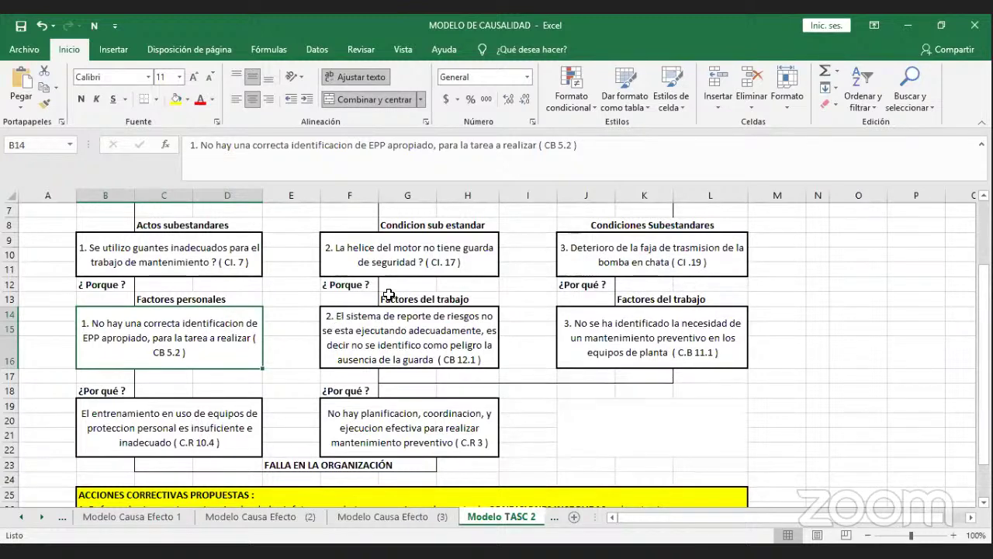
pyautogui.click(422, 267)
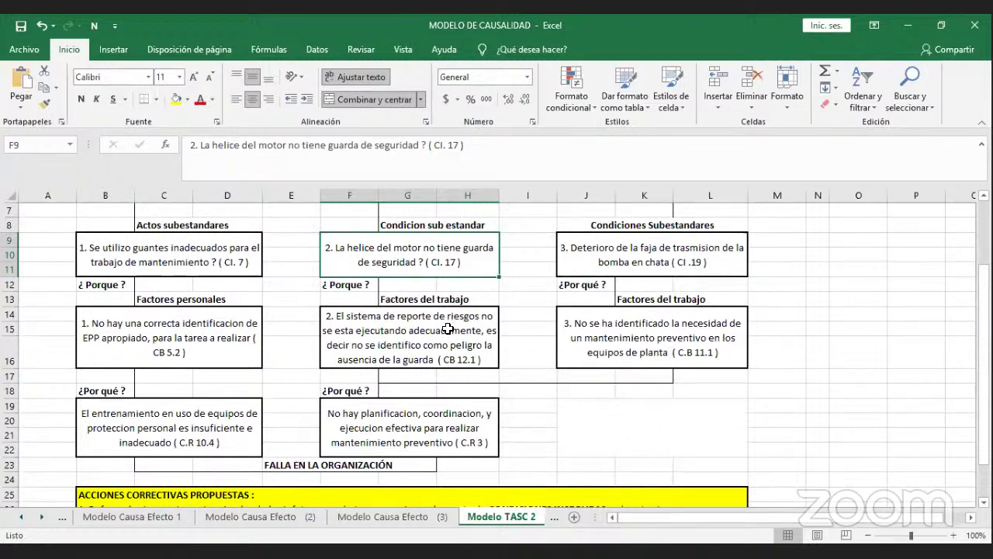
pyautogui.click(448, 329)
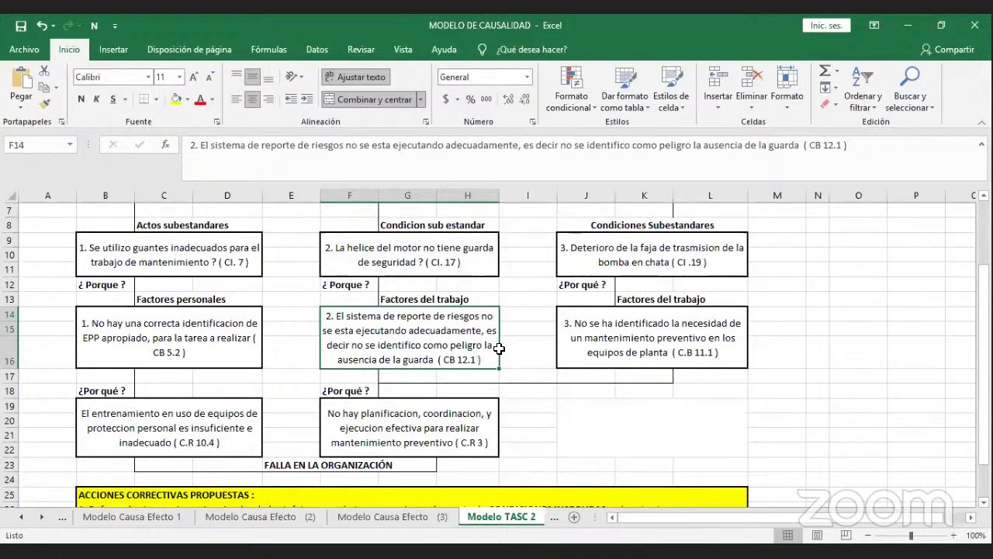
pyautogui.click(612, 266)
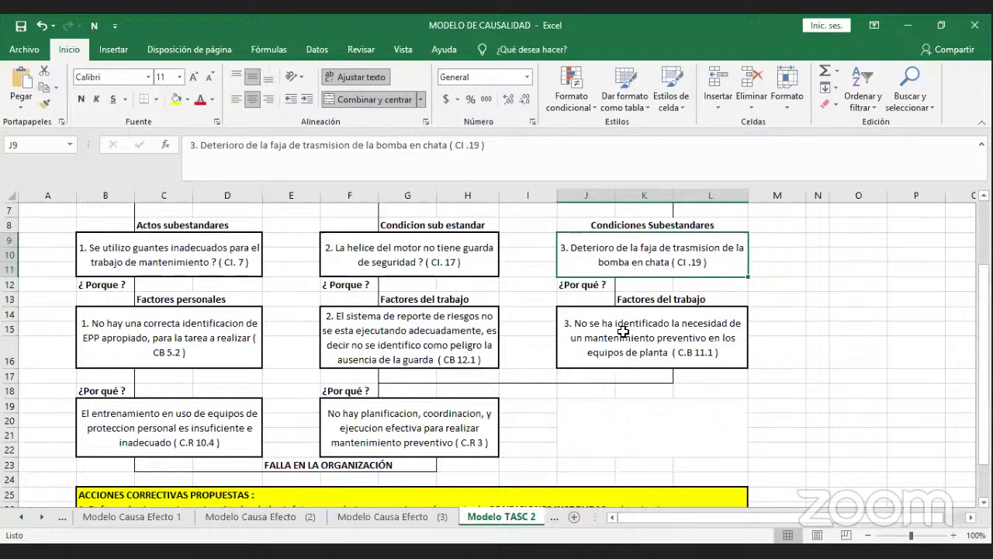
pyautogui.click(623, 331)
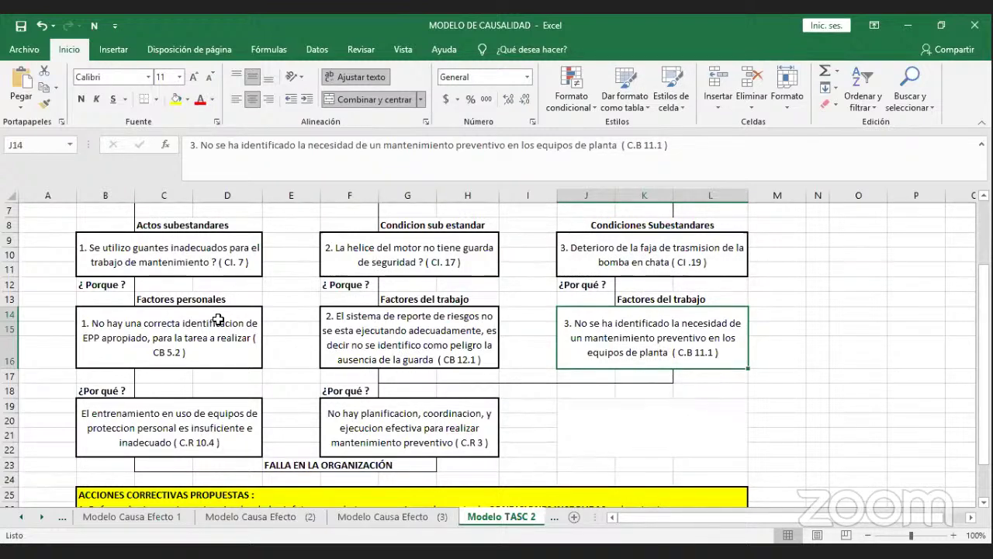
pyautogui.click(218, 320)
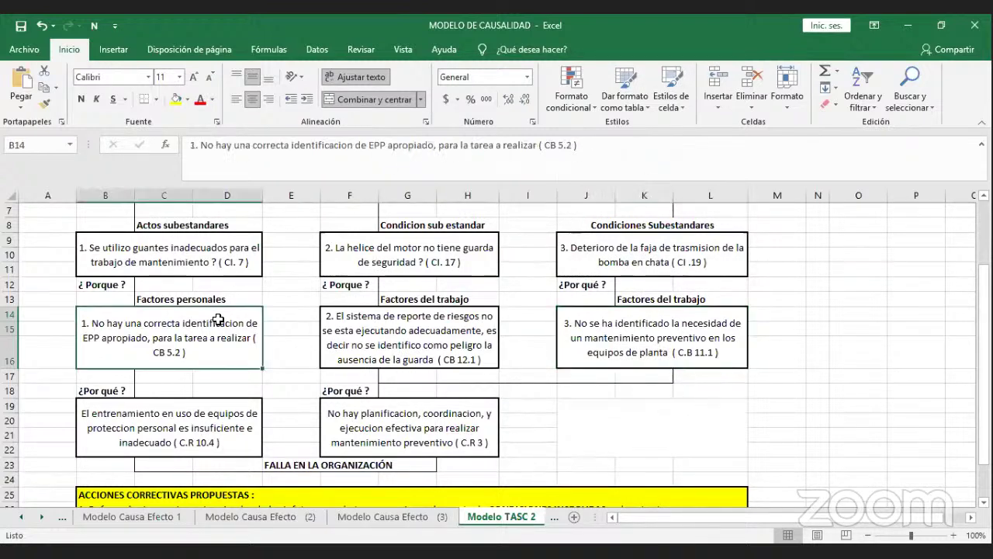
pyautogui.click(361, 345)
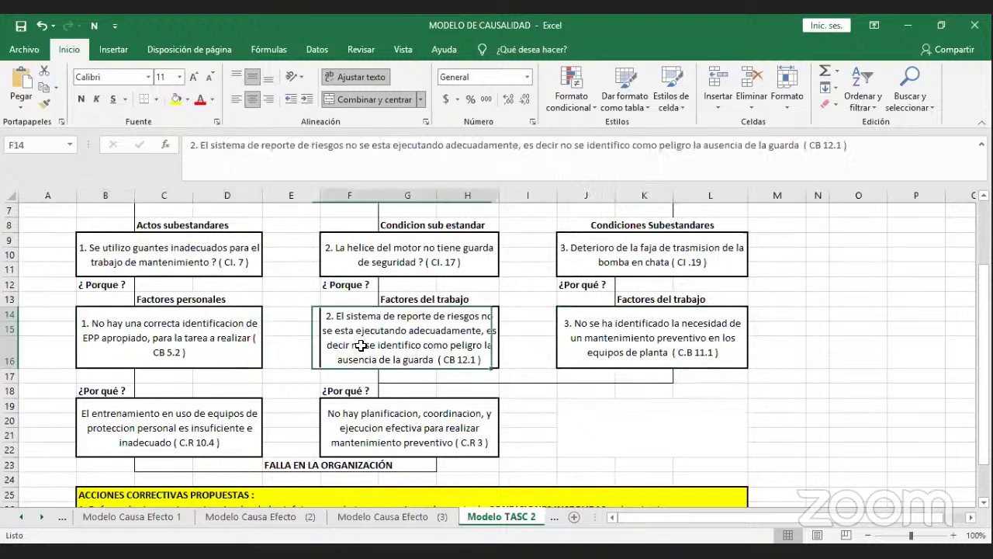
pyautogui.click(567, 348)
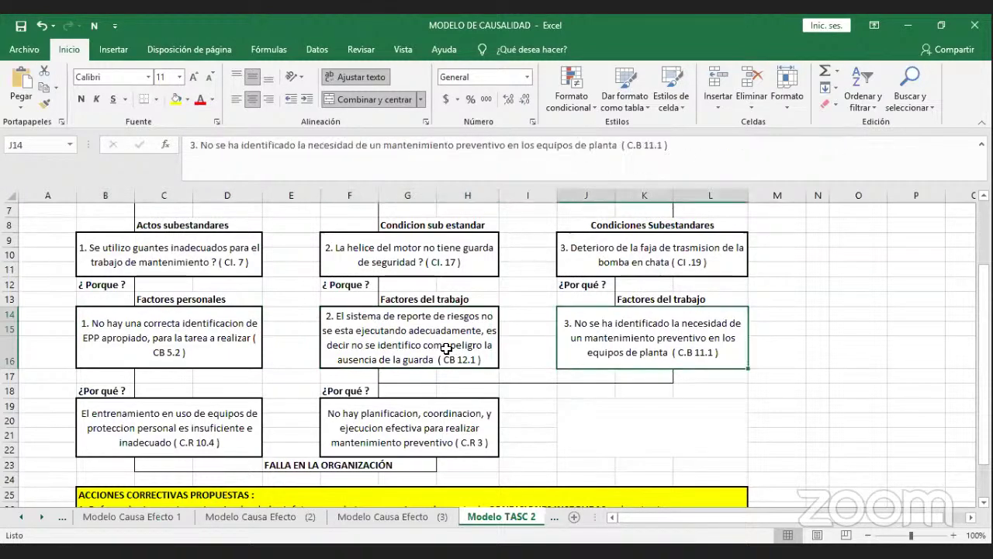
pyautogui.click(446, 348)
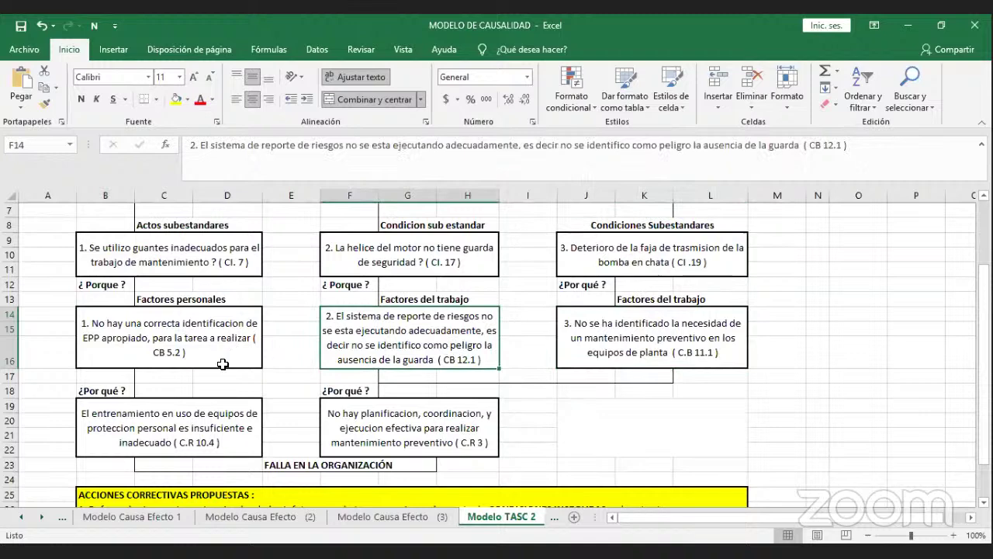
pyautogui.click(207, 401)
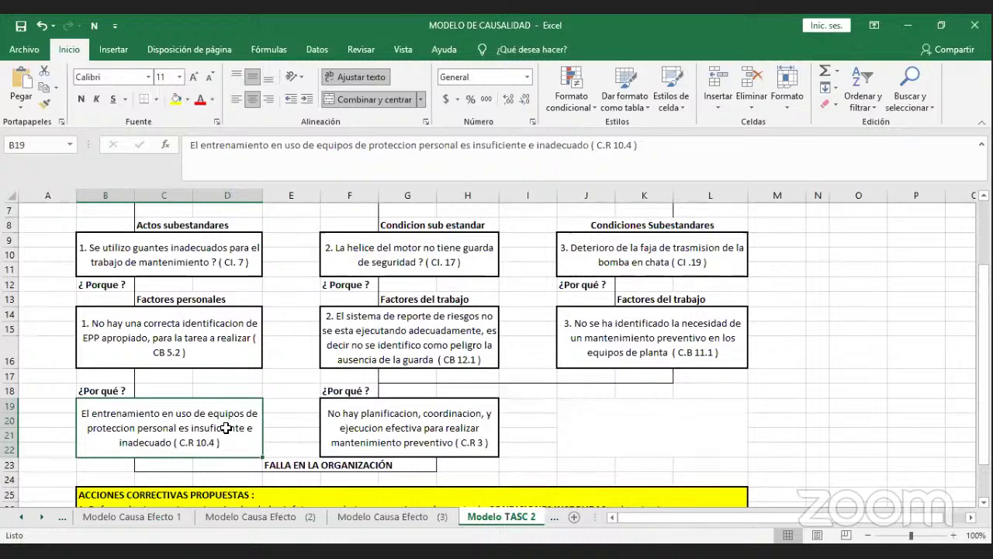
pyautogui.click(342, 443)
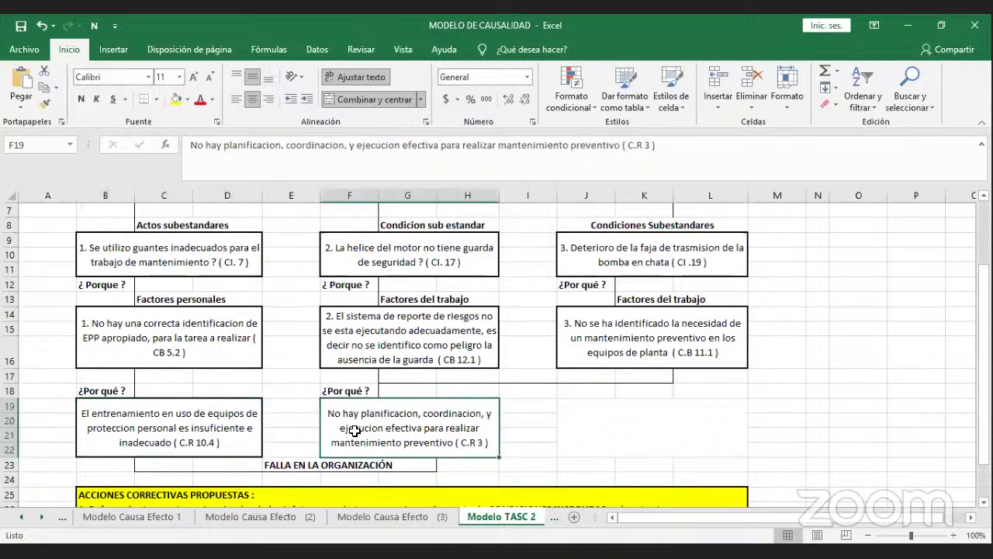
pyautogui.click(439, 358)
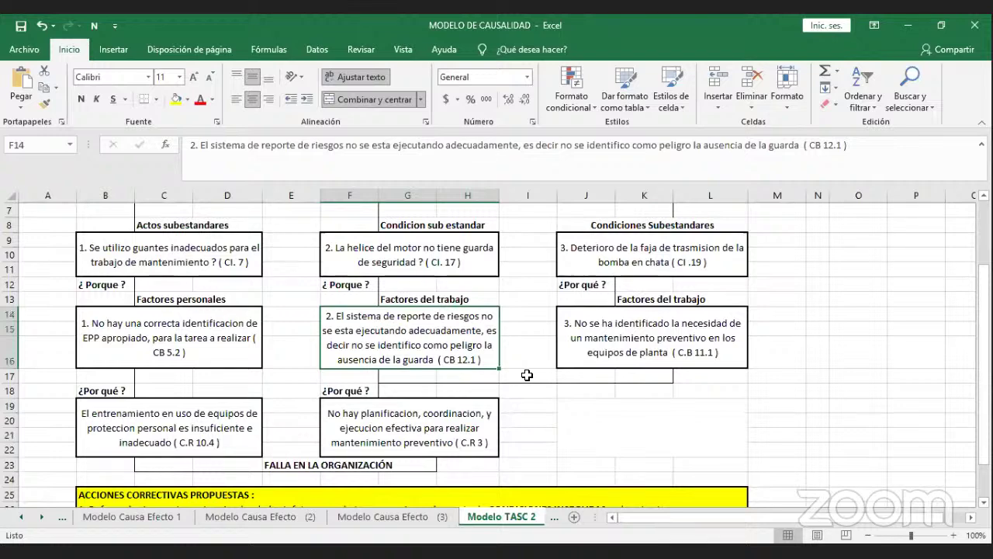
pyautogui.click(576, 362)
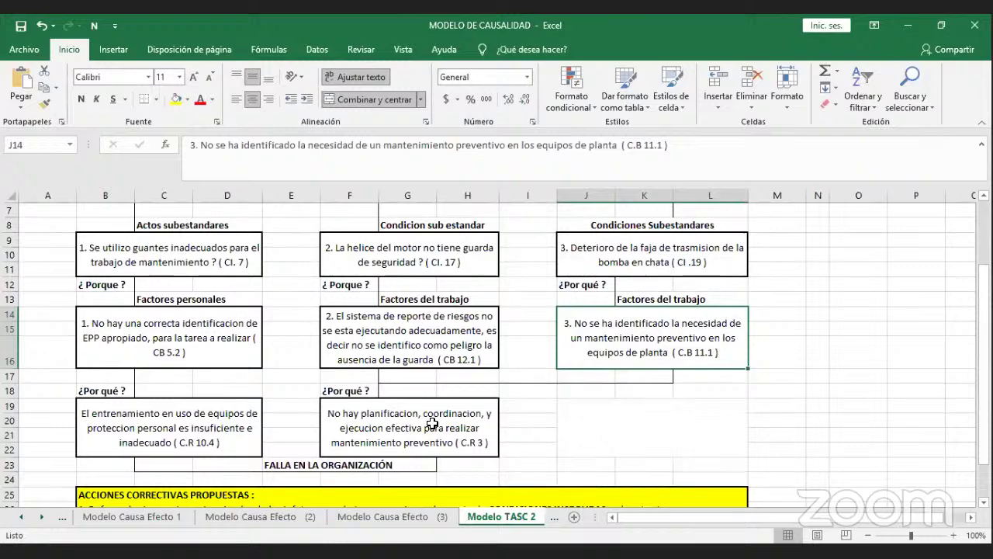
pyautogui.click(432, 423)
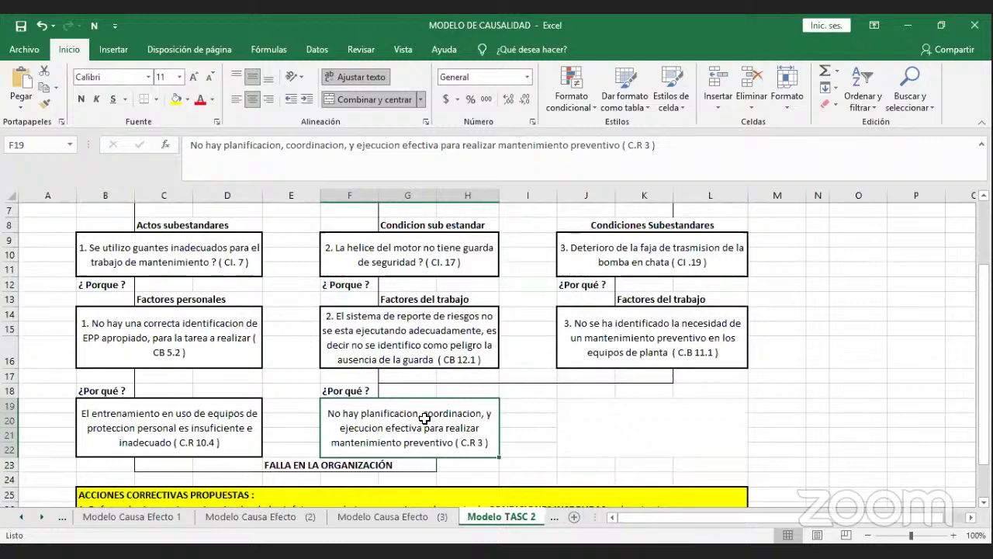
pyautogui.click(581, 358)
pyautogui.moveTo(581, 358); pyautogui.dragTo(581, 360)
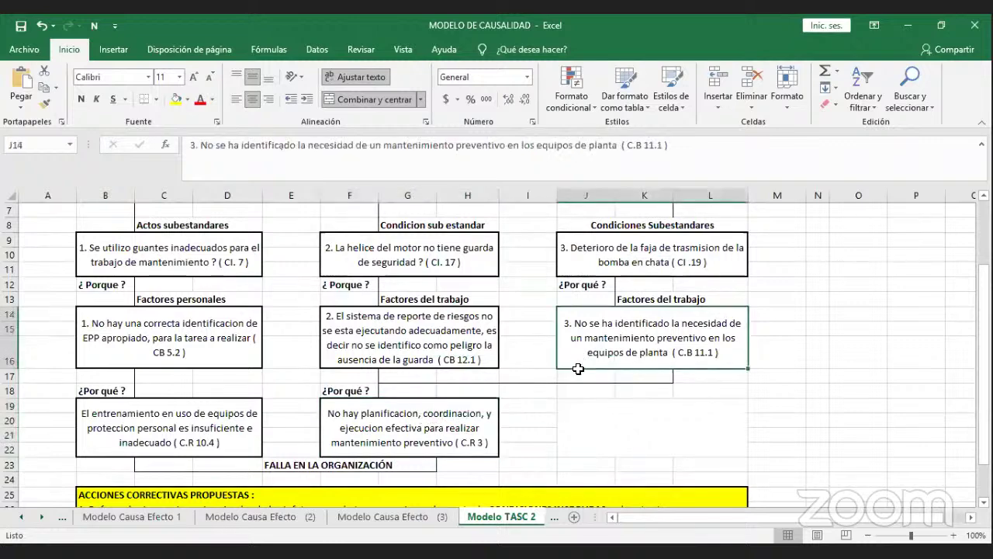
pyautogui.click(456, 423)
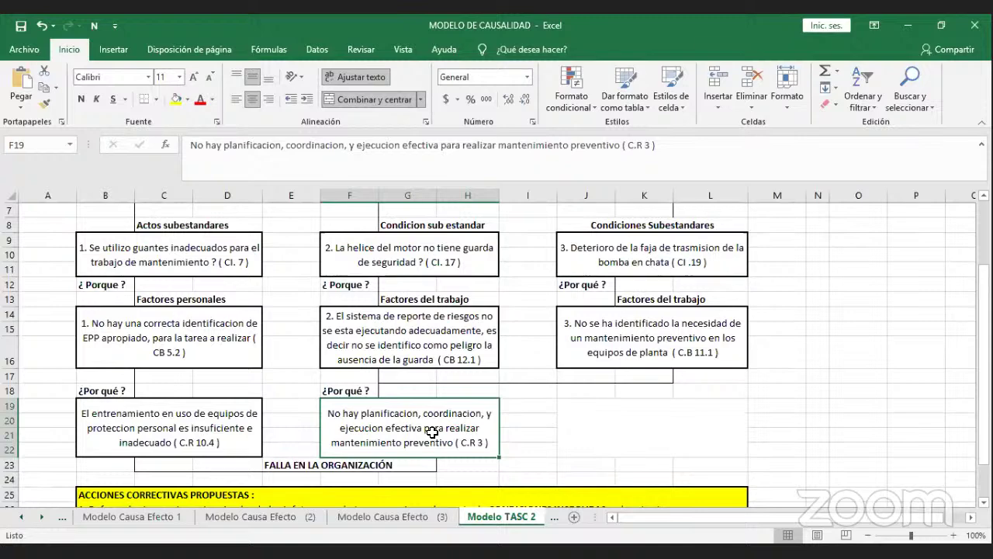
# Go through the three CASO 2 corrective actions: inspections, safety guard and preventive maintenance.
pyautogui.scroll(2, 432, 432)
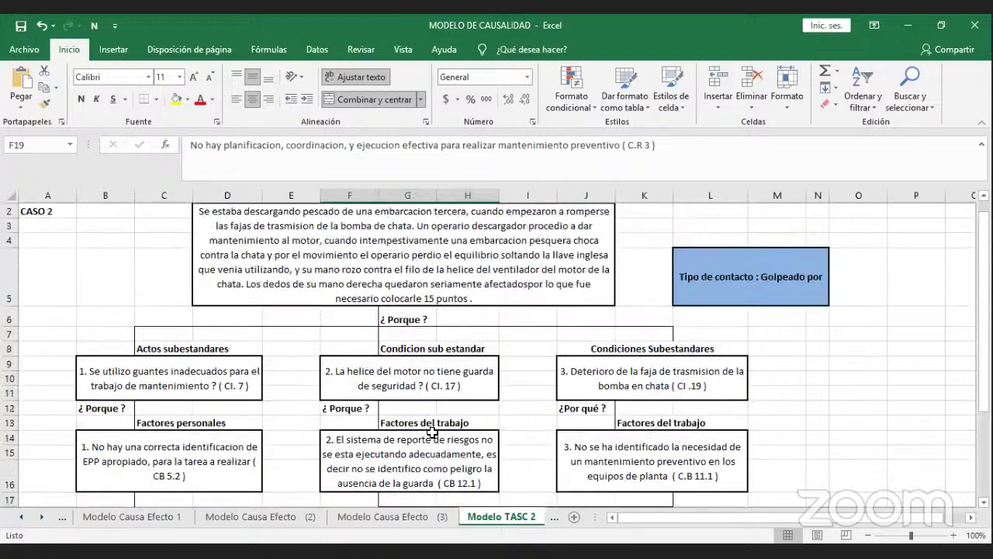
pyautogui.scroll(1, 432, 432)
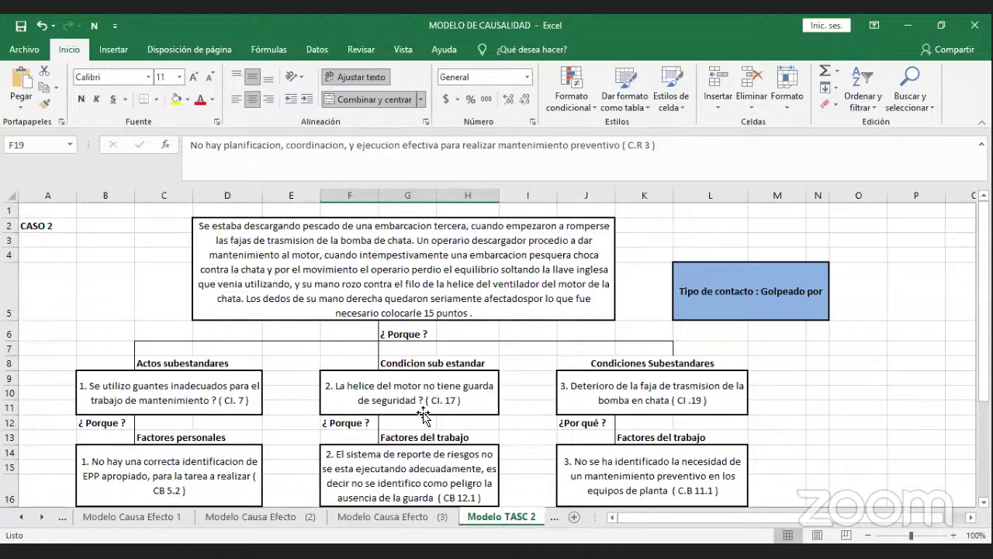
pyautogui.scroll(-5, 426, 419)
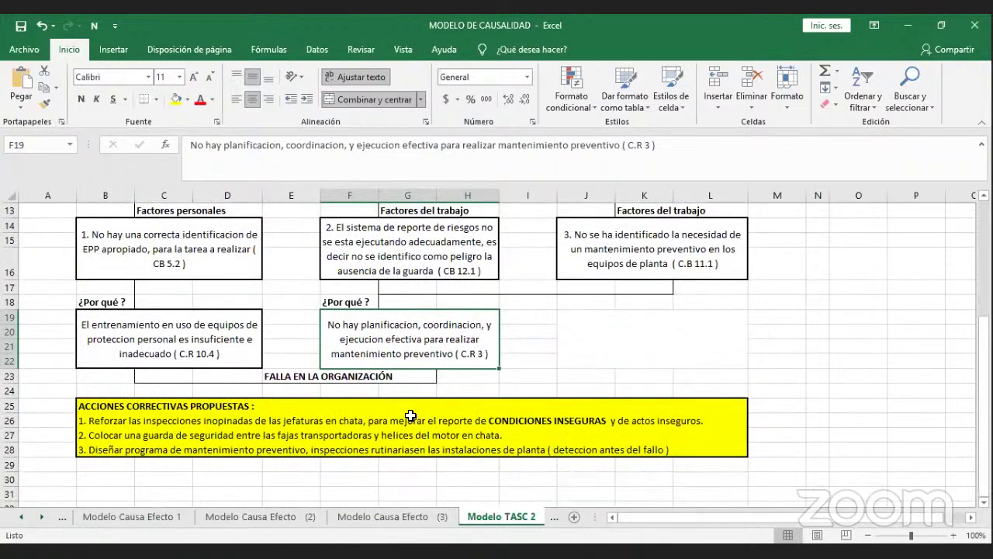
pyautogui.click(333, 407)
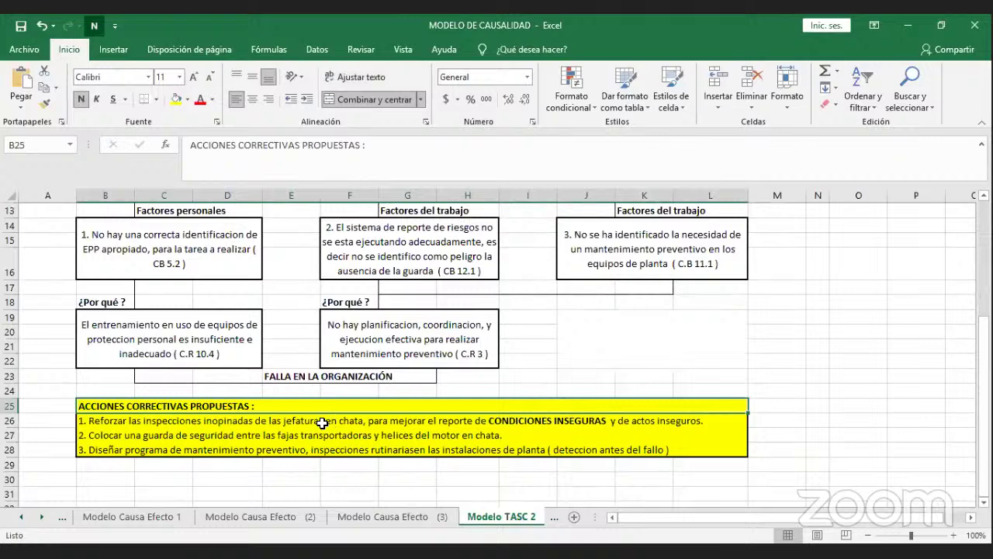
pyautogui.click(322, 423)
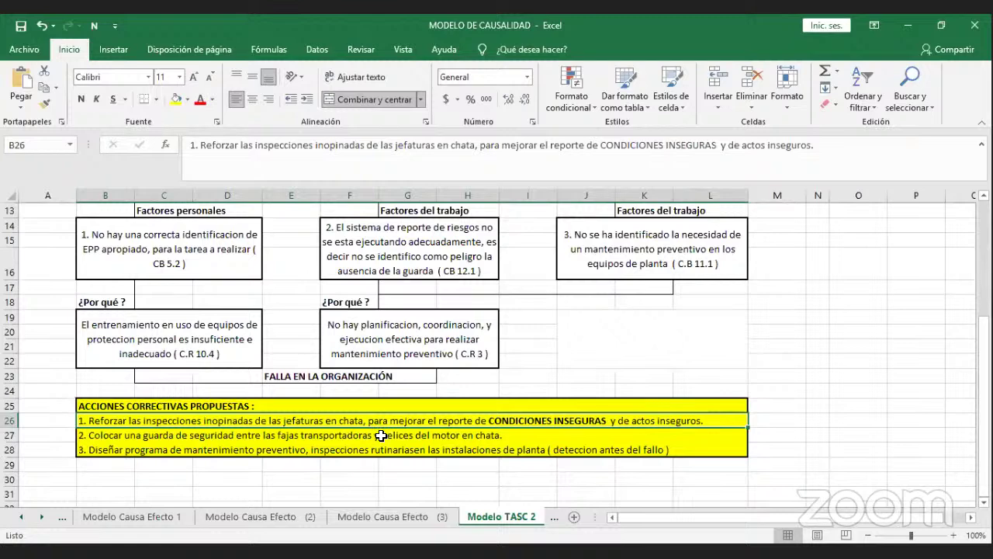
pyautogui.click(381, 436)
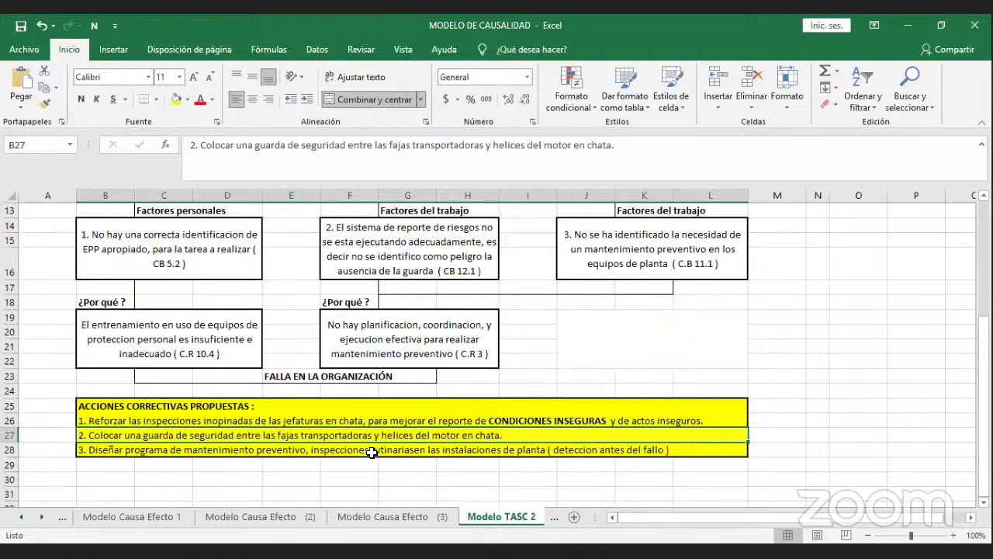
pyautogui.click(372, 453)
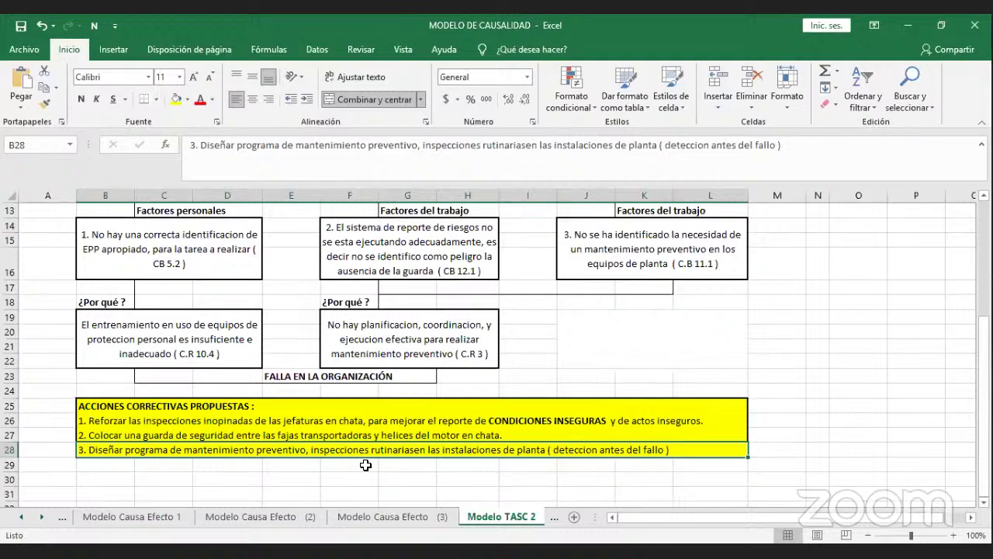
pyautogui.scroll(1, 365, 465)
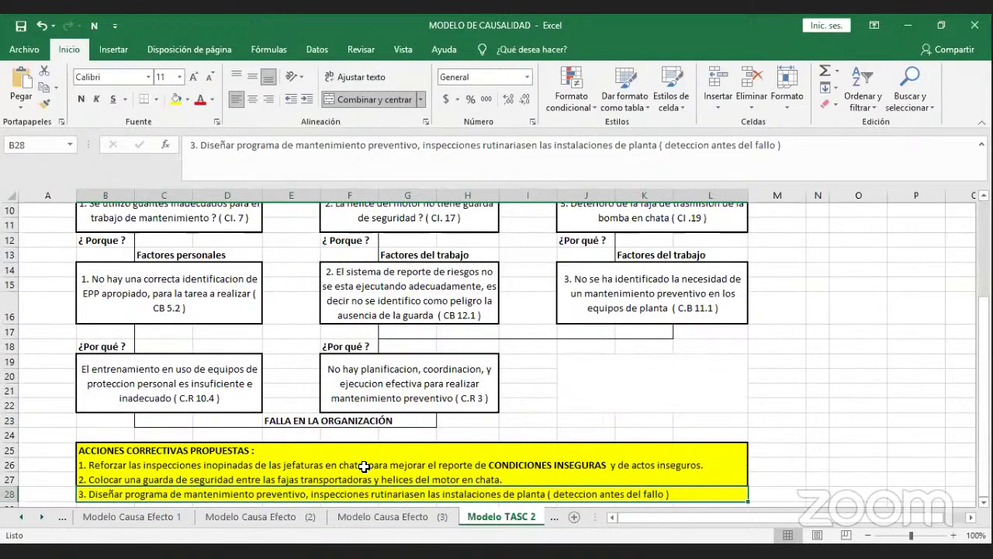
# Scroll back up to the CASO 2 accident description at the top of Modelo TASC 2.
pyautogui.scroll(1, 363, 465)
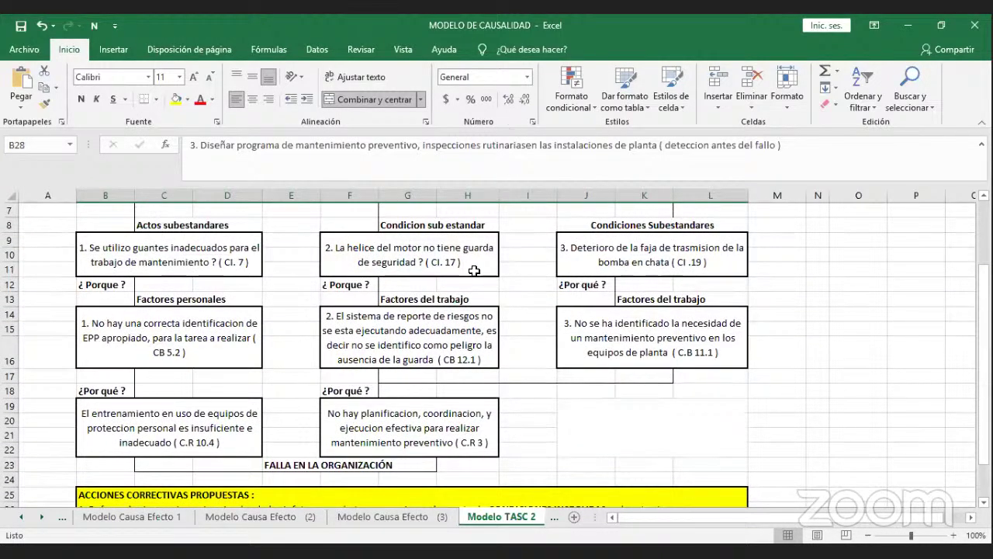
pyautogui.scroll(2, 457, 288)
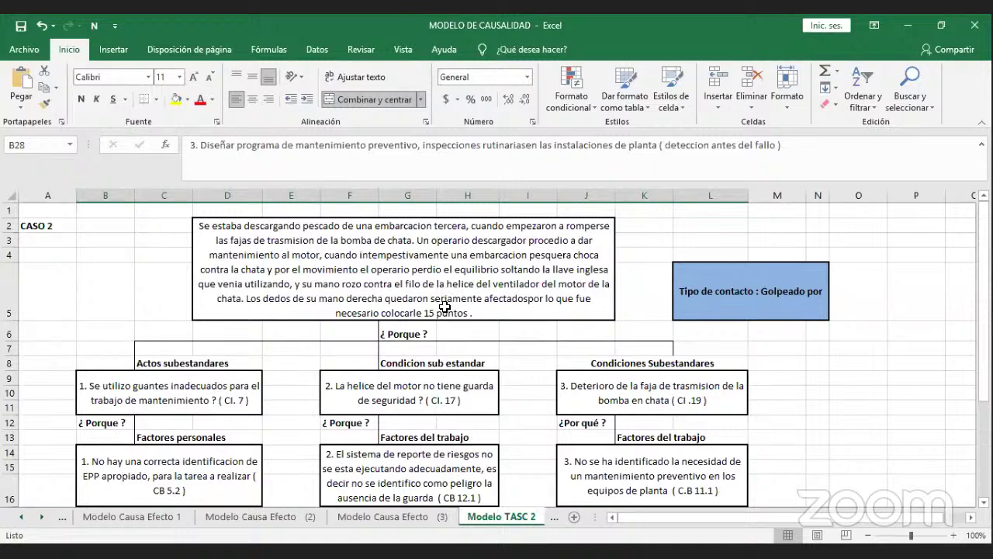
pyautogui.scroll(-1, 445, 307)
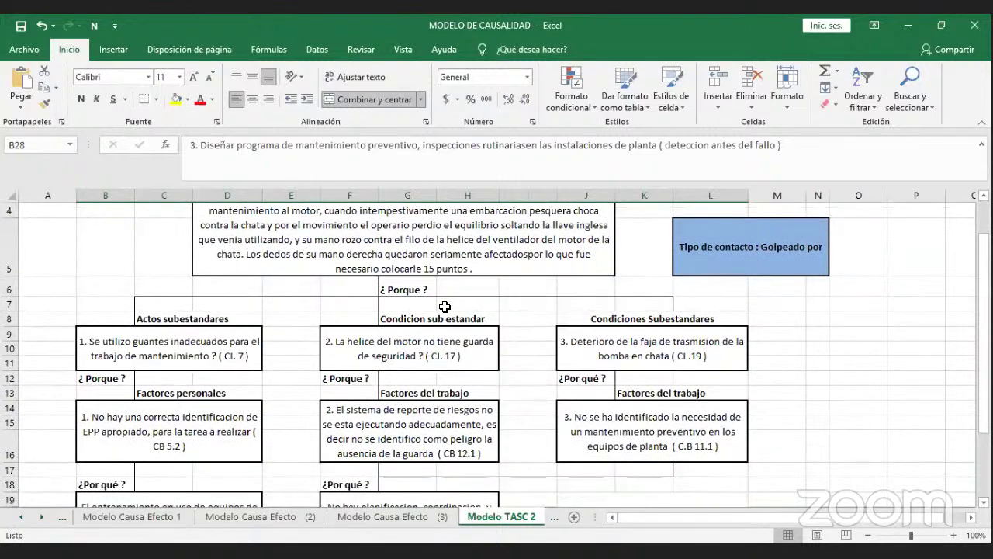
pyautogui.scroll(-1, 444, 307)
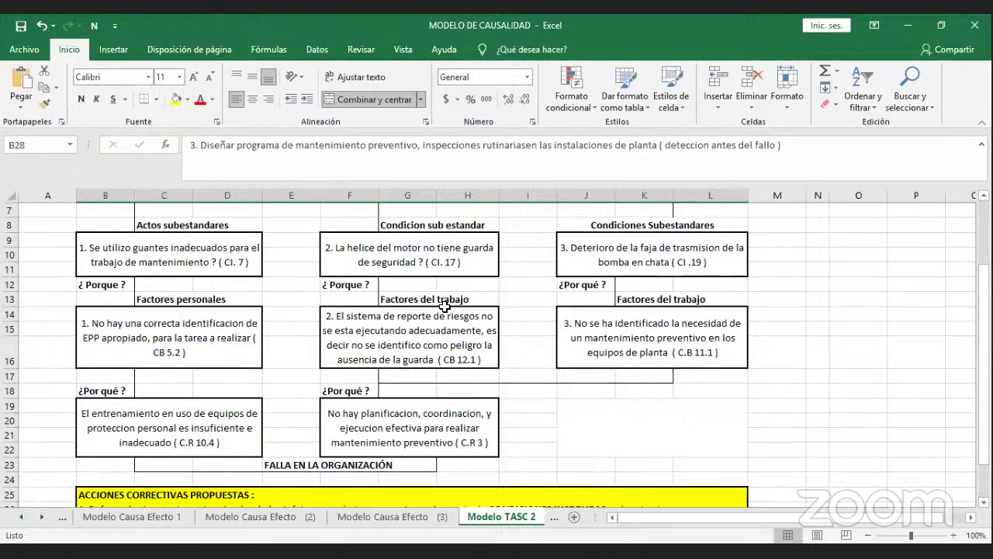
pyautogui.scroll(1, 445, 306)
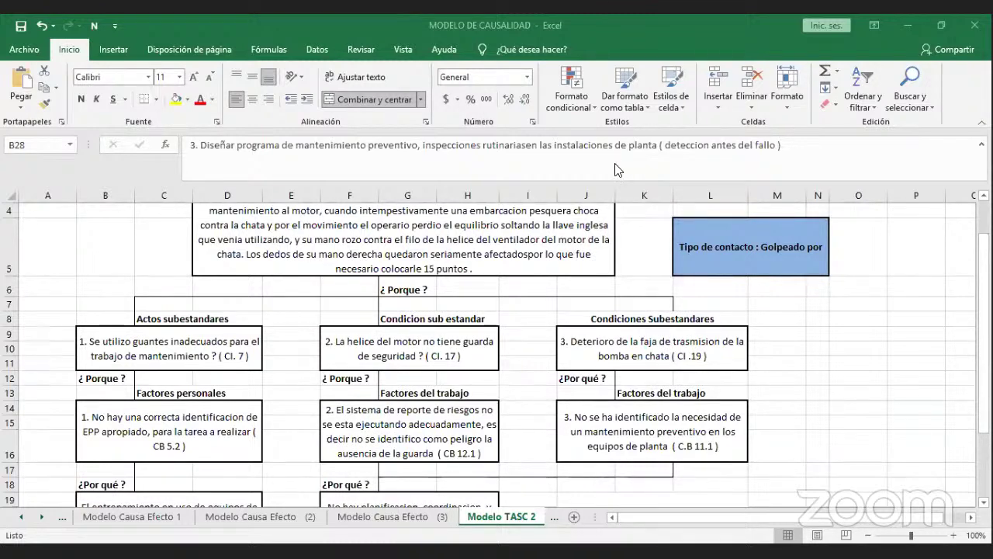
# Select empty cells K7 and then K4 beside the CASO 2 accident description.
pyautogui.click(625, 297)
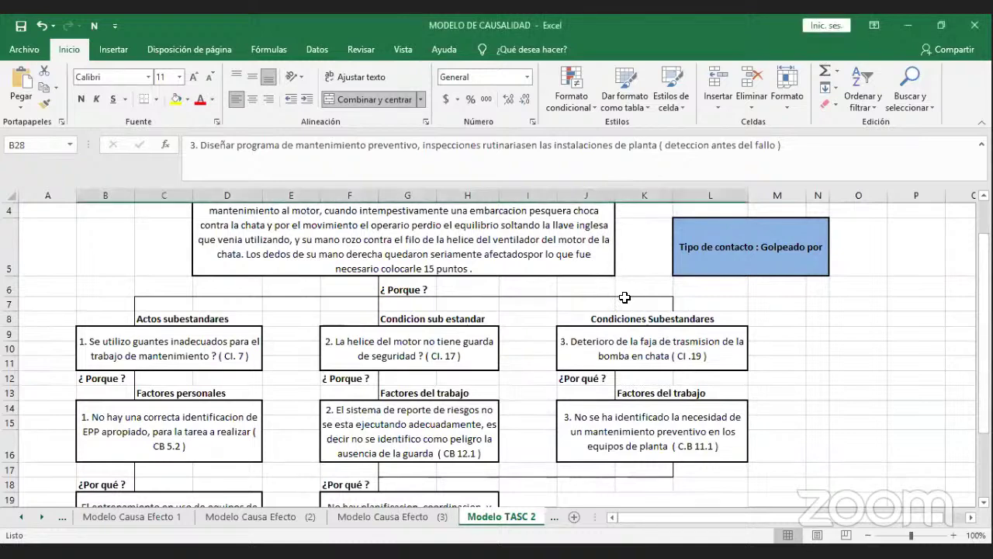
pyautogui.scroll(1, 624, 292)
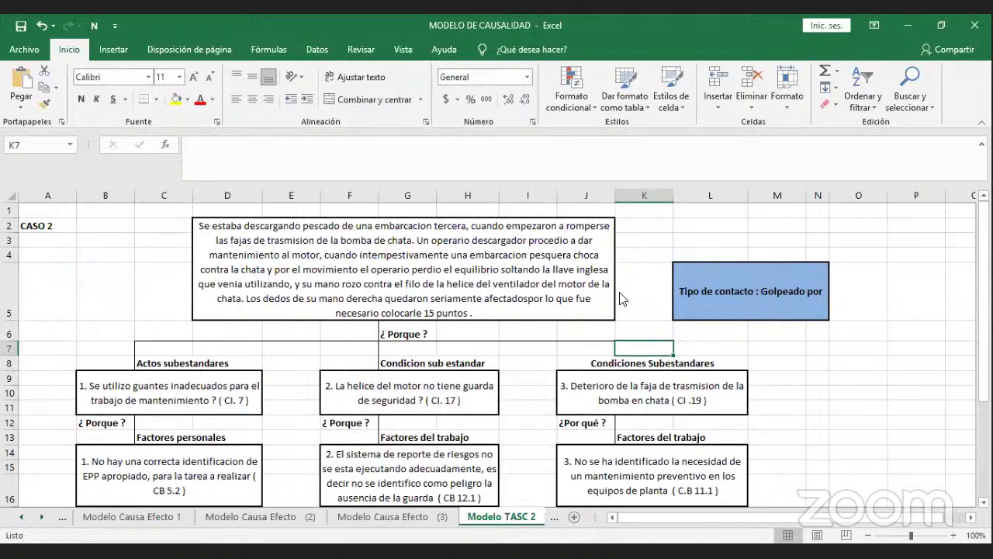
pyautogui.click(656, 252)
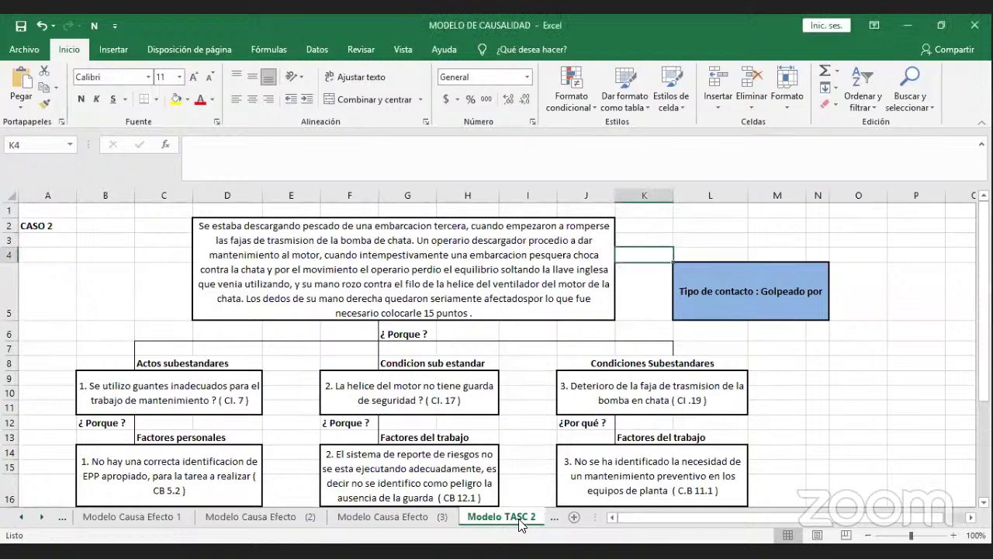
# Look at the Modelo TASC 3 sheet, then switch to Modelo TASC 1 with the CASO 1 diagram.
pyautogui.click(556, 520)
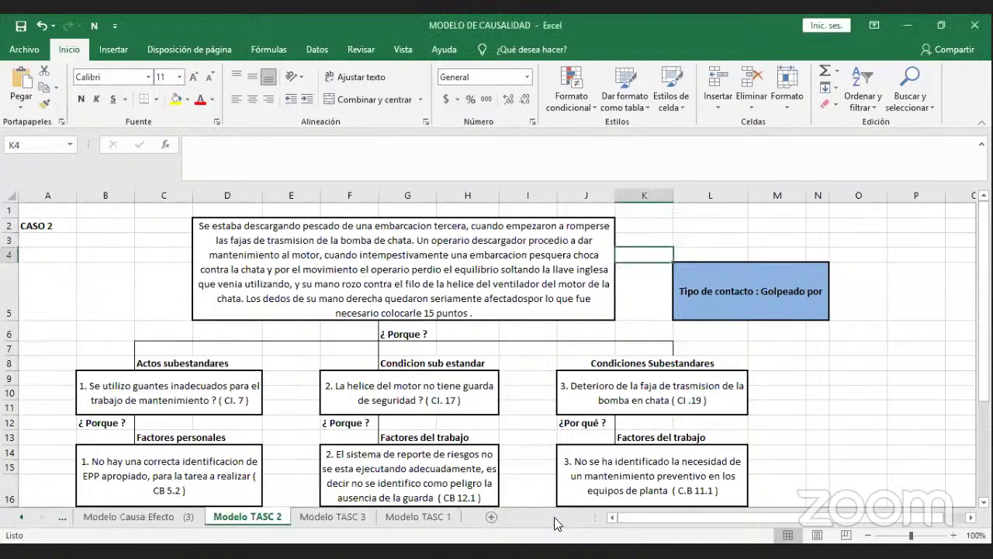
pyautogui.click(339, 518)
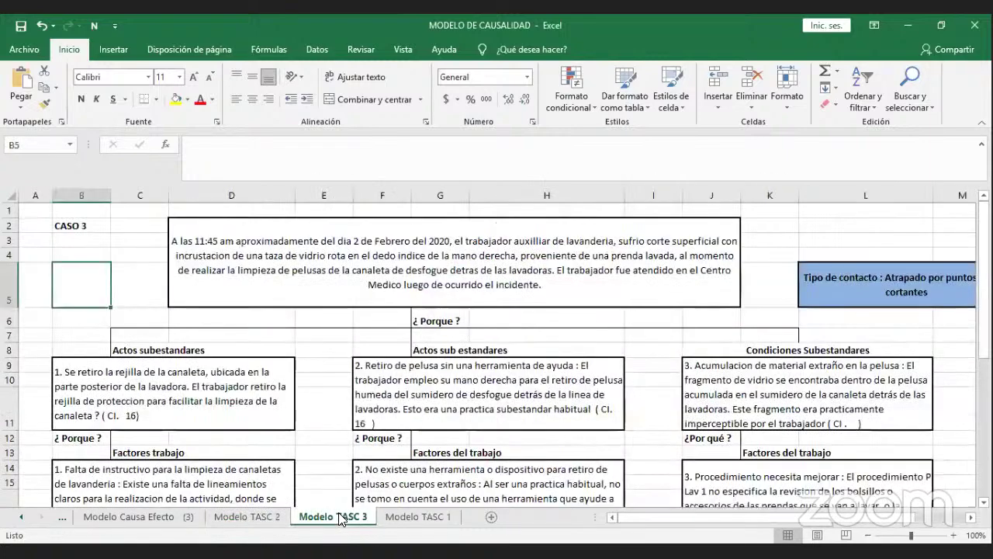
pyautogui.click(393, 516)
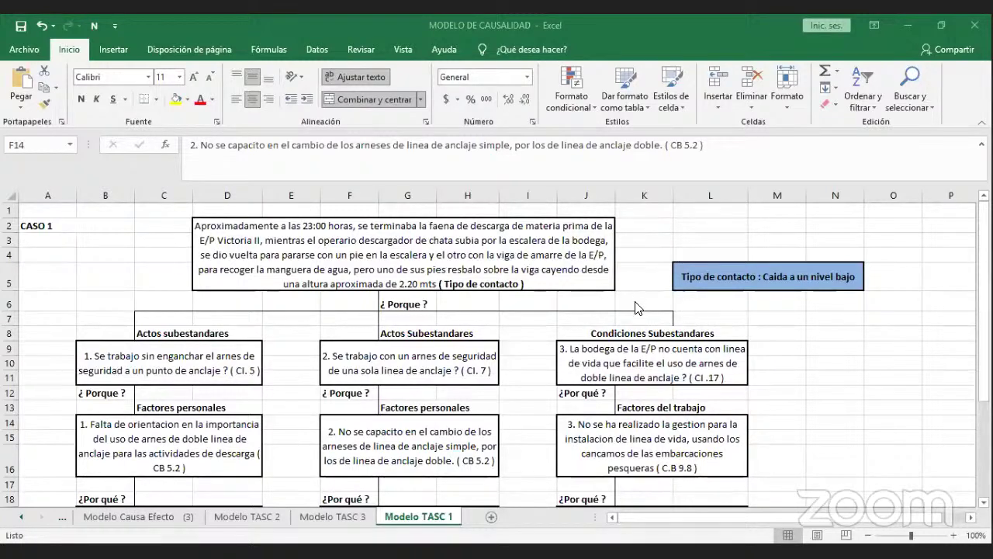
# Return to Modelo TASC 2 and select the third corrective action line in row 28.
pyautogui.click(759, 375)
pyautogui.scroll(-5, 759, 374)
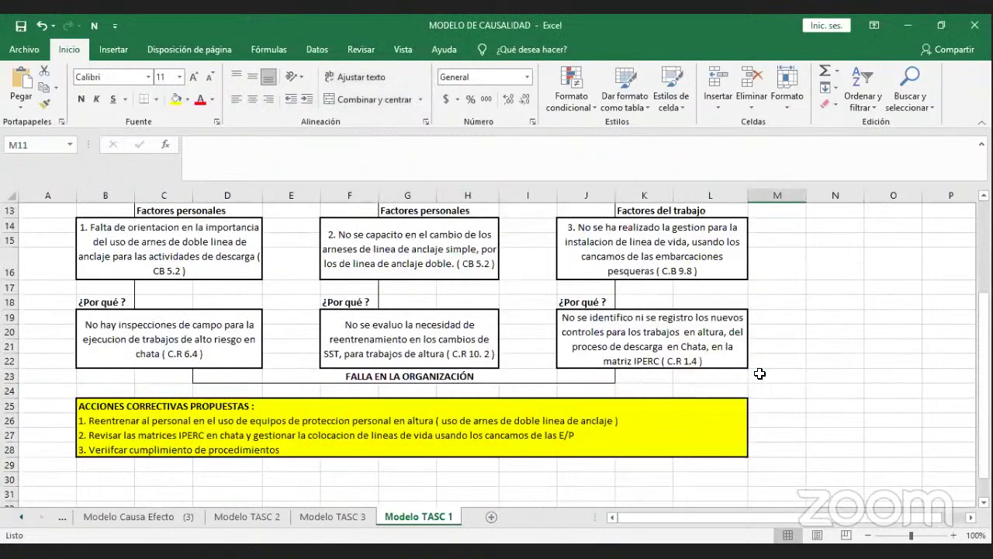
pyautogui.scroll(1, 756, 374)
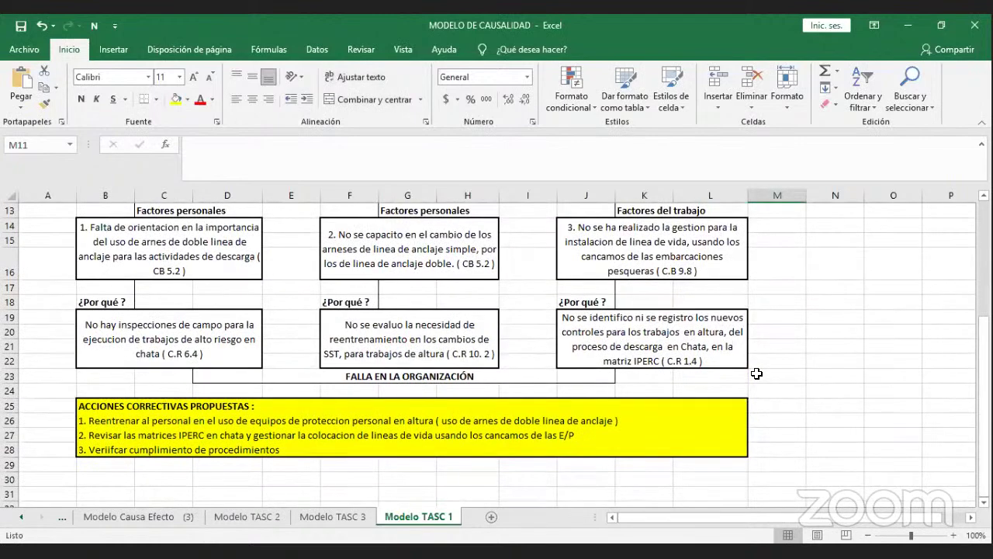
pyautogui.click(256, 519)
pyautogui.scroll(-2, 323, 460)
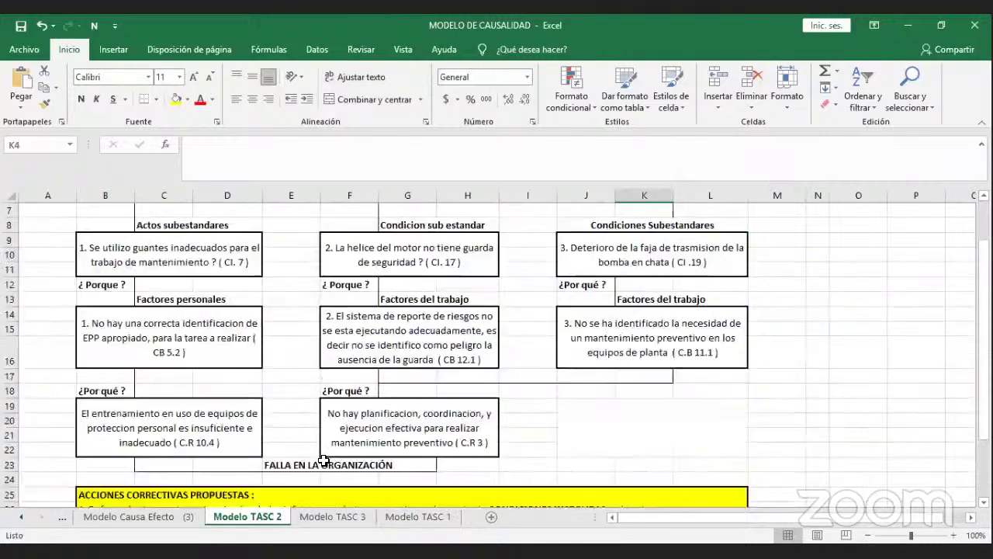
pyautogui.scroll(-2, 323, 460)
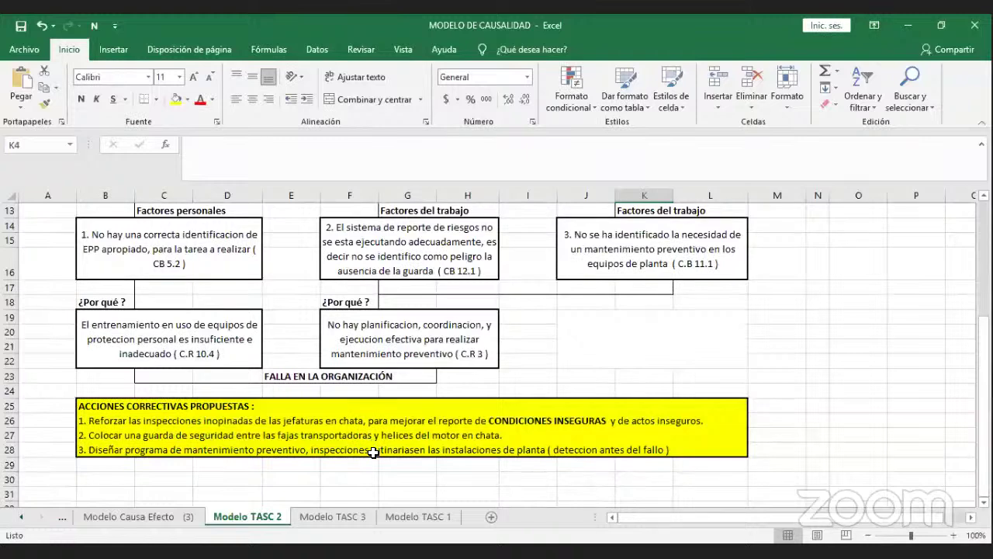
pyautogui.click(362, 465)
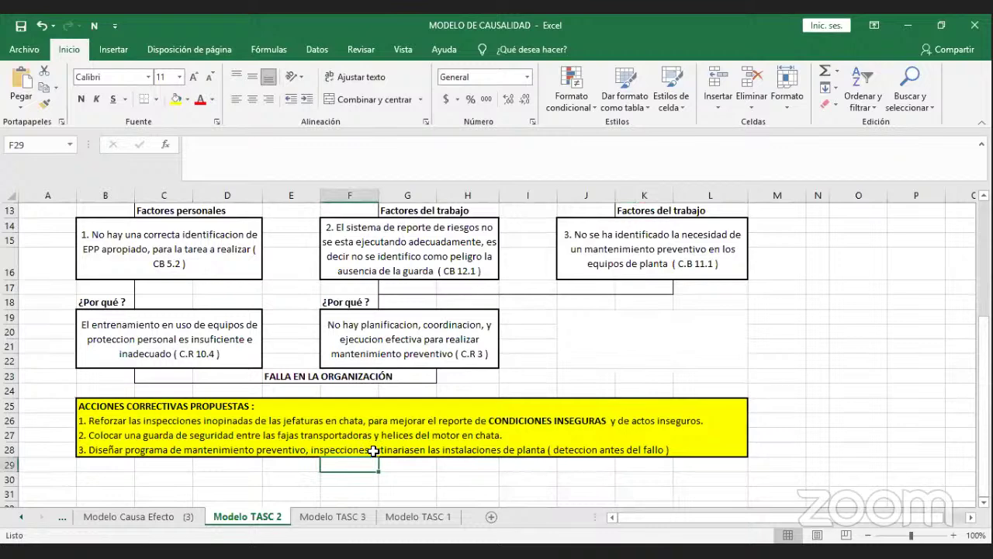
pyautogui.click(371, 450)
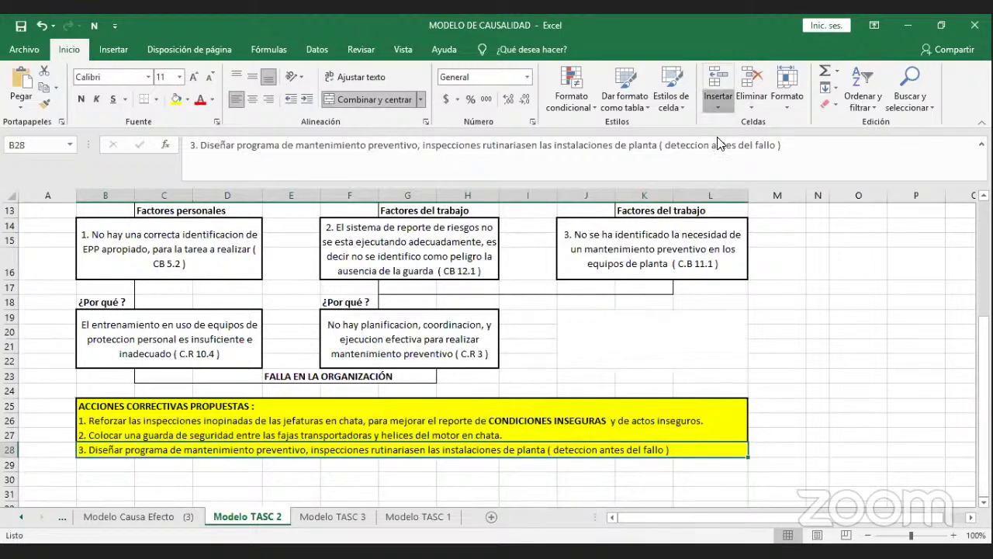
# Insert a blank row above the existing action 3 and merge new row 28 across the box.
pyautogui.click(712, 109)
pyautogui.click(717, 141)
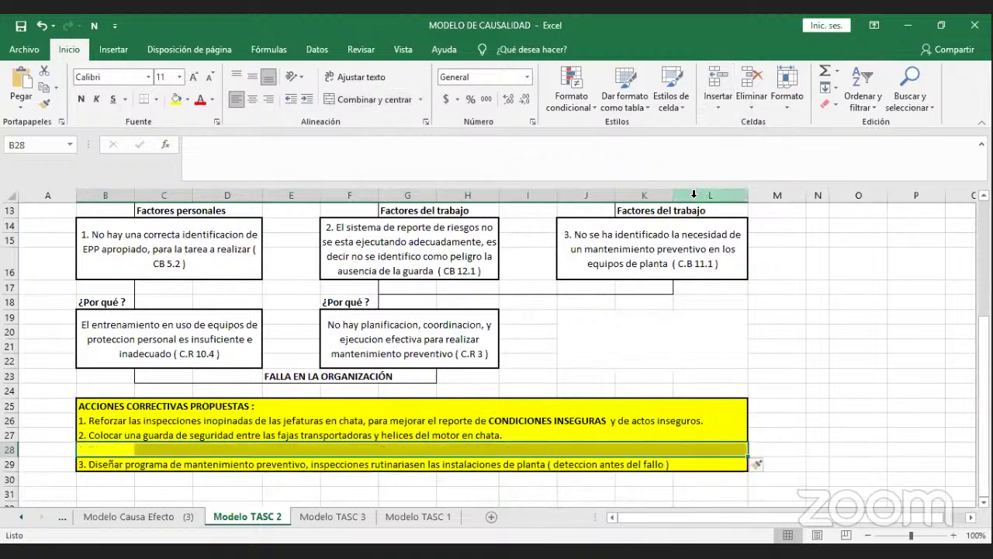
pyautogui.click(334, 99)
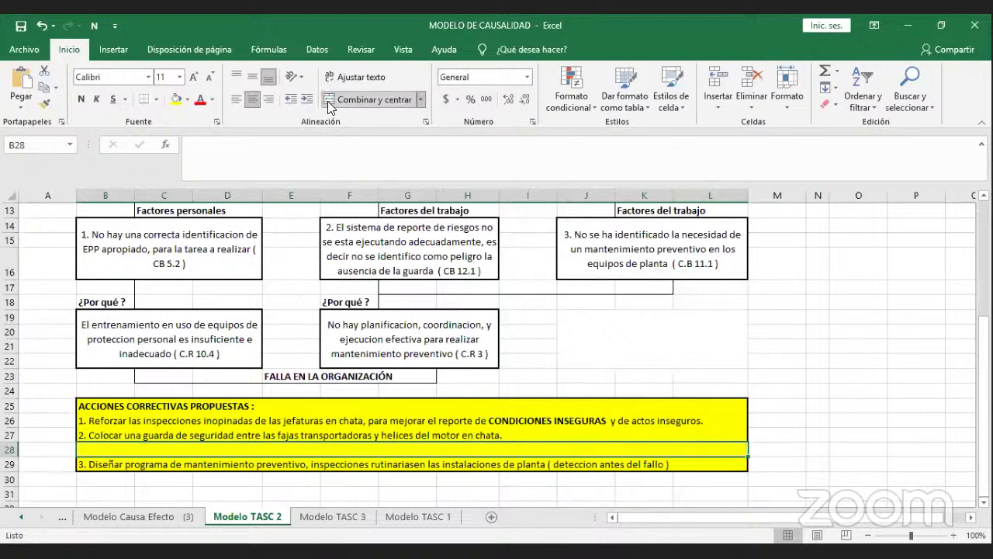
# Enter '3. Realizar entrenamiento en el uso adecuado de EPP para todos los trabajadores de chata' in B28.
pyautogui.write('3. R')
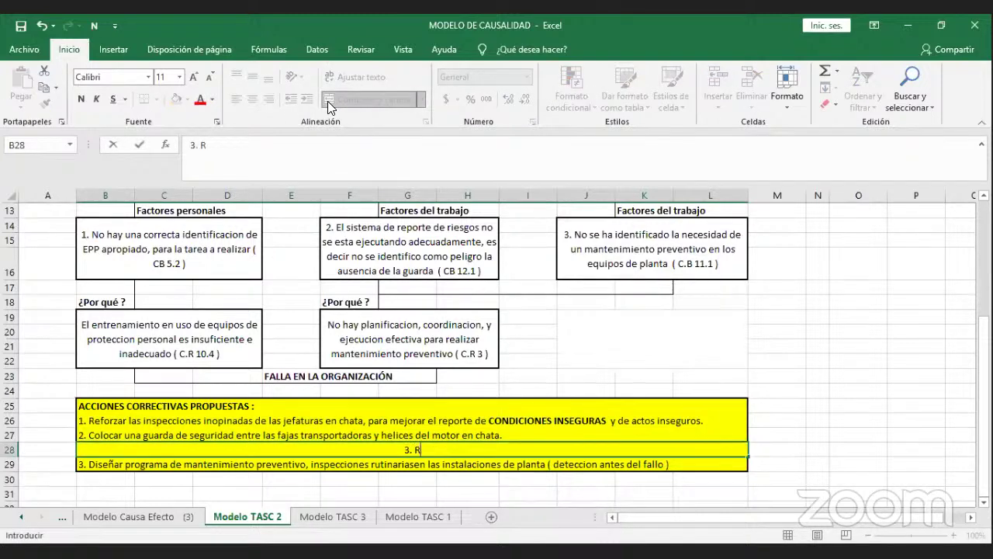
pyautogui.write('ealizar ent')
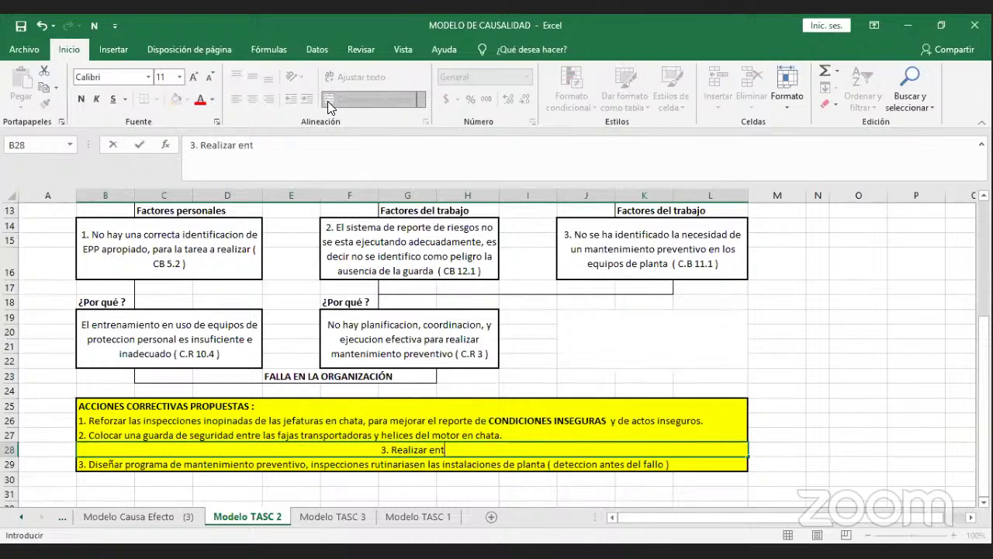
pyautogui.write('renamiento ')
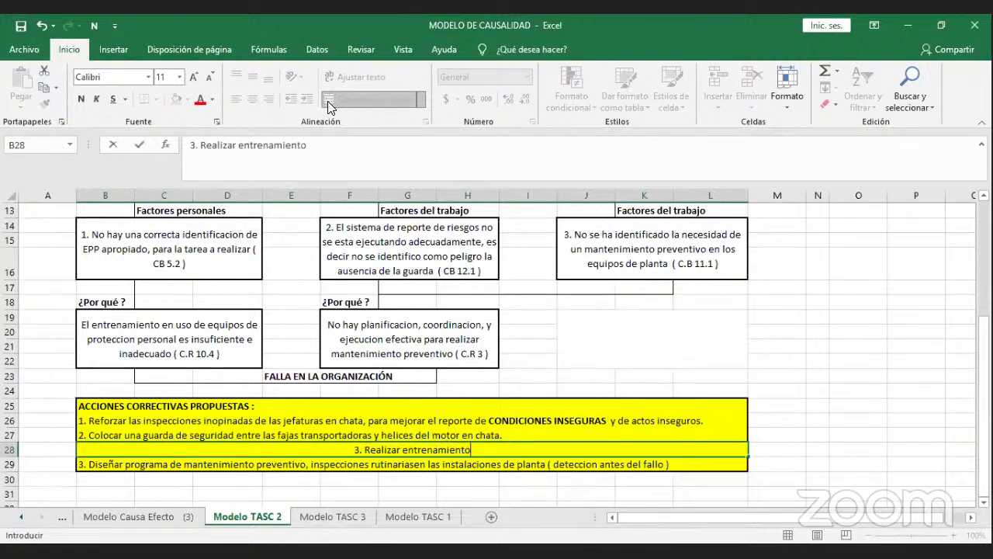
pyautogui.write('en e')
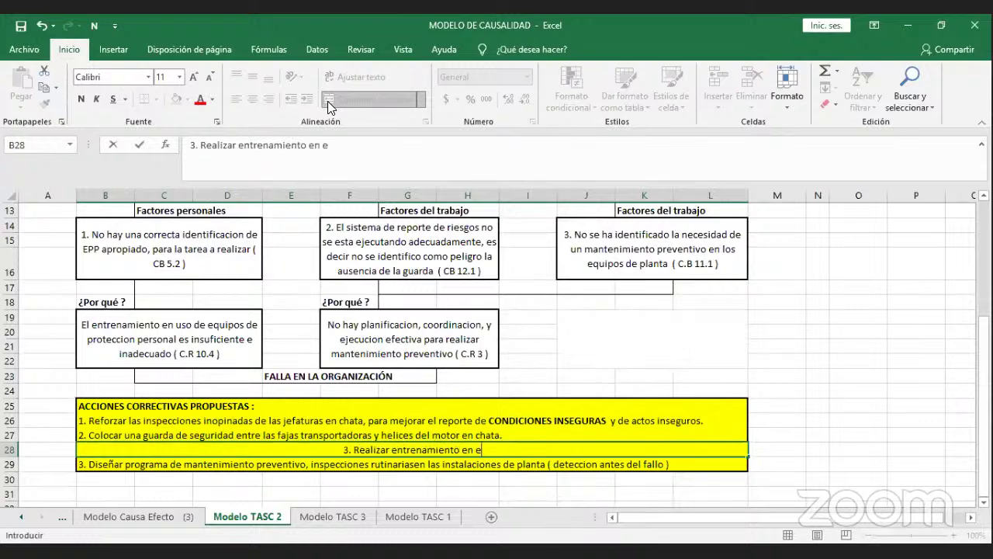
pyautogui.write('l uso')
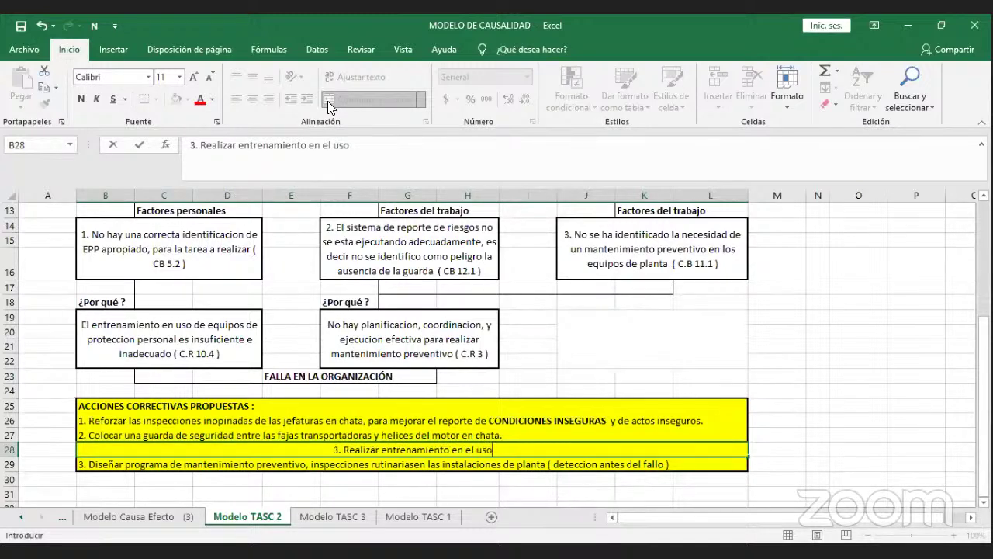
pyautogui.write(' adecuado ')
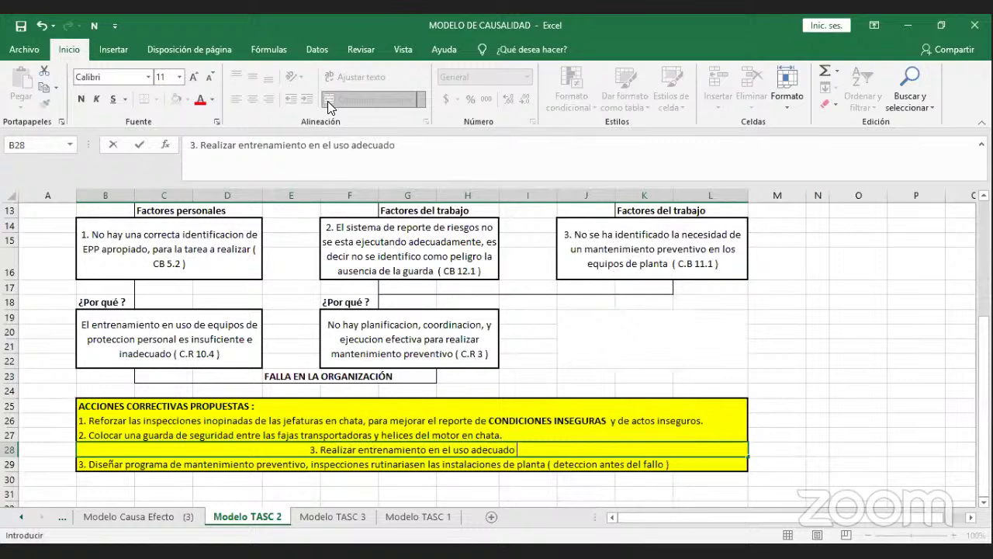
pyautogui.write('de EP')
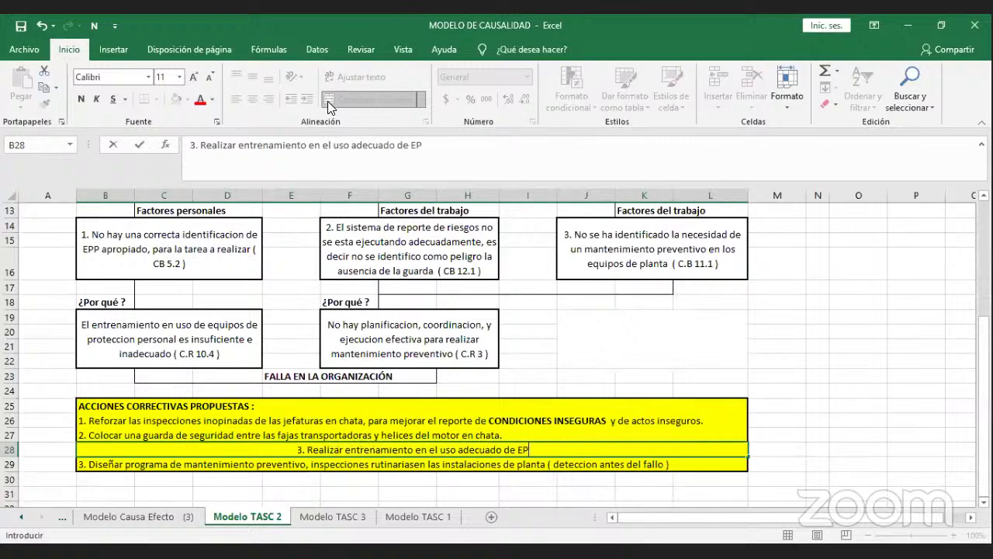
pyautogui.write('P pa')
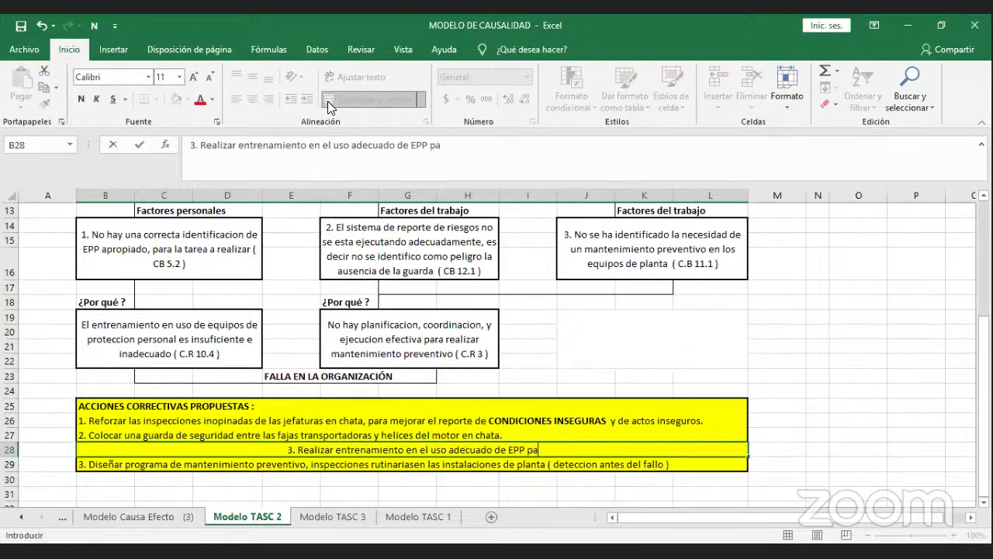
pyautogui.write('raa')
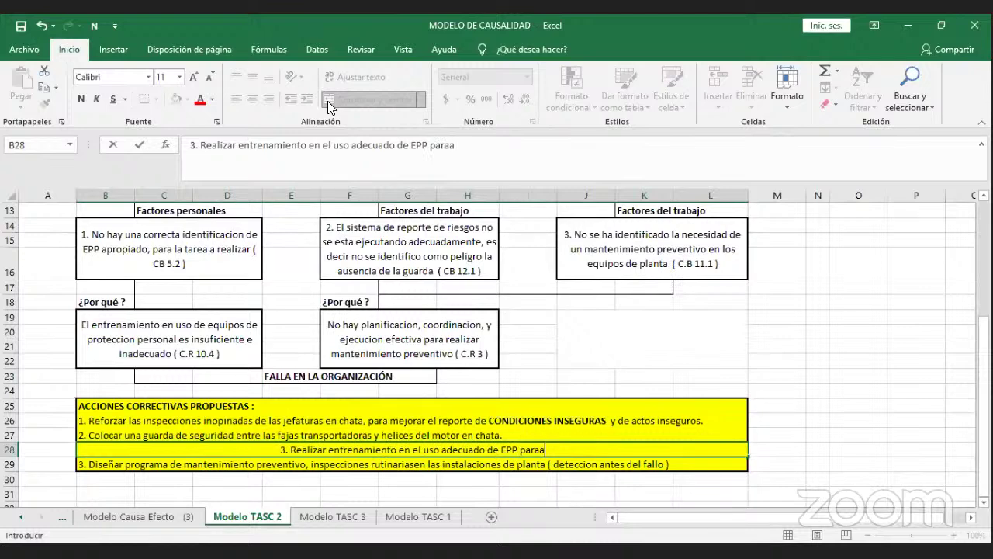
pyautogui.press('BackSpace')
pyautogui.write('todos los ')
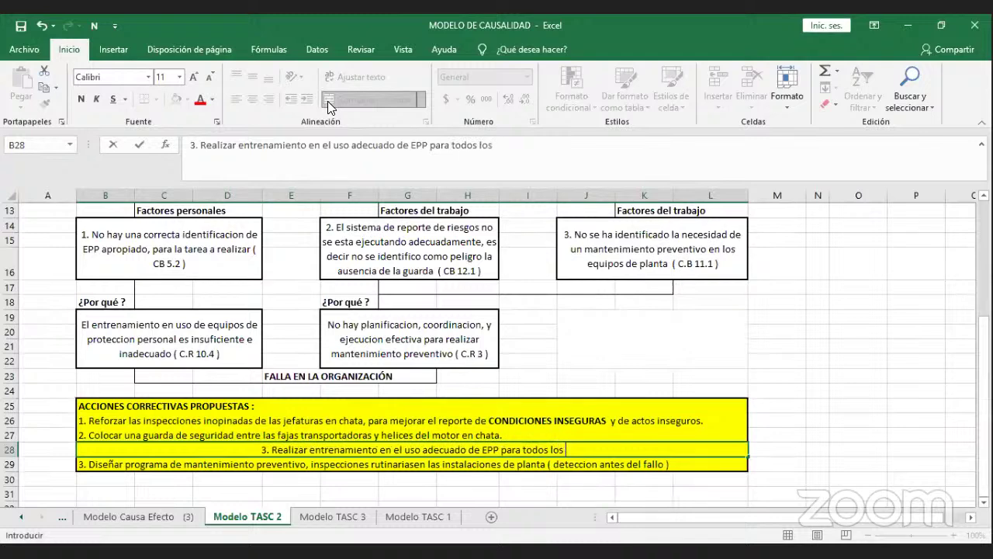
pyautogui.write('trabaj')
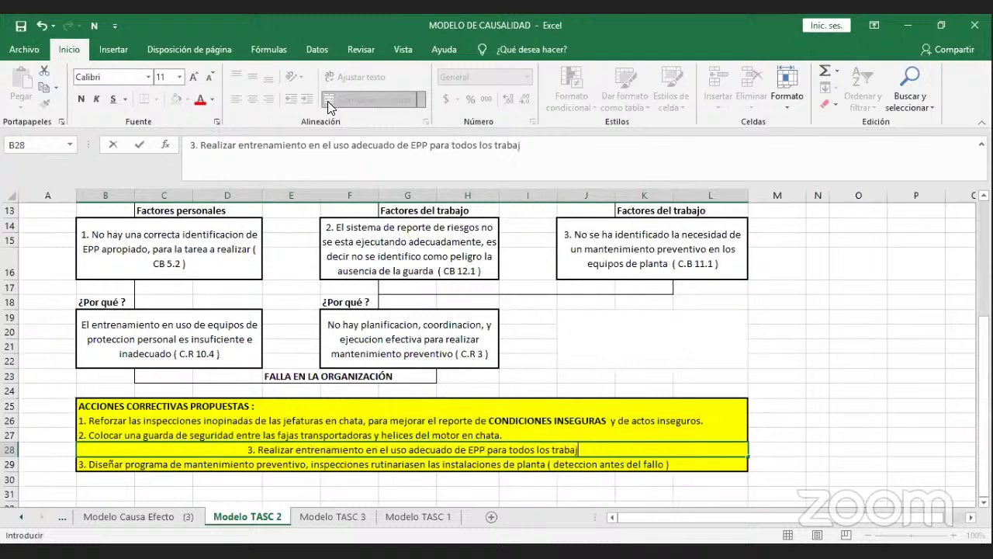
pyautogui.write('adores')
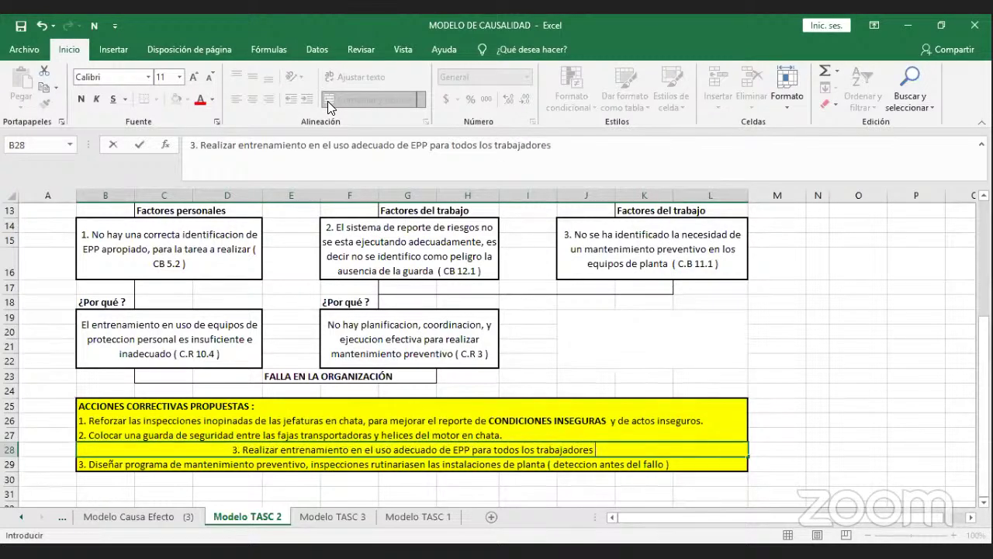
pyautogui.write(' de chaa')
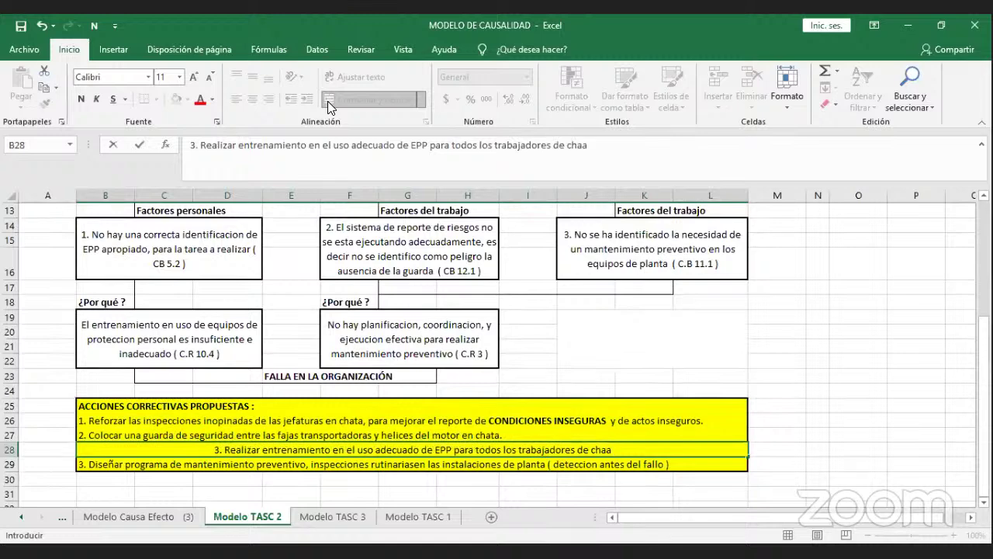
pyautogui.press('BackSpace')
pyautogui.write('ta')
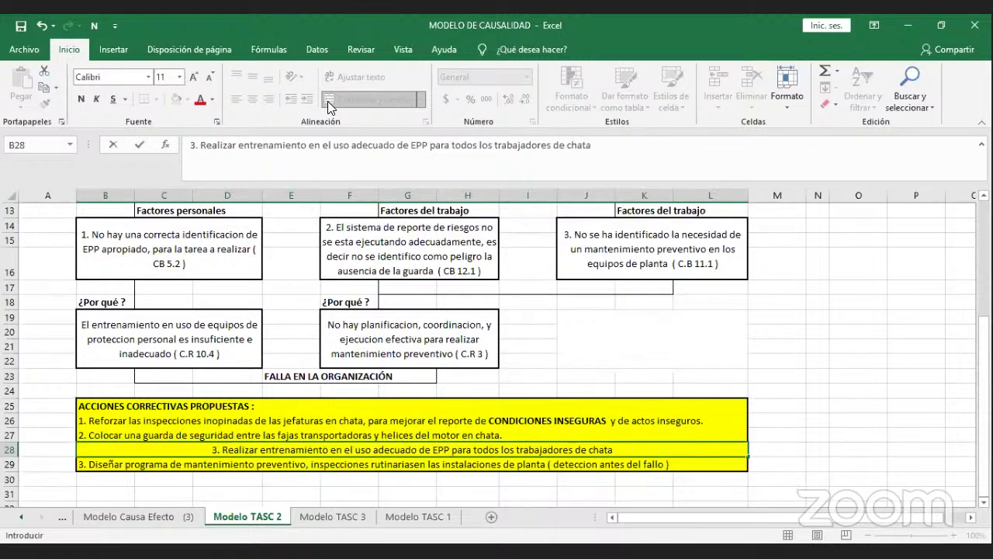
pyautogui.press('Return')
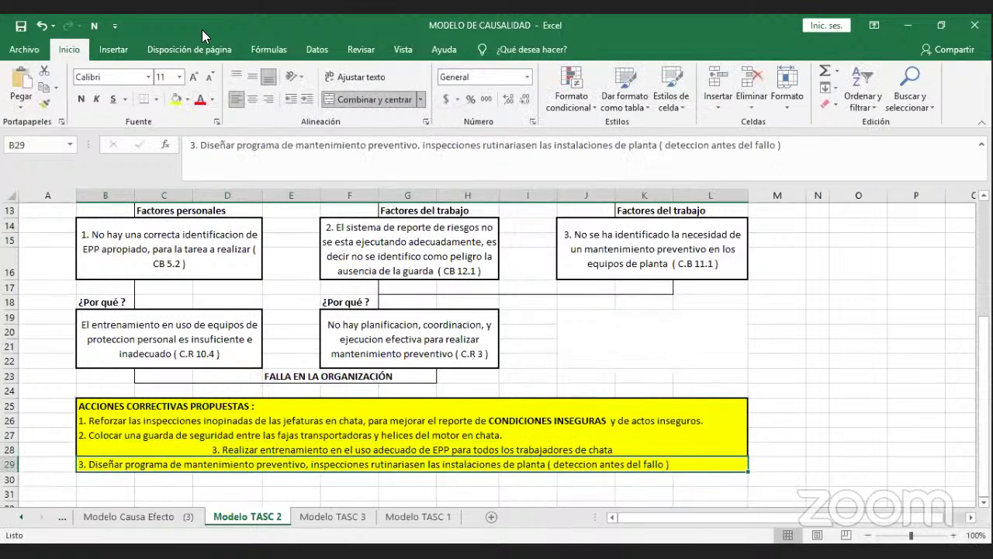
# Left-align the new item 3 in B28, save the workbook, and go to Modelo TASC 1.
pyautogui.click(225, 448)
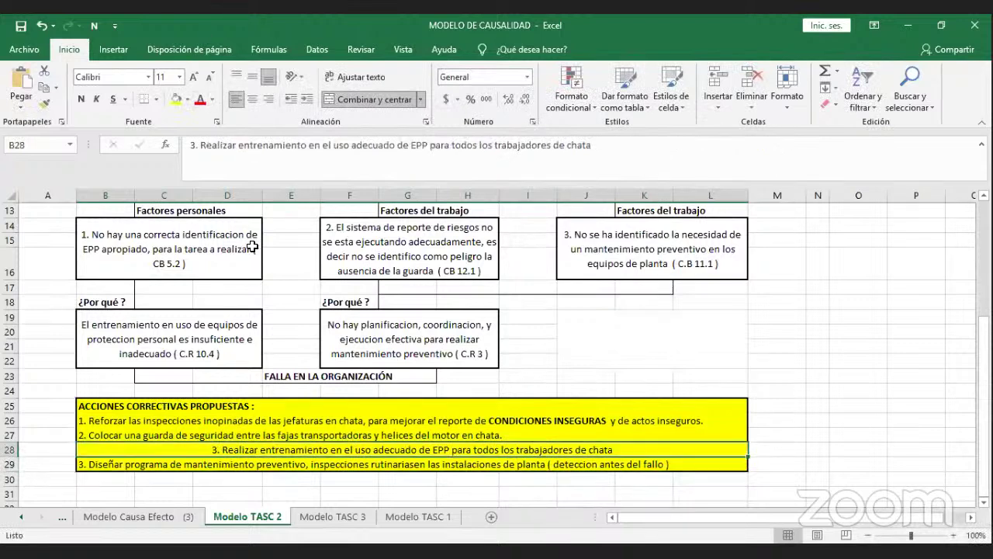
pyautogui.click(231, 99)
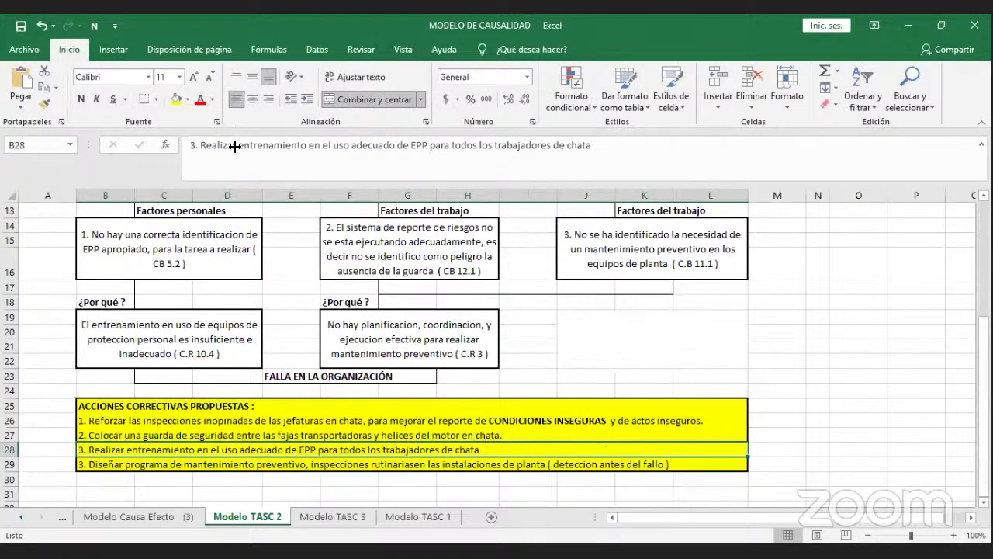
pyautogui.click(285, 345)
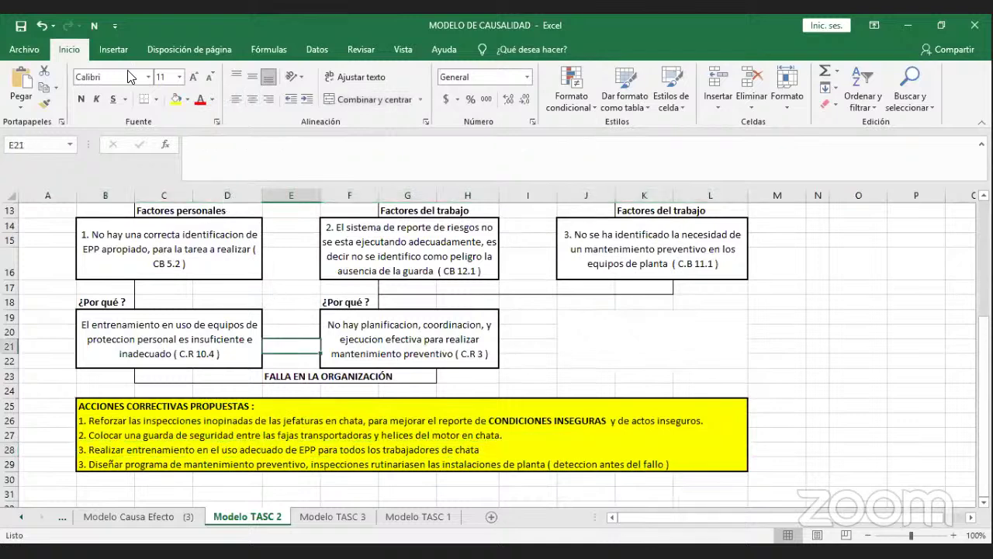
pyautogui.click(20, 28)
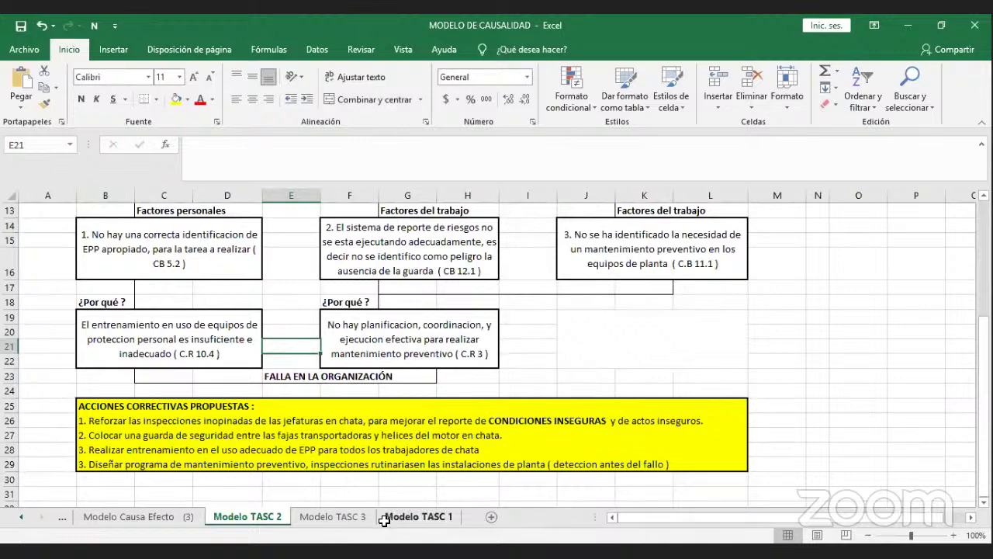
pyautogui.click(418, 516)
pyautogui.scroll(4, 422, 384)
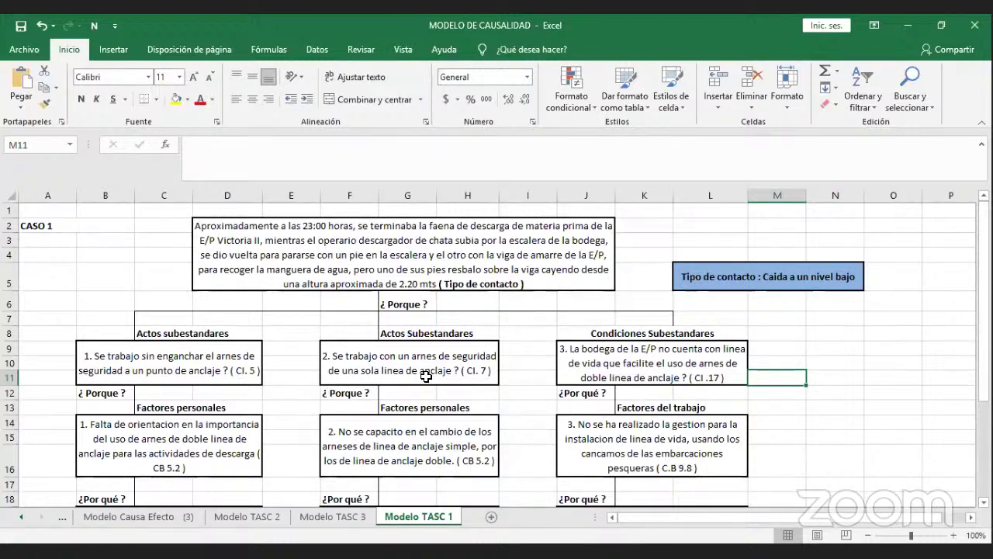
pyautogui.click(421, 270)
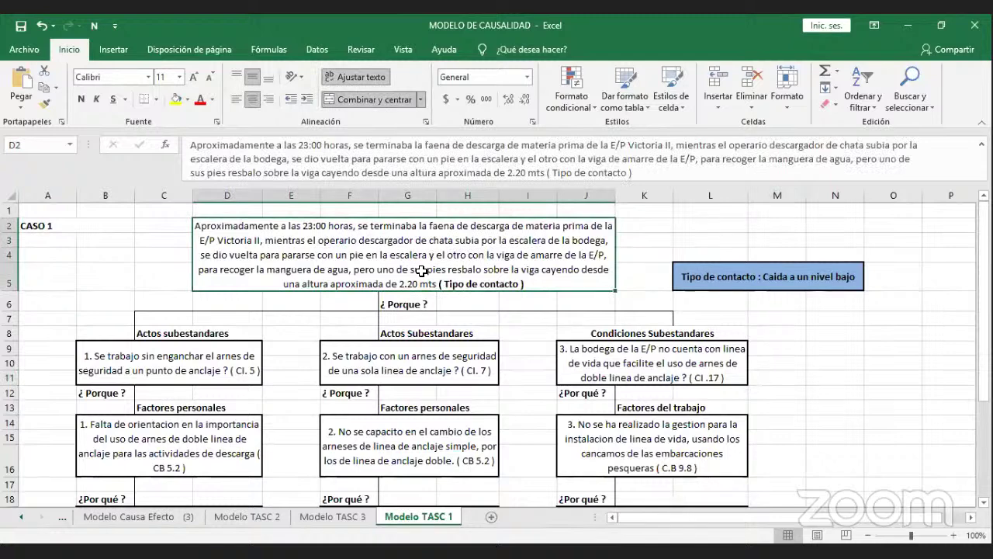
pyautogui.click(707, 275)
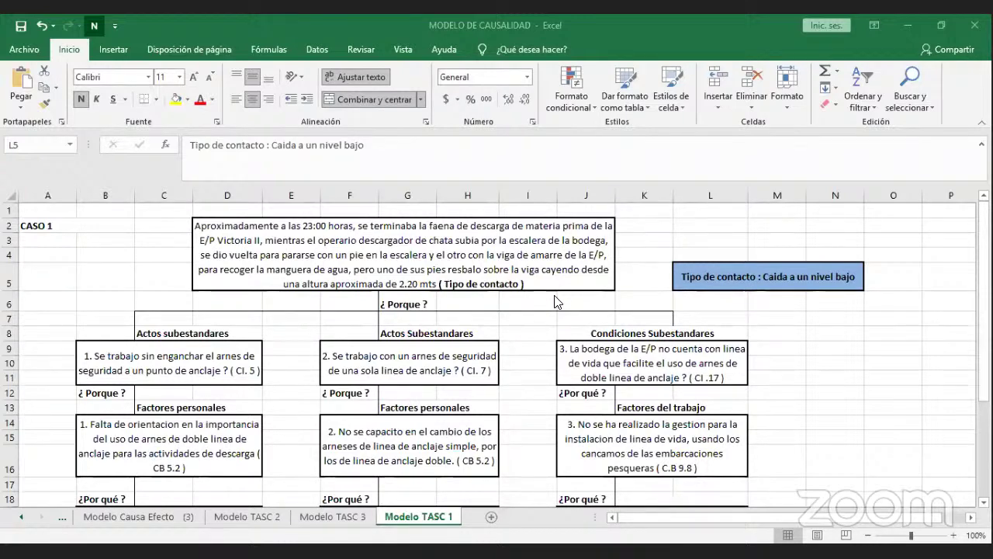
pyautogui.click(251, 348)
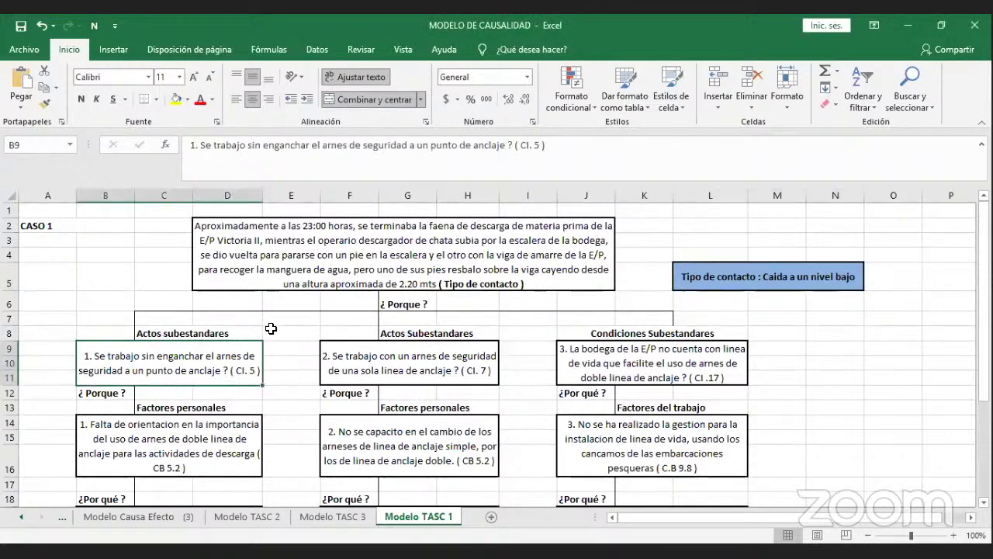
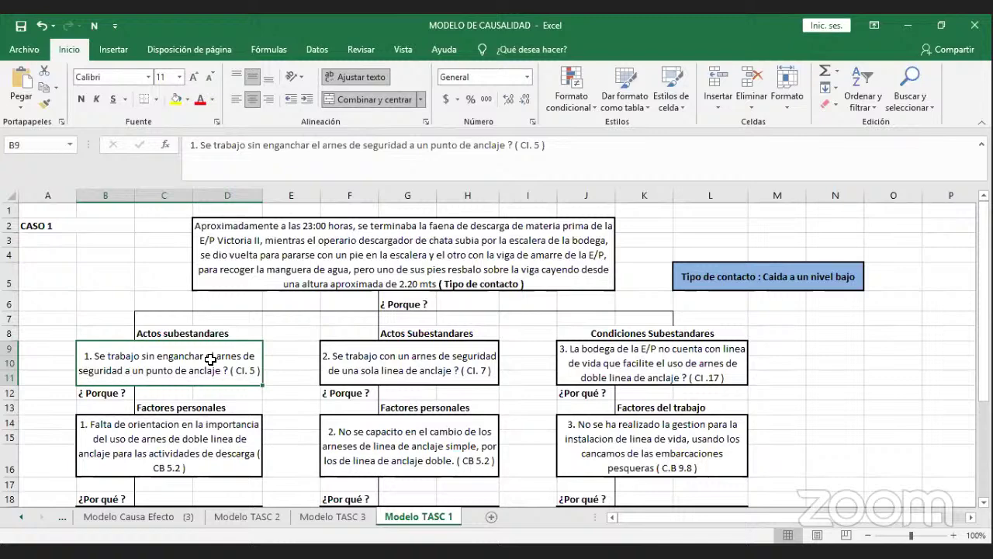
# Review the substandard acts, personal factors (CB 5.2) and lifeline job factor (C.B 9.8).
pyautogui.click(357, 373)
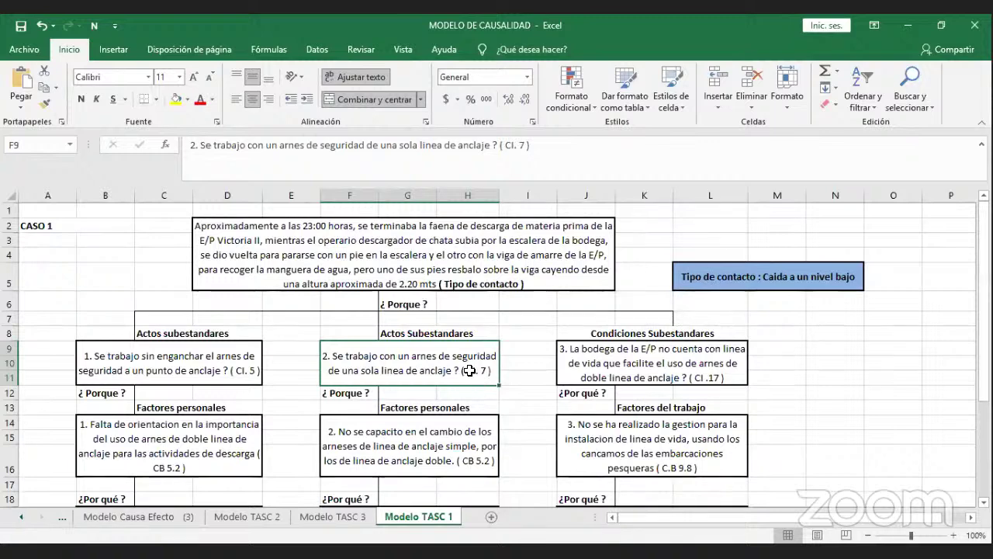
pyautogui.click(239, 349)
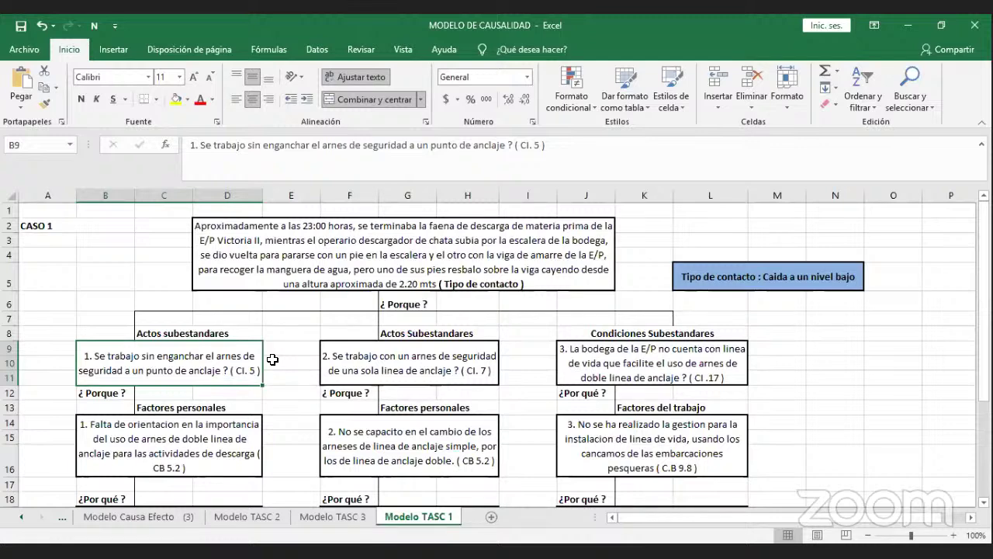
pyautogui.scroll(-1, 272, 359)
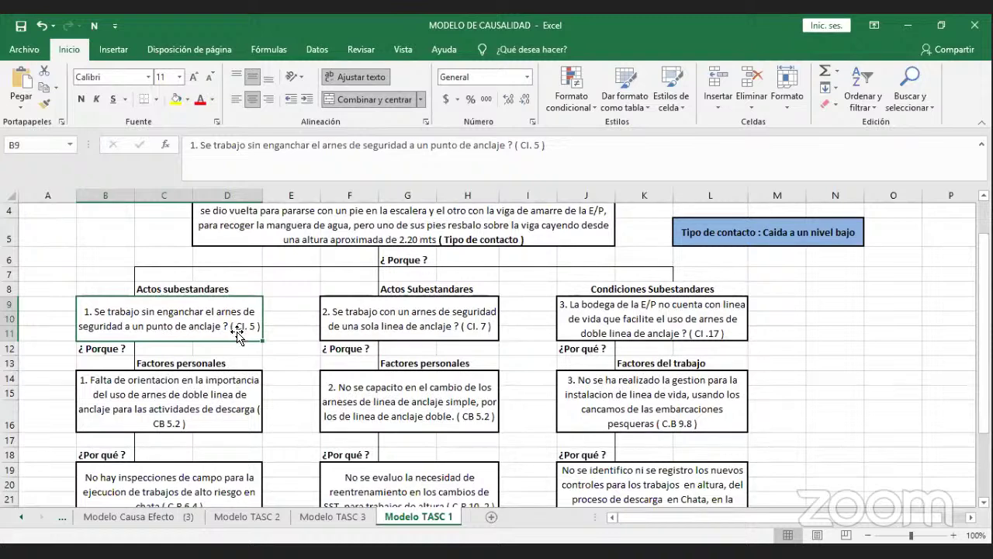
pyautogui.click(224, 379)
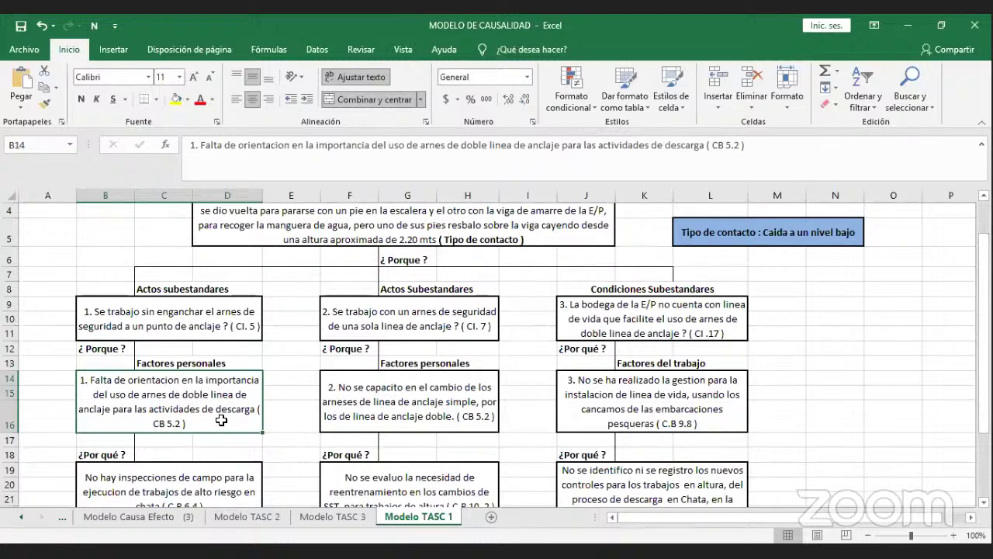
pyautogui.click(350, 409)
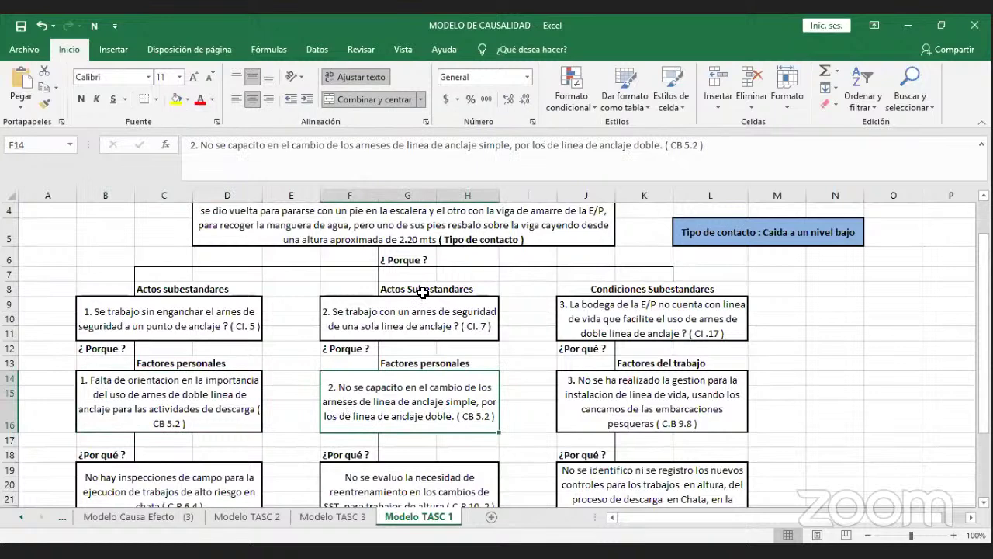
pyautogui.click(407, 321)
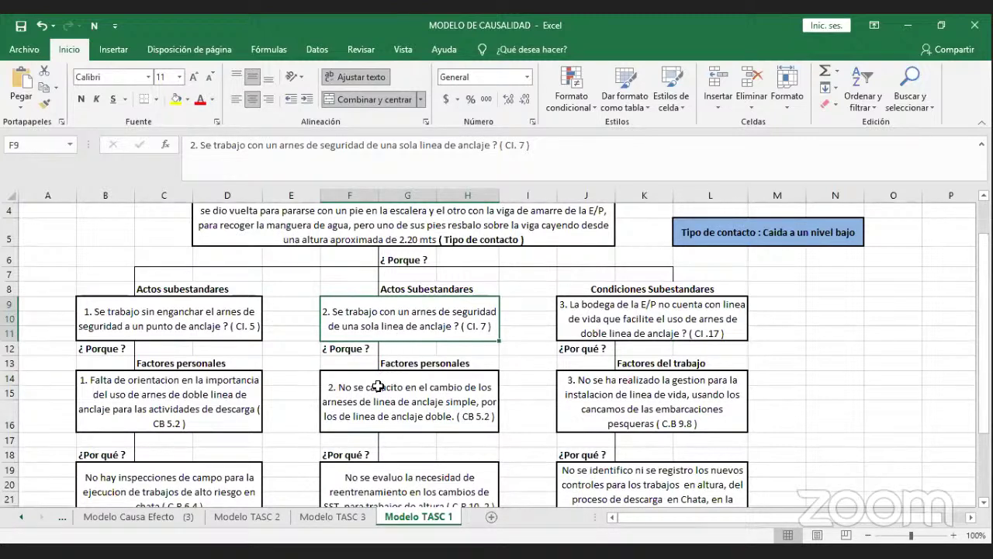
pyautogui.click(377, 386)
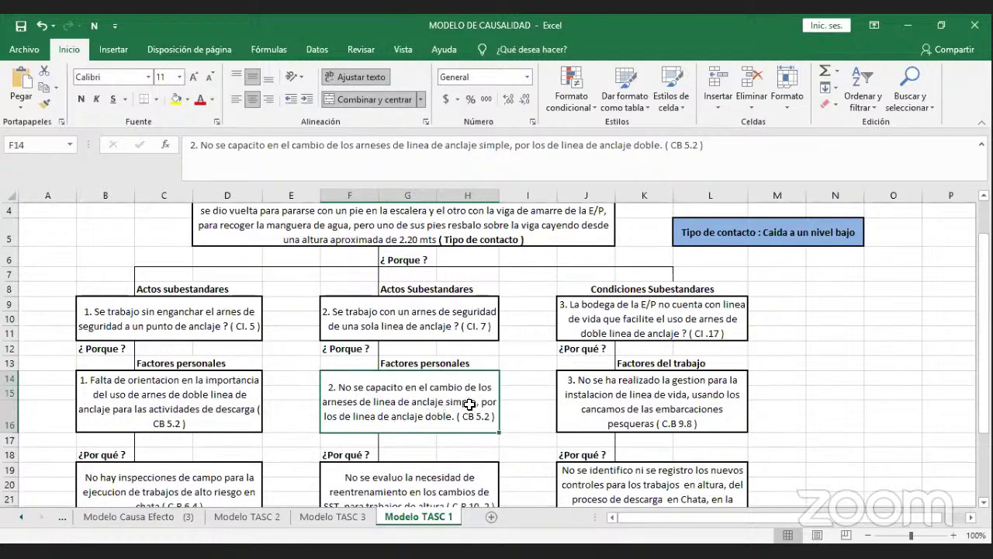
pyautogui.click(578, 408)
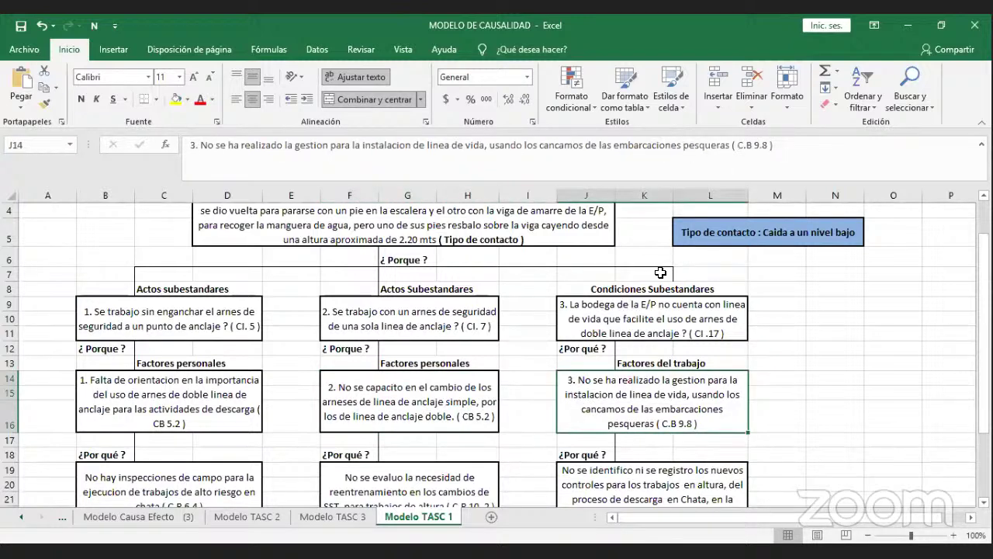
pyautogui.click(646, 318)
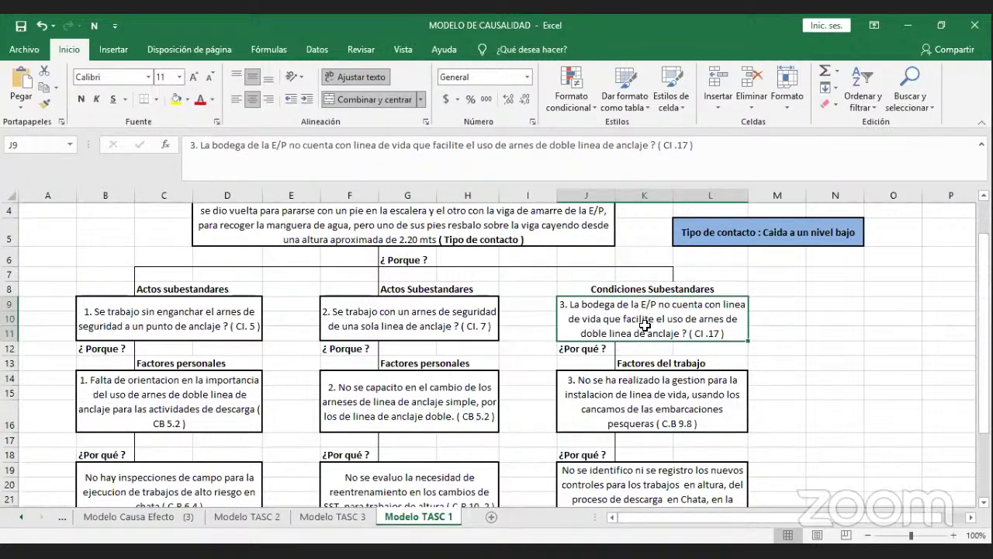
pyautogui.click(645, 390)
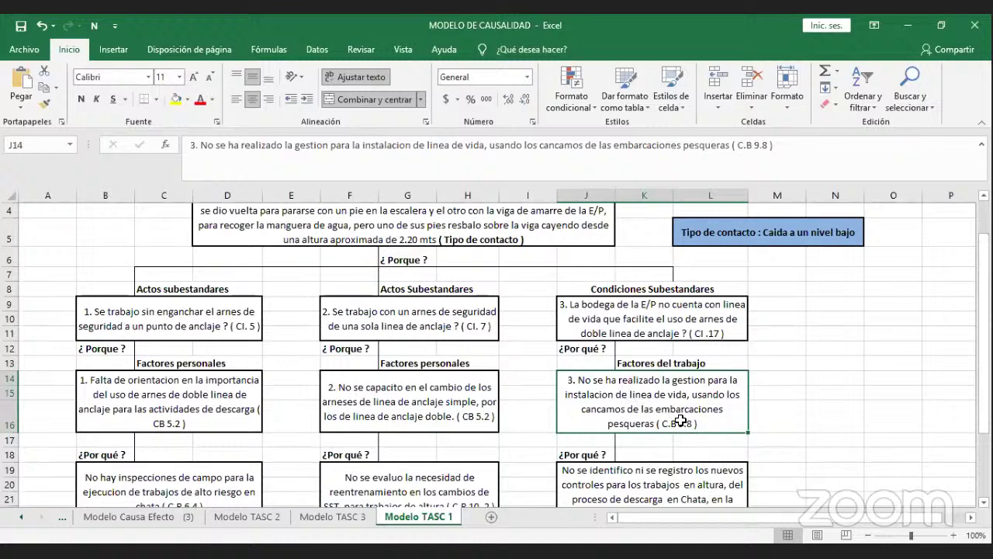
# Read the root causes on missing field inspections, retraining evaluation and the IPERC matrix.
pyautogui.scroll(-1, 672, 421)
pyautogui.scroll(-1, 672, 421)
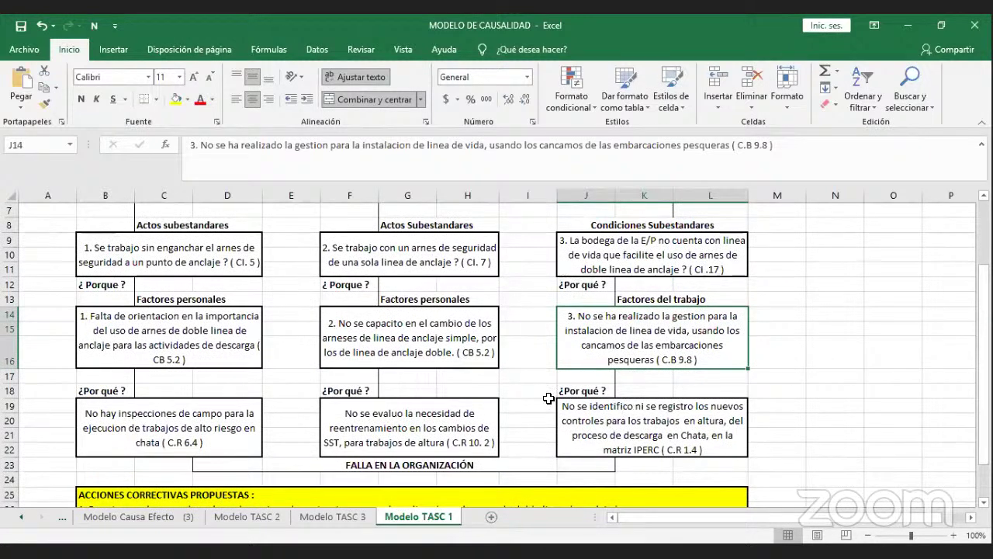
pyautogui.click(245, 358)
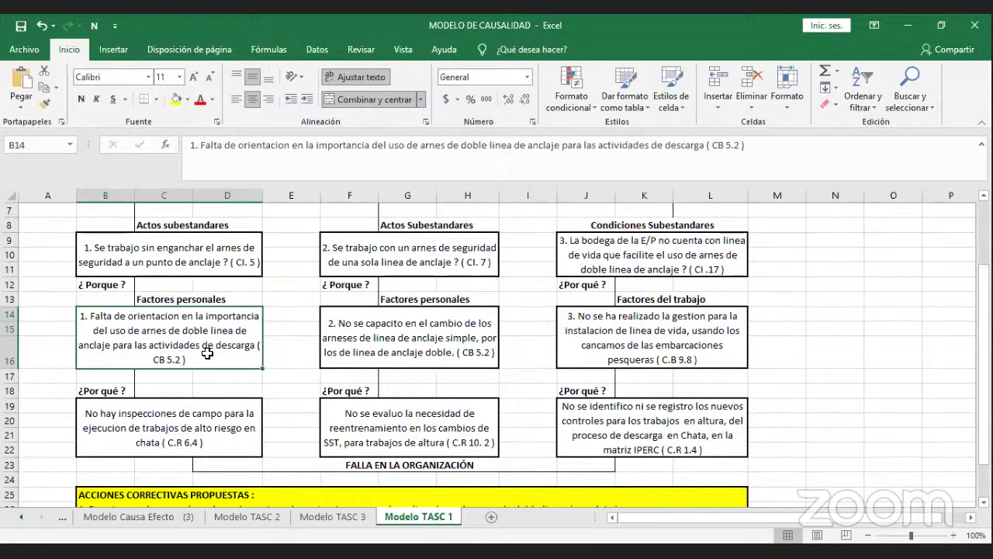
pyautogui.click(204, 426)
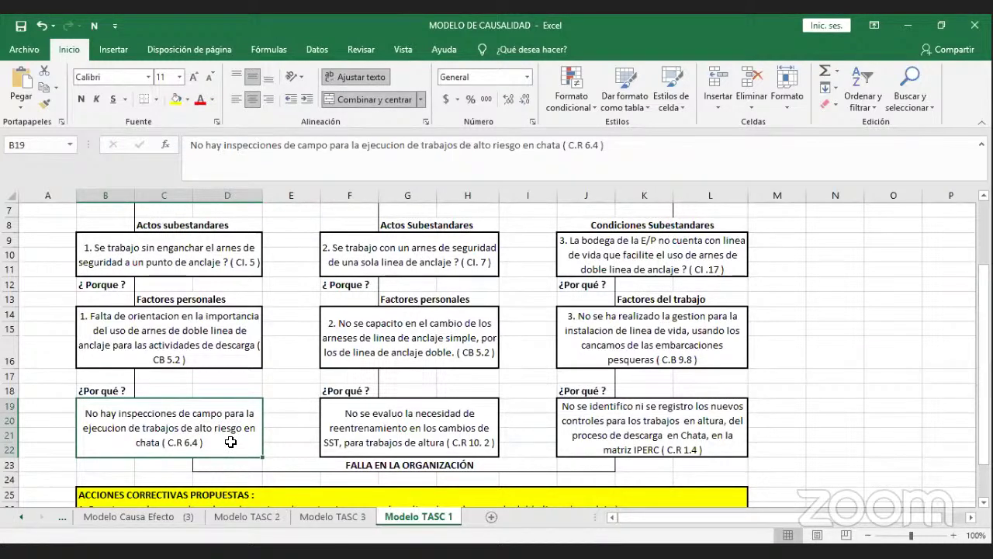
pyautogui.click(211, 349)
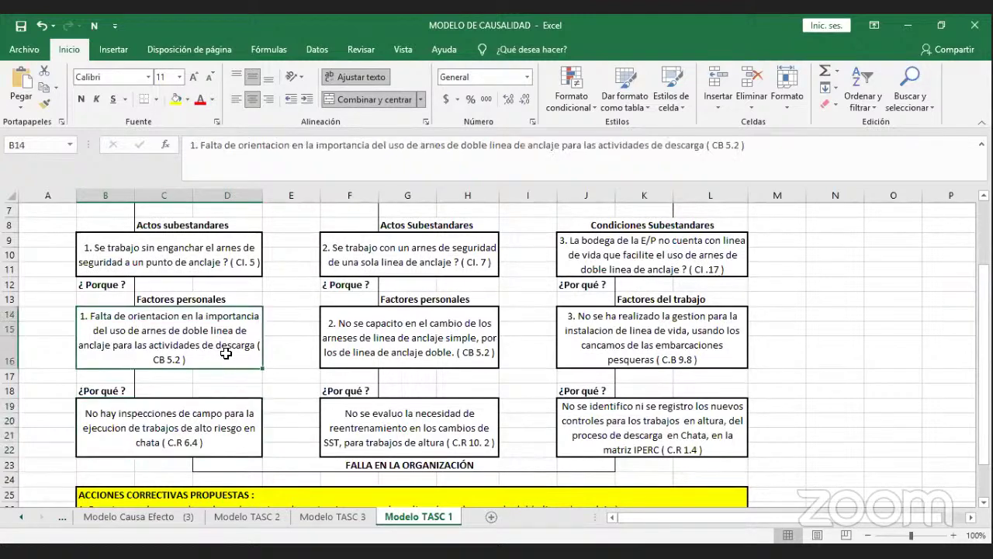
pyautogui.click(342, 436)
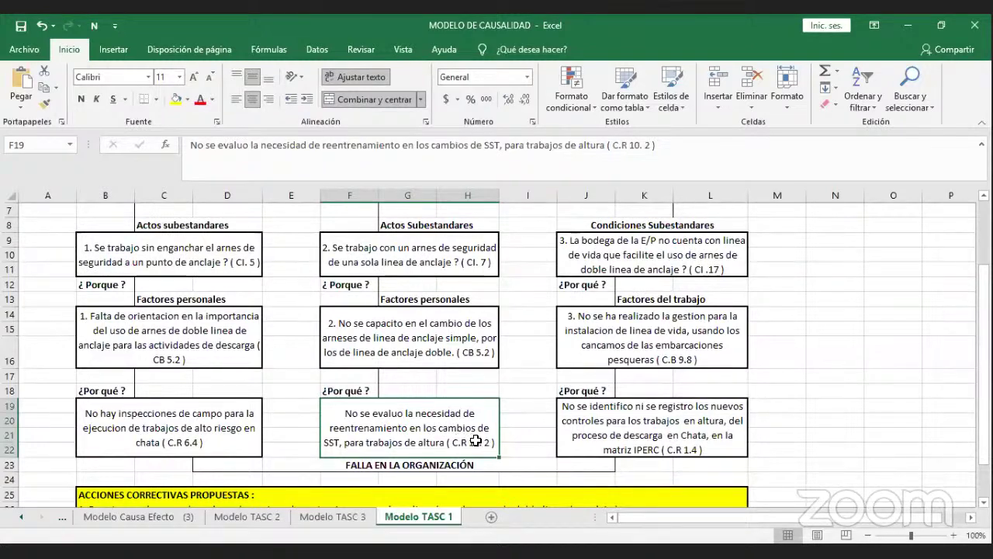
pyautogui.click(563, 438)
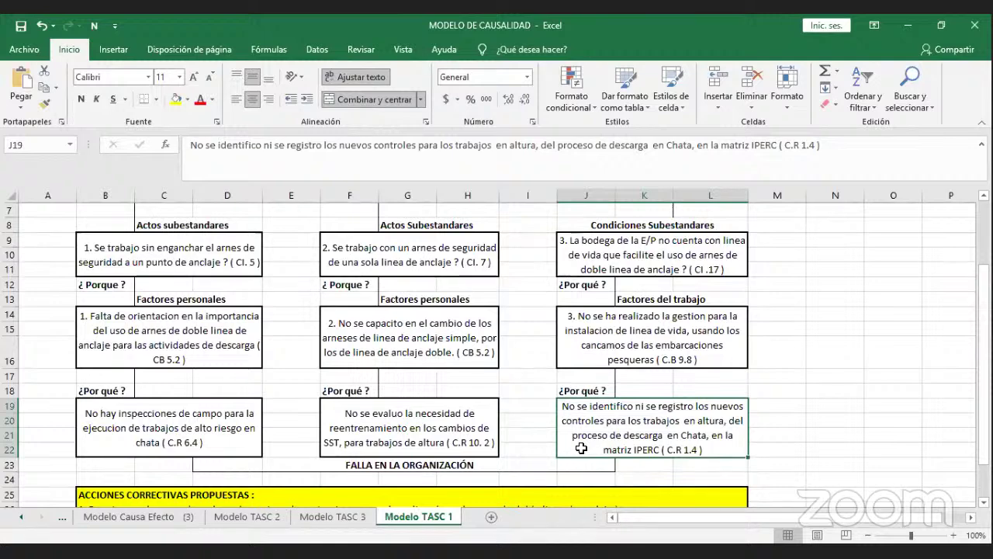
pyautogui.scroll(2, 583, 386)
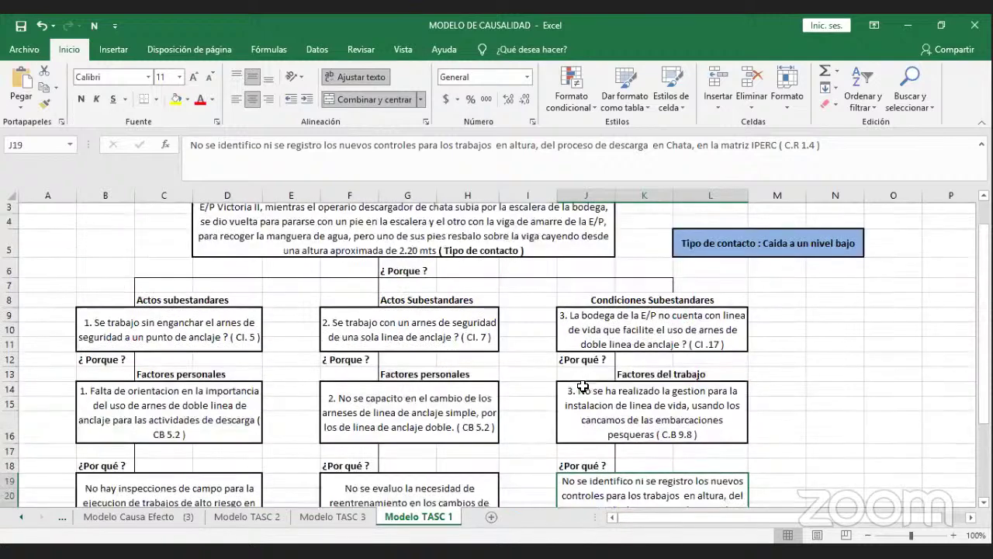
pyautogui.scroll(-3, 581, 391)
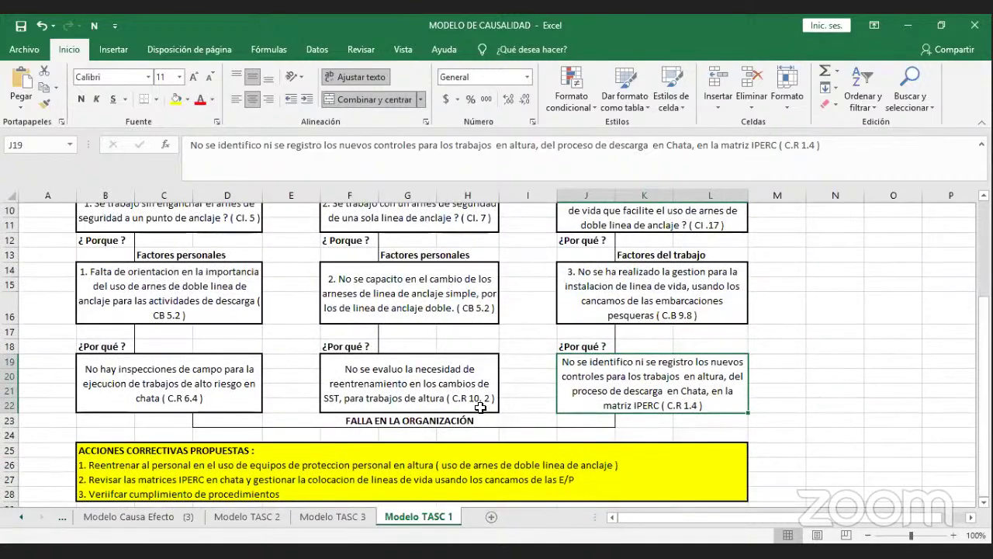
# Read the three organizational-failure cause texts.
pyautogui.click(192, 368)
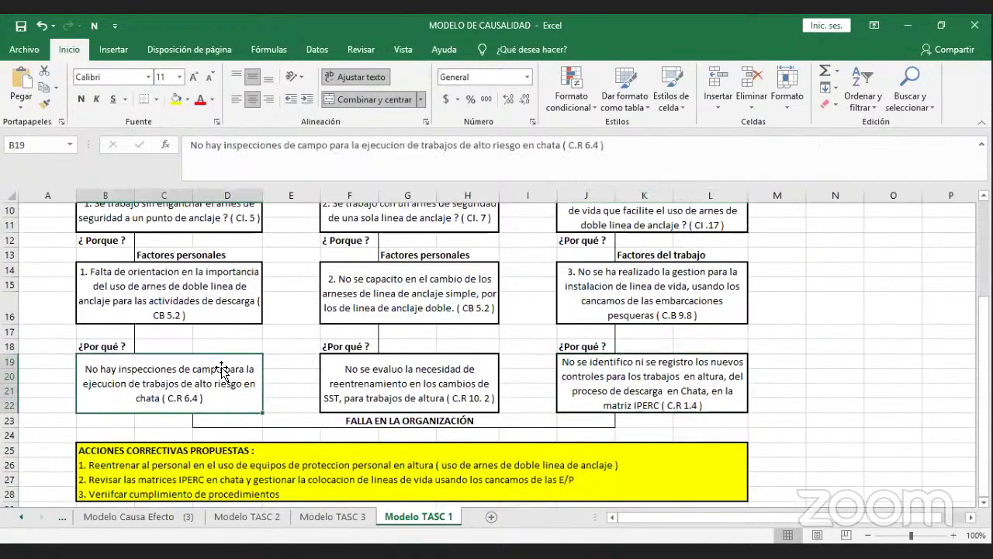
pyautogui.click(346, 378)
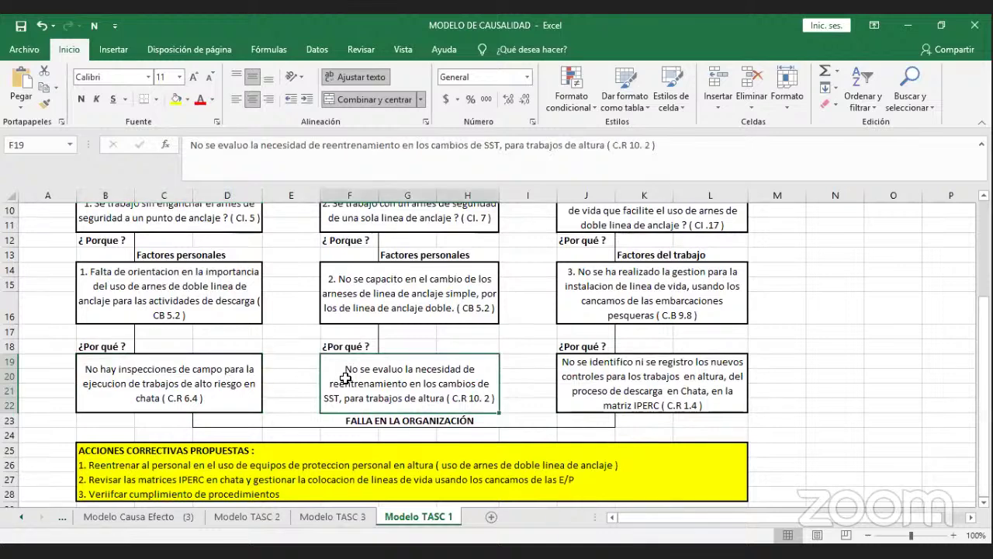
pyautogui.click(241, 379)
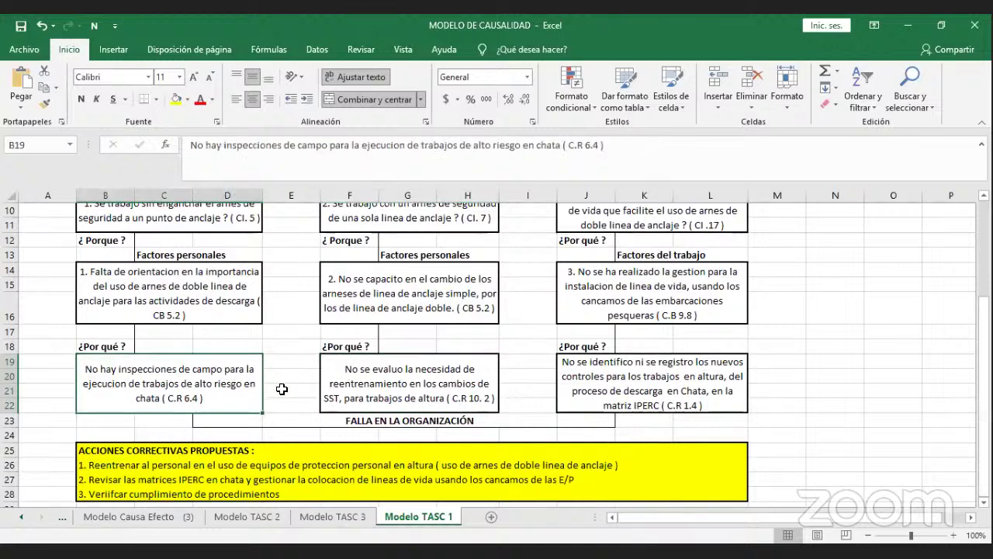
pyautogui.click(349, 402)
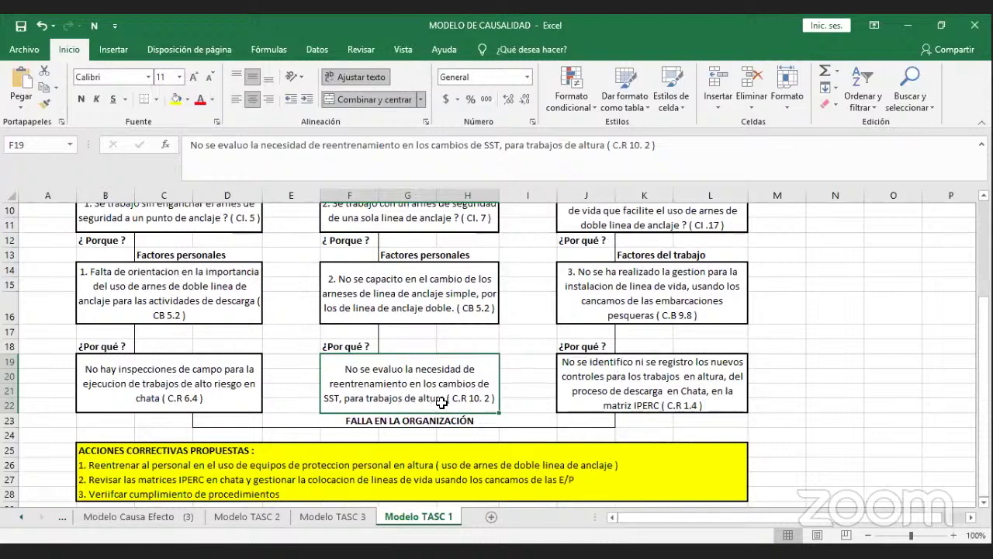
pyautogui.click(583, 396)
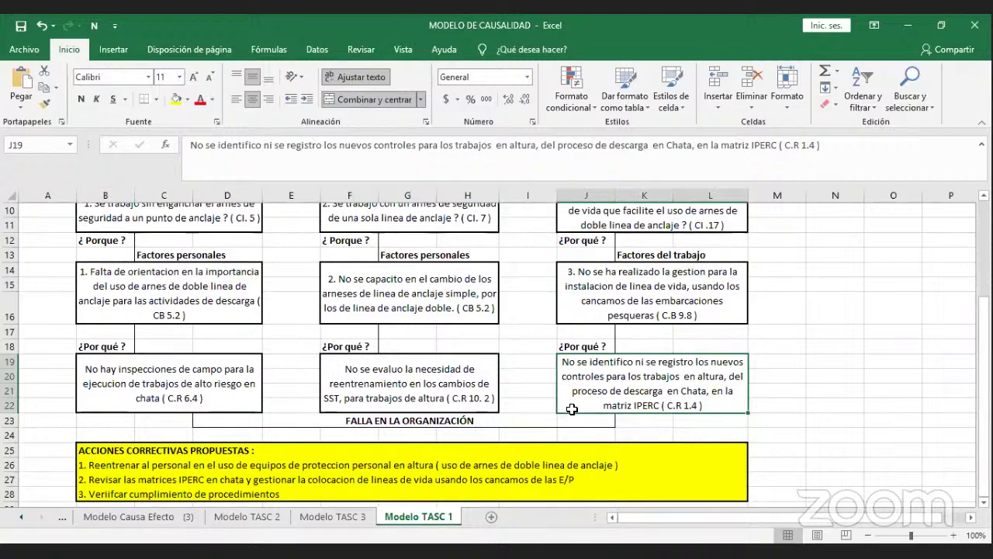
# Read the three proposed corrective actions.
pyautogui.scroll(-1, 567, 417)
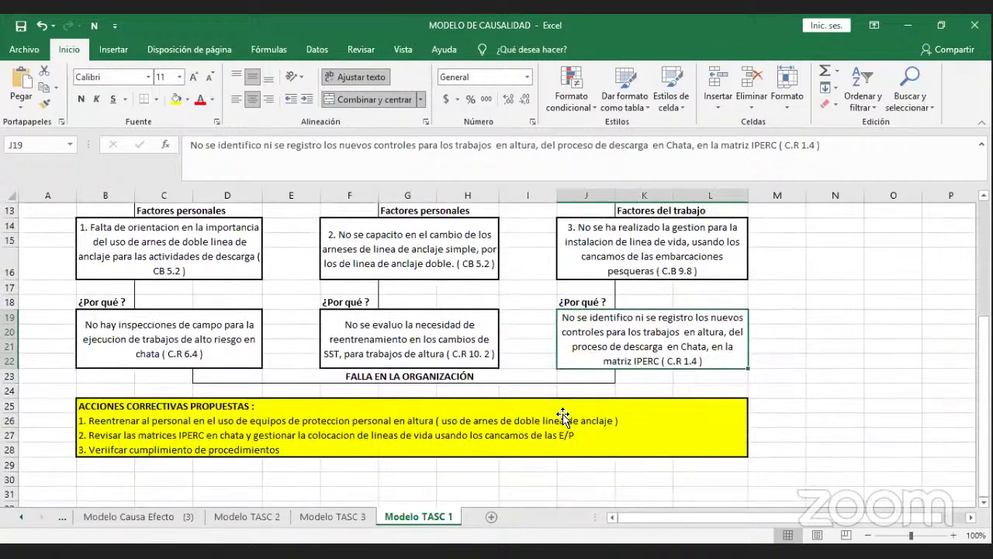
pyautogui.click(520, 415)
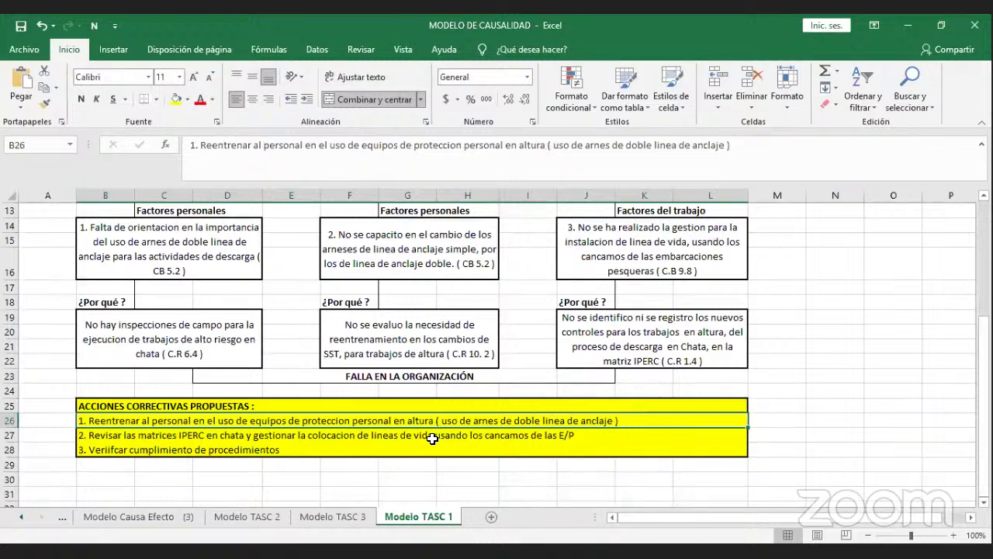
pyautogui.click(424, 438)
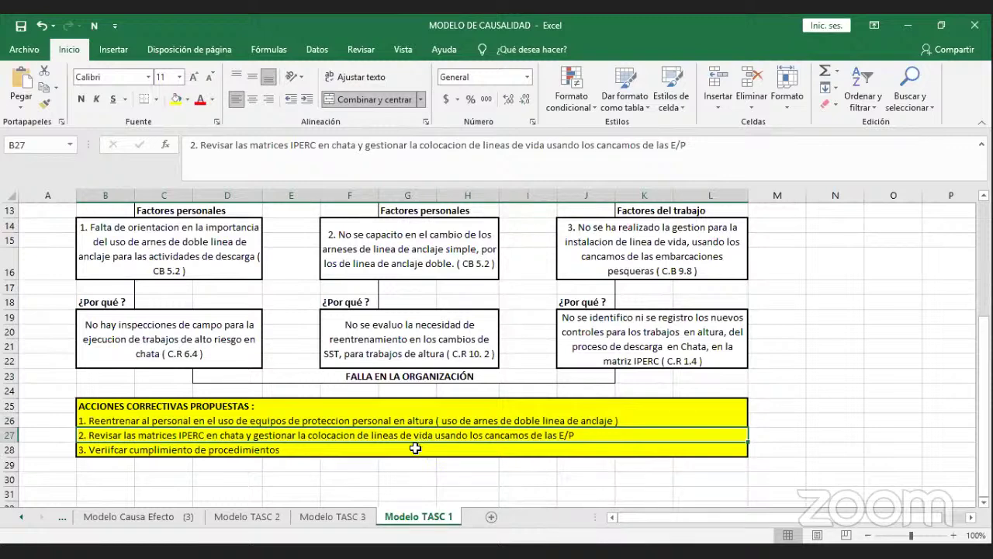
pyautogui.click(415, 448)
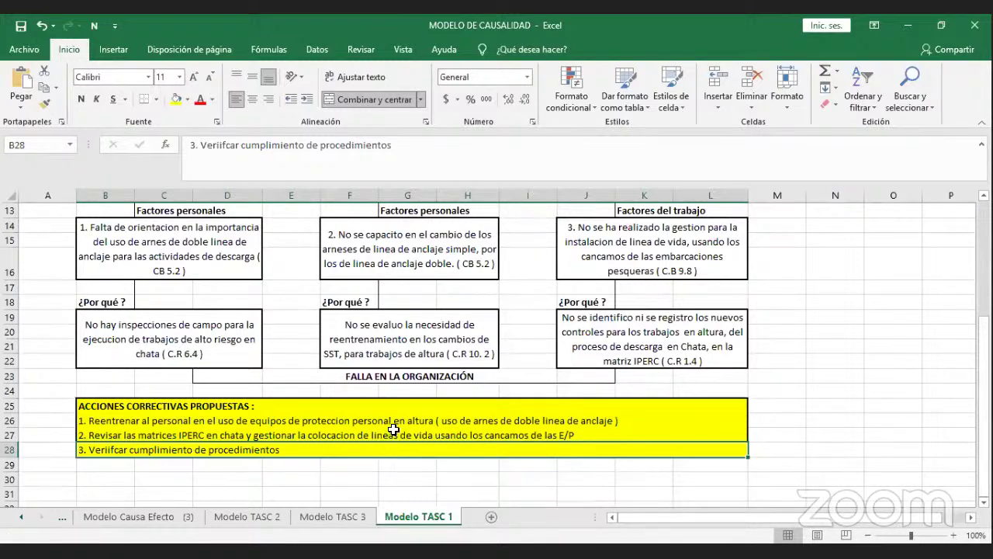
pyautogui.scroll(3, 391, 433)
pyautogui.scroll(2, 393, 429)
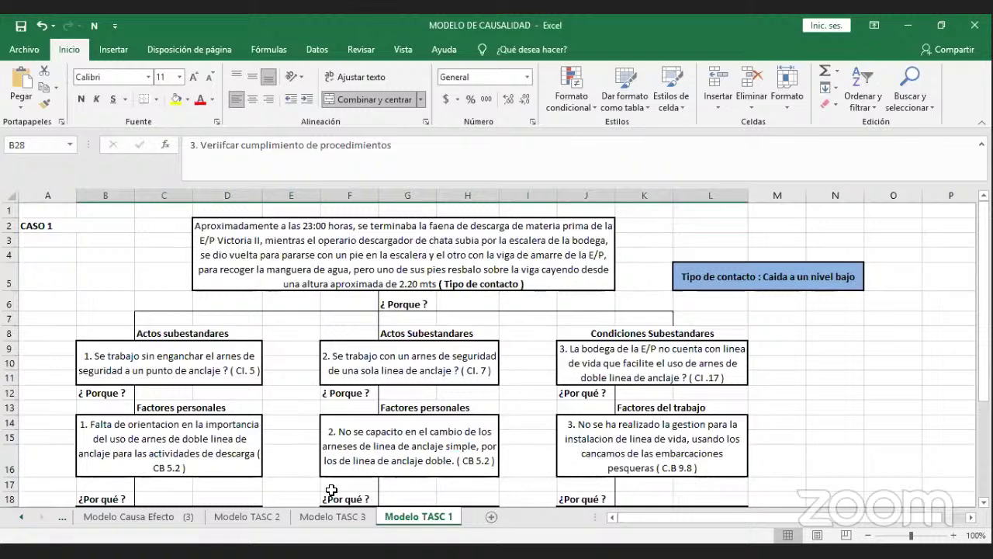
# Switch to the Modelo TASC 3 sheet and scroll through its Caso 3 chart.
pyautogui.click(328, 516)
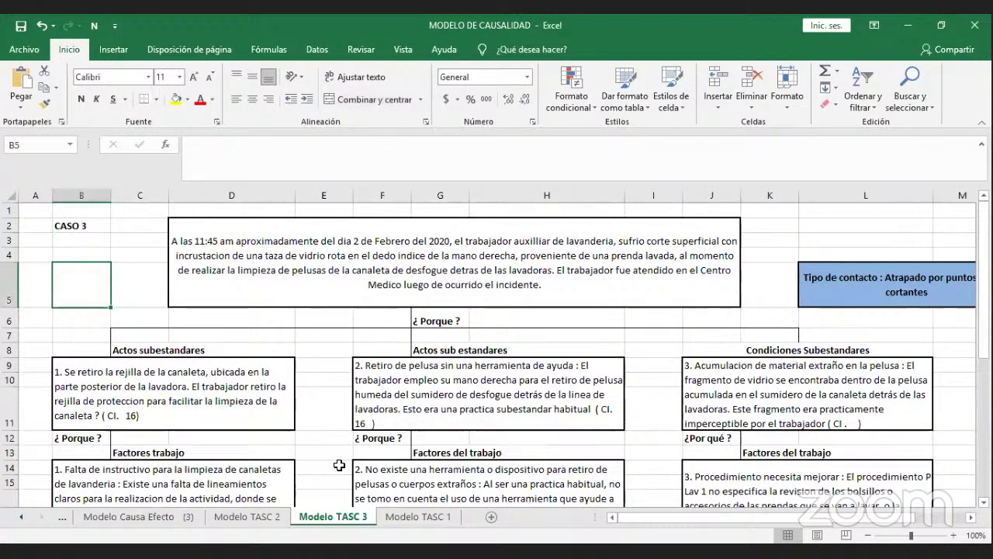
pyautogui.scroll(-1, 338, 463)
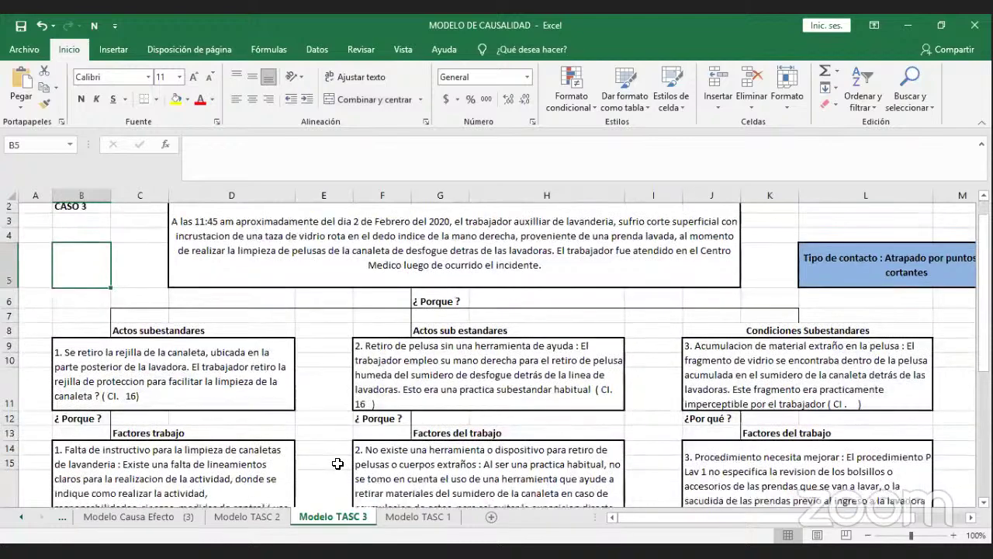
pyautogui.scroll(-4, 340, 458)
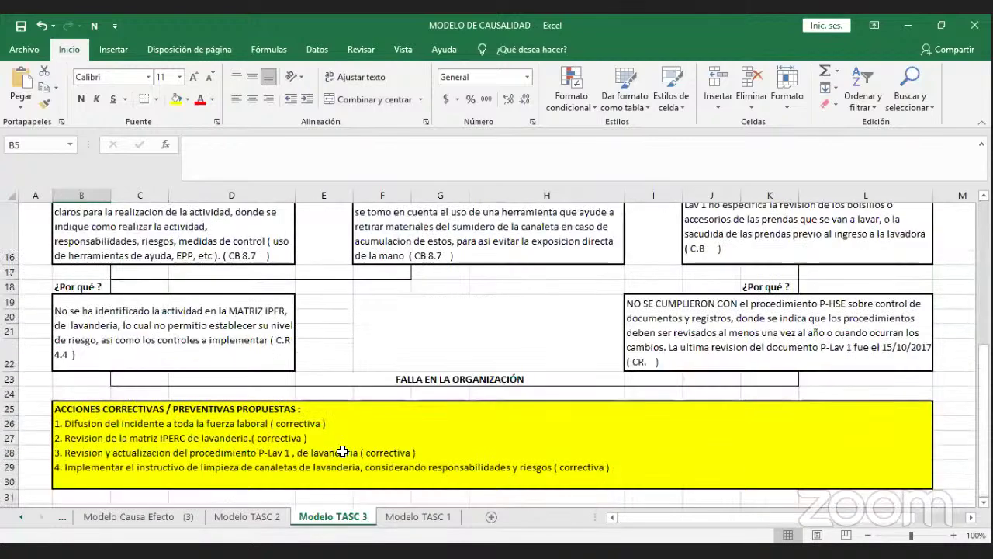
pyautogui.scroll(5, 344, 446)
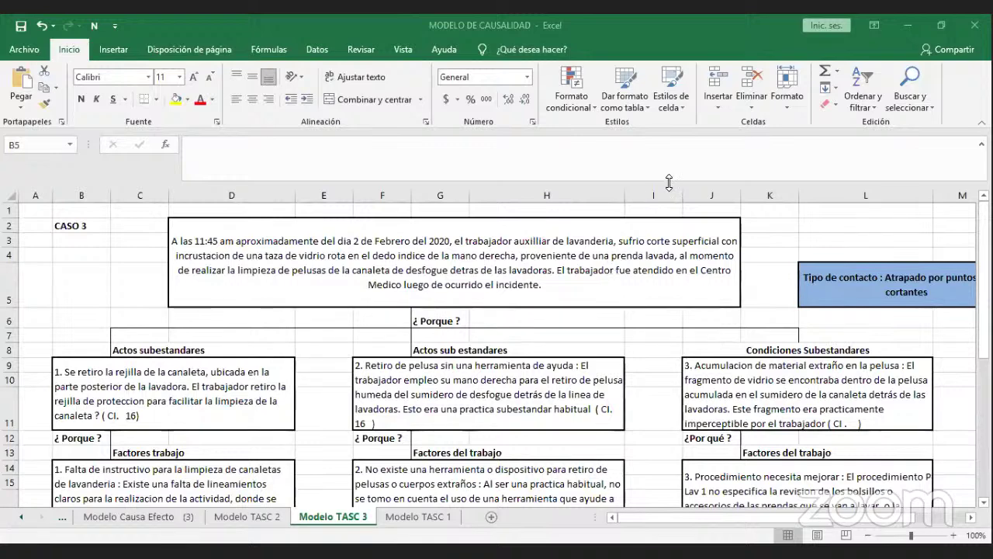
pyautogui.click(835, 281)
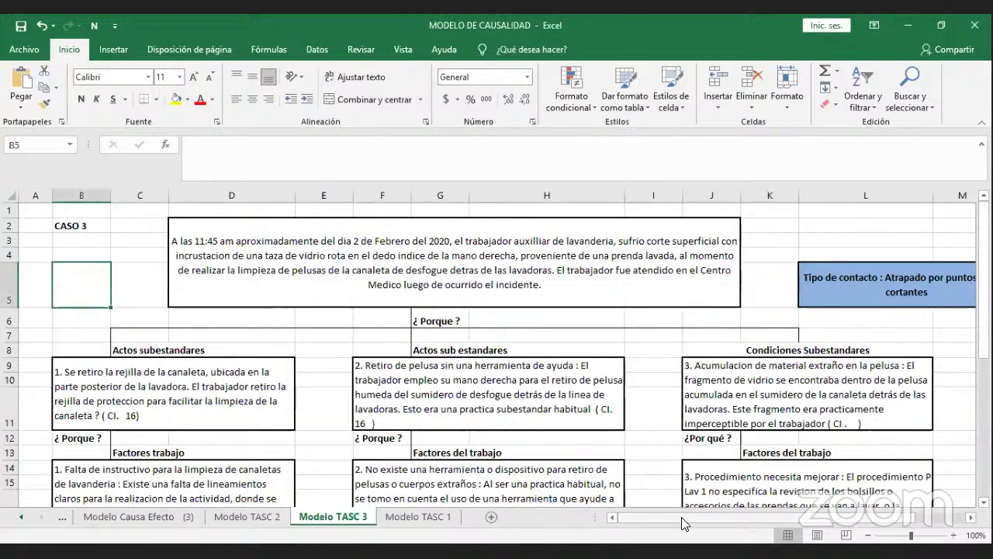
pyautogui.moveTo(681, 517)
pyautogui.mouseDown()
pyautogui.moveTo(706, 517)
pyautogui.moveTo(668, 509)
pyautogui.mouseUp()
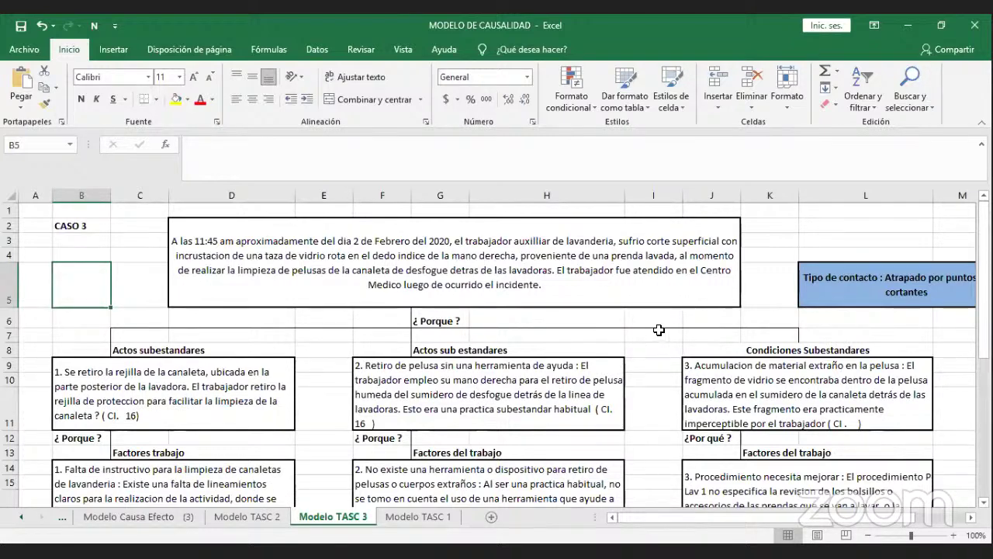
pyautogui.scroll(-1, 572, 327)
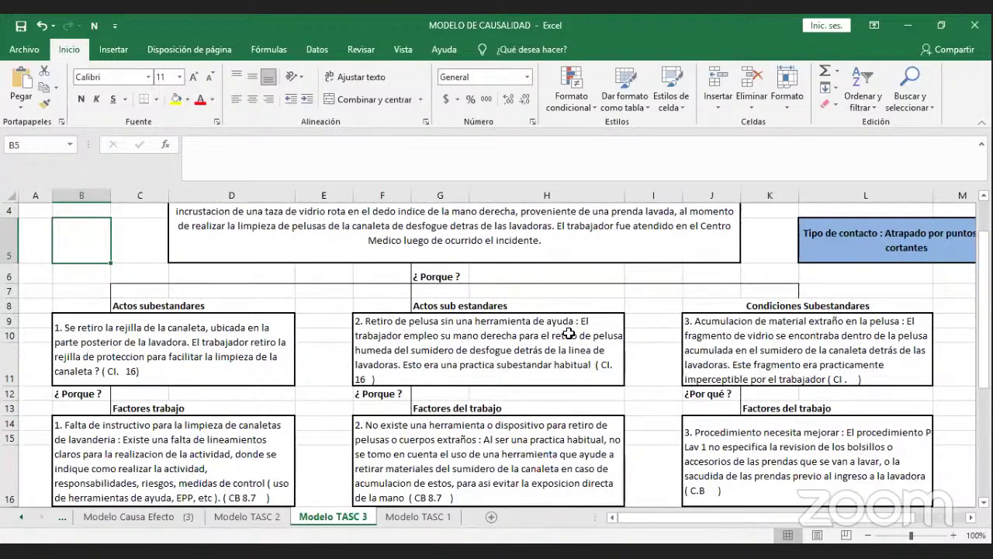
pyautogui.click(285, 323)
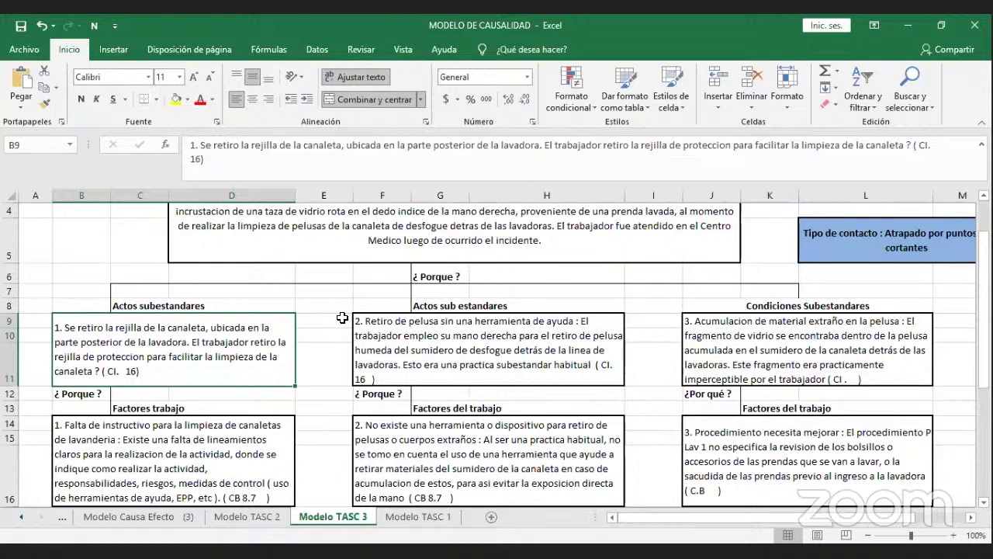
pyautogui.click(440, 336)
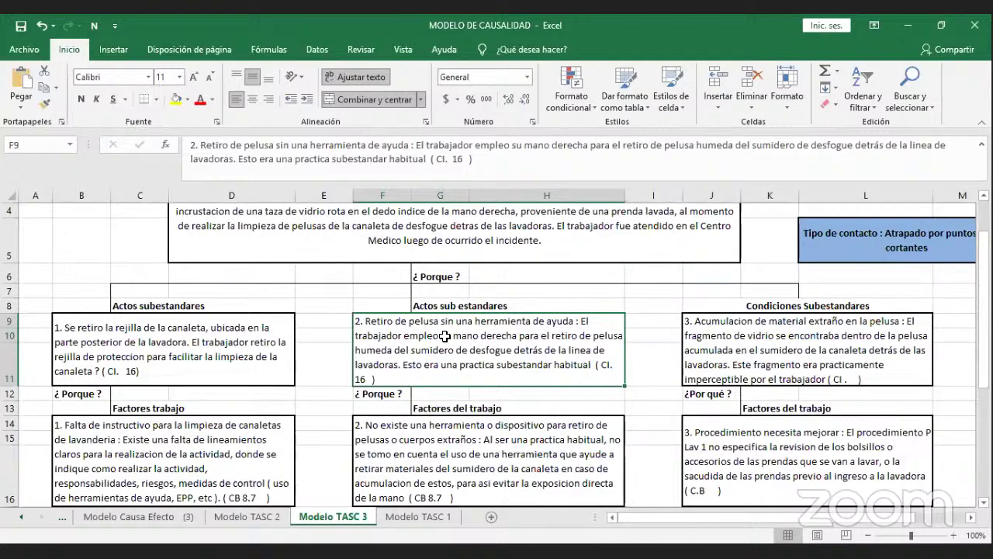
pyautogui.click(693, 354)
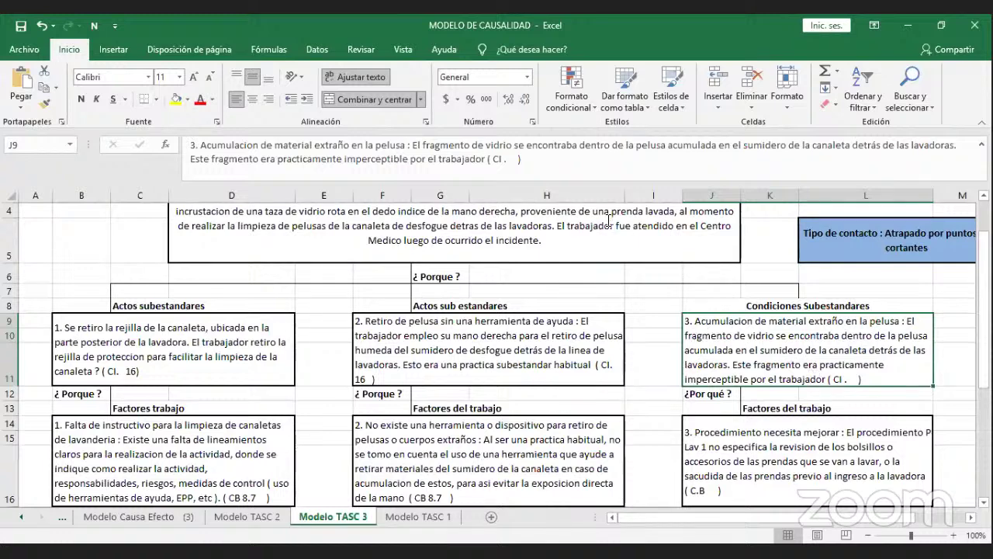
# Append 23 after 'CI .' in J9 so the third substandard condition reads CI .23.
pyautogui.click(506, 159)
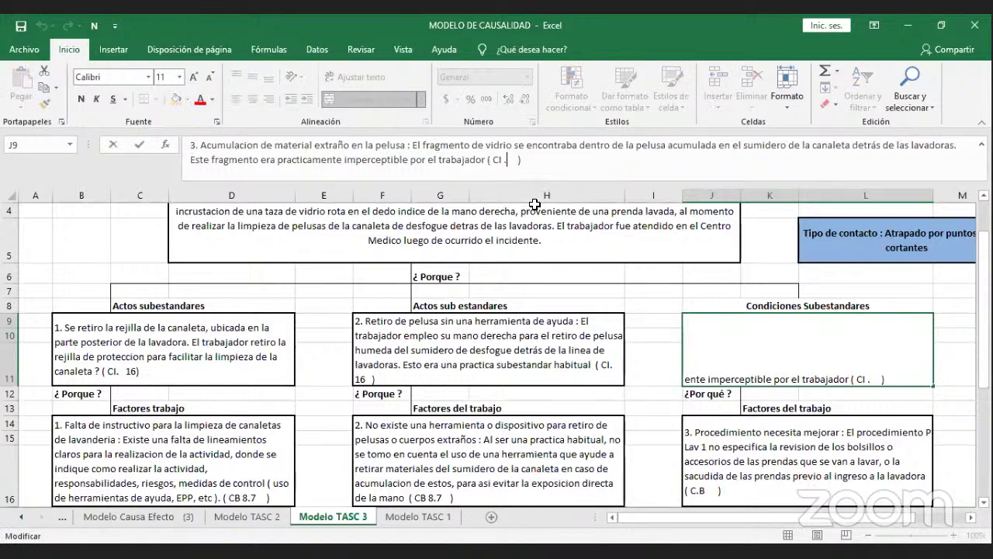
pyautogui.write('23')
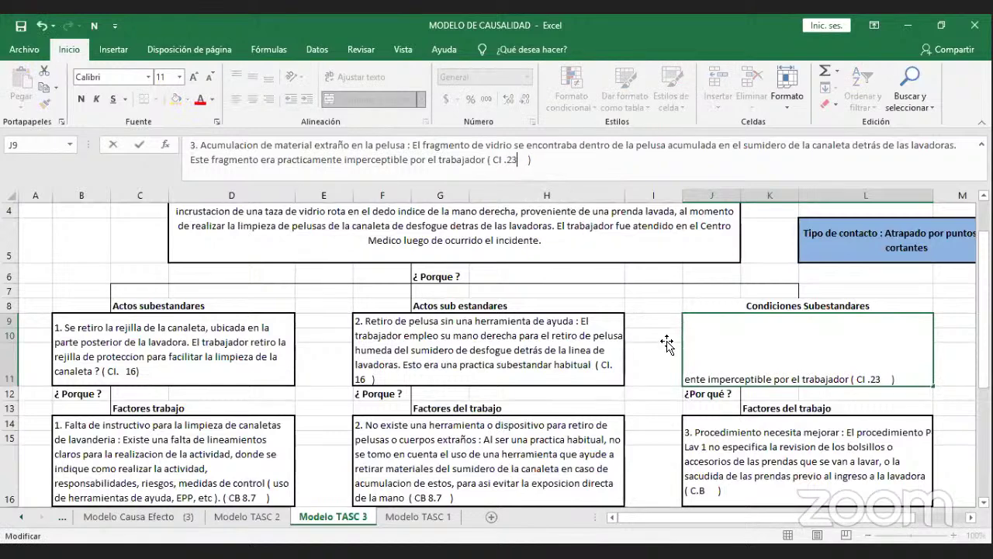
pyautogui.click(668, 341)
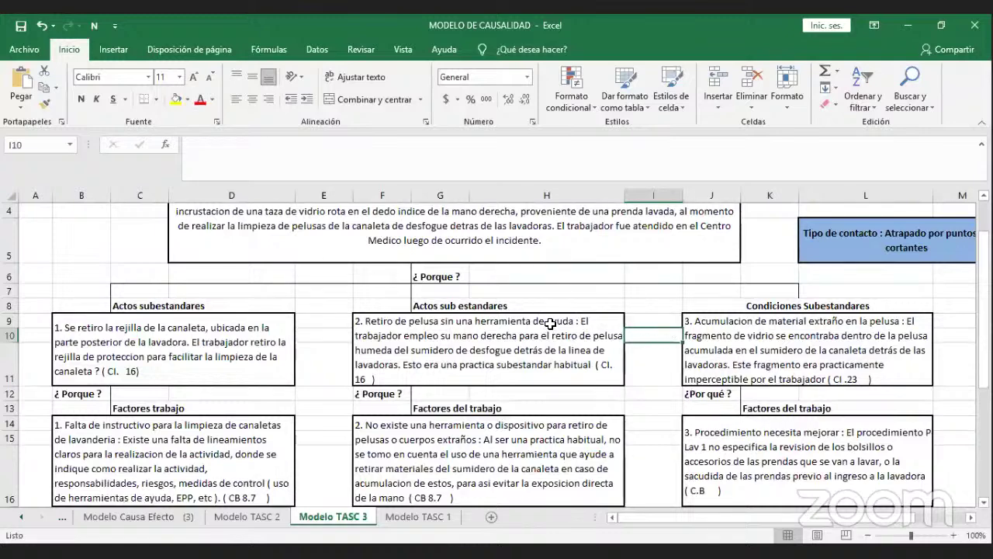
pyautogui.click(288, 339)
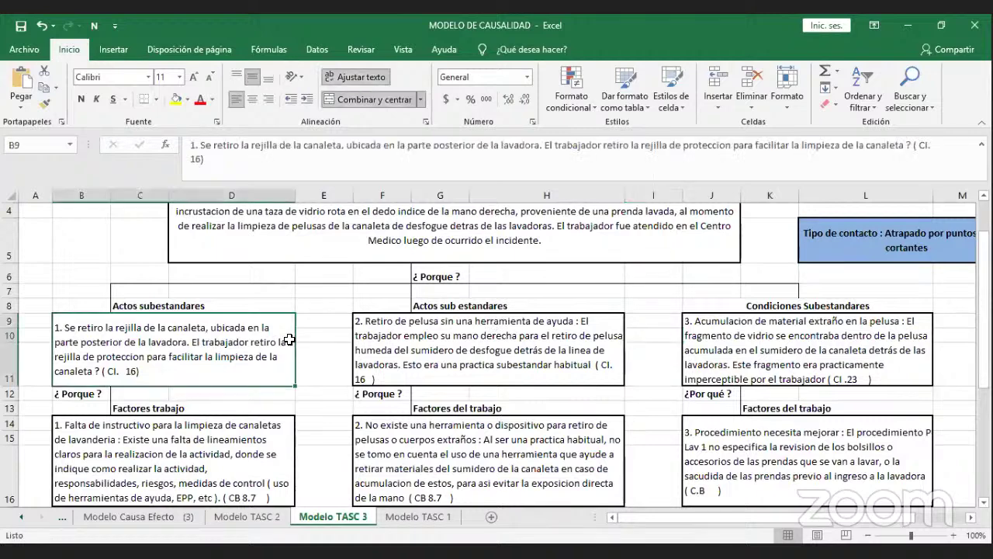
pyautogui.scroll(-1, 287, 341)
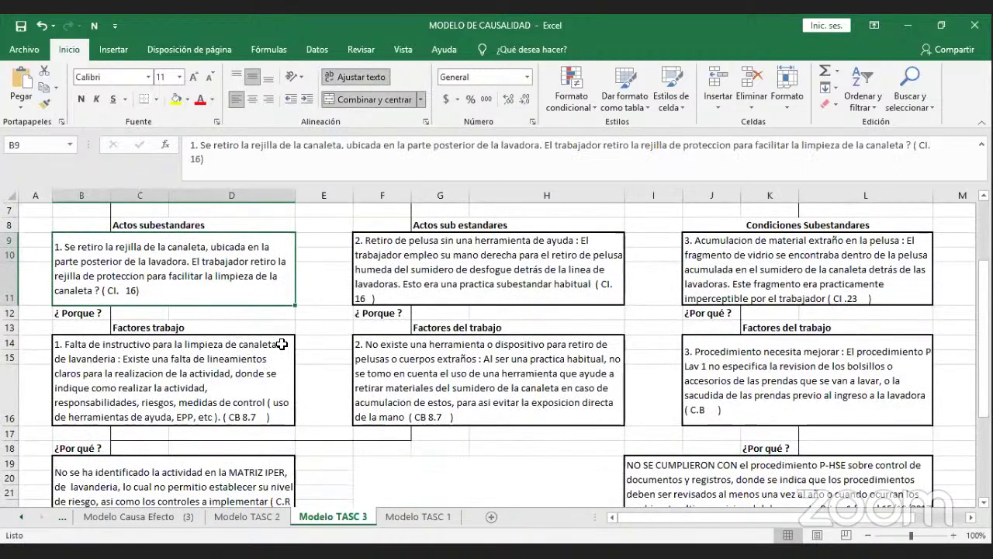
pyautogui.click(266, 354)
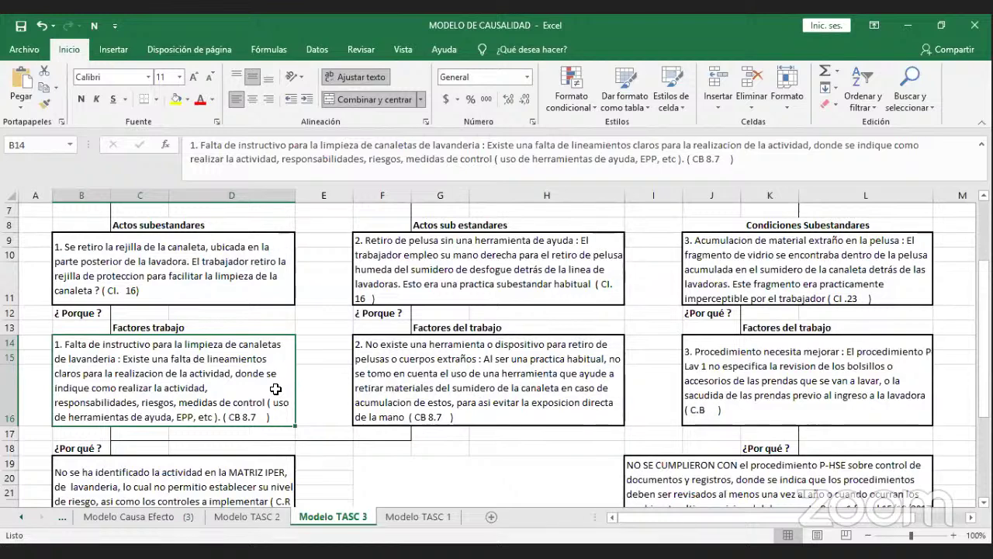
pyautogui.click(391, 382)
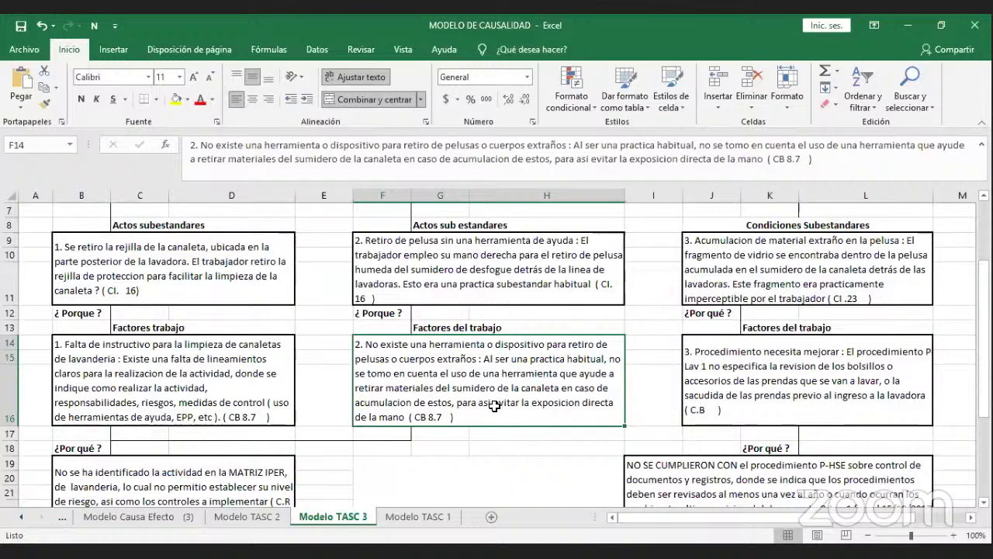
pyautogui.click(699, 395)
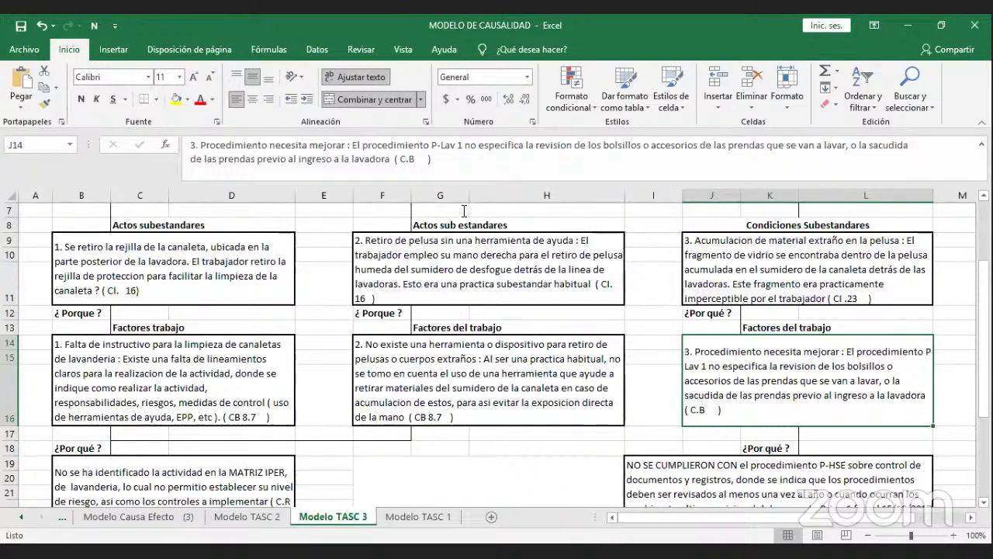
# Append 13.1 after 'C.B' in J14 so the third job factor reads C.B 13.1.
pyautogui.click(420, 160)
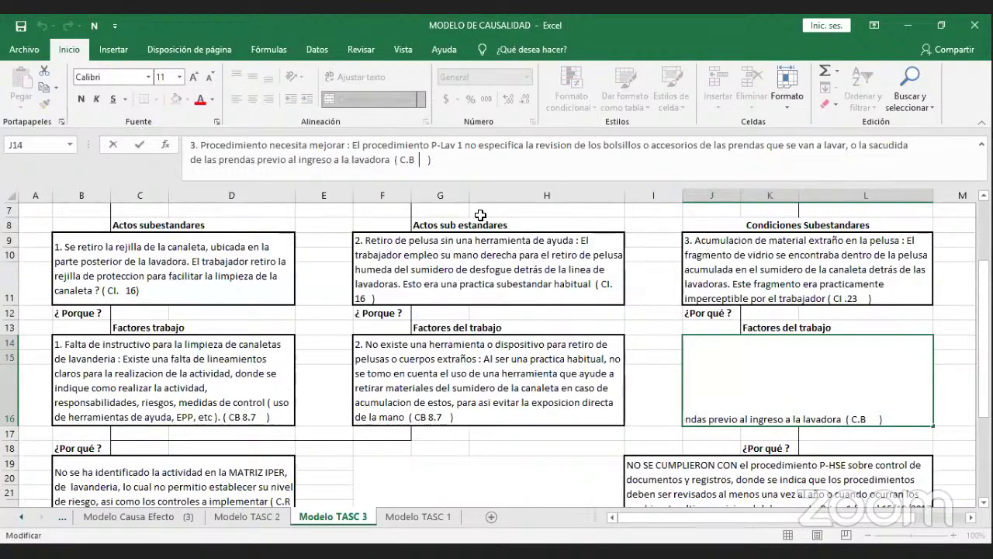
pyautogui.write('13.  ')
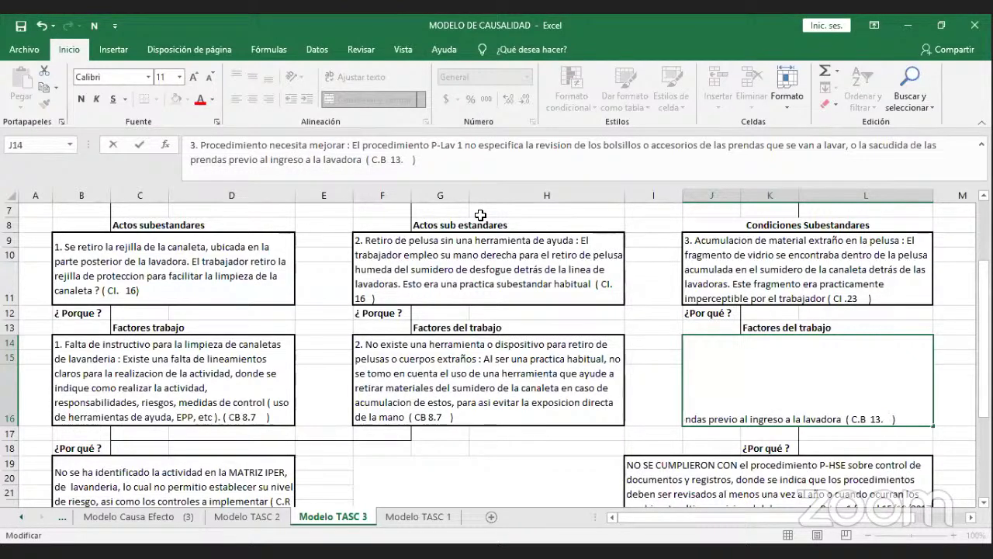
pyautogui.write('1')
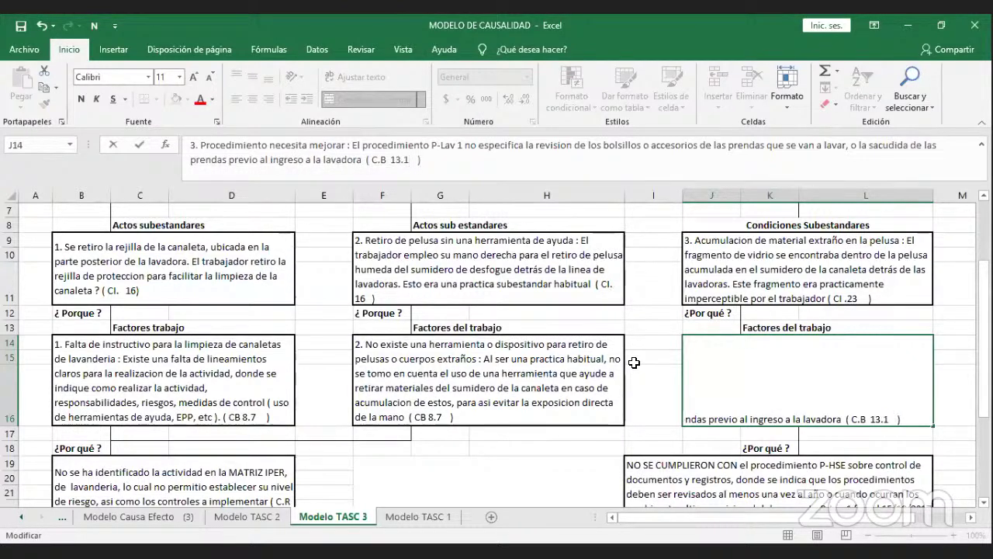
pyautogui.click(711, 385)
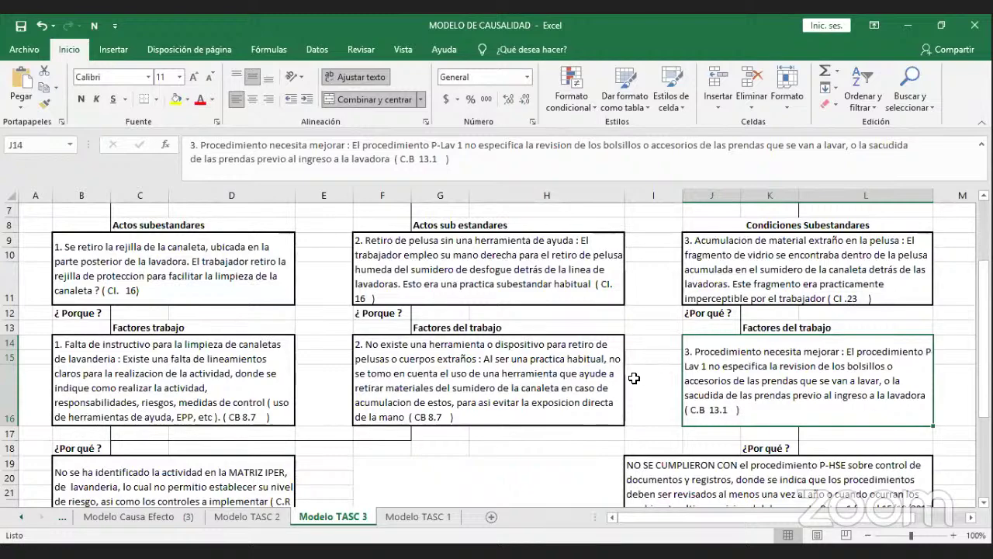
pyautogui.scroll(-2, 632, 379)
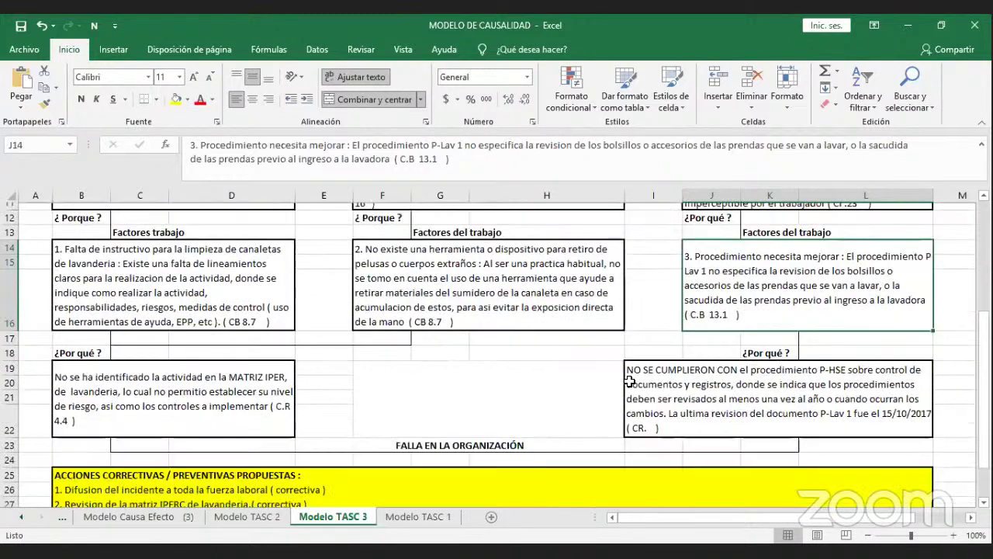
pyautogui.click(280, 373)
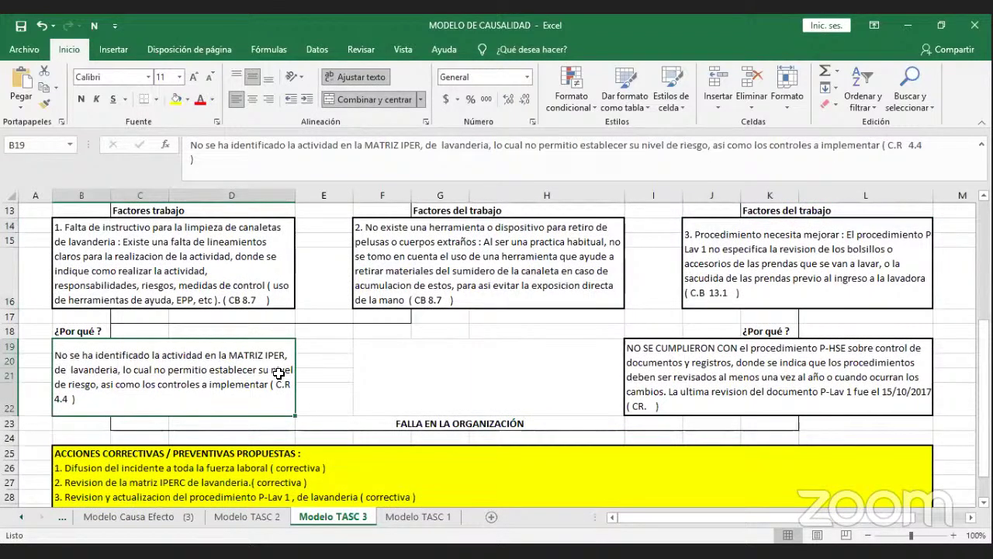
pyautogui.click(267, 297)
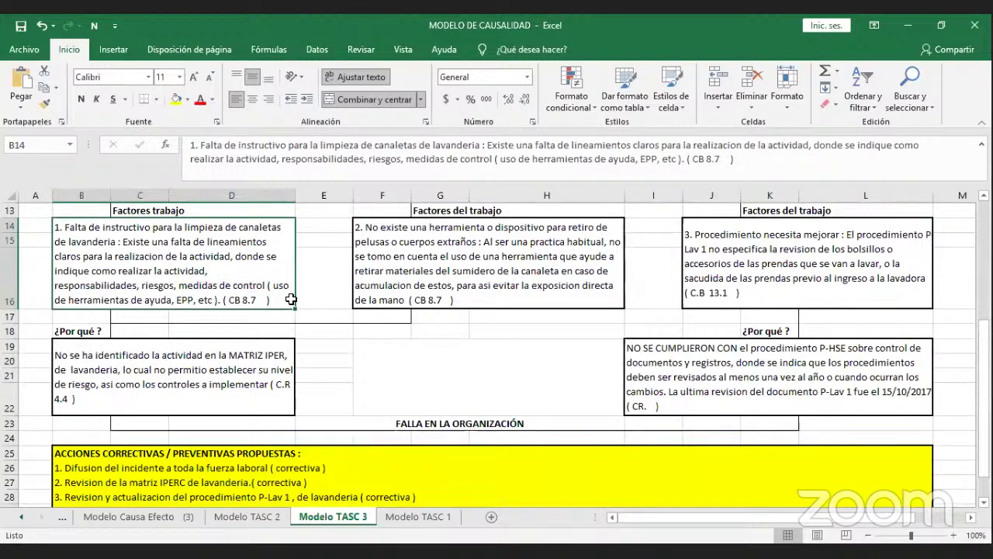
pyautogui.click(271, 354)
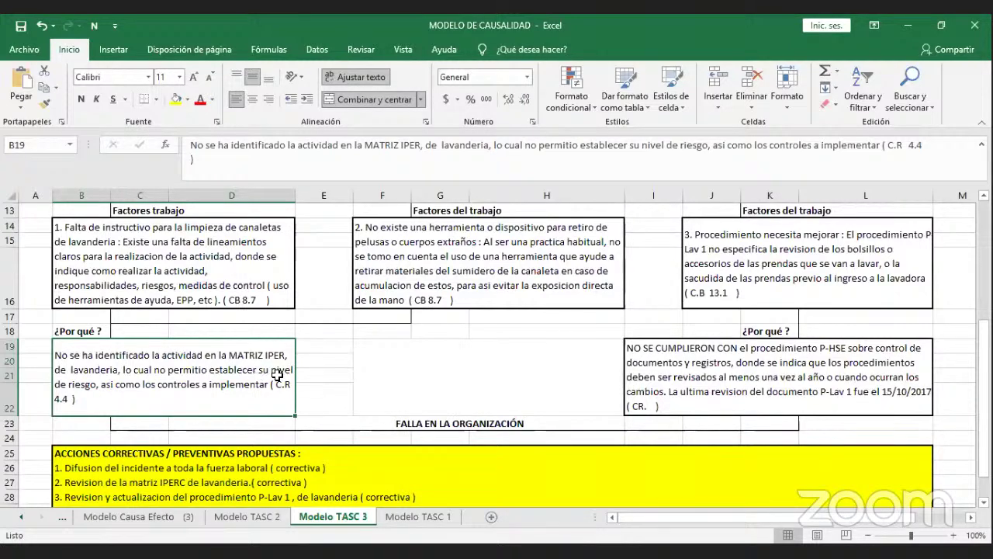
pyautogui.click(638, 374)
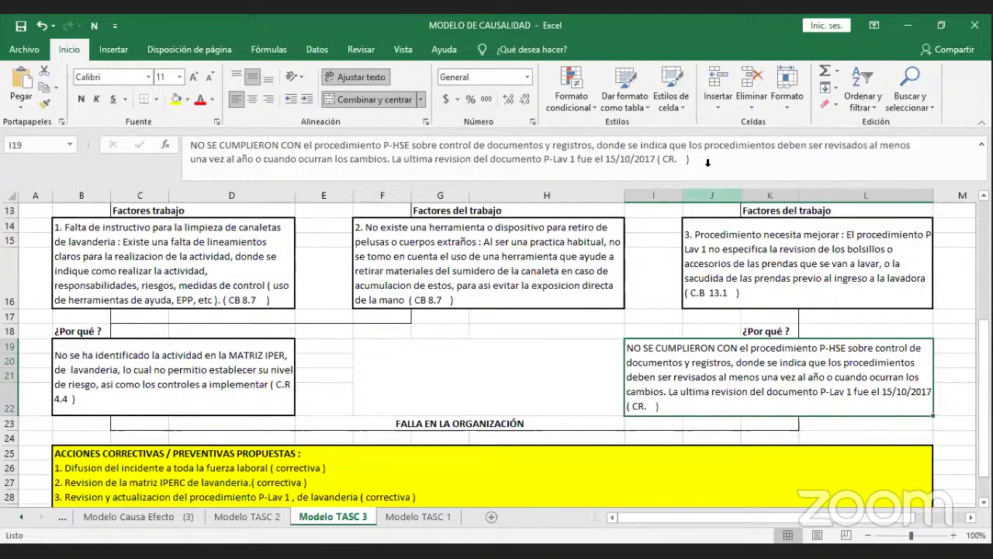
# Check the 'Procedimiento necesita mejorar' job factor in J14, then move to the reason box below.
pyautogui.click(756, 285)
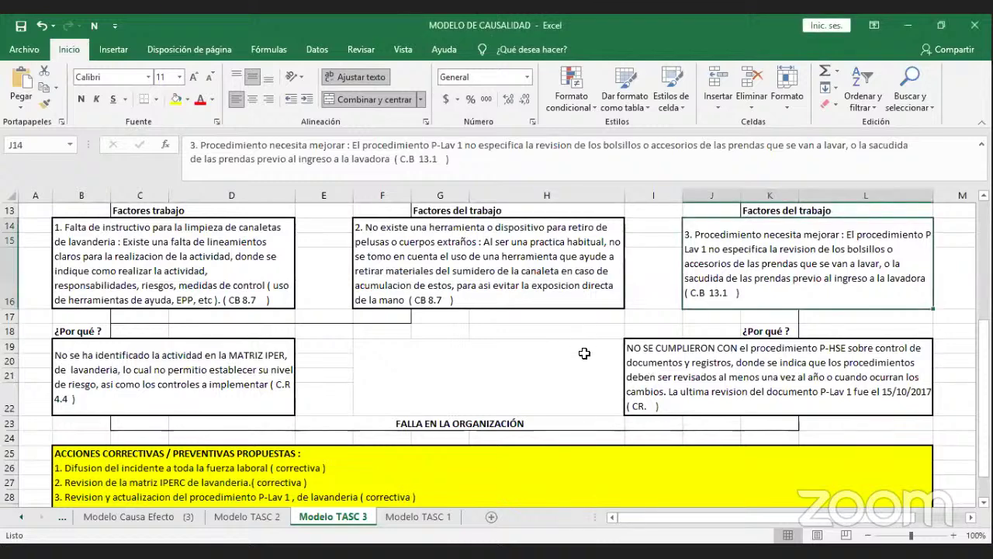
pyautogui.click(621, 369)
# Insert 6 into I19's Por qué explanation so its code reads ( CR. 6 ).
pyautogui.click(648, 365)
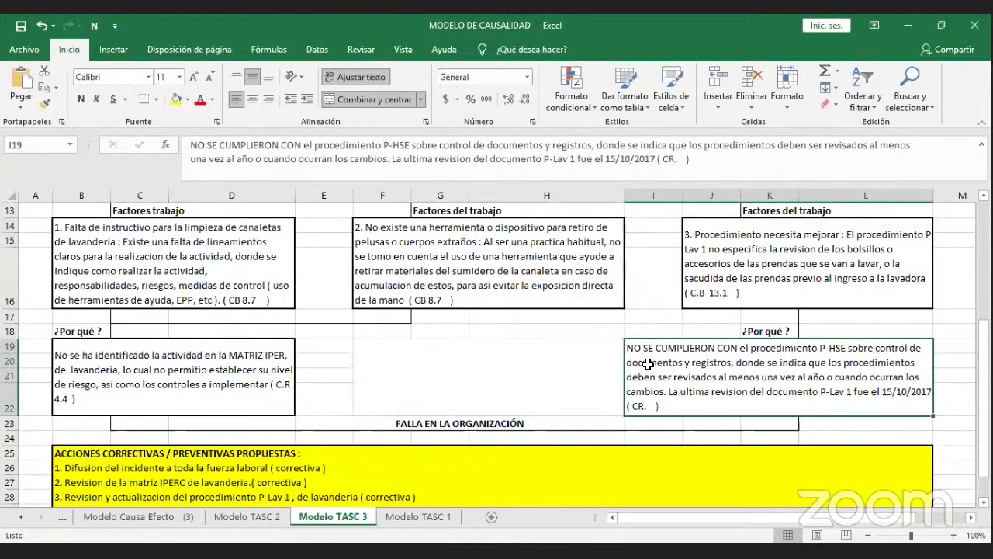
pyautogui.click(679, 164)
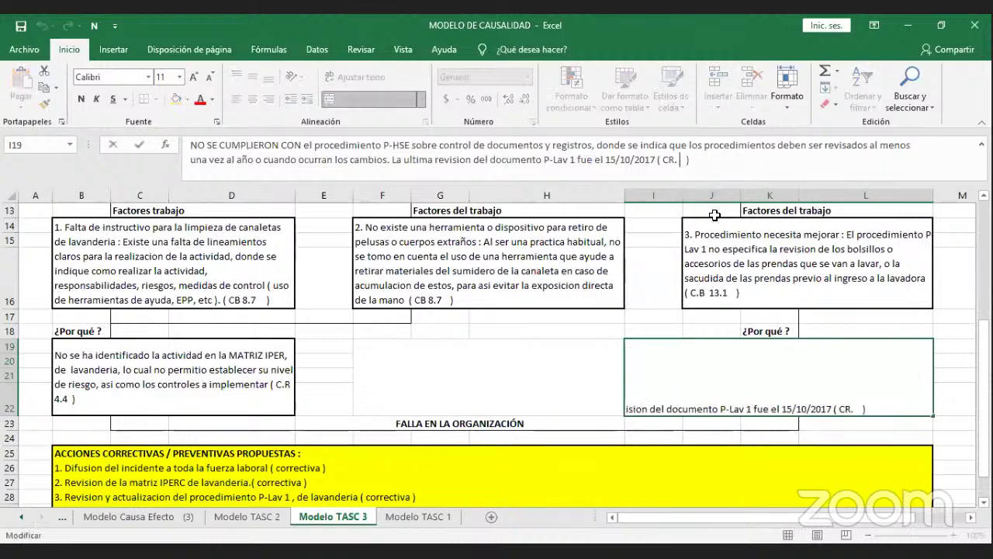
pyautogui.write('6')
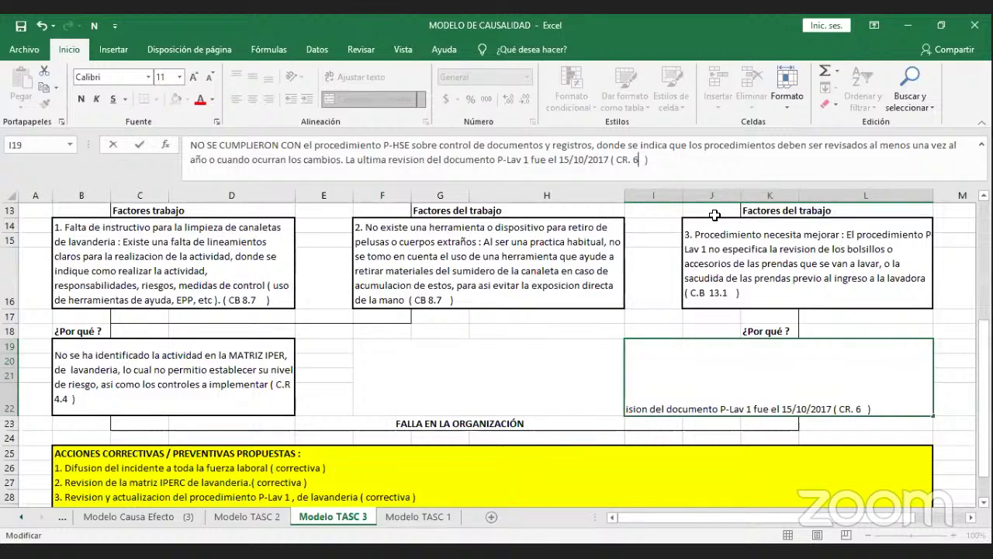
pyautogui.click(580, 370)
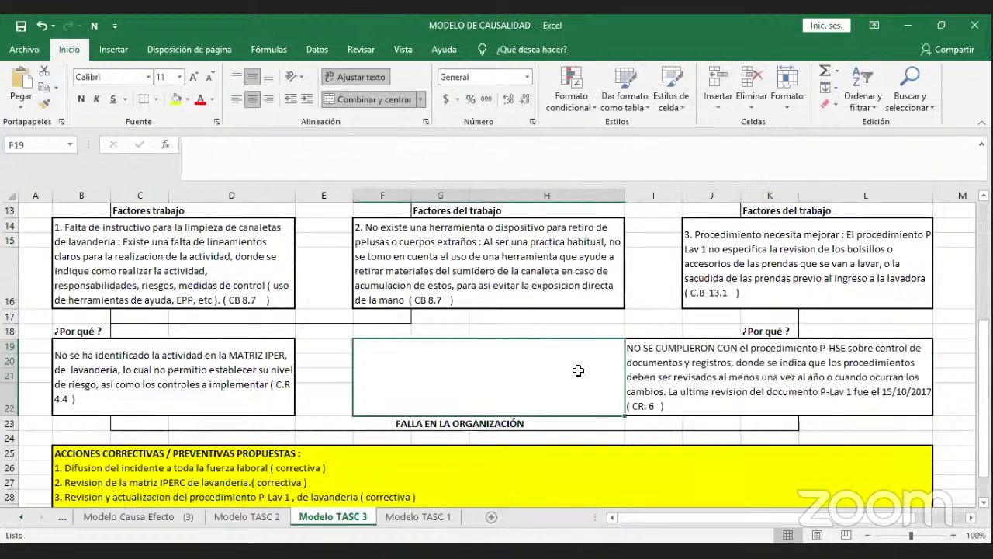
pyautogui.click(679, 380)
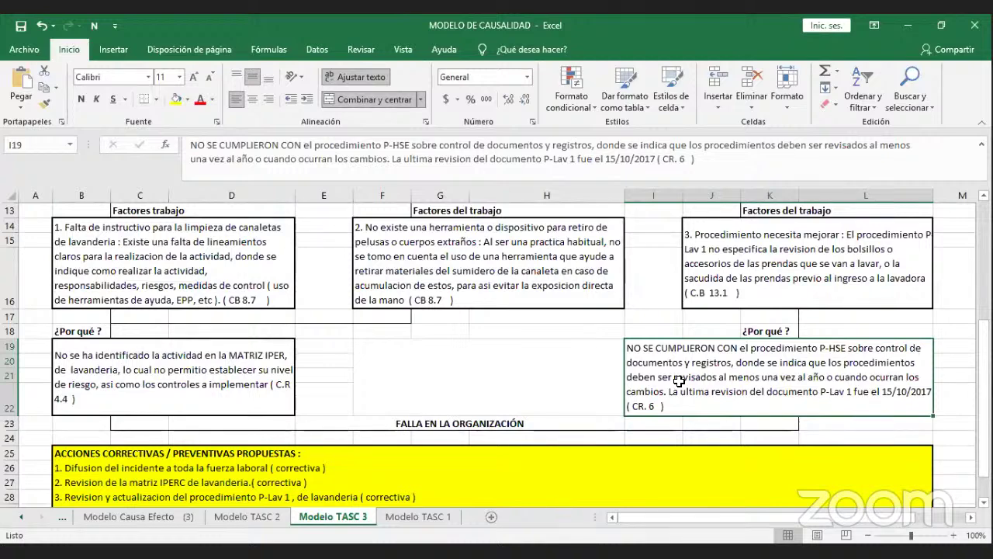
pyautogui.click(608, 370)
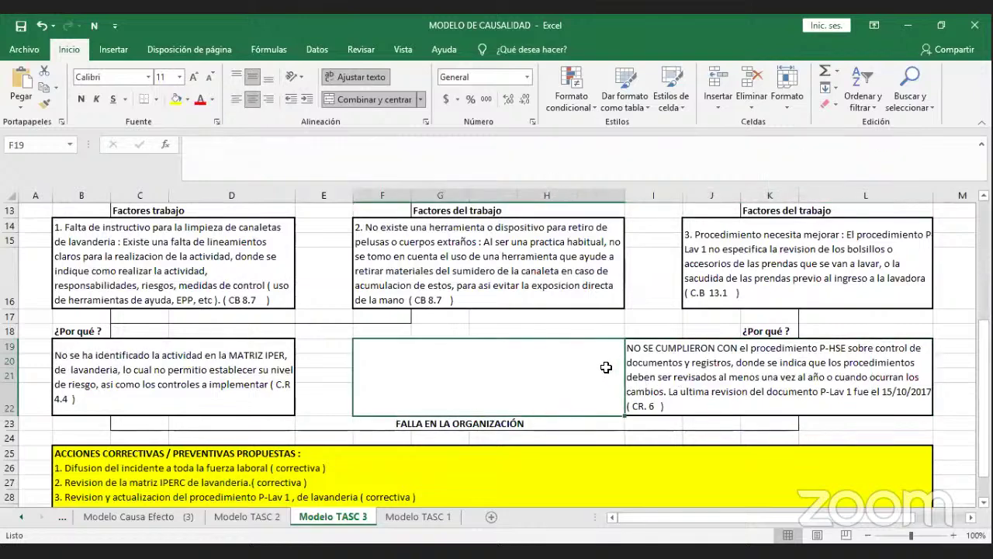
pyautogui.scroll(-1, 591, 363)
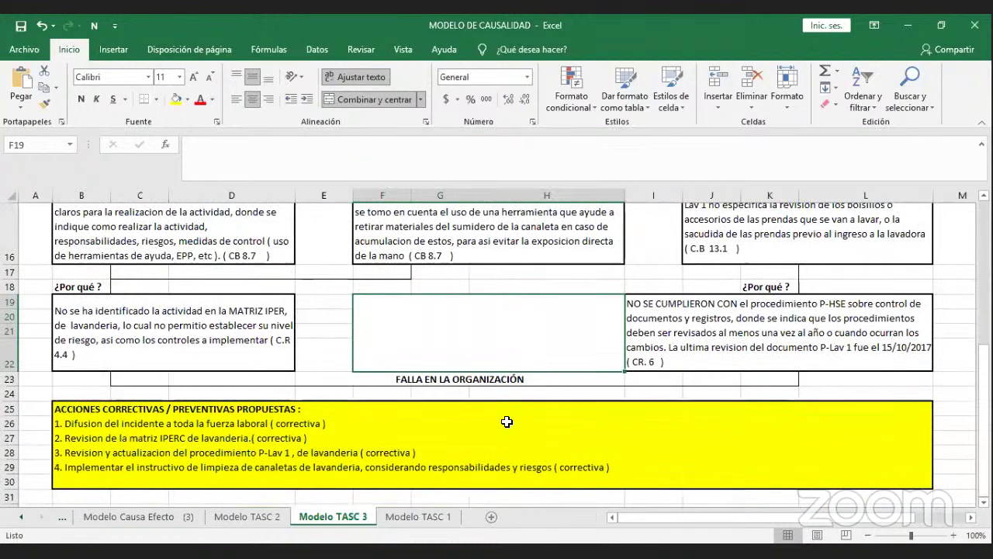
pyautogui.click(504, 424)
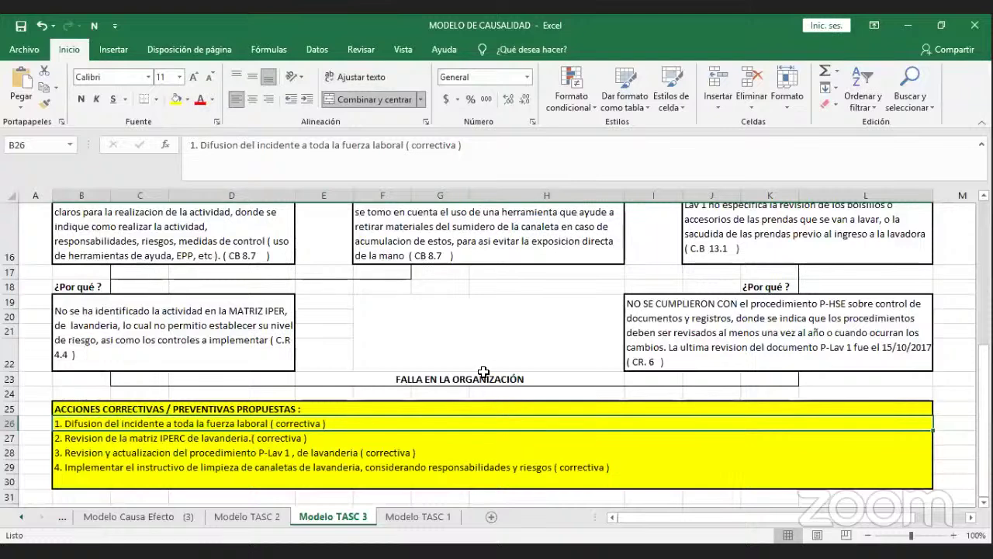
pyautogui.click(387, 436)
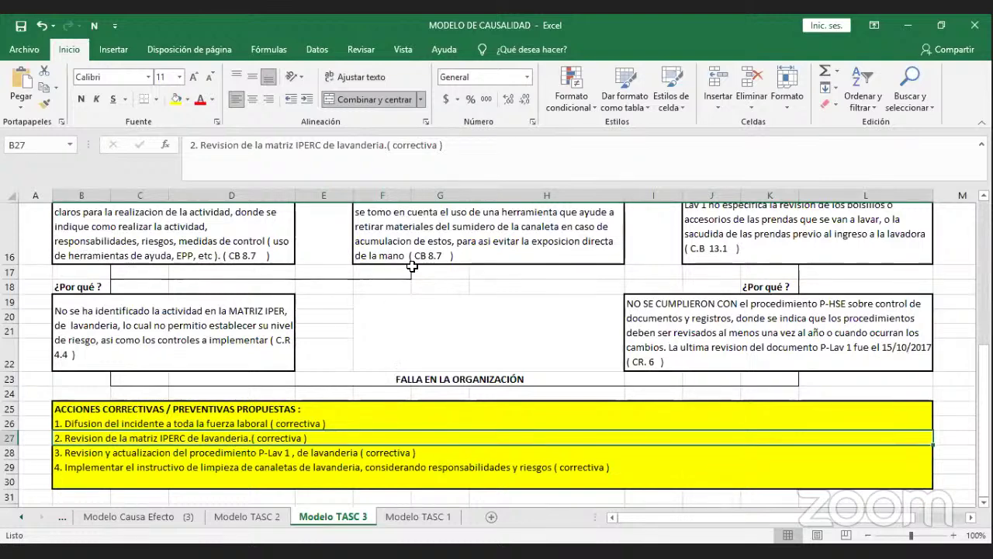
pyautogui.click(419, 455)
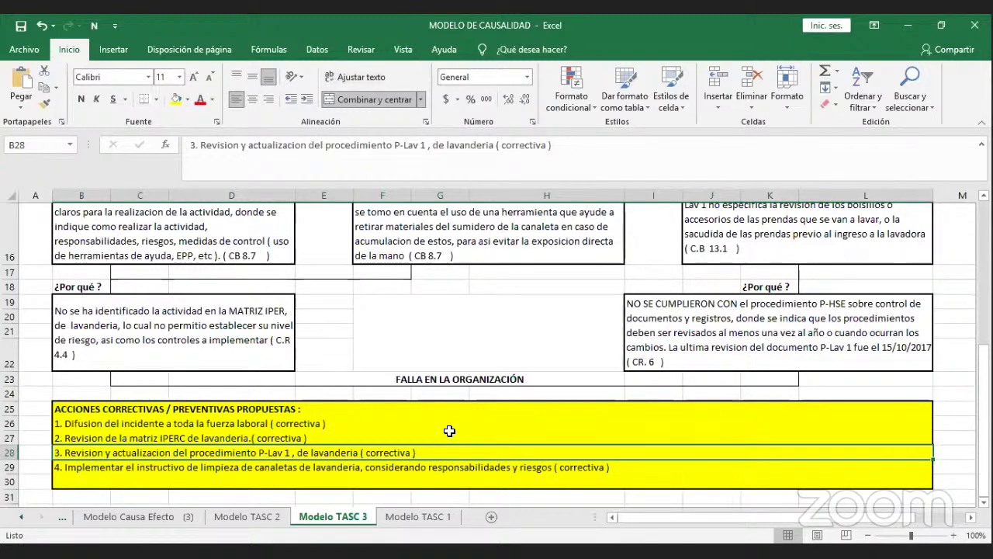
pyautogui.click(443, 466)
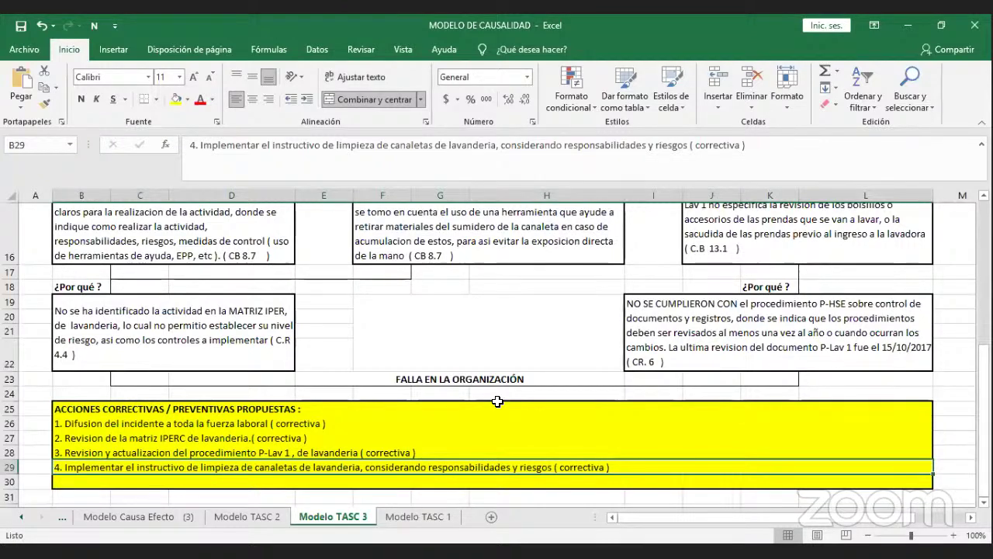
pyautogui.click(501, 326)
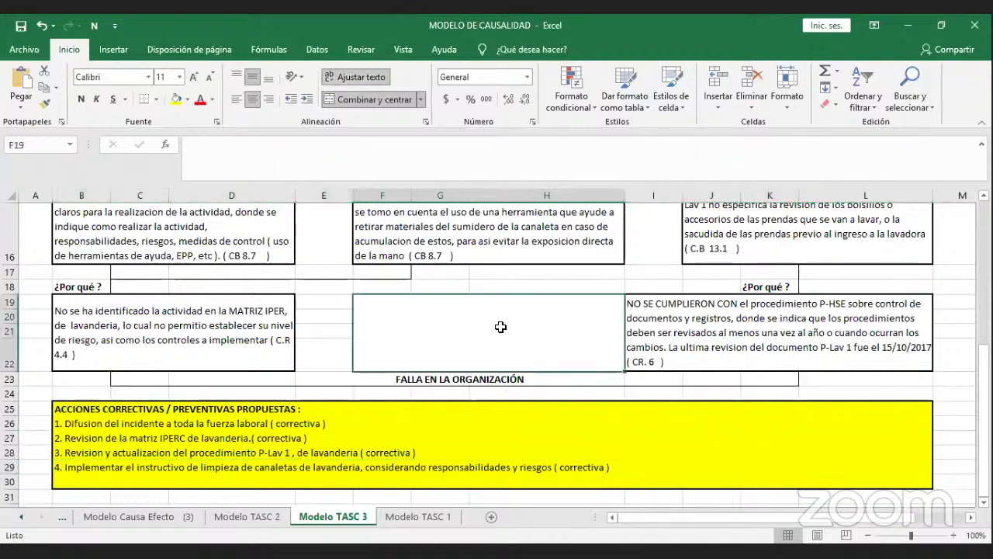
pyautogui.scroll(5, 501, 327)
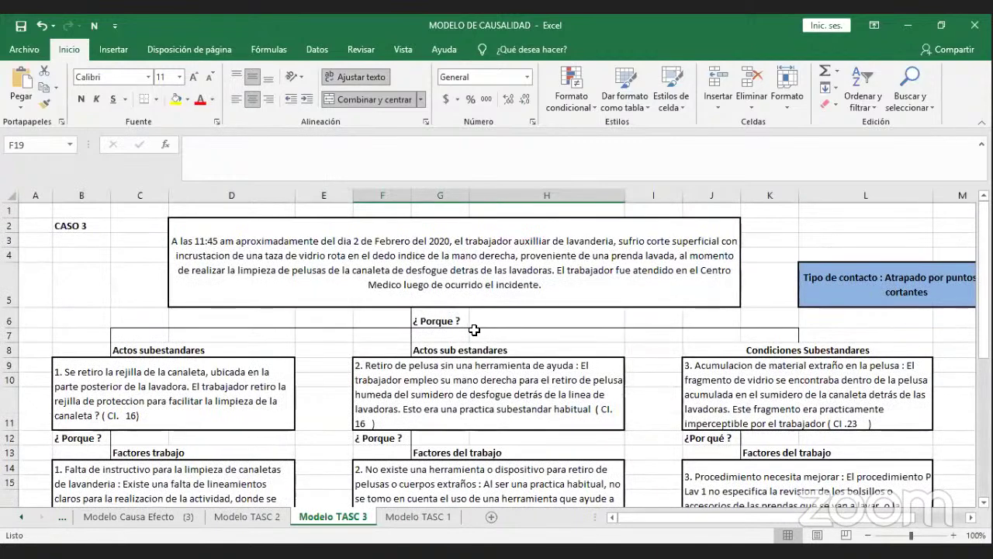
pyautogui.scroll(-1, 473, 328)
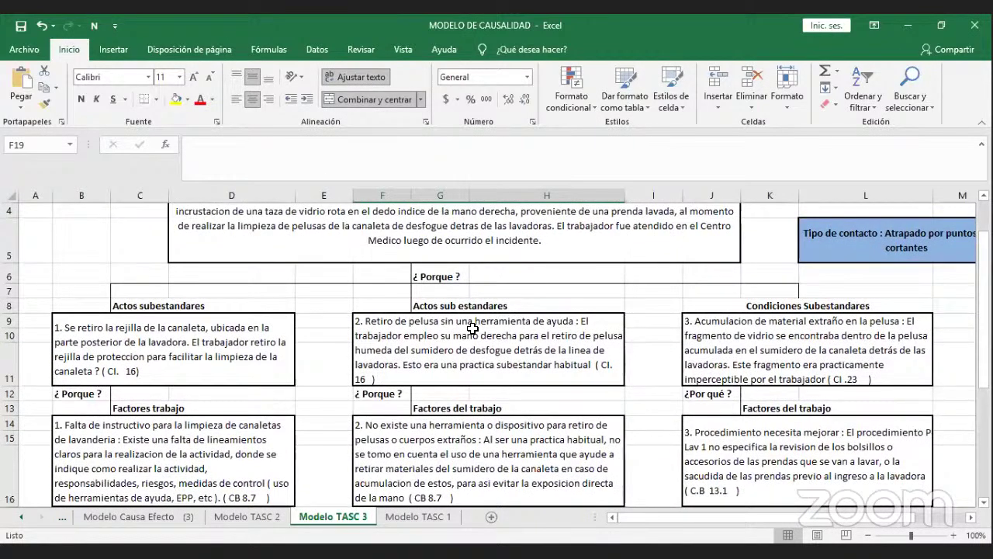
pyautogui.scroll(-1, 472, 328)
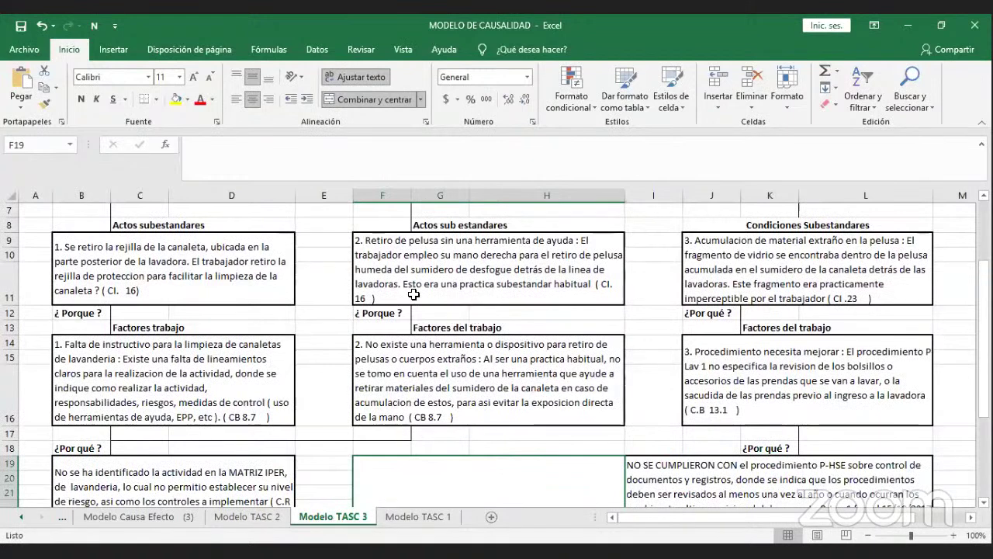
pyautogui.click(262, 239)
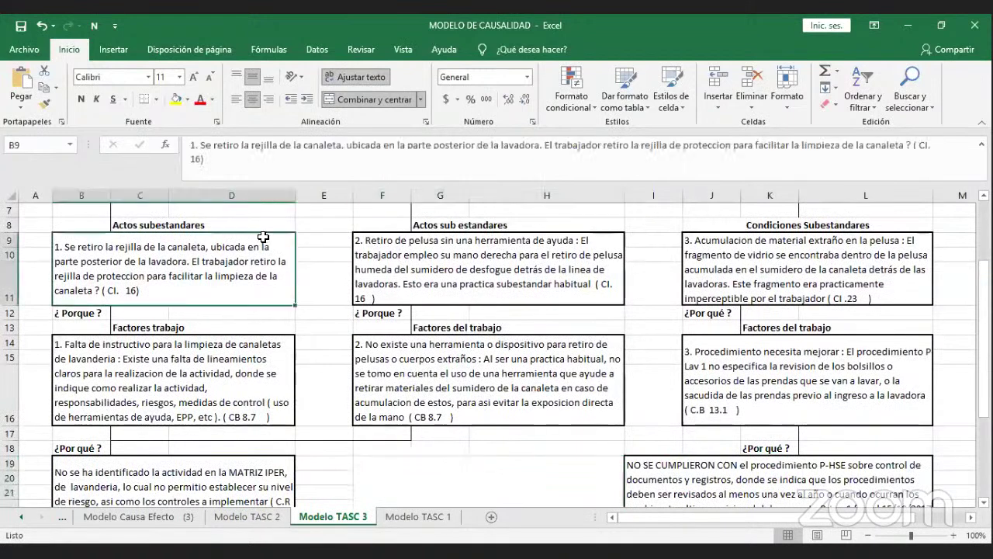
pyautogui.scroll(-2, 261, 244)
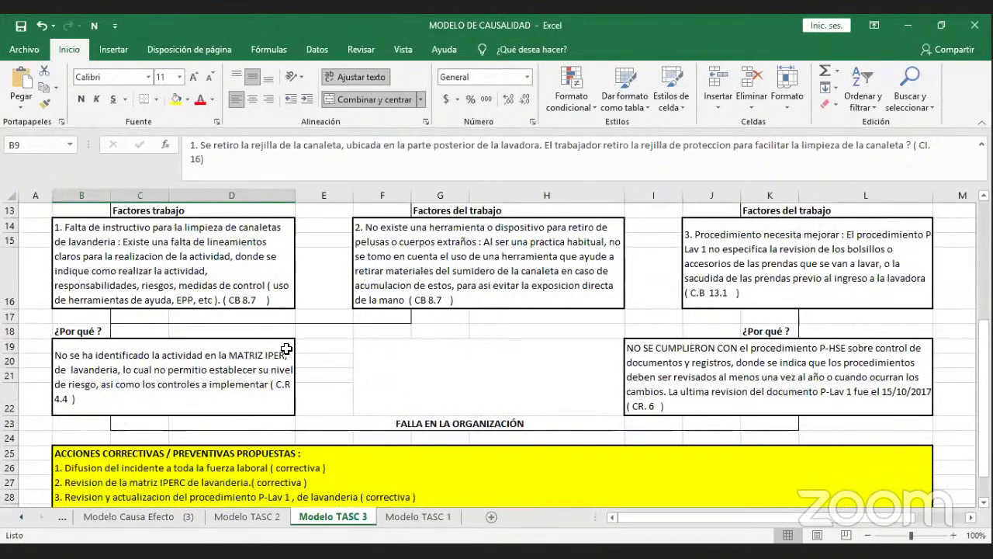
pyautogui.click(283, 347)
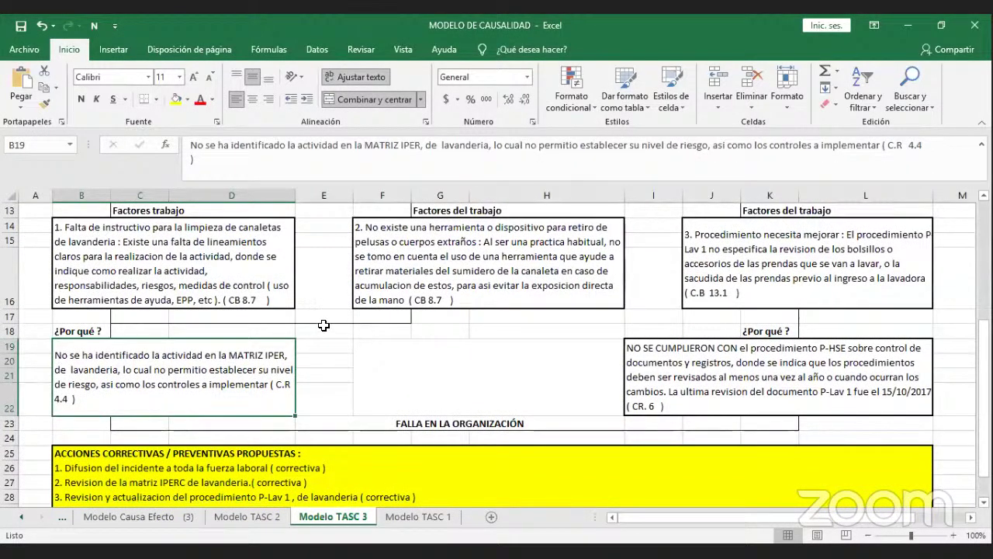
pyautogui.scroll(1, 326, 326)
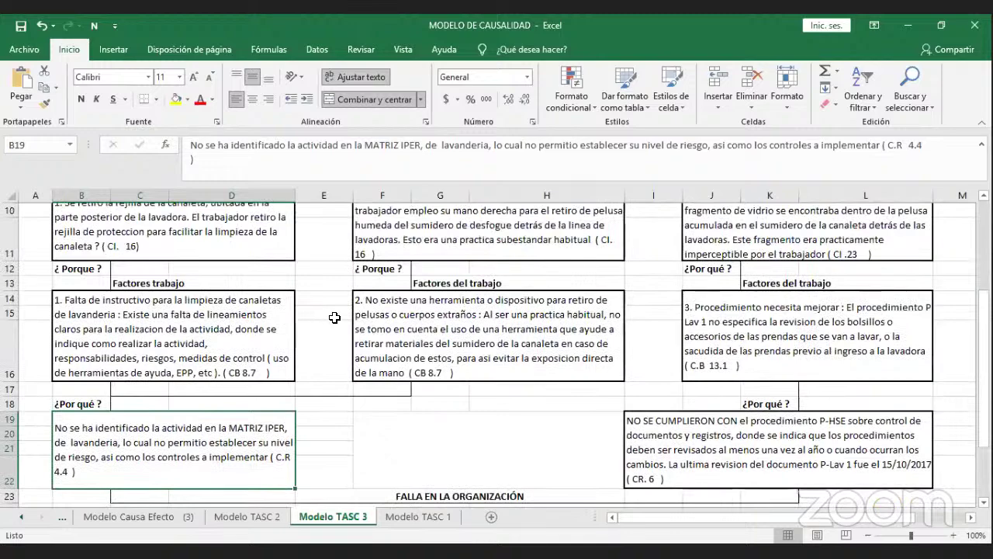
pyautogui.scroll(1, 333, 319)
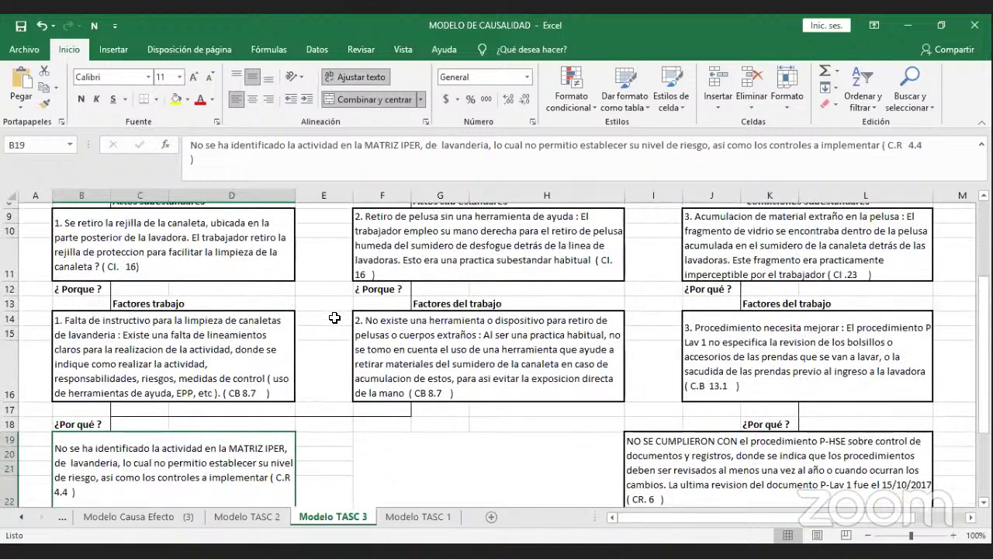
pyautogui.scroll(3, 335, 317)
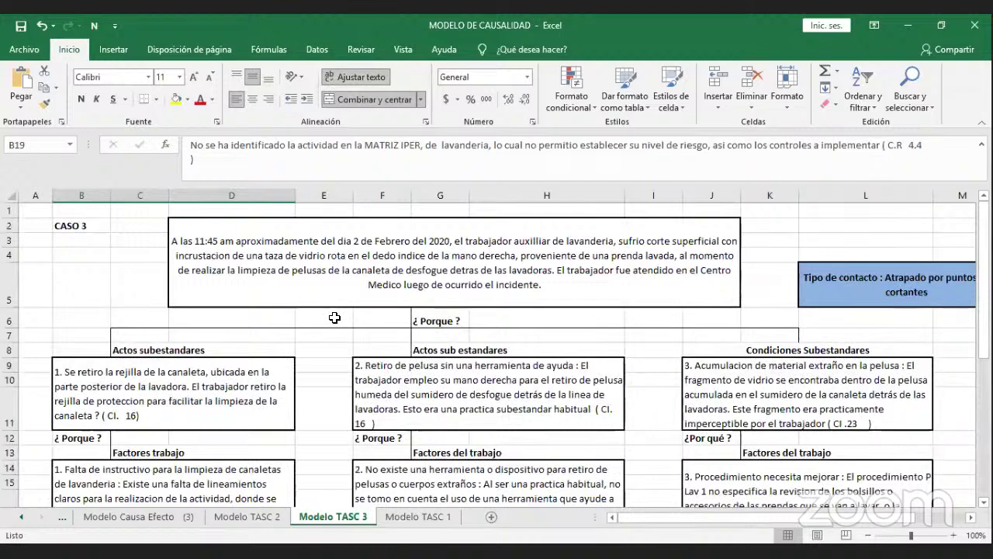
pyautogui.scroll(-2, 334, 318)
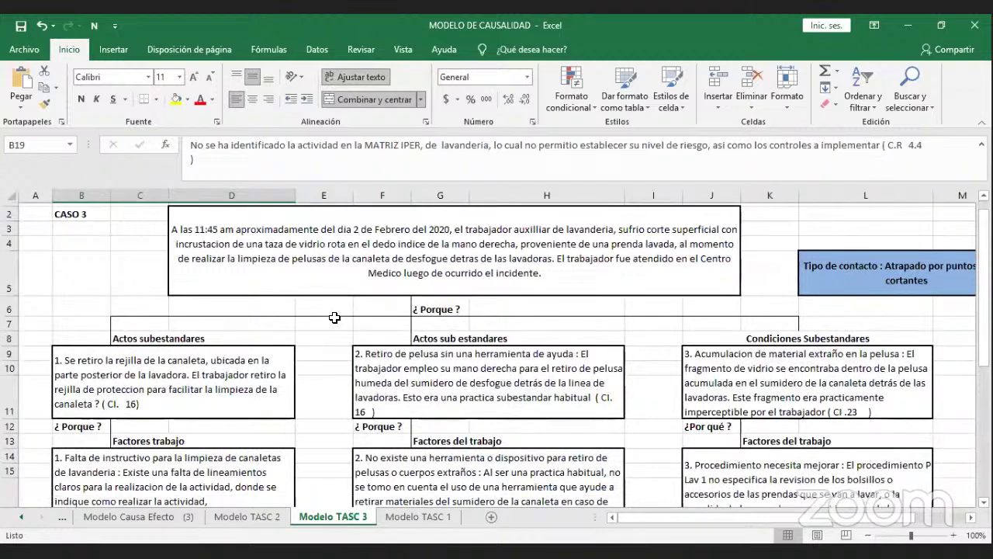
pyautogui.scroll(-2, 335, 317)
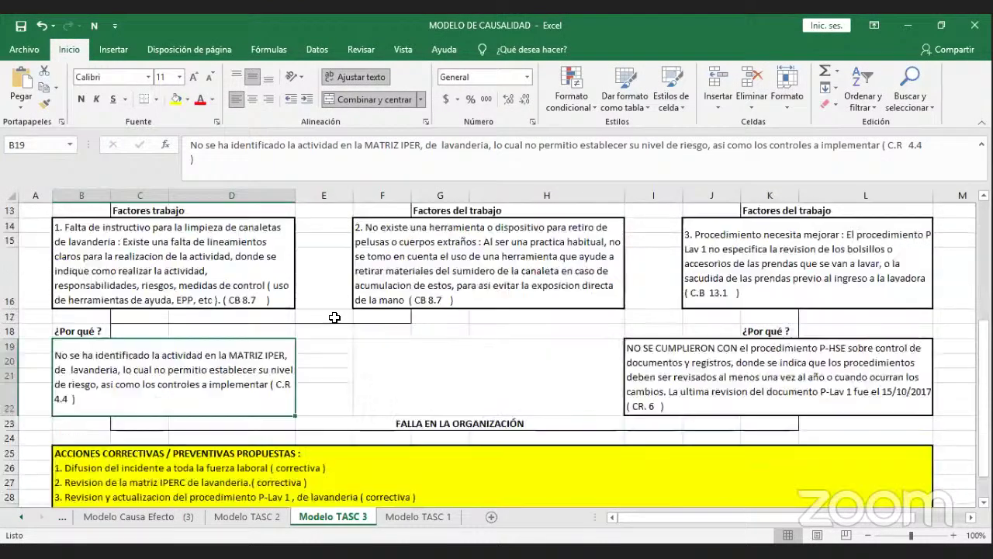
pyautogui.scroll(-1, 334, 318)
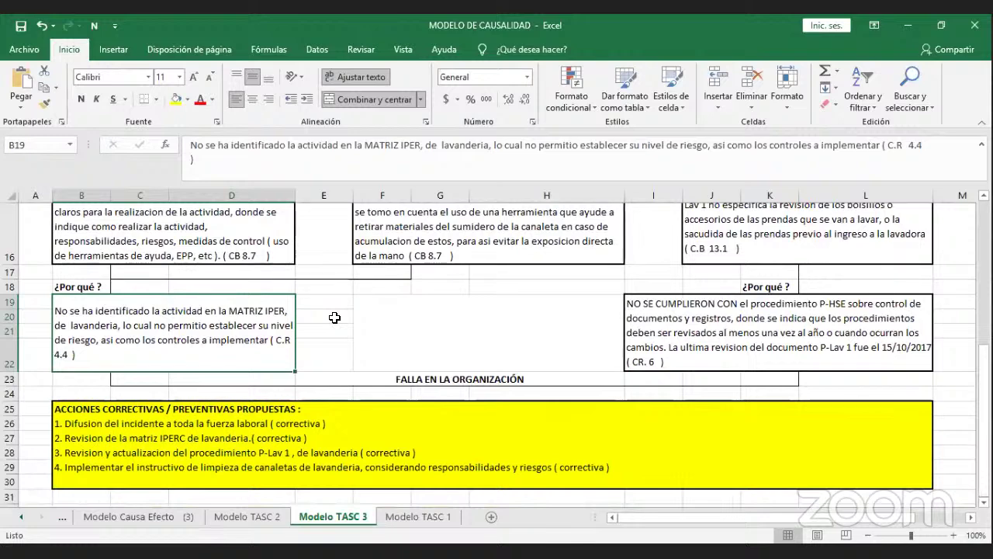
pyautogui.scroll(2, 334, 317)
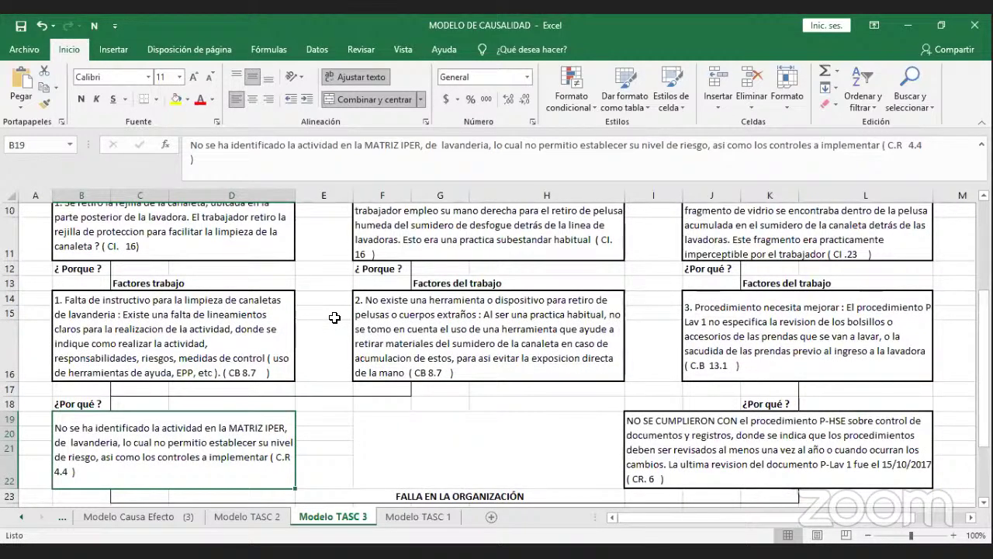
pyautogui.scroll(1, 334, 317)
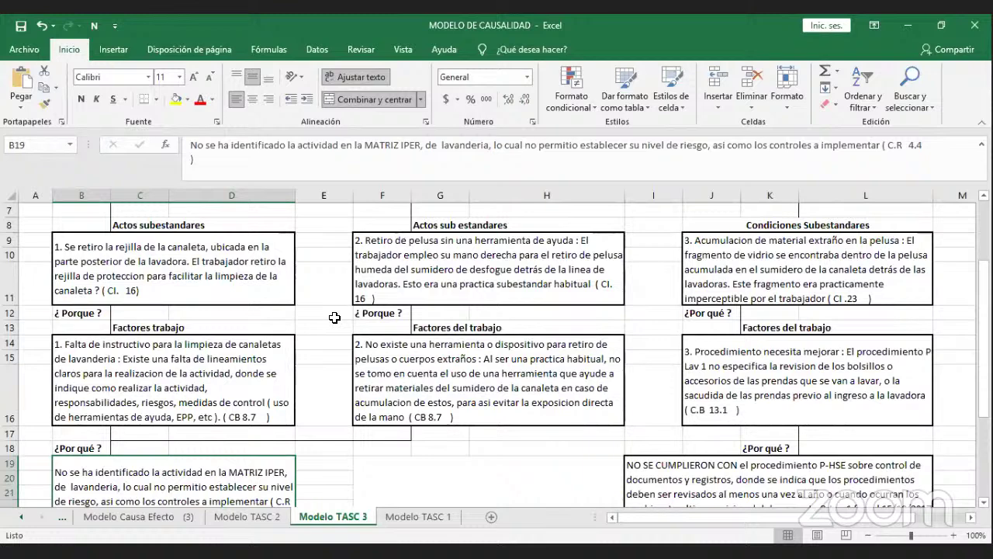
pyautogui.scroll(2, 335, 317)
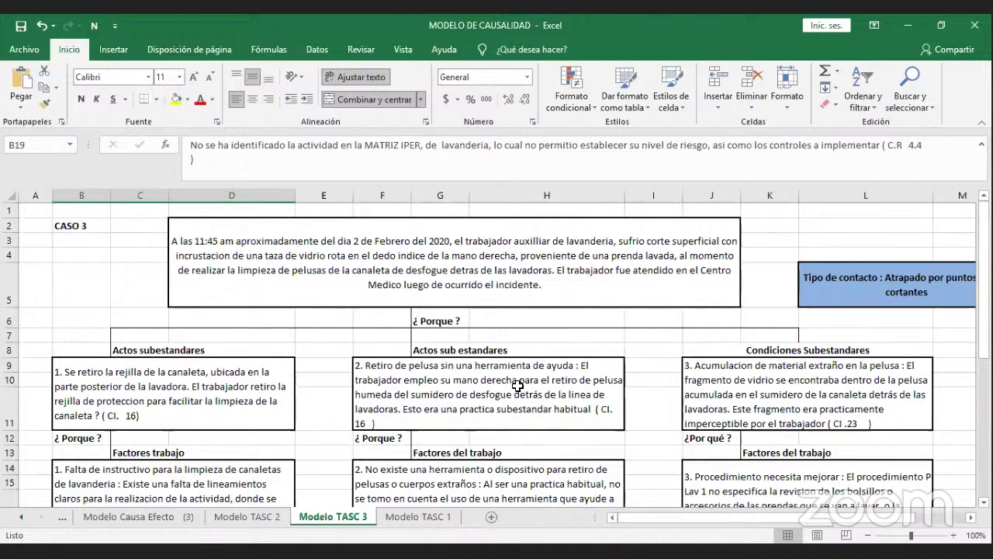
pyautogui.click(719, 350)
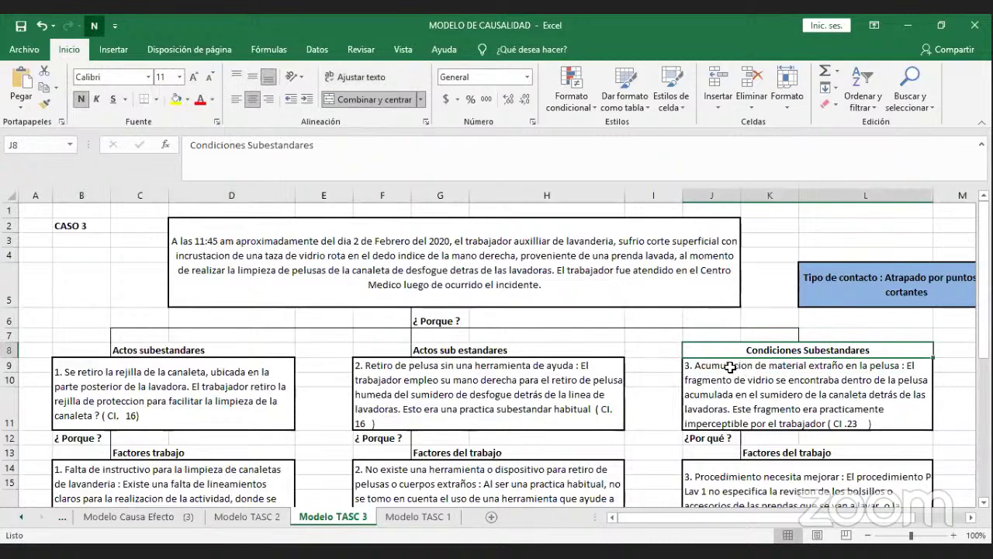
pyautogui.click(732, 374)
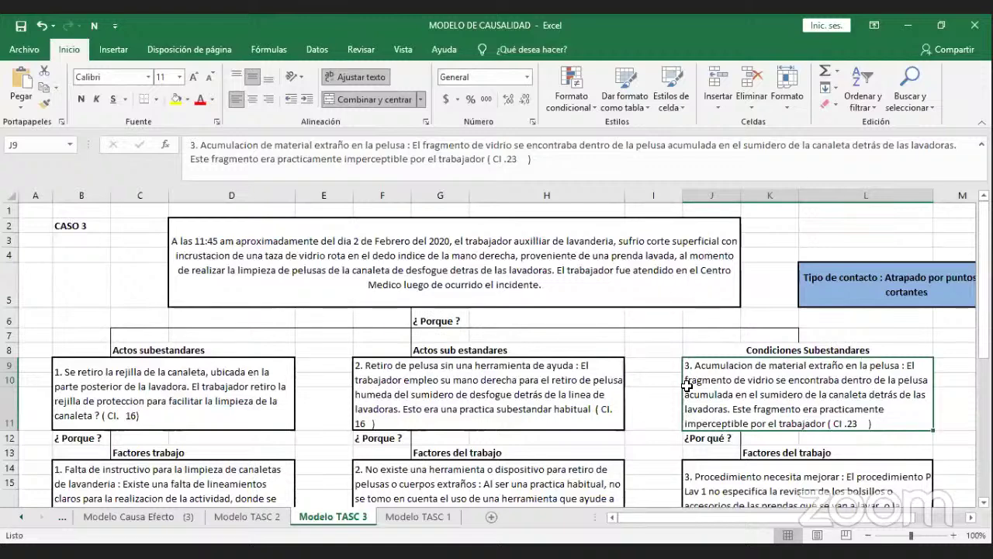
pyautogui.click(653, 362)
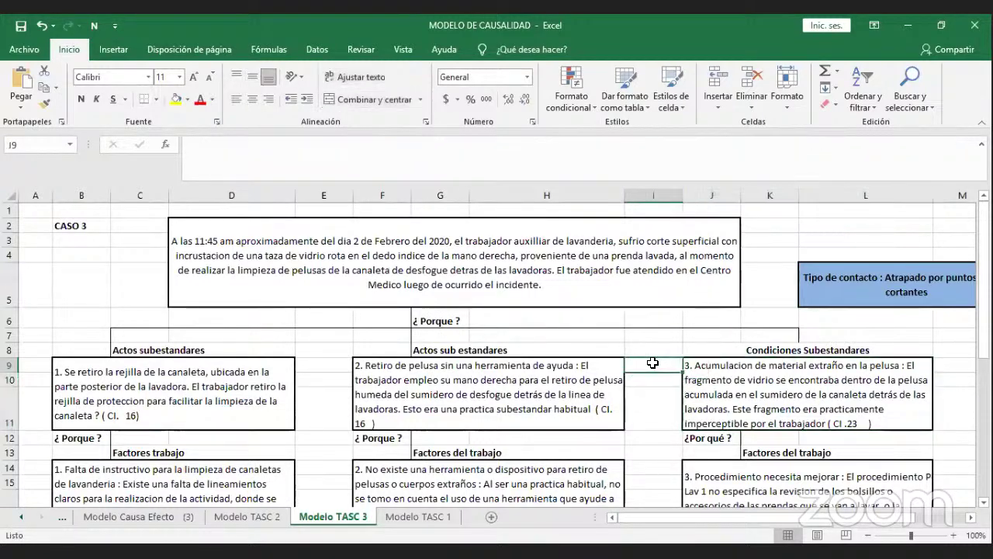
pyautogui.scroll(-1, 647, 362)
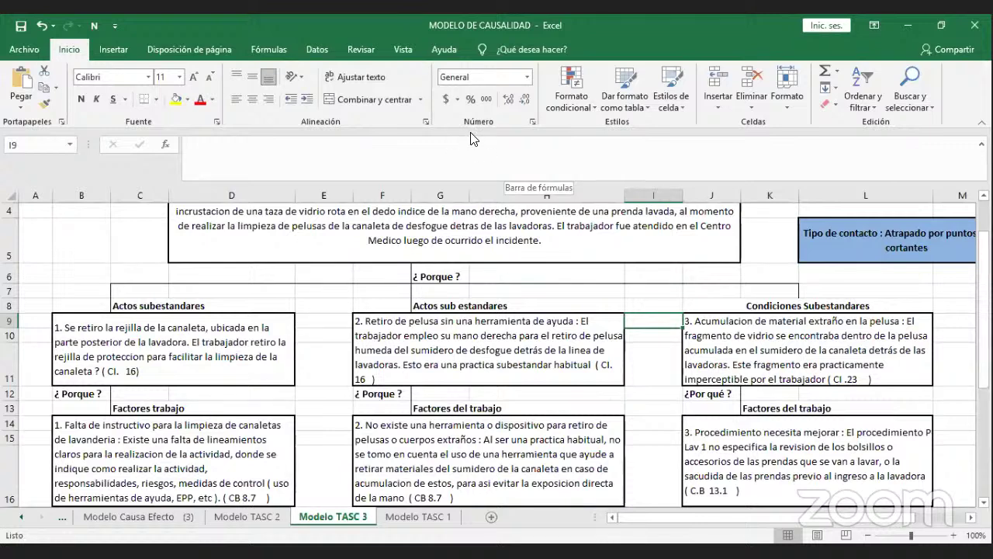
pyautogui.click(557, 337)
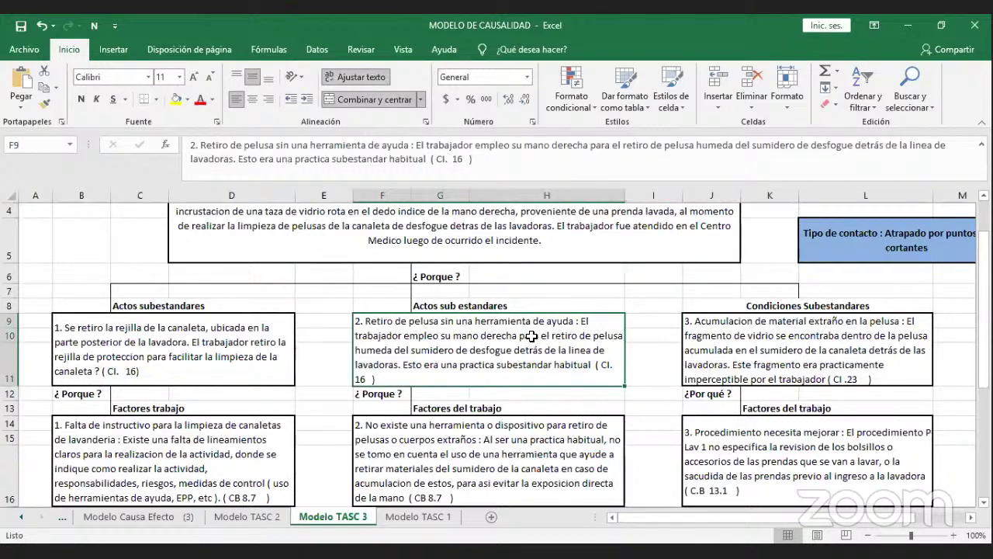
pyautogui.click(697, 338)
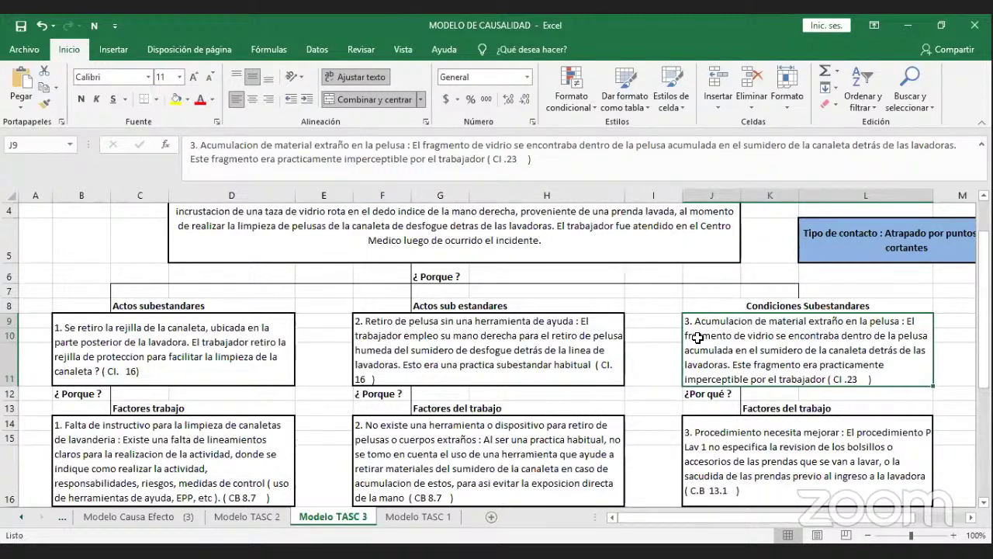
pyautogui.click(658, 316)
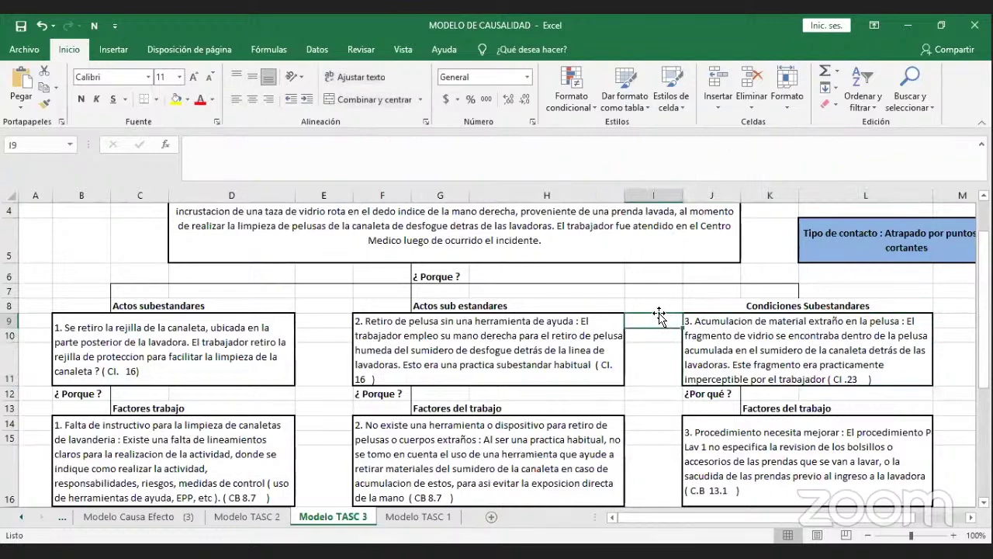
pyautogui.scroll(-1, 658, 316)
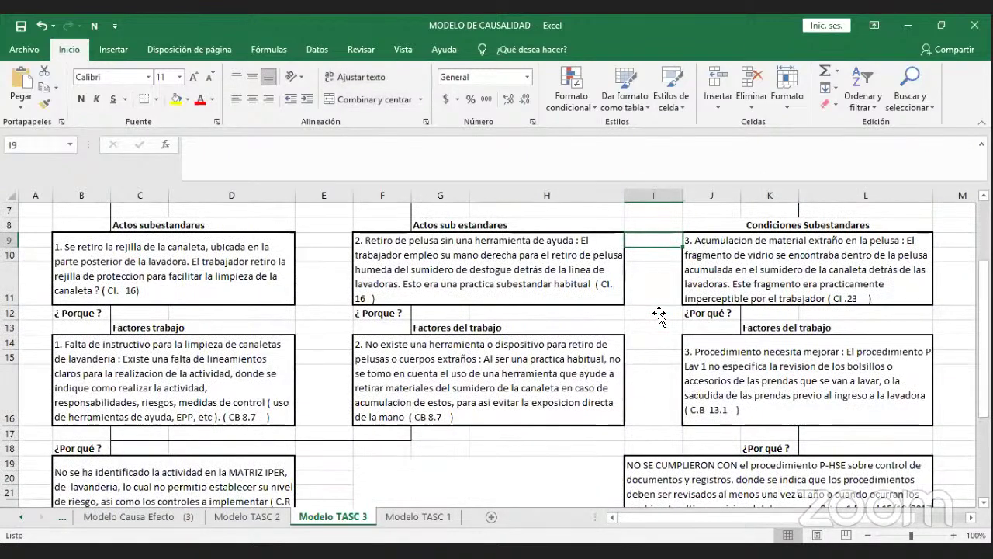
pyautogui.scroll(-1, 658, 315)
pyautogui.scroll(-1, 658, 314)
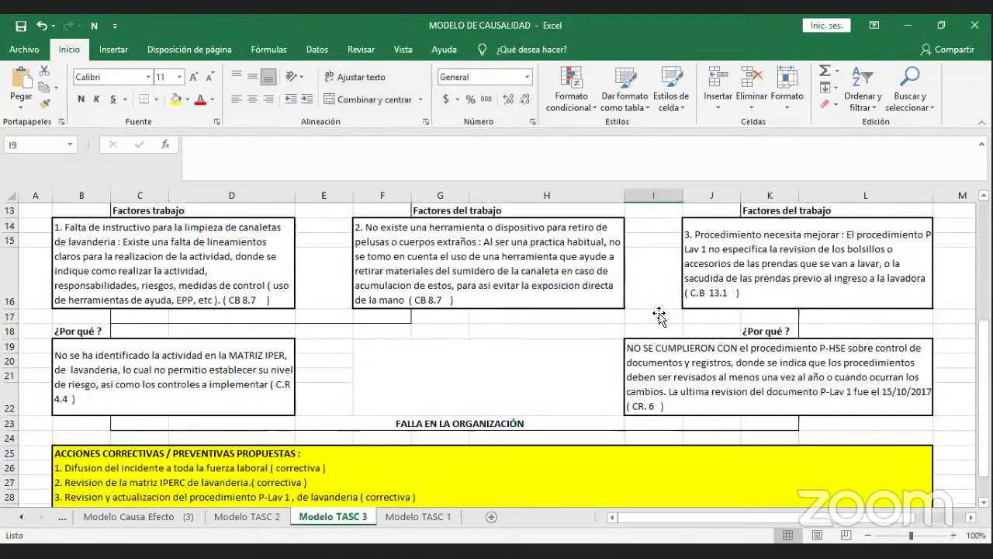
pyautogui.scroll(4, 657, 310)
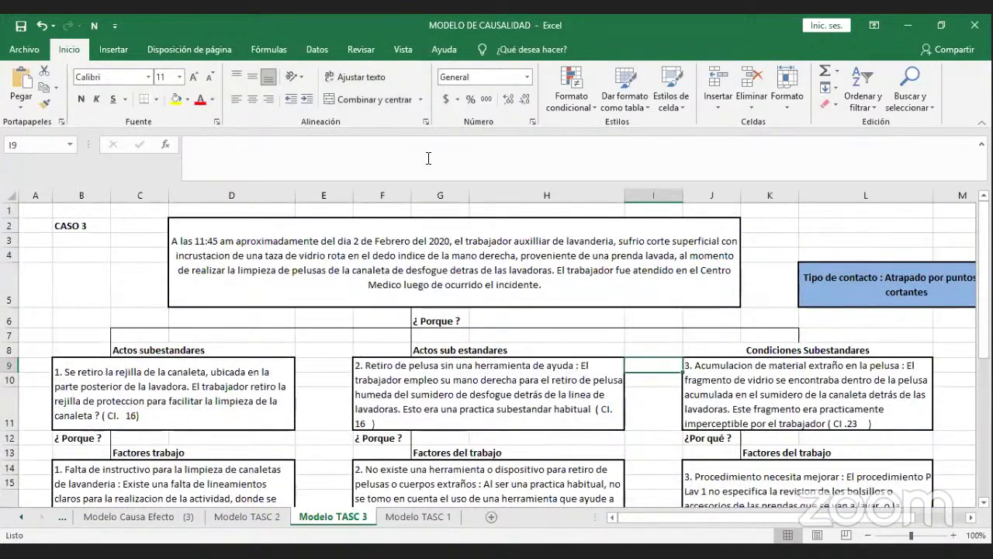
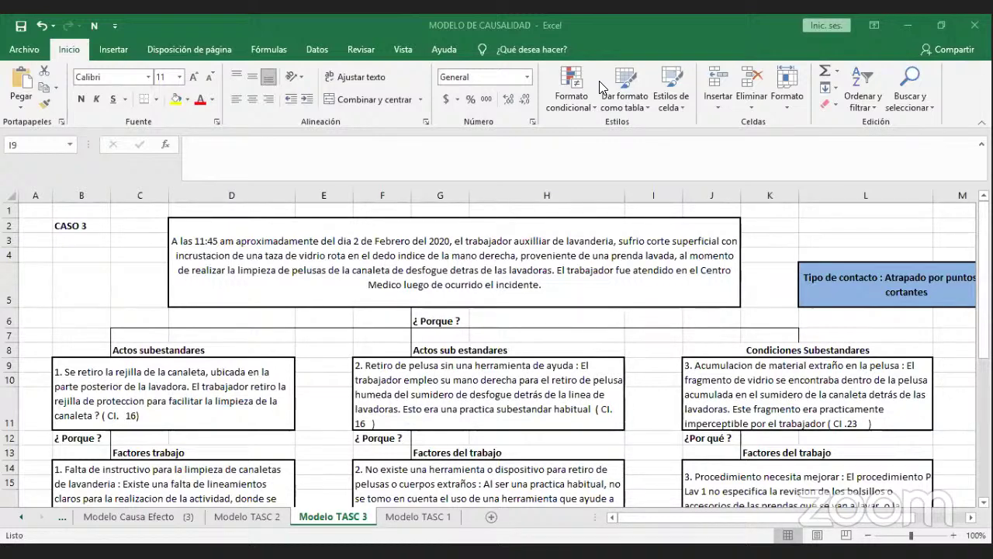
# Switch to the Costo accidentes workbook and scroll down its Ejercicio (2) sheet.
pyautogui.hotkey('alt', 'Tab')
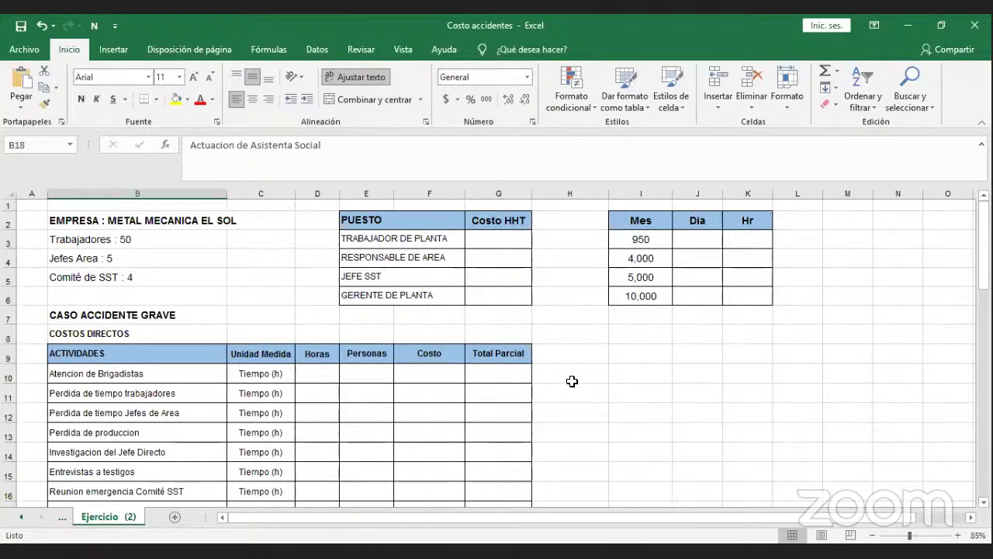
pyautogui.scroll(-3, 571, 381)
pyautogui.scroll(3, 571, 381)
pyautogui.click(173, 307)
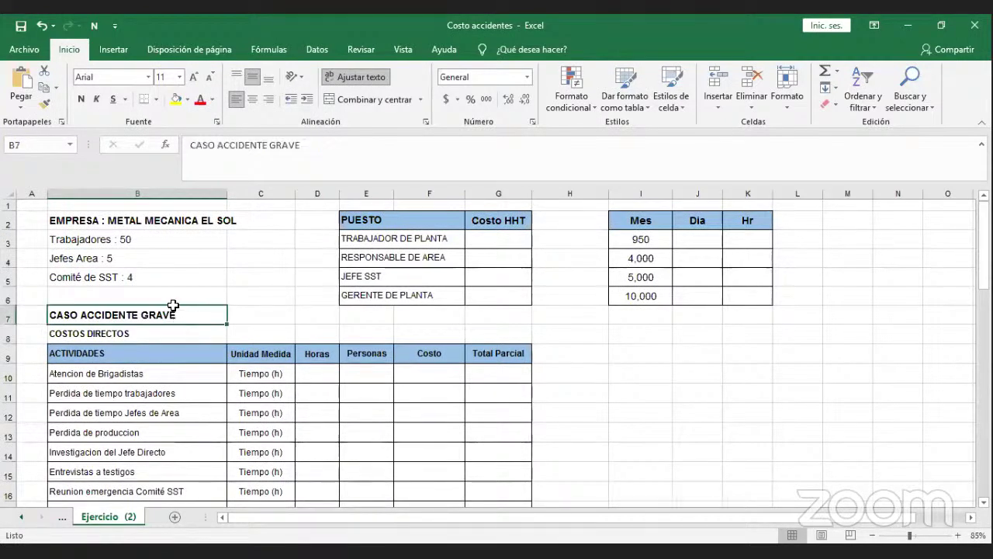
pyautogui.click(180, 217)
pyautogui.click(167, 243)
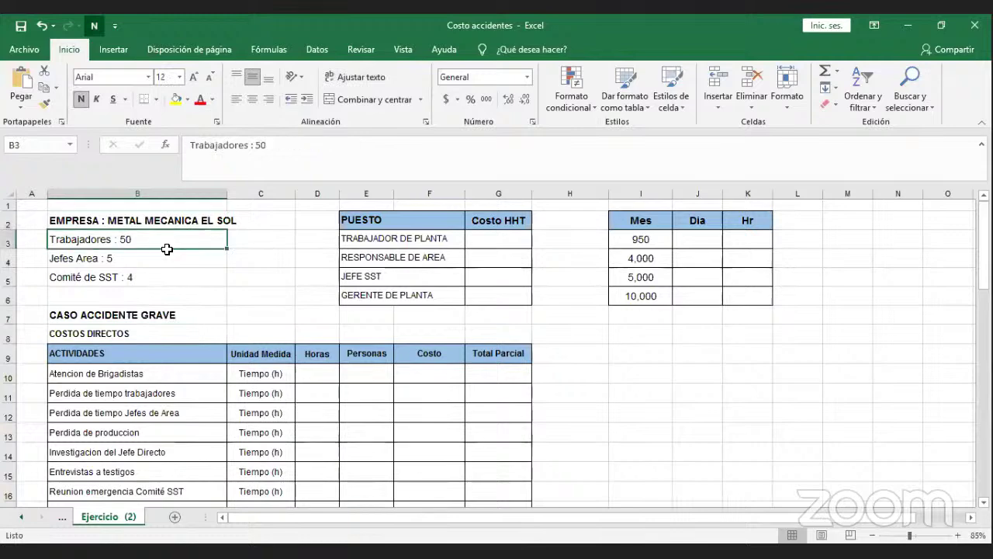
pyautogui.click(162, 260)
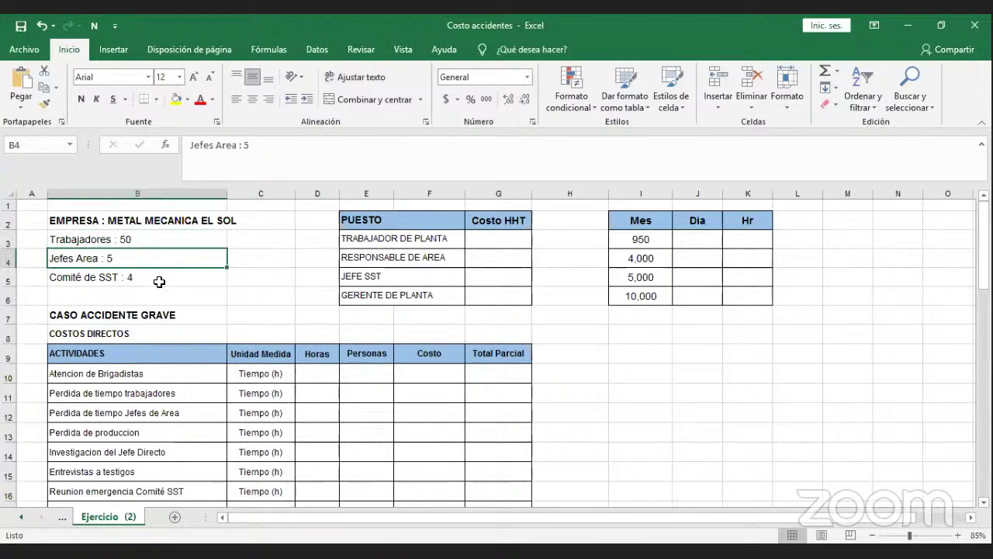
pyautogui.click(159, 282)
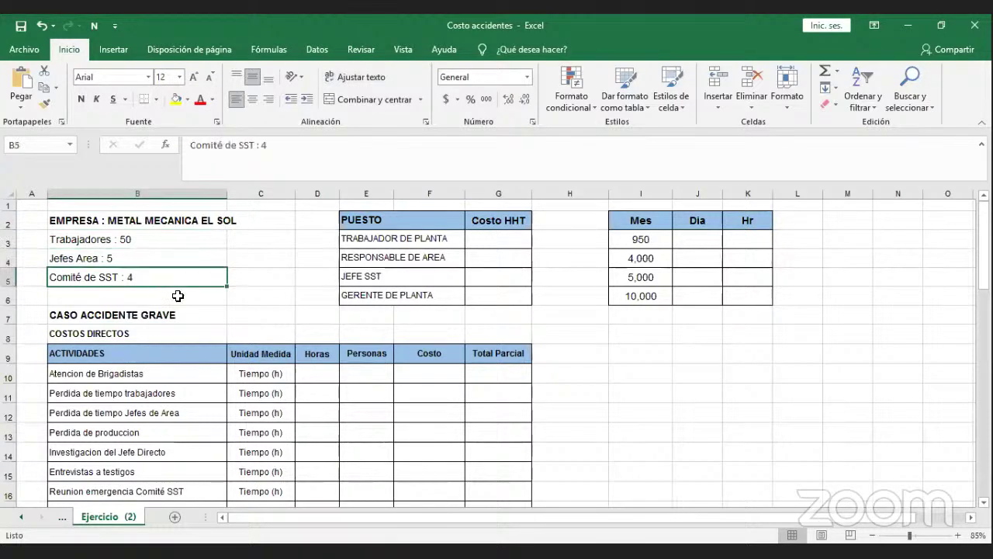
pyautogui.click(191, 371)
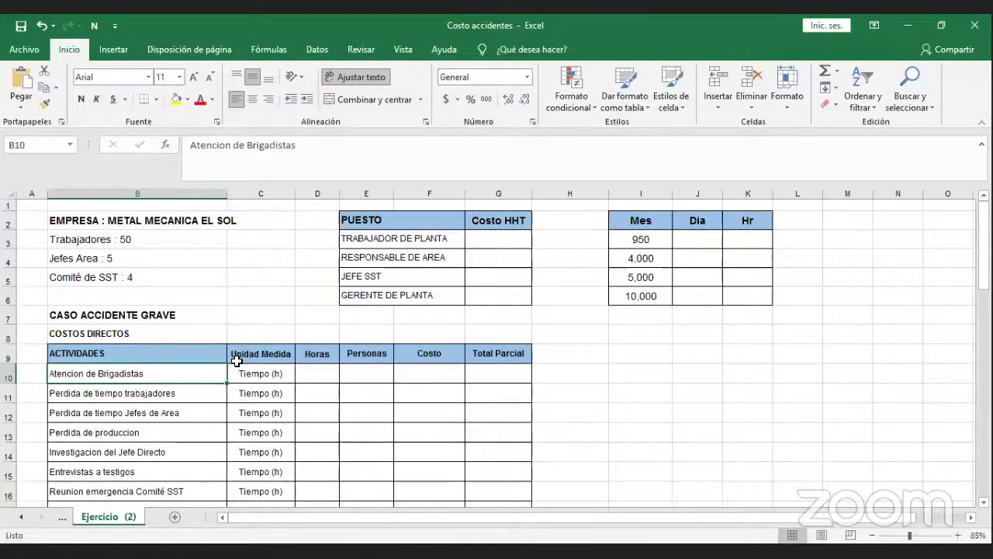
pyautogui.scroll(-1, 236, 361)
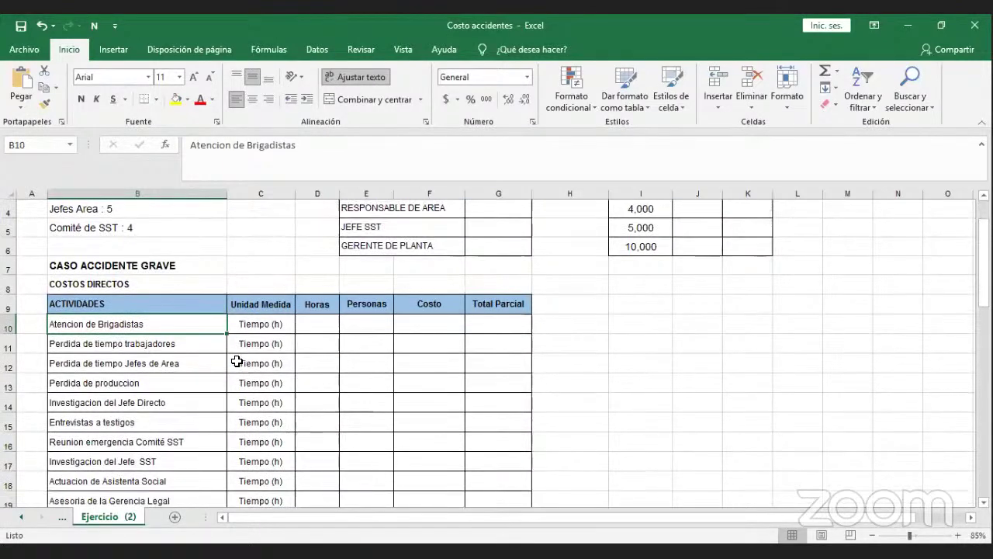
pyautogui.scroll(-1, 237, 360)
pyautogui.scroll(-1, 236, 361)
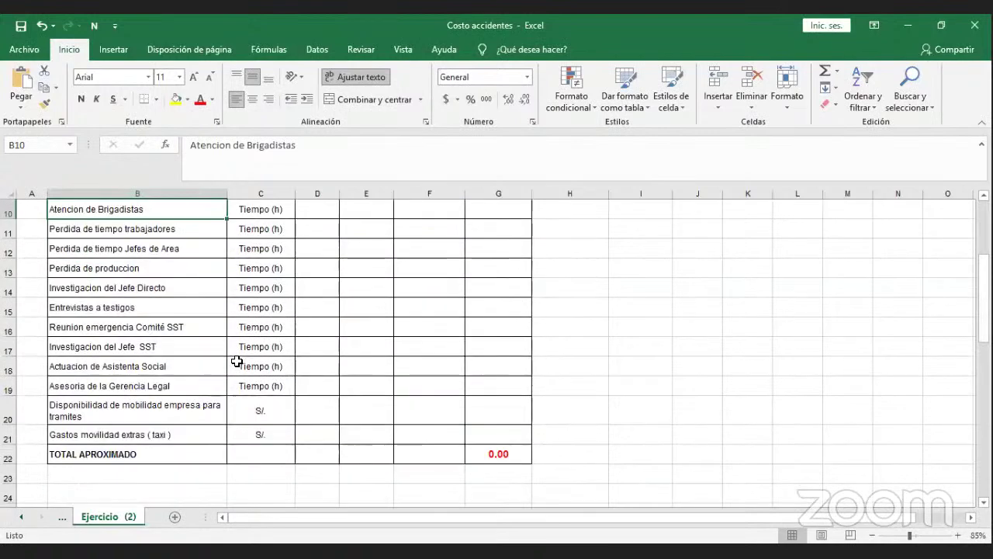
pyautogui.scroll(2, 237, 360)
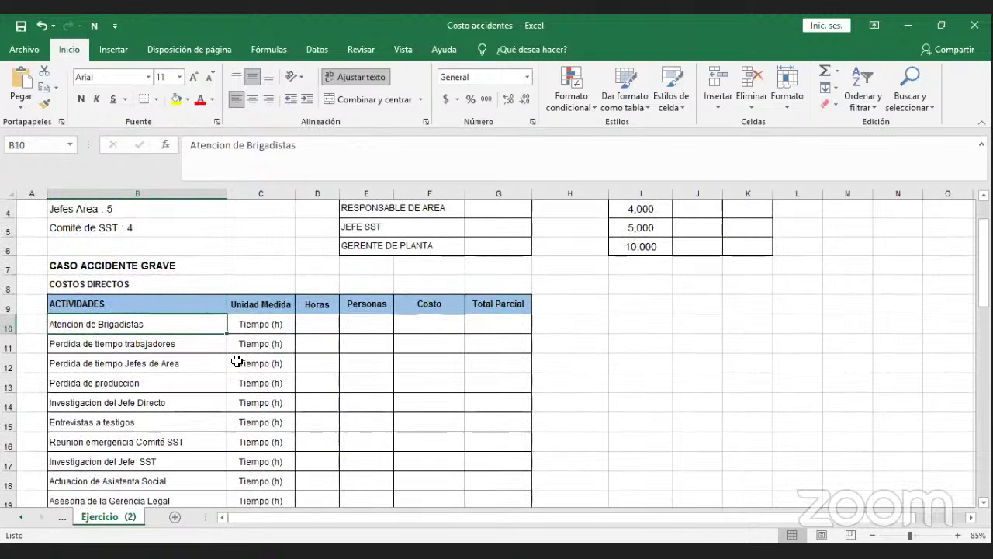
pyautogui.scroll(1, 236, 361)
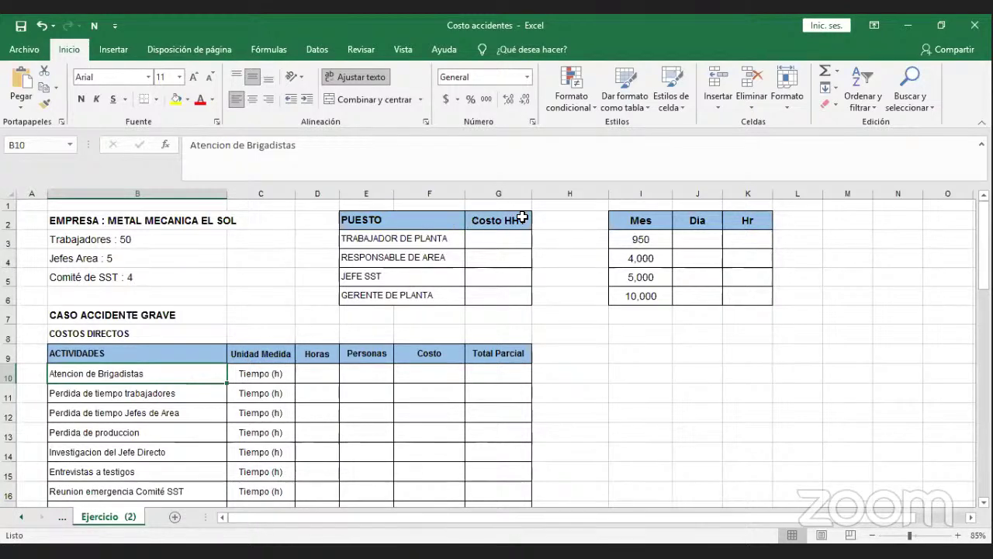
pyautogui.click(435, 218)
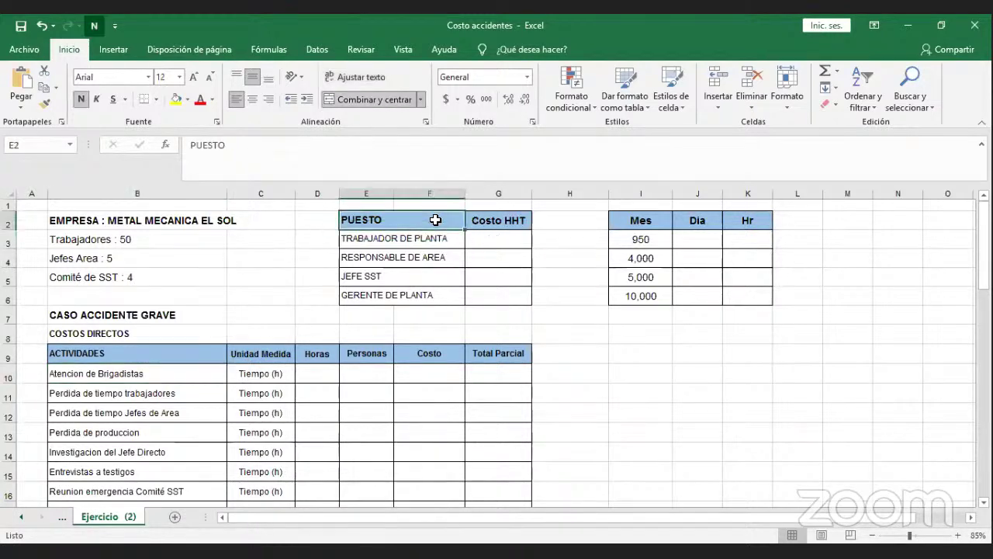
pyautogui.click(492, 225)
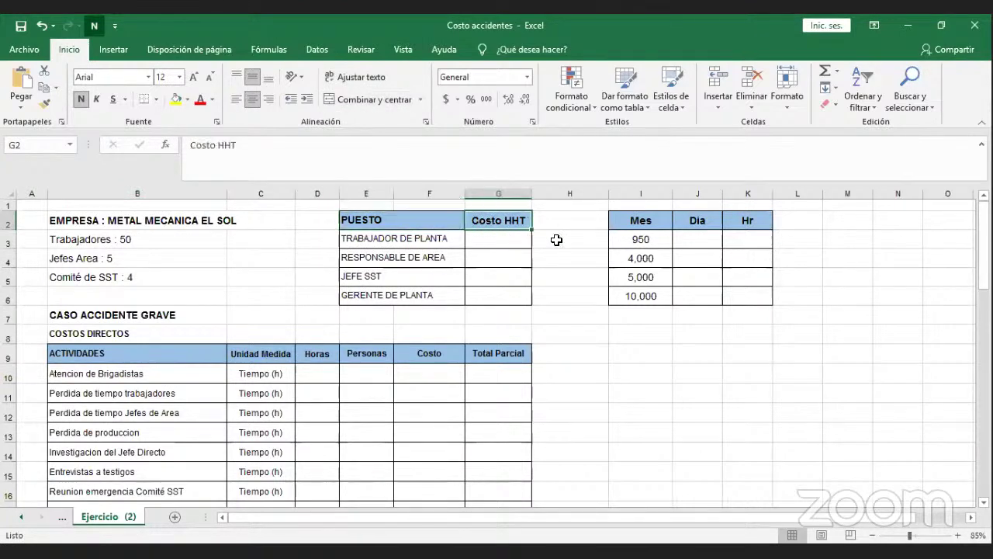
pyautogui.click(640, 225)
pyautogui.click(648, 240)
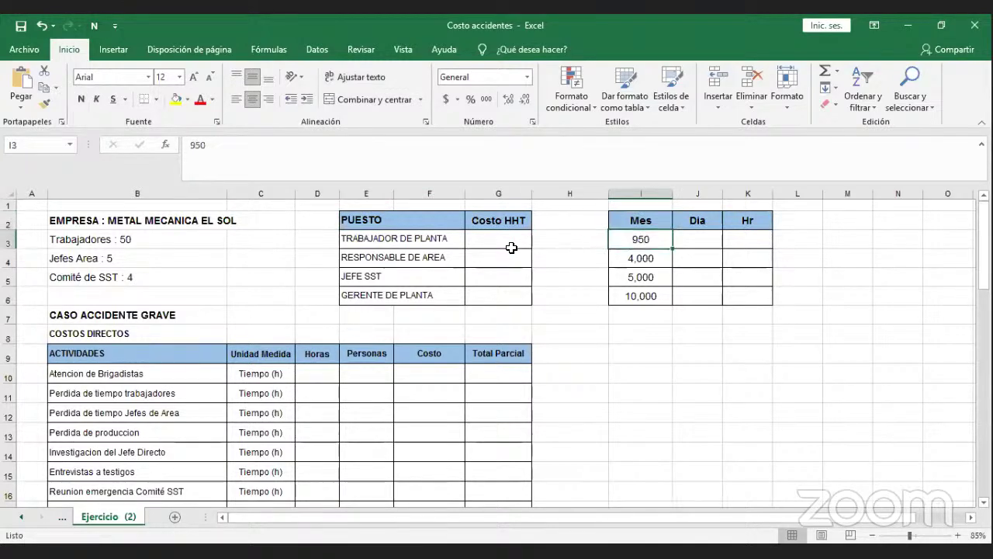
pyautogui.click(367, 237)
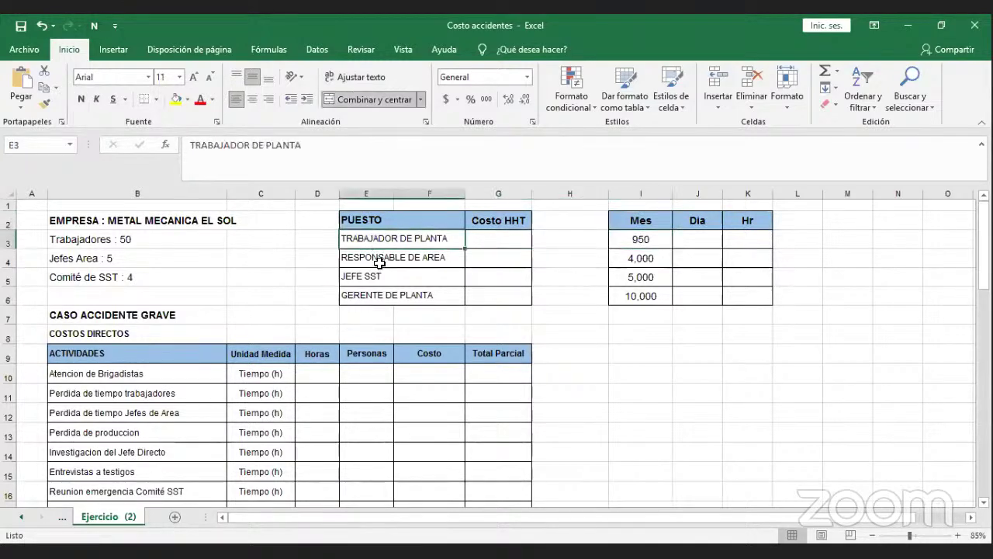
pyautogui.click(377, 259)
pyautogui.click(628, 260)
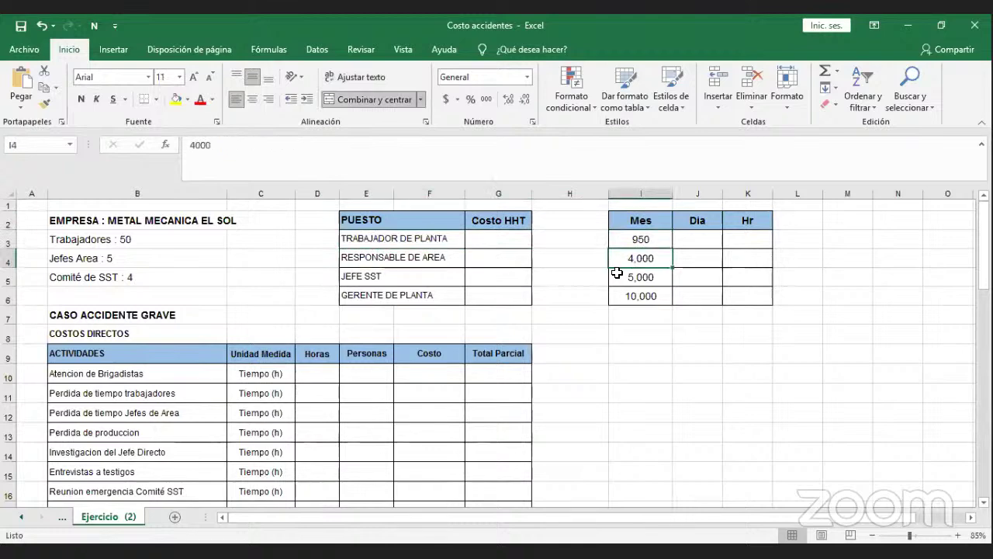
pyautogui.click(453, 270)
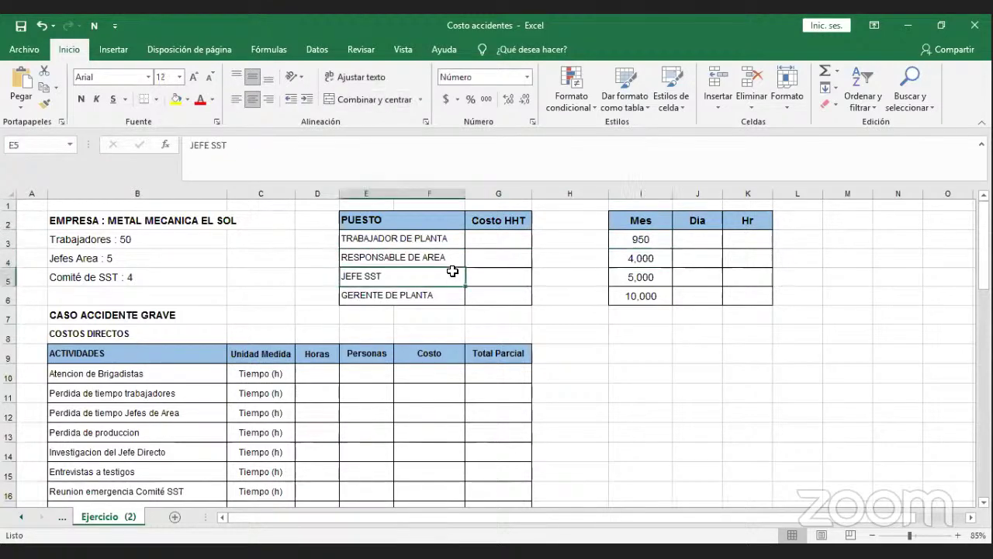
pyautogui.click(613, 278)
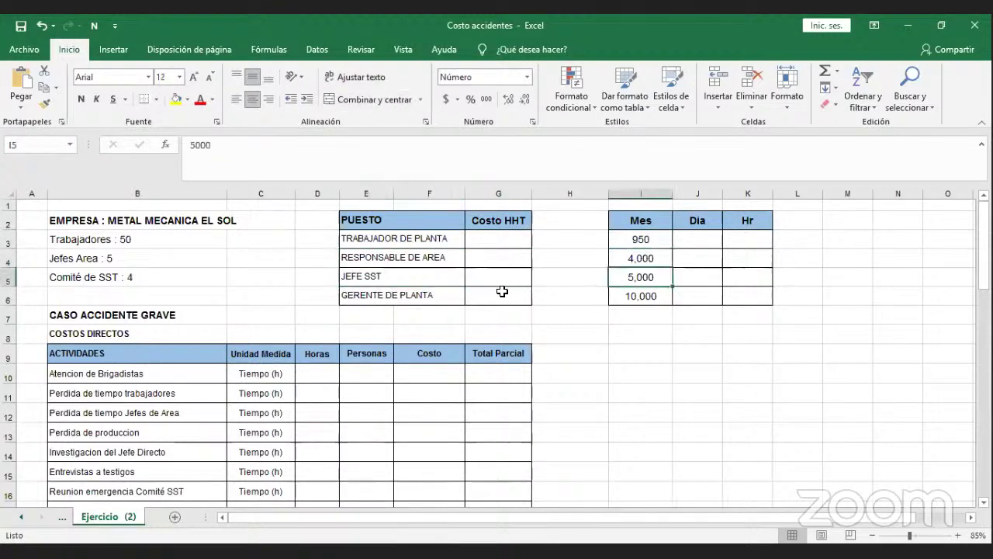
pyautogui.click(462, 296)
pyautogui.click(623, 299)
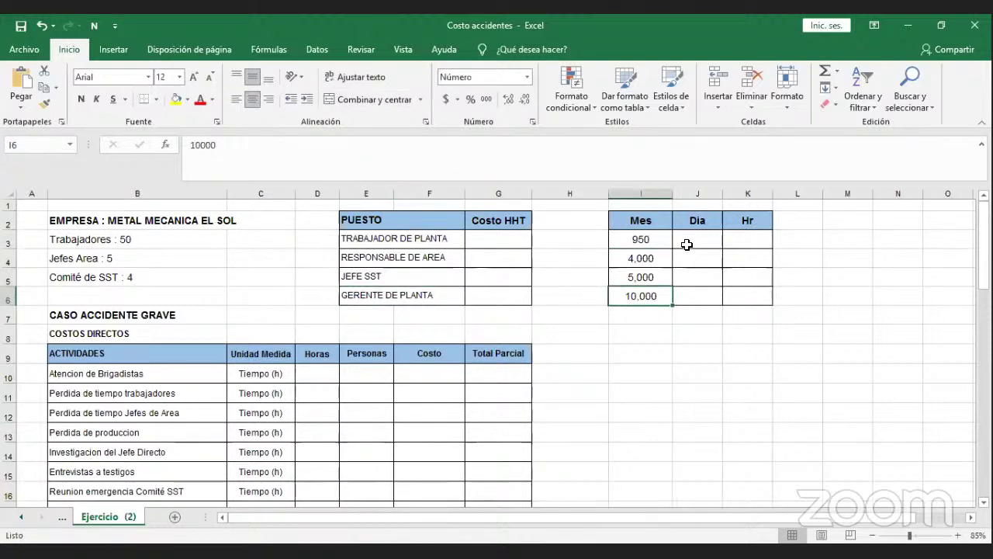
pyautogui.click(686, 244)
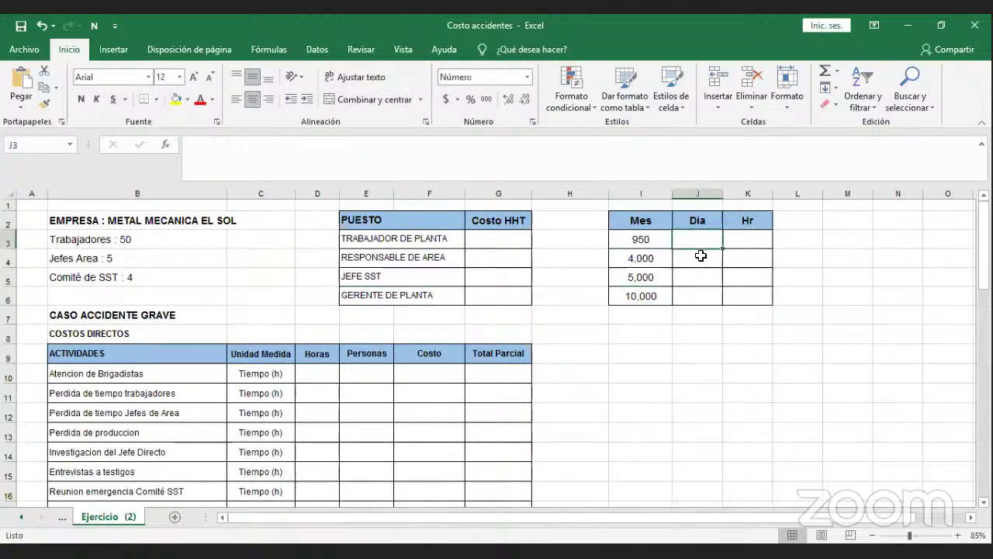
pyautogui.click(743, 243)
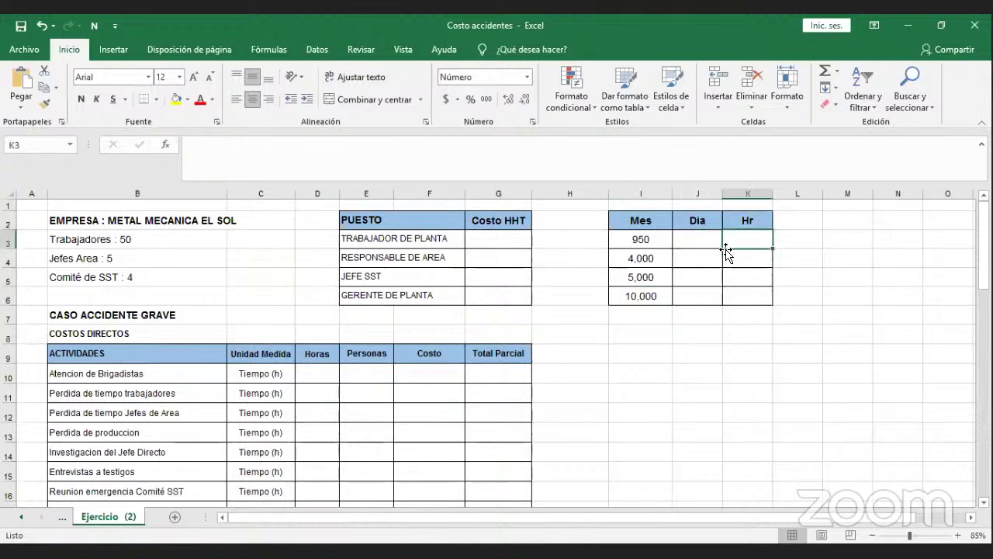
pyautogui.click(706, 247)
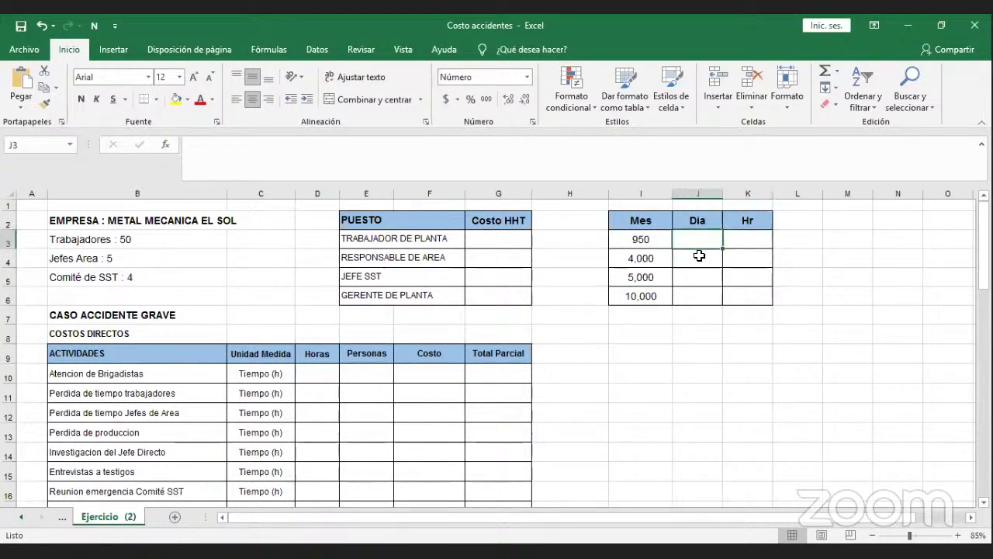
pyautogui.click(699, 255)
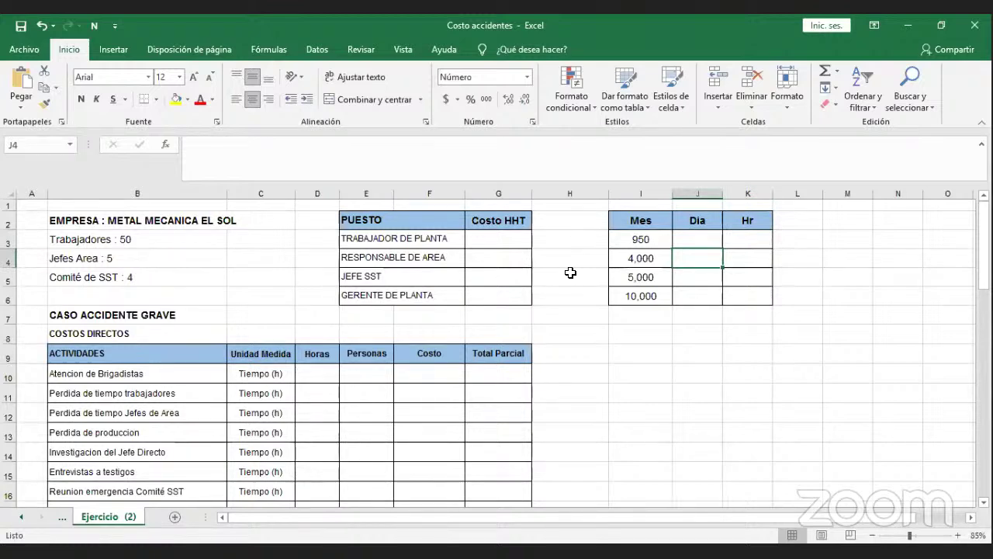
pyautogui.click(515, 245)
pyautogui.click(511, 260)
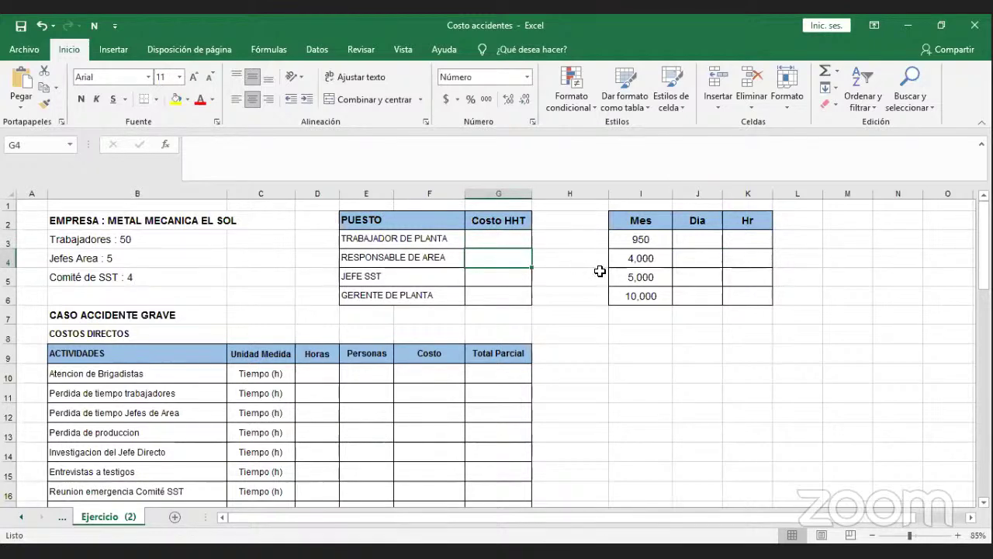
pyautogui.click(681, 243)
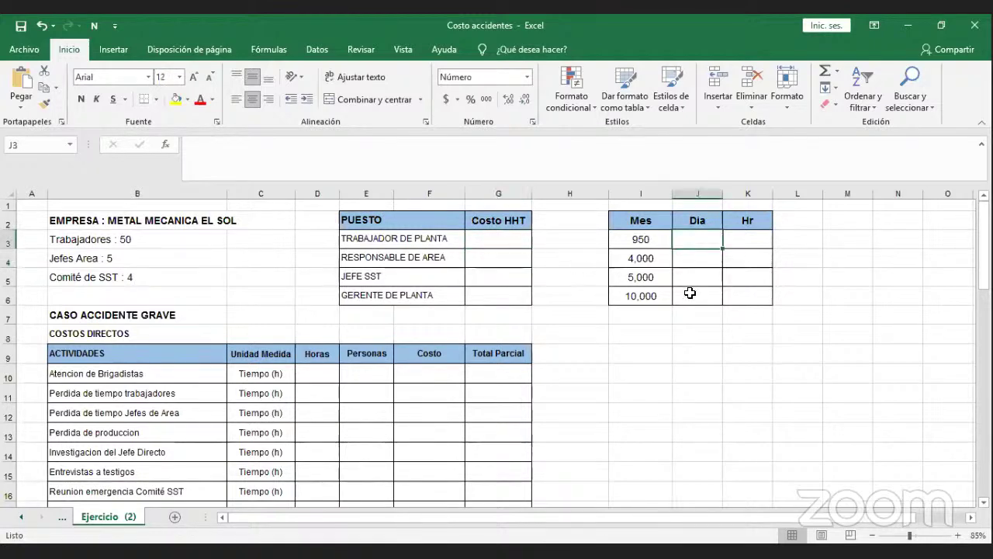
# Enter the daily wage in J3 as the 950 monthly salary divided by 30, giving 31.67.
pyautogui.write('=')
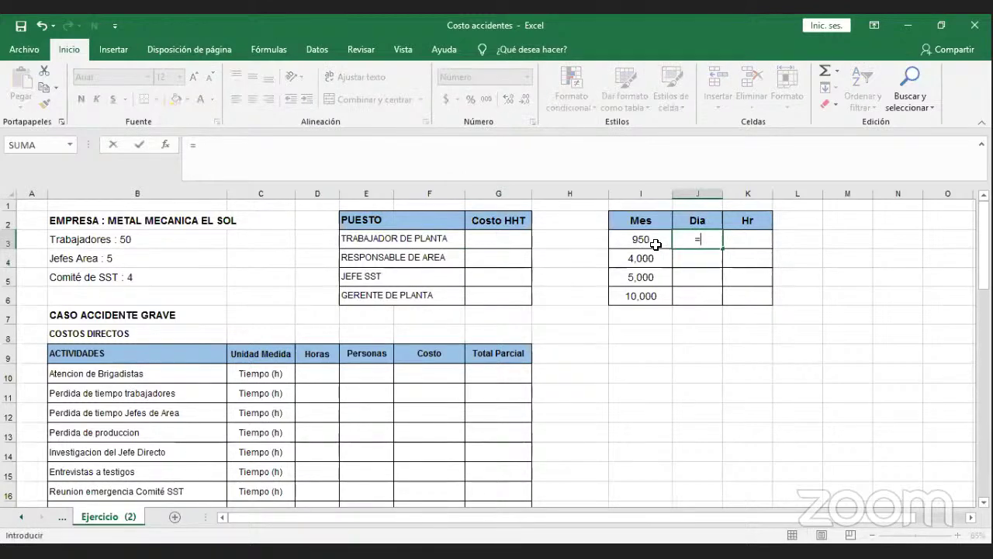
pyautogui.click(656, 242)
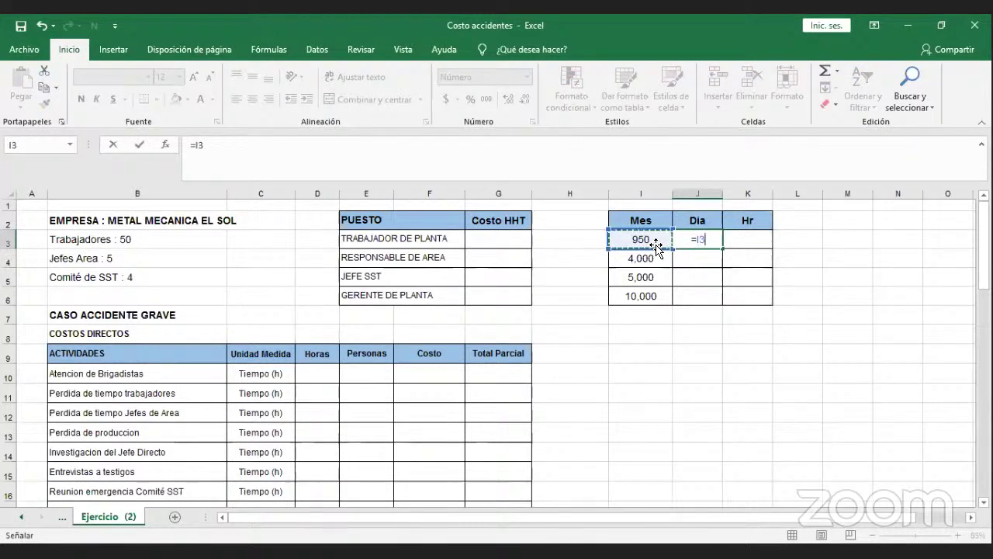
pyautogui.write('/30')
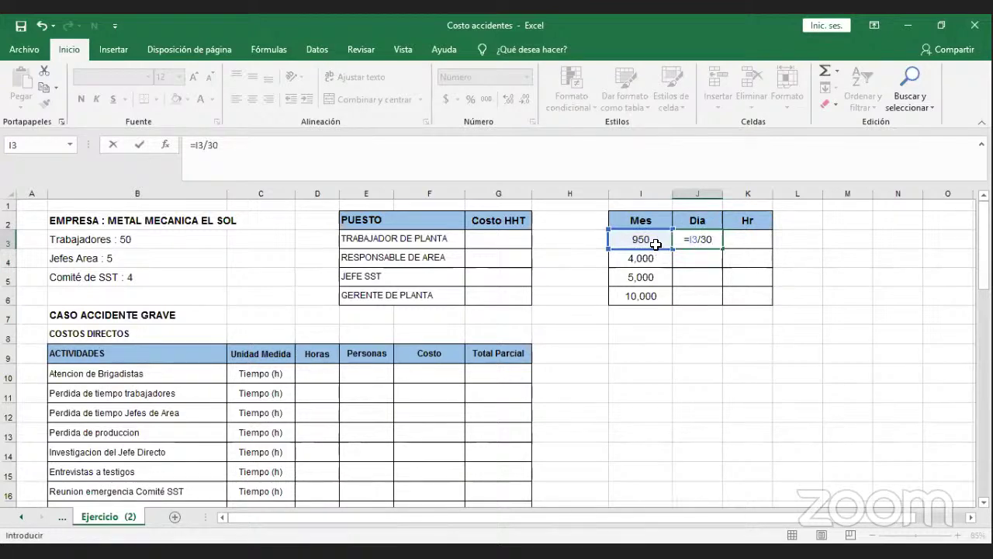
pyautogui.press('Return')
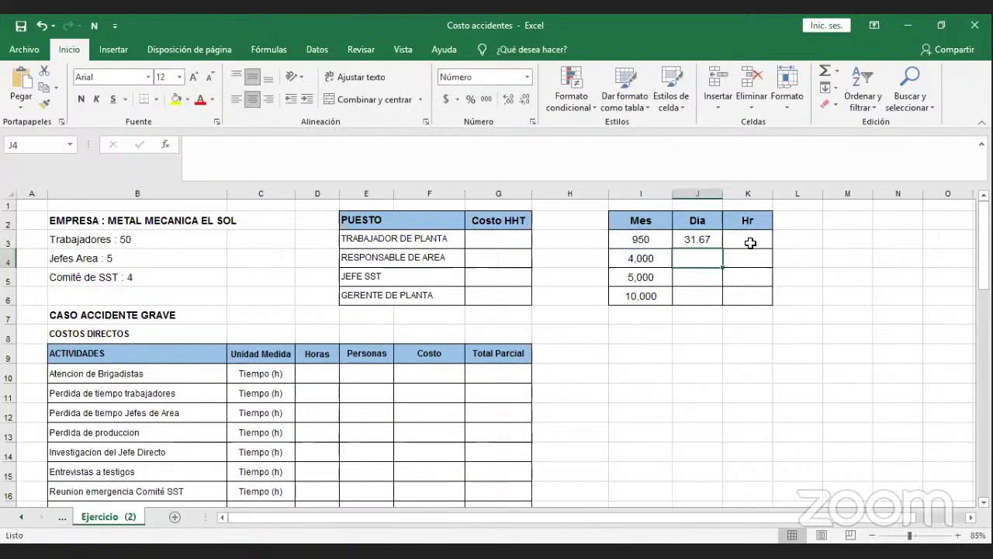
# Set K3 to the J3 daily rate divided by 8, giving an hourly rate of 3.96.
pyautogui.click(747, 241)
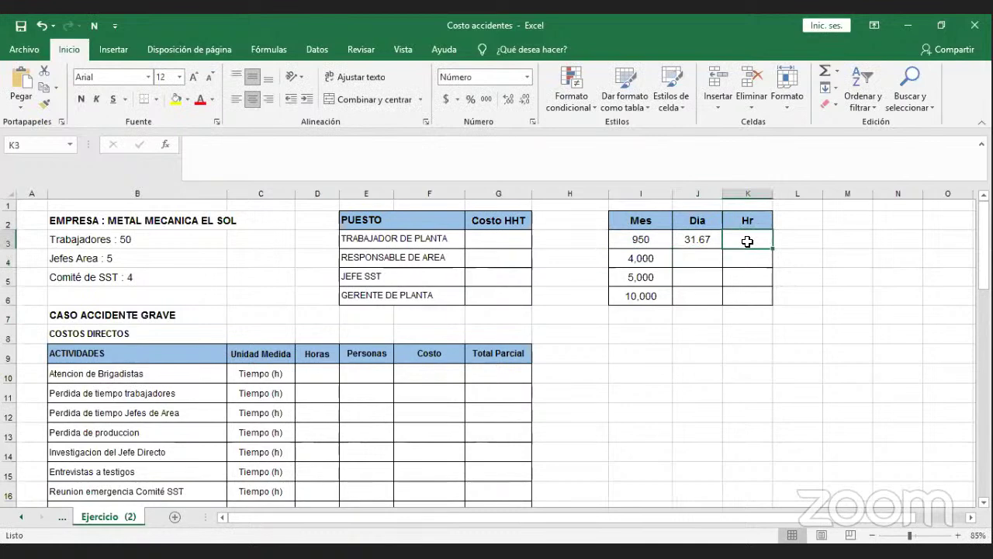
pyautogui.write('=')
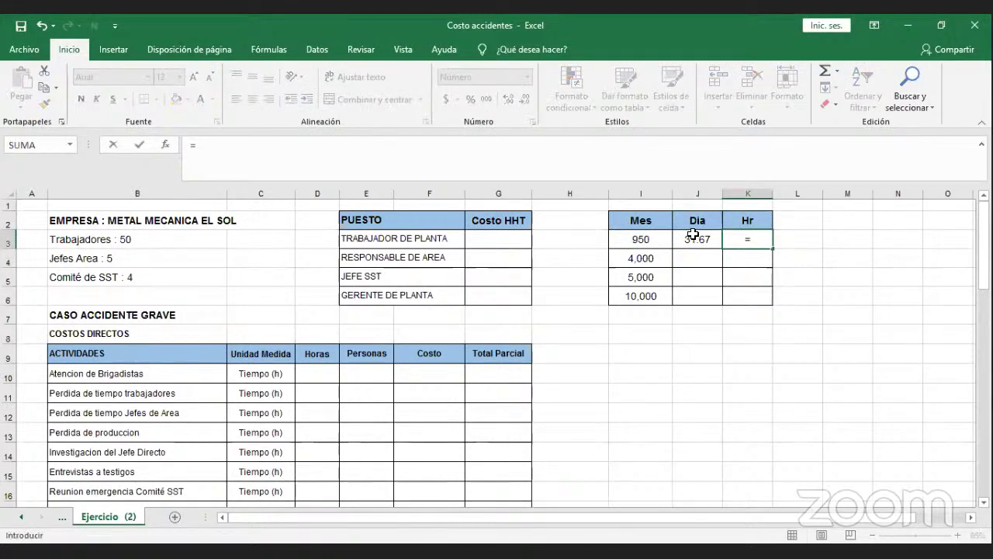
pyautogui.click(693, 234)
pyautogui.write('/')
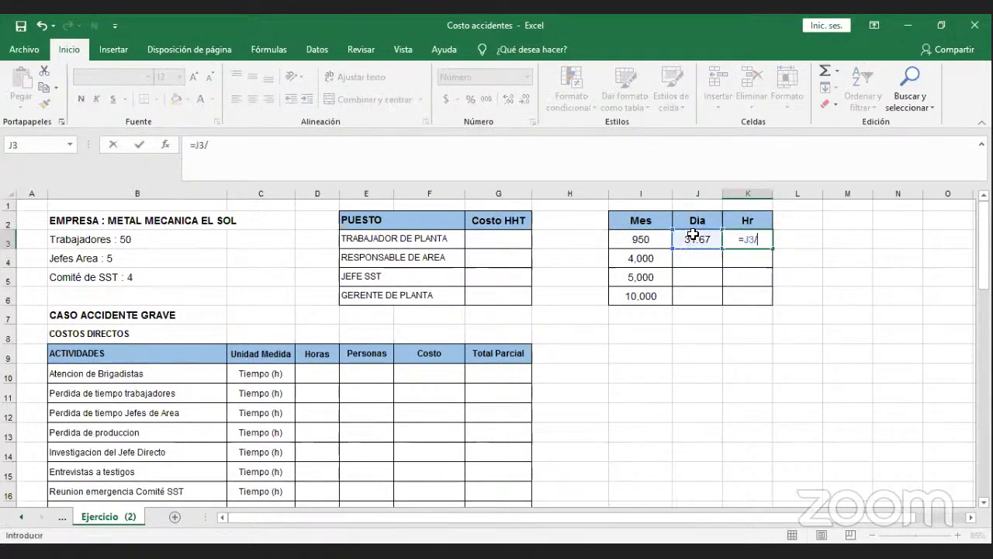
pyautogui.write('8')
pyautogui.press('Return')
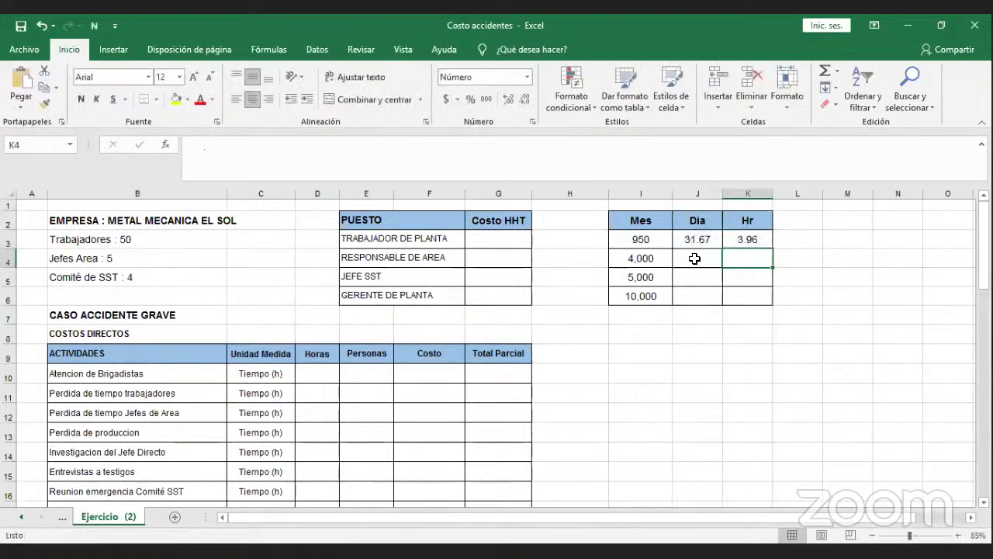
# Copy the daily rate formula down column J to give 133.33, 166.67 and 333.33.
pyautogui.click(694, 258)
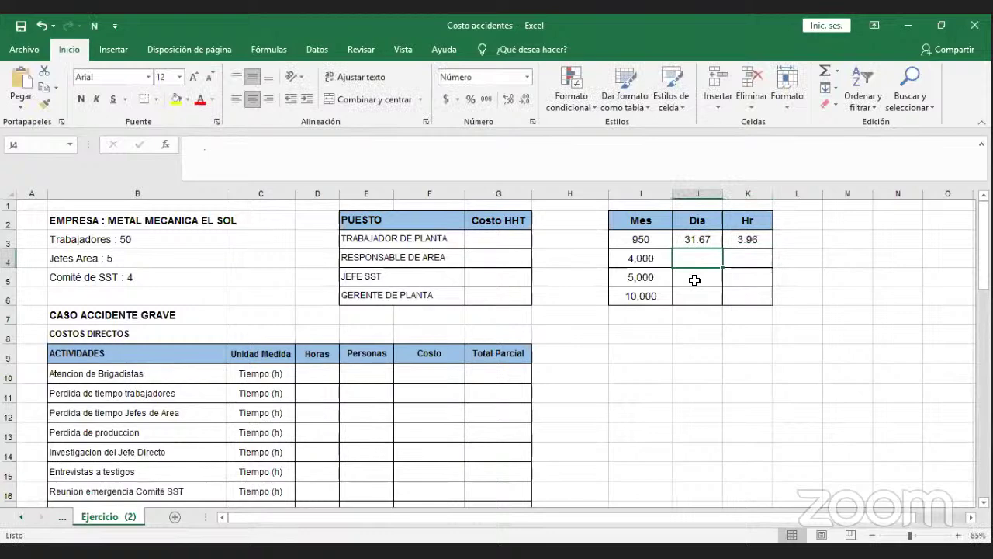
pyautogui.click(704, 241)
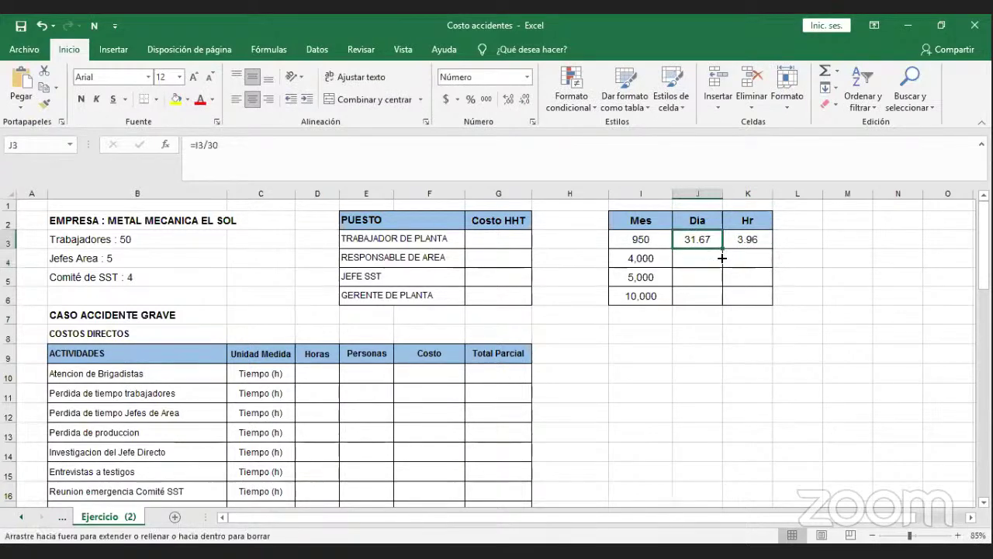
pyautogui.moveTo(721, 257); pyautogui.dragTo(722, 295)
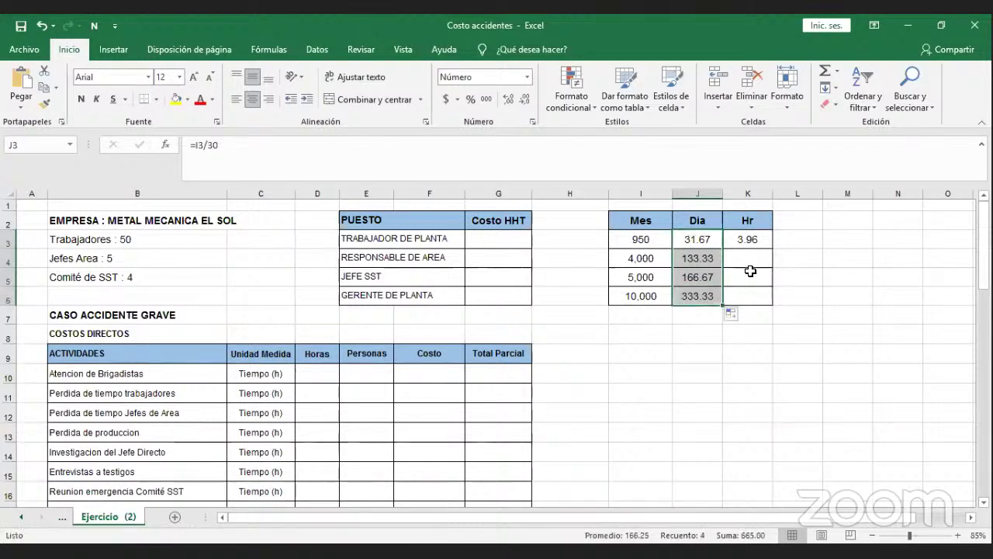
# Copy the hourly rate formula down to K6, giving 16.67, 20.83 and 41.67.
pyautogui.click(757, 242)
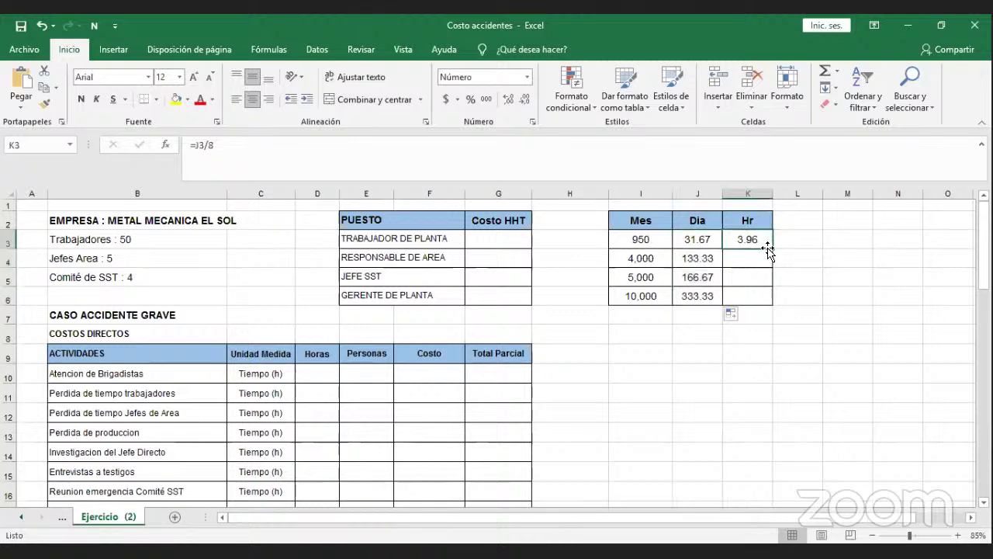
pyautogui.moveTo(769, 249); pyautogui.dragTo(768, 298)
pyautogui.click(742, 314)
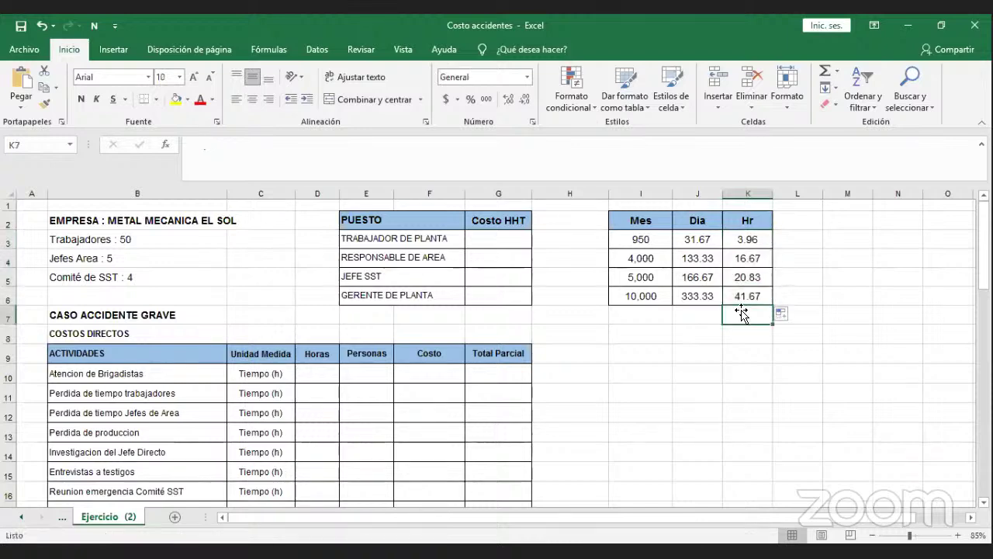
# Shade the hourly rates in K3:K6 yellow.
pyautogui.moveTo(749, 246); pyautogui.dragTo(749, 295)
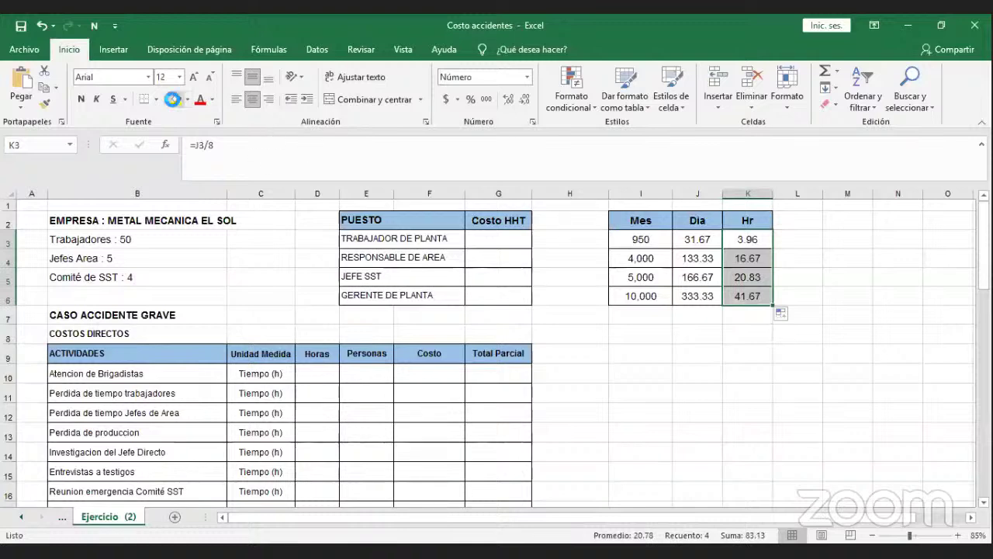
pyautogui.click(176, 100)
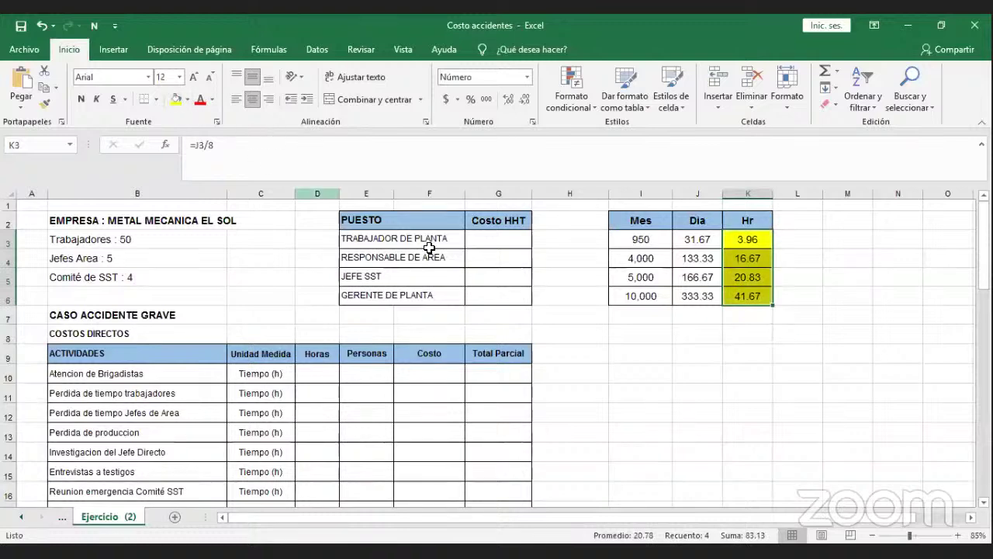
pyautogui.click(570, 314)
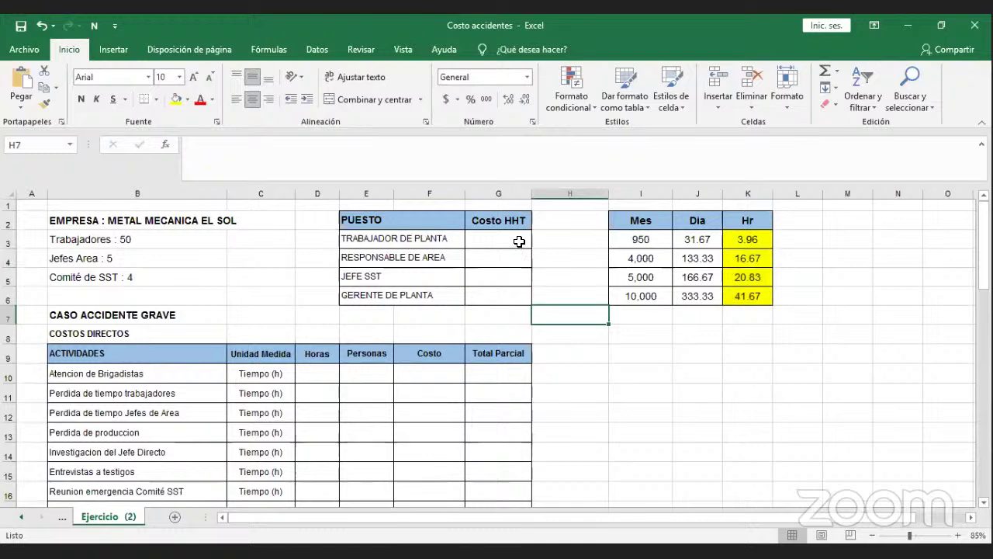
# Copy the hourly rates K3:K6 for pasting into the Costo HHT column at G3.
pyautogui.click(737, 243)
pyautogui.moveTo(734, 271)
pyautogui.mouseDown()
pyautogui.moveTo(737, 293)
pyautogui.moveTo(738, 264)
pyautogui.mouseUp()
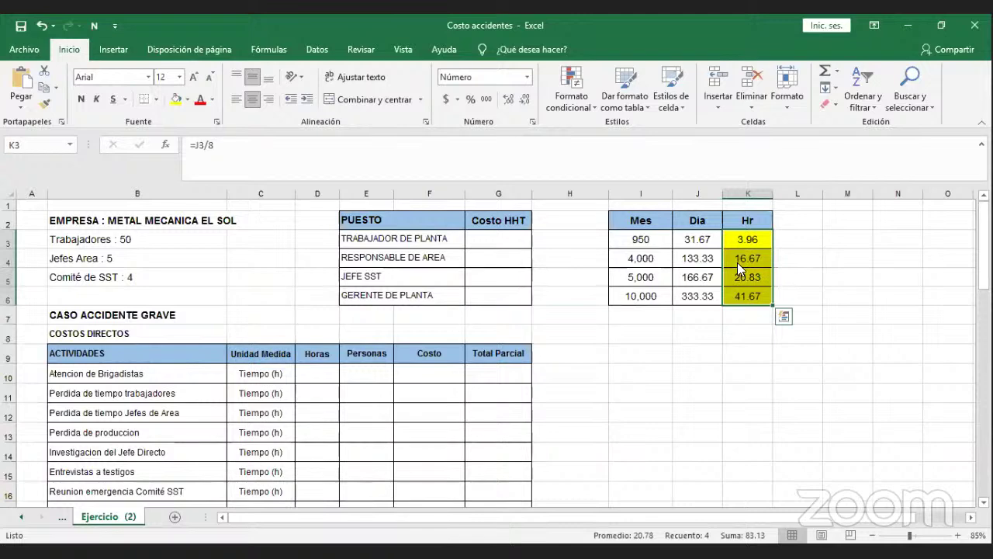
pyautogui.rightClick(737, 261)
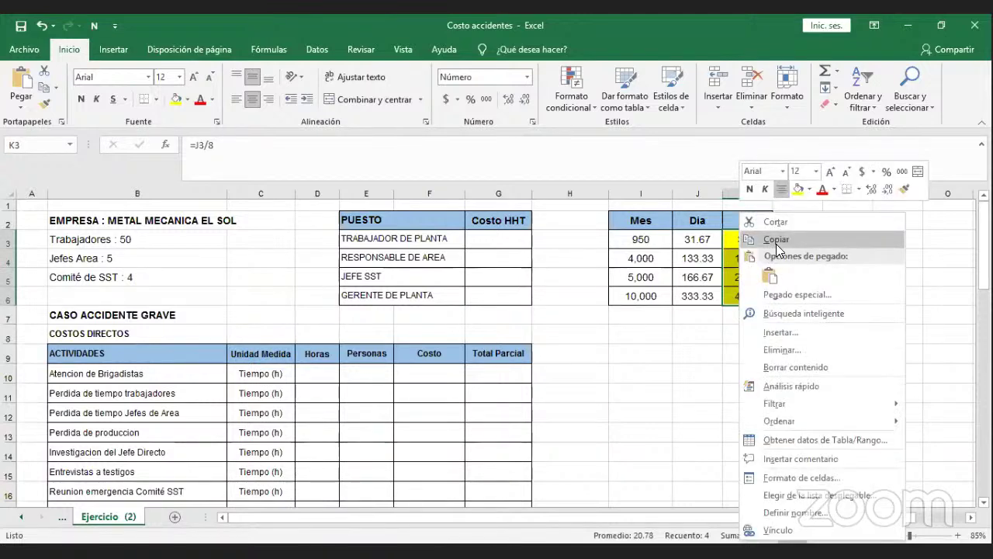
pyautogui.click(776, 240)
pyautogui.click(569, 253)
pyautogui.press('Left')
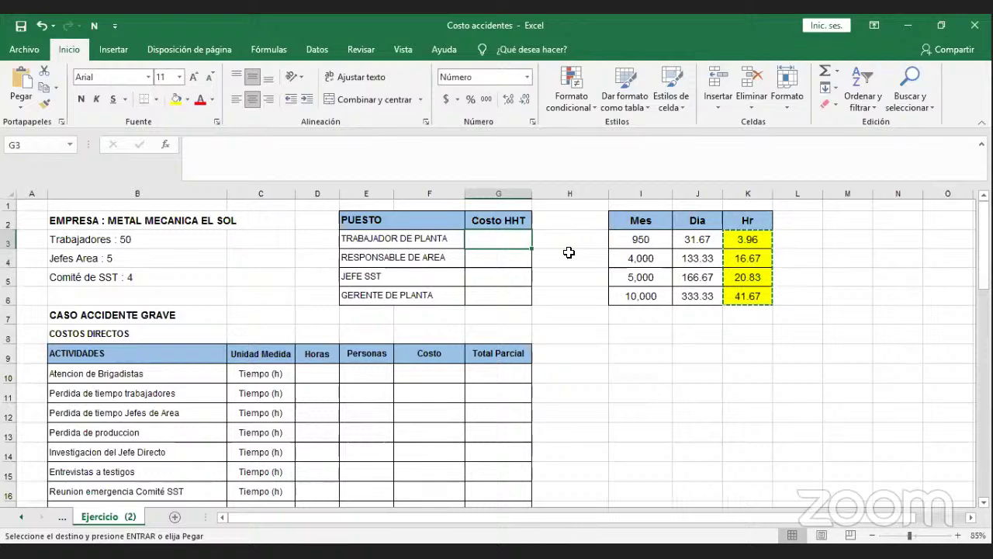
pyautogui.rightClick(497, 240)
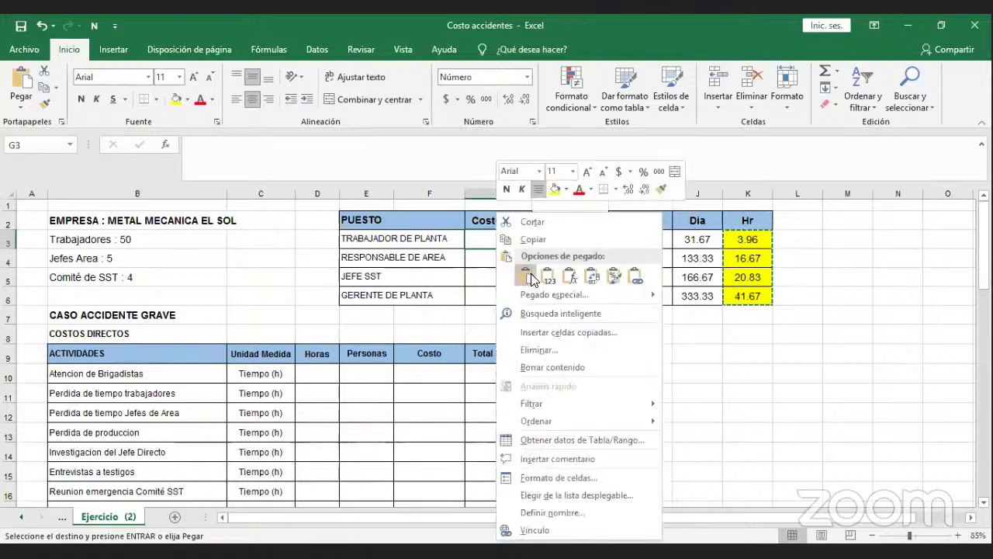
# Paste the hourly rates as values into G3:G6.
pyautogui.click(547, 275)
pyautogui.click(548, 275)
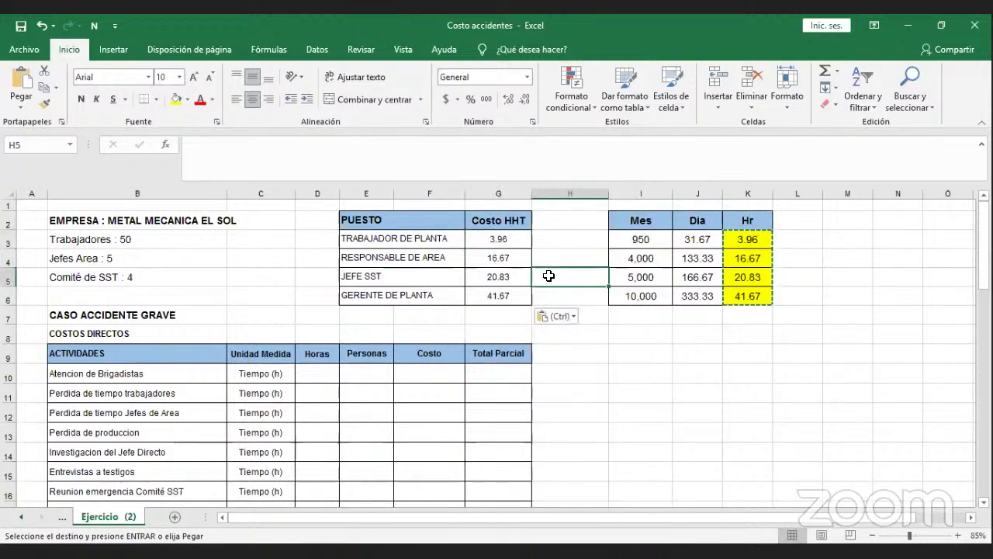
pyautogui.press('Escape')
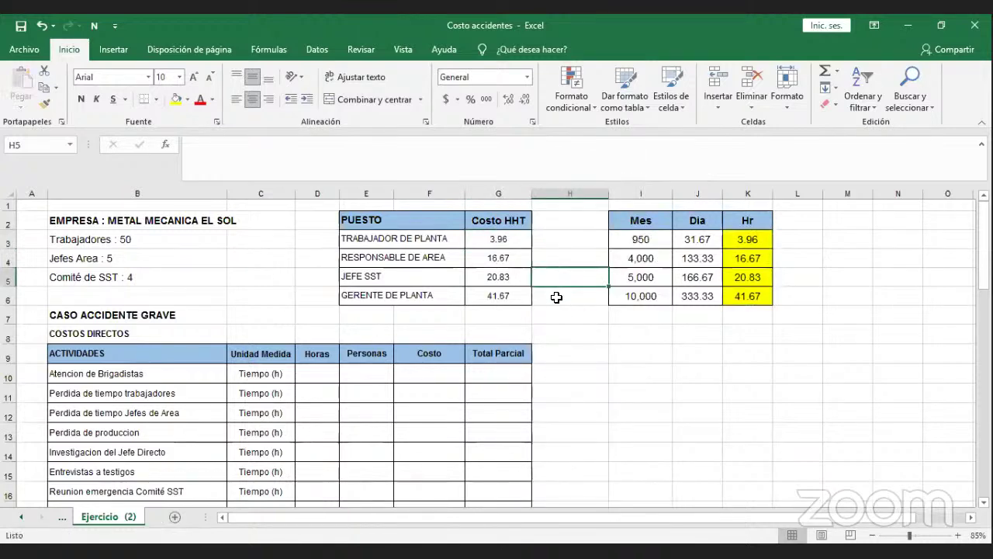
# Shade the Costo HHT values in G3:G6 yellow.
pyautogui.click(558, 297)
pyautogui.moveTo(511, 240); pyautogui.dragTo(505, 295)
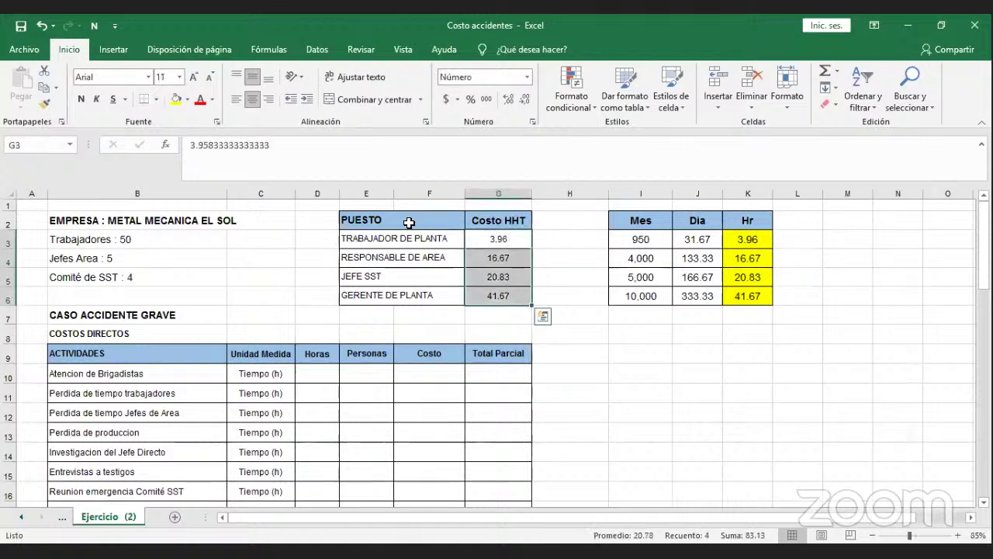
pyautogui.click(176, 99)
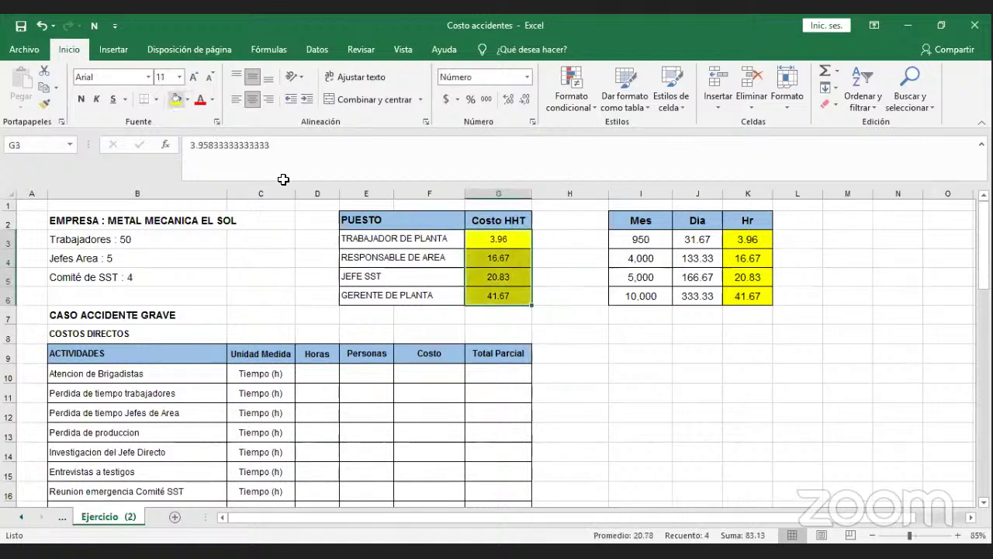
pyautogui.click(551, 321)
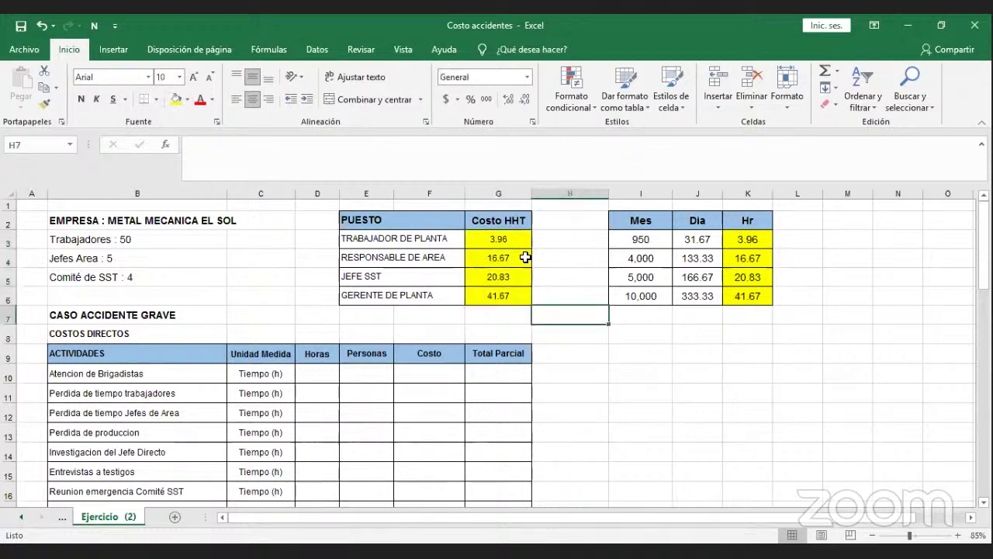
# Check the full values stored in G4, G5 and G6.
pyautogui.click(479, 257)
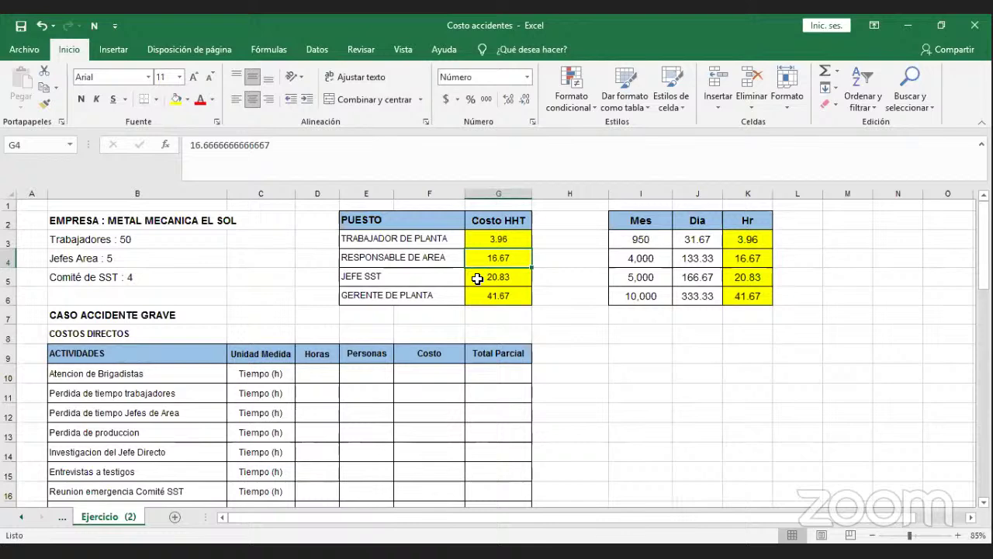
pyautogui.click(478, 279)
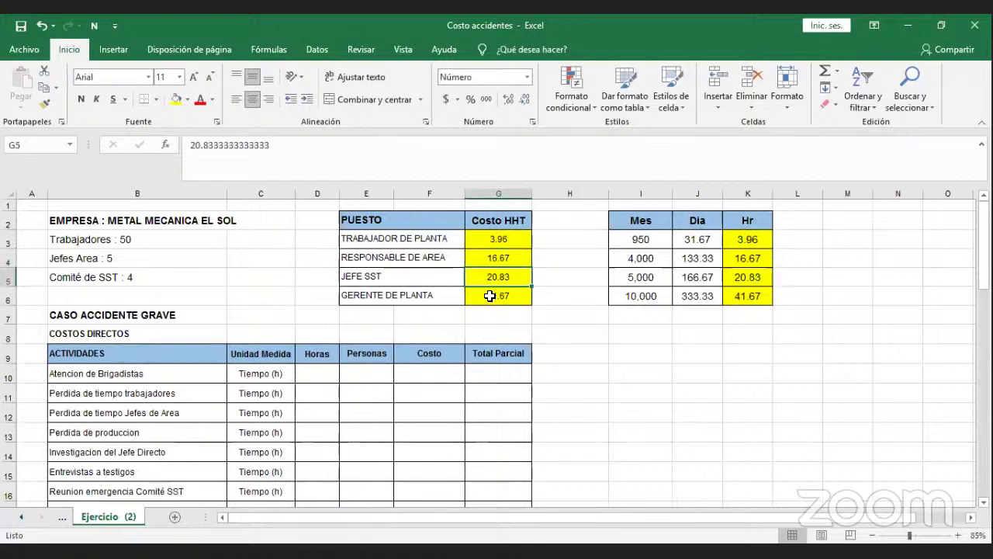
pyautogui.click(490, 296)
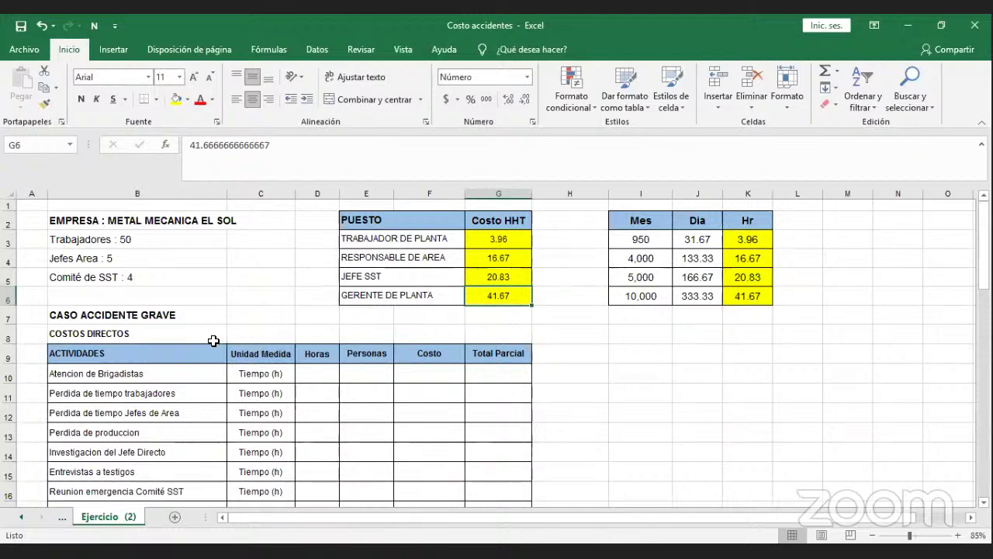
pyautogui.click(179, 330)
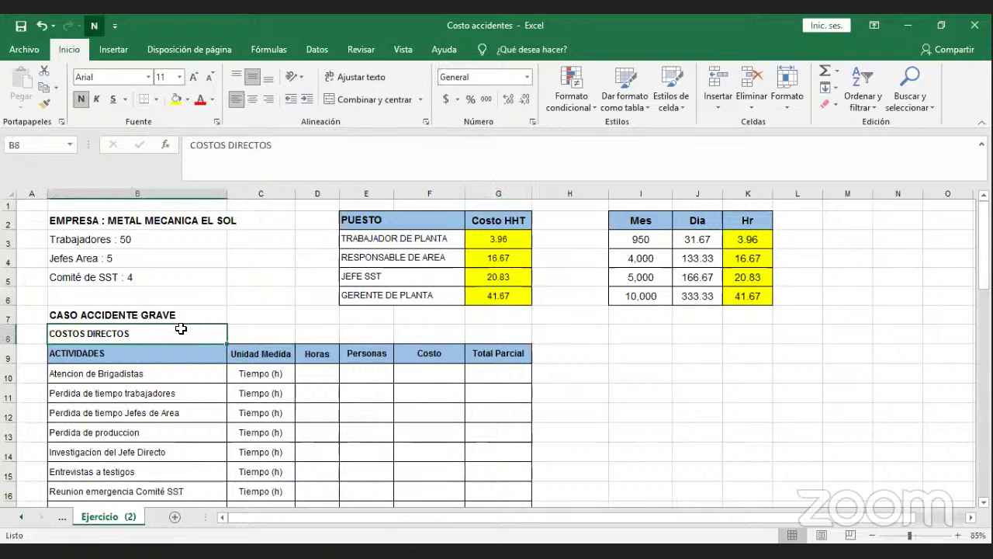
pyautogui.click(221, 377)
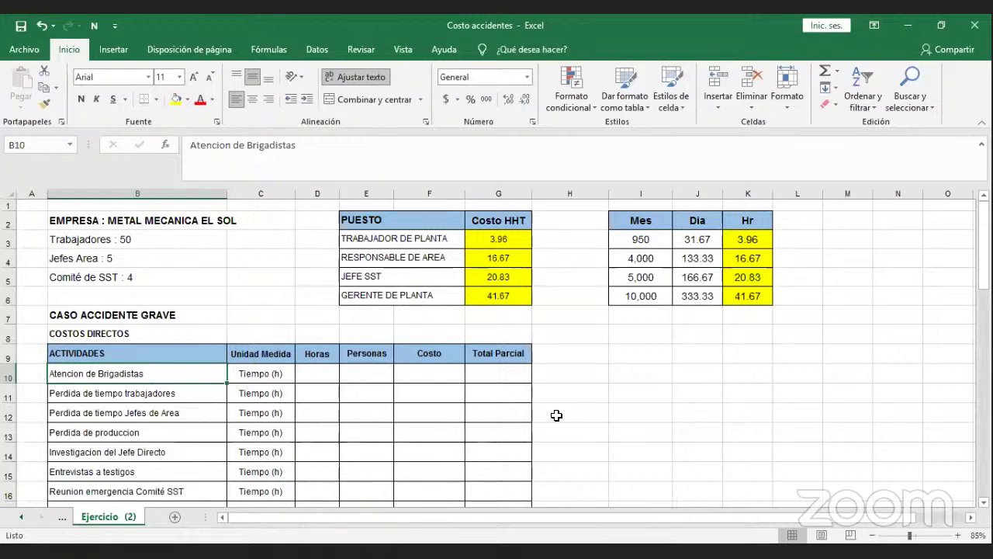
pyautogui.press('Right')
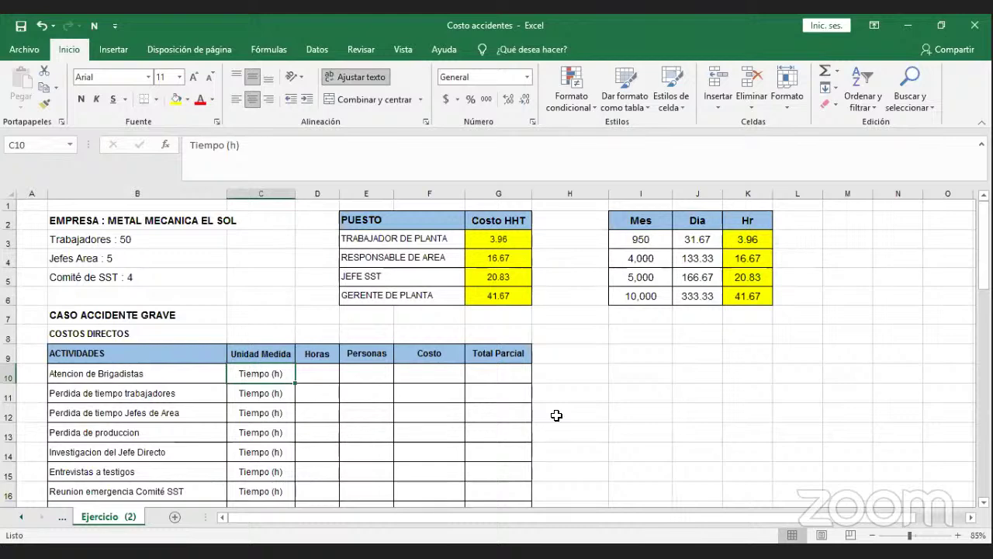
pyautogui.press('Left')
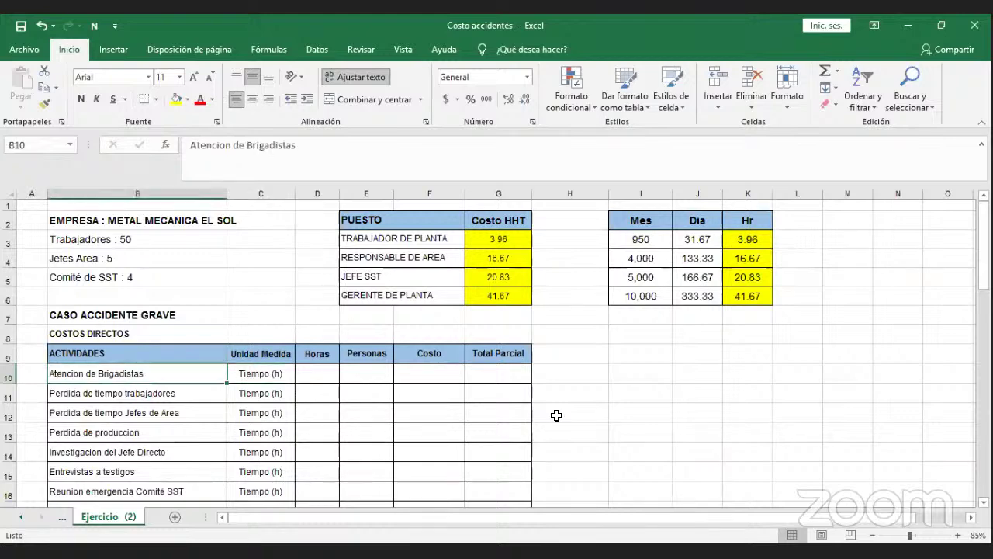
pyautogui.press('Right')
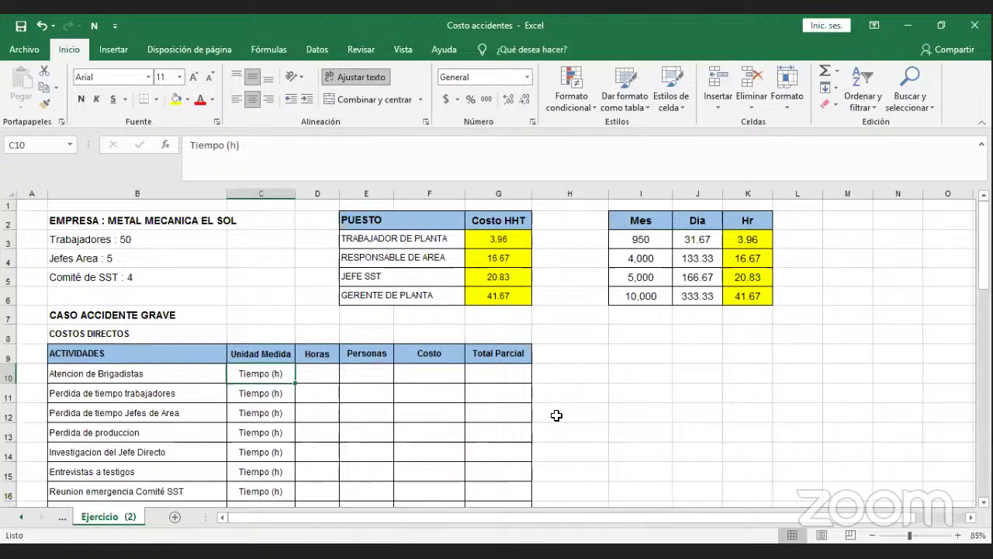
pyautogui.press('Right')
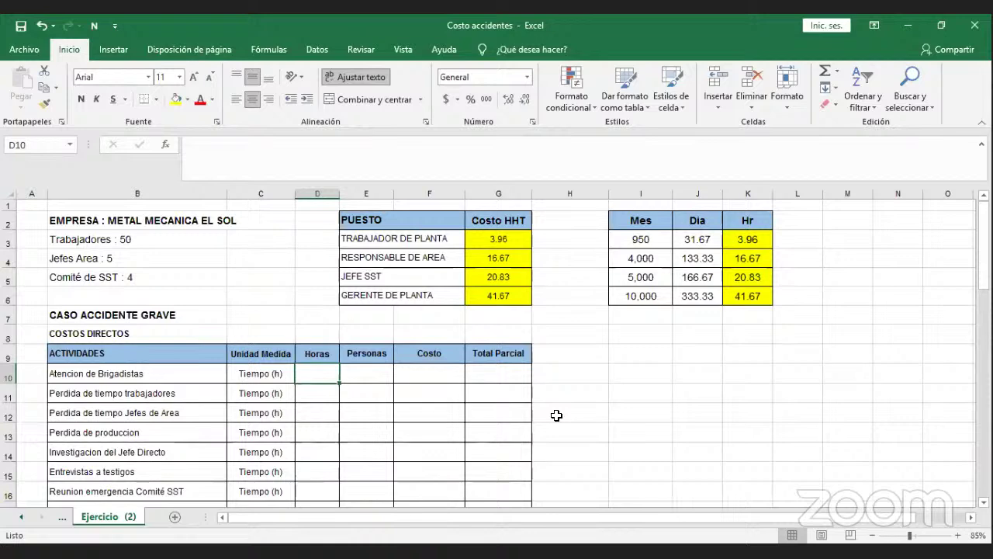
# Enter 4 hours and 4 people for the Atencion de Brigadistas row.
pyautogui.write('4')
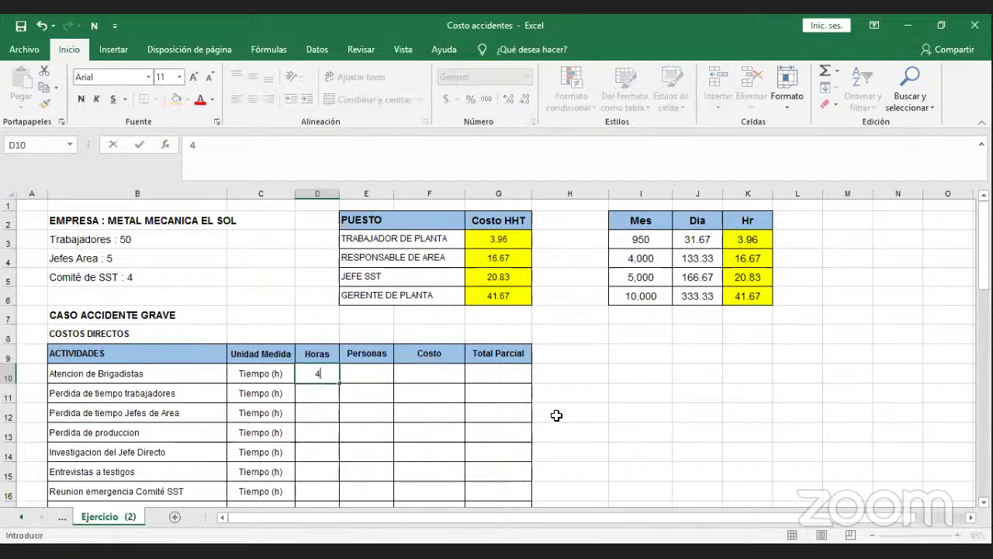
pyautogui.press('Tab')
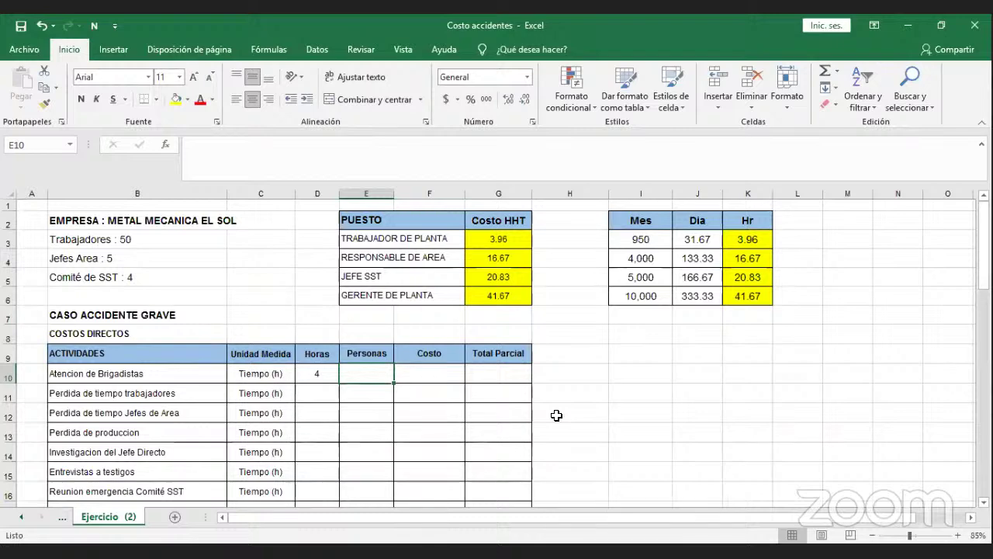
pyautogui.write('4')
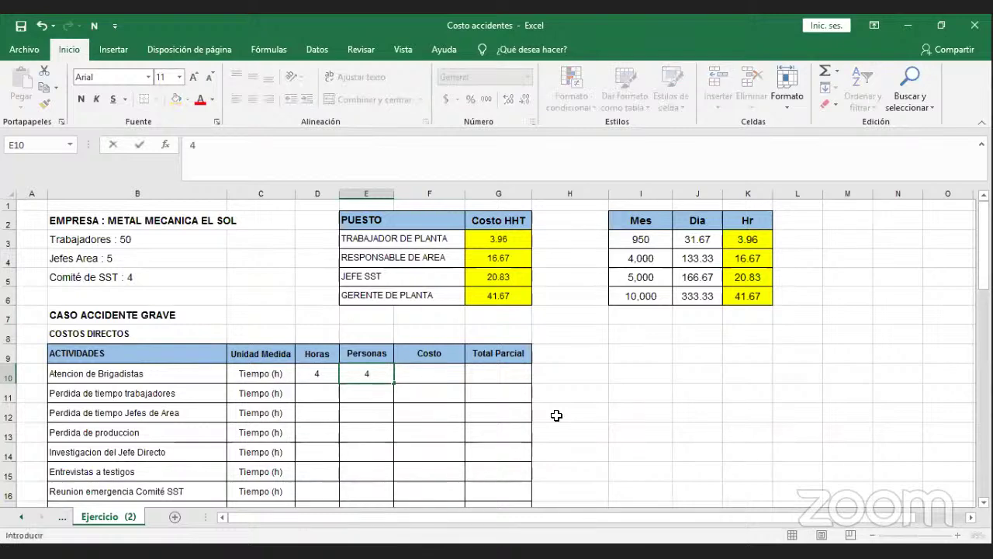
pyautogui.press('Tab')
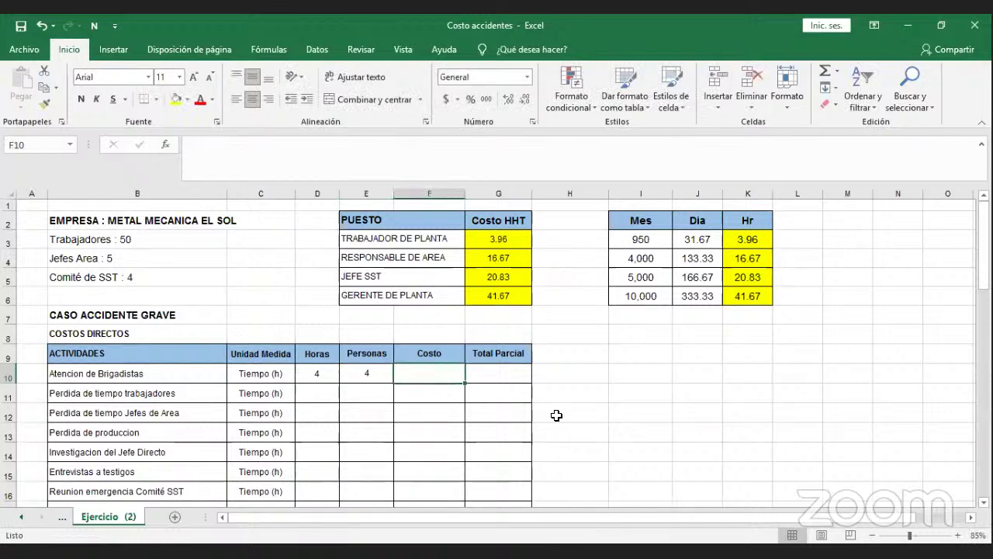
# Enter the brigade cost in F10 as =(D10*E10*G3).
pyautogui.write('=')
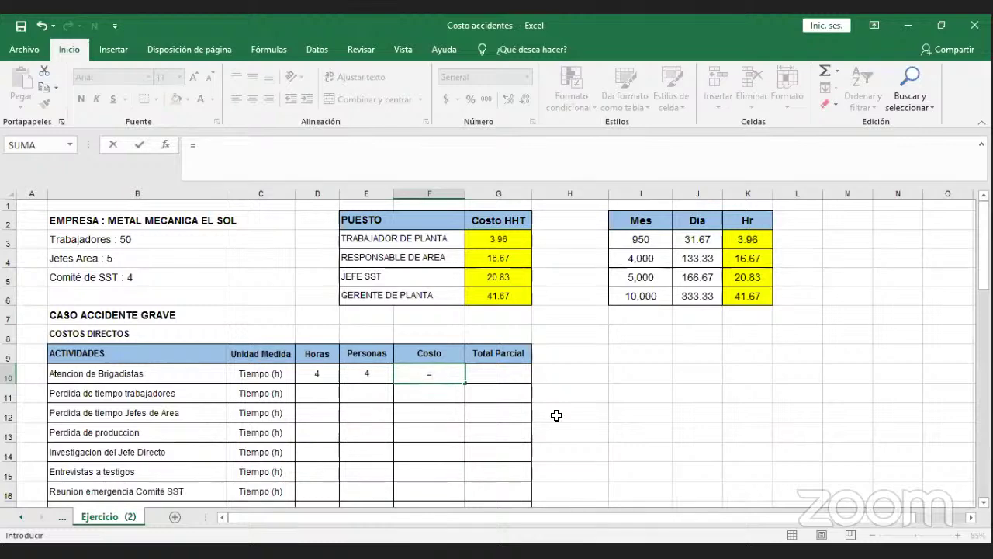
pyautogui.write('(')
pyautogui.click(303, 371)
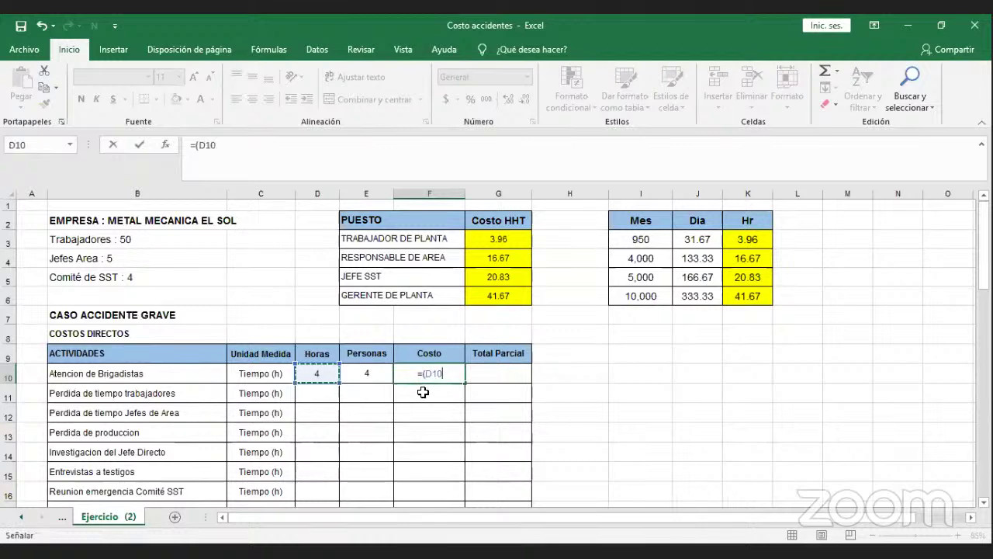
pyautogui.write('*')
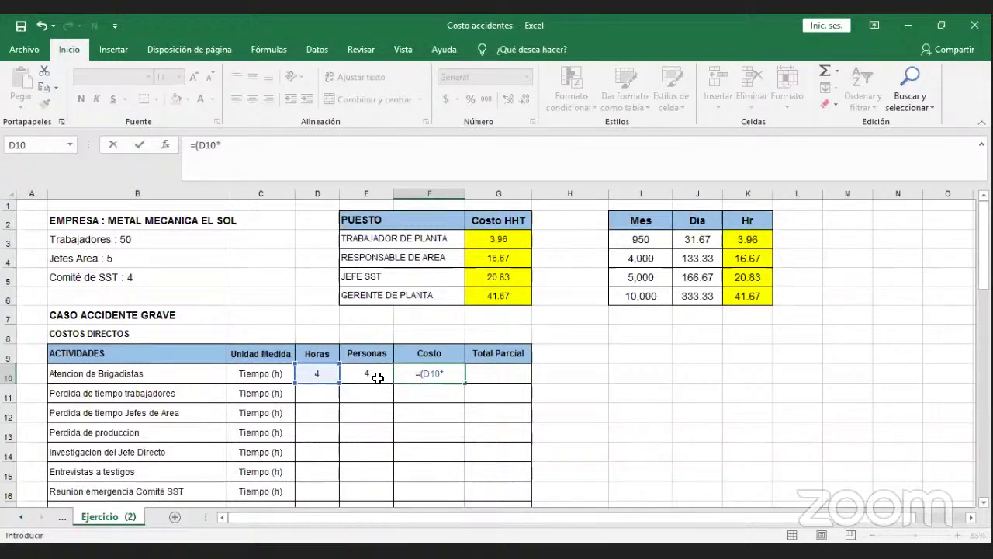
pyautogui.click(378, 377)
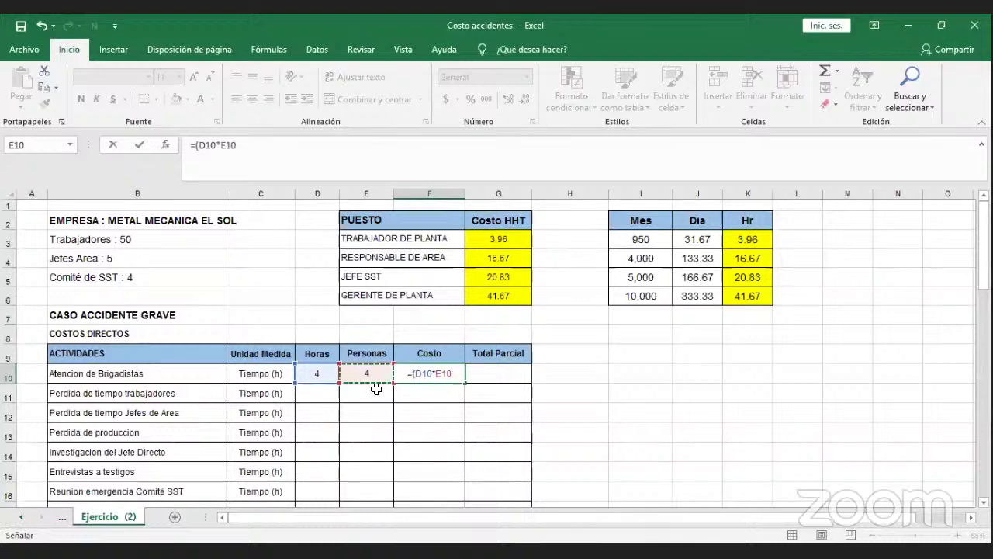
pyautogui.write('*')
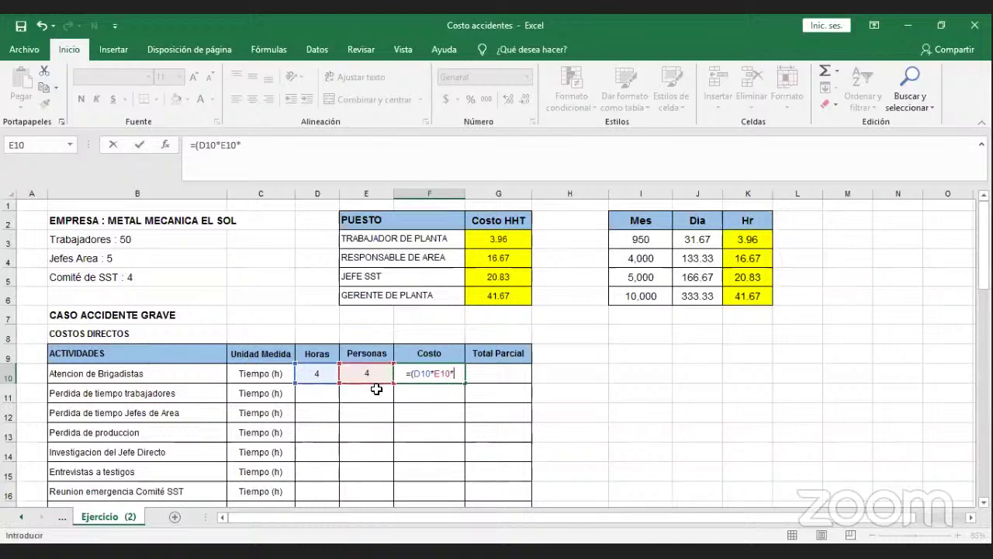
pyautogui.click(500, 240)
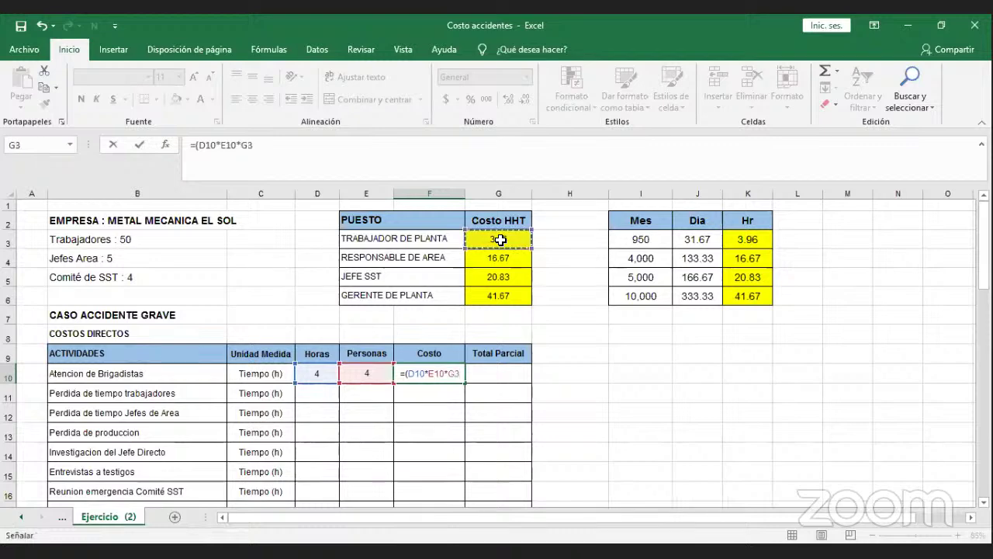
pyautogui.write(')')
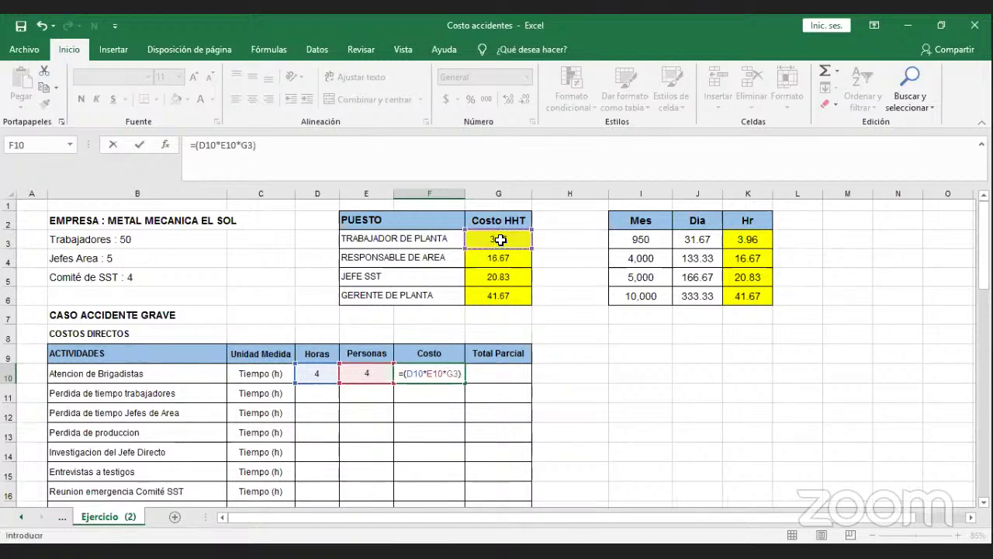
pyautogui.press('Return')
# Reduce the F10 cost display to two decimals, showing 63.33.
pyautogui.press('Up')
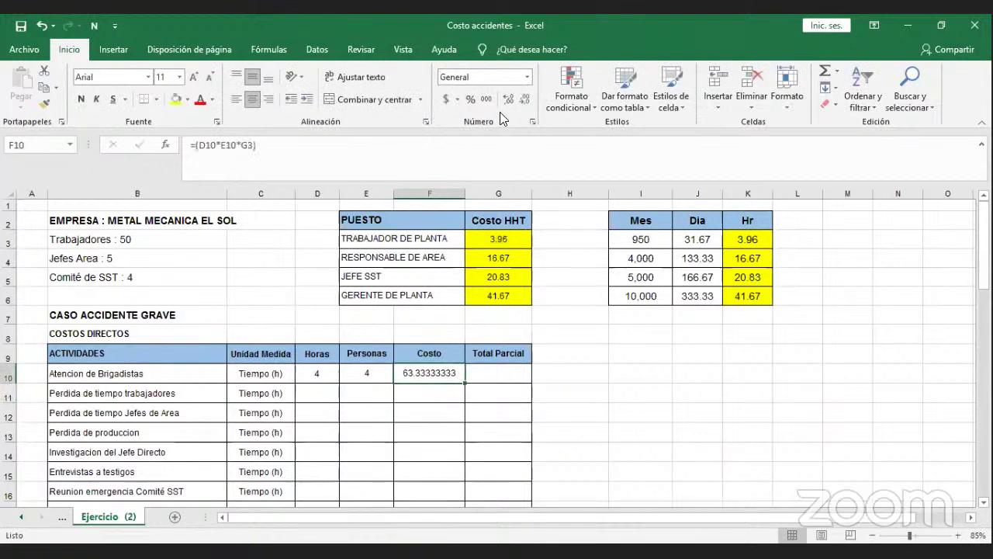
pyautogui.click(524, 104)
pyautogui.click(524, 104)
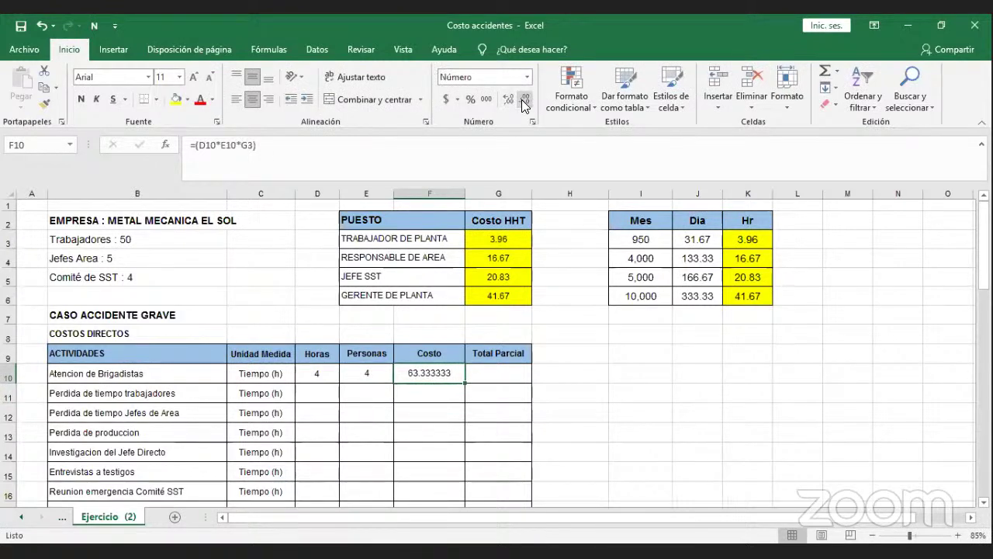
pyautogui.click(525, 104)
pyautogui.click(525, 104)
pyautogui.click(524, 104)
pyautogui.click(524, 104)
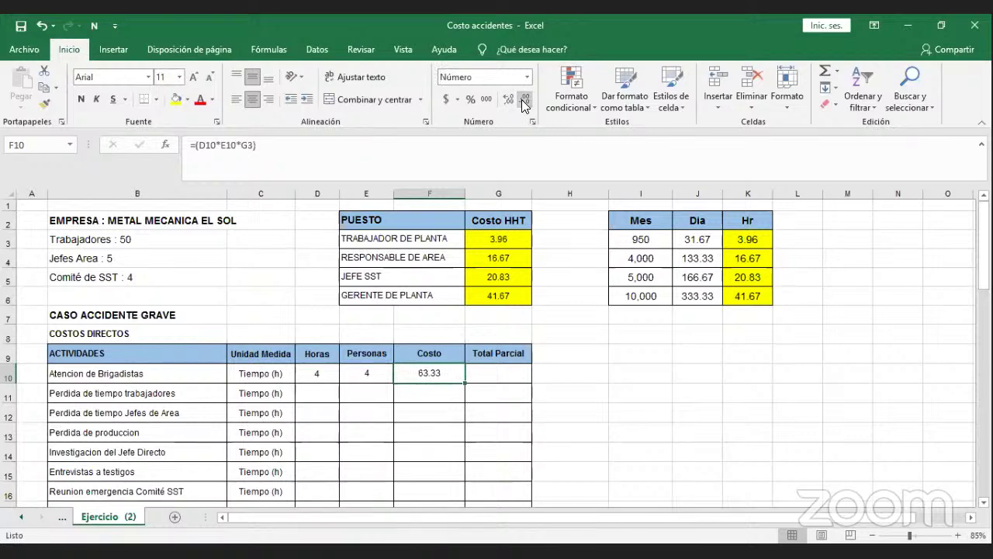
# Set the G10 partial total to =F10, showing 63.33.
pyautogui.click(504, 373)
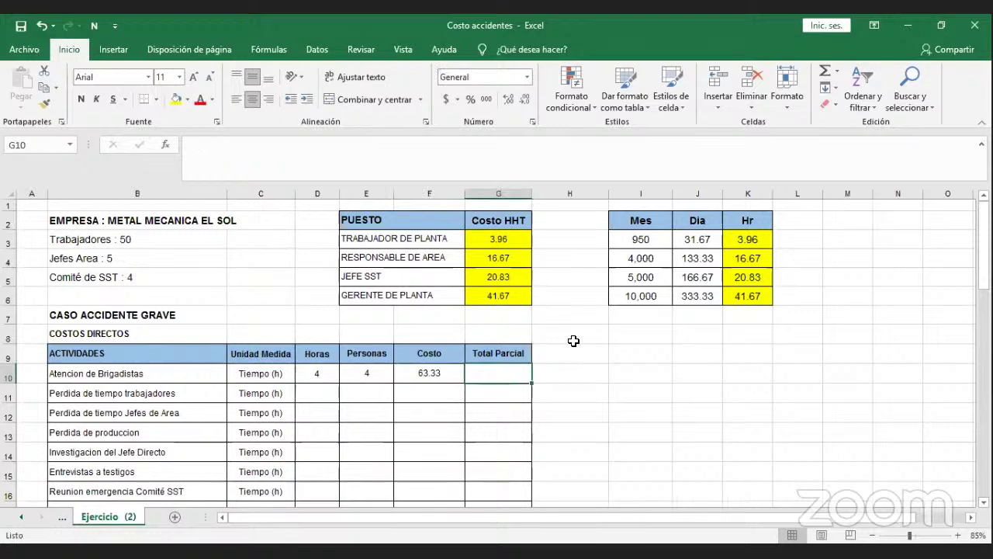
pyautogui.write('=')
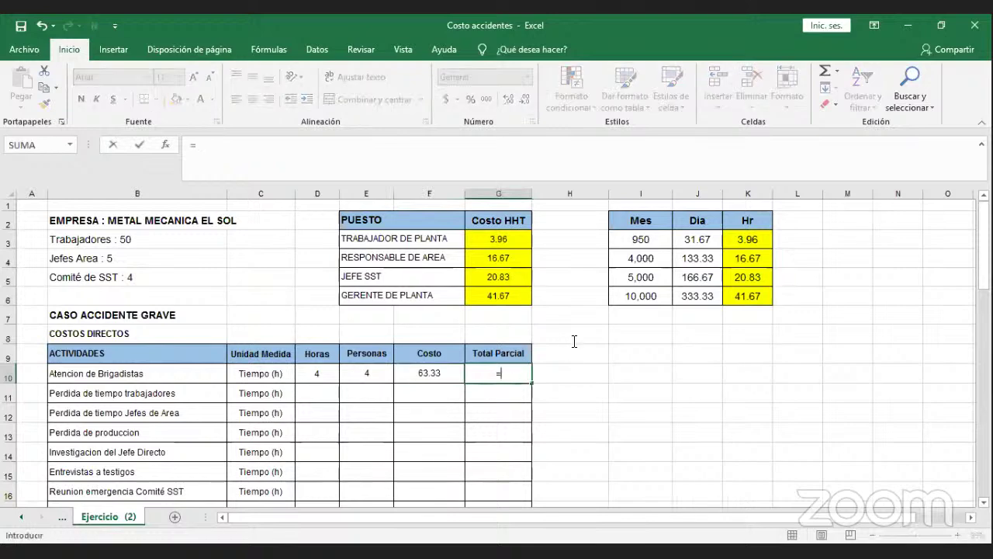
pyautogui.click(454, 373)
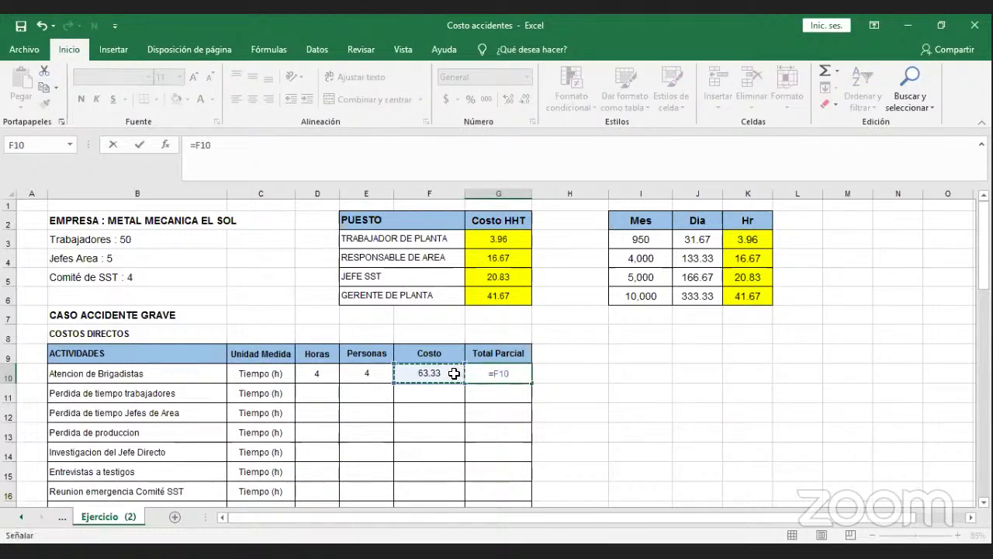
pyautogui.press('Return')
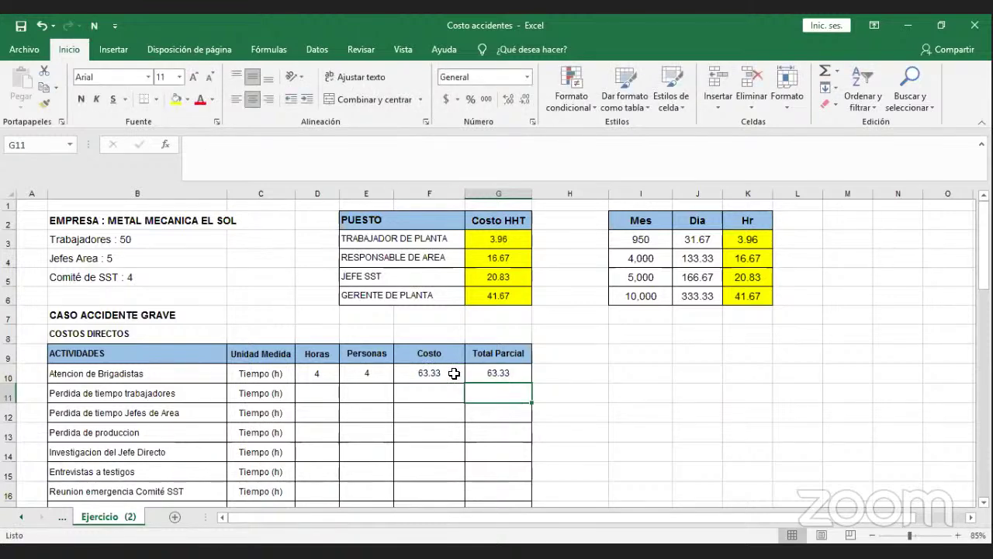
pyautogui.press('Left')
pyautogui.press('Left')
pyautogui.press('Left')
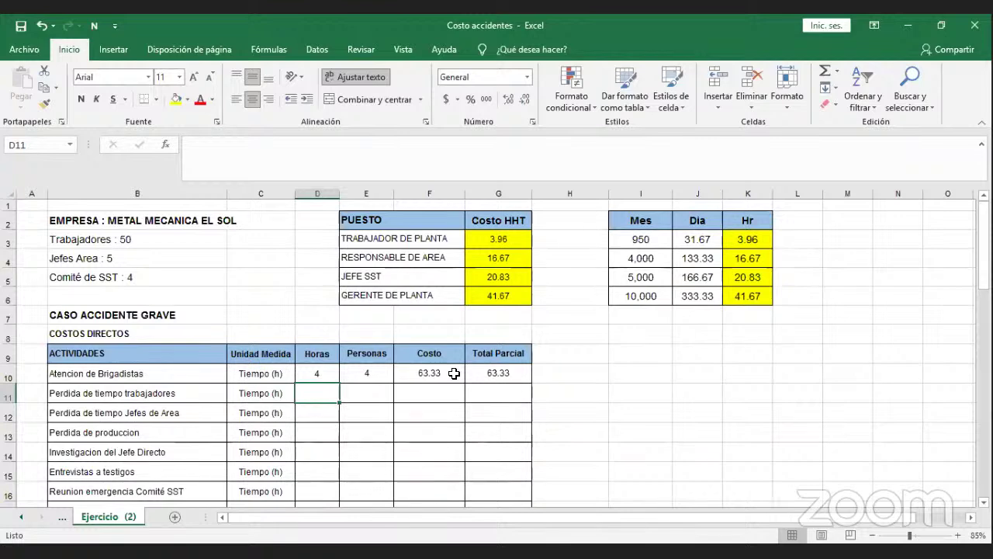
# Enter 4 hours and 50 people for the Perdida de tiempo trabajadores row.
pyautogui.write('4')
pyautogui.press('Tab')
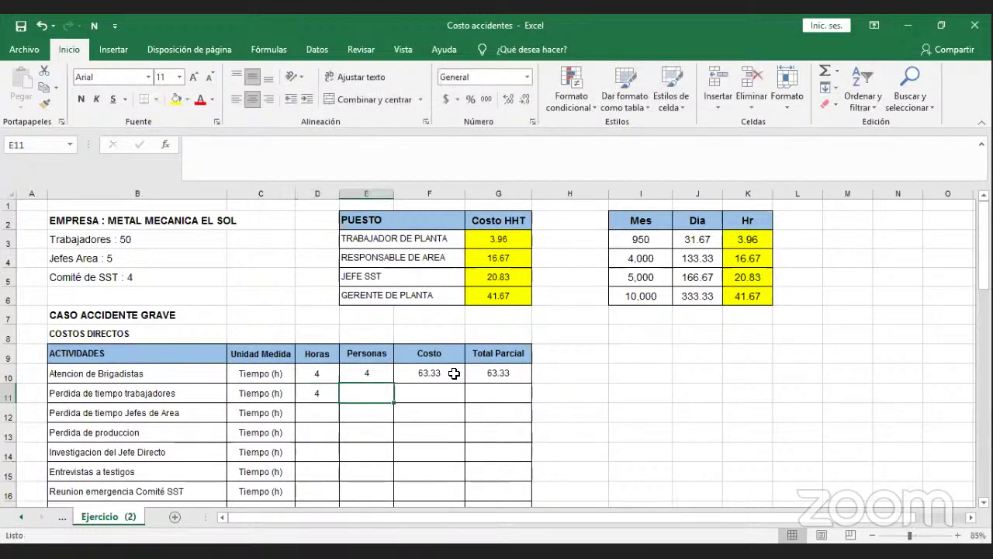
pyautogui.write('50')
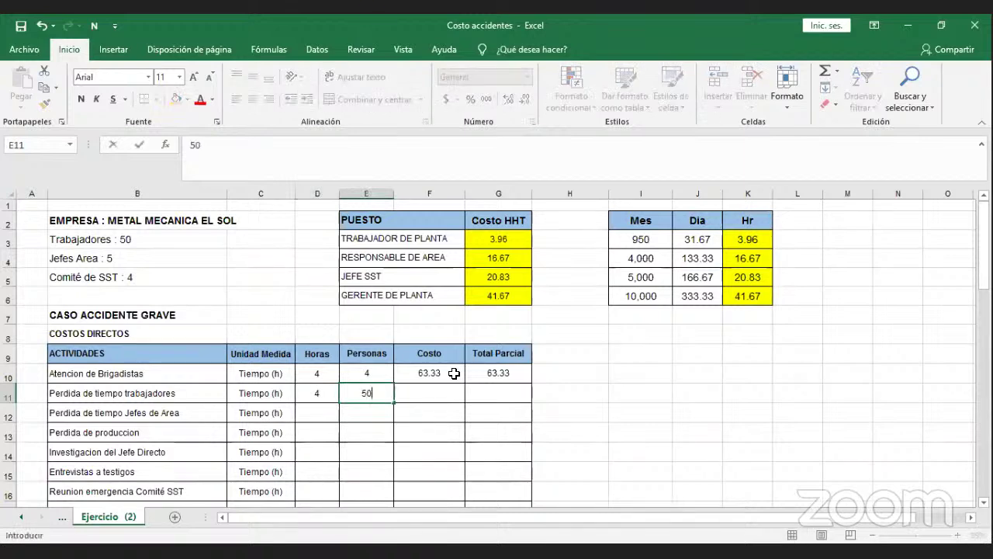
pyautogui.press('Tab')
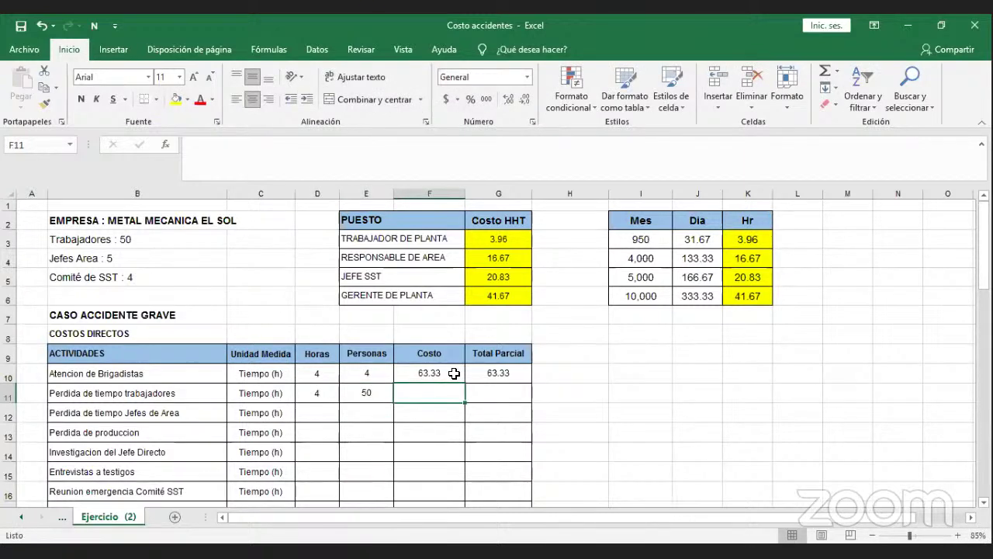
# Enter the F11 cost as =(D11*E11*G3).
pyautogui.write('=')
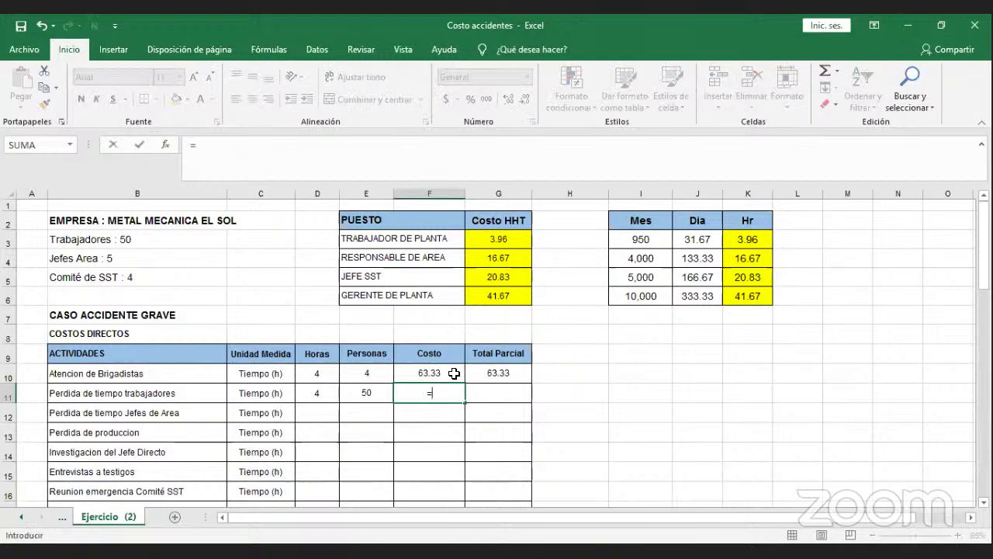
pyautogui.write('(')
pyautogui.click(331, 392)
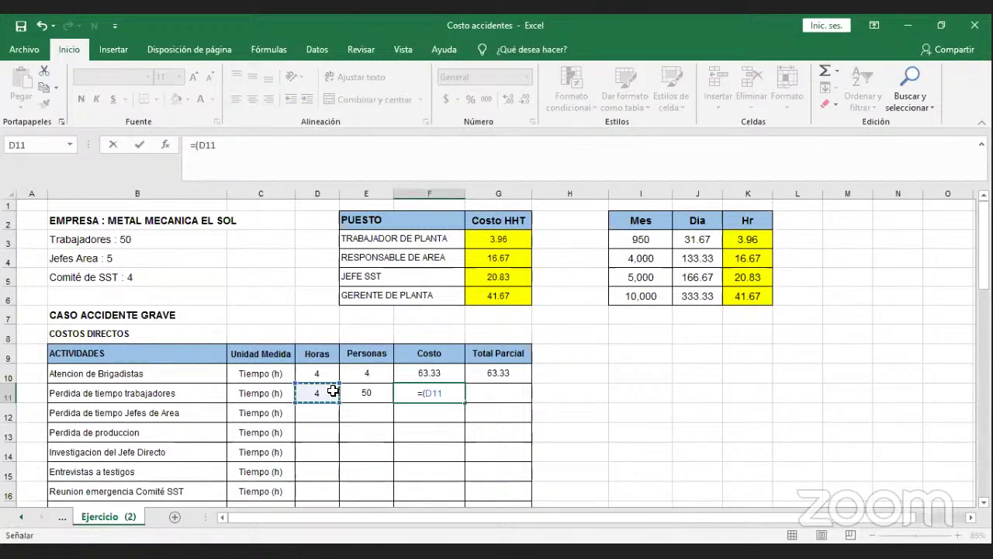
pyautogui.write('*')
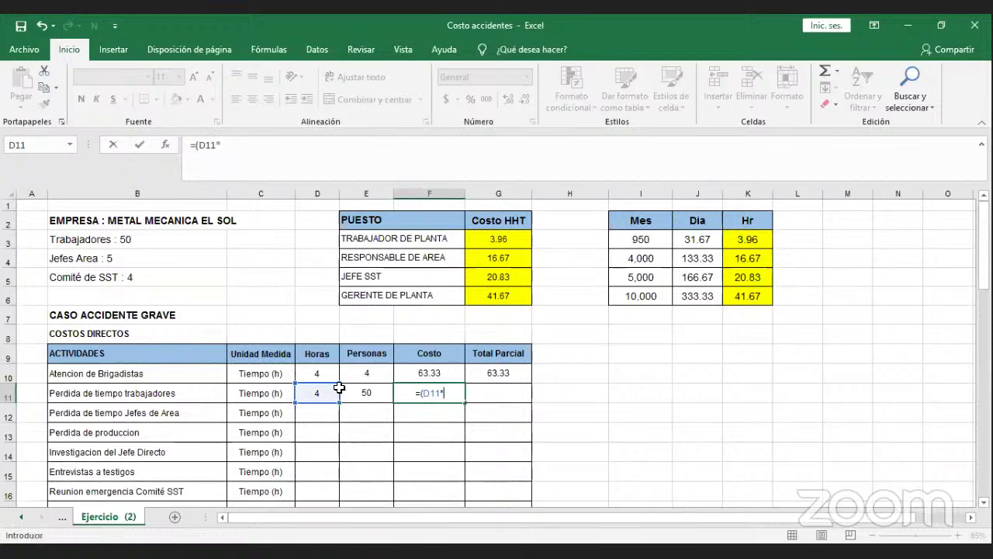
pyautogui.click(349, 390)
pyautogui.write('*')
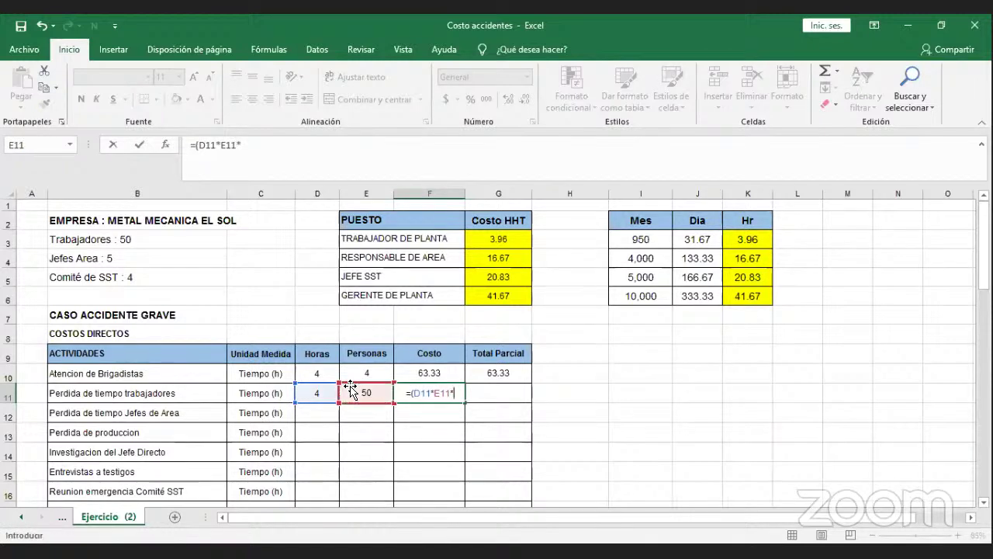
pyautogui.click(489, 241)
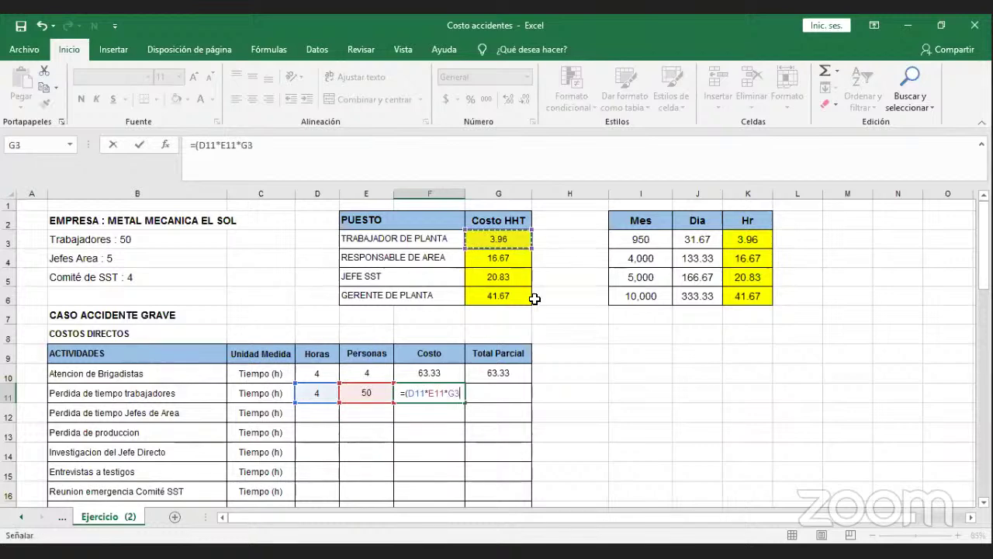
pyautogui.write(')')
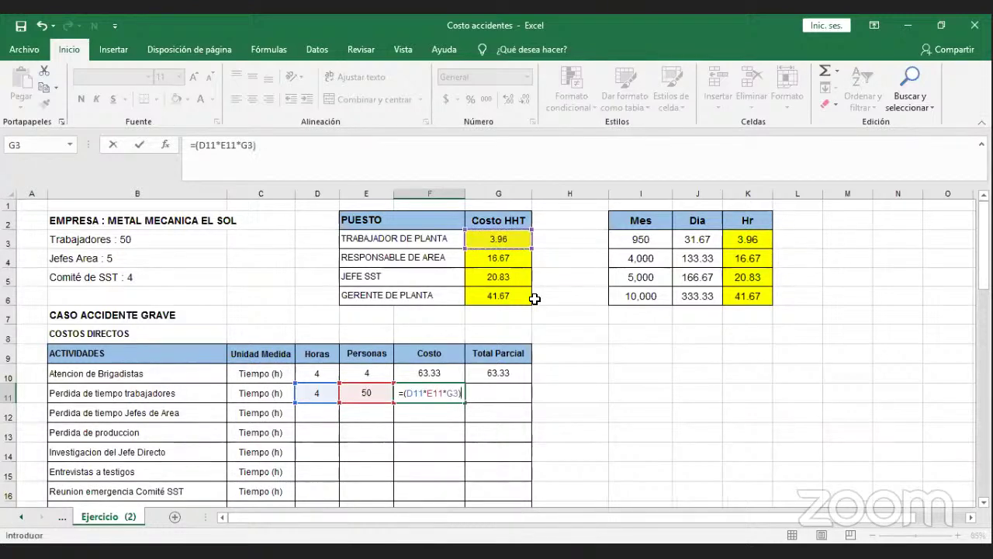
pyautogui.press('Return')
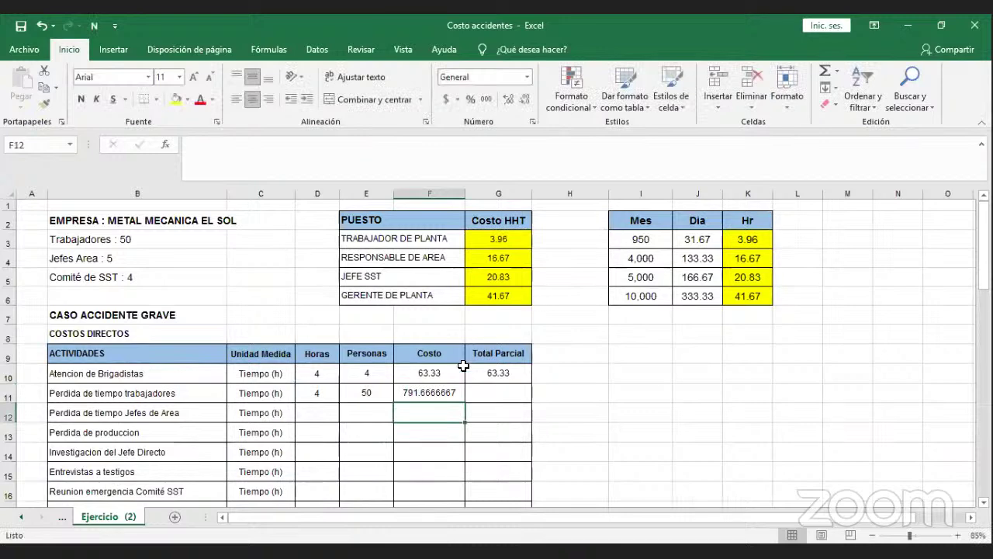
# Reduce the F11 cost display to two decimals, showing 791.67.
pyautogui.click(449, 392)
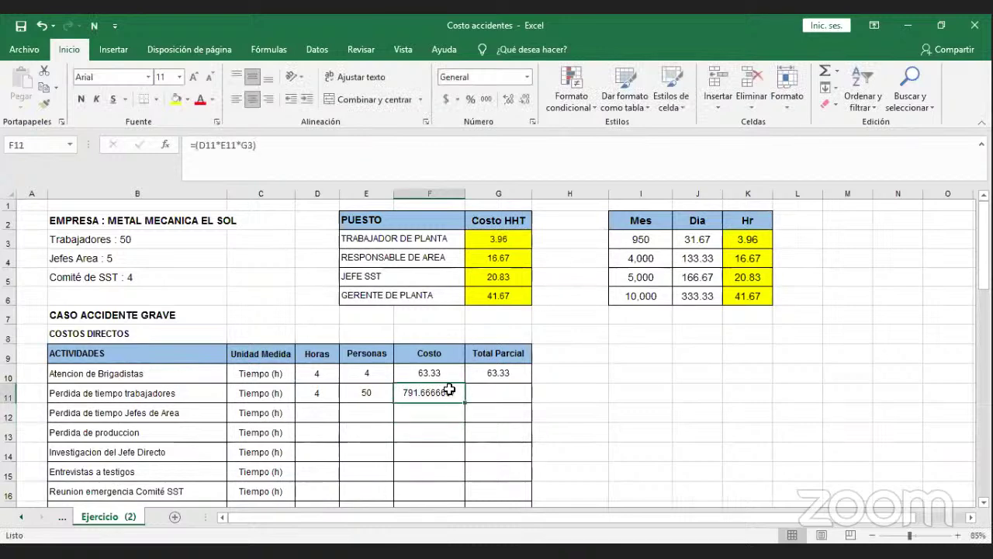
pyautogui.click(529, 103)
pyautogui.click(530, 102)
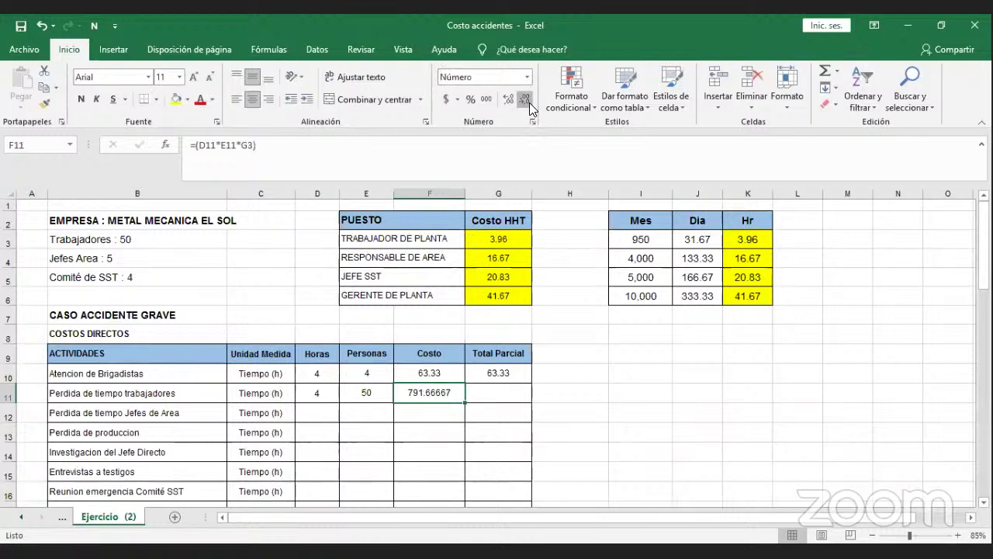
pyautogui.click(529, 102)
pyautogui.click(528, 103)
pyautogui.click(527, 103)
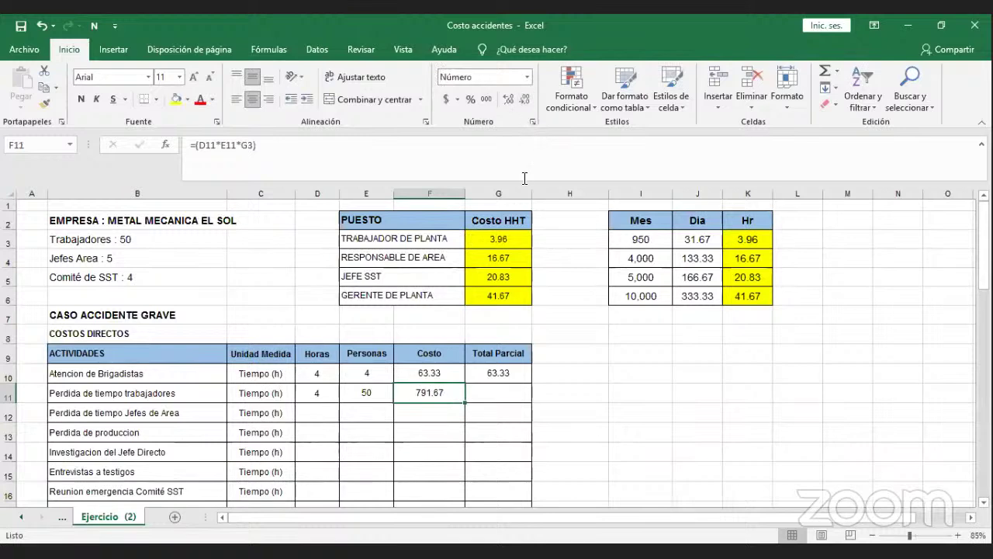
# Copy the G10 partial total formula down to G11, giving 791.67.
pyautogui.click(517, 381)
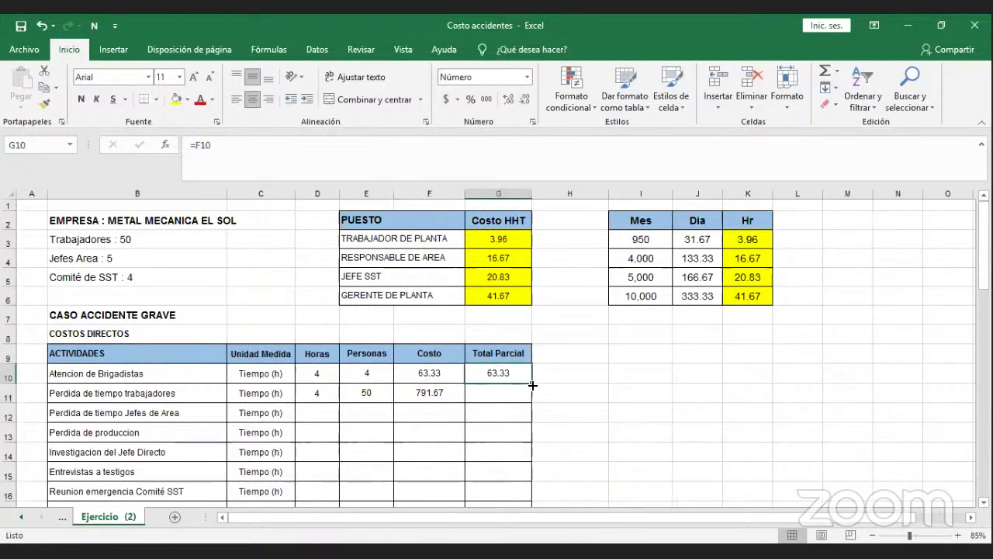
pyautogui.moveTo(531, 383); pyautogui.dragTo(532, 397)
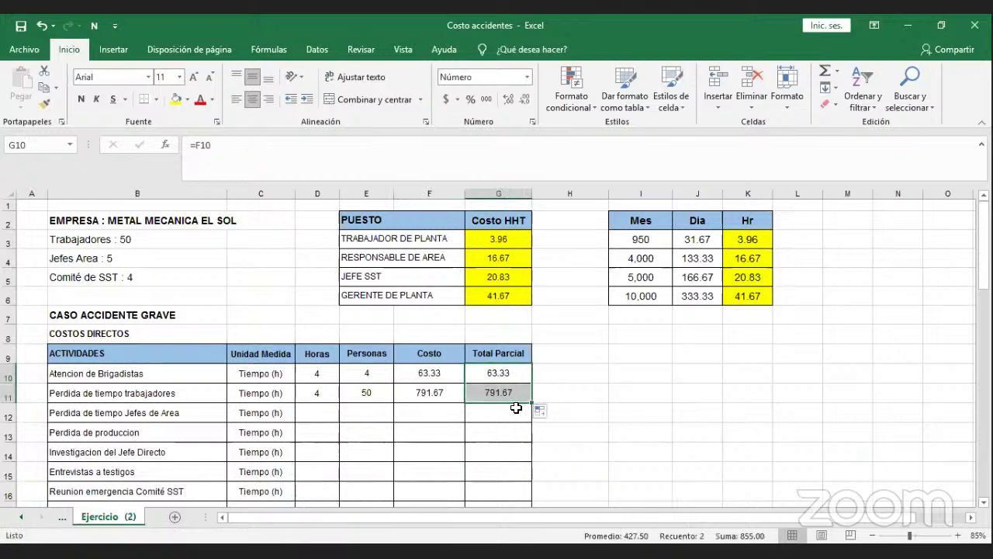
pyautogui.click(513, 407)
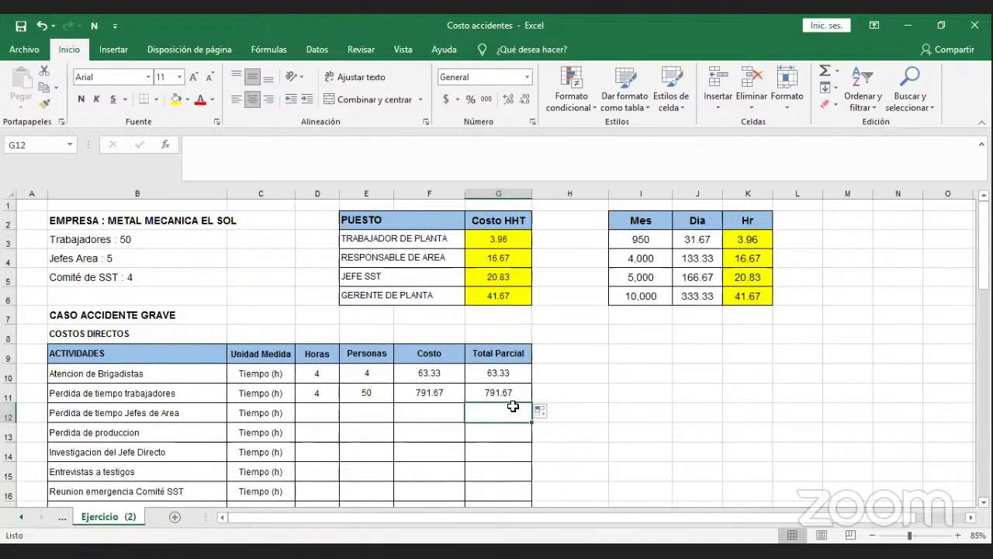
# Enter 4 hours in D12 for the Jefes de Area row, correcting a mistyped entry.
pyautogui.press('Down')
pyautogui.press('Down')
pyautogui.press('Down')
pyautogui.press('Down')
pyautogui.press('Down')
pyautogui.press('Down')
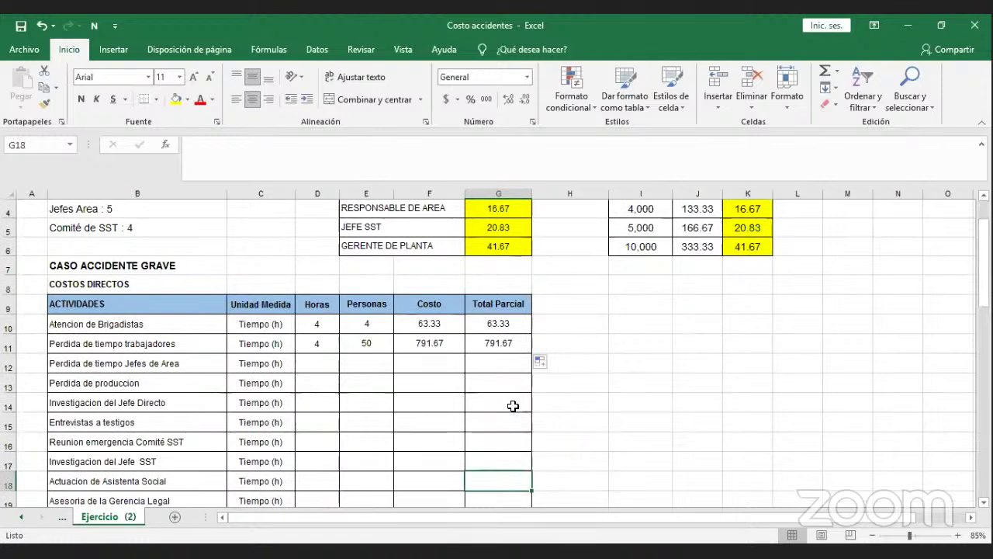
pyautogui.click(513, 406)
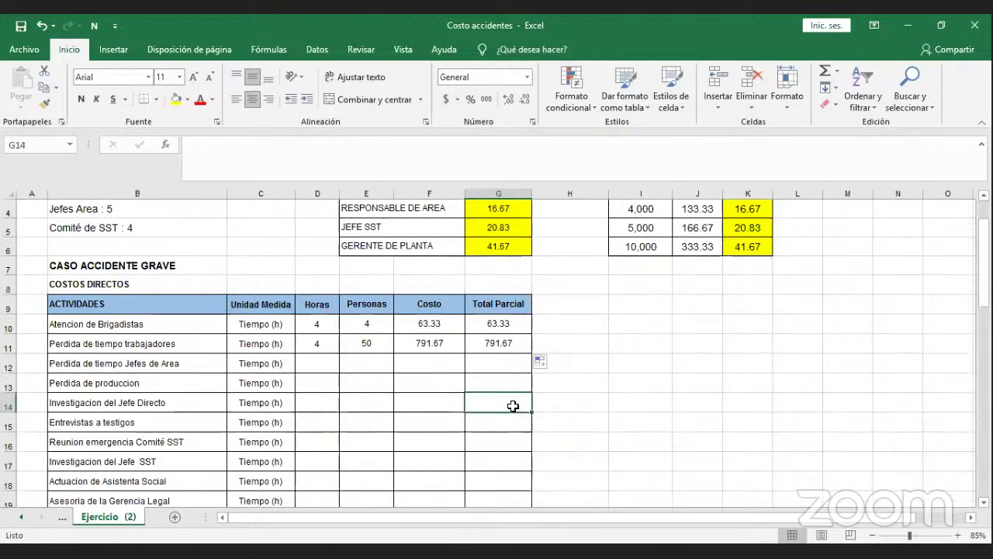
pyautogui.click(336, 363)
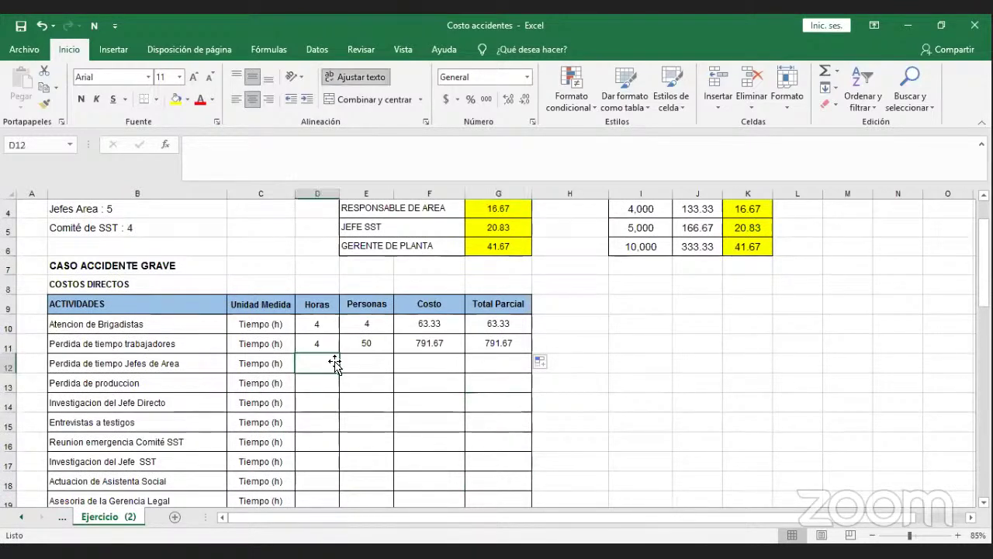
pyautogui.scroll(1, 357, 365)
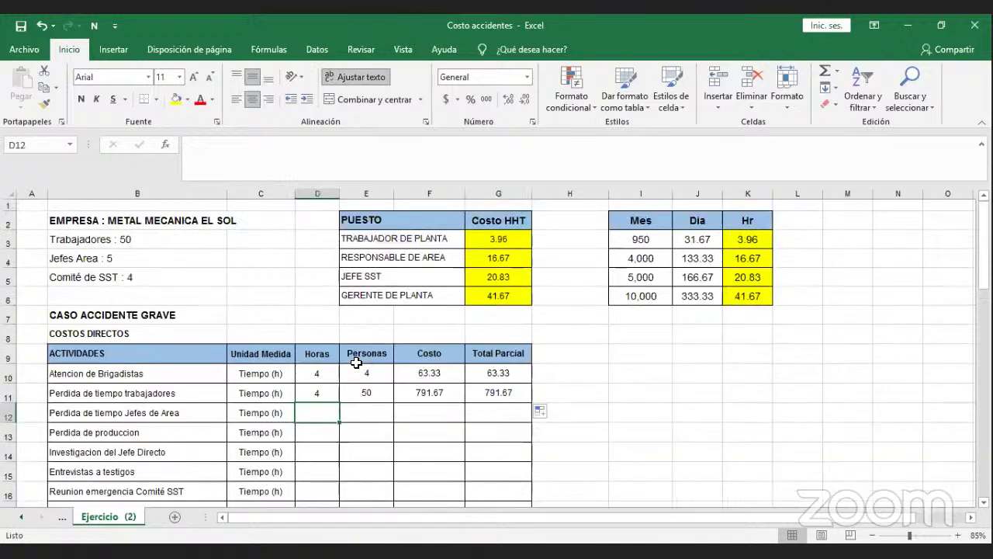
pyautogui.write('55')
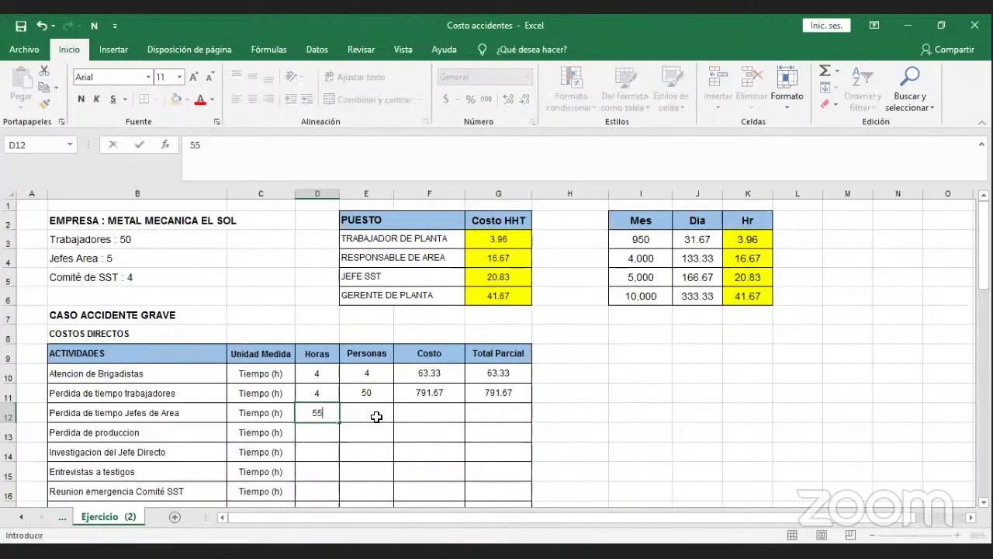
pyautogui.press('BackSpace')
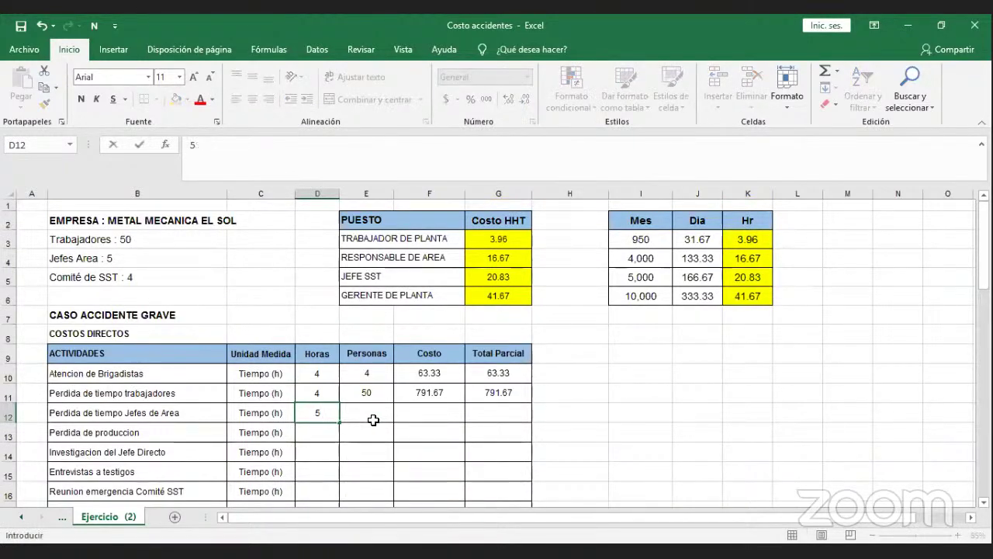
pyautogui.click(373, 420)
pyautogui.click(325, 413)
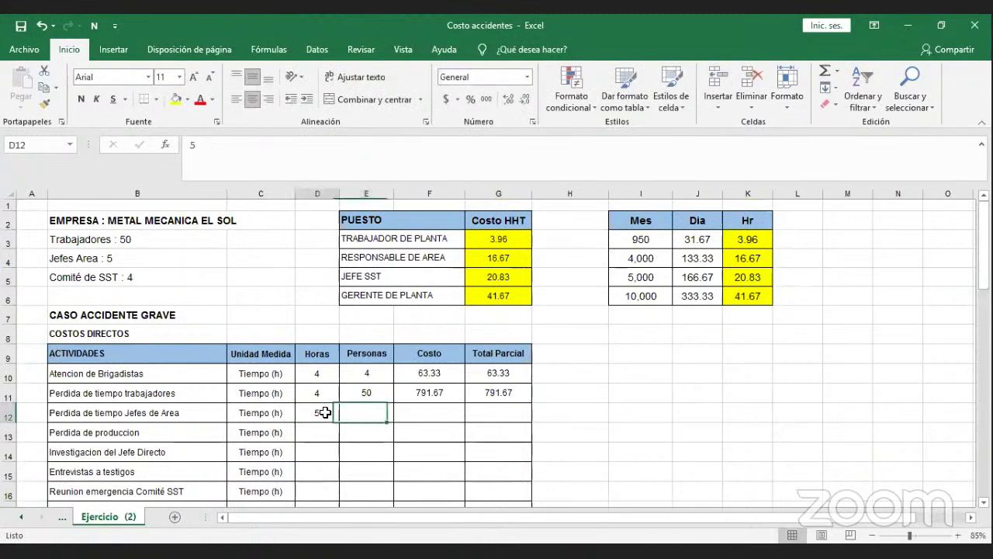
pyautogui.write('4')
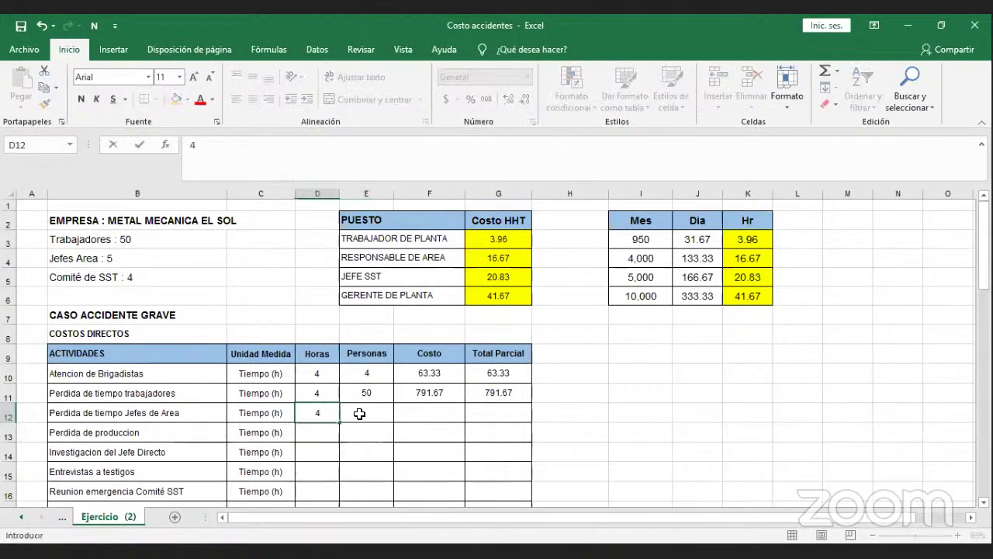
pyautogui.click(365, 417)
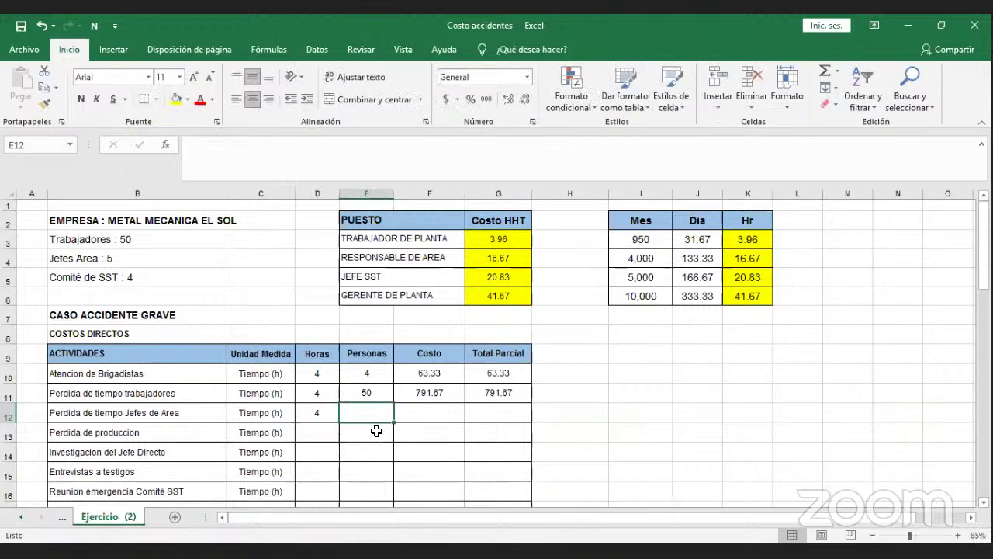
# Enter 5 people and the cost formula =(D12*E12*G5) for Jefes de Area.
pyautogui.write('5')
pyautogui.press('Tab')
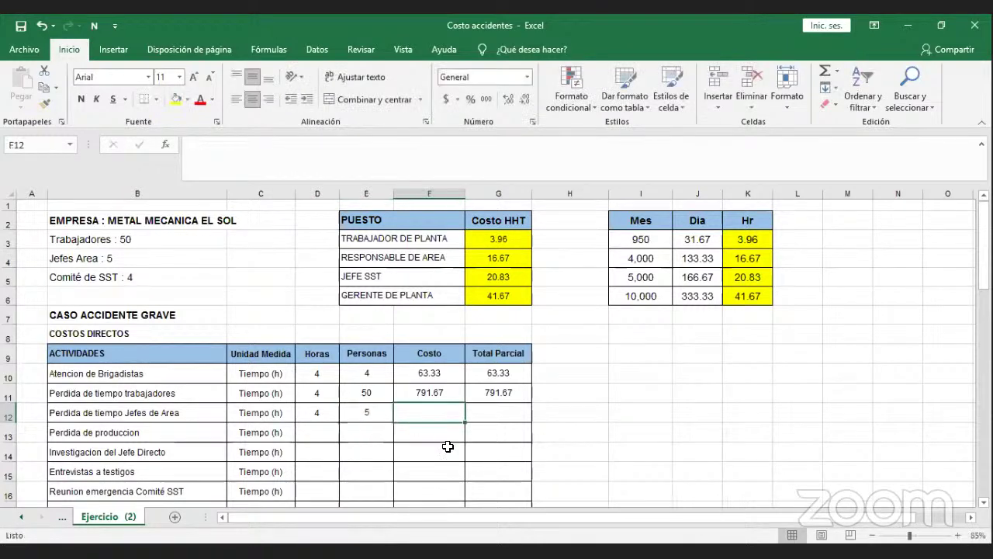
pyautogui.write('=(')
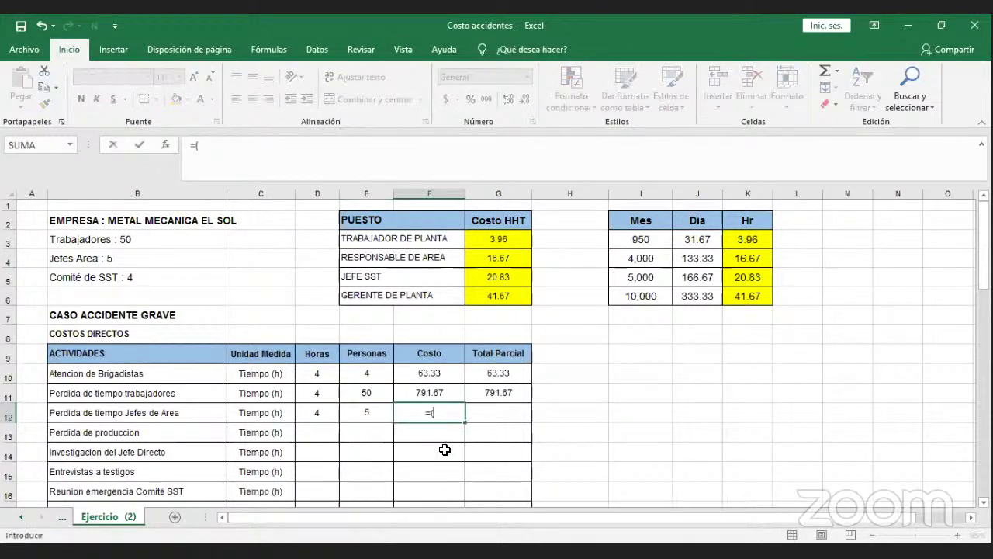
pyautogui.click(332, 411)
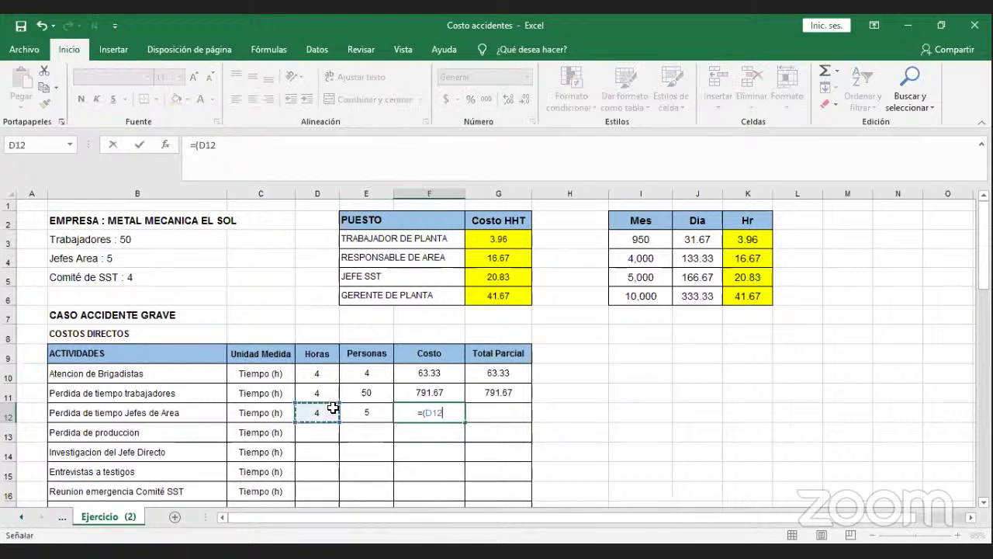
pyautogui.write('*')
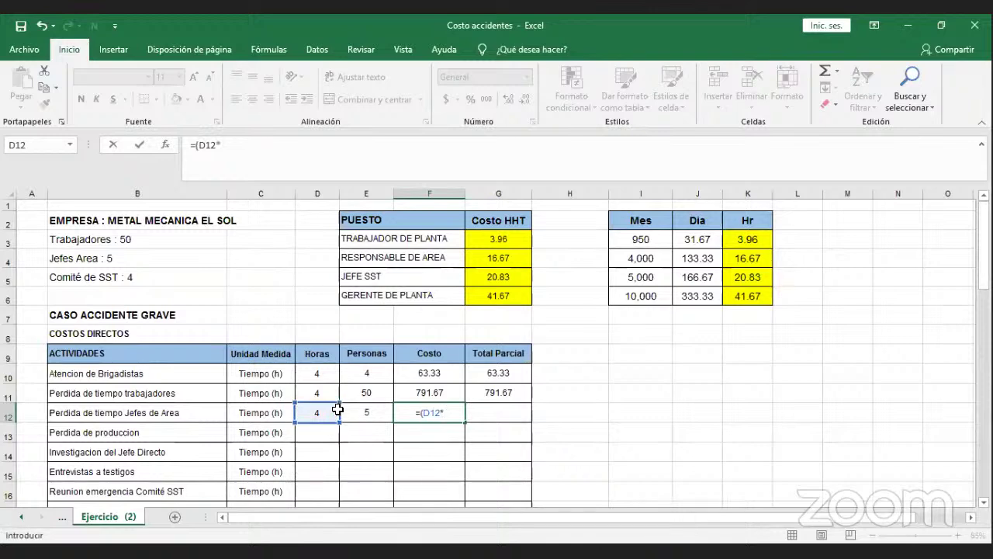
pyautogui.click(353, 408)
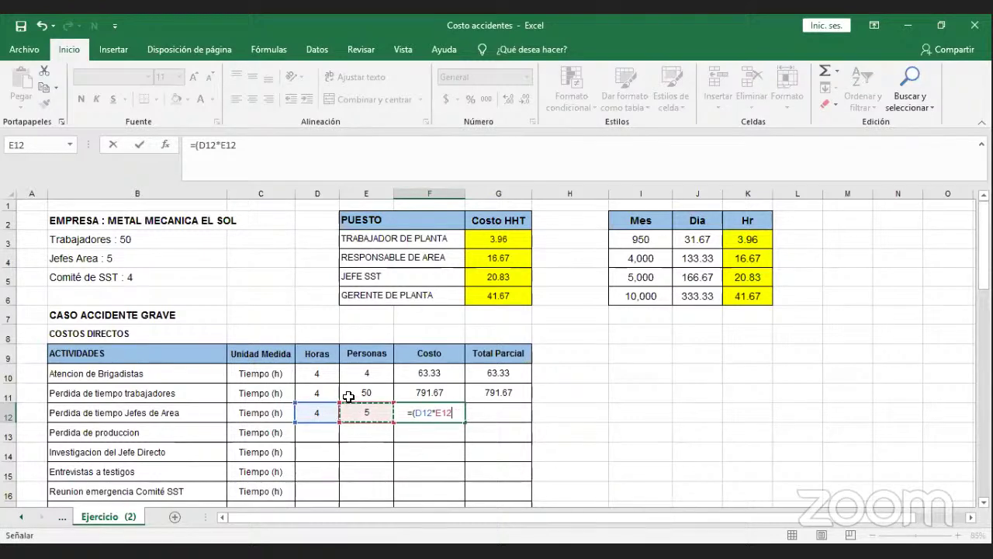
pyautogui.write('*')
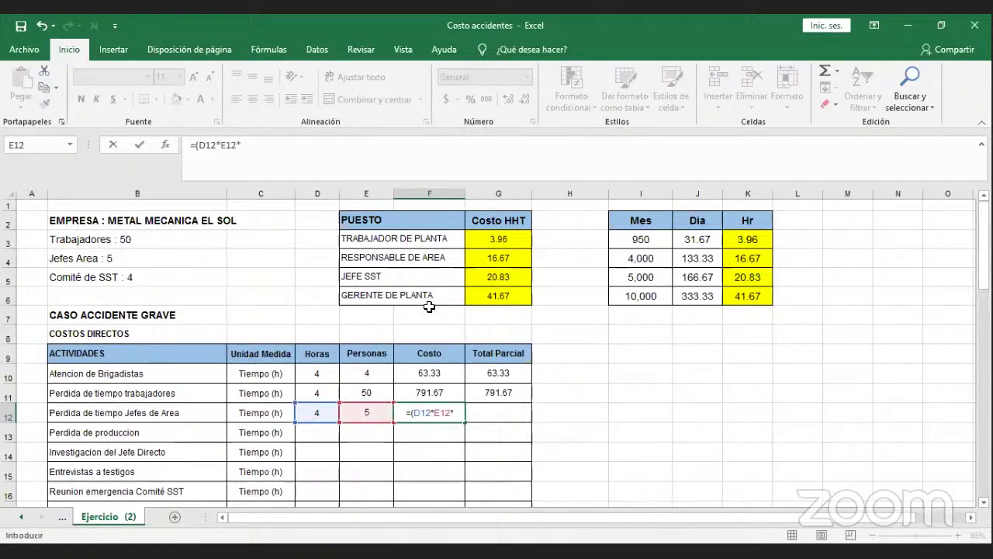
pyautogui.click(488, 279)
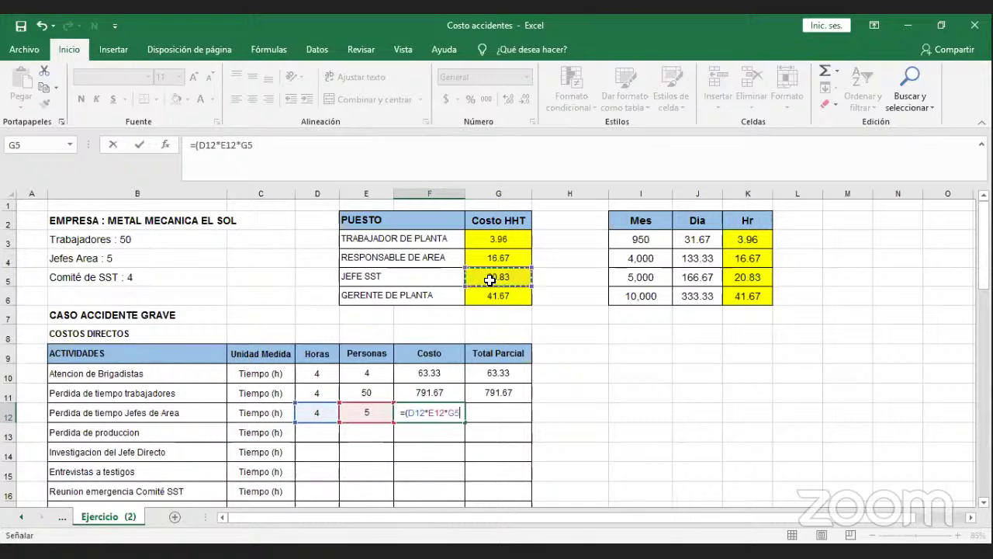
pyautogui.write(')')
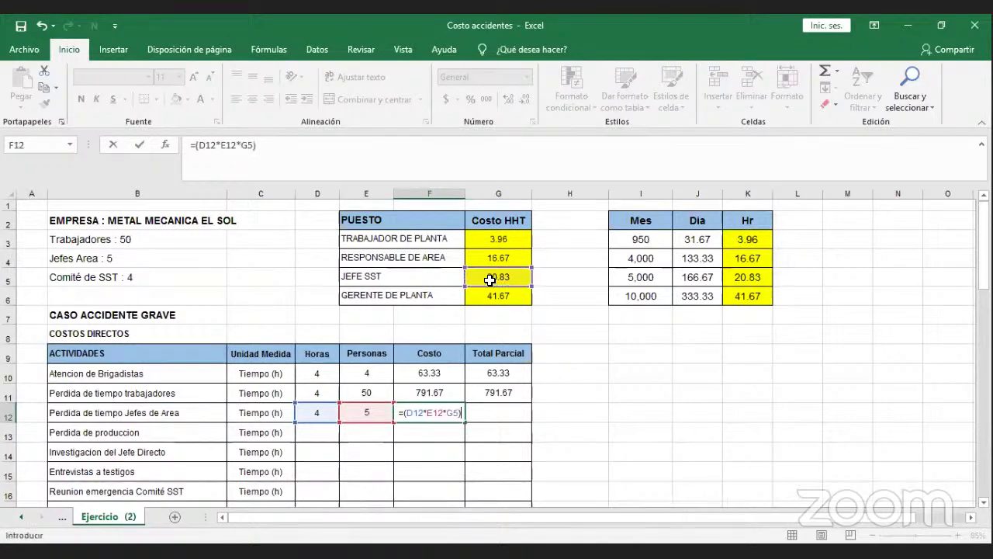
pyautogui.press('Return')
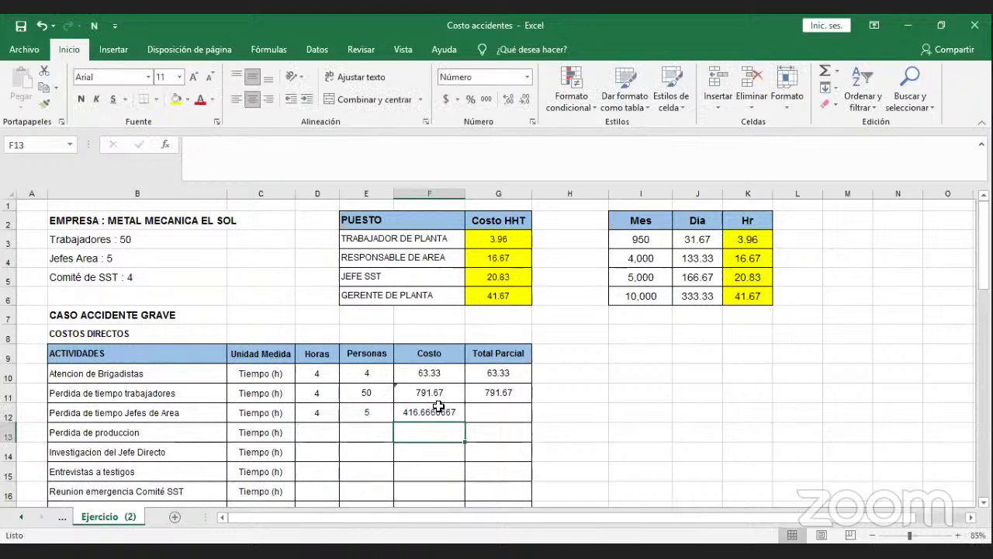
# Reduce the F12 cost display to two decimals, showing 416.67.
pyautogui.click(431, 410)
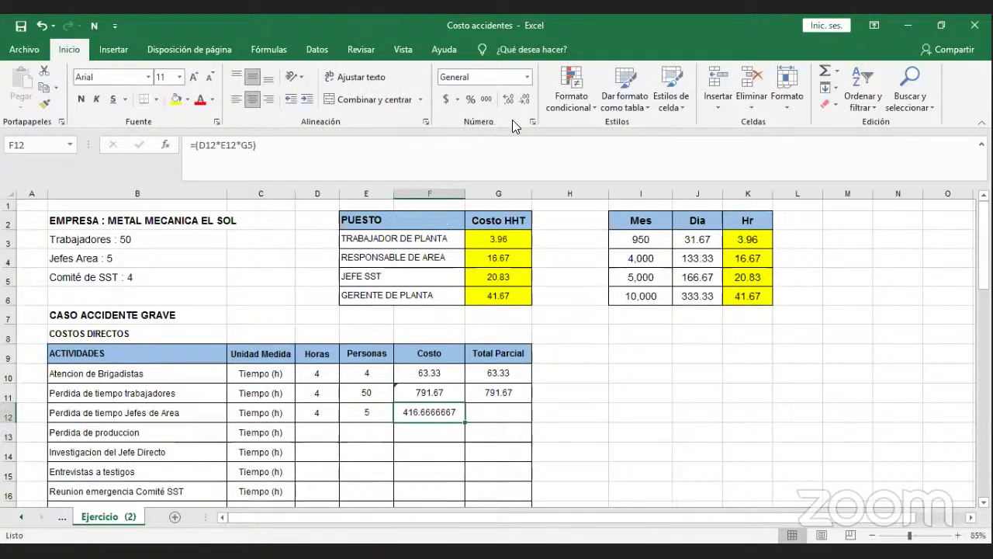
pyautogui.click(525, 99)
pyautogui.click(525, 101)
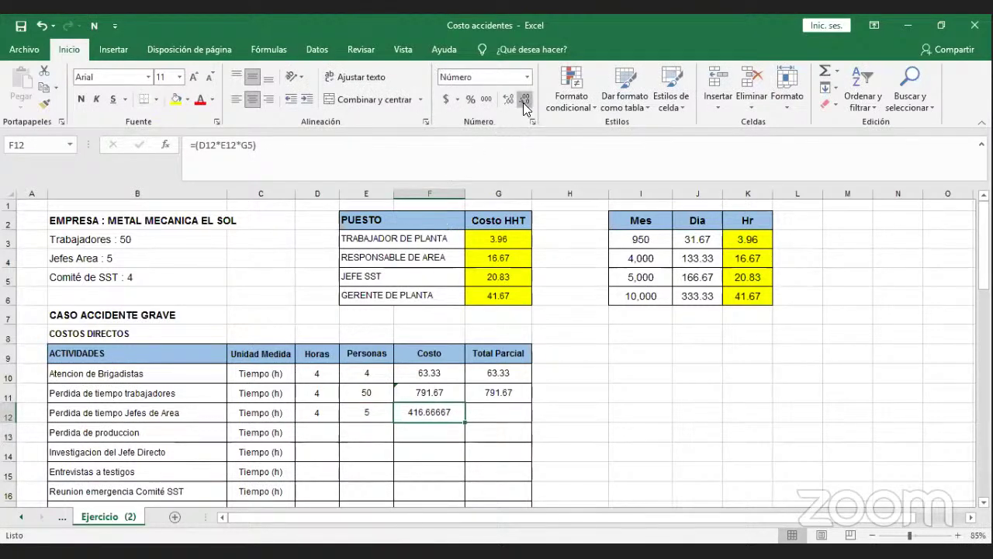
pyautogui.click(525, 100)
pyautogui.click(525, 101)
pyautogui.click(526, 101)
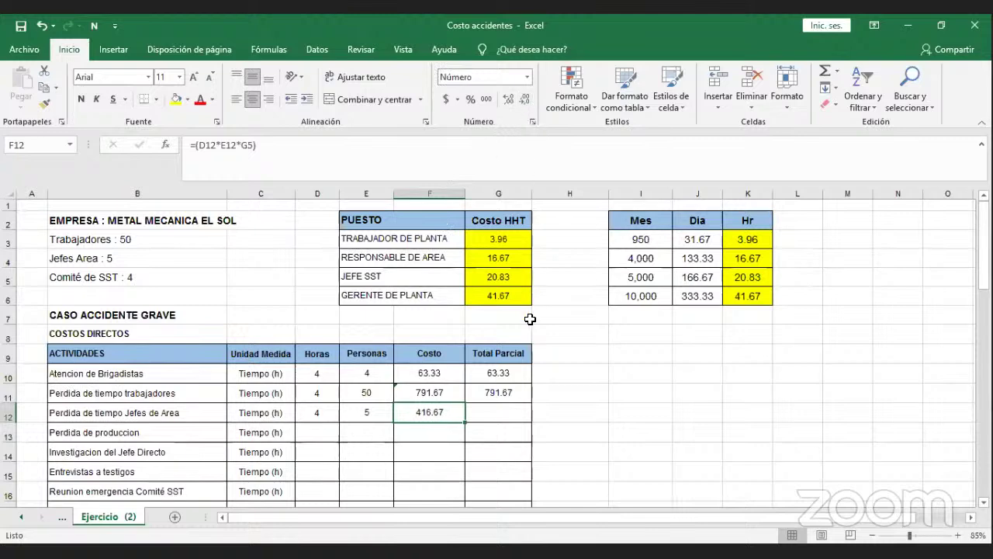
# Copy the Total Parcial formula from G11 down to G12, giving 416.67.
pyautogui.click(512, 396)
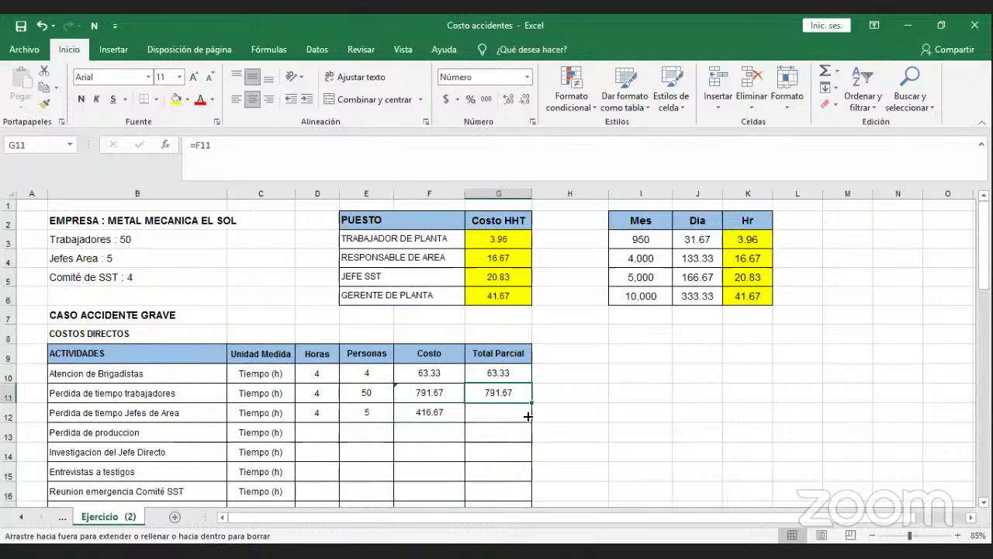
pyautogui.moveTo(530, 403); pyautogui.dragTo(530, 423)
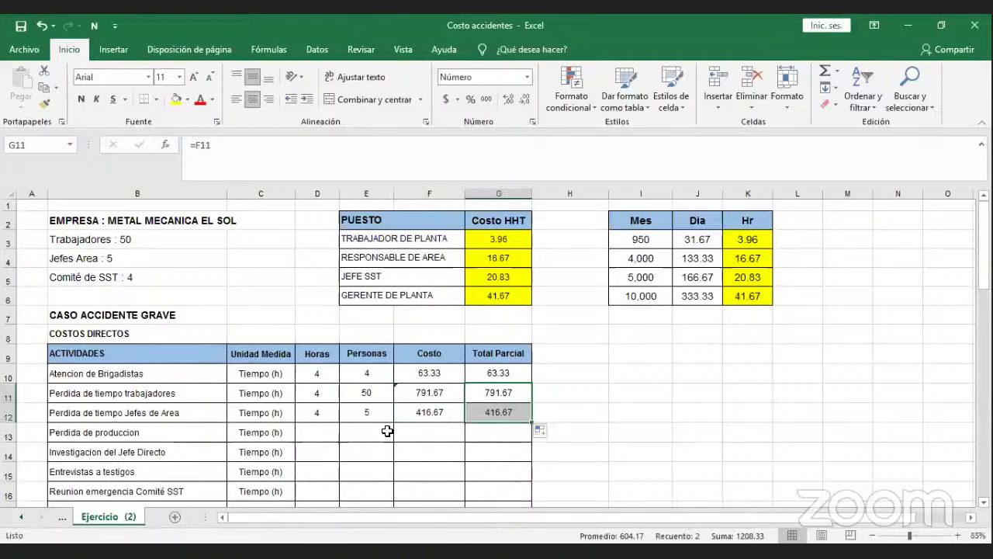
pyautogui.click(320, 426)
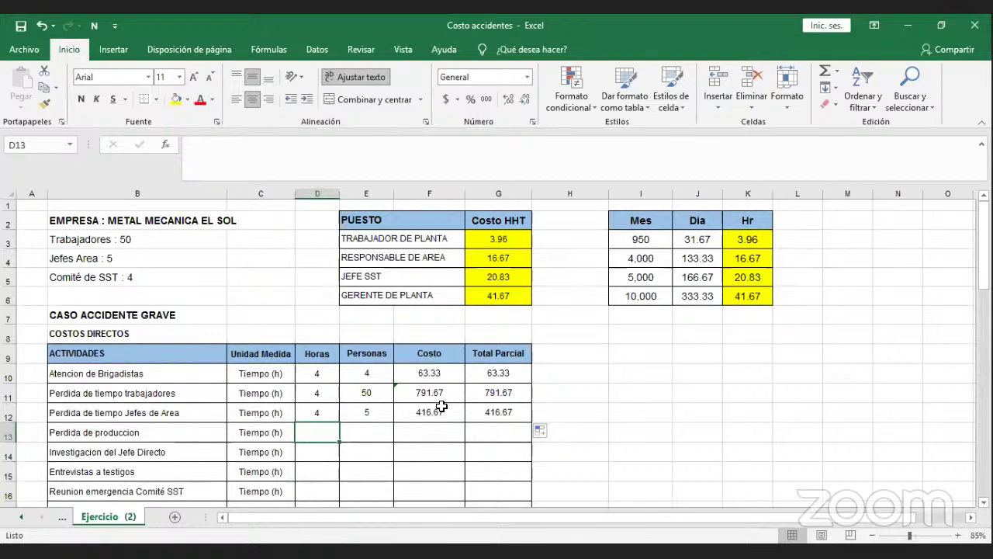
# Enter 4 hours in D13 for the Perdida de produccion row.
pyautogui.write('4')
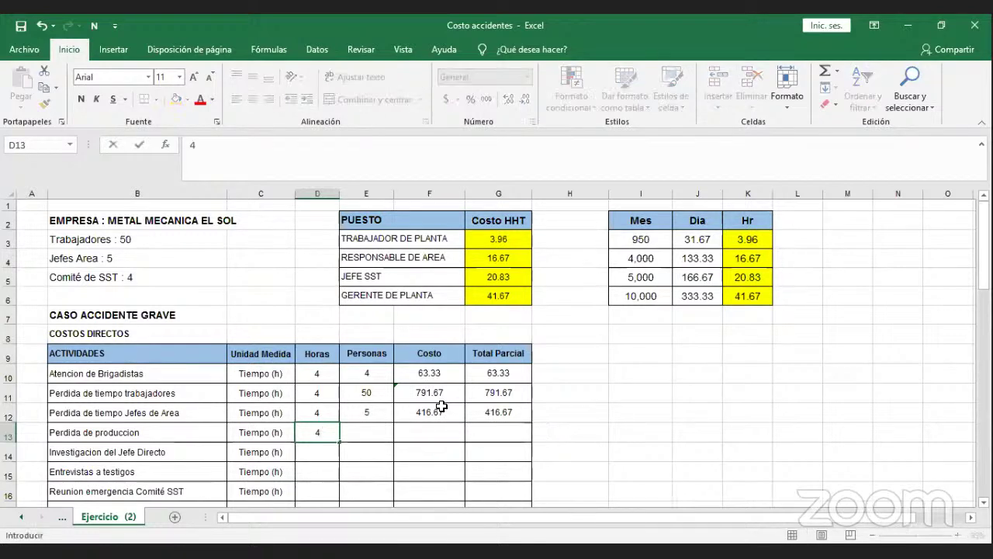
pyautogui.press('Tab')
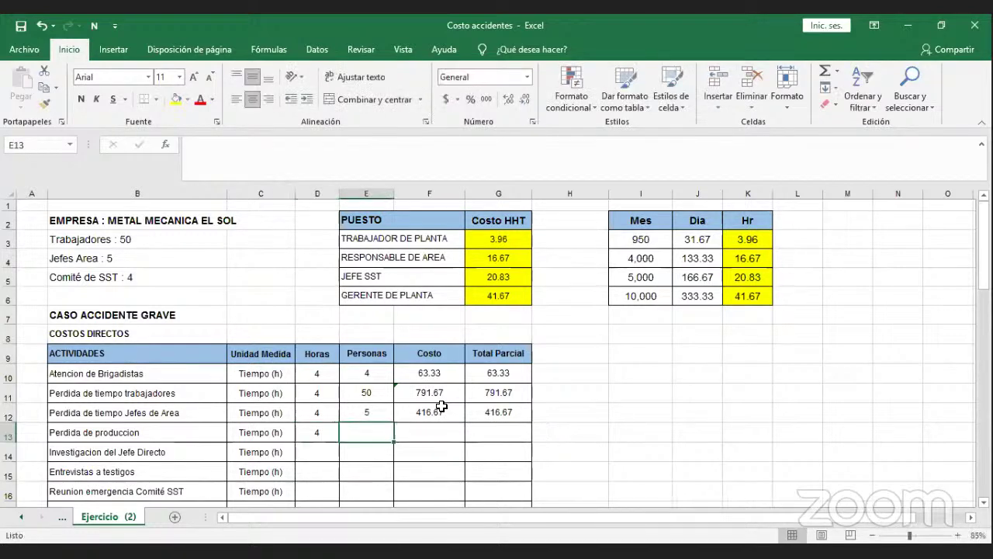
pyautogui.press('Tab')
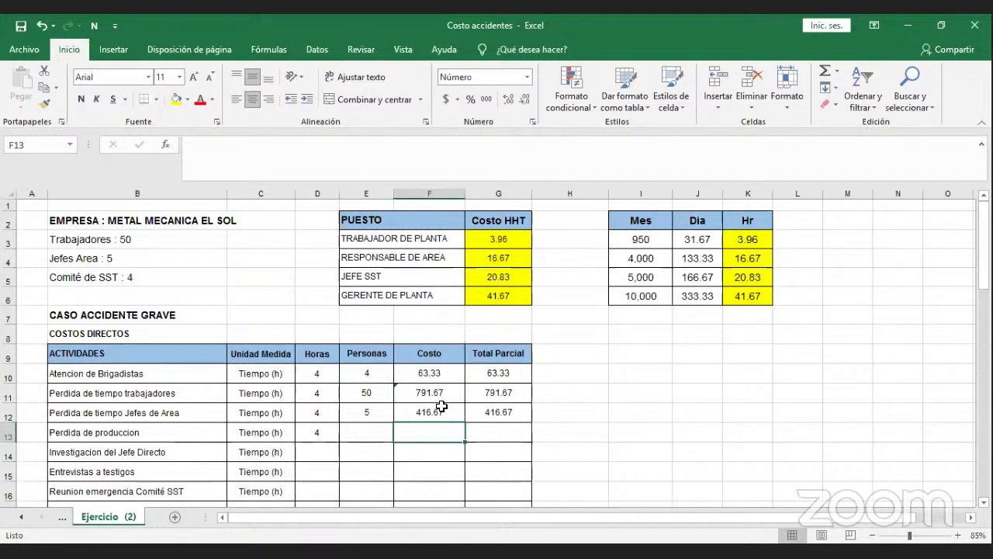
pyautogui.press('Tab')
pyautogui.press('Tab')
pyautogui.press('Tab')
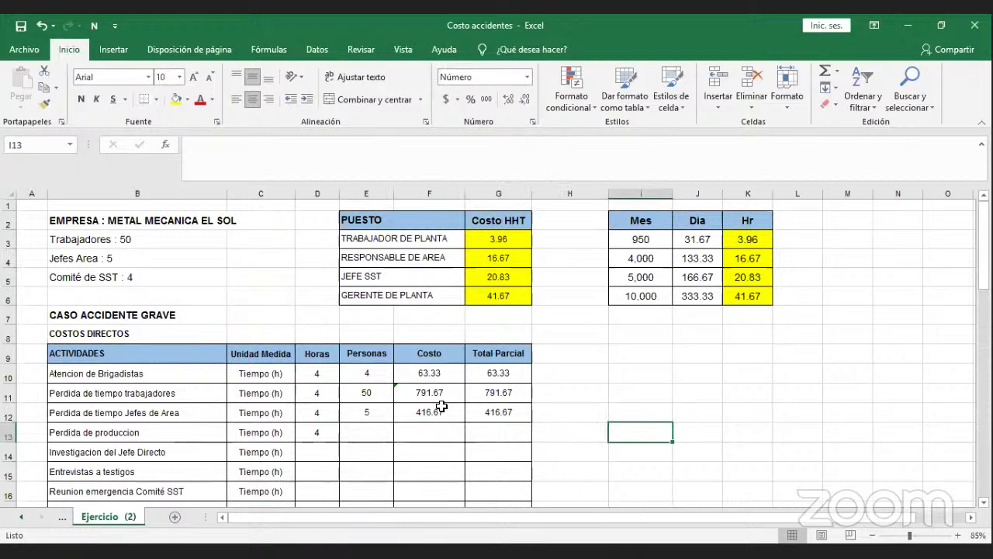
# Enter 20,000 in I13 and =I13/8 in J13, giving 2500.
pyautogui.write('20')
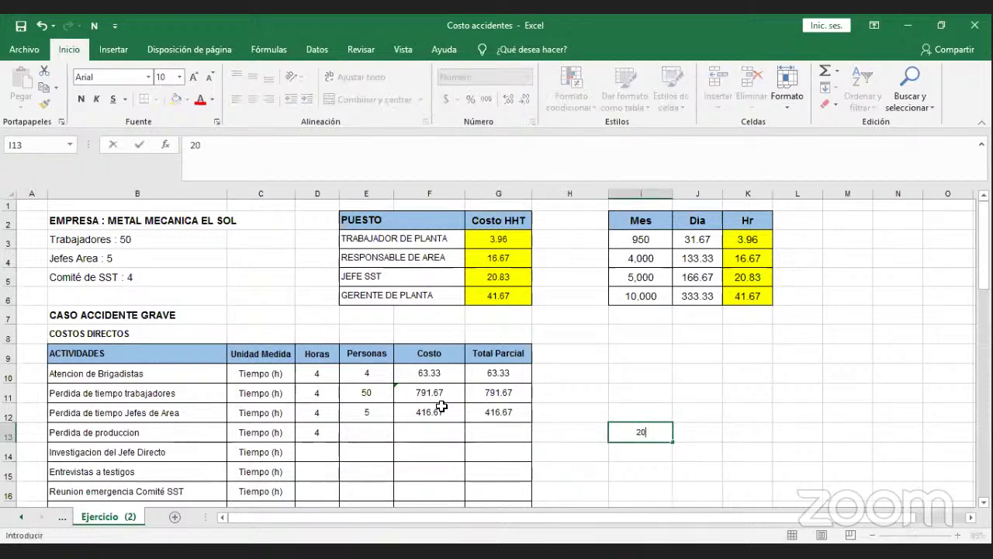
pyautogui.write(',000')
pyautogui.hotkey('ctrl', 'Return')
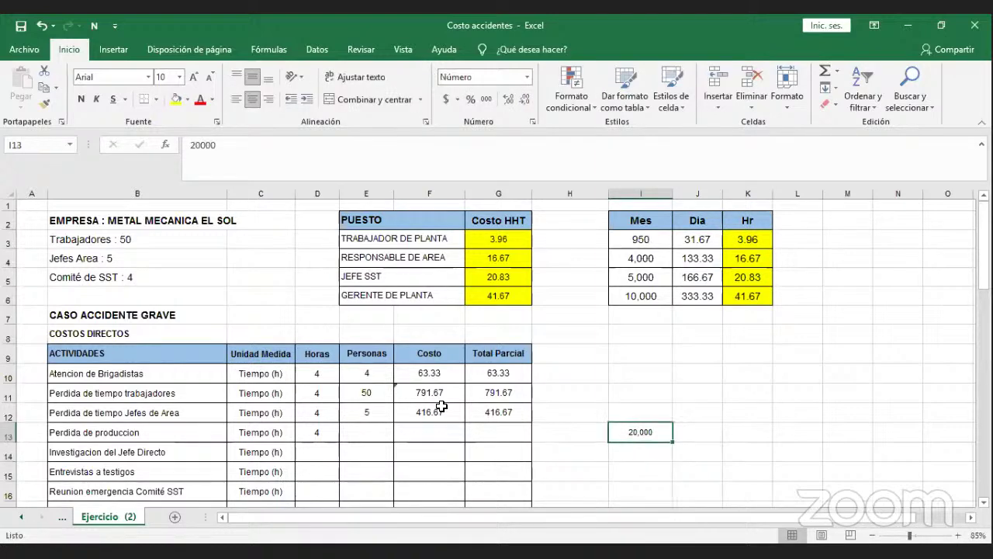
pyautogui.press('Right')
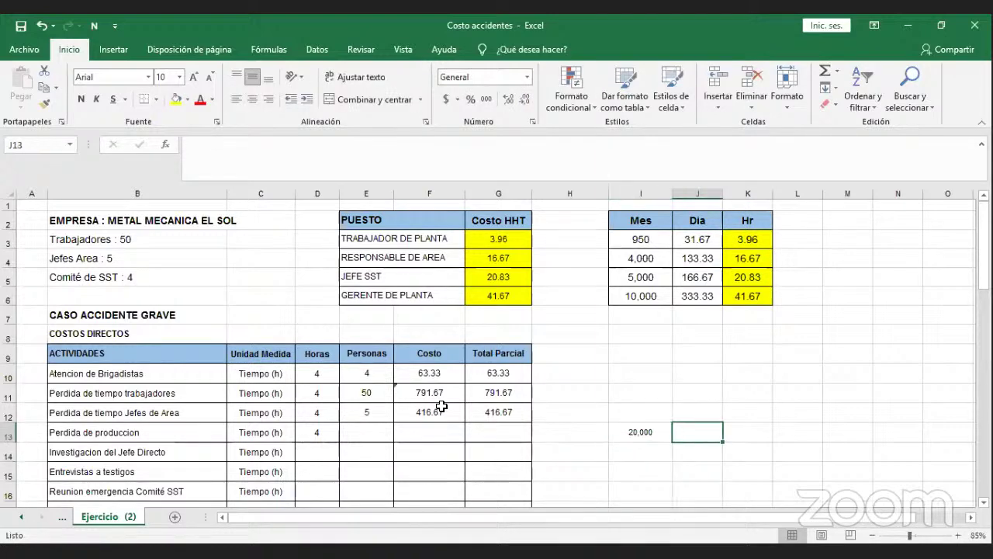
pyautogui.write('=')
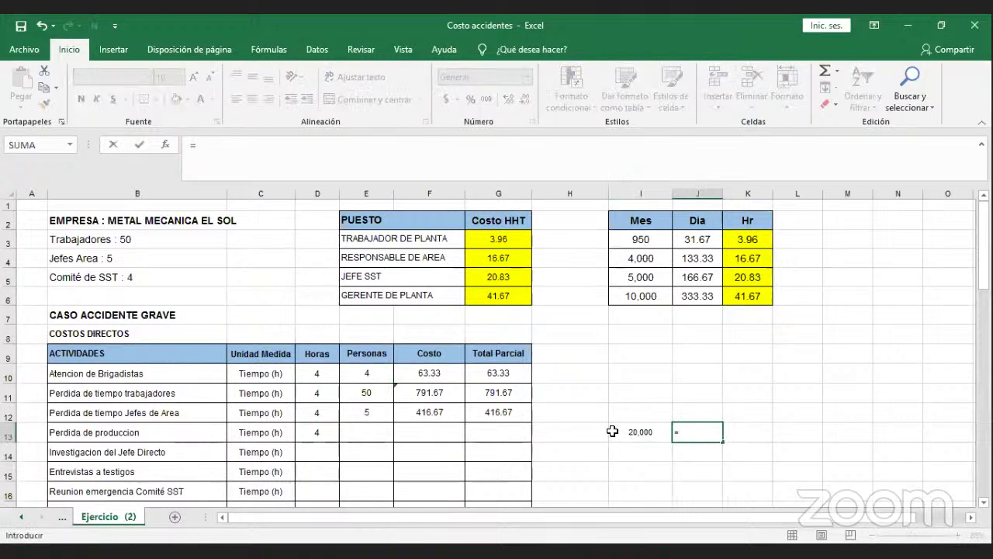
pyautogui.click(612, 433)
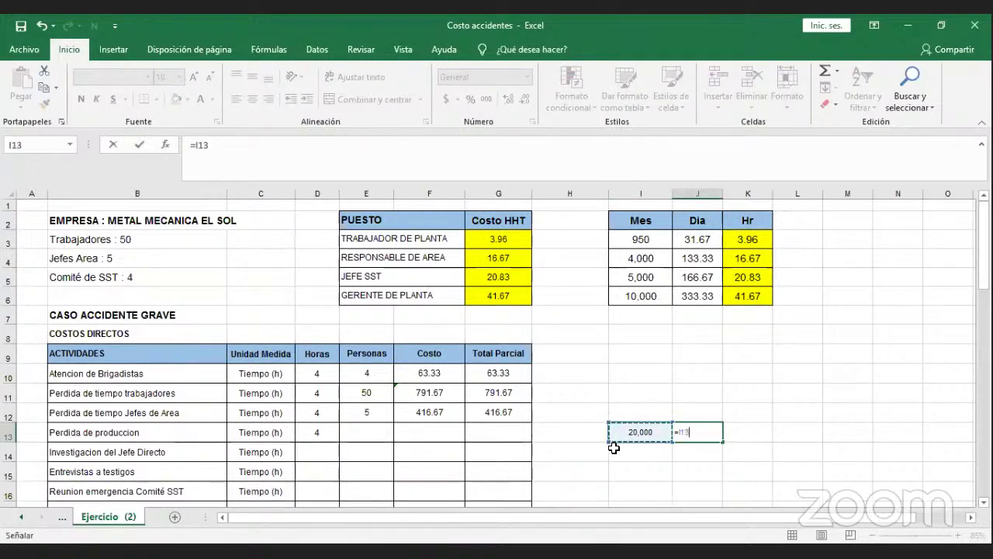
pyautogui.write('/')
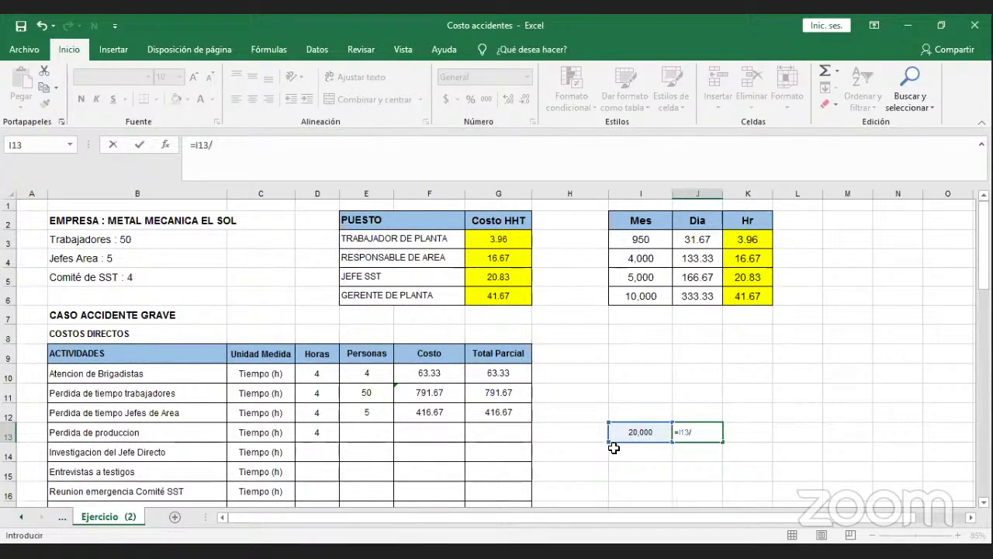
pyautogui.write('8')
pyautogui.press('Return')
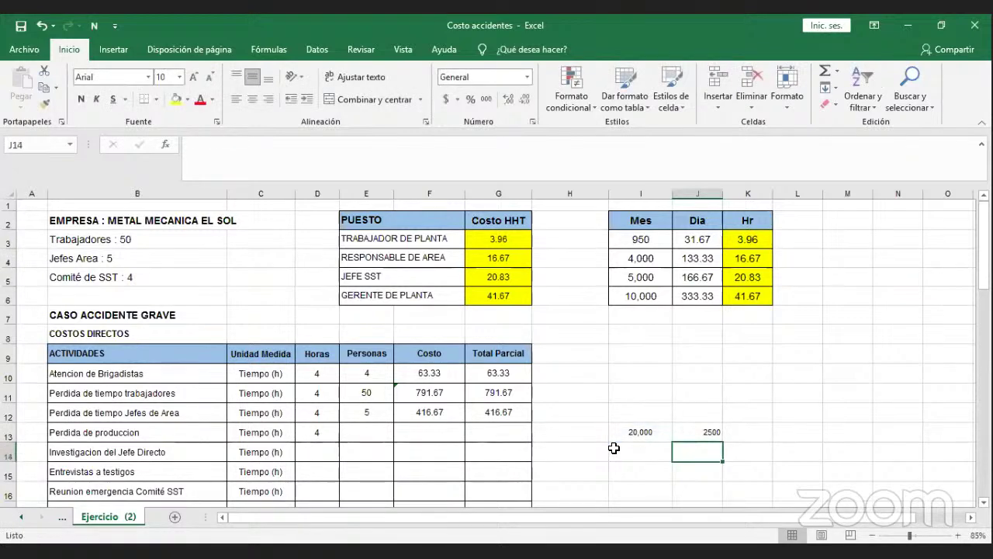
# Re-enter the J13 division of 20,000 by 8, again showing 2500.
pyautogui.press('Up')
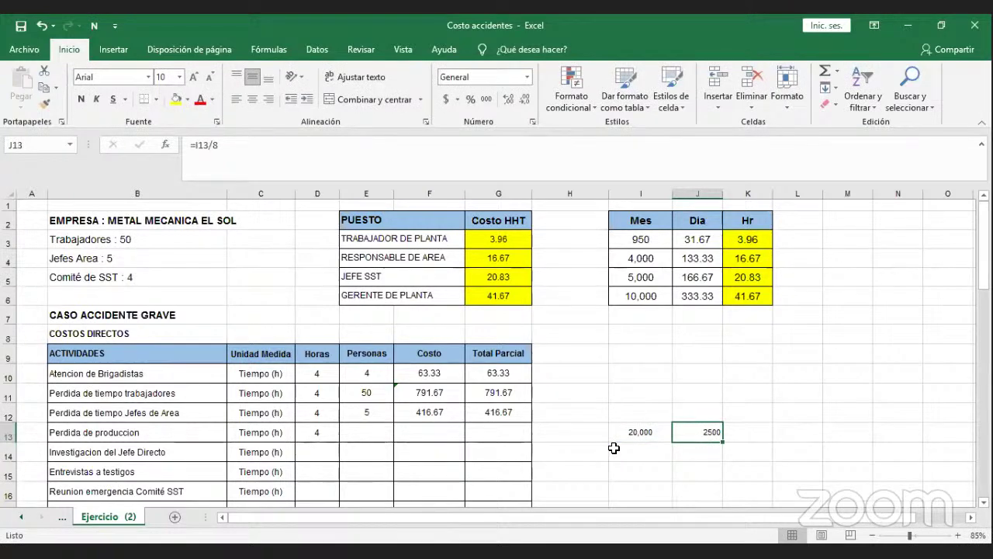
pyautogui.press('Delete')
pyautogui.write('=')
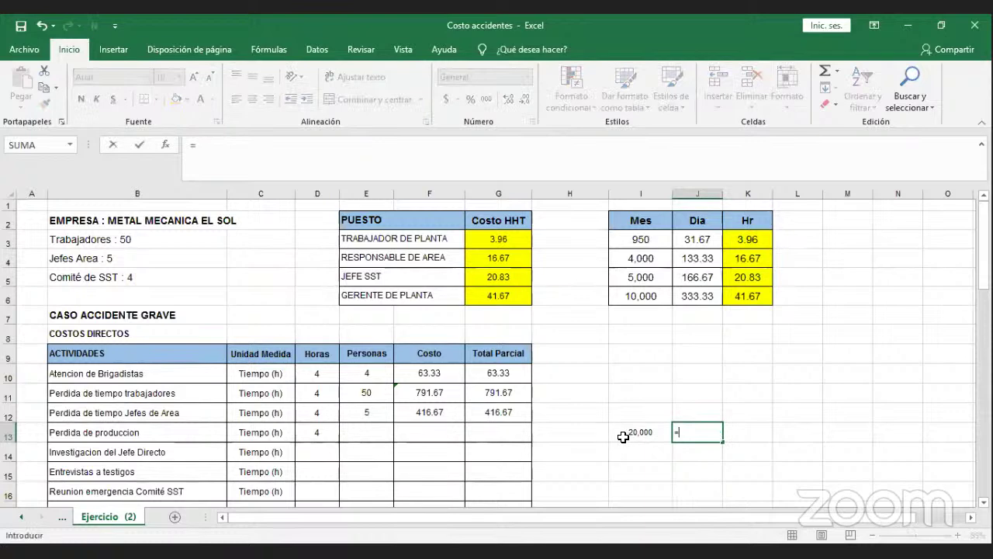
pyautogui.click(623, 436)
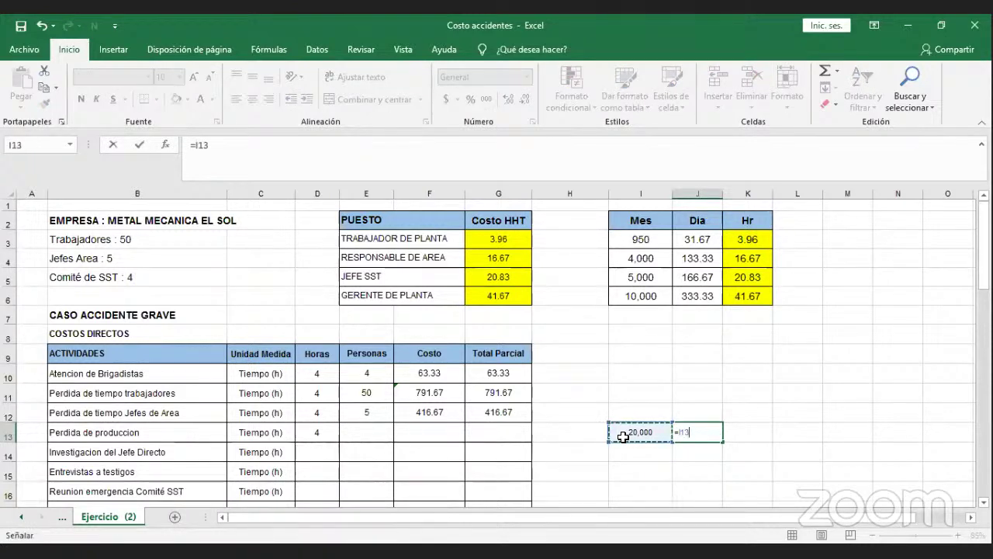
pyautogui.write('/8')
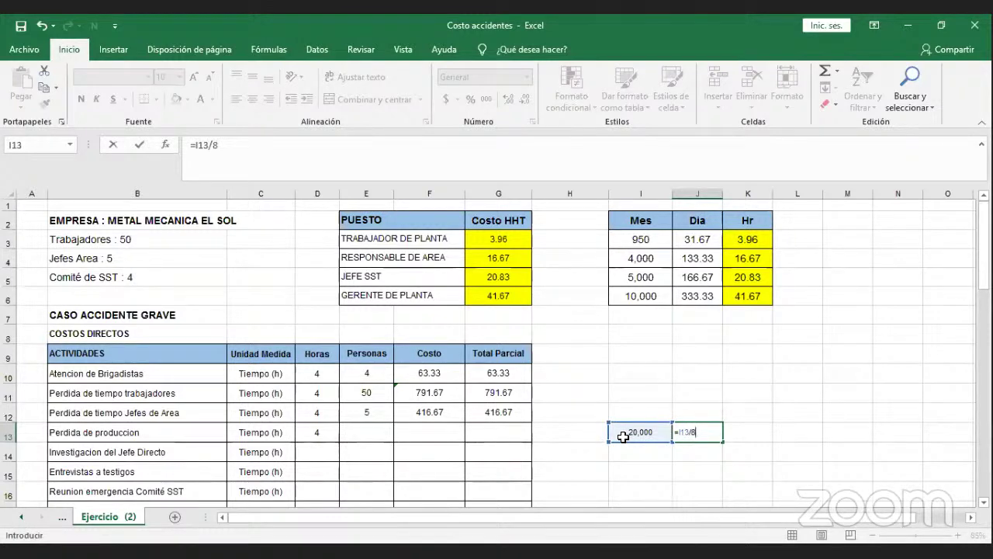
pyautogui.press('Return')
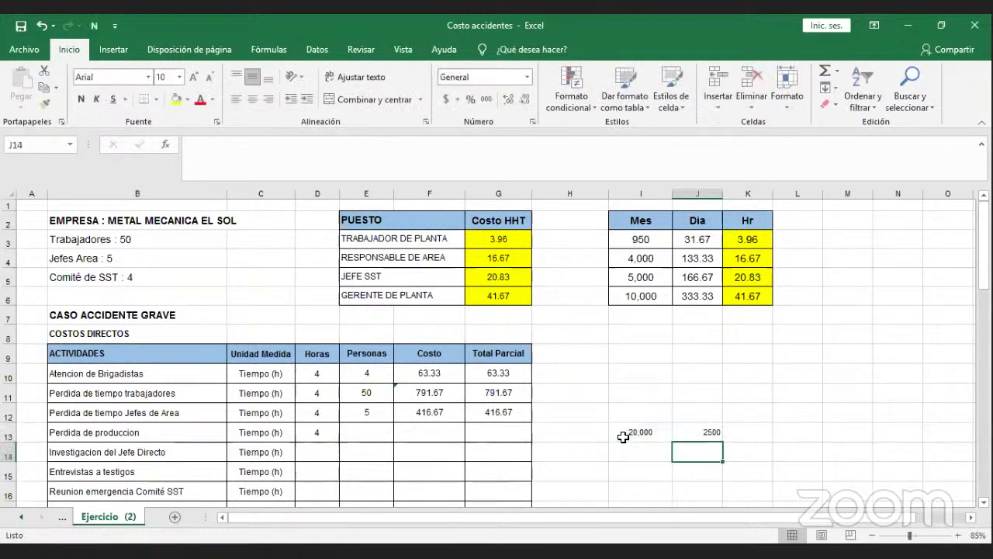
pyautogui.press('Up')
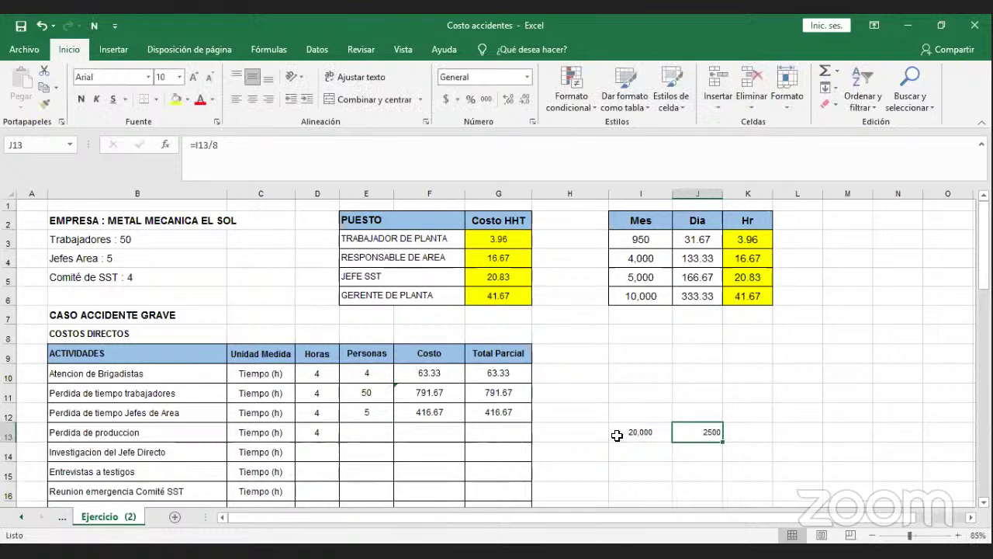
pyautogui.click(429, 432)
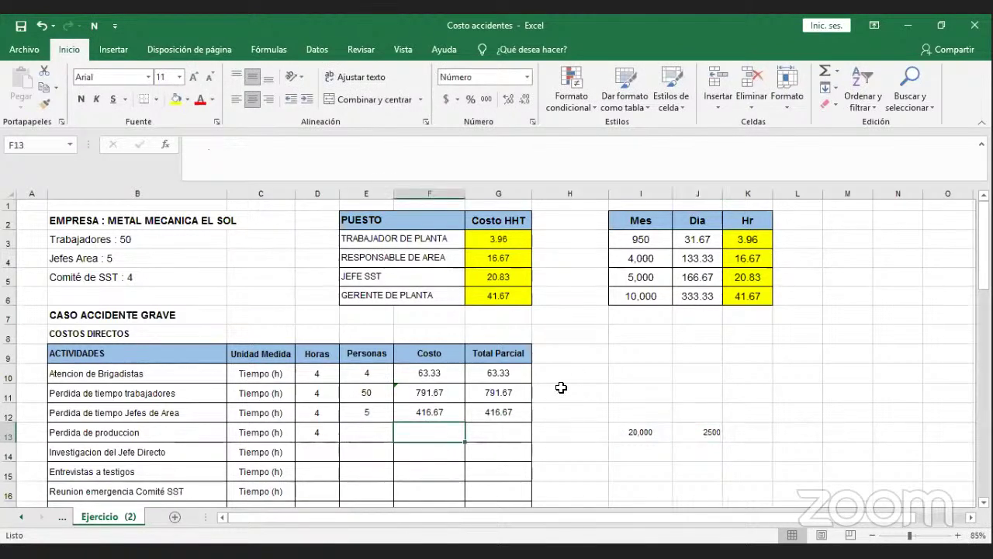
# Enter =(D13*2500) in F13, costing the production loss at 10,000.
pyautogui.write('=')
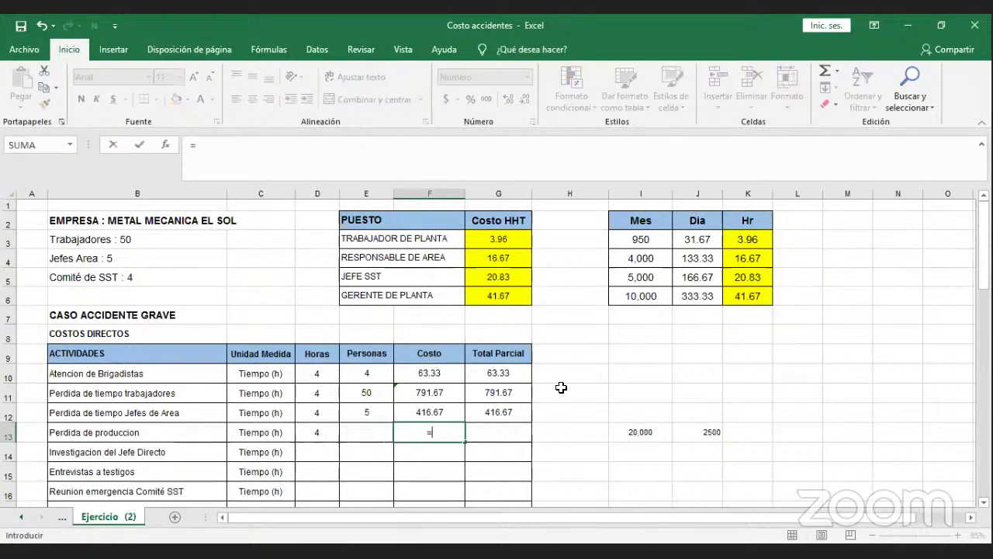
pyautogui.write('(')
pyautogui.click(322, 428)
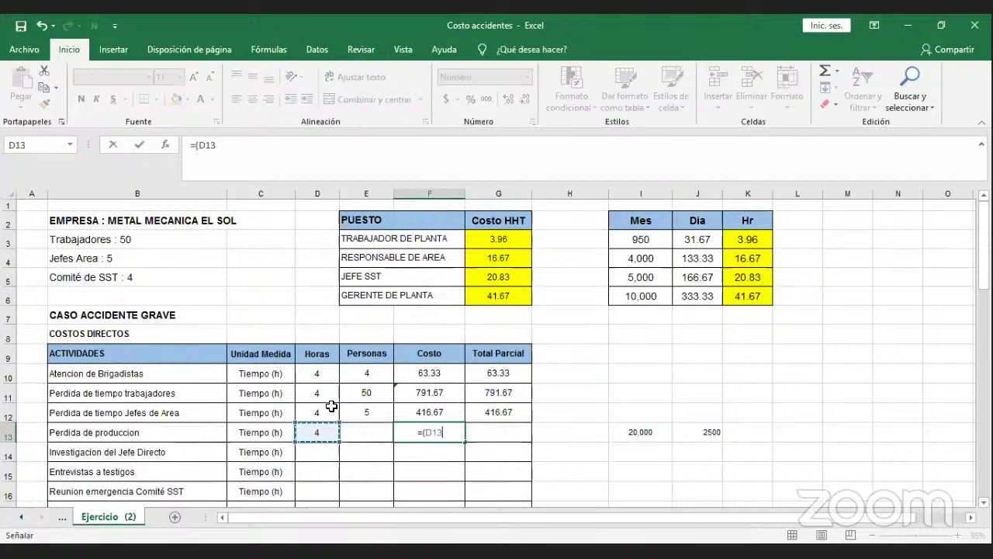
pyautogui.write('*25')
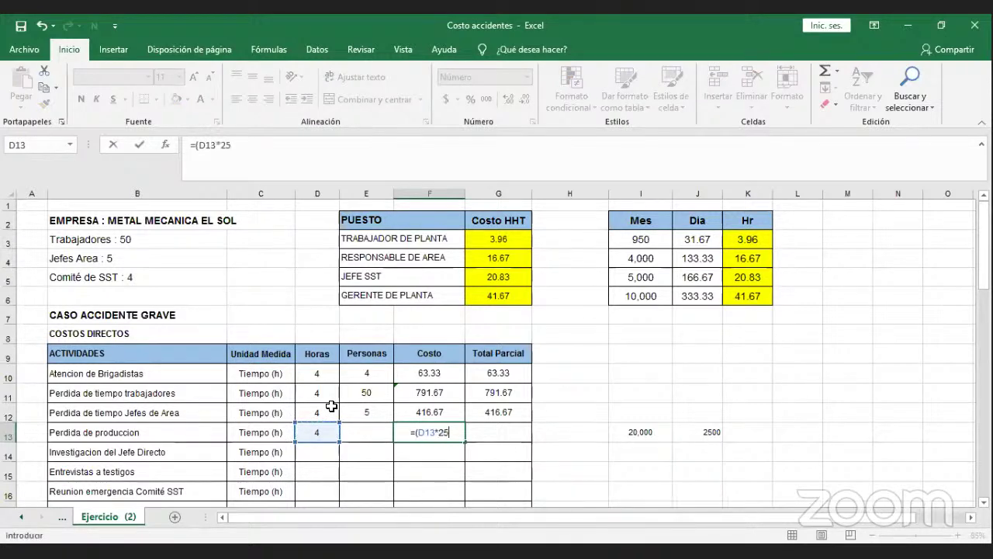
pyautogui.write('00)')
pyautogui.press('Return')
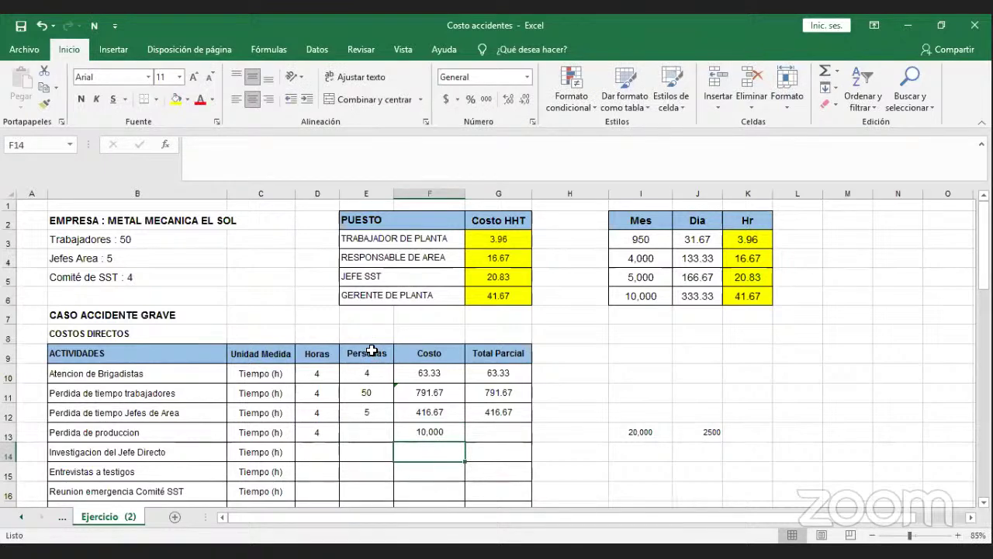
pyautogui.press('Left')
pyautogui.press('Left')
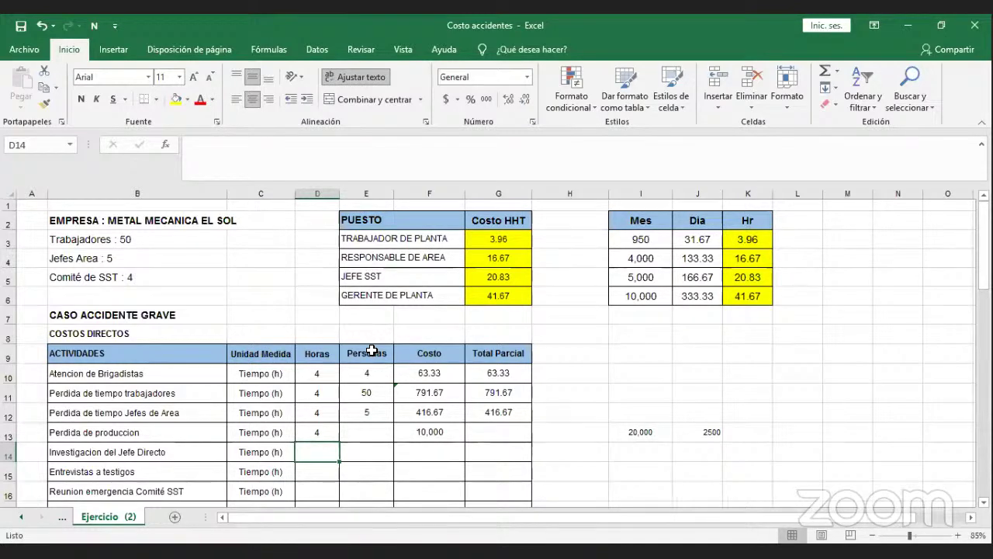
# Enter 8 hours and 1 person for the Investigacion del Jefe Directo row.
pyautogui.write('8')
pyautogui.press('Tab')
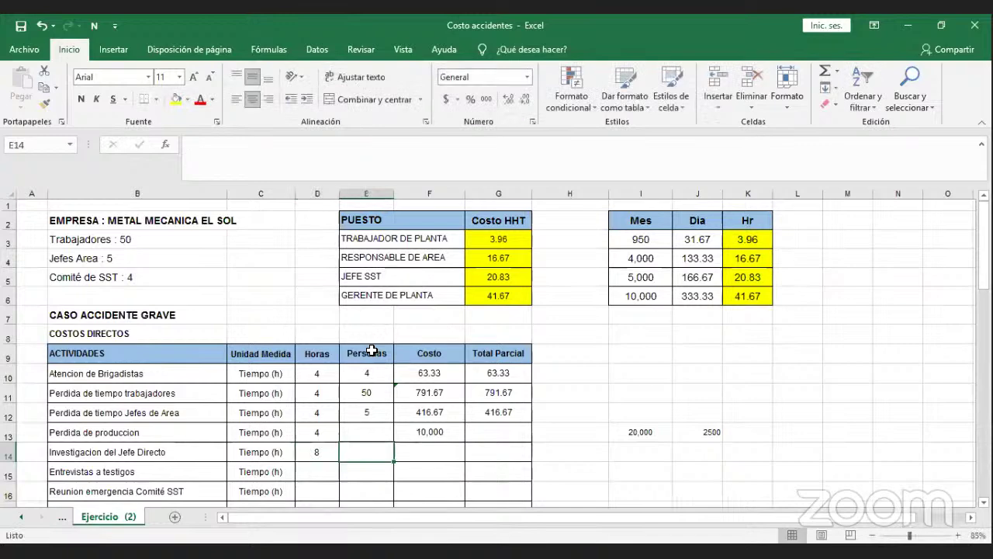
pyautogui.write('1')
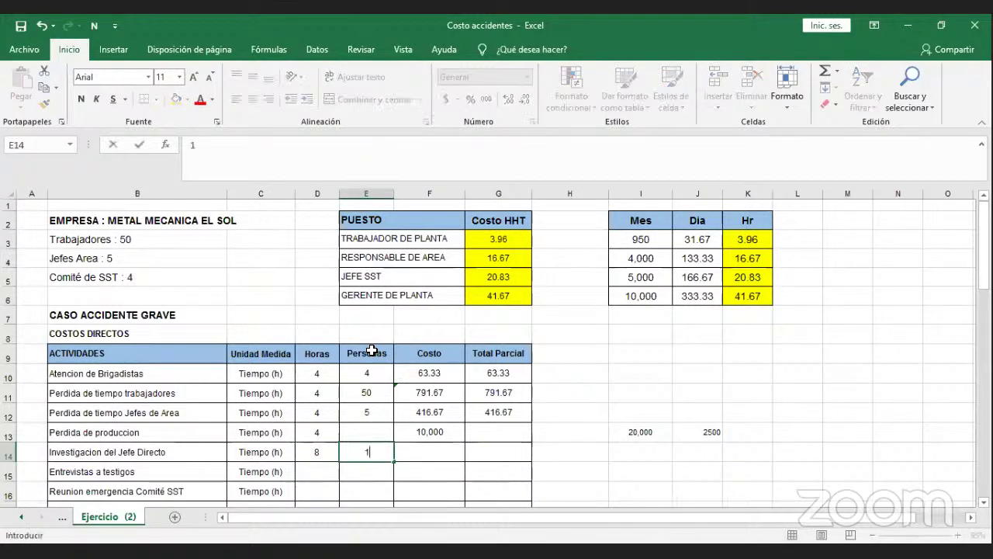
pyautogui.press('Tab')
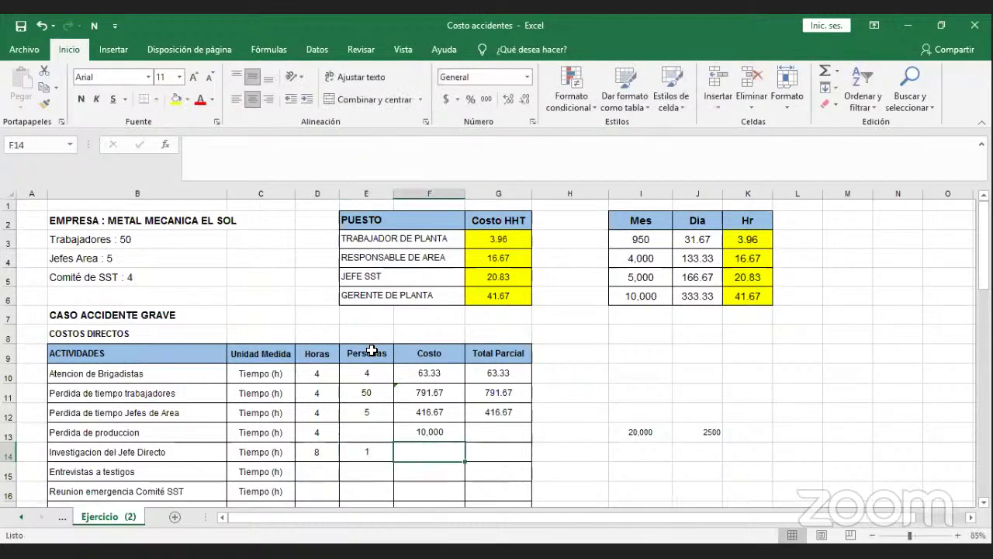
# Enter the cost formula =D14*G4 in F14 using the Responsable de Area rate.
pyautogui.write('=')
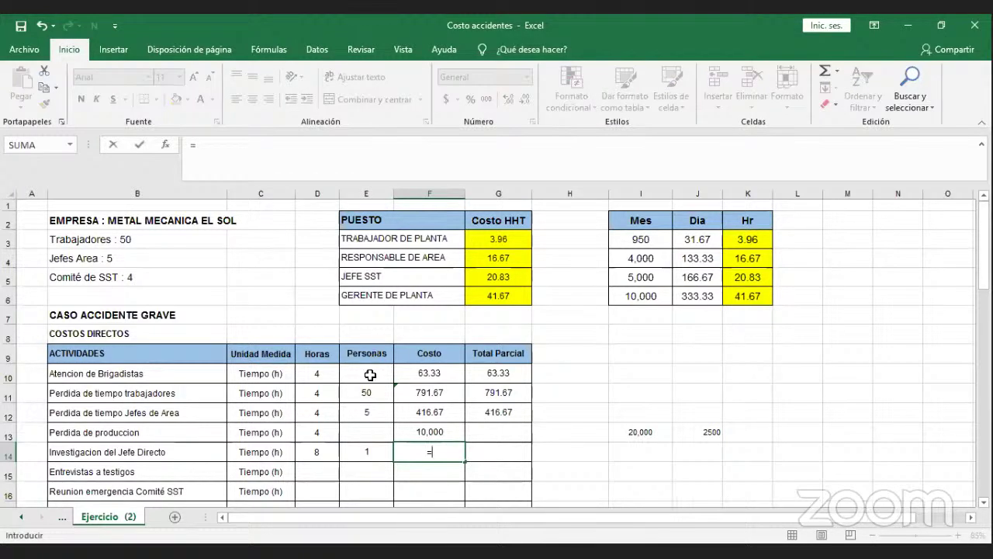
pyautogui.click(322, 451)
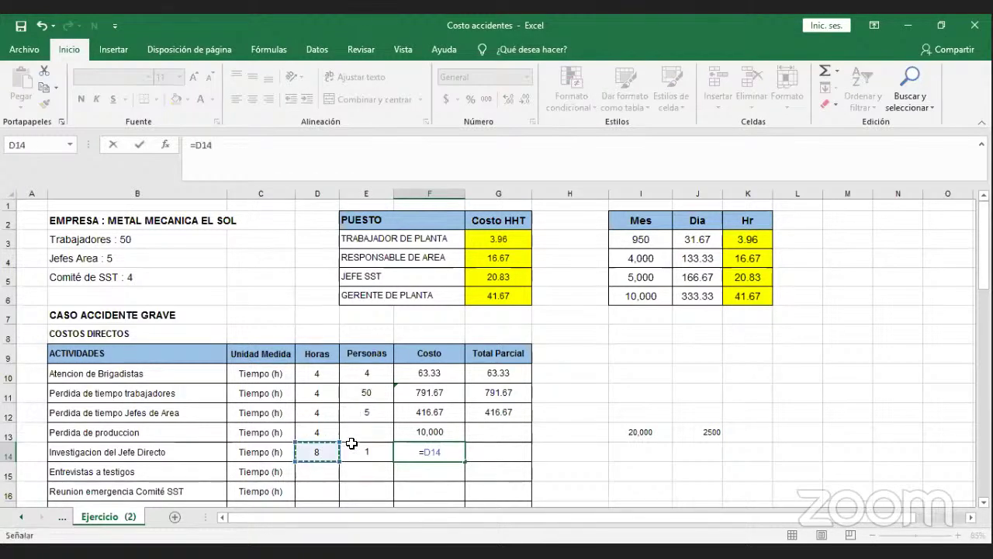
pyautogui.write('*')
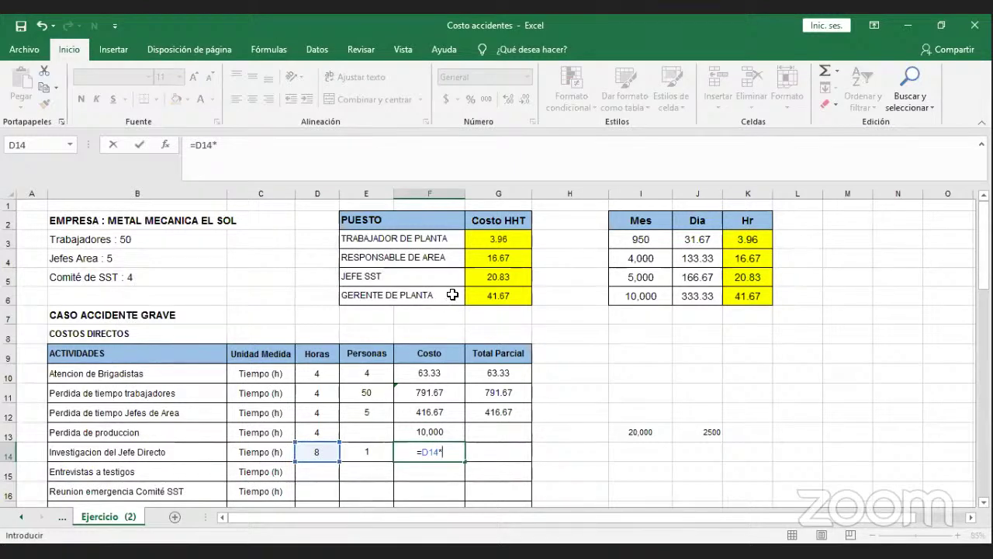
pyautogui.click(483, 258)
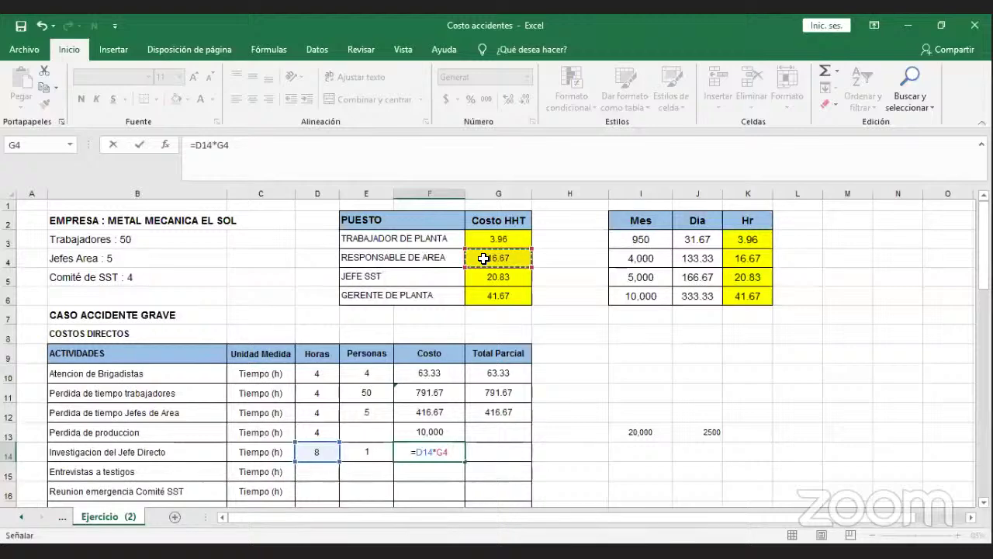
pyautogui.press('Return')
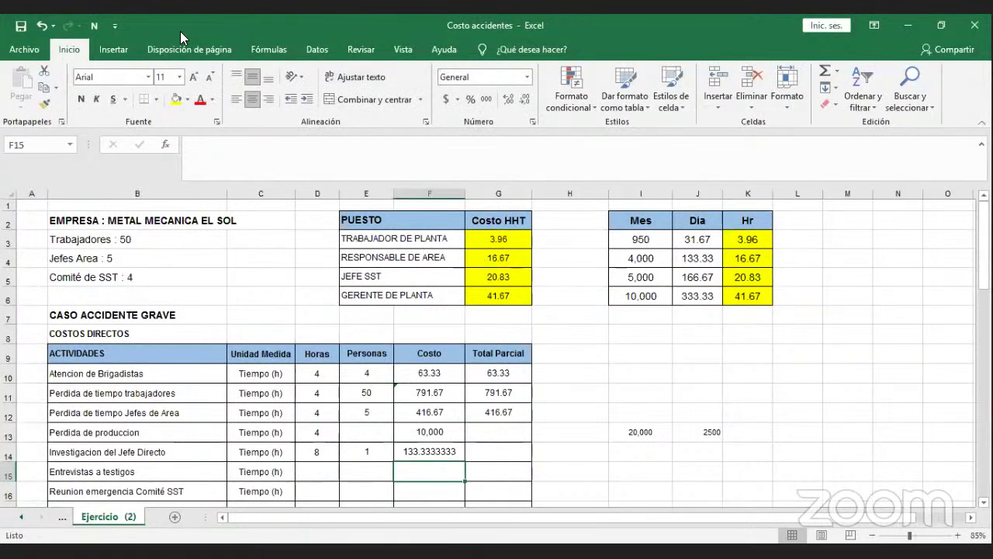
# Reduce F14 to two decimals so it shows 133.33.
pyautogui.click(415, 452)
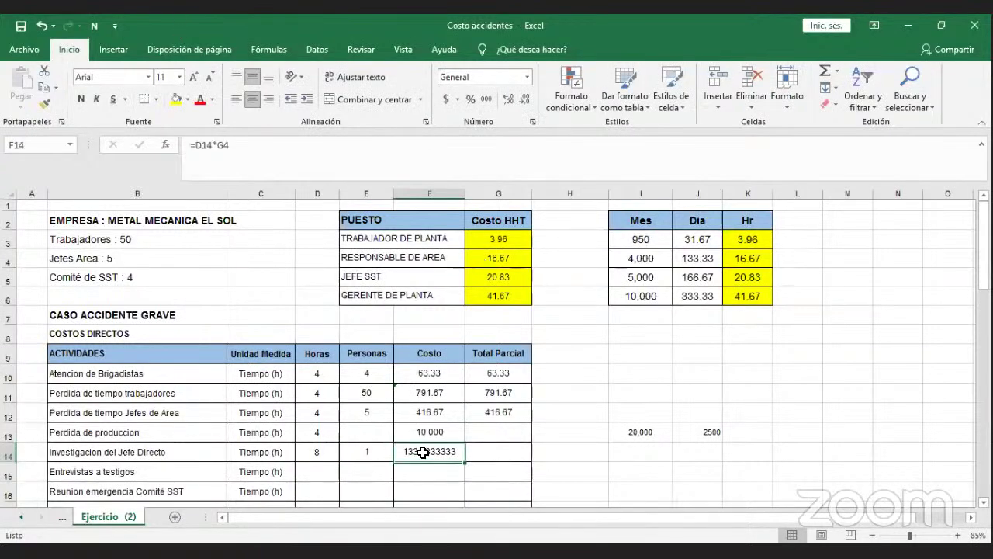
pyautogui.click(526, 101)
pyautogui.click(526, 101)
pyautogui.click(526, 101)
pyautogui.click(526, 101)
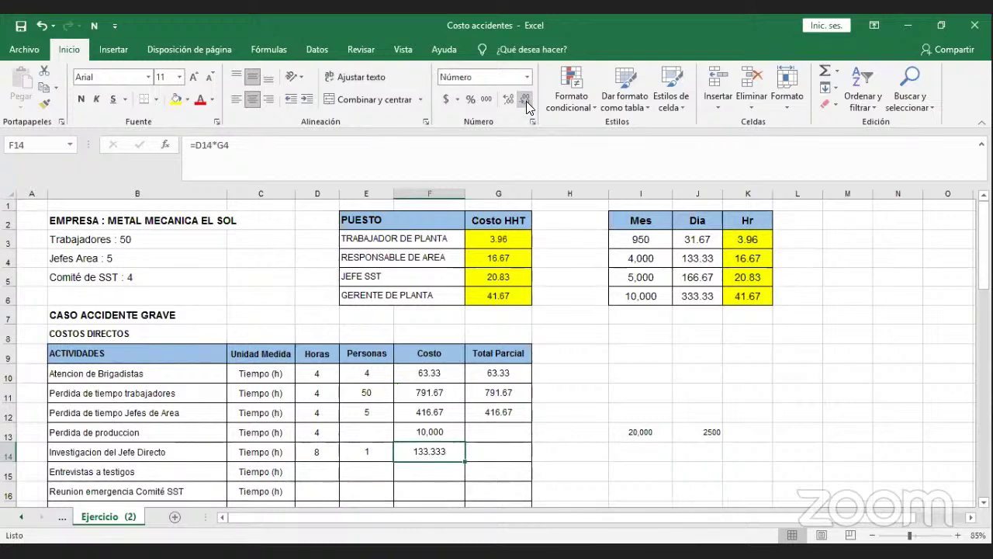
pyautogui.click(526, 101)
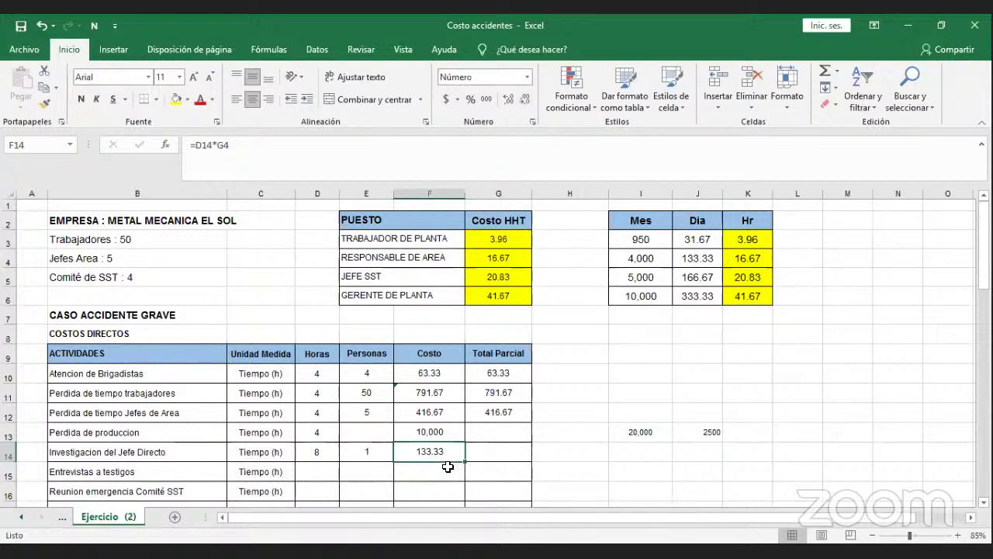
pyautogui.click(449, 470)
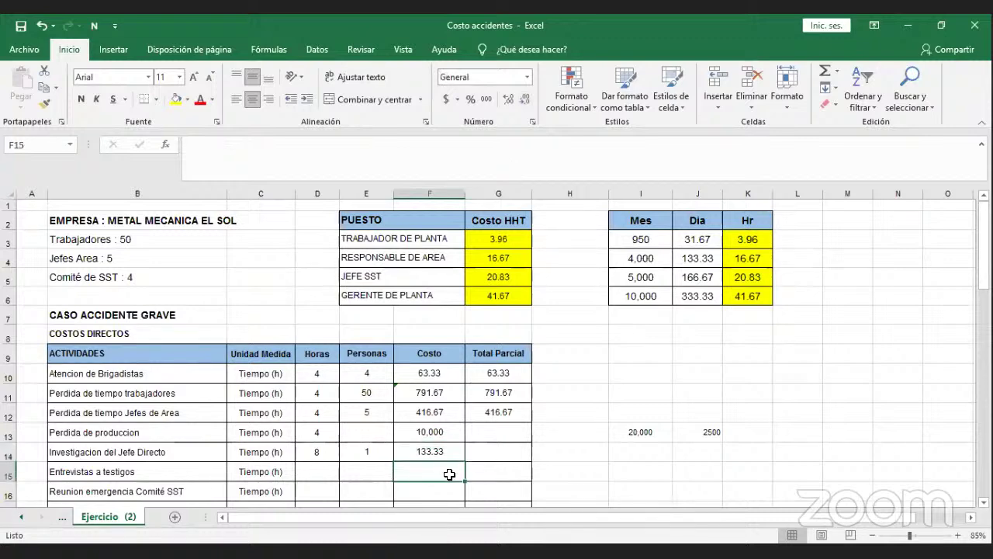
# Enter 8 hours and 4 people for the Entrevistas a testigos row.
pyautogui.press('Left')
pyautogui.press('Left')
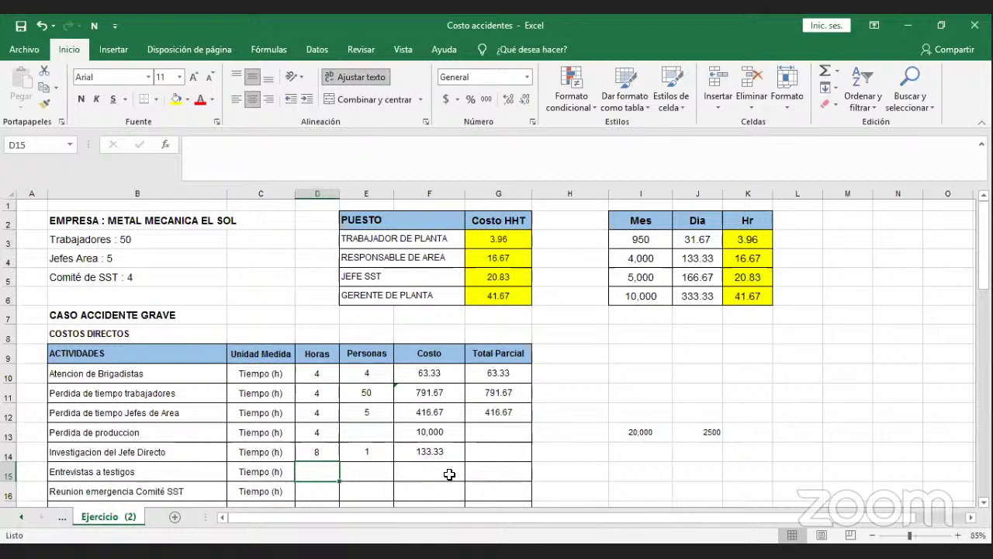
pyautogui.write('8')
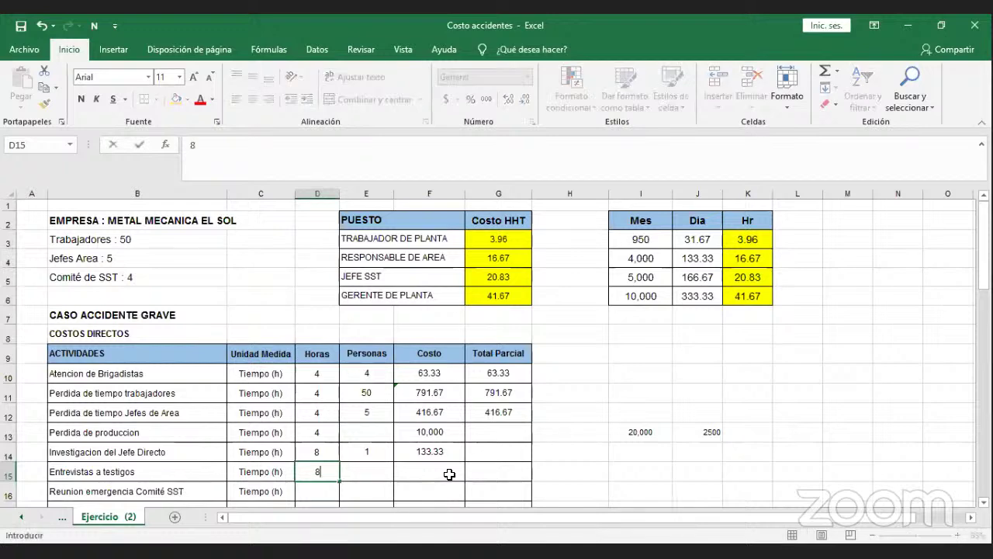
pyautogui.press('Tab')
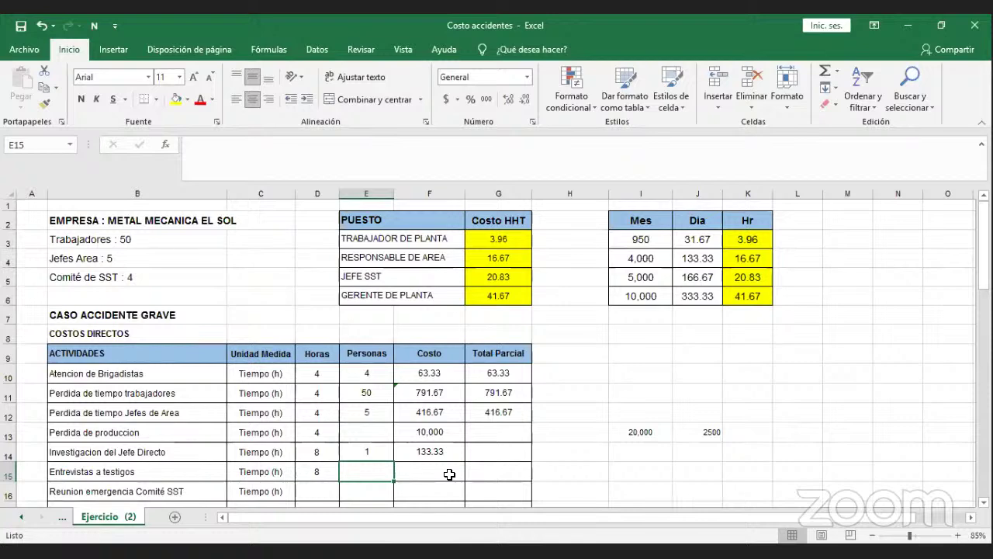
pyautogui.write('4')
pyautogui.press('Tab')
# Enter =(D15*E15*G3) in F15 to cost it at the Trabajador de Planta rate.
pyautogui.write('=(')
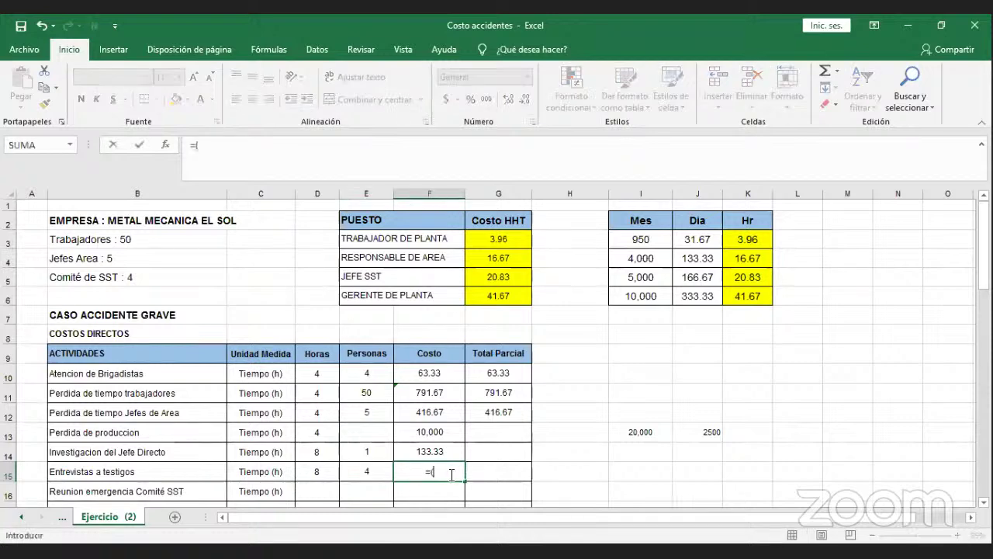
pyautogui.click(326, 467)
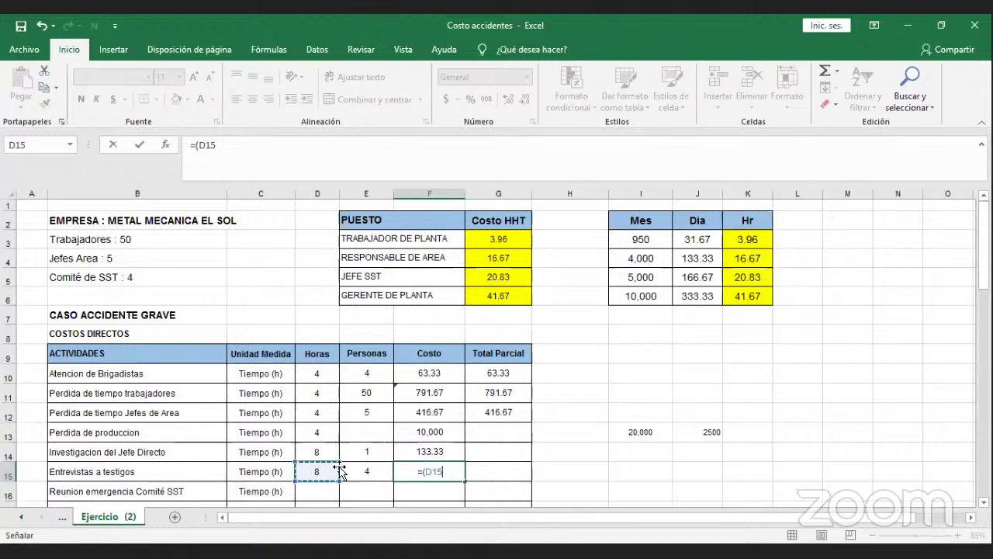
pyautogui.write('*')
pyautogui.click(343, 468)
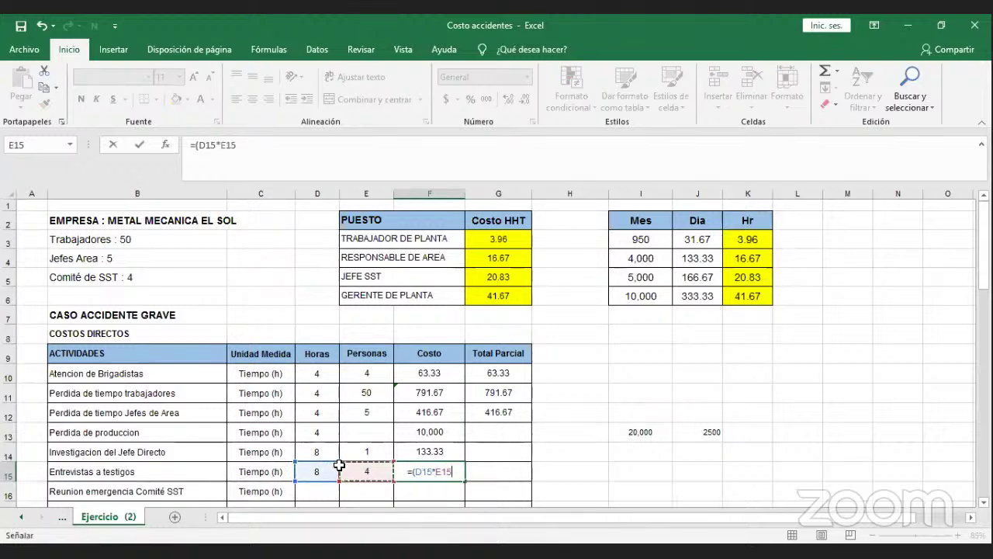
pyautogui.write('*')
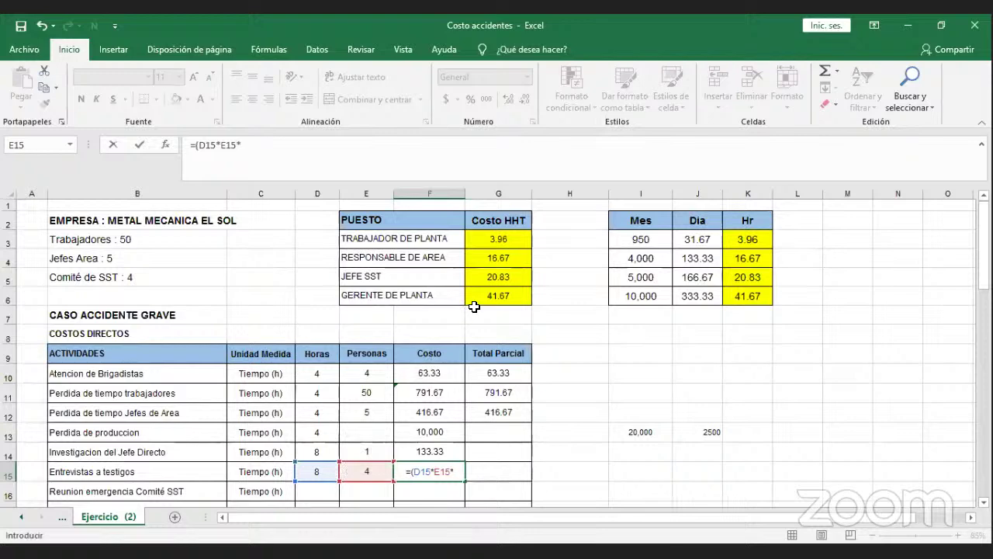
pyautogui.click(492, 241)
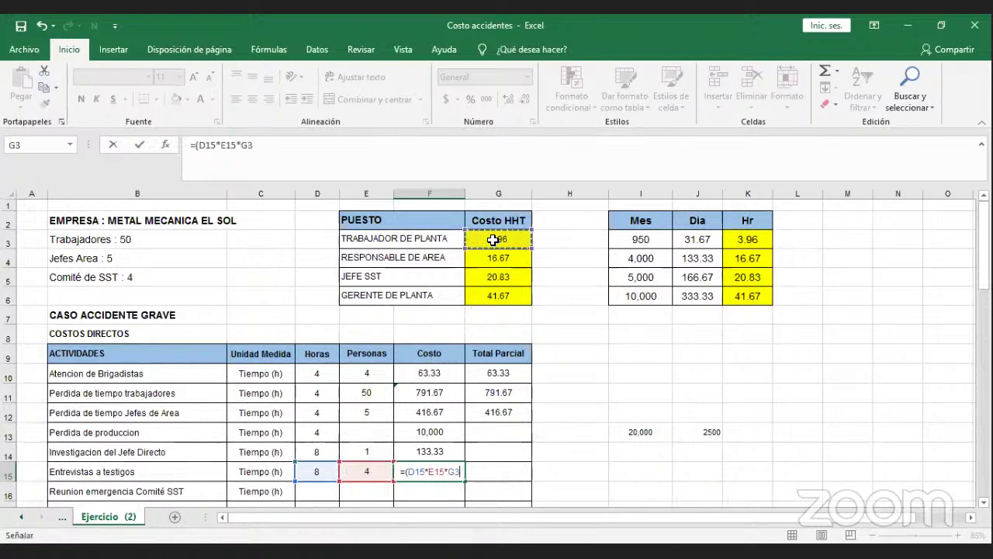
pyautogui.write(')')
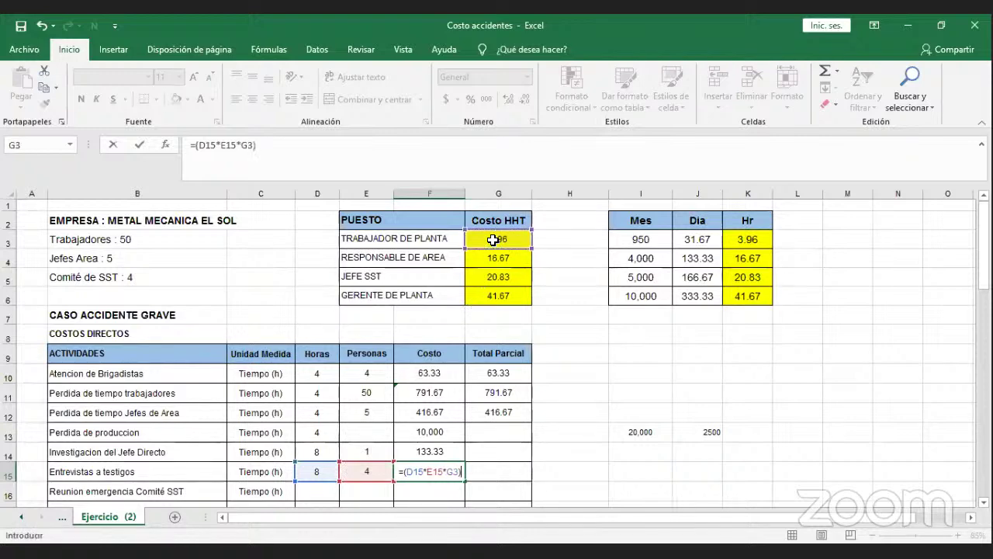
pyautogui.press('Return')
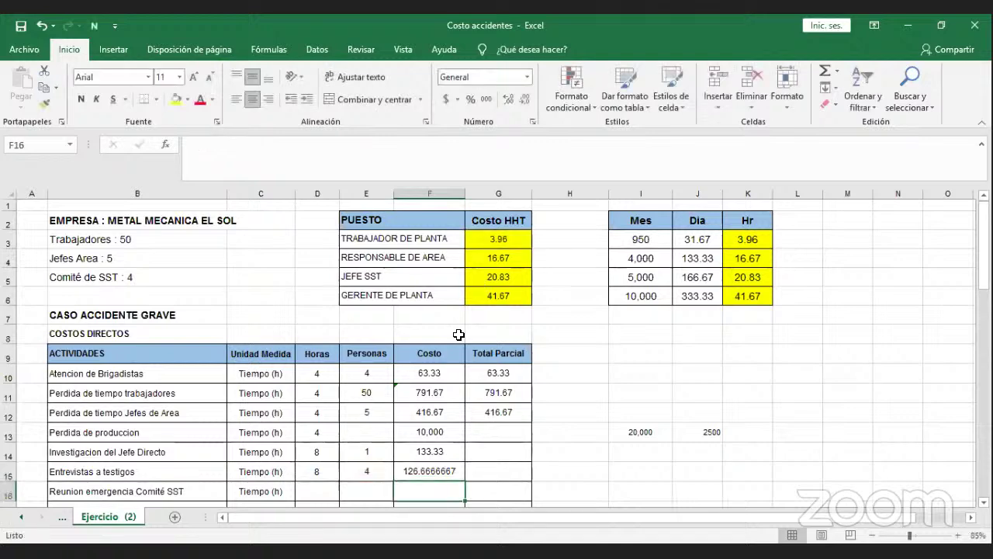
# Trim F15 to two decimals so it shows 126.67.
pyautogui.click(433, 470)
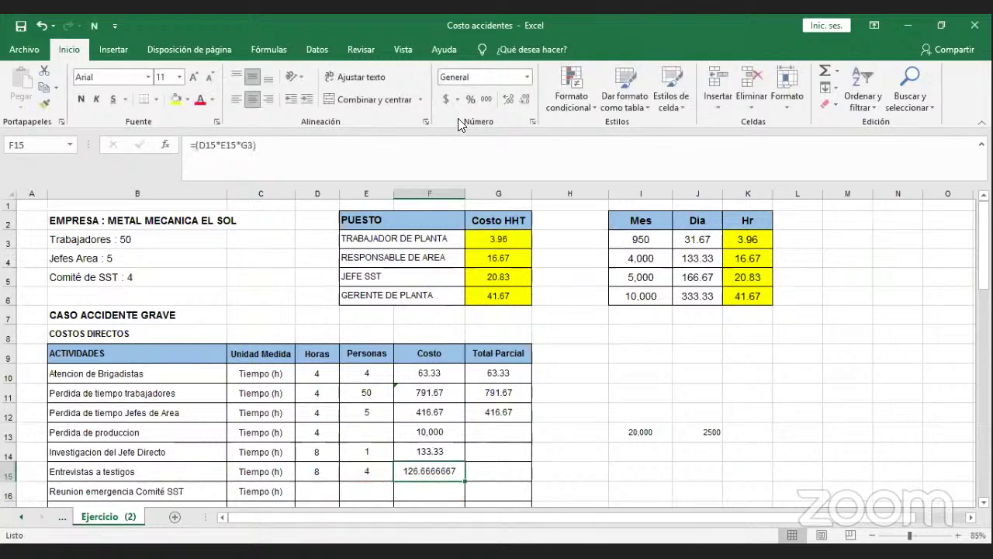
pyautogui.click(516, 100)
pyautogui.click(517, 99)
pyautogui.click(516, 99)
pyautogui.click(517, 100)
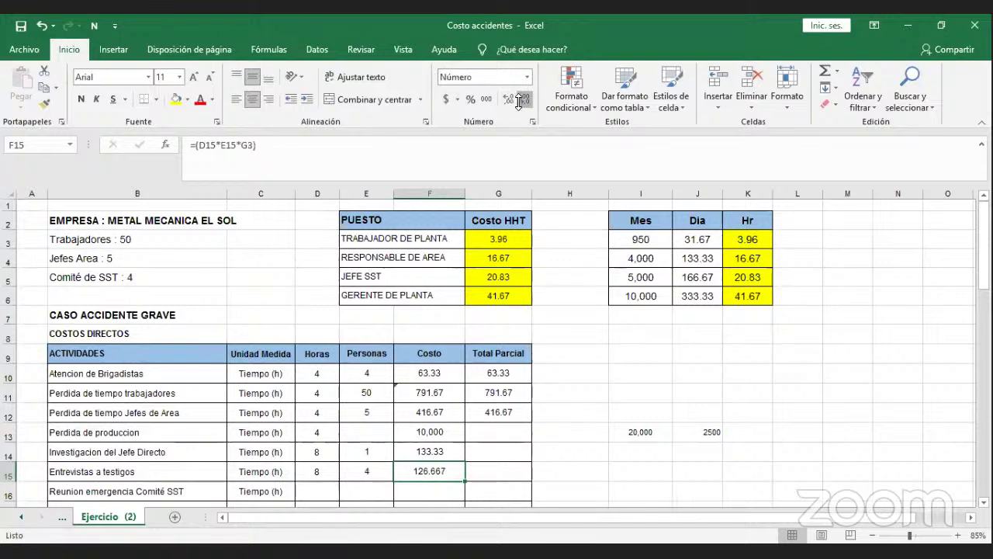
pyautogui.click(517, 99)
pyautogui.scroll(-1, 488, 391)
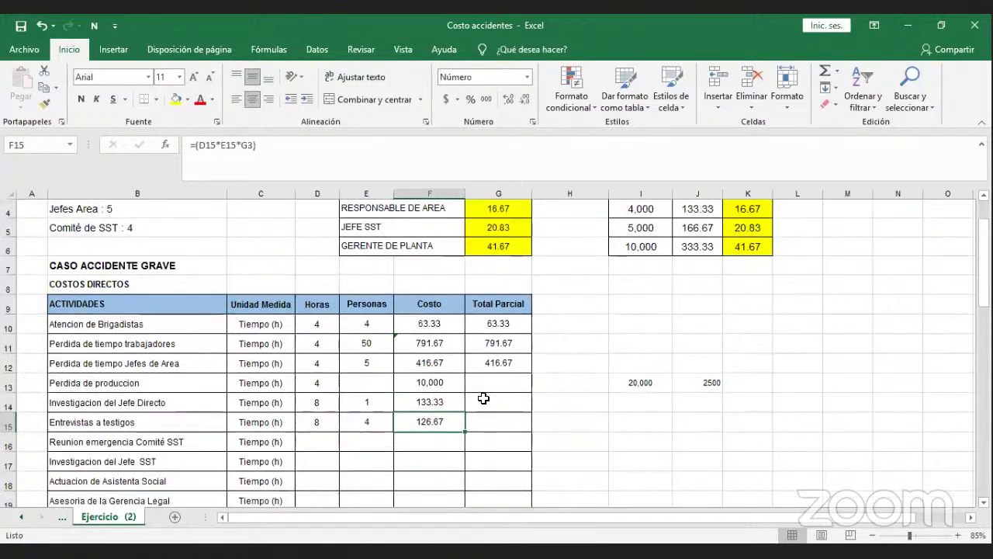
pyautogui.click(325, 446)
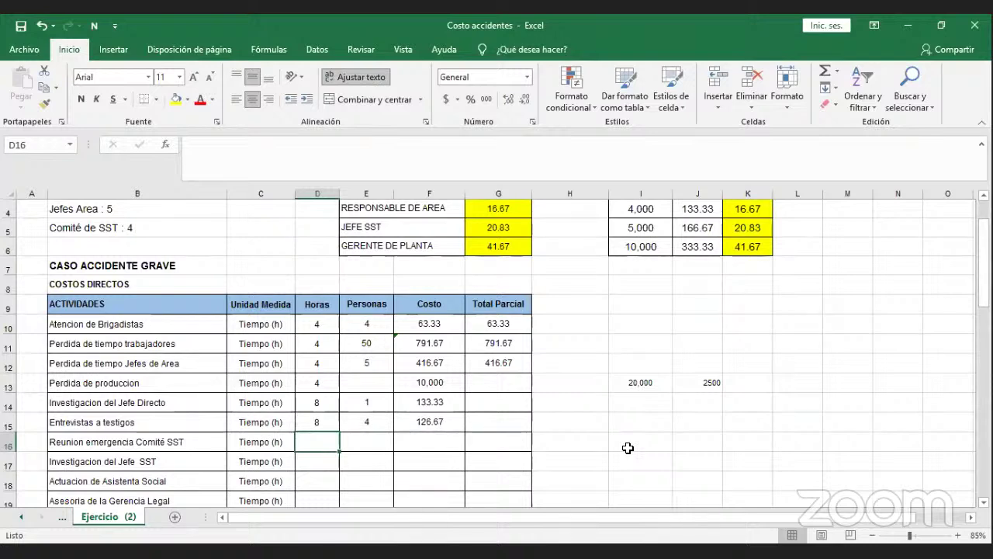
# Enter 3 hours and 4 people for the Reunion emergencia Comité SST row.
pyautogui.write('3')
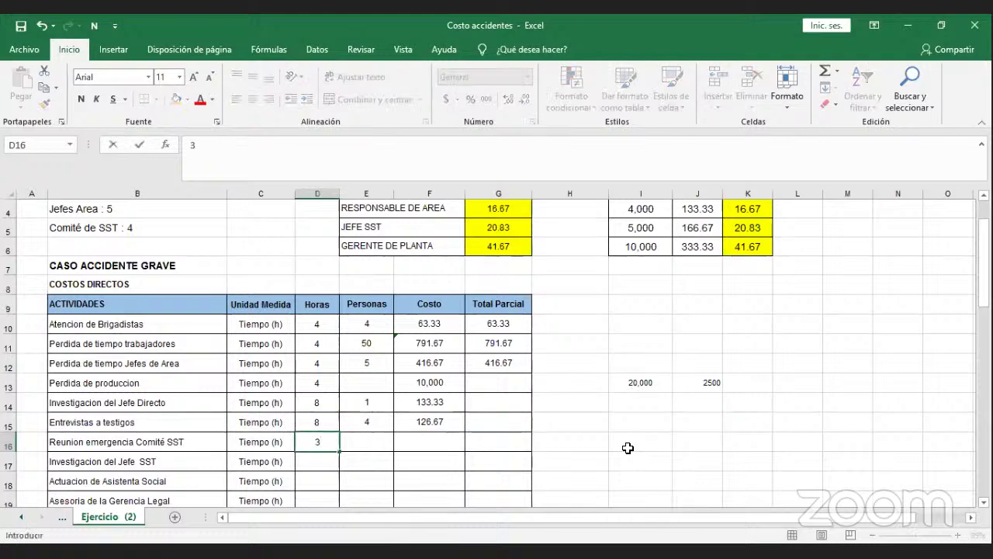
pyautogui.press('Tab')
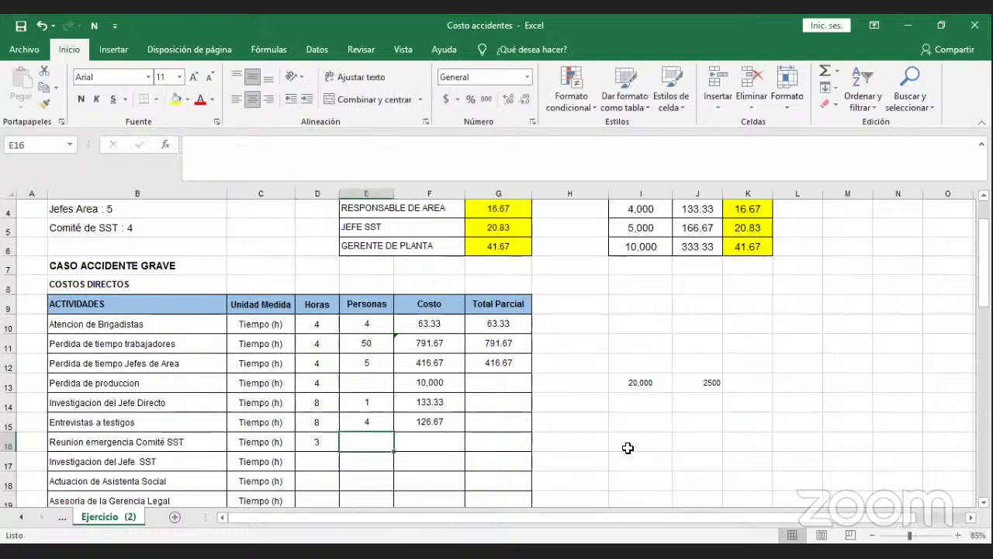
pyautogui.write('4')
pyautogui.press('Tab')
# Enter =(D16*E16*G6) in F16 using the Gerente de Planta rate, giving 500.
pyautogui.write('=')
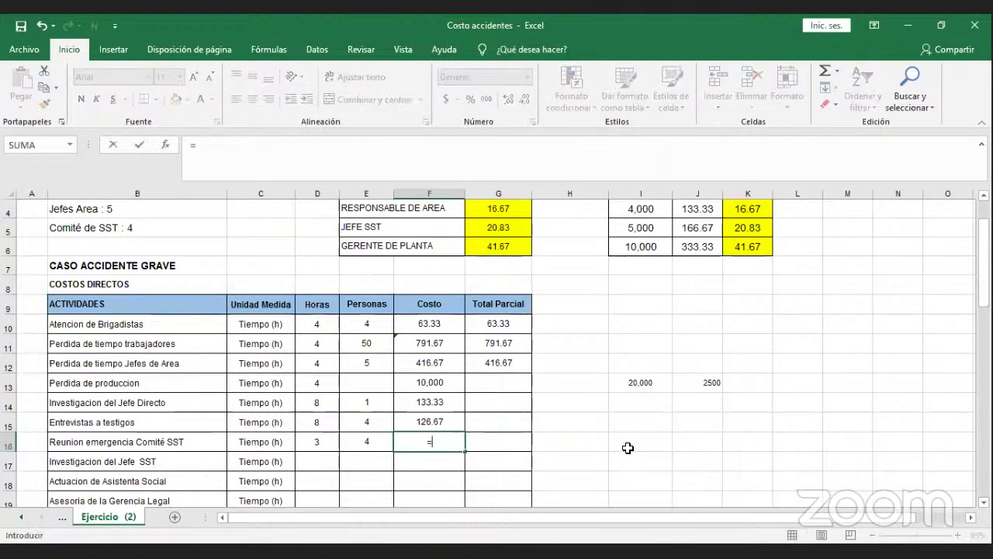
pyautogui.write('(')
pyautogui.click(330, 445)
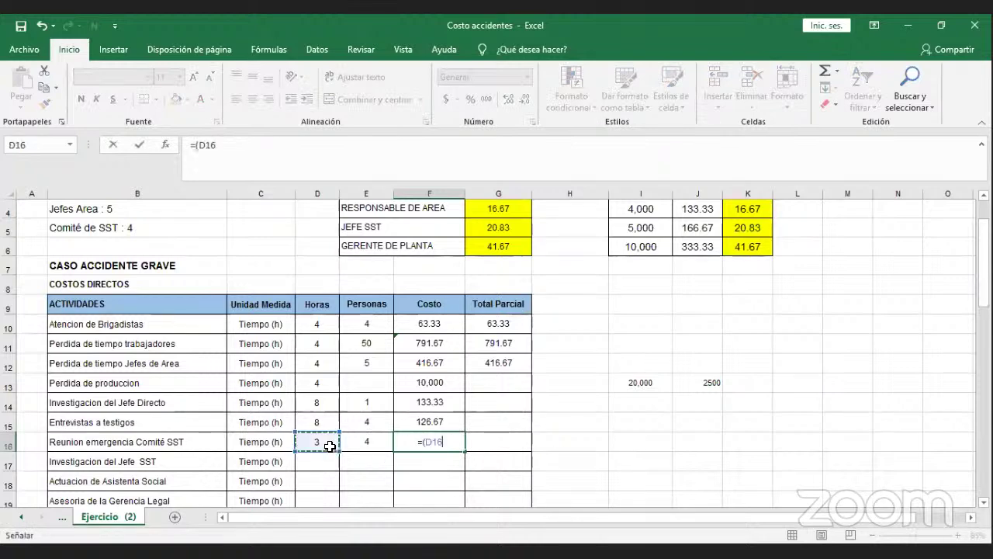
pyautogui.write('*')
pyautogui.click(350, 445)
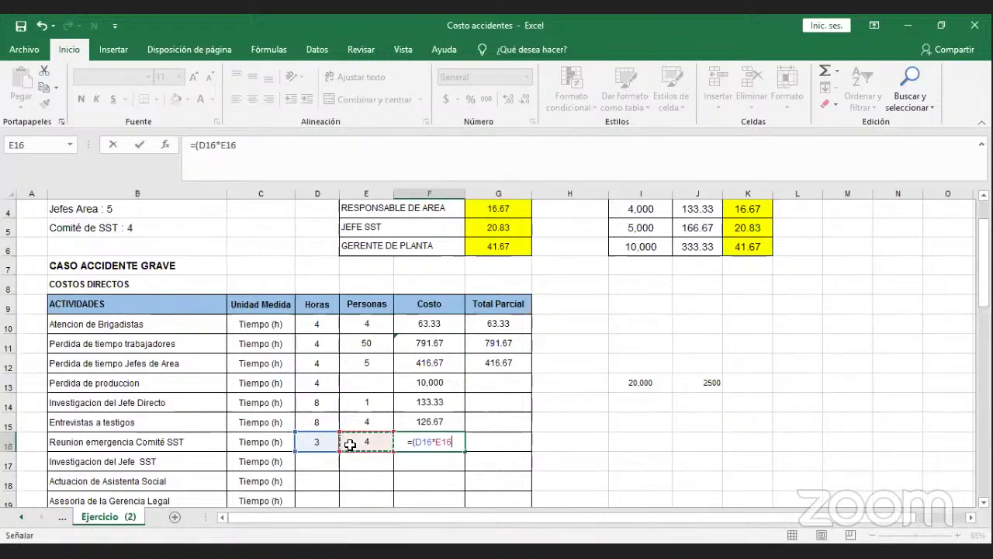
pyautogui.write('*')
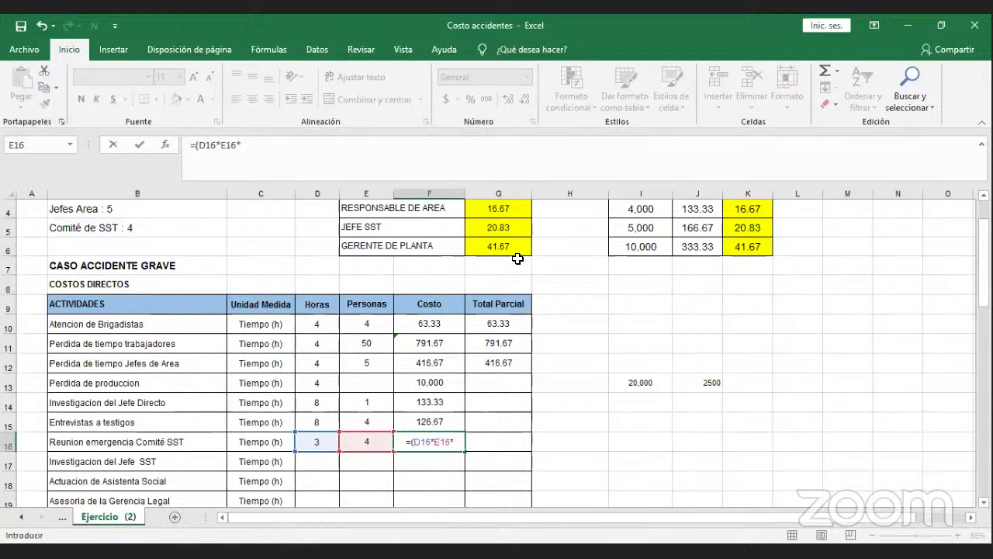
pyautogui.click(517, 250)
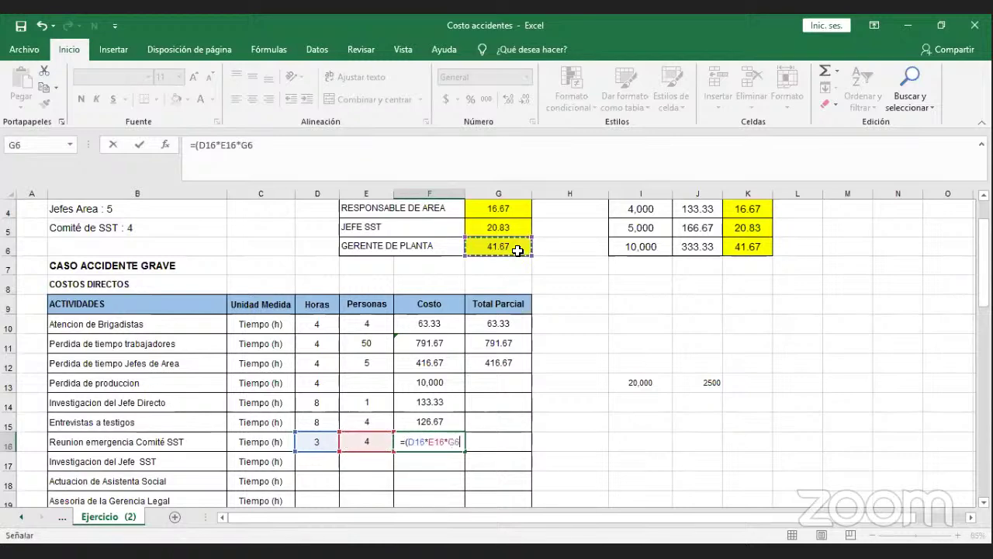
pyautogui.write(')')
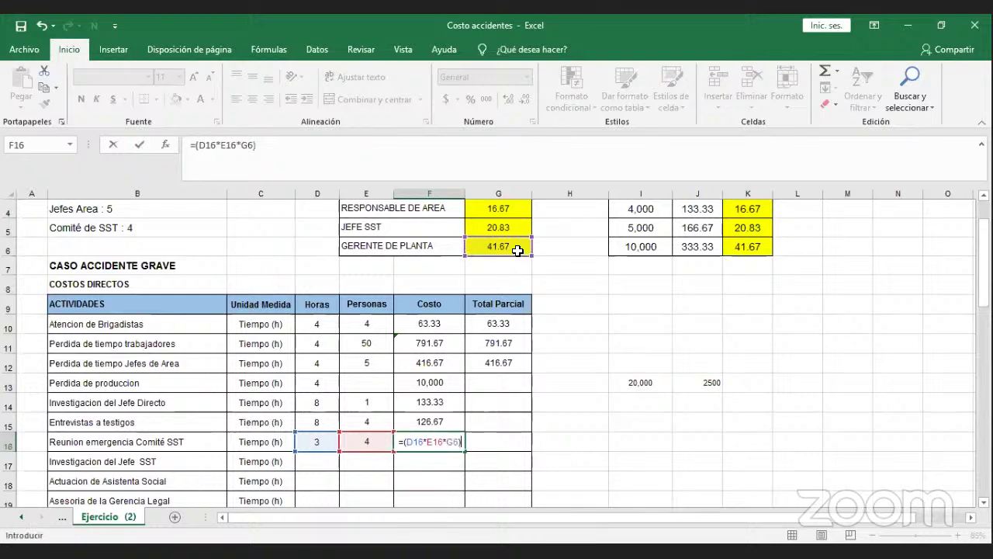
pyautogui.press('Return')
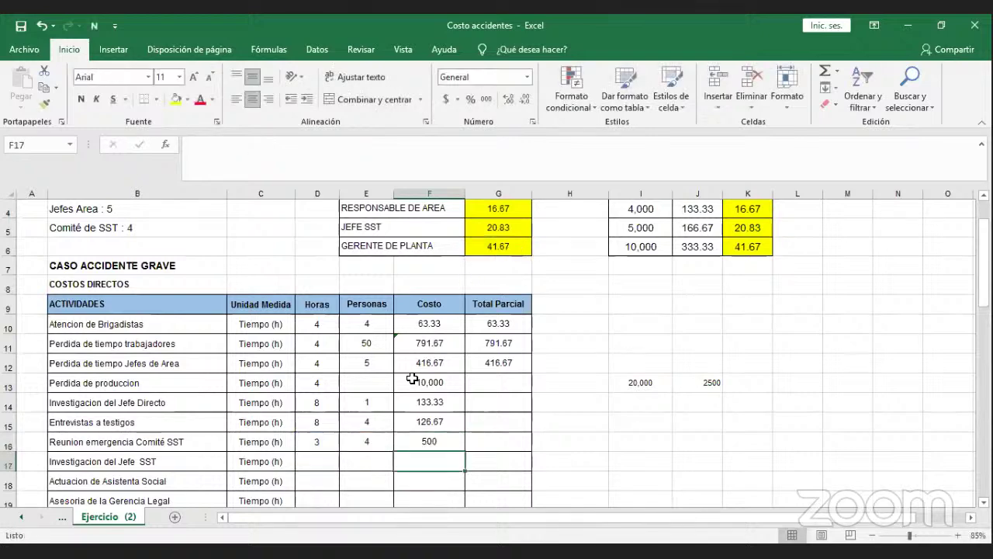
pyautogui.click(318, 461)
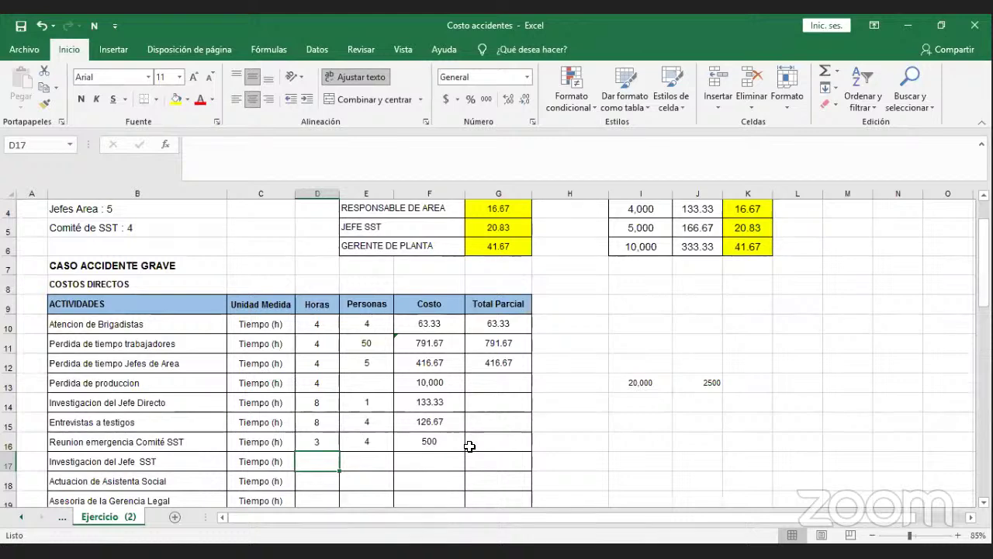
# Enter =5*8 (40 hours) in D17 and 1 person in E17.
pyautogui.write('=')
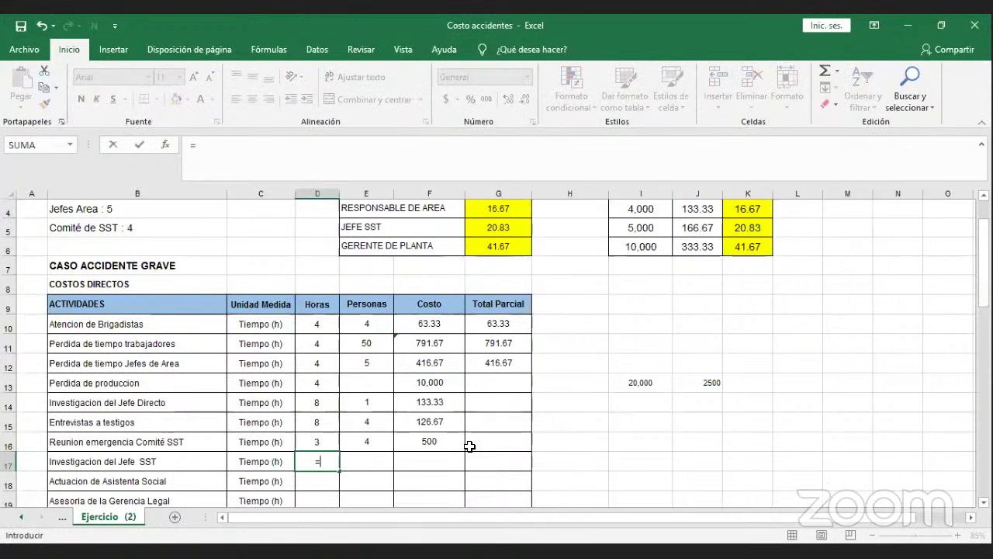
pyautogui.write('5*8')
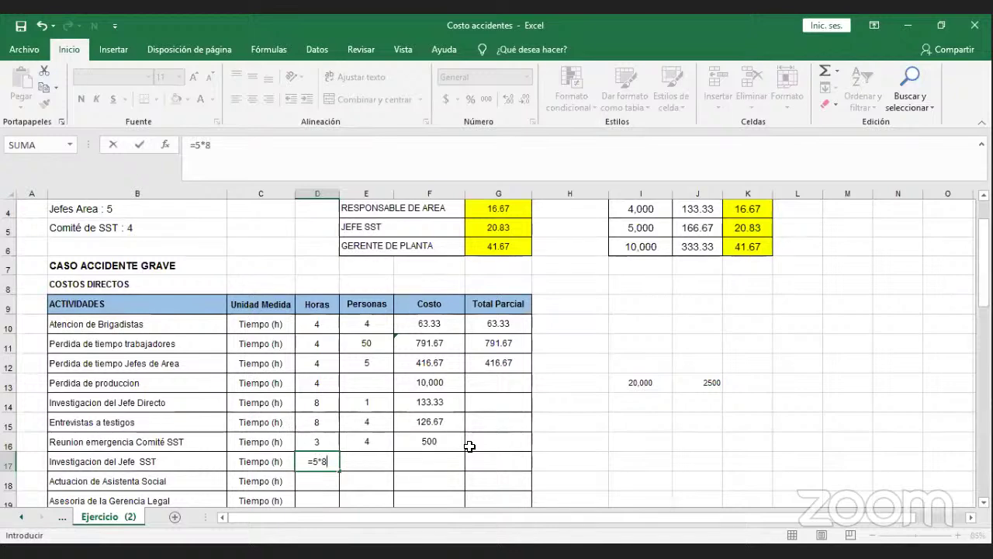
pyautogui.press('Return')
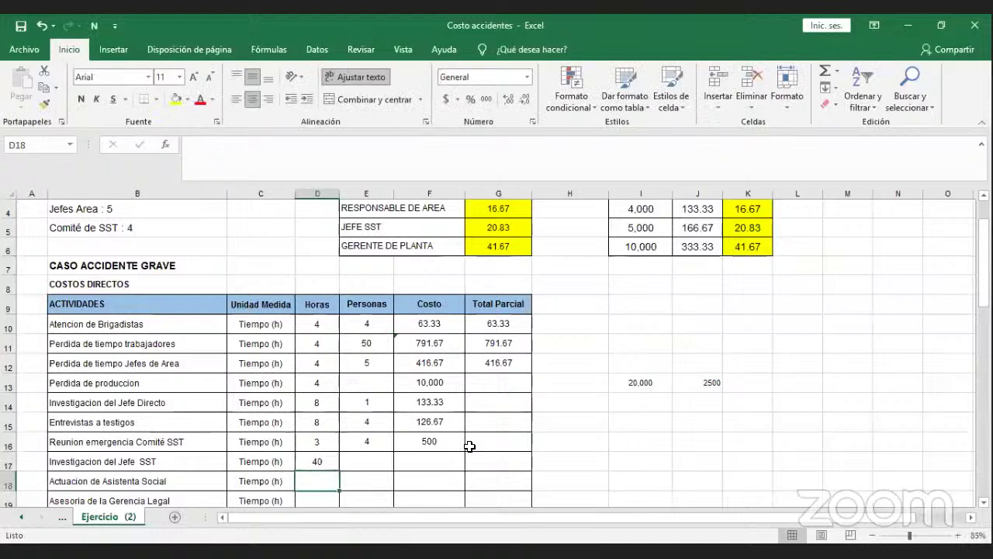
pyautogui.press('Up')
pyautogui.press('Right')
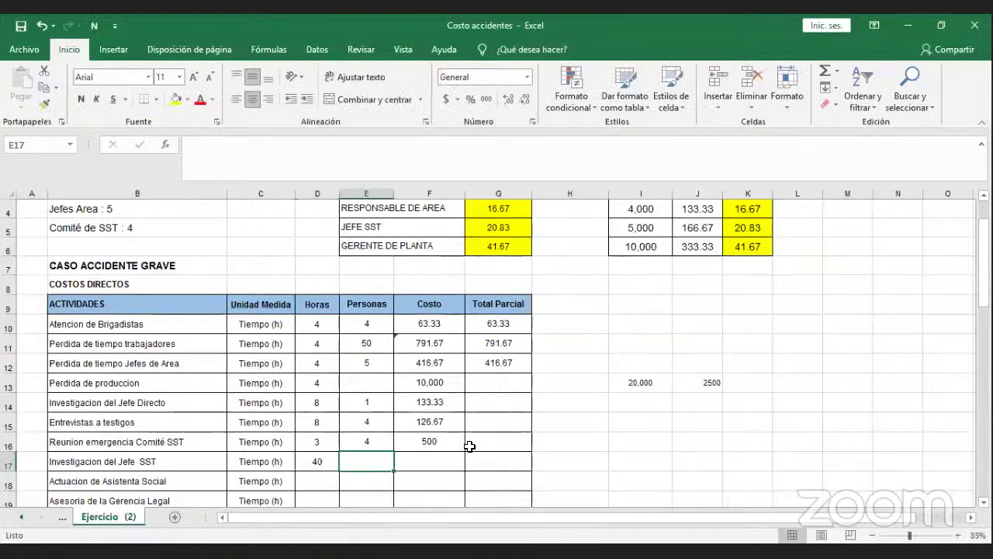
pyautogui.write('1')
pyautogui.press('Right')
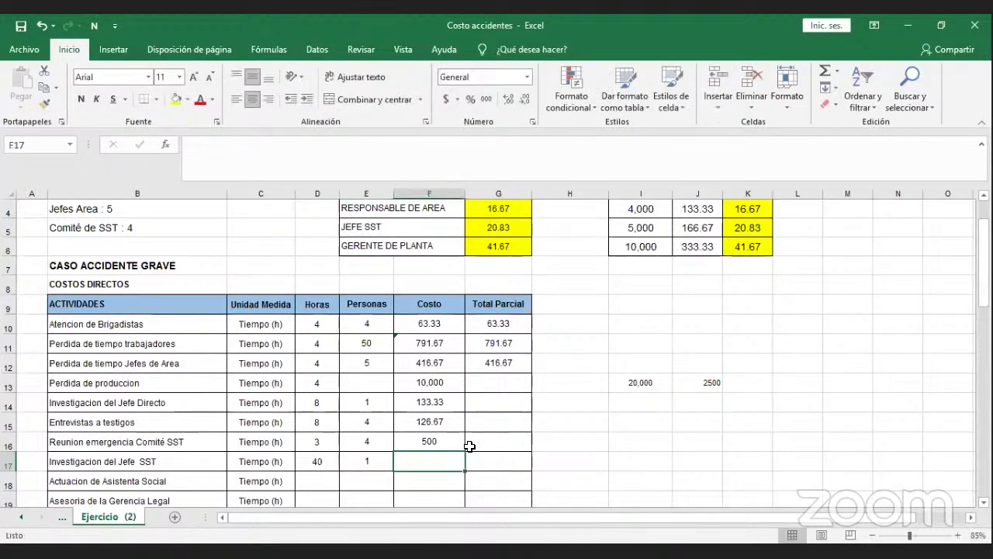
# Enter =(D17*E17*$G$5) in F17 with the Jefe SST rate locked absolute.
pyautogui.write('=')
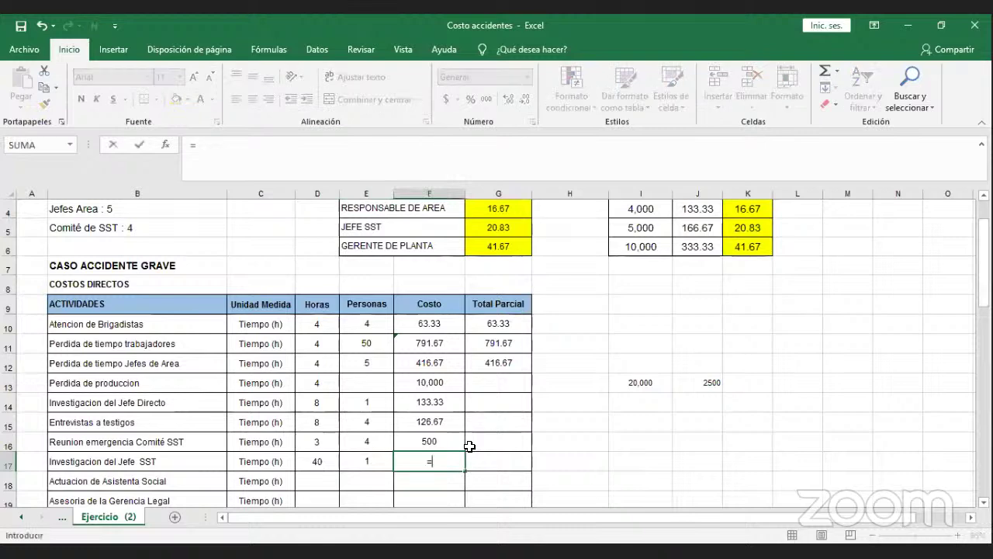
pyautogui.write('(')
pyautogui.click(324, 463)
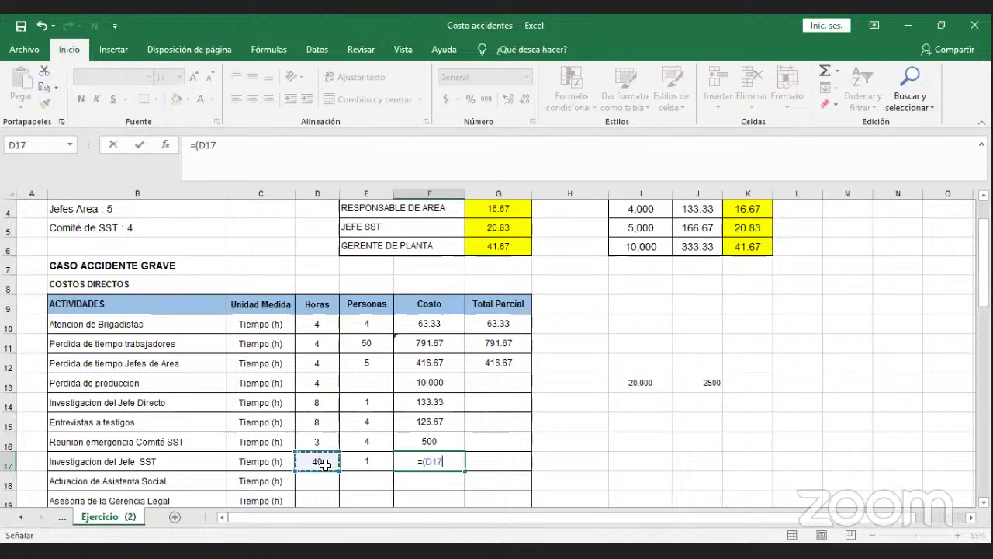
pyautogui.write('*')
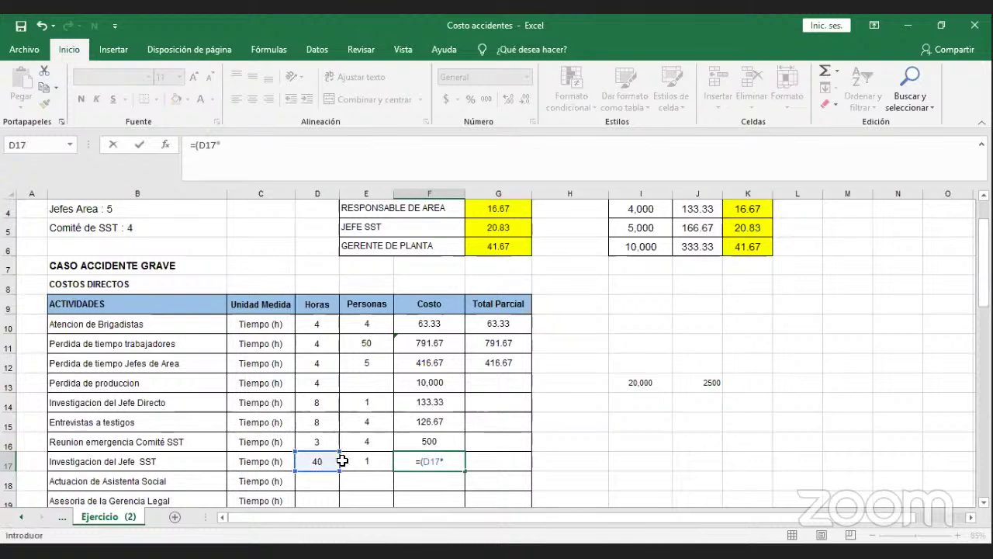
pyautogui.click(356, 465)
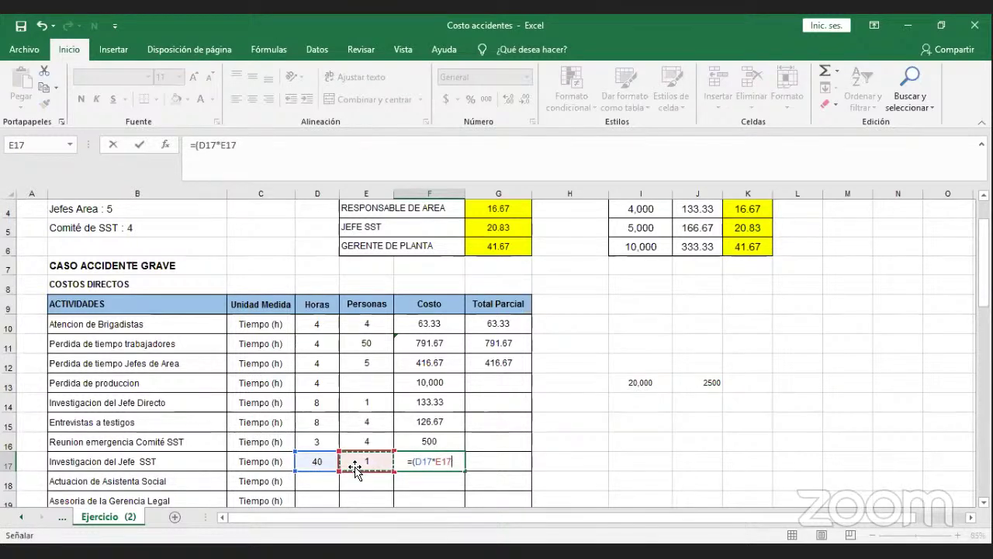
pyautogui.write('*')
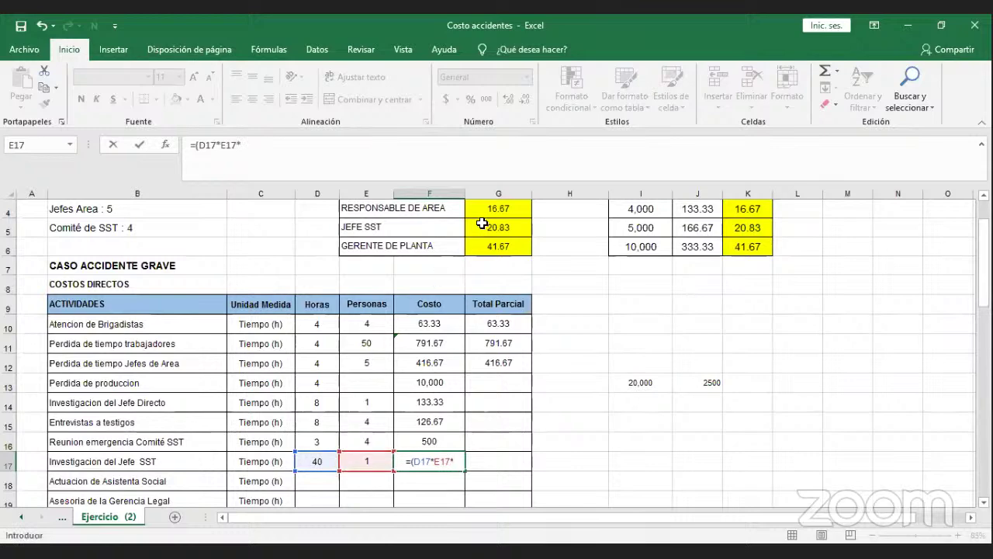
pyautogui.click(482, 224)
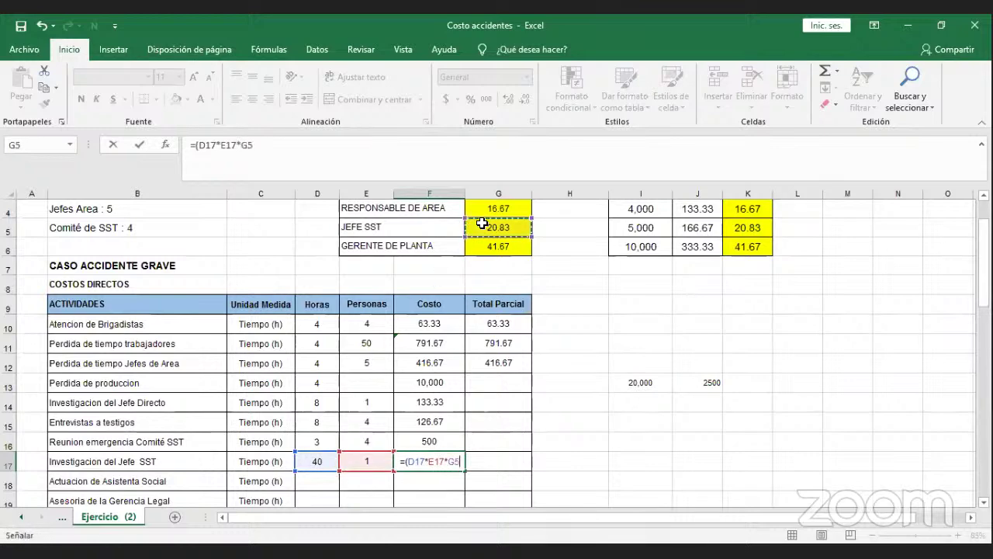
pyautogui.press('F4')
pyautogui.write(')')
pyautogui.press('Return')
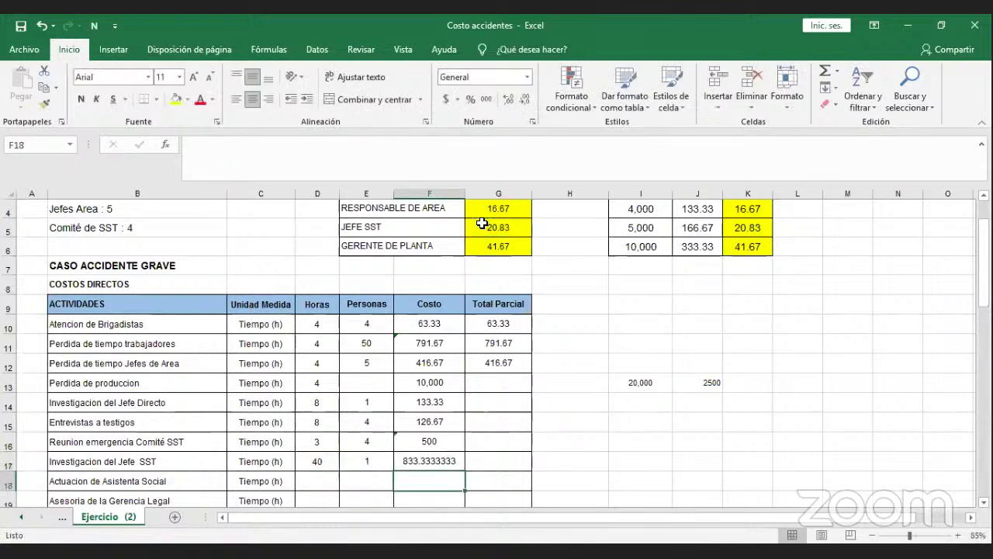
# Trim F17 to two decimals so it shows 833.33.
pyautogui.click(443, 460)
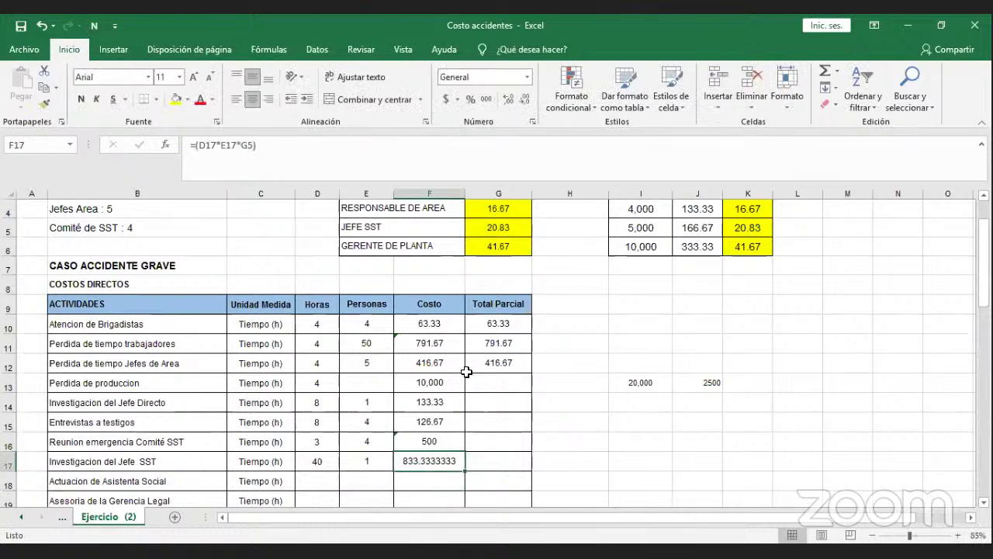
pyautogui.click(524, 107)
pyautogui.click(525, 107)
pyautogui.click(524, 107)
pyautogui.click(525, 107)
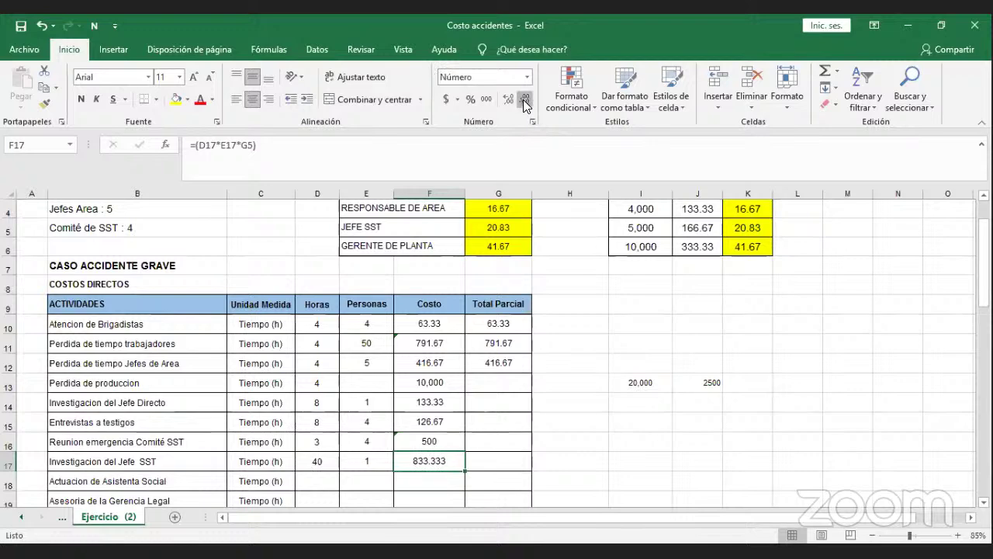
pyautogui.click(525, 107)
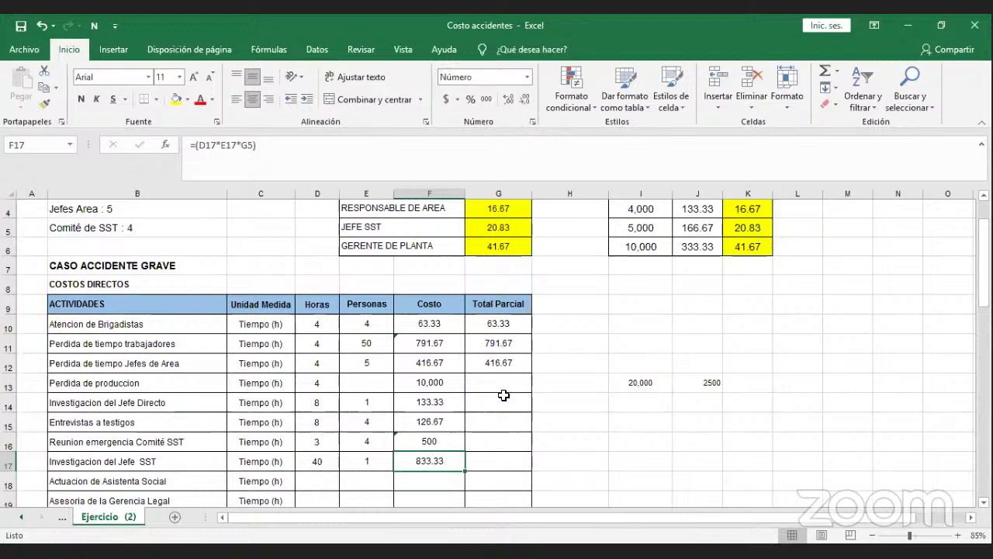
pyautogui.scroll(-2, 503, 396)
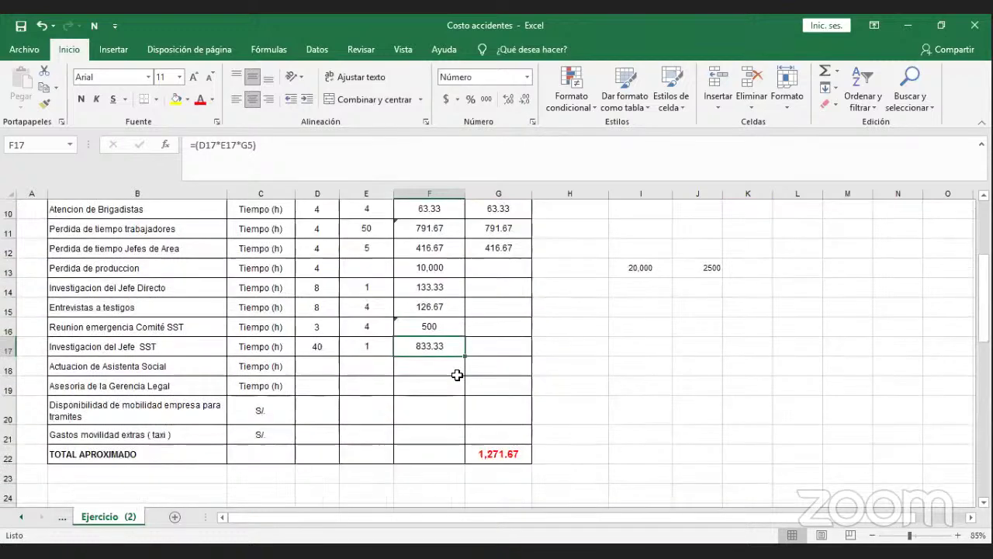
# Enter 40 hours and 1 person for the Actuacion de Asistenta Social row.
pyautogui.click(322, 364)
pyautogui.scroll(1, 356, 351)
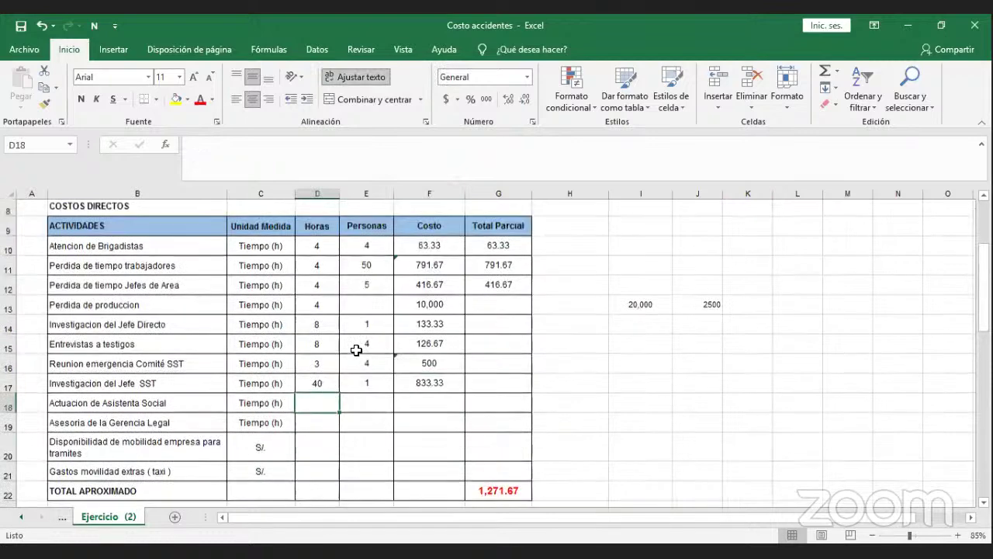
pyautogui.scroll(1, 356, 351)
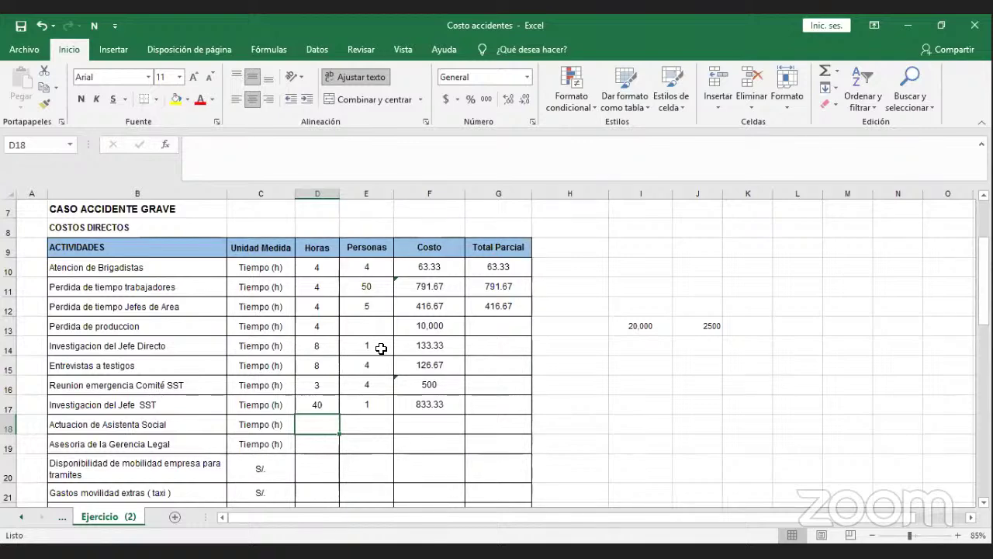
pyautogui.write('40')
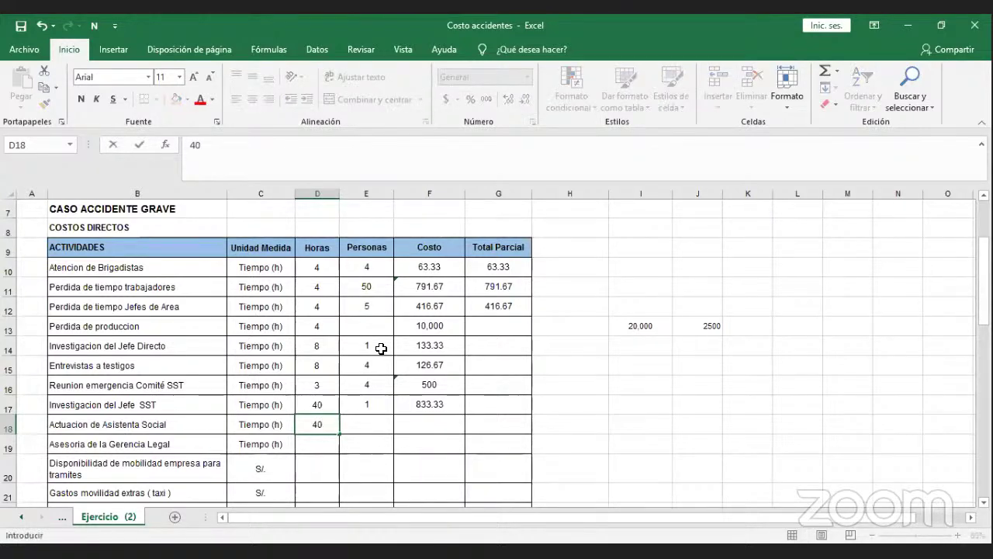
pyautogui.press('Tab')
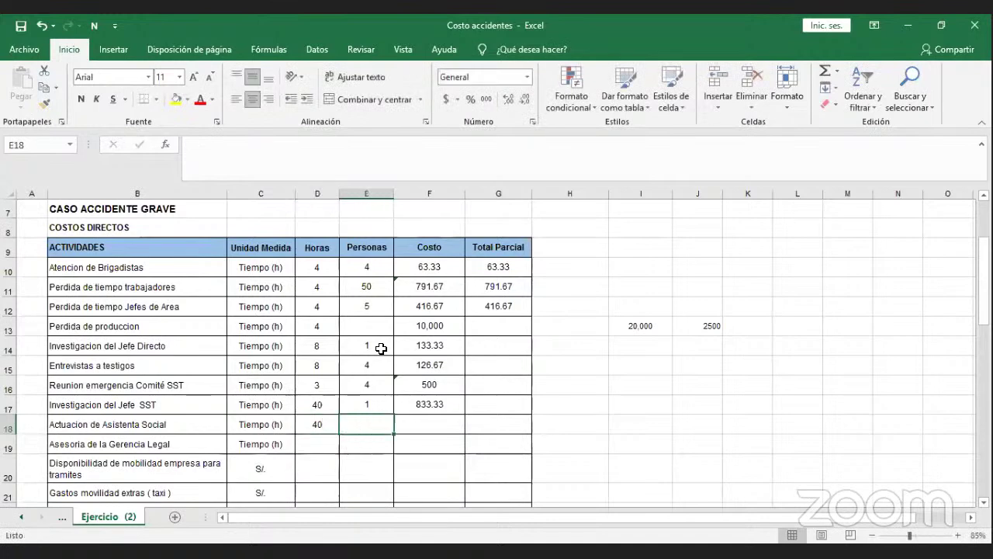
pyautogui.write('1')
pyautogui.press('Tab')
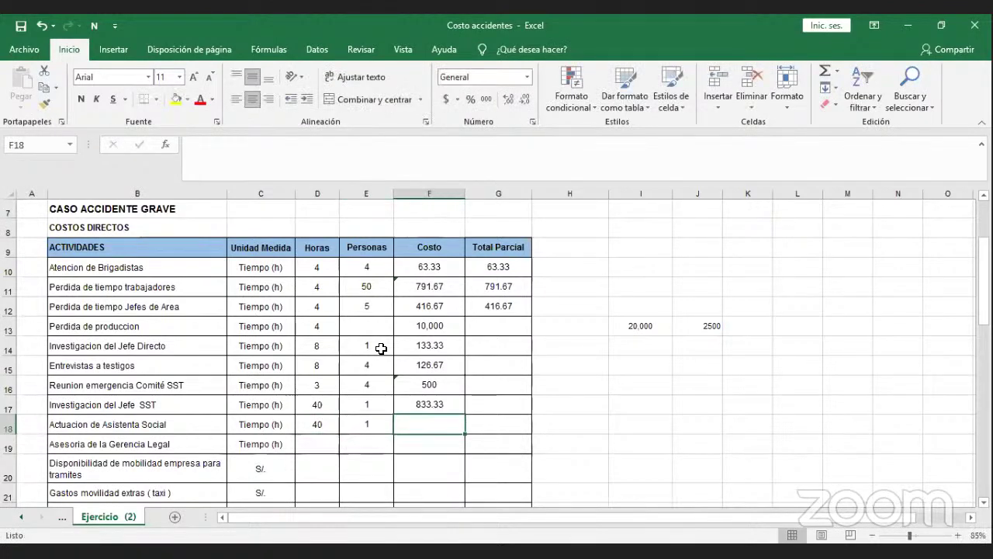
# Enter =(D18*E18*G4) in F18 using the Responsable de Area rate.
pyautogui.write('=(')
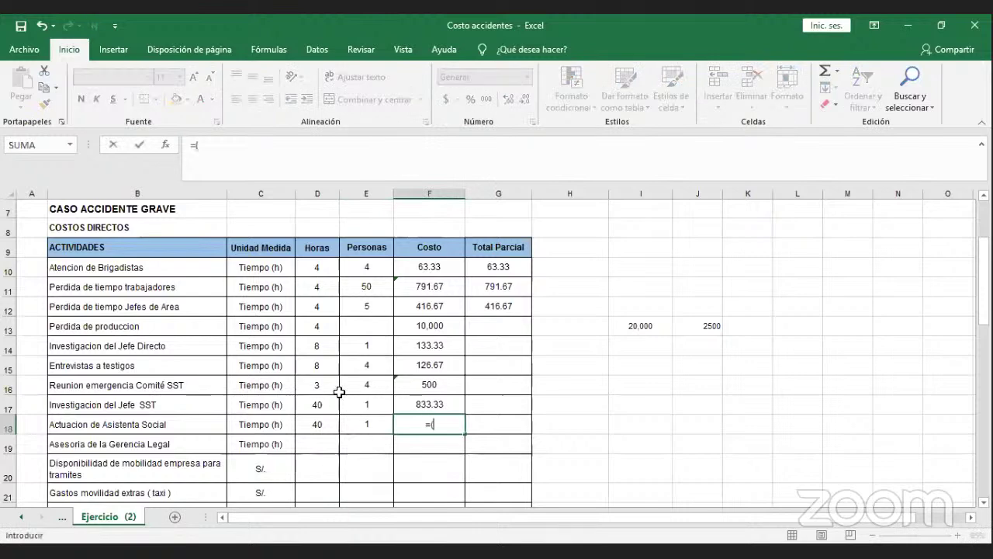
pyautogui.click(334, 425)
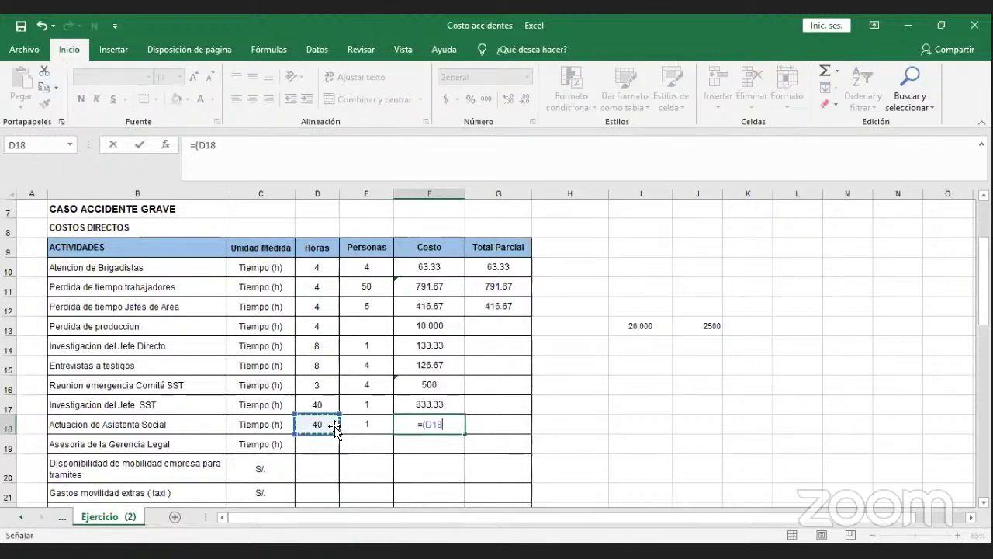
pyautogui.write('*')
pyautogui.click(362, 423)
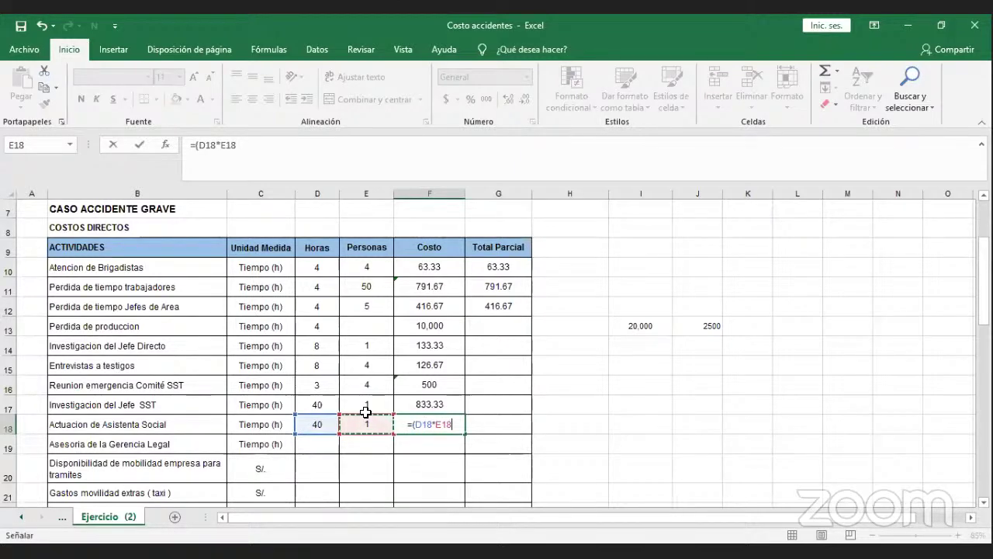
pyautogui.write('*')
pyautogui.scroll(1, 356, 335)
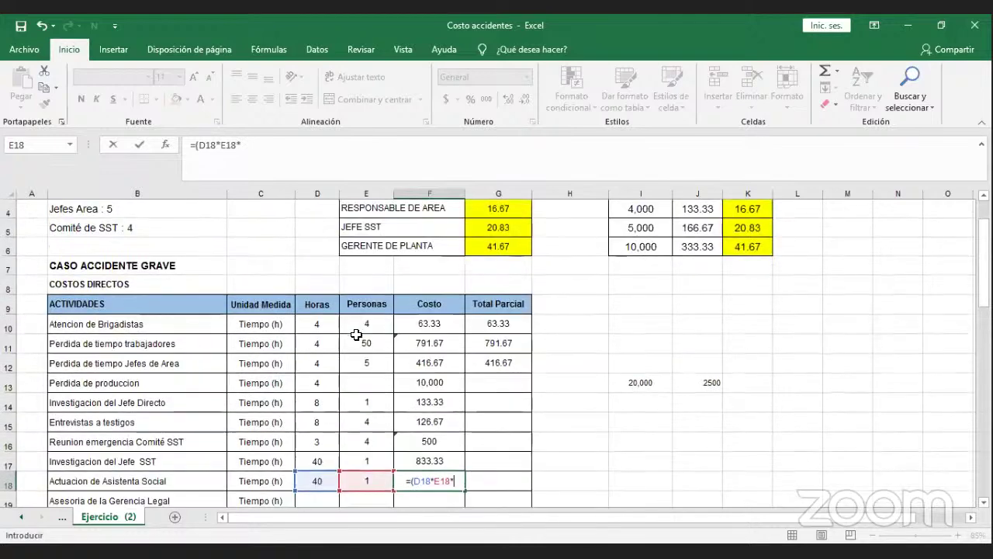
pyautogui.click(479, 209)
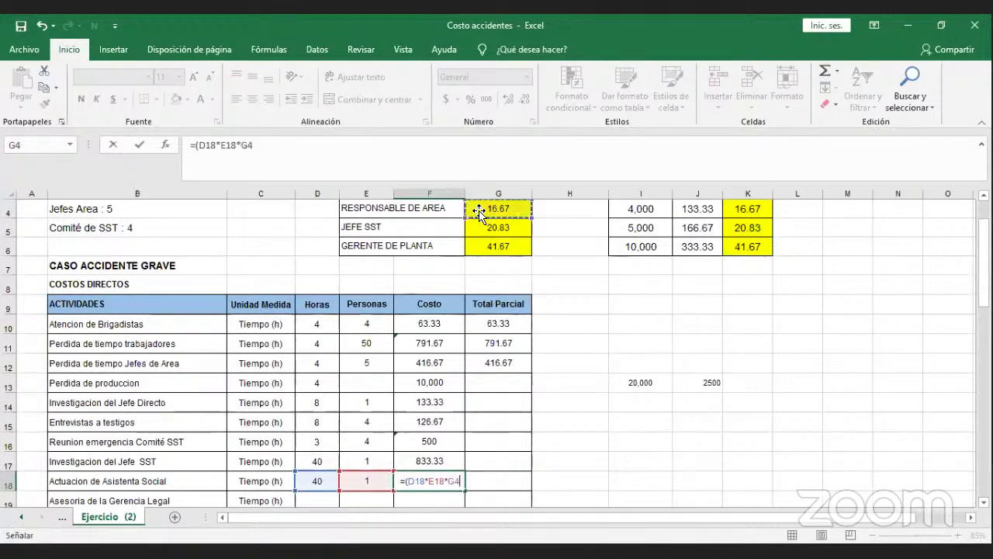
pyautogui.write(')')
pyautogui.press('Return')
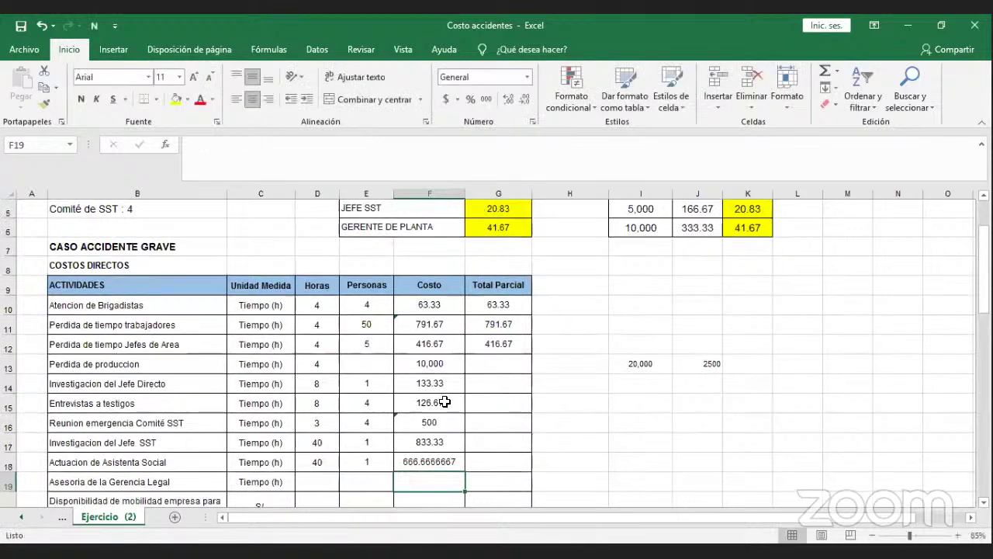
# Reduce F18 to two decimals so it shows 666.67.
pyautogui.click(428, 459)
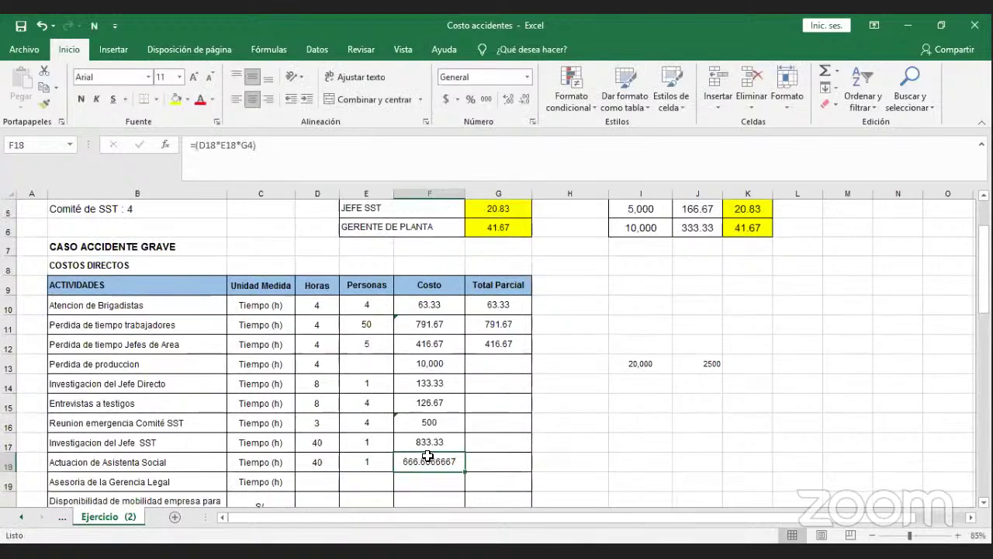
pyautogui.click(518, 104)
pyautogui.click(518, 104)
pyautogui.click(518, 104)
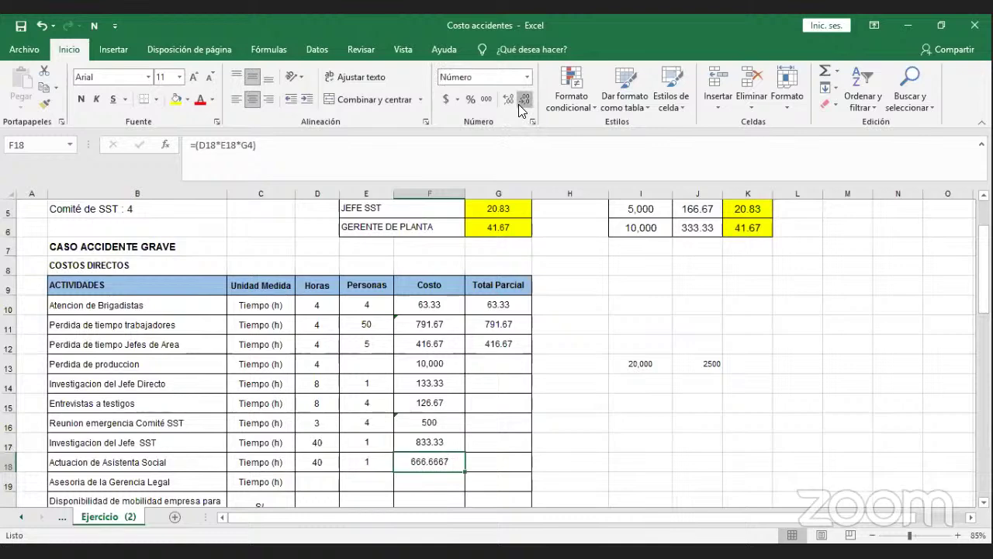
pyautogui.click(518, 104)
pyautogui.click(518, 104)
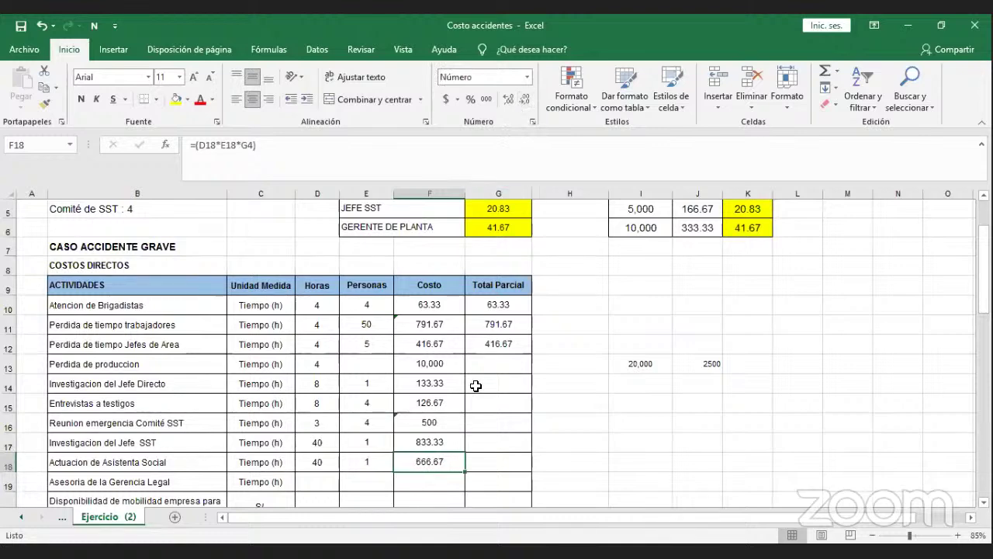
pyautogui.scroll(-1, 475, 385)
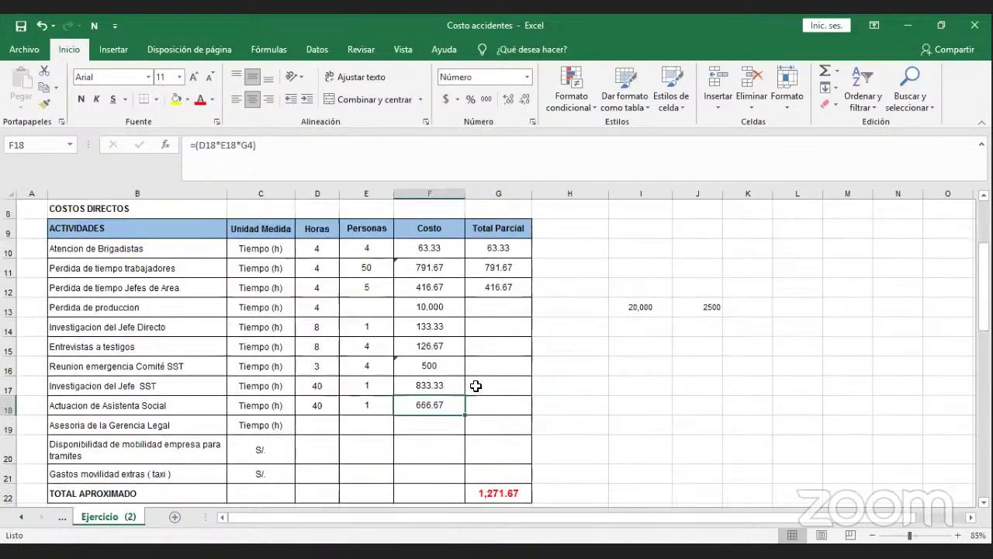
pyautogui.click(335, 425)
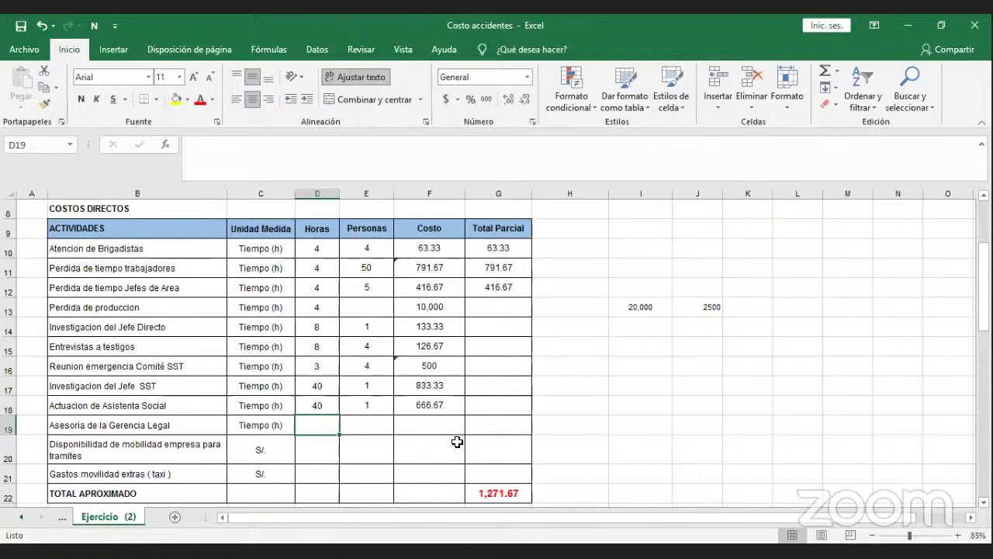
# Enter 16 hours and 1 person for the Asesoria de la Gerencia Legal row.
pyautogui.write('16')
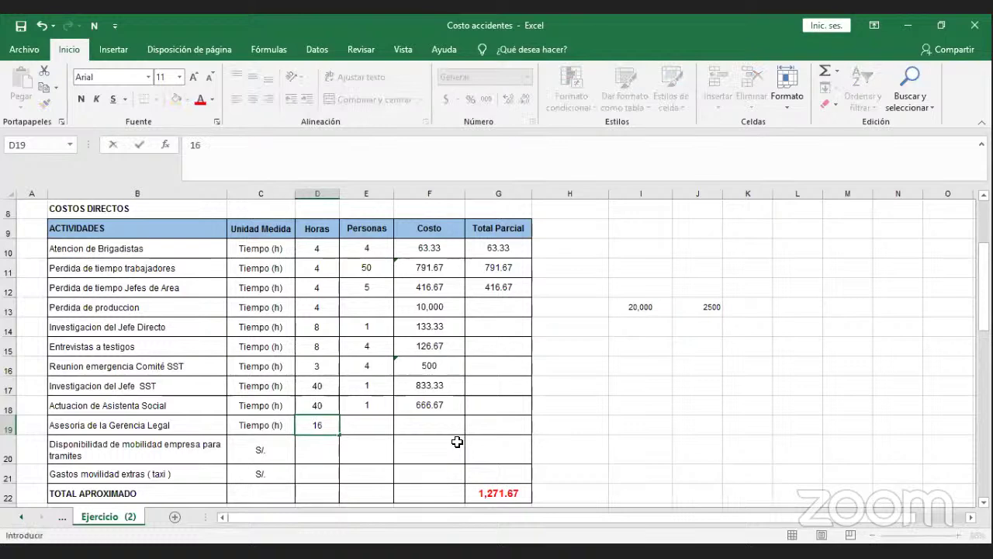
pyautogui.hotkey('ctrl', 'Return')
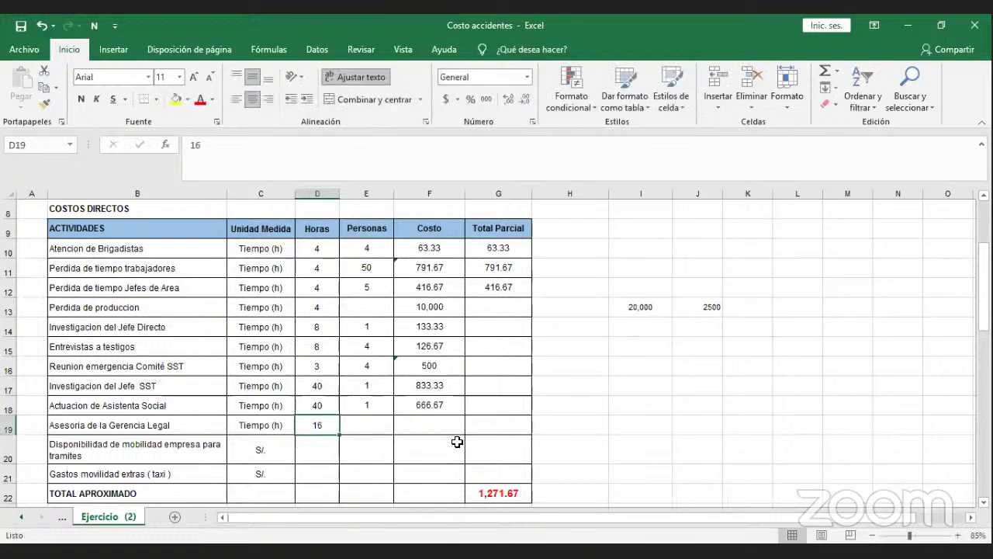
pyautogui.press('Right')
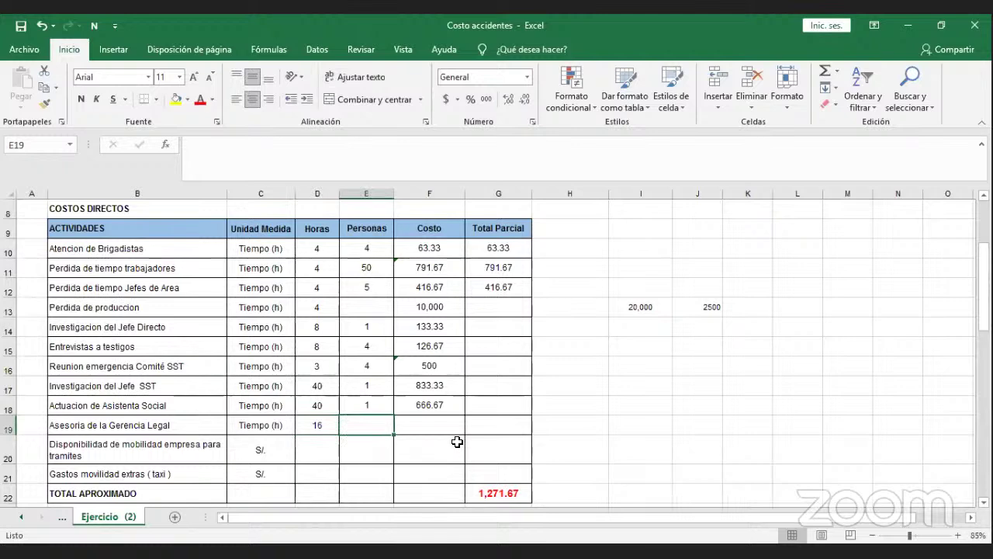
pyautogui.write('1')
pyautogui.press('Right')
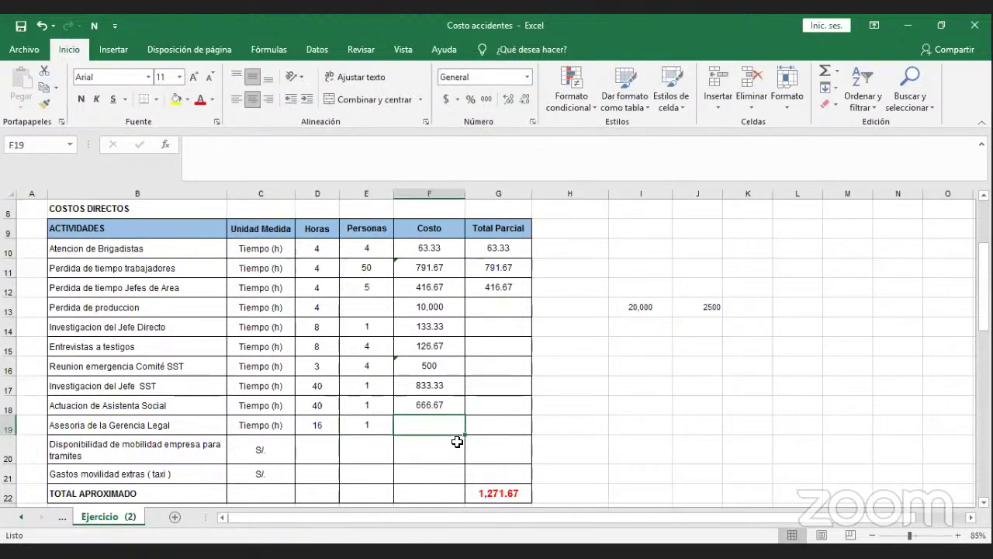
# Enter =(D19*E19*G6) in F19 using the plant manager's rate.
pyautogui.write('=(')
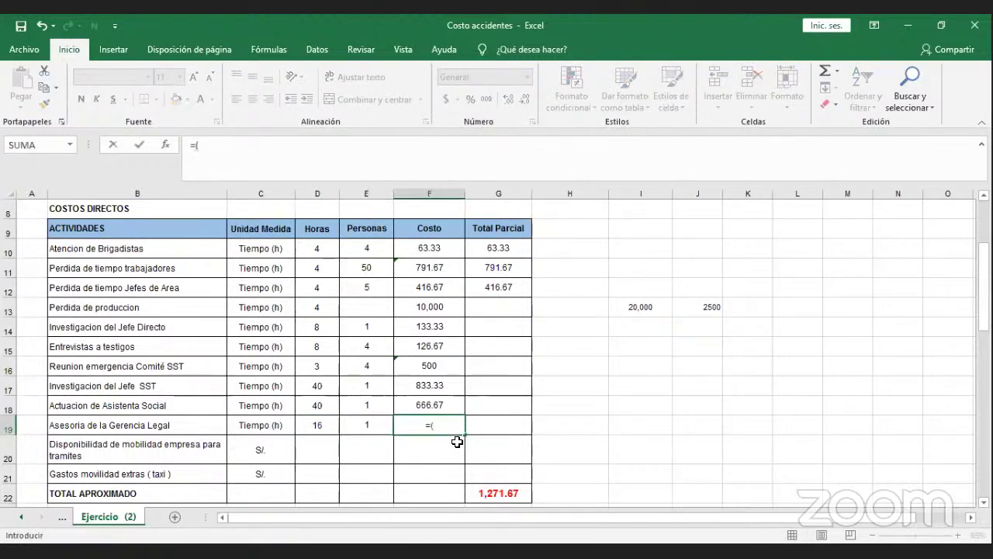
pyautogui.click(316, 429)
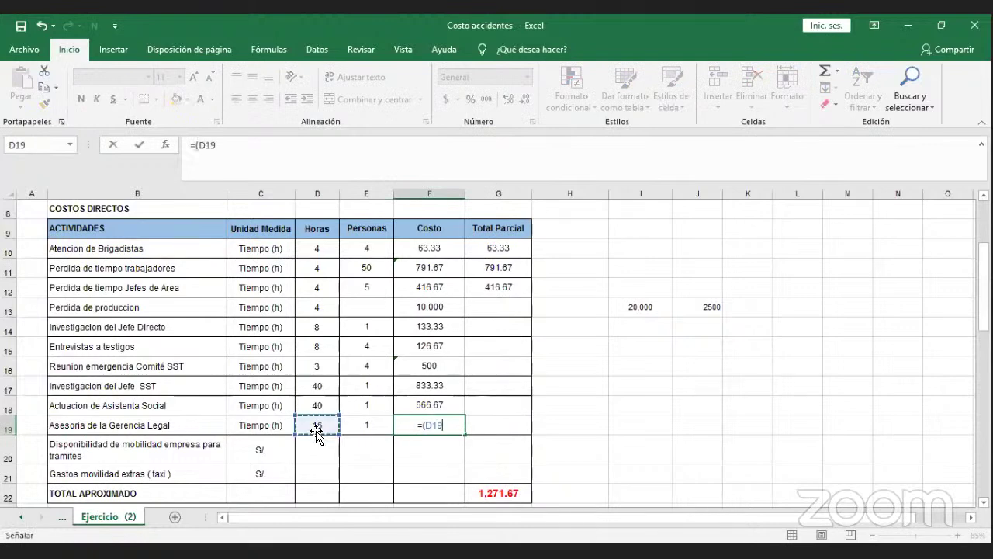
pyautogui.write('*')
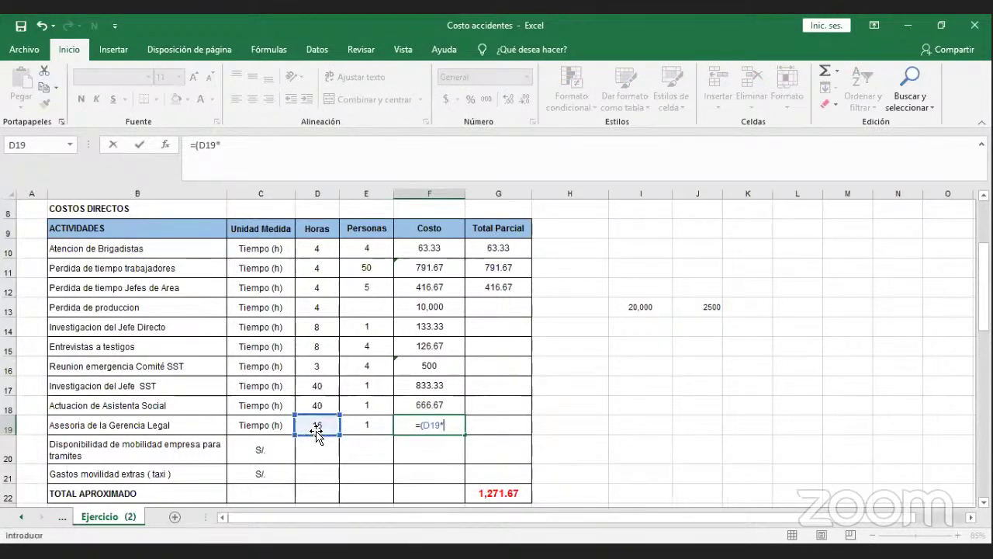
pyautogui.click(350, 425)
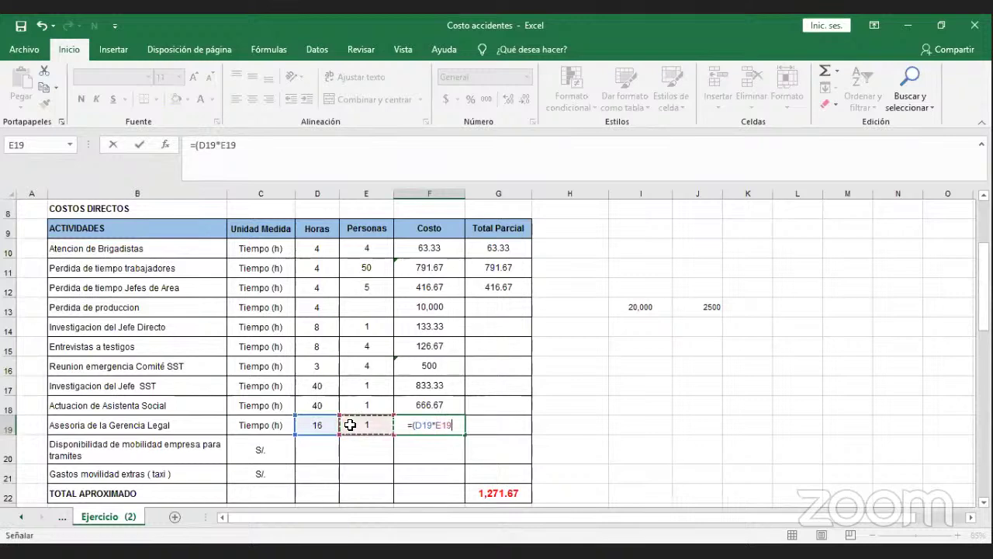
pyautogui.write('*')
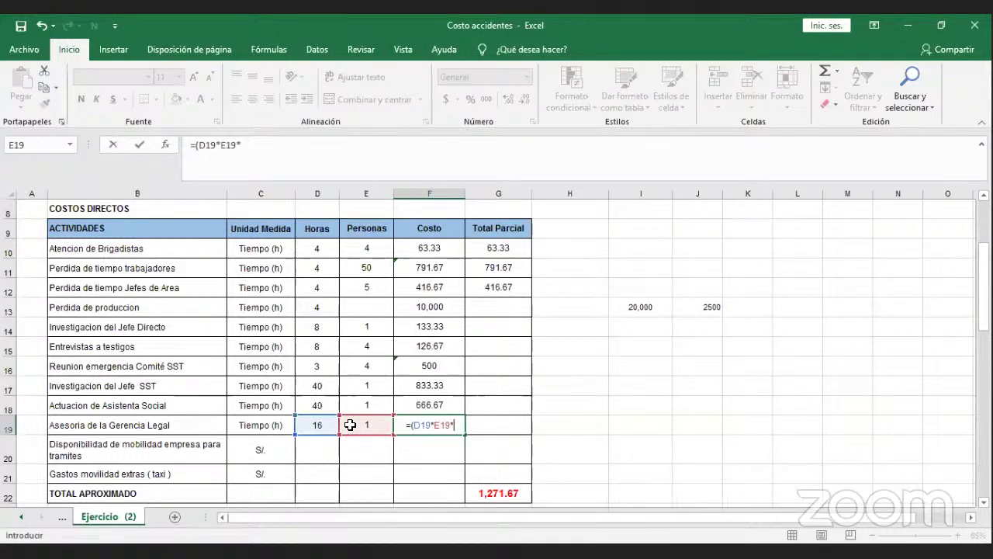
pyautogui.scroll(1, 376, 362)
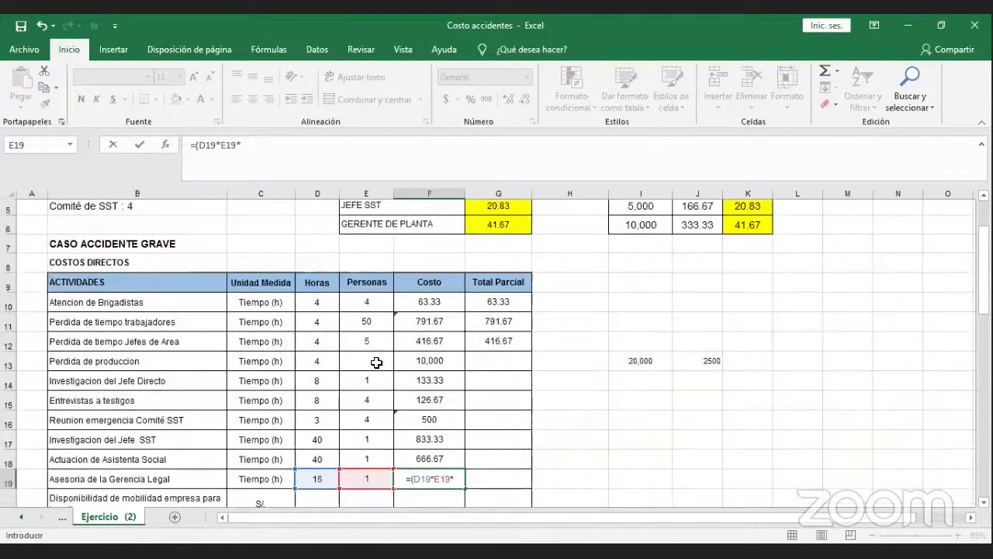
pyautogui.scroll(1, 376, 363)
pyautogui.click(483, 284)
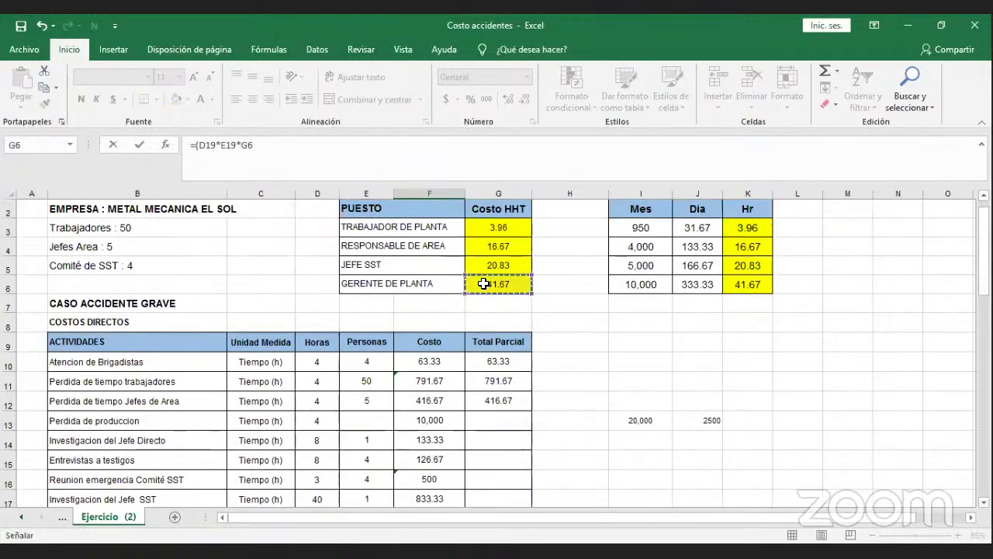
pyautogui.scroll(-2, 481, 299)
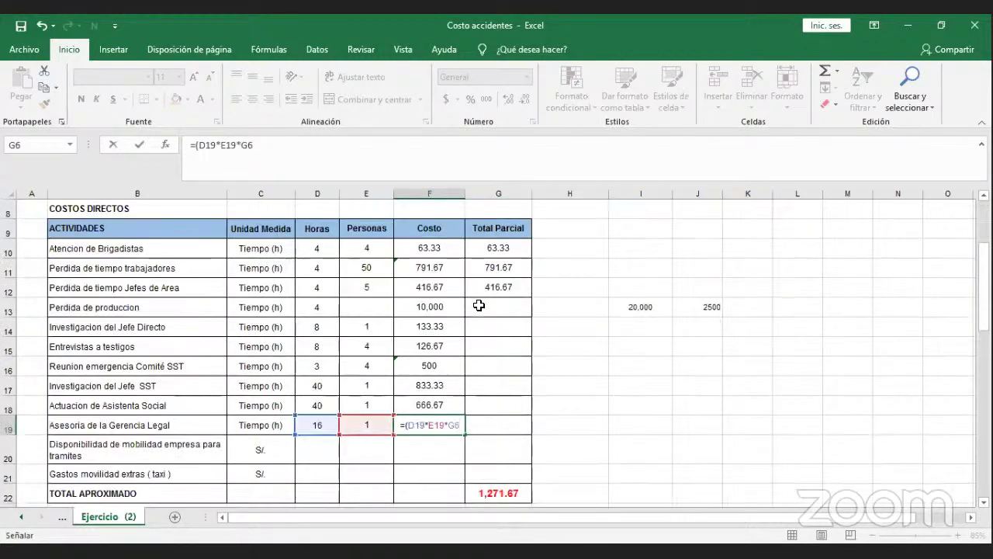
pyautogui.write(')')
pyautogui.press('Return')
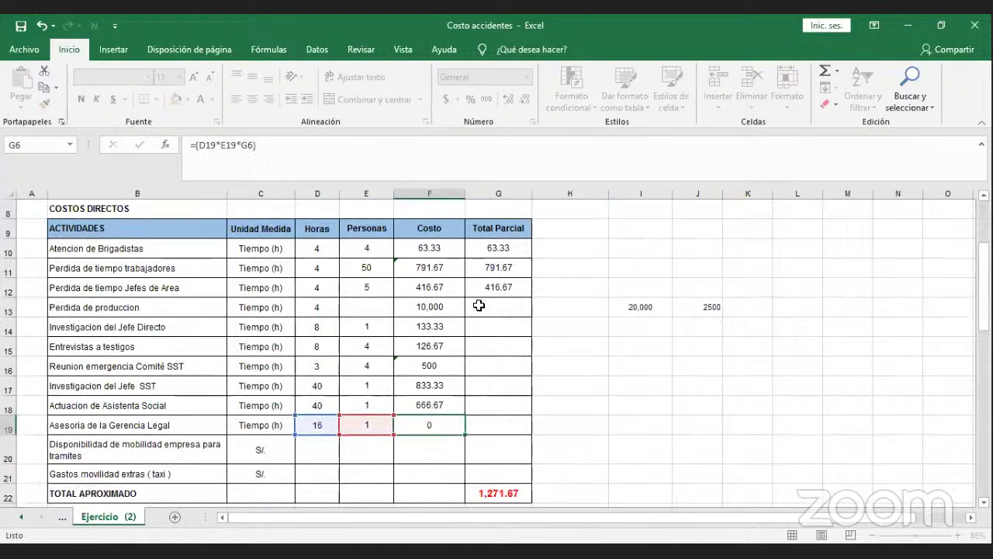
# Trim F19 to two decimals so it shows 666.67.
pyautogui.click(454, 423)
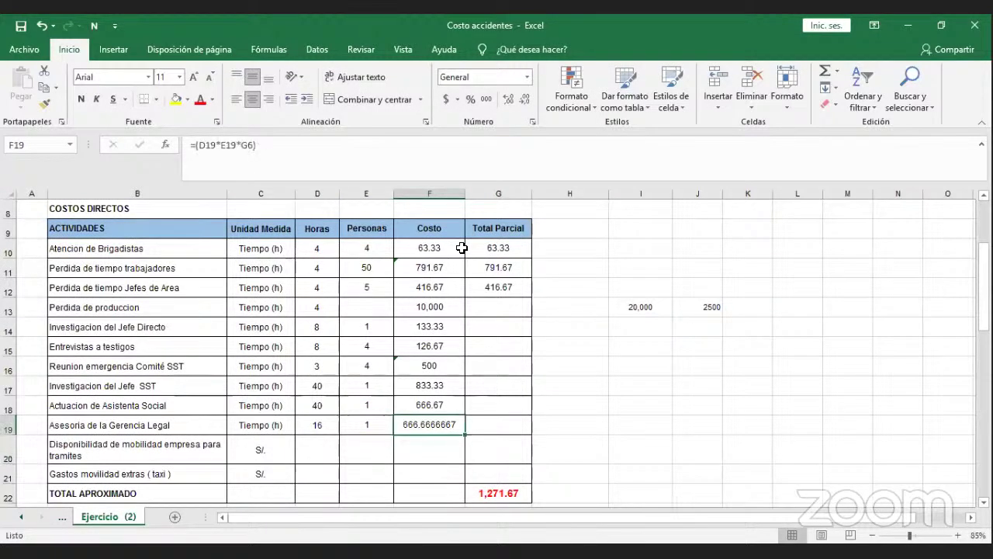
pyautogui.click(518, 101)
pyautogui.click(519, 101)
pyautogui.click(518, 101)
pyautogui.click(518, 101)
pyautogui.click(518, 101)
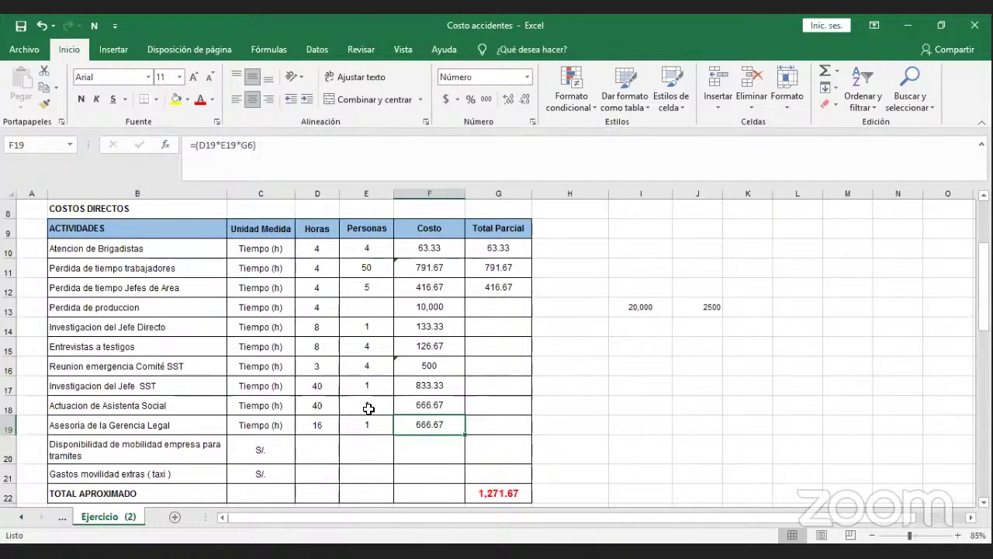
pyautogui.scroll(-1, 368, 409)
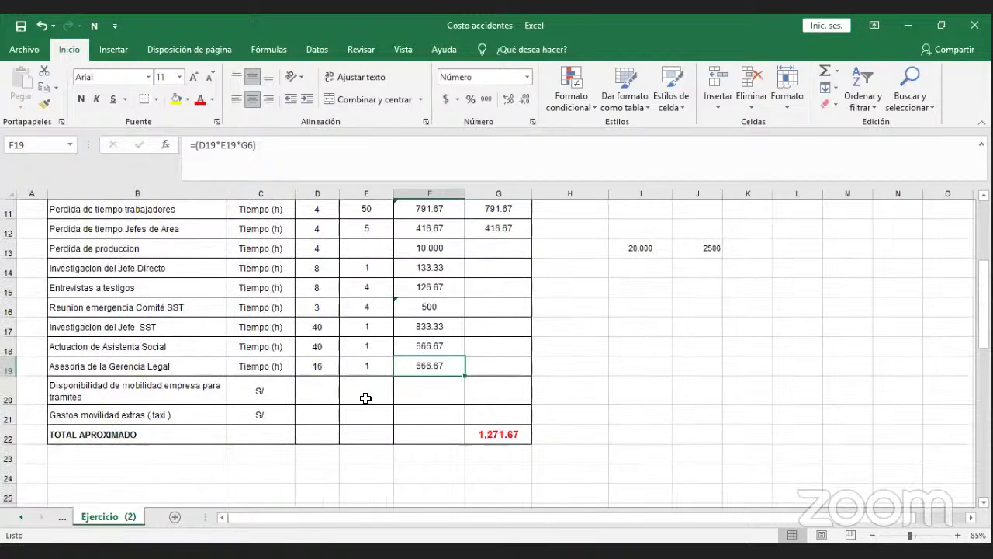
# Enter 24 hours in D20 for the mobility-for-paperwork row.
pyautogui.click(323, 389)
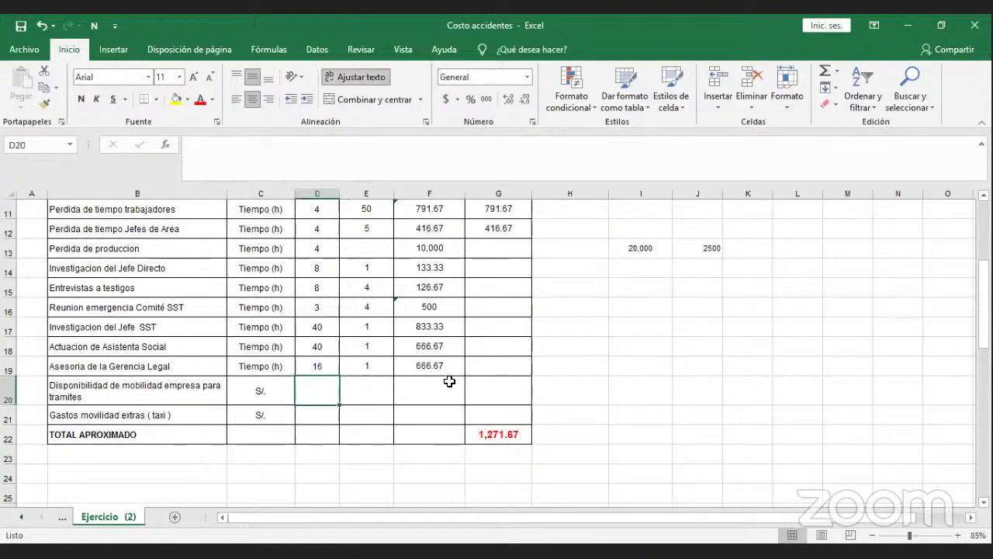
pyautogui.scroll(1, 450, 381)
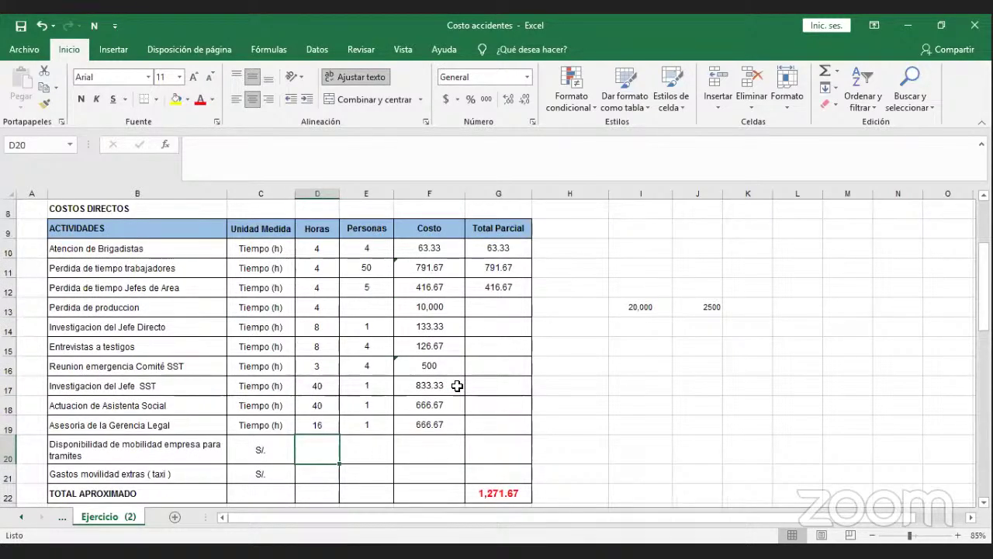
pyautogui.write('2')
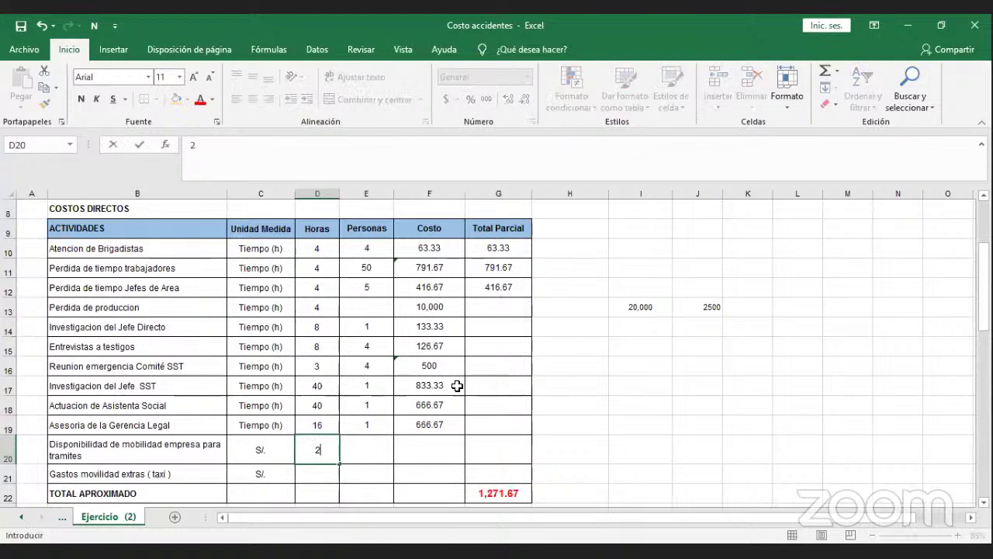
pyautogui.write('4')
pyautogui.press('Return')
pyautogui.press('Up')
pyautogui.press('Right')
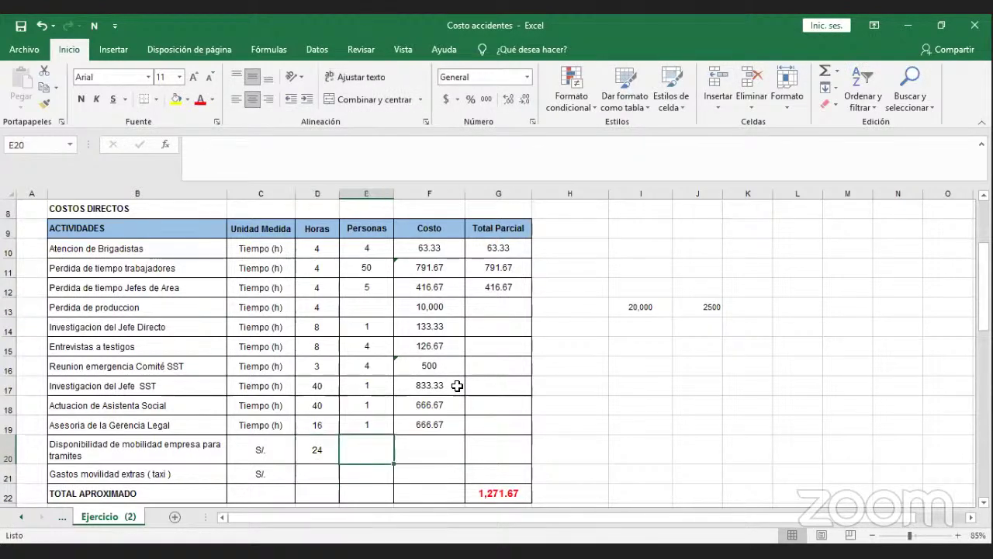
pyautogui.press('Right')
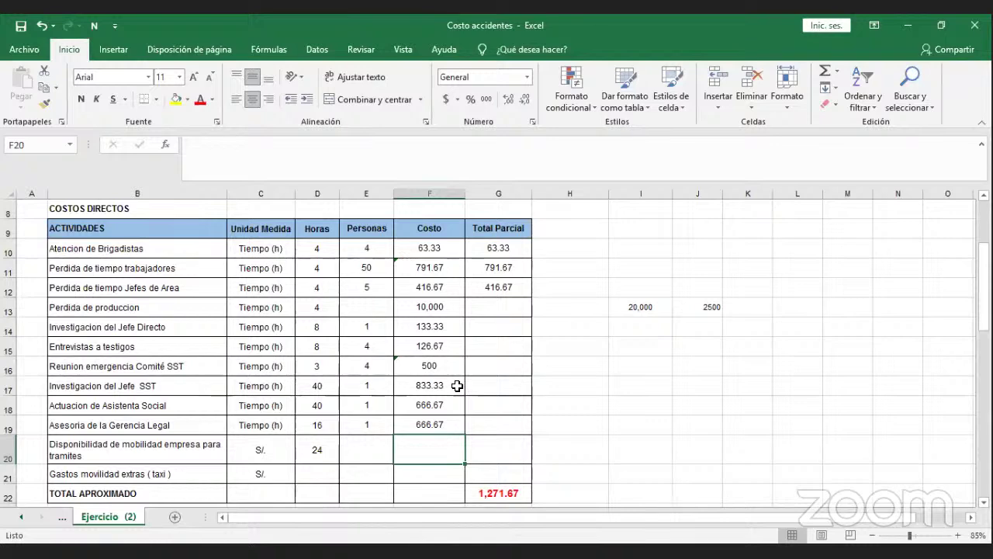
# Enter =(D20*200) in F20 so the cost shows 4800, then check the formula.
pyautogui.write('=(')
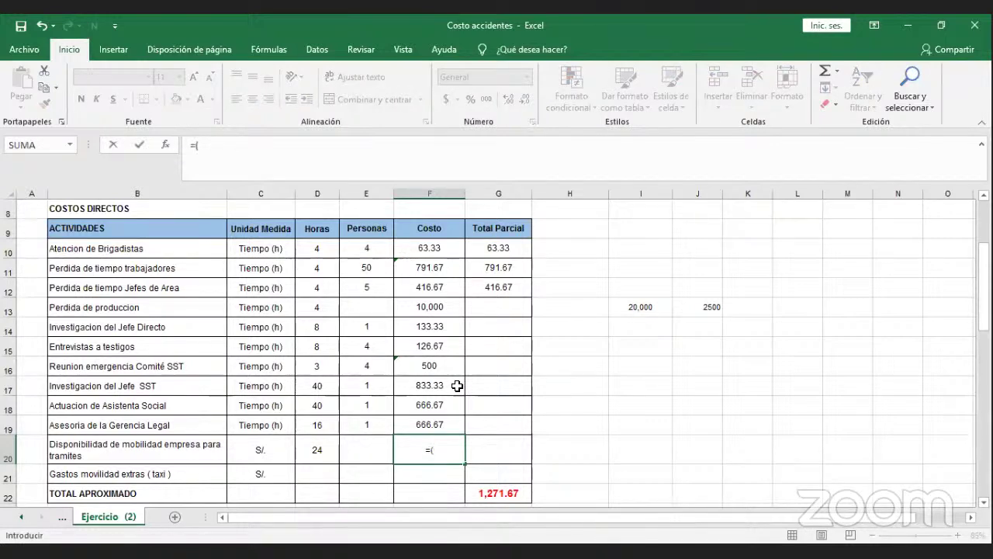
pyautogui.click(314, 440)
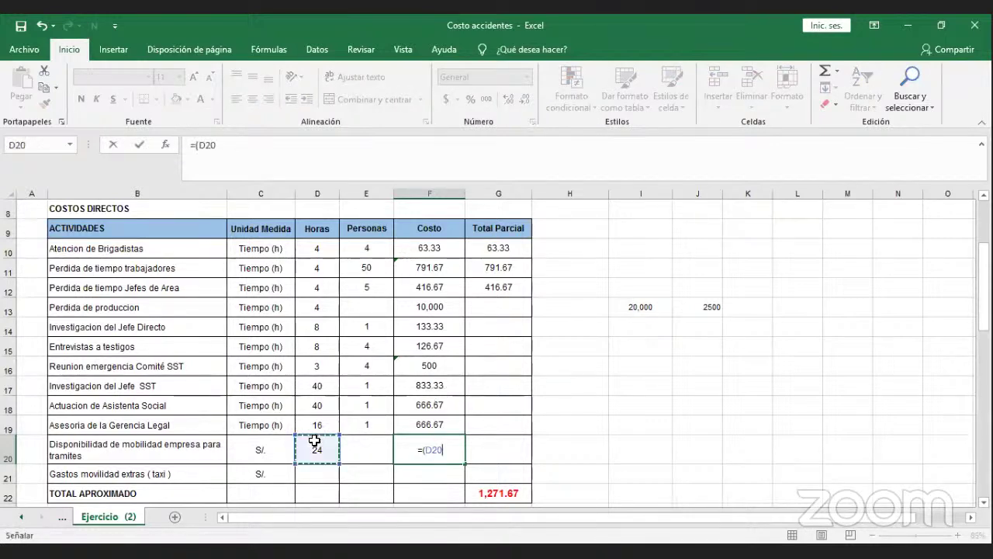
pyautogui.write('*')
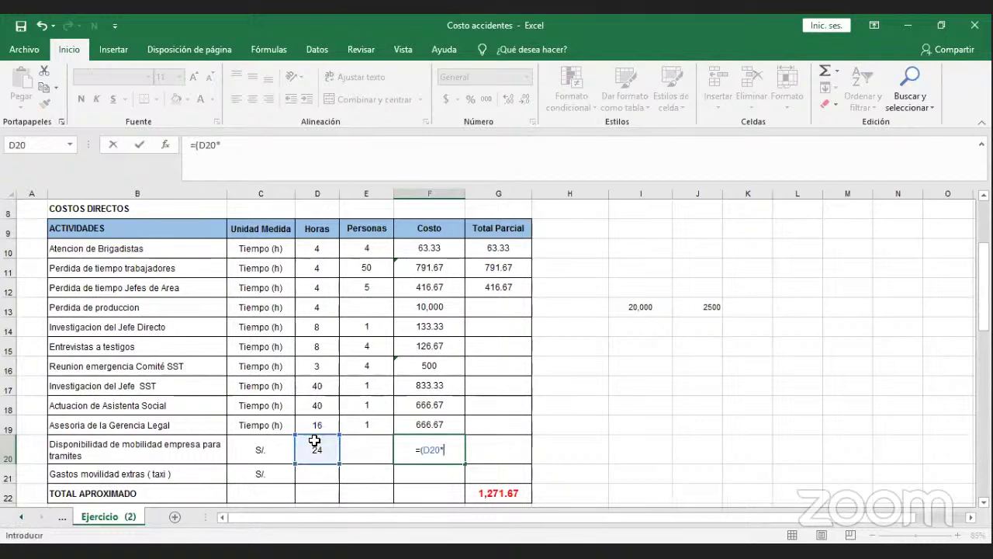
pyautogui.write('200)')
pyautogui.press('Return')
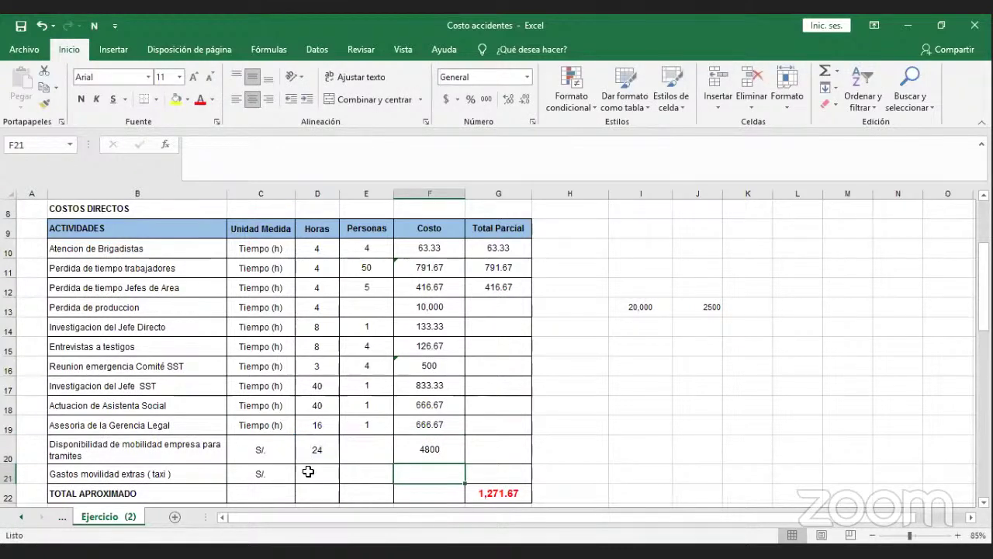
pyautogui.click(308, 471)
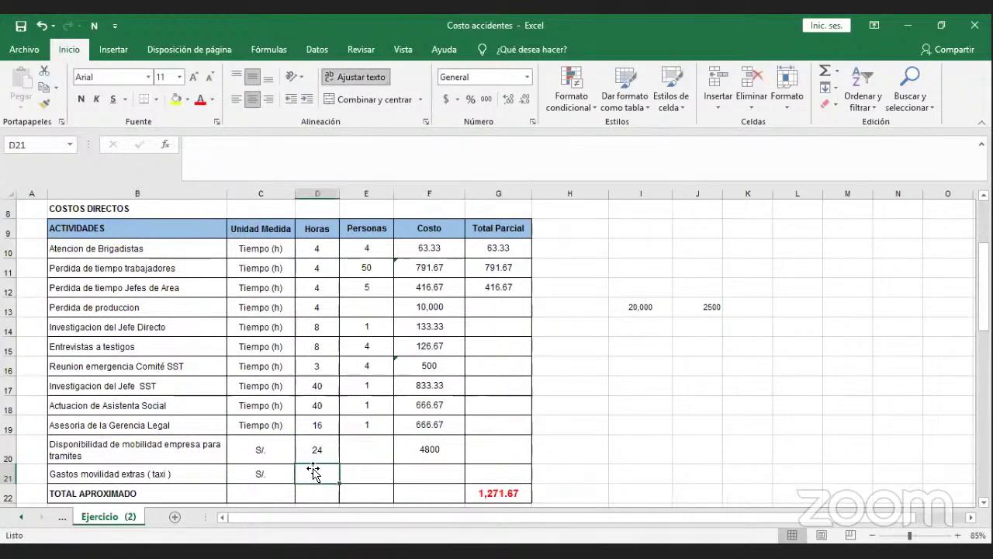
pyautogui.click(407, 456)
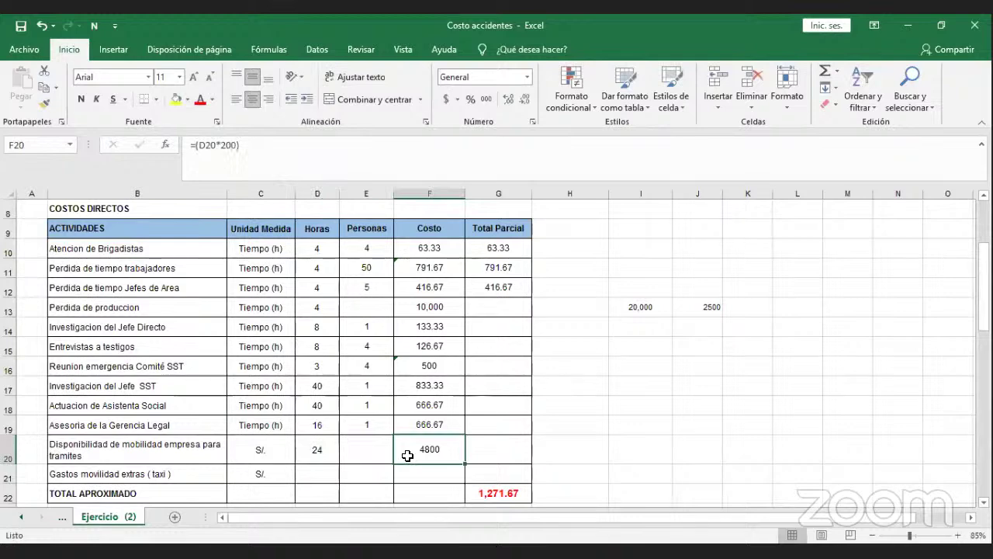
pyautogui.click(322, 470)
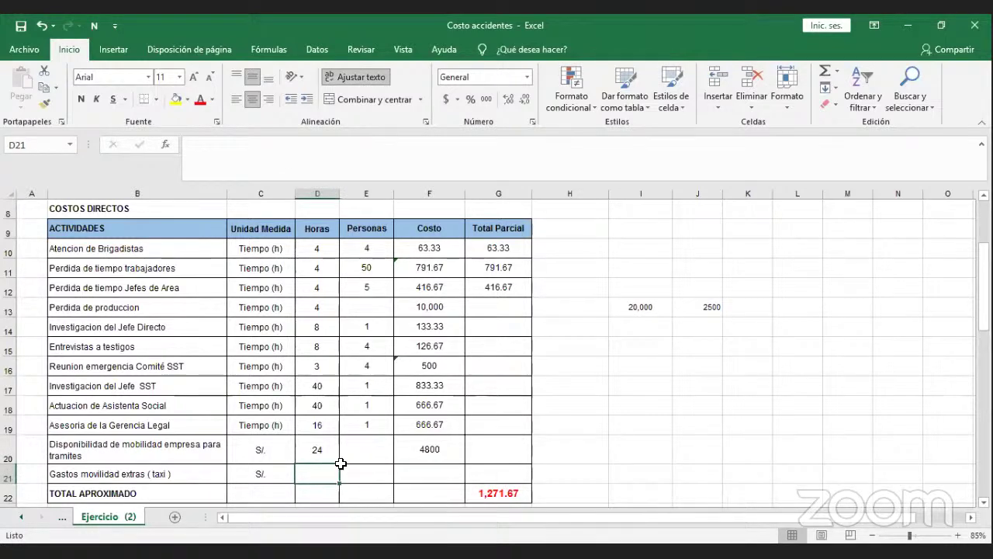
pyautogui.click(400, 473)
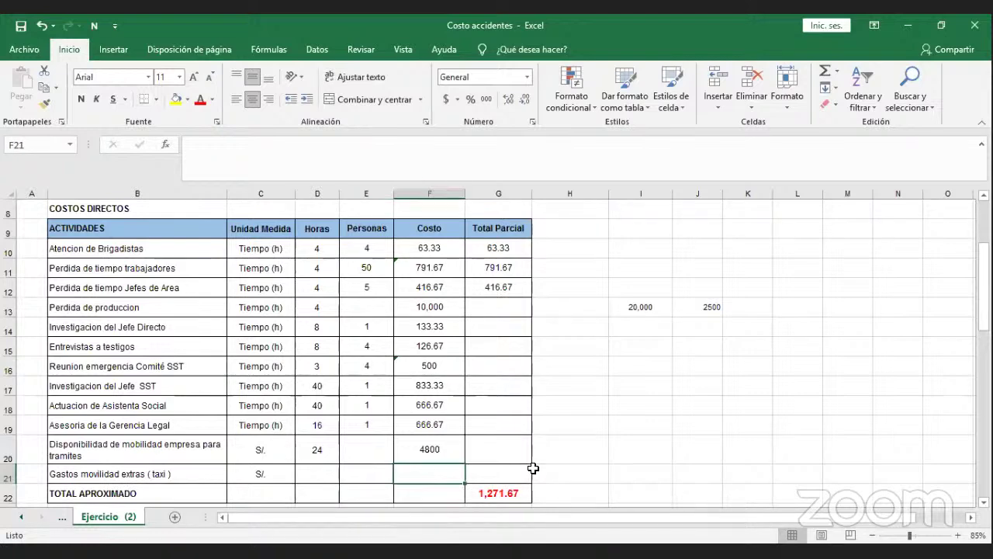
# Enter 500 as the taxi cost and sum F10:F21 into the TOTAL APROXIMADO row (19498.33).
pyautogui.write('500')
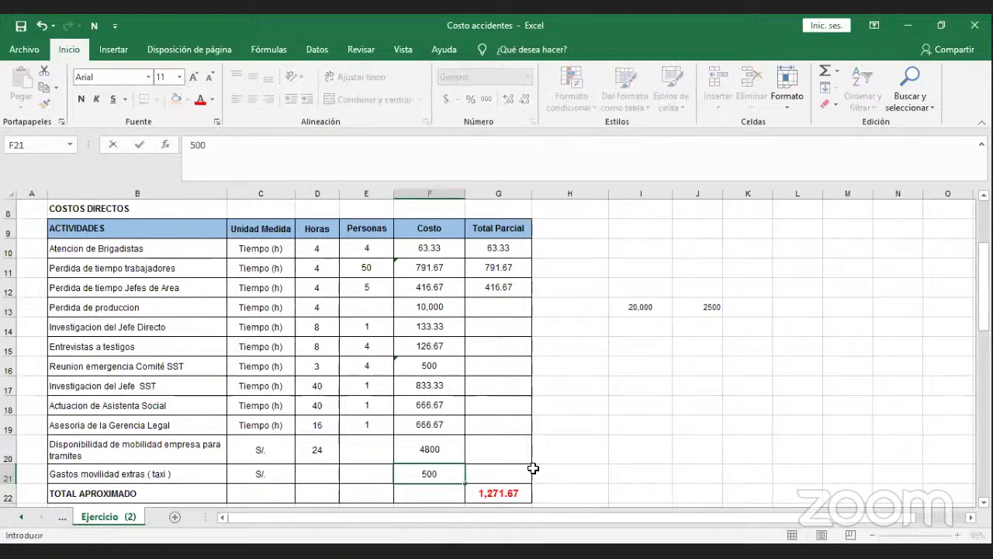
pyautogui.press('Return')
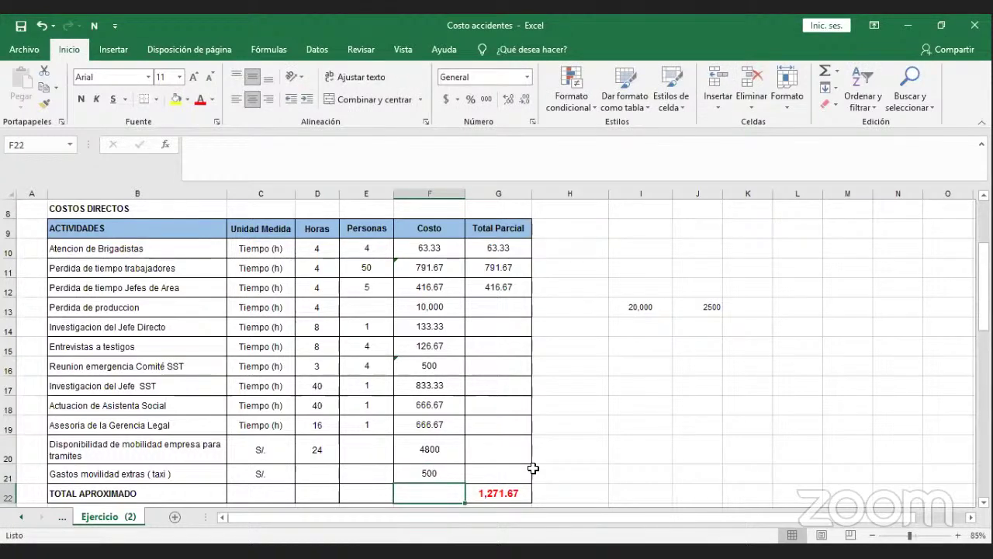
pyautogui.hotkey('shift', 'Up')
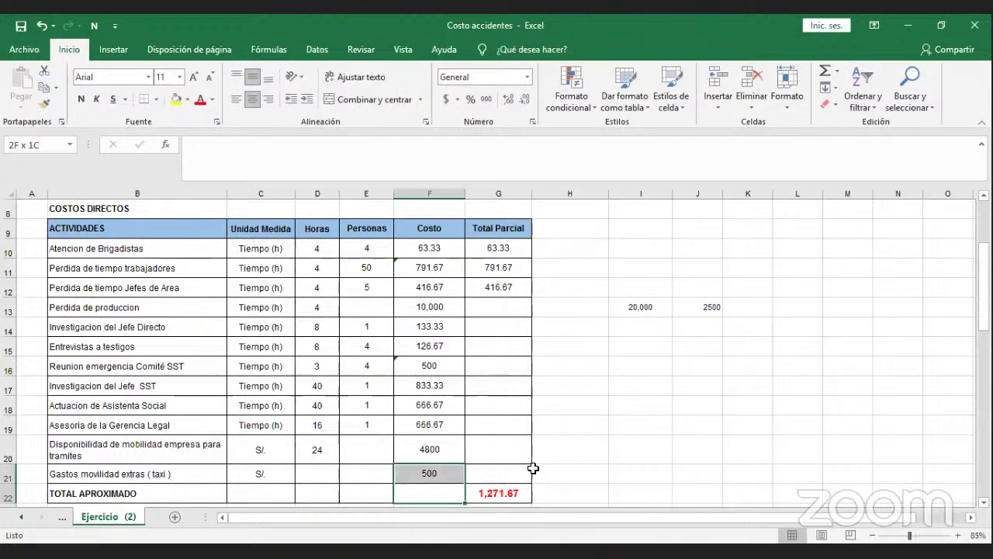
pyautogui.hotkey('shift', 'Up')
pyautogui.hotkey('shift', 'Up')
pyautogui.hotkey('shift', 'Up')
pyautogui.hotkey('shift', 'Up')
pyautogui.hotkey('shift', 'Up')
pyautogui.hotkey('shift', 'Up')
pyautogui.hotkey('shift', 'Up')
pyautogui.hotkey('shift', 'Up')
pyautogui.hotkey('shift', 'Up')
pyautogui.hotkey('shift', 'Up')
pyautogui.hotkey('shift', 'Up')
pyautogui.hotkey('shift', 'Up')
pyautogui.hotkey('shift', 'Up')
pyautogui.hotkey('shift', 'Up')
pyautogui.hotkey('shift', 'Up')
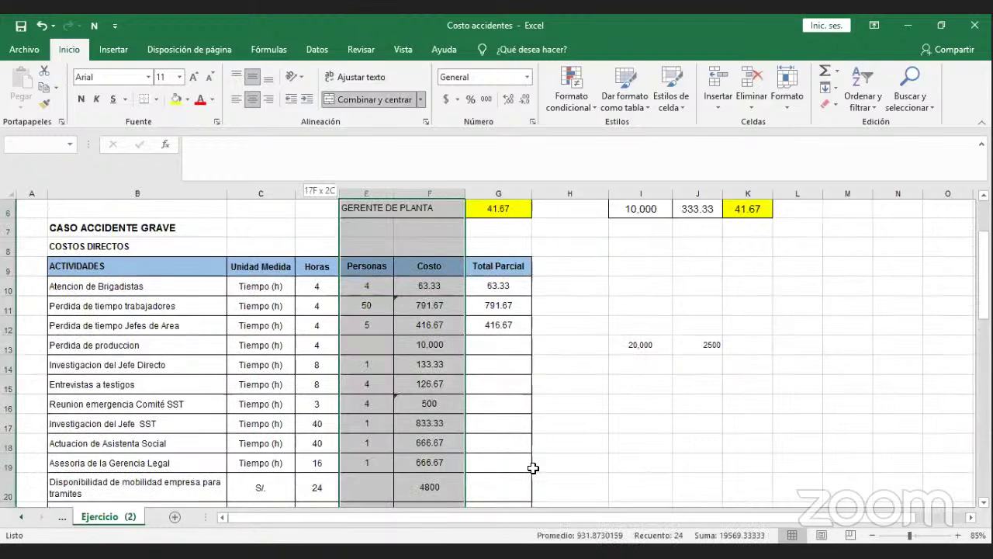
pyautogui.hotkey('shift', 'Right')
pyautogui.hotkey('shift', 'Down')
pyautogui.hotkey('shift', 'Down')
pyautogui.hotkey('shift', 'Down')
pyautogui.hotkey('shift', 'Down')
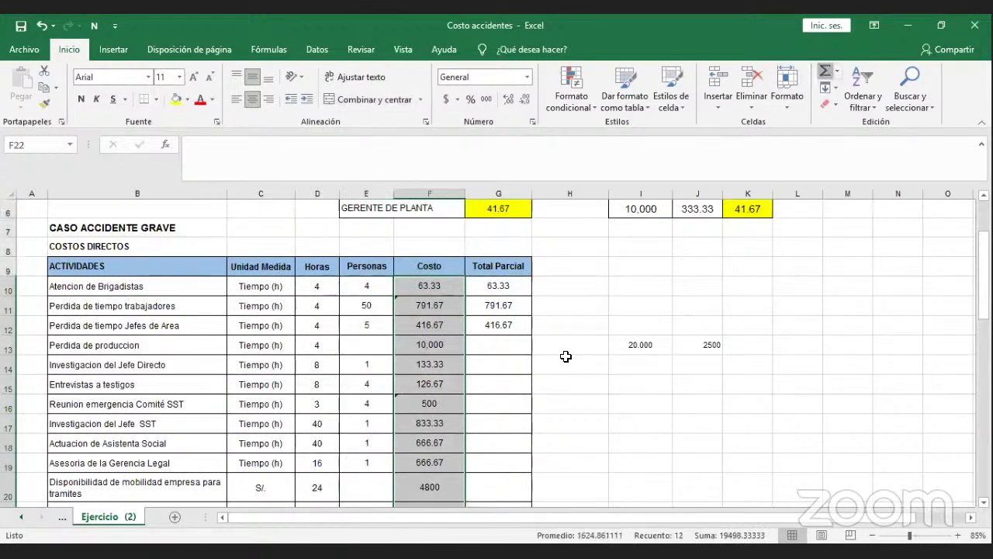
pyautogui.scroll(-1, 532, 401)
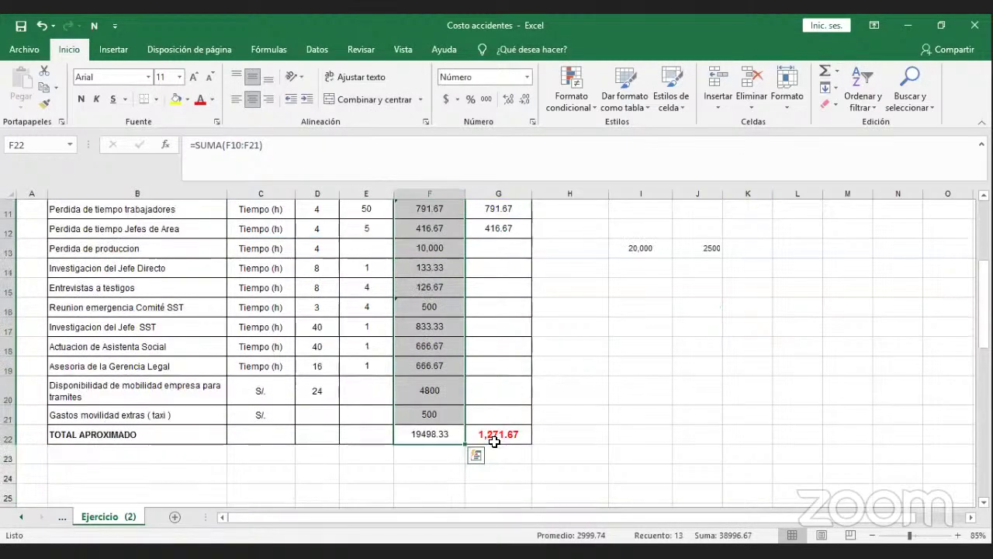
# Format the direct-cost total cell as bold, 14-point text.
pyautogui.click(439, 434)
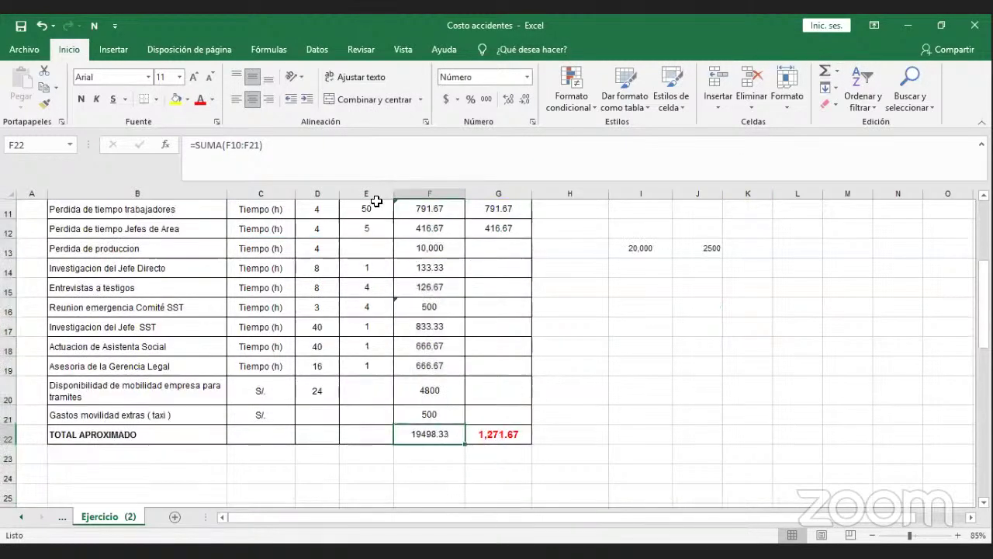
pyautogui.click(80, 101)
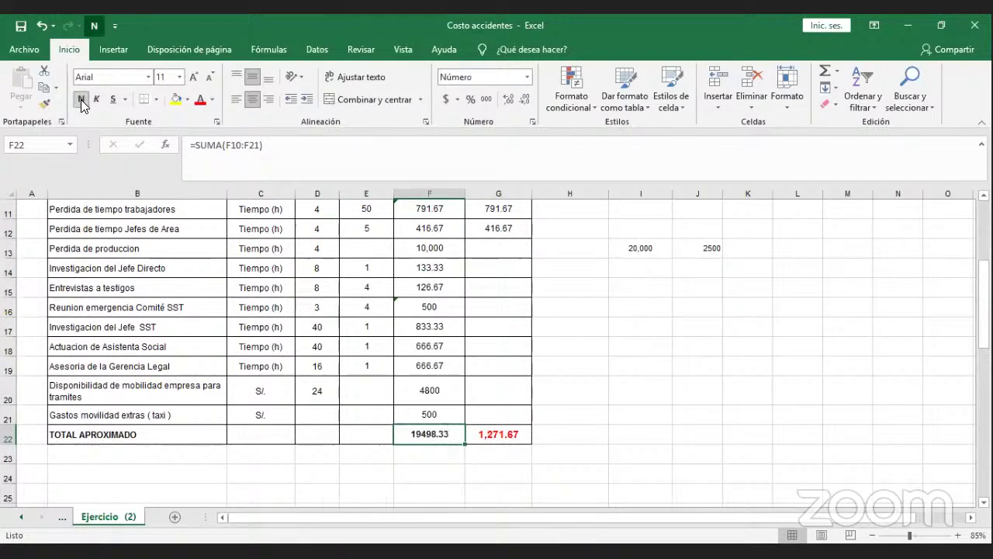
pyautogui.click(179, 77)
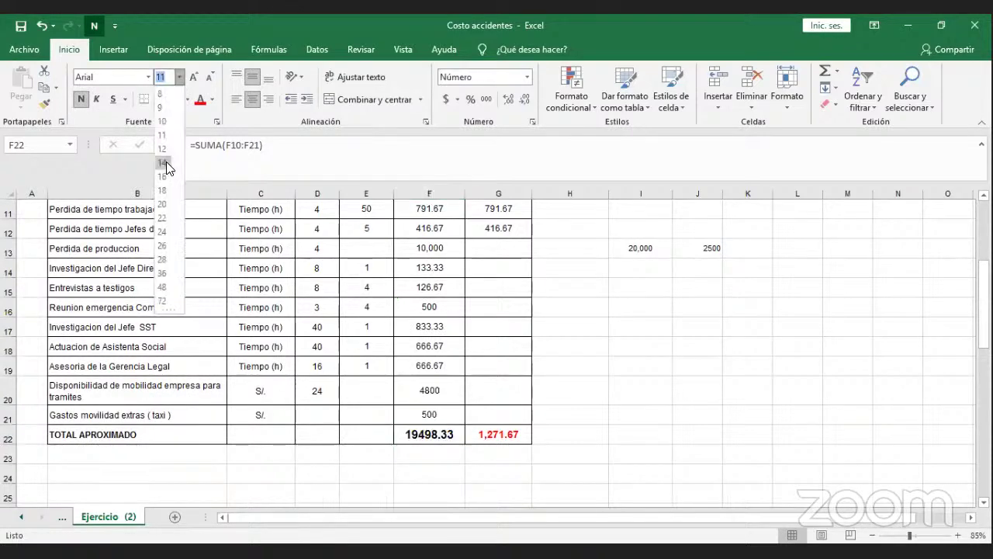
pyautogui.click(166, 161)
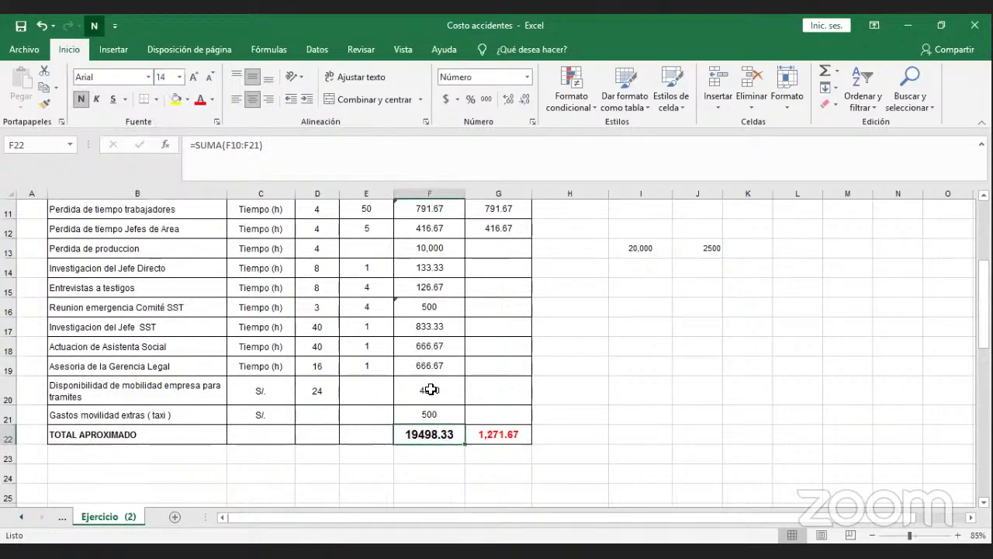
pyautogui.click(580, 386)
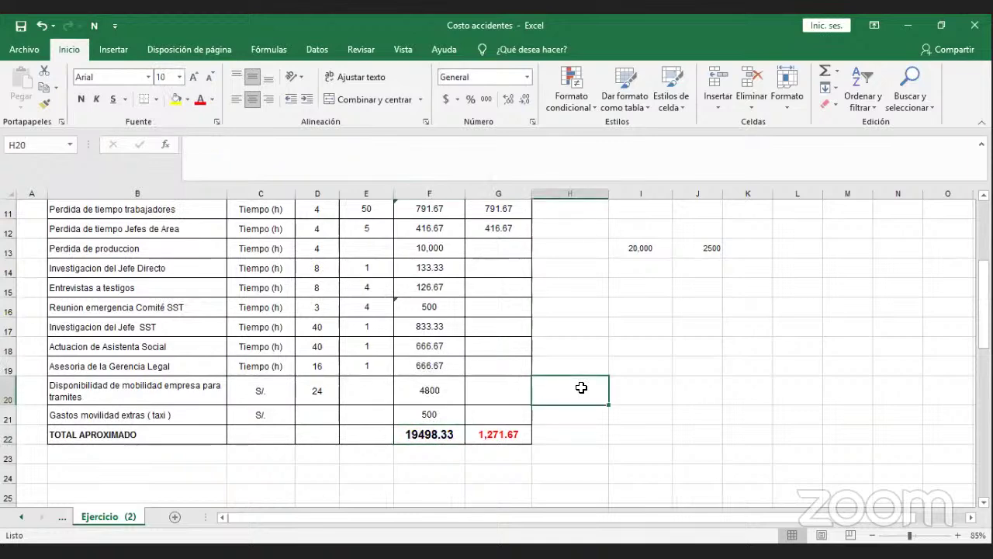
pyautogui.scroll(1, 576, 348)
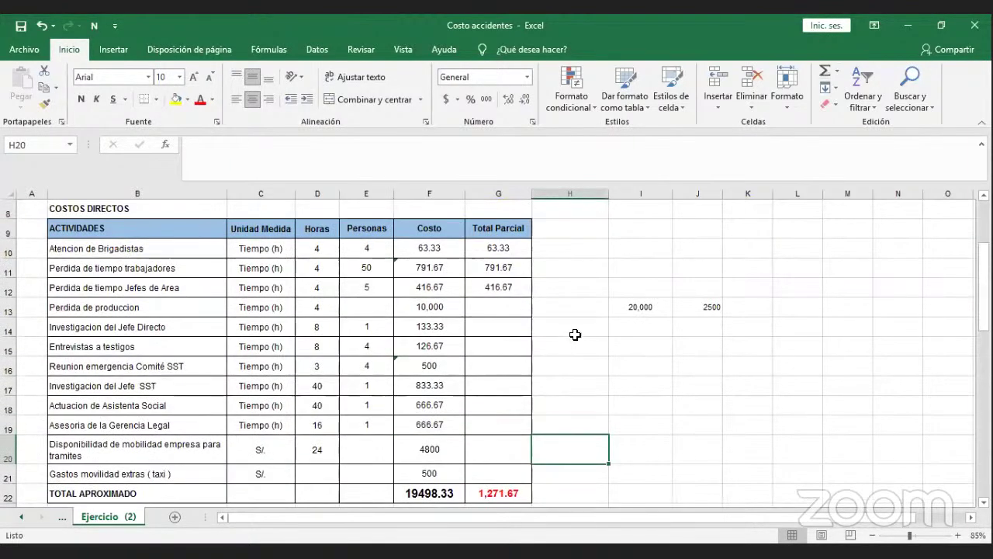
pyautogui.scroll(1, 575, 331)
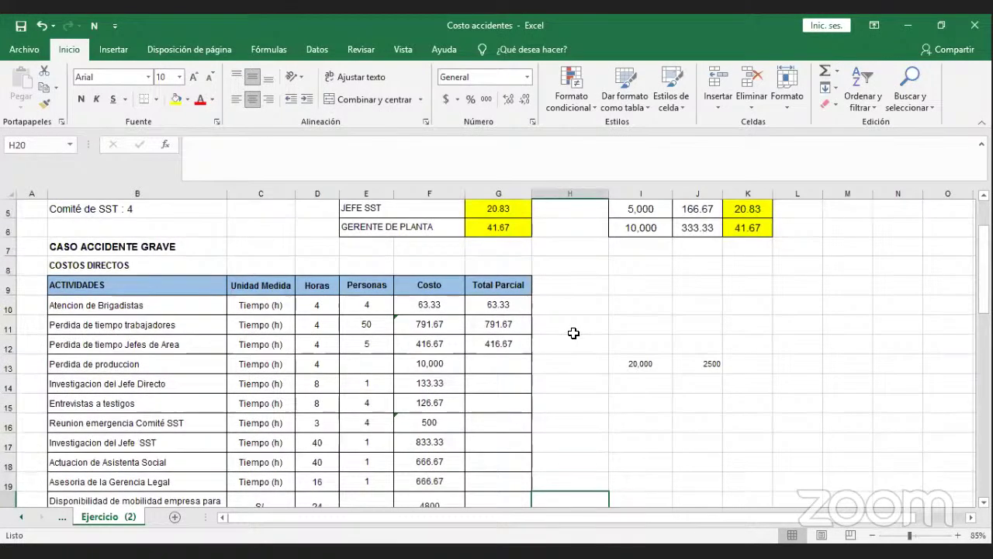
pyautogui.scroll(-2, 574, 332)
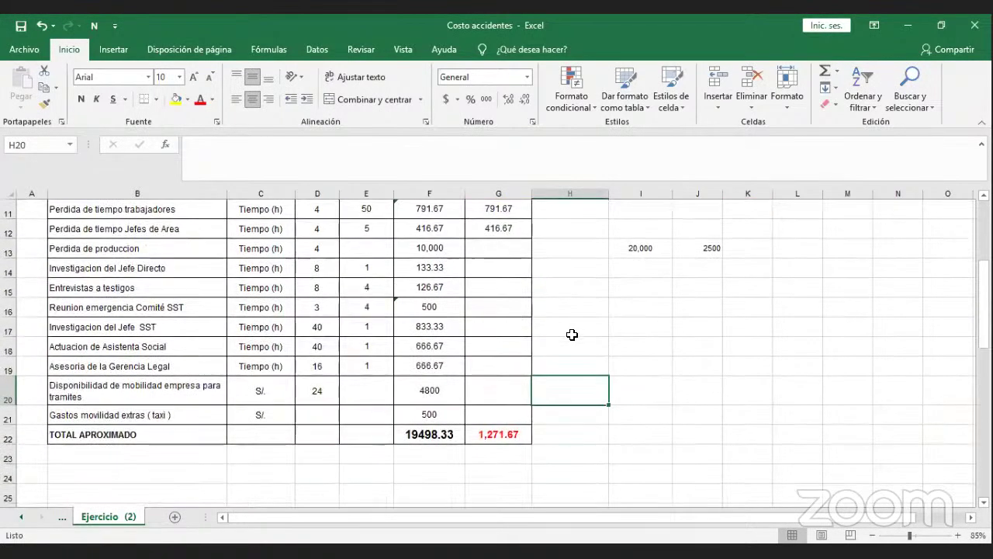
pyautogui.scroll(3, 572, 335)
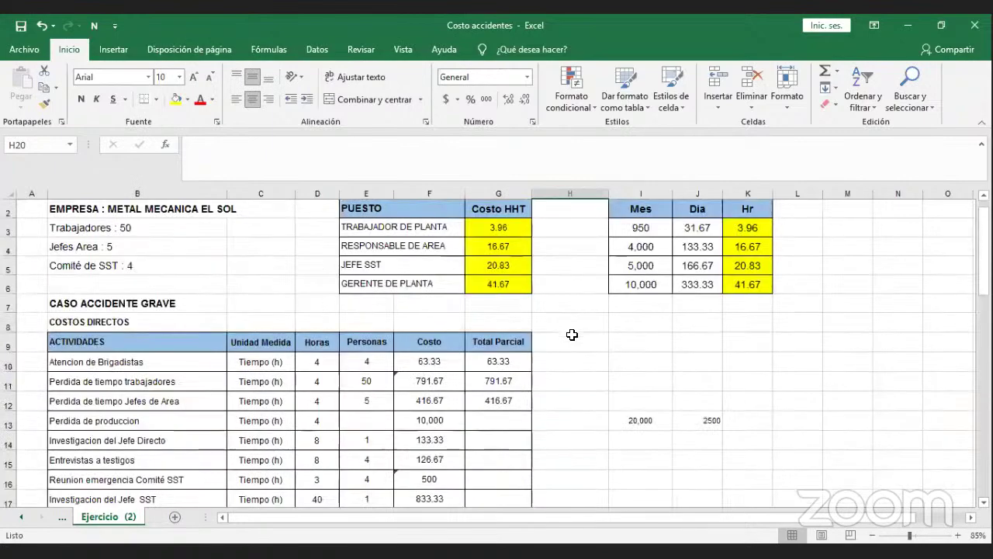
pyautogui.scroll(-4, 567, 337)
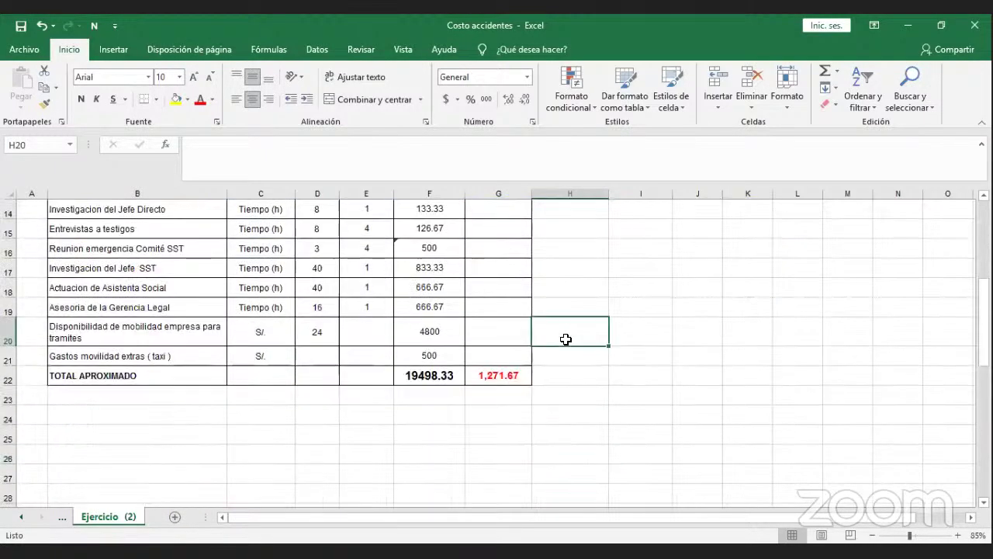
pyautogui.click(454, 373)
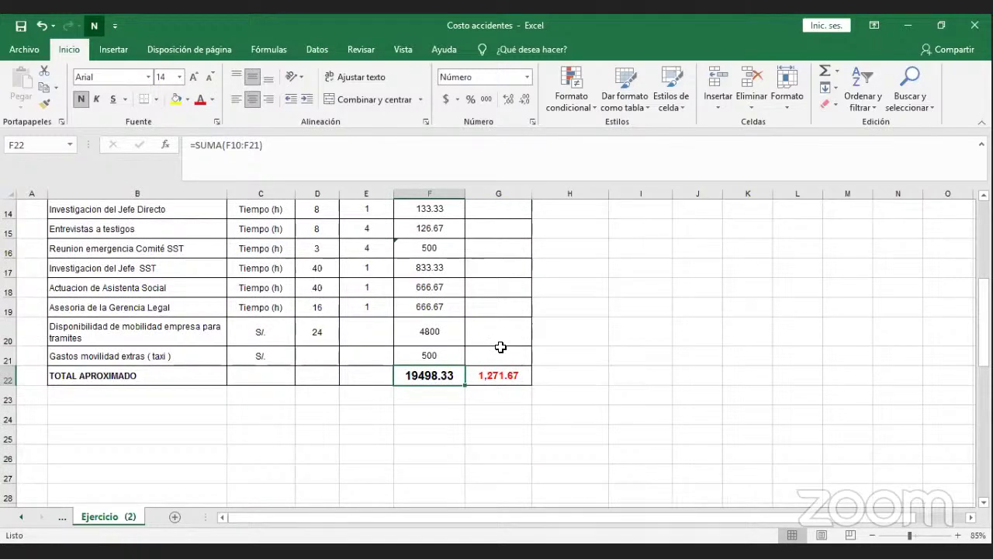
pyautogui.scroll(2, 500, 347)
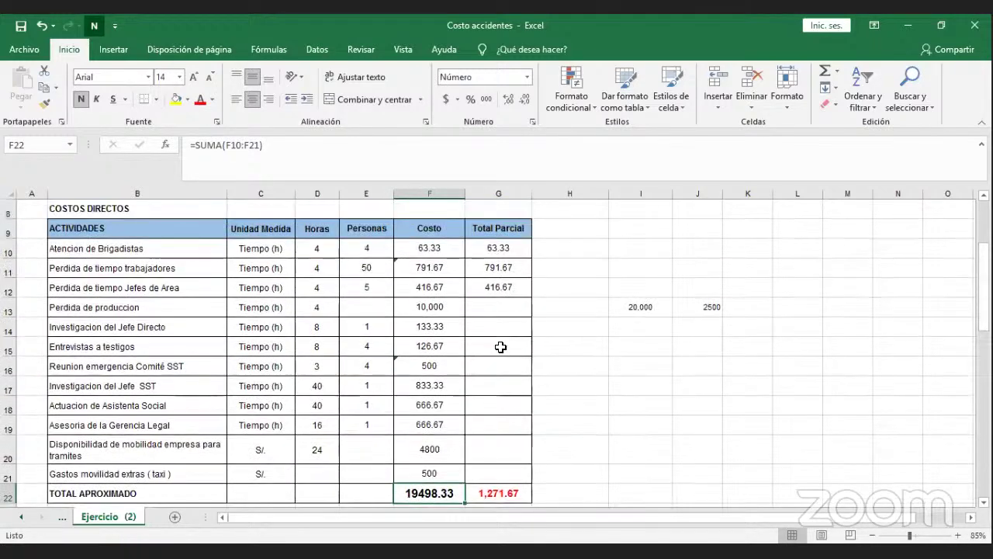
pyautogui.scroll(2, 501, 347)
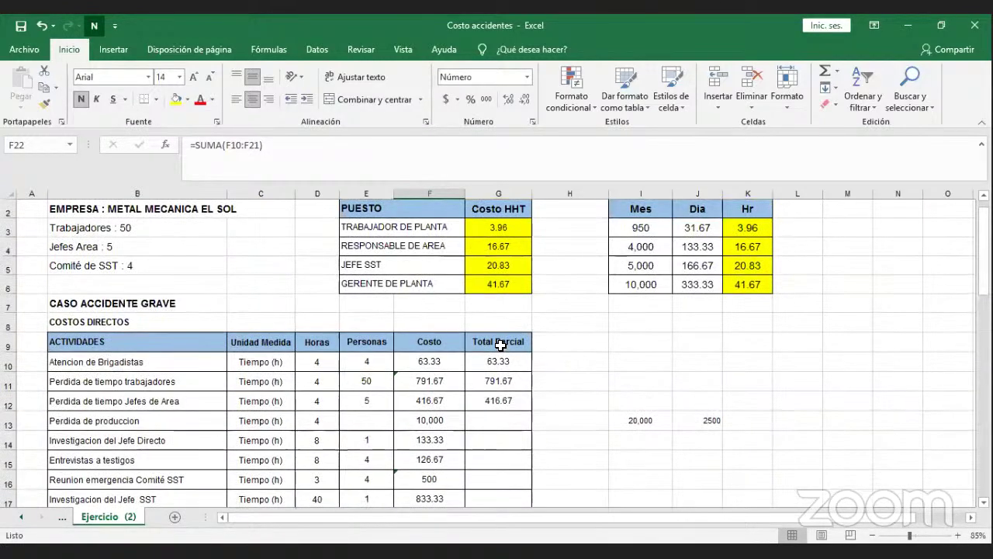
pyautogui.scroll(1, 501, 345)
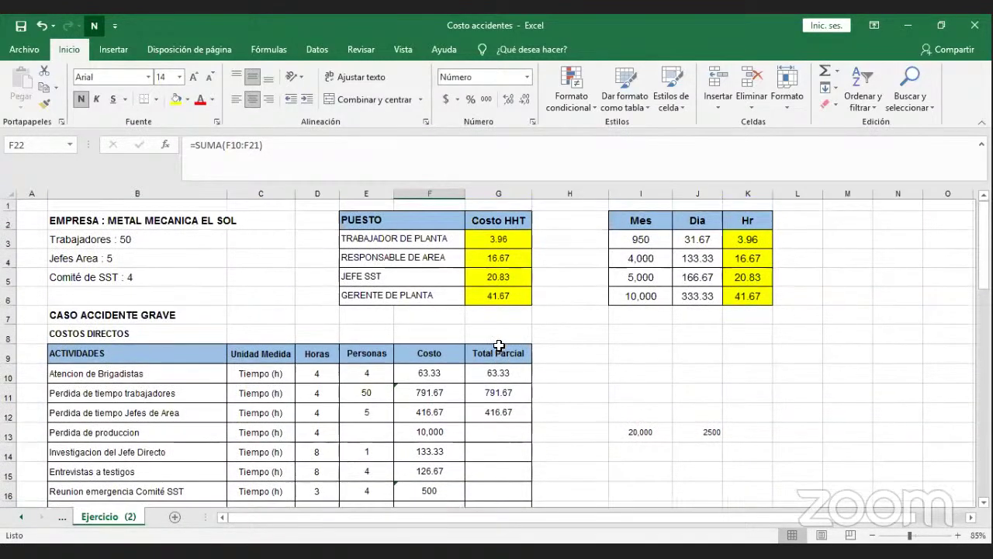
pyautogui.scroll(-1, 499, 345)
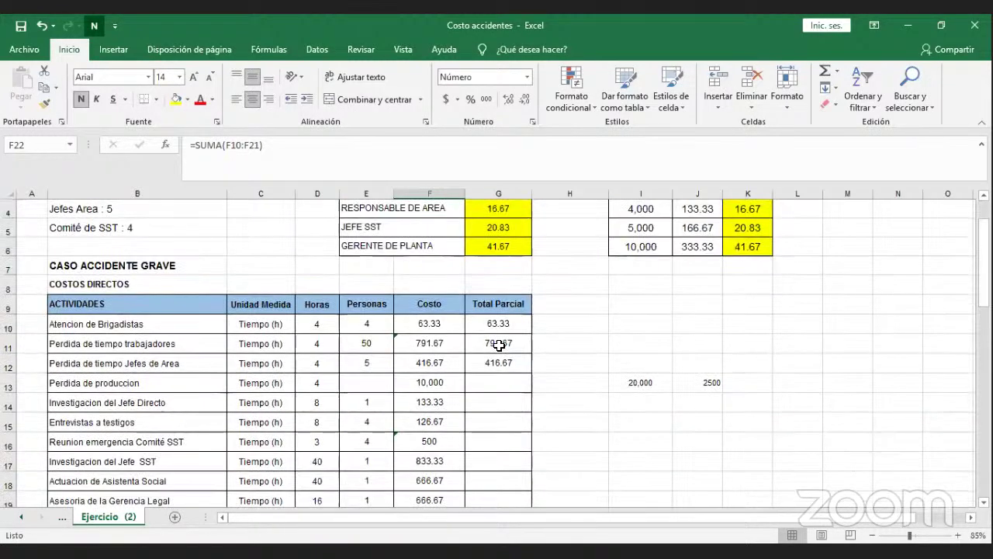
pyautogui.scroll(-2, 499, 345)
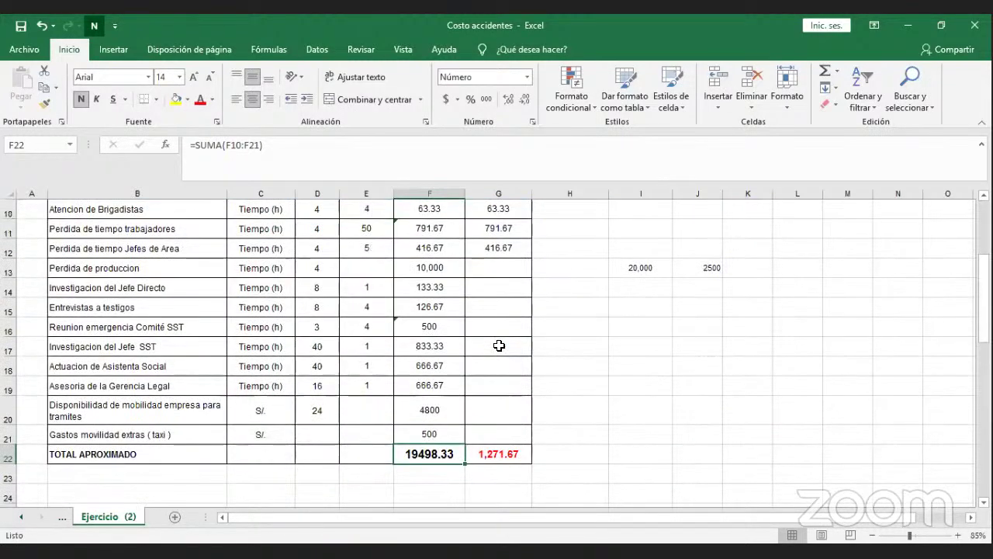
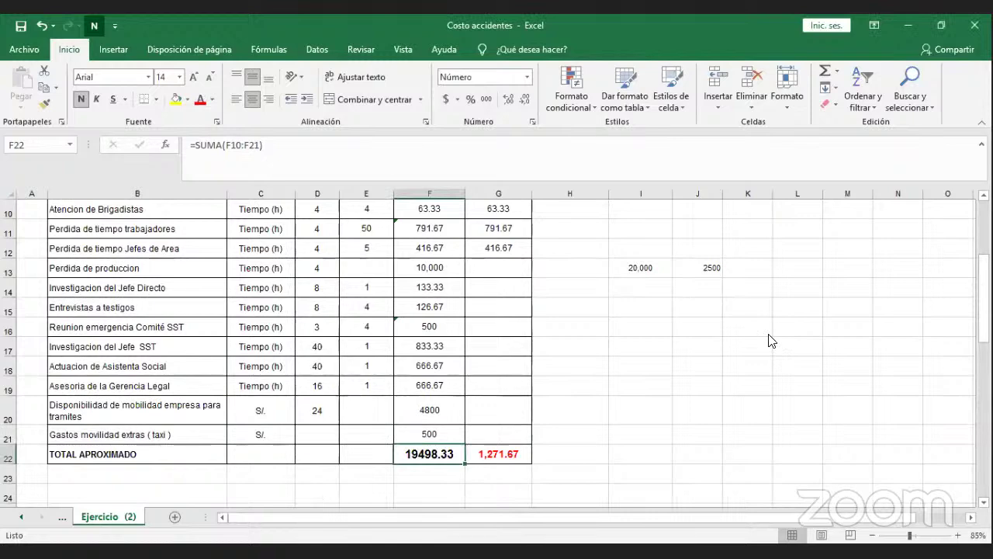
# Review the CASO ACCIDENTE GRAVE activities, including Investigacion del Jefe Directo and Entrevistas a testigos.
pyautogui.click(494, 293)
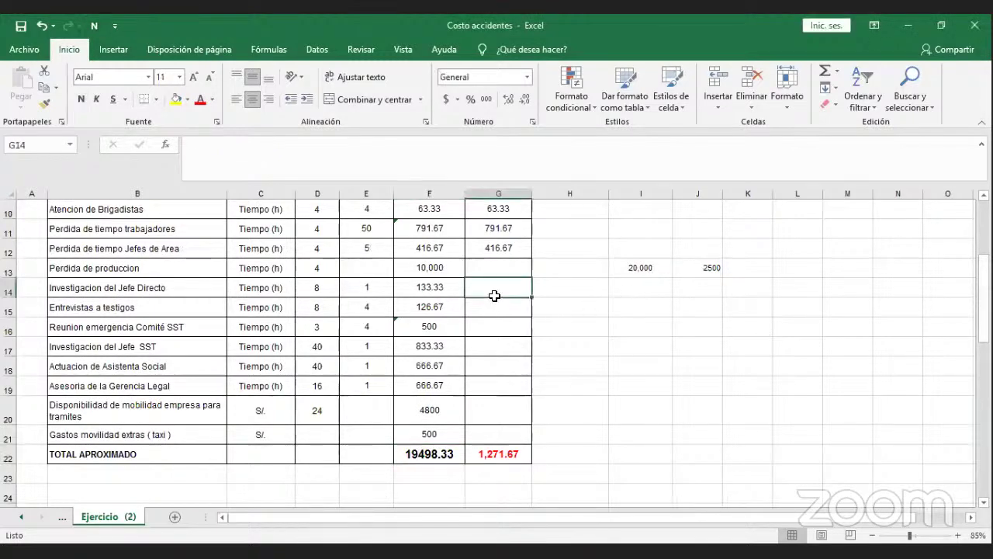
pyautogui.scroll(2, 490, 288)
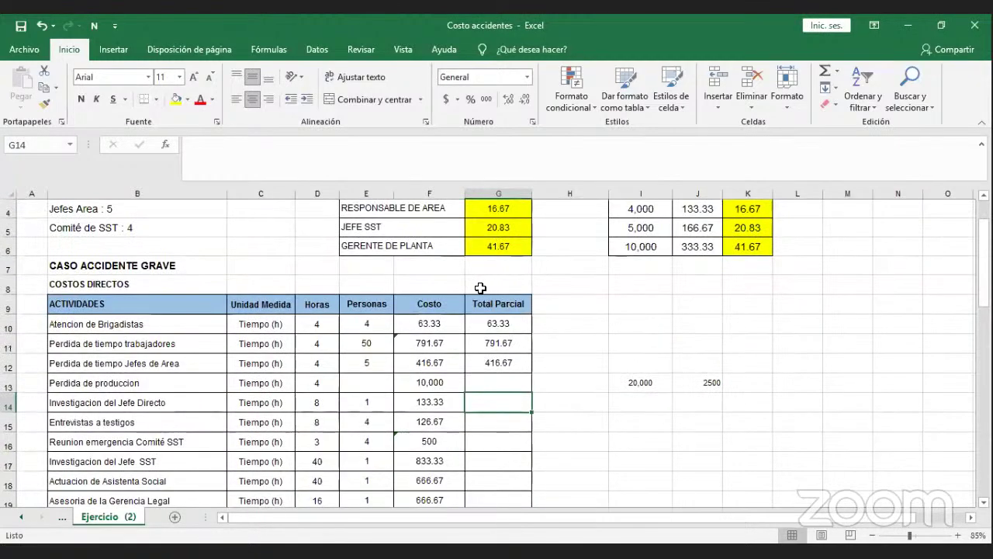
pyautogui.click(196, 264)
pyautogui.scroll(-2, 199, 261)
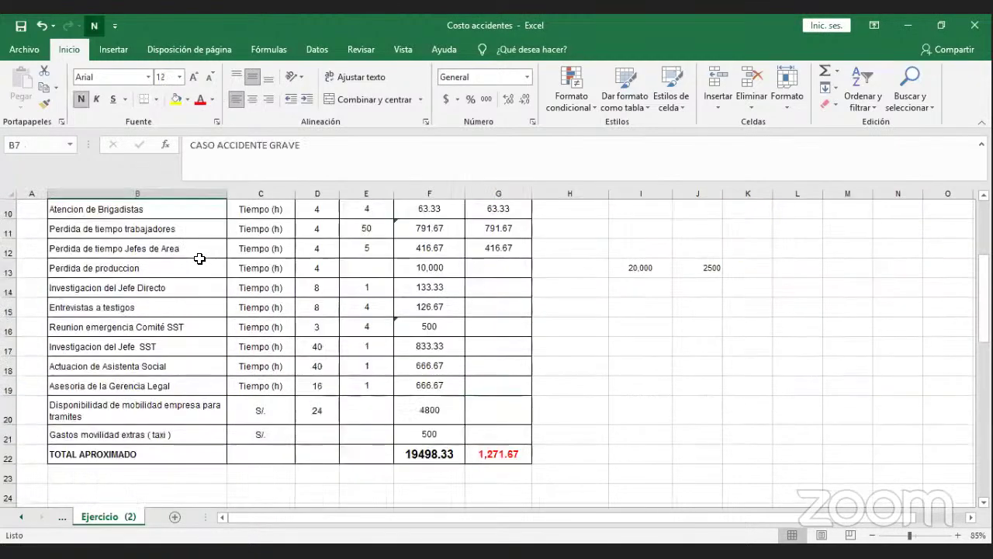
pyautogui.click(199, 288)
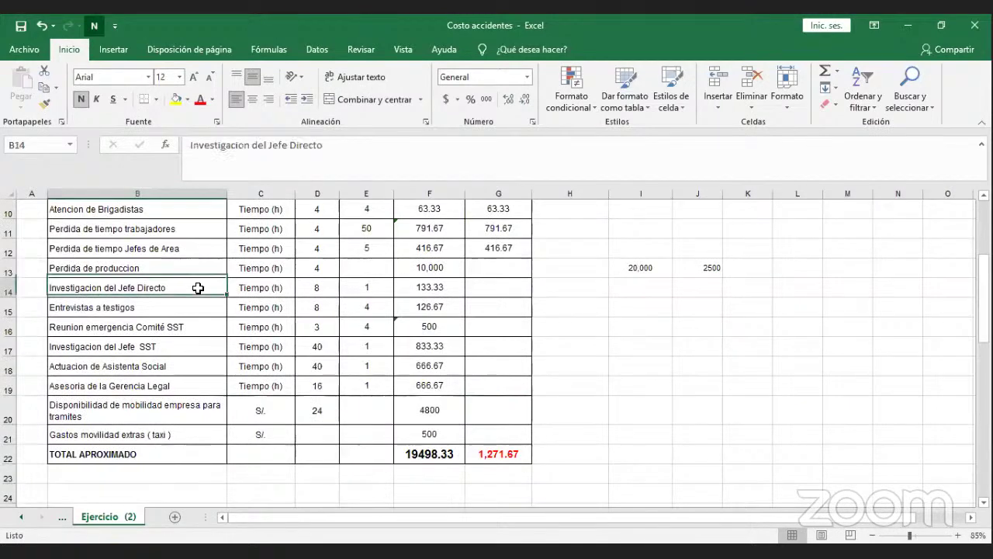
pyautogui.click(189, 306)
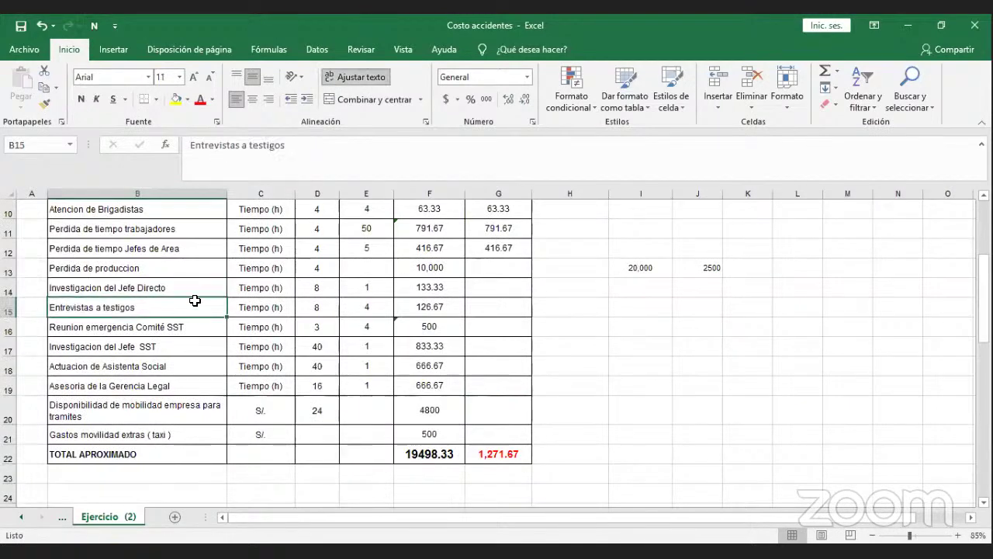
pyautogui.click(208, 283)
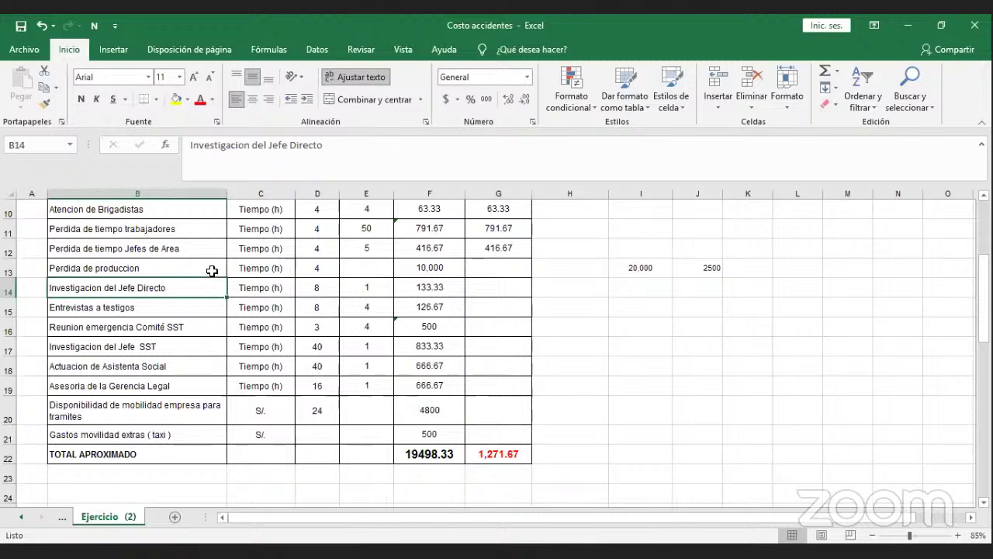
pyautogui.scroll(1, 212, 253)
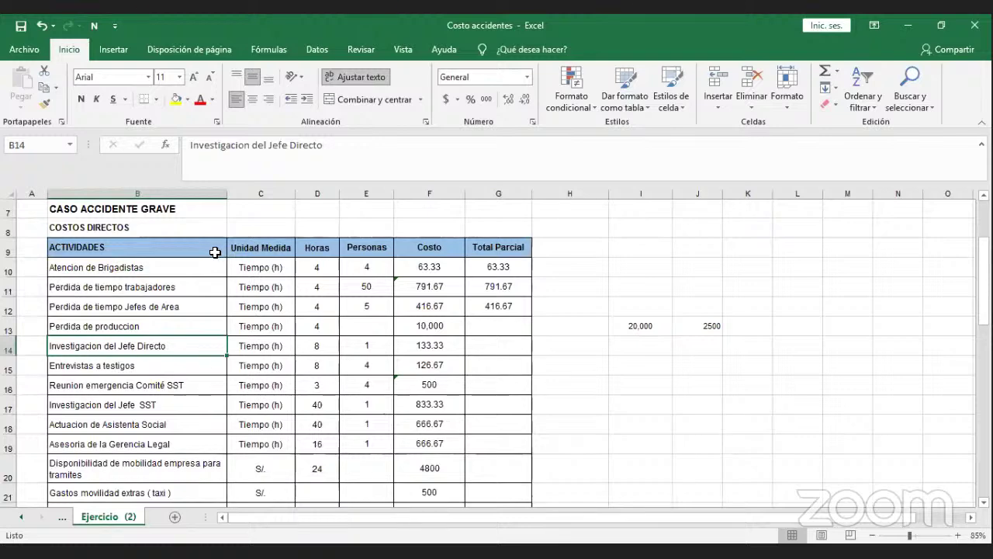
pyautogui.scroll(-1, 216, 251)
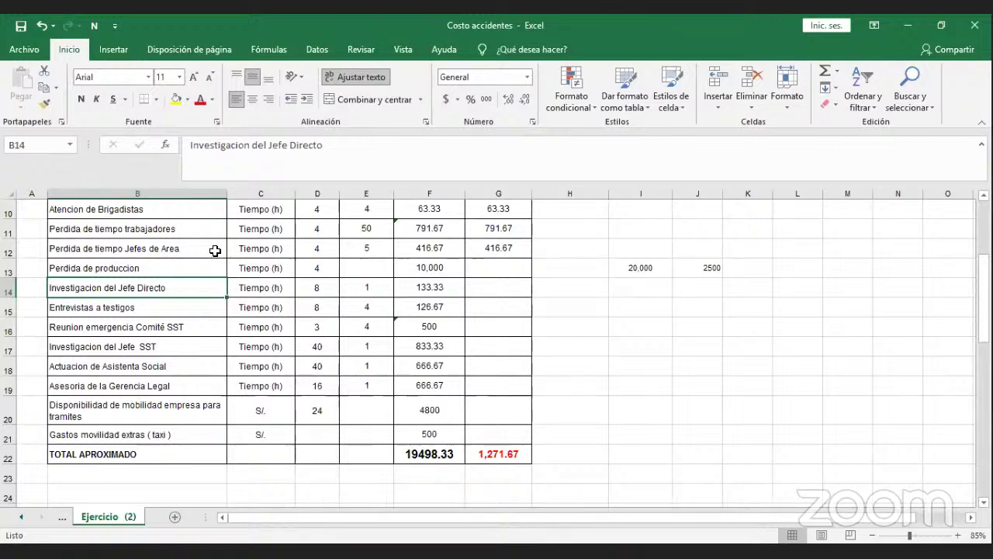
pyautogui.click(263, 271)
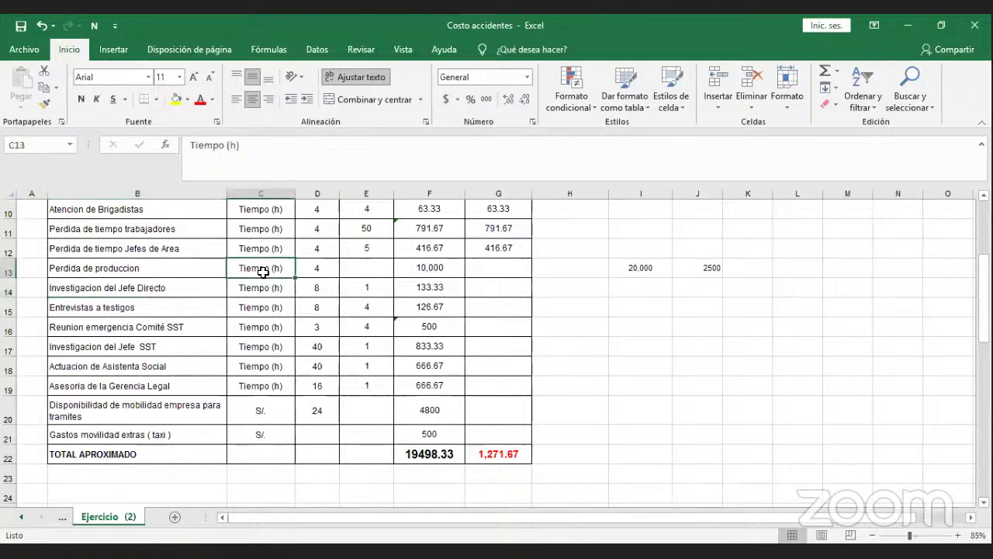
pyautogui.scroll(1, 263, 270)
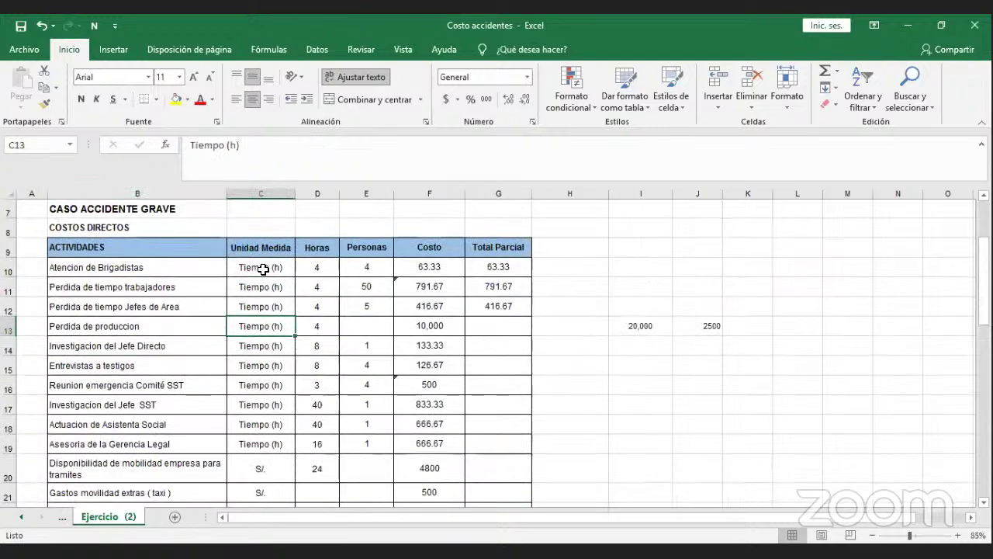
pyautogui.scroll(1, 263, 269)
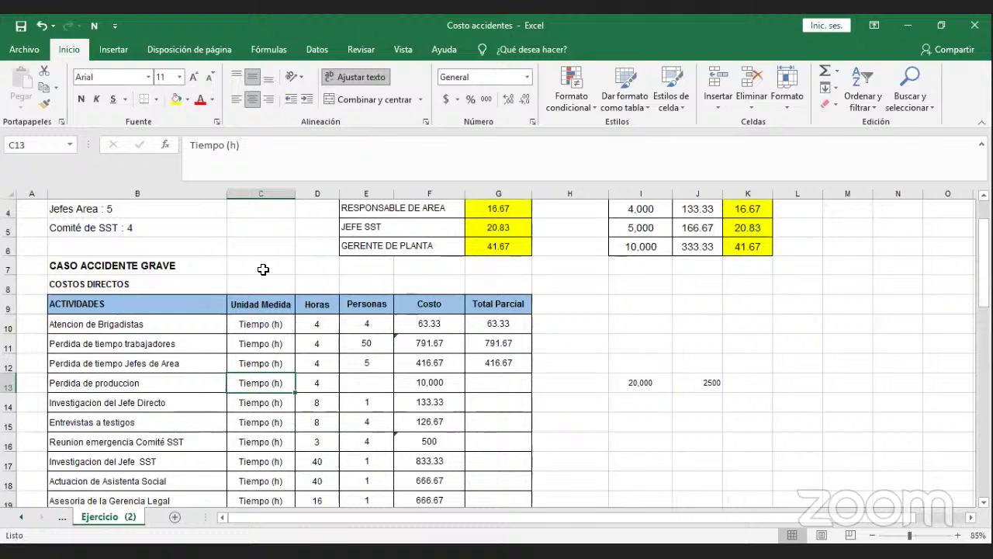
pyautogui.scroll(1, 263, 270)
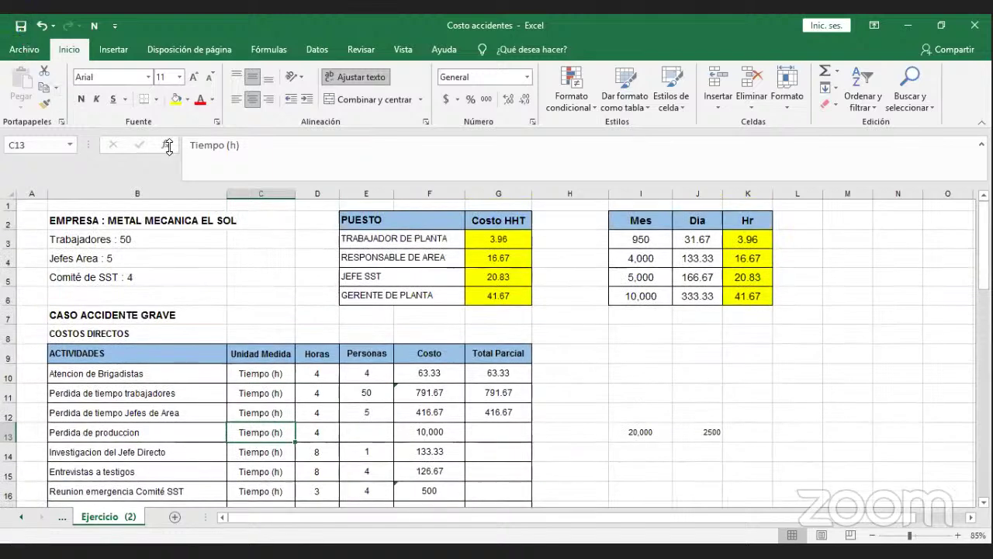
# Check the hourly costs of TRABAJADOR DE PLANTA, RESPONSABLE DE AREA, JEFE SST and GERENTE DE PLANTA.
pyautogui.click(412, 316)
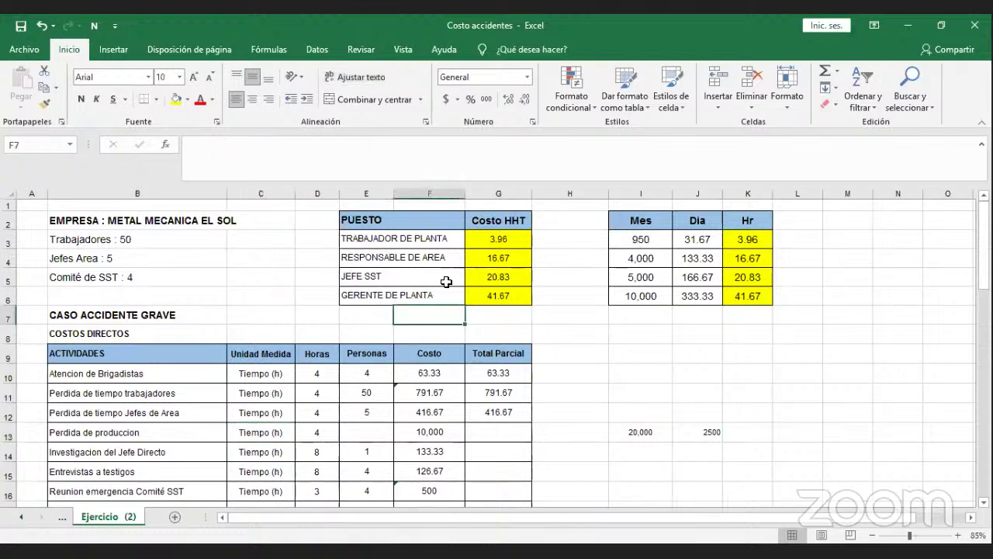
pyautogui.click(497, 240)
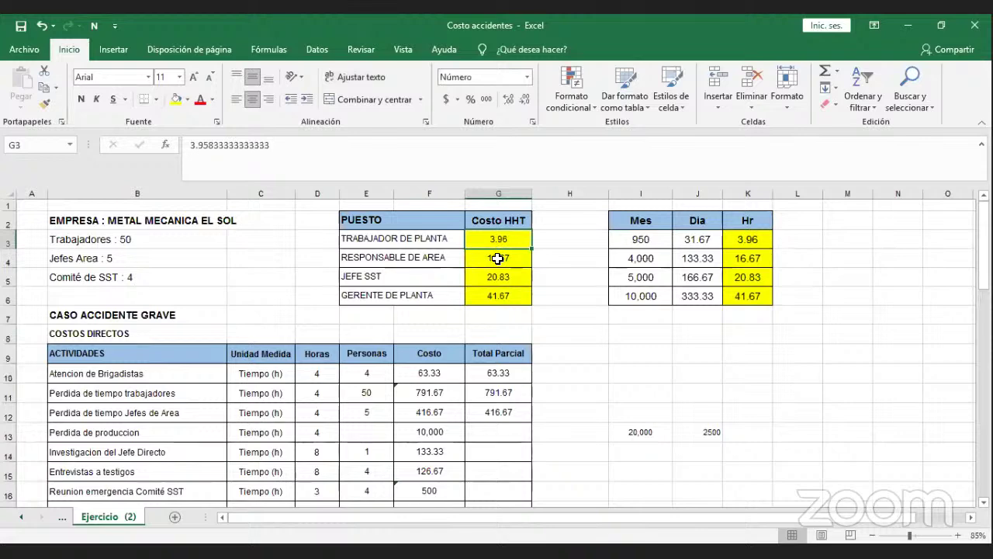
pyautogui.click(498, 259)
pyautogui.click(496, 277)
pyautogui.click(494, 295)
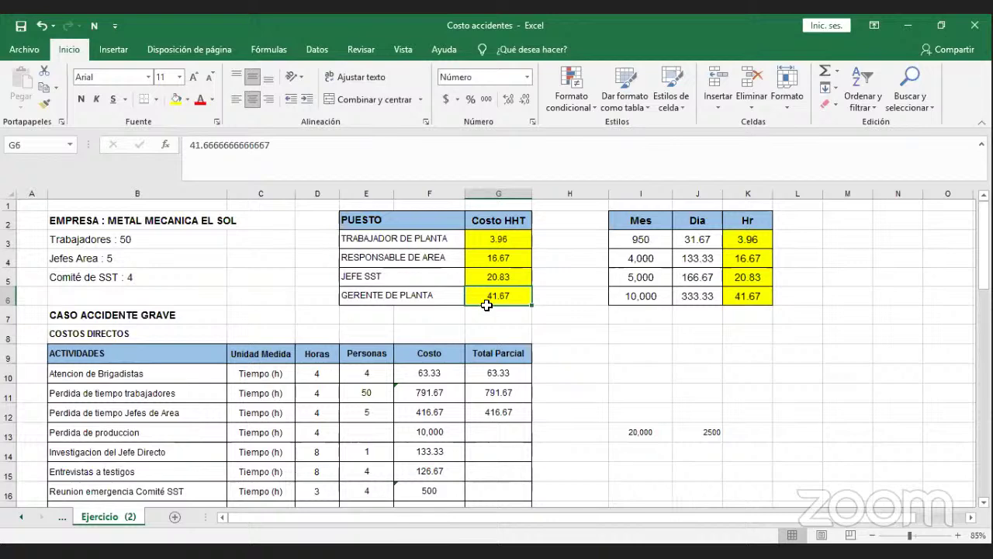
pyautogui.click(447, 334)
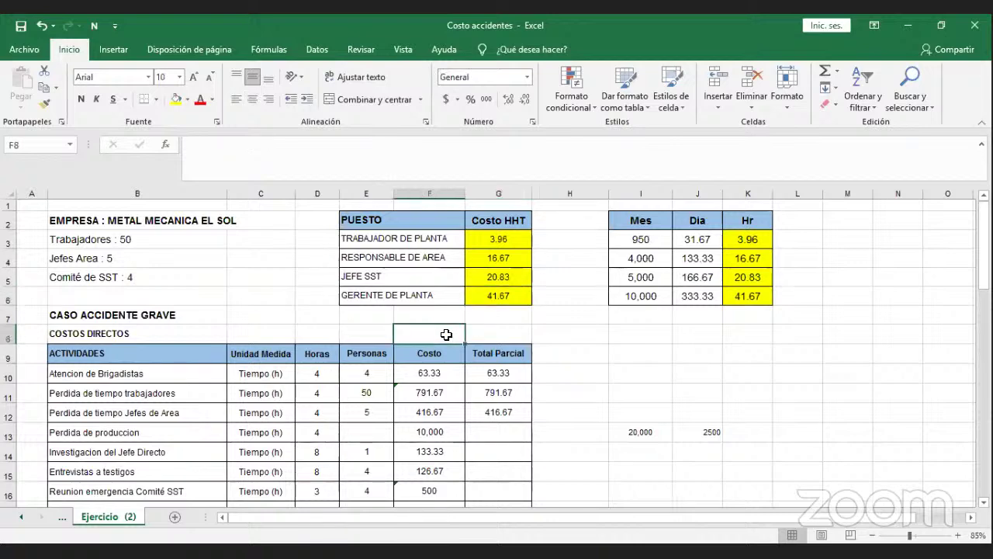
pyautogui.scroll(-1, 442, 335)
pyautogui.scroll(-3, 442, 336)
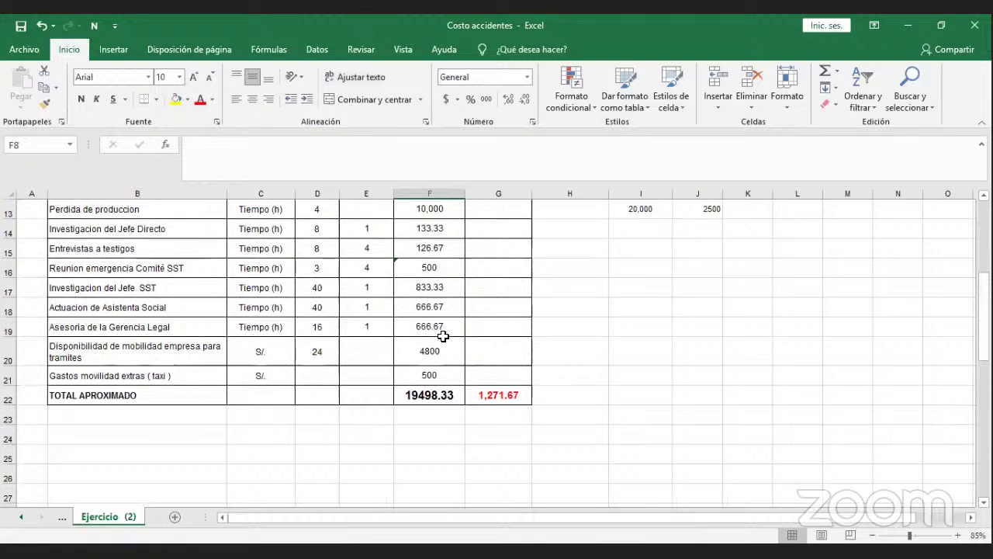
pyautogui.scroll(3, 442, 336)
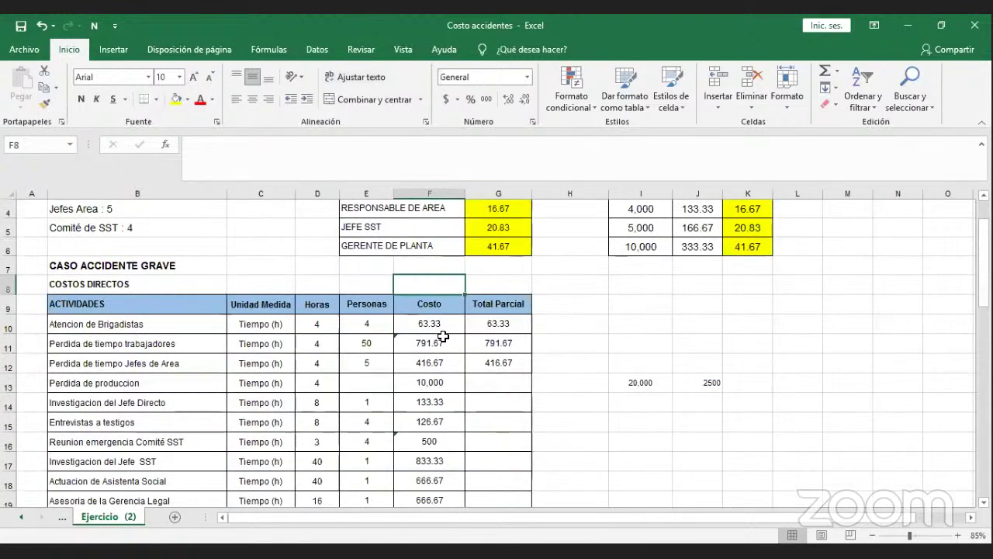
pyautogui.scroll(1, 442, 336)
pyautogui.click(471, 329)
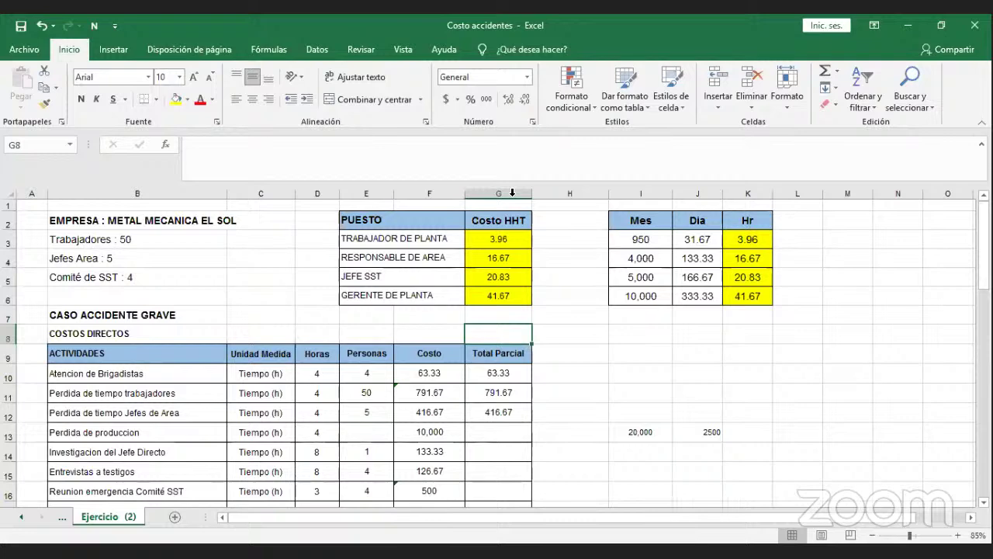
# Scroll through the rest of the sheet and close the Costo accidentes workbook.
pyautogui.click(766, 364)
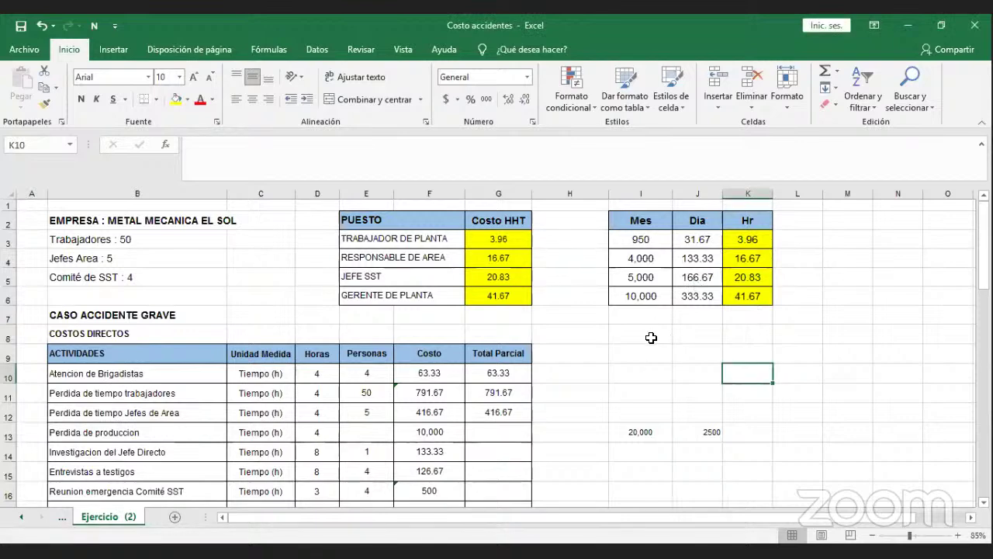
pyautogui.scroll(-1, 648, 339)
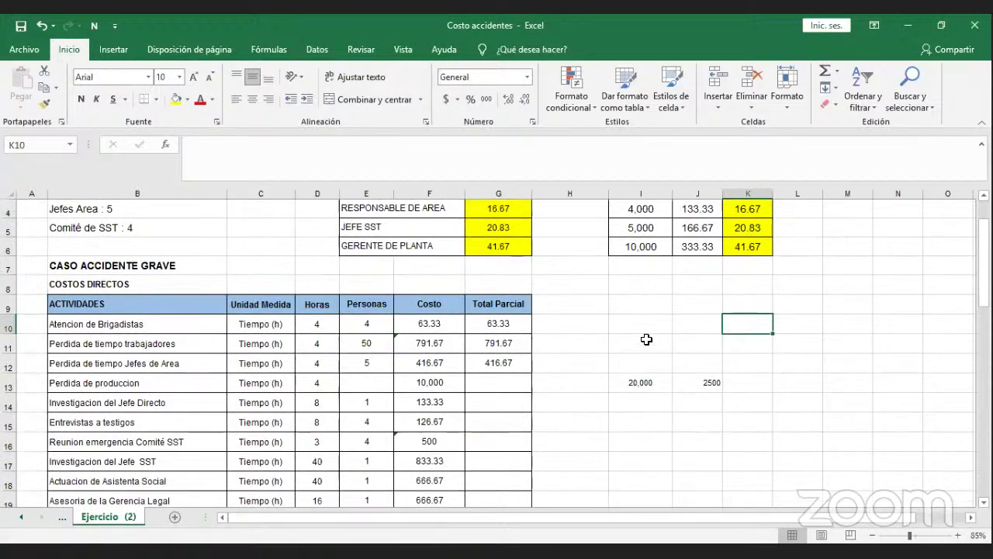
pyautogui.scroll(-1, 646, 339)
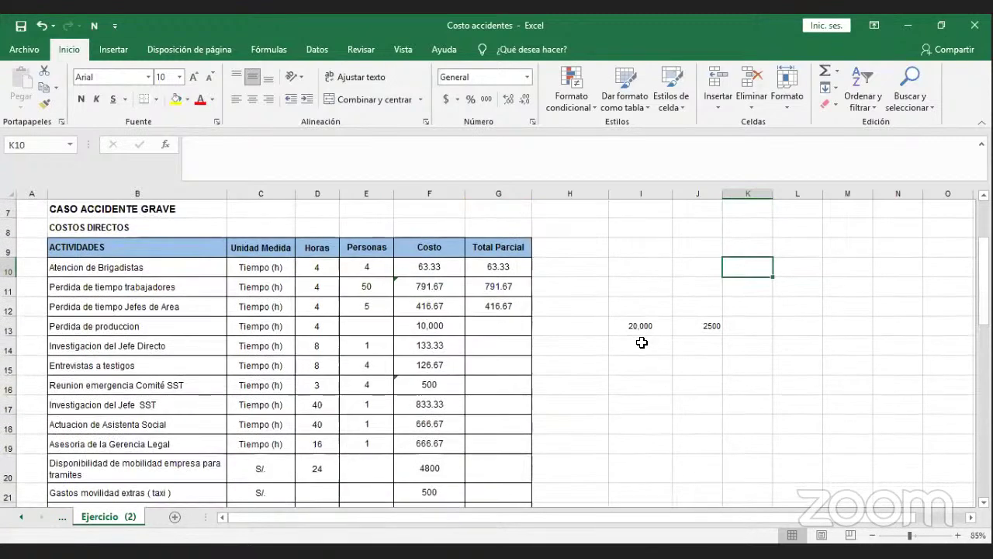
pyautogui.scroll(-1, 640, 342)
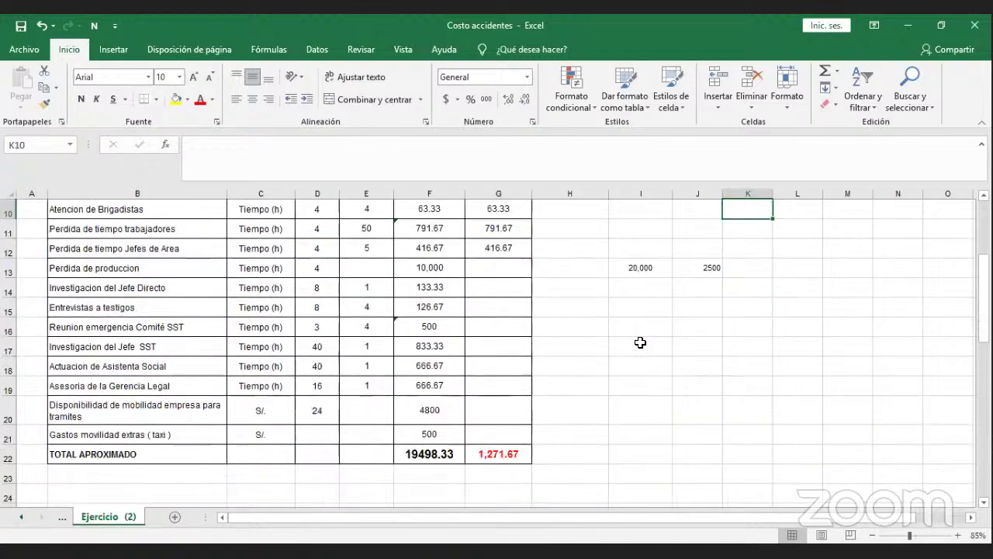
pyautogui.scroll(3, 640, 342)
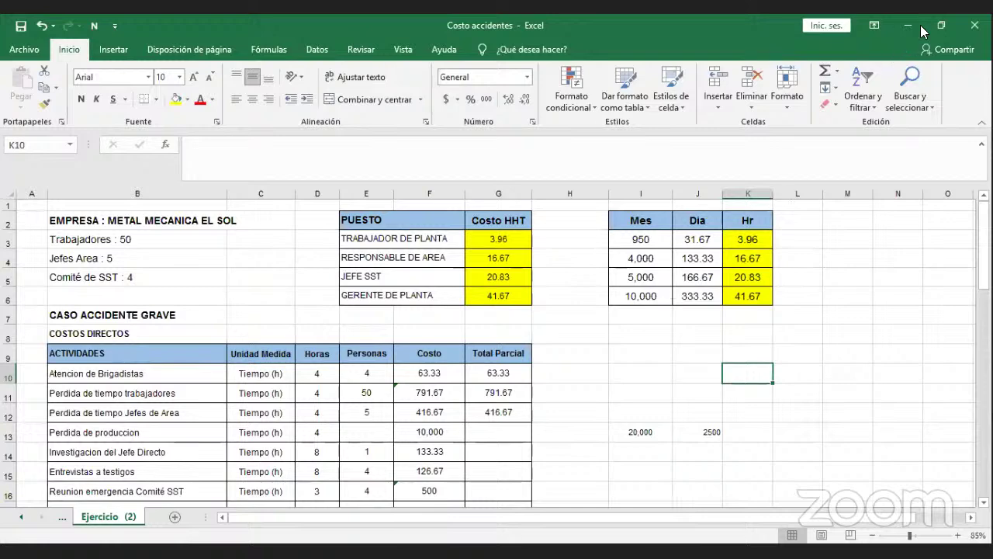
pyautogui.click(967, 30)
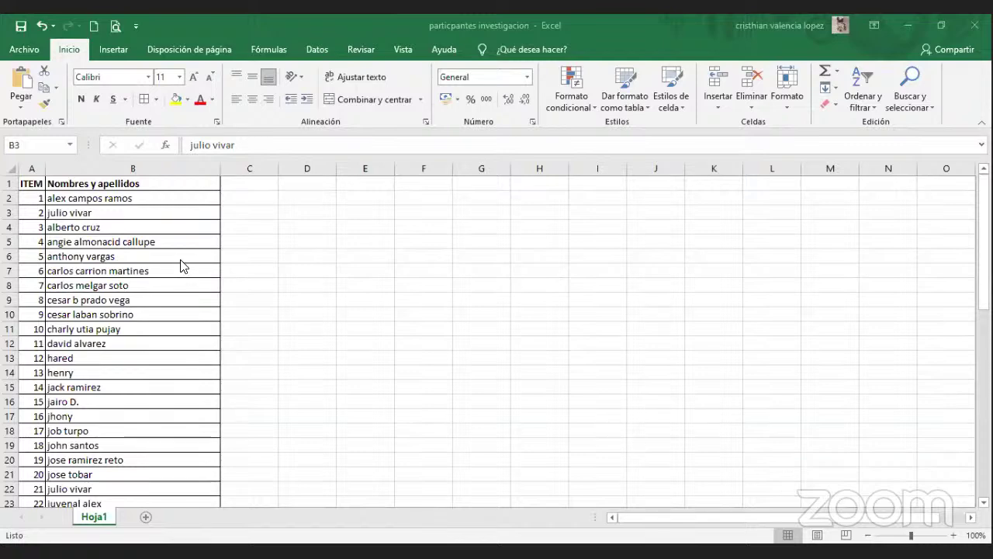
# Check how far the participant names list extends, then return to the first ITEM number.
pyautogui.press('Up')
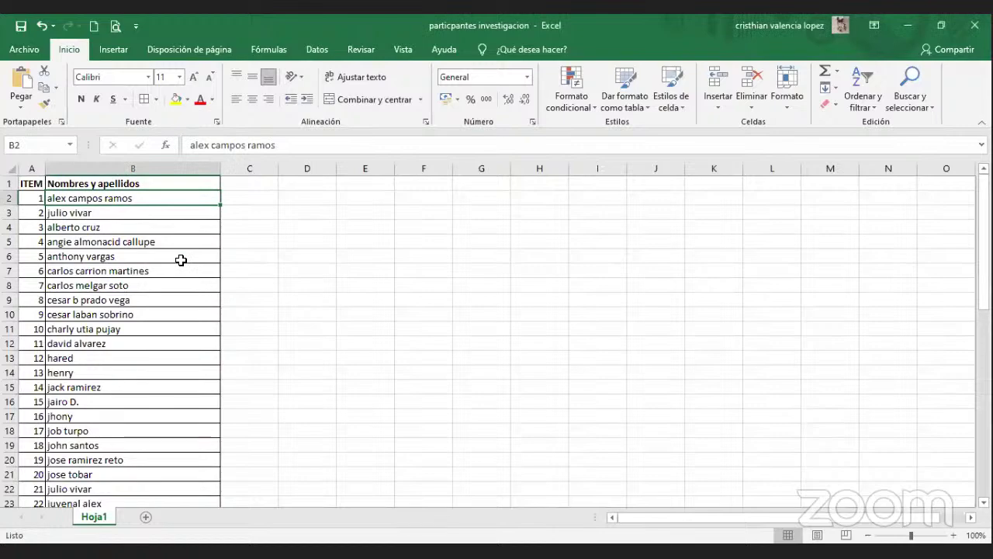
pyautogui.hotkey('shift', 'Down')
pyautogui.hotkey('shift', 'Down')
pyautogui.hotkey('ctrl', 'shift', 'Down')
pyautogui.hotkey('ctrl', 'Up')
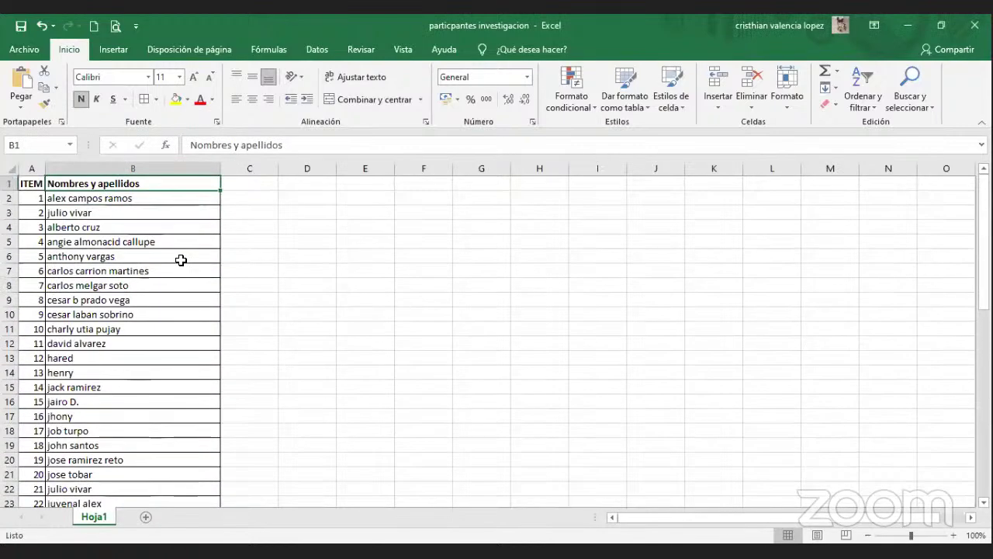
pyautogui.press('Down')
pyautogui.press('Left')
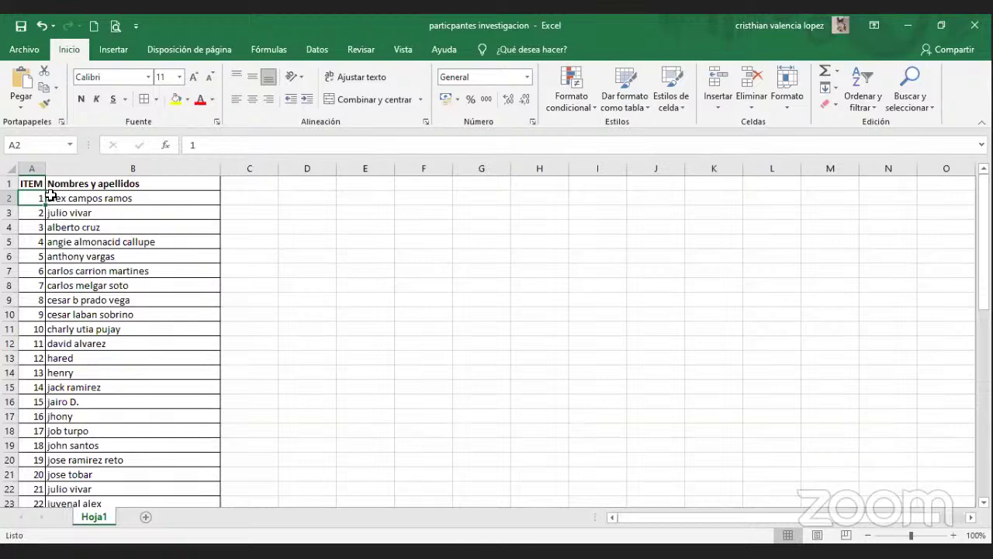
# Select the column of ITEM numbers from the first participant to the last.
pyautogui.click(49, 197)
pyautogui.click(45, 196)
pyautogui.click(50, 196)
pyautogui.press('Down')
pyautogui.press('Down')
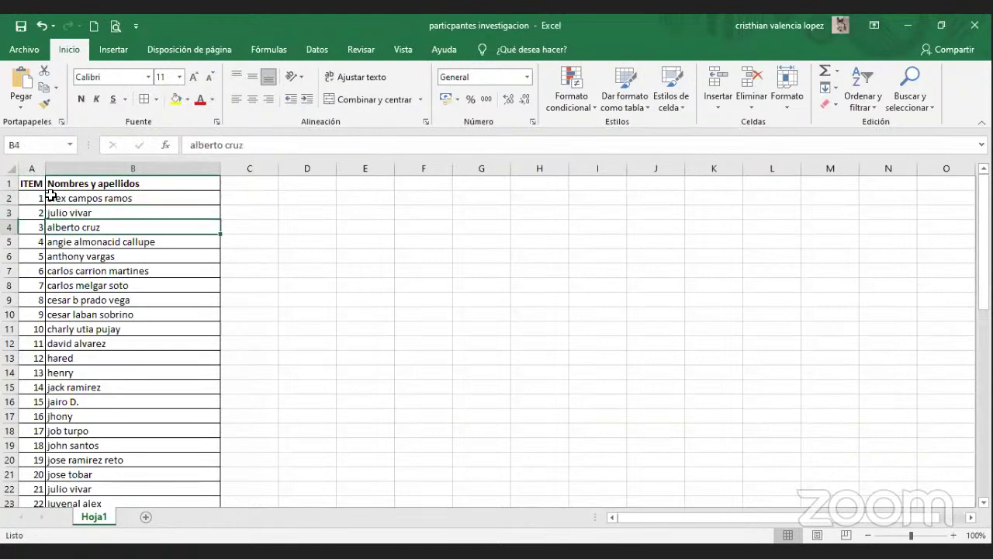
pyautogui.press('Down')
pyautogui.hotkey('ctrl', 'Down')
pyautogui.hotkey('ctrl', 'Up')
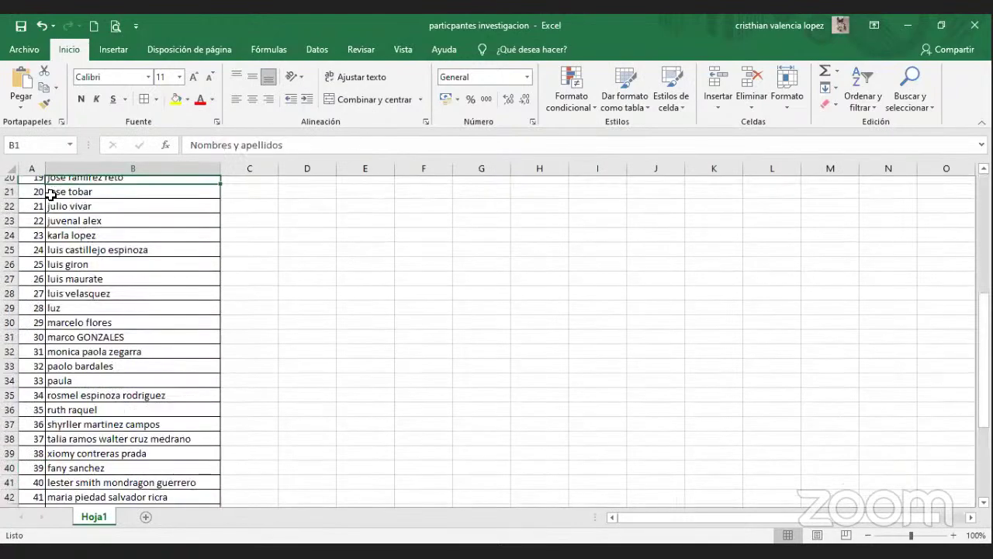
pyautogui.click(49, 196)
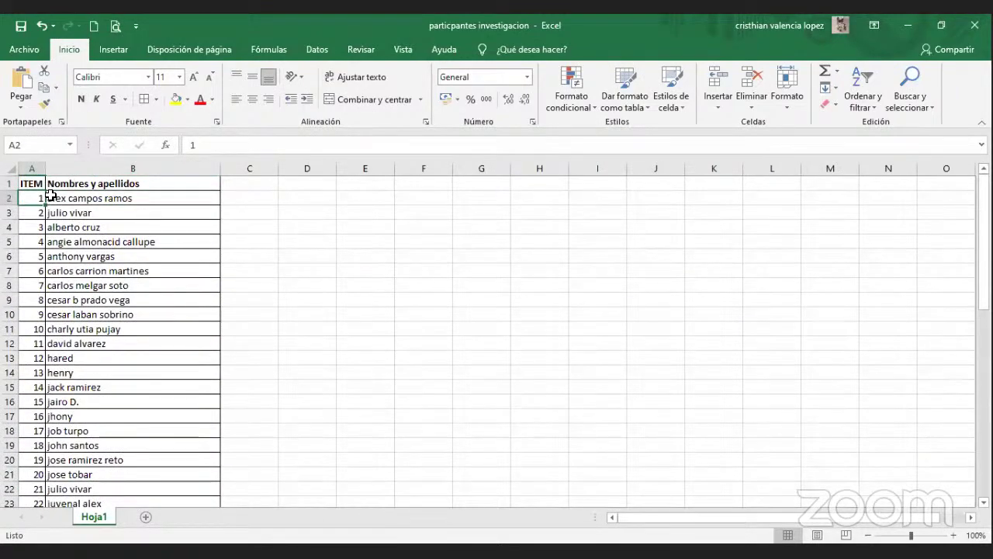
pyautogui.hotkey('shift', 'Down')
pyautogui.hotkey('shift', 'Down')
pyautogui.hotkey('ctrl', 'shift', 'Down')
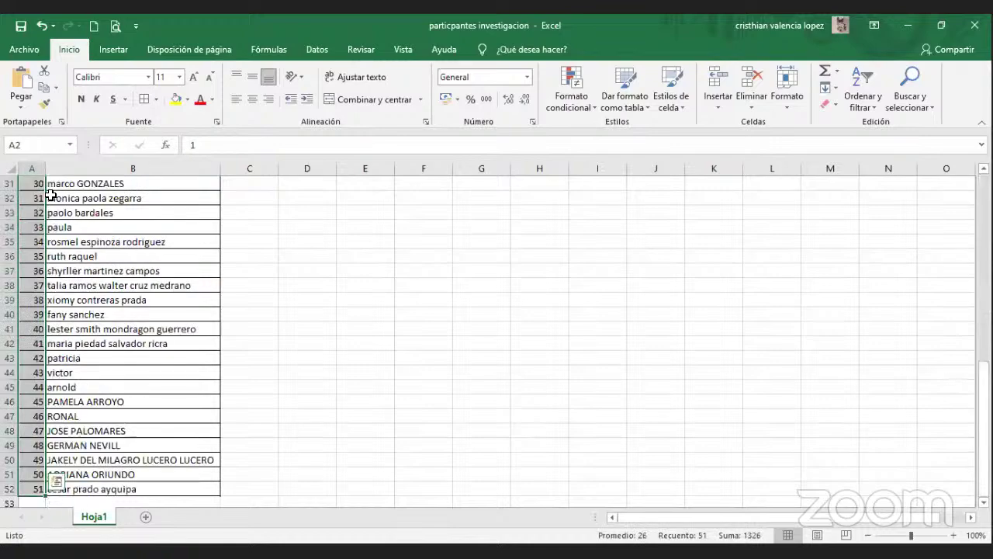
pyautogui.scroll(10, 49, 196)
pyautogui.click(48, 196)
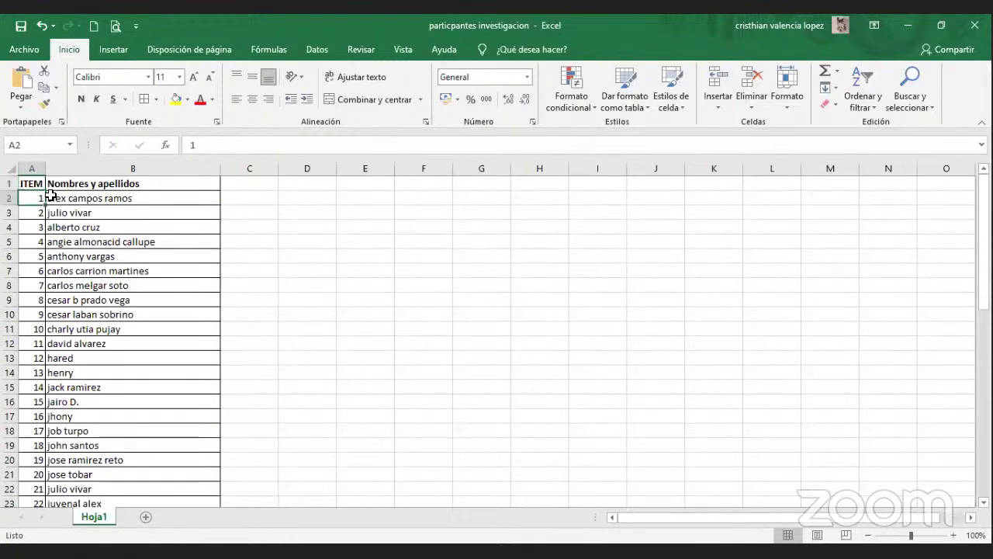
# Step through the first participant names in column B.
pyautogui.press('Right')
pyautogui.press('Right')
pyautogui.press('Left')
pyautogui.press('Down')
pyautogui.press('Down')
pyautogui.press('Down')
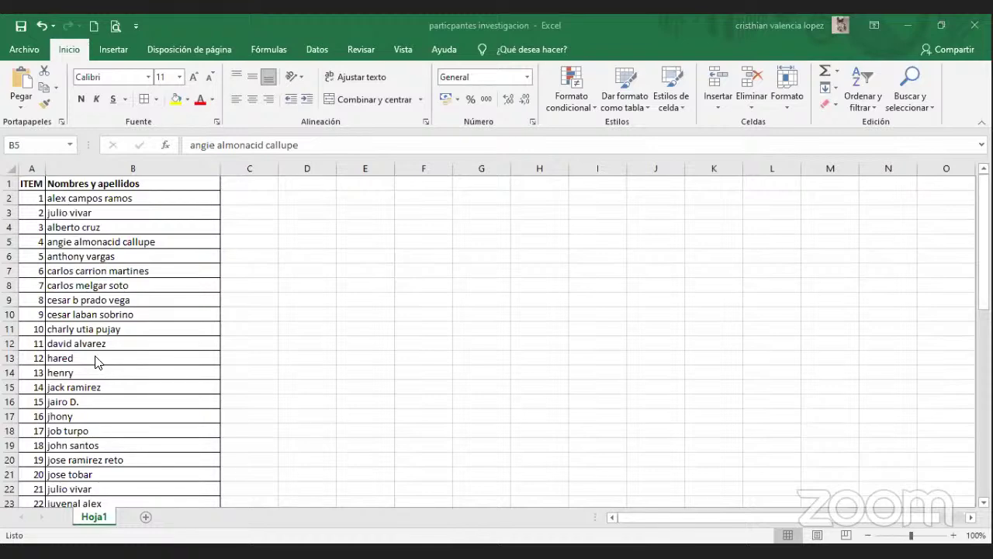
pyautogui.click(94, 256)
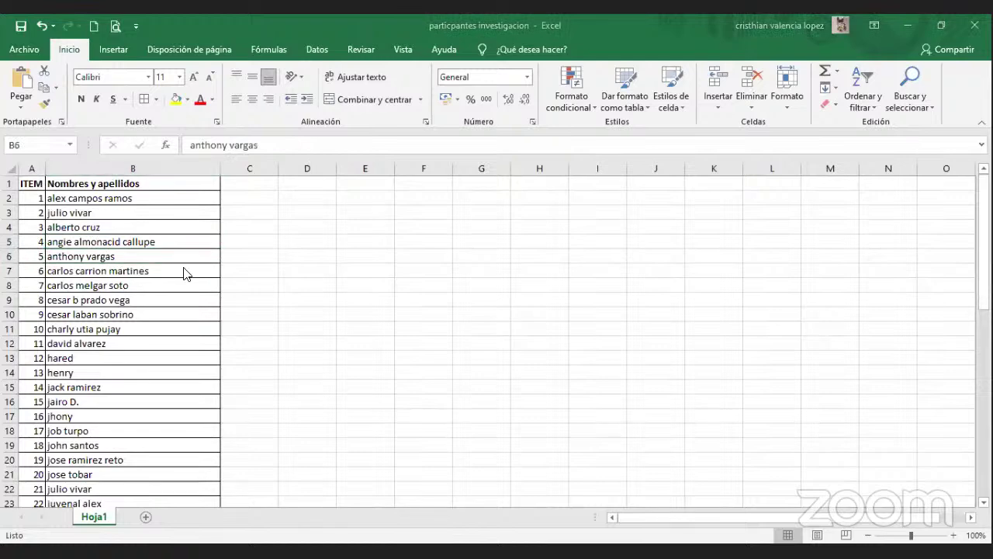
pyautogui.click(145, 203)
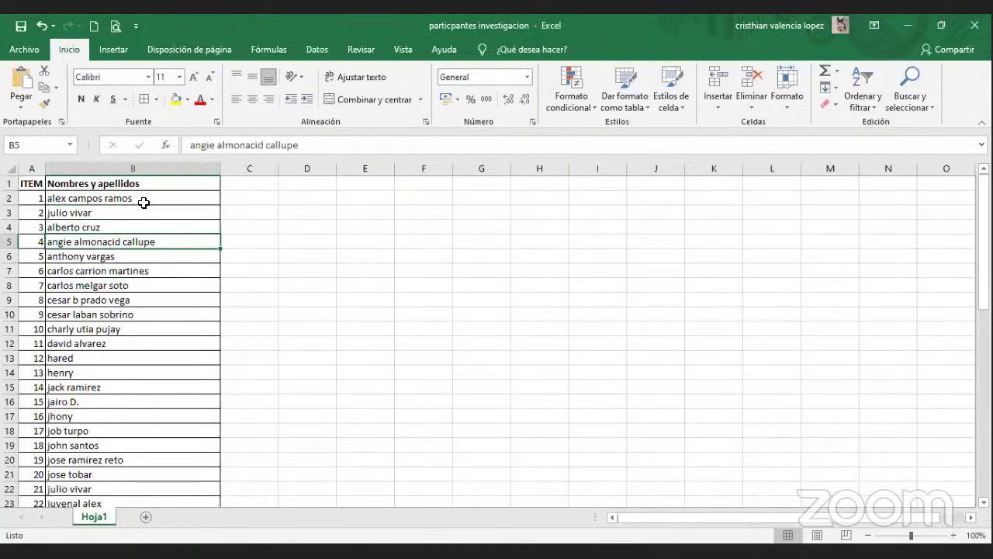
pyautogui.press('Down')
pyautogui.press('Down')
pyautogui.press('Down')
pyautogui.press('Down')
pyautogui.press('Down')
pyautogui.press('Down')
pyautogui.press('Down')
pyautogui.press('Down')
pyautogui.press('Down')
pyautogui.press('Down')
pyautogui.press('Down')
pyautogui.press('Down')
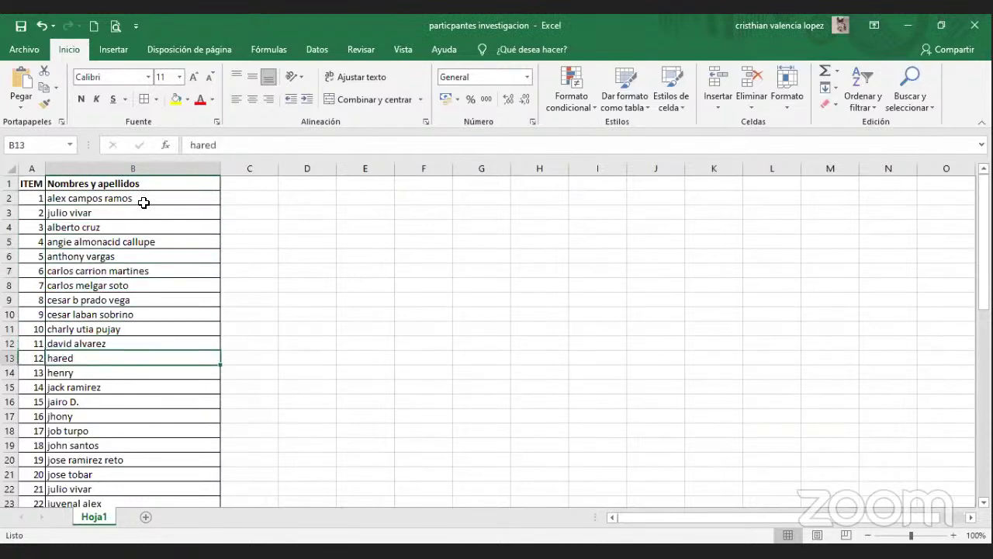
pyautogui.press('Down')
pyautogui.press('Down')
pyautogui.press('Down')
pyautogui.press('Down')
pyautogui.press('Down')
pyautogui.press('Down')
pyautogui.press('Down')
pyautogui.press('Down')
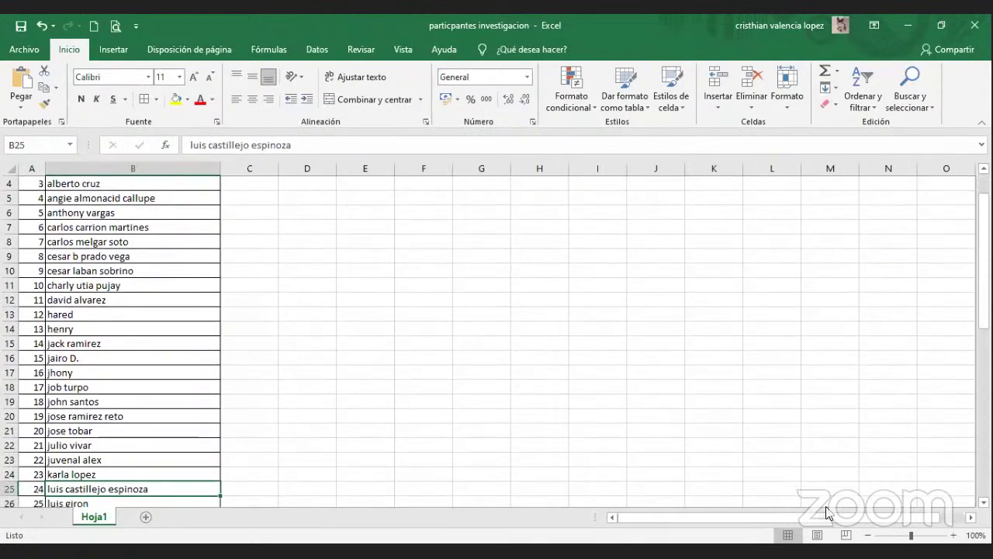
# Raise the sheet zoom to 240% using the status-bar zoom control.
pyautogui.click(953, 535)
pyautogui.click(953, 534)
pyautogui.click(953, 535)
pyautogui.click(952, 534)
pyautogui.click(953, 534)
pyautogui.click(952, 535)
pyautogui.click(953, 535)
pyautogui.click(953, 535)
pyautogui.scroll(1, 494, 423)
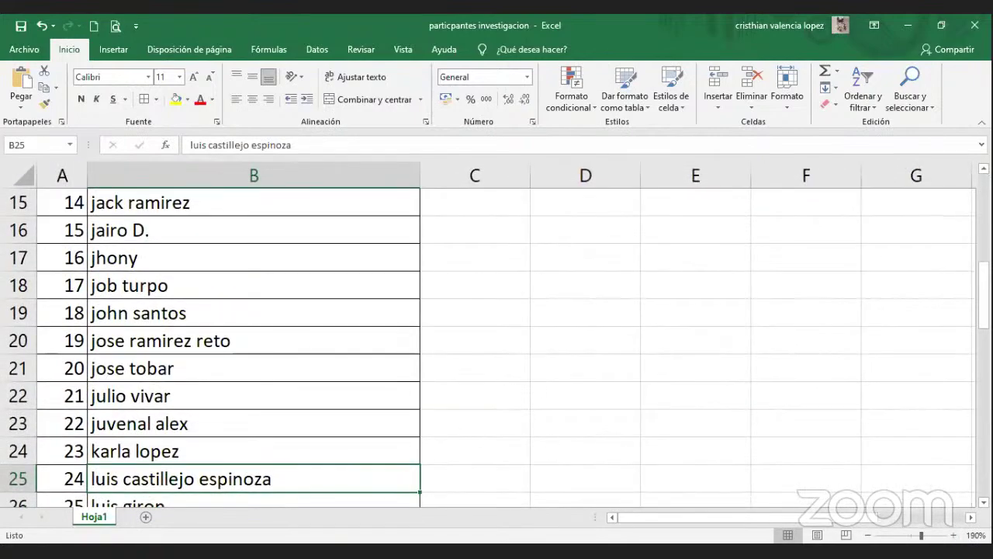
pyautogui.click(952, 535)
pyautogui.click(952, 535)
pyautogui.click(952, 536)
pyautogui.click(952, 535)
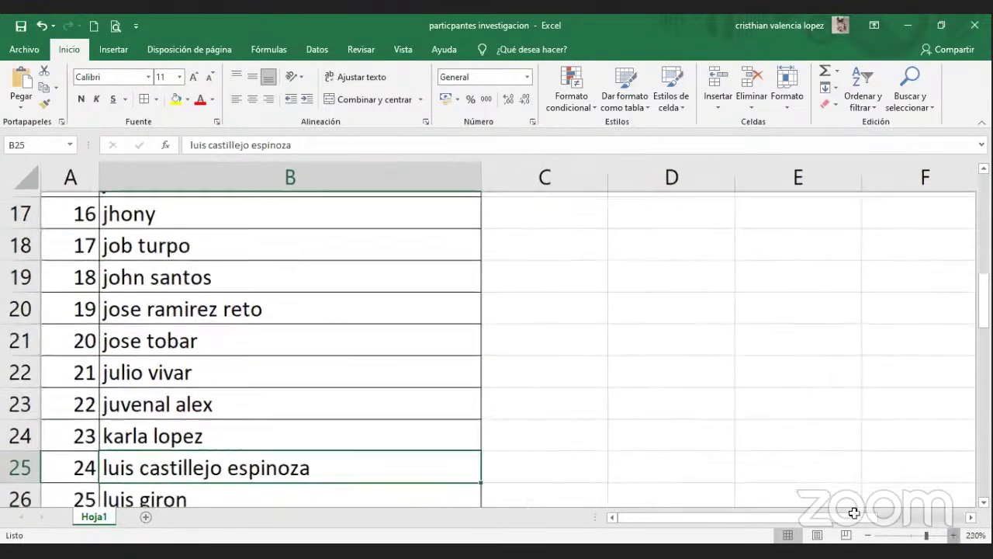
# Arrow down column B to the final entries, numbers 45 to 51, ending at row 52.
pyautogui.click(245, 375)
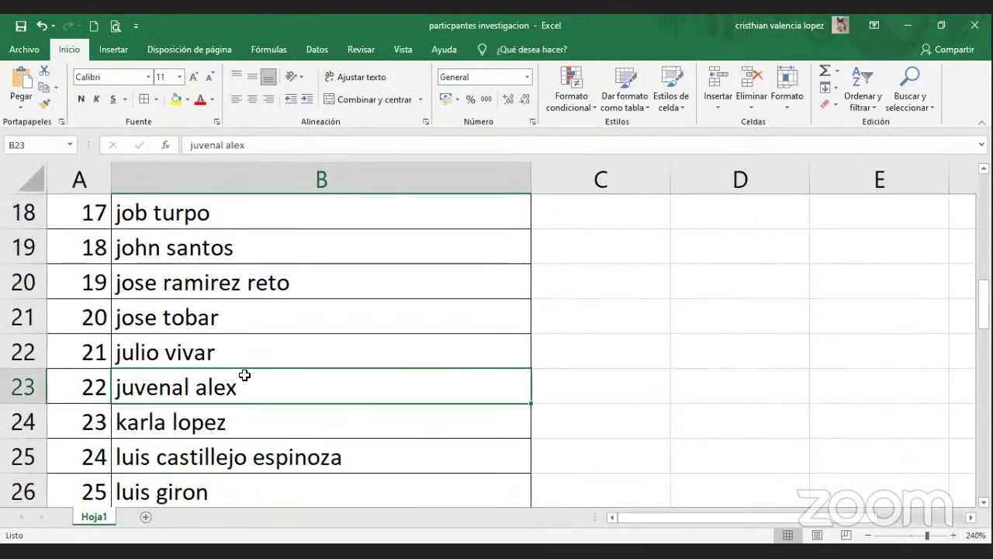
pyautogui.press('Down')
pyautogui.press('Down')
pyautogui.press('Down')
pyautogui.press('Down')
pyautogui.press('Down')
pyautogui.press('Down')
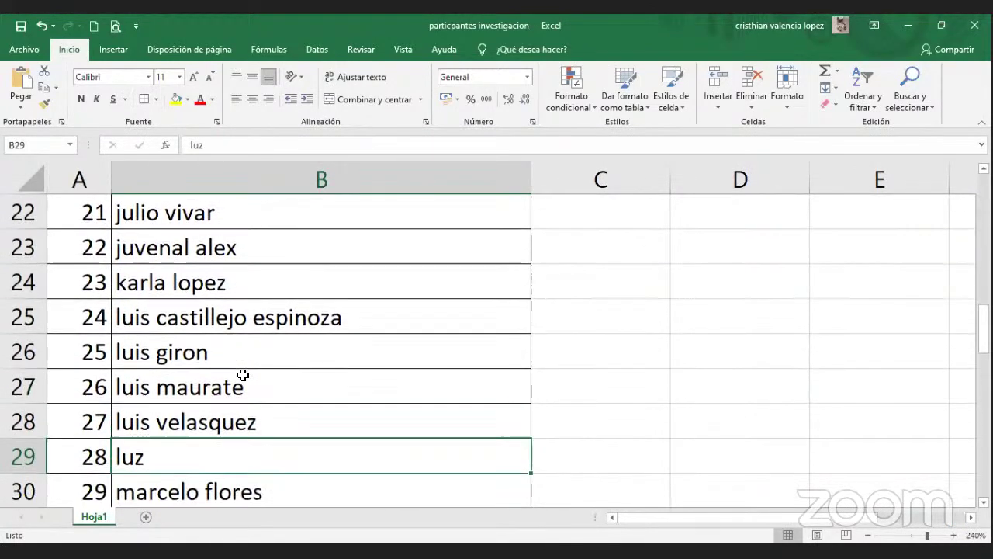
pyautogui.press('Down')
pyautogui.press('Down')
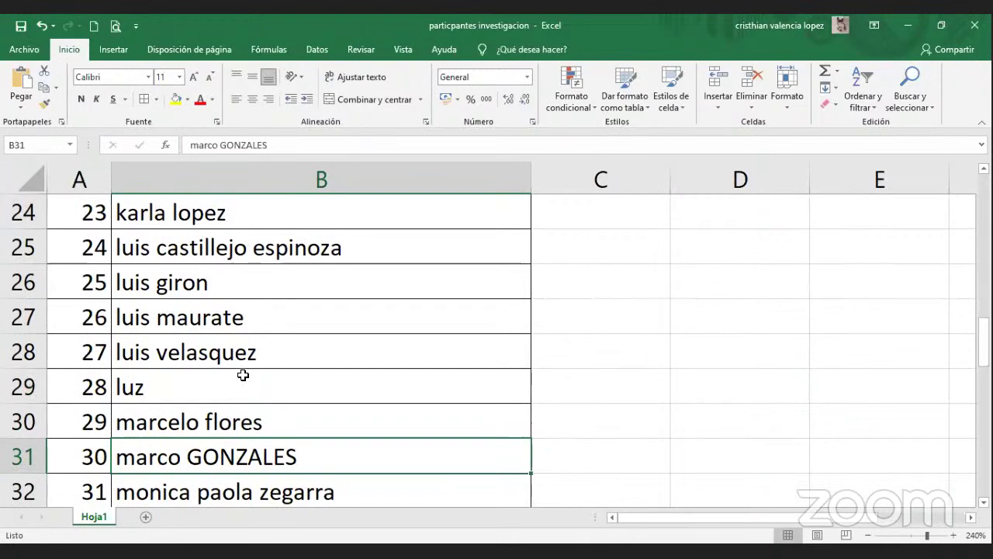
pyautogui.press('Down')
pyautogui.press('Down')
pyautogui.press('Down')
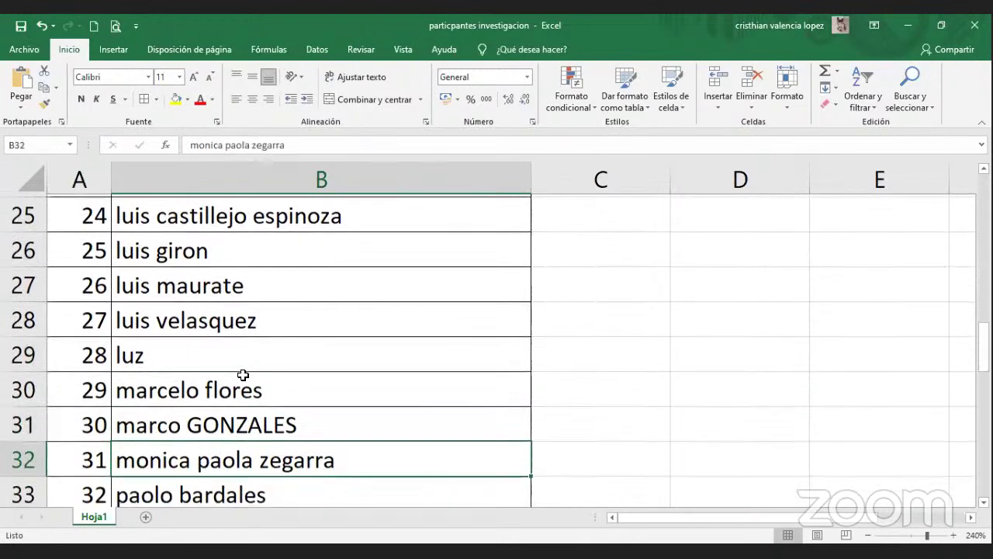
pyautogui.press('Down')
pyautogui.press('Down')
pyautogui.press('Down')
pyautogui.press('Down')
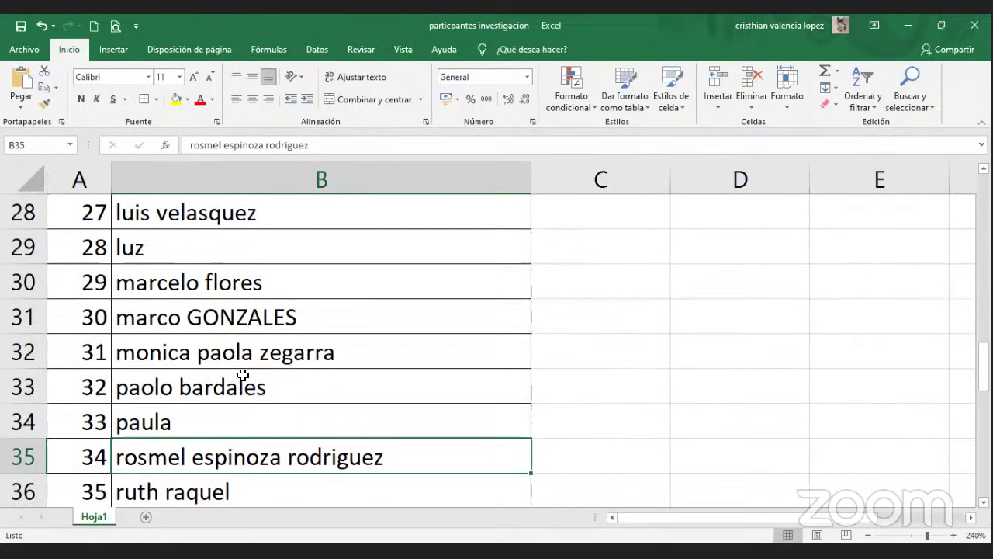
pyautogui.press('Down')
pyautogui.press('Down')
pyautogui.press('Down')
pyautogui.press('Down')
pyautogui.press('Down')
pyautogui.press('Down')
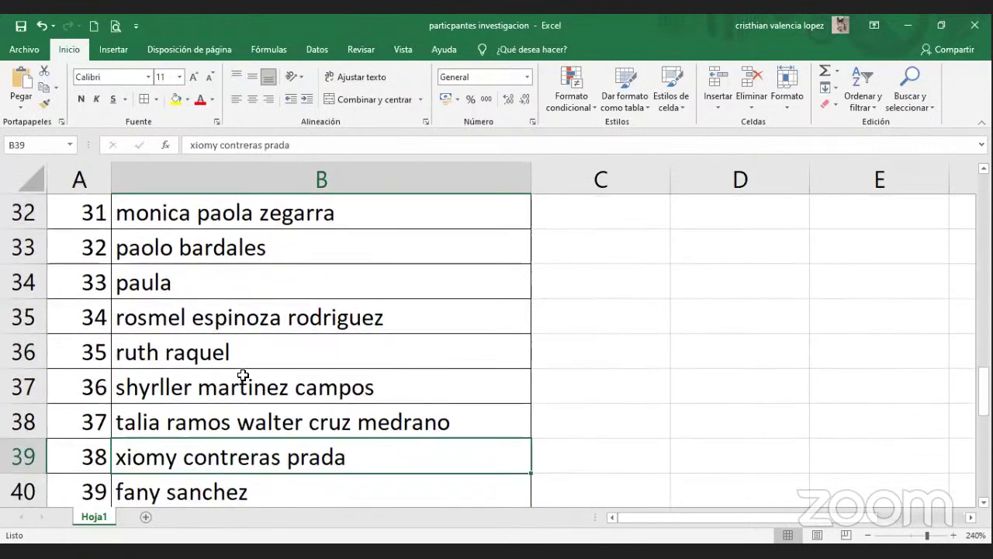
pyautogui.press('Down')
pyautogui.press('Down')
pyautogui.press('Down')
pyautogui.press('Down')
pyautogui.press('Down')
pyautogui.press('Down')
pyautogui.press('Down')
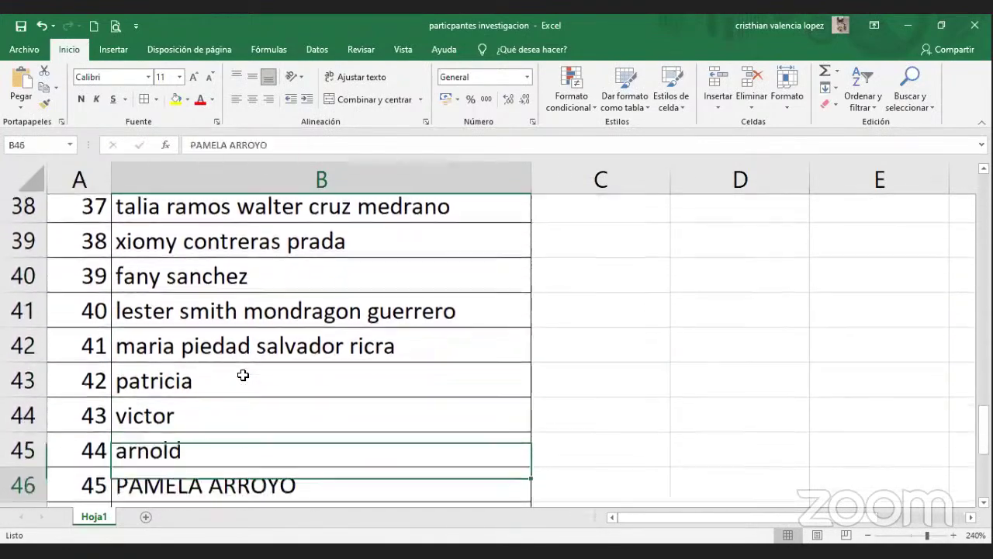
pyautogui.press('Down')
pyautogui.press('Down')
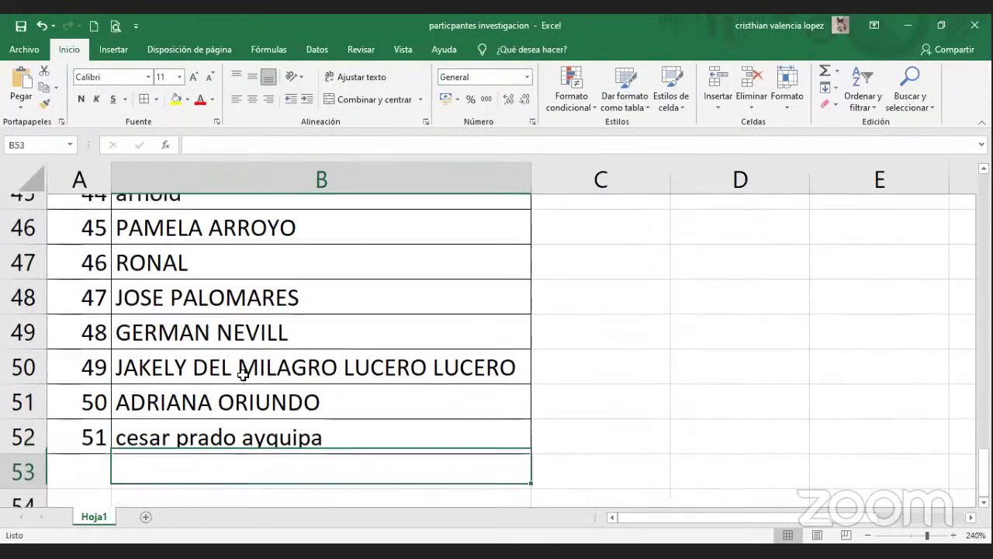
pyautogui.press('Up')
pyautogui.press('Up')
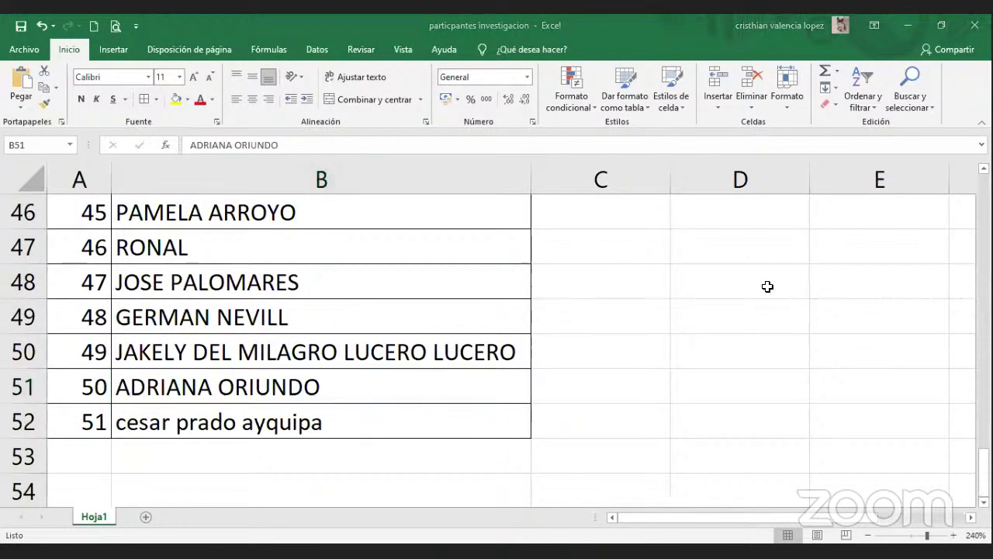
# Use Ctrl+B Find to locate the searched participant's entry in B47.
pyautogui.doubleClick(208, 380)
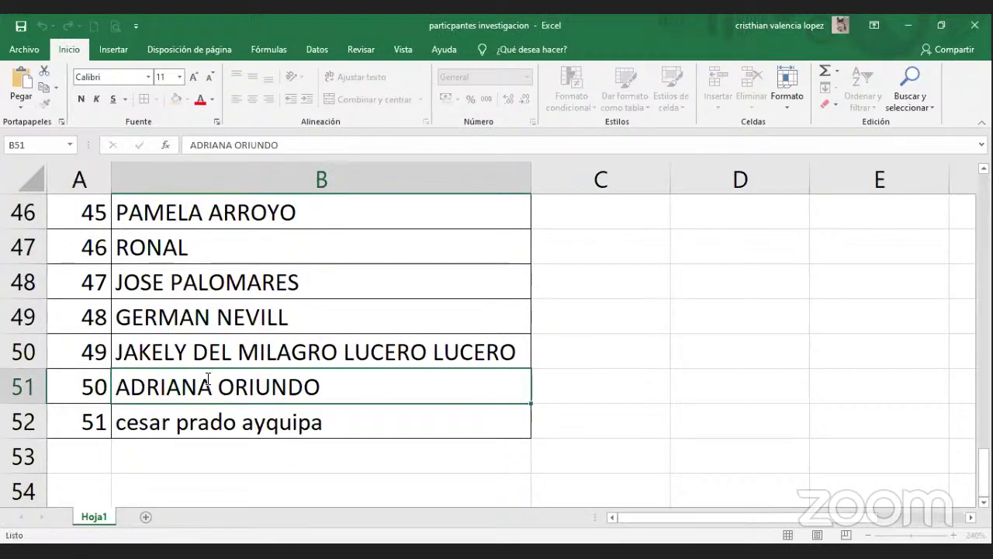
pyautogui.press('Escape')
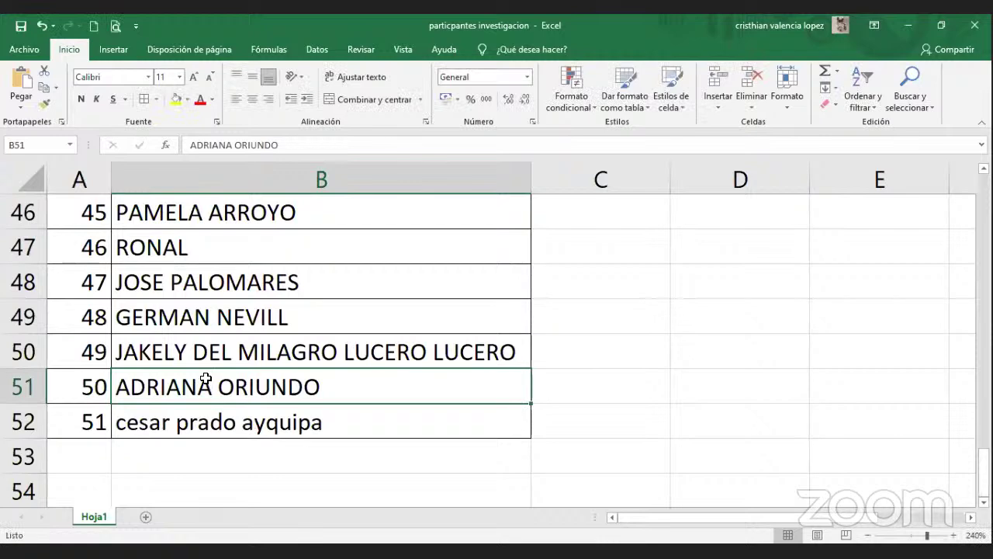
pyautogui.hotkey('ctrl', 'b')
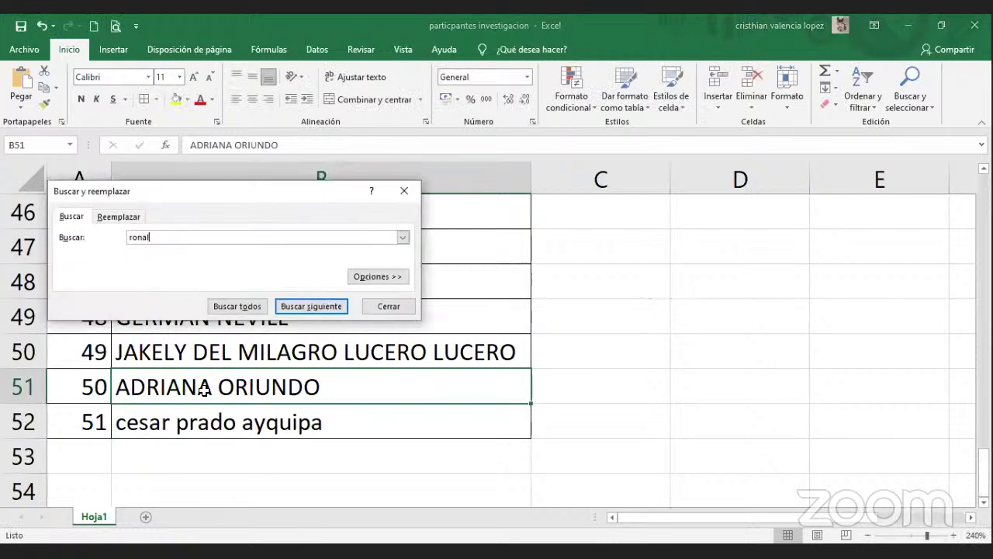
pyautogui.press('Return')
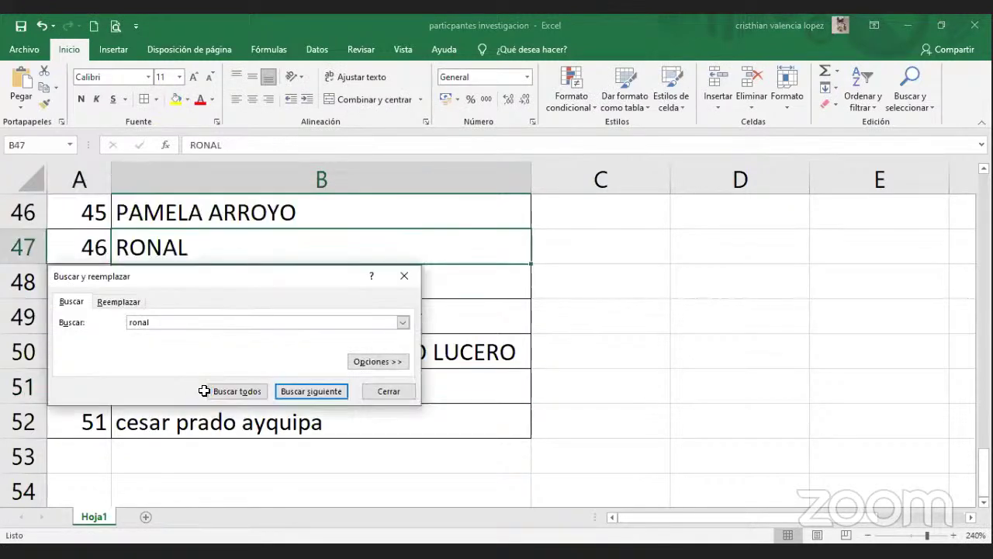
pyautogui.press('Escape')
pyautogui.click(195, 456)
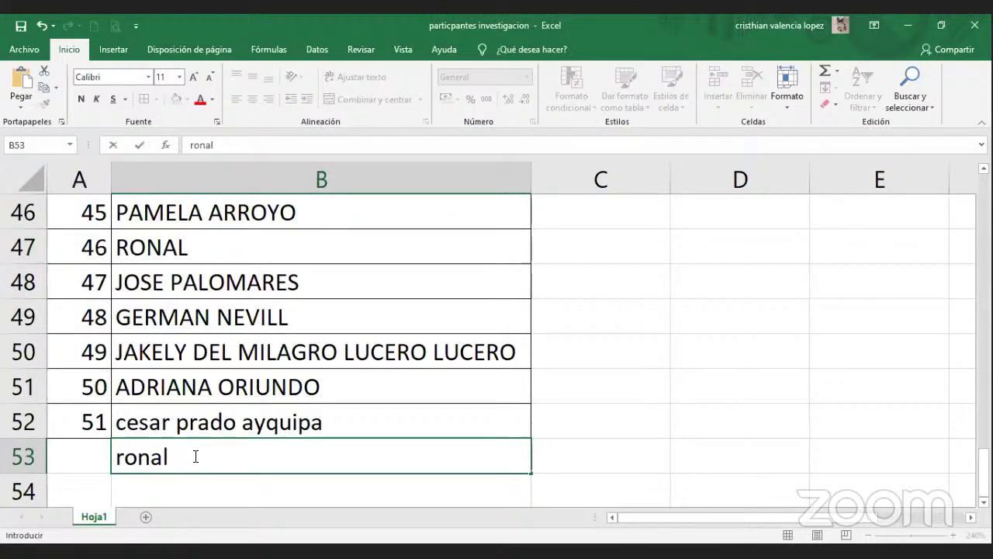
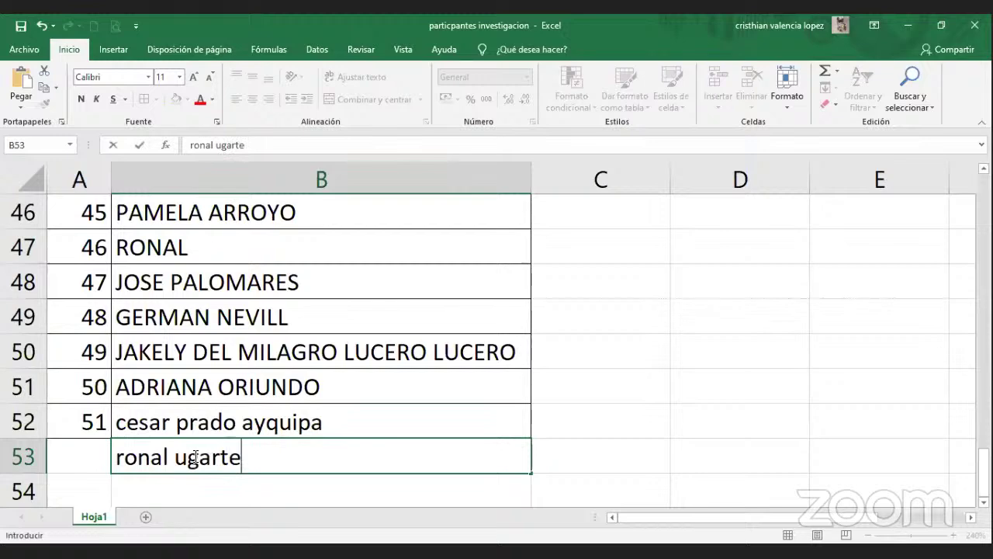
# Enter four new participant full names into B53 through B56, rejecting an AutoComplete suggestion.
pyautogui.press('Return')
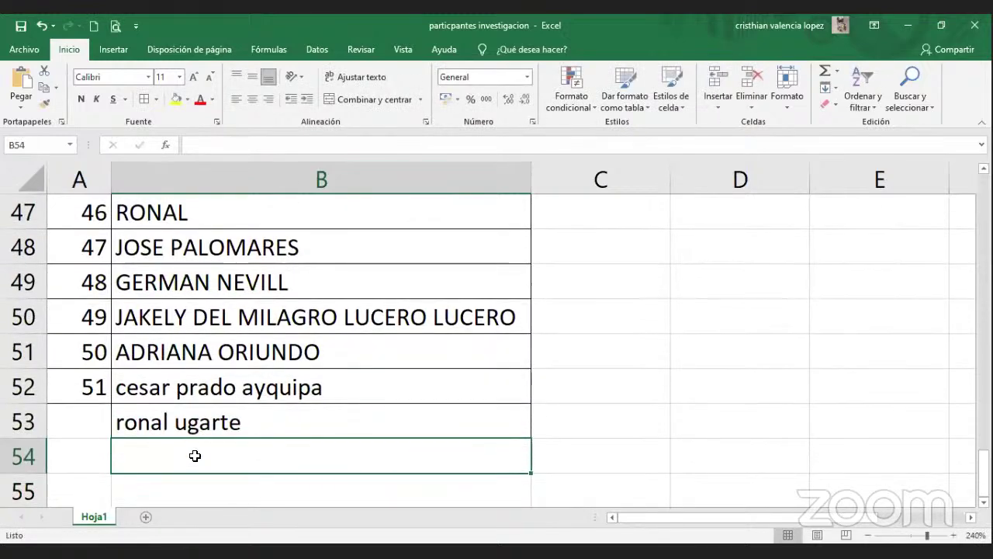
pyautogui.write('da')
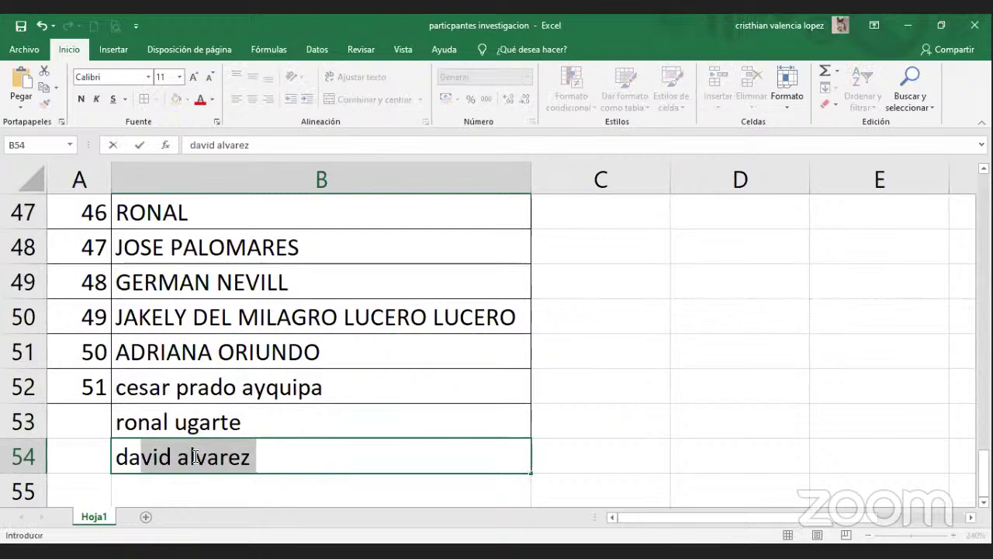
pyautogui.press('BackSpace')
pyautogui.press('BackSpace')
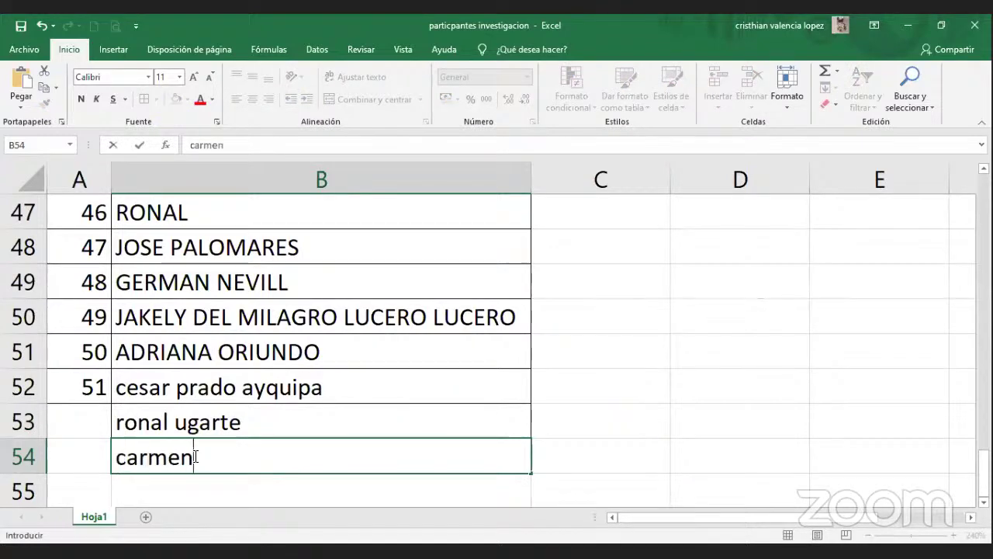
pyautogui.press('Return')
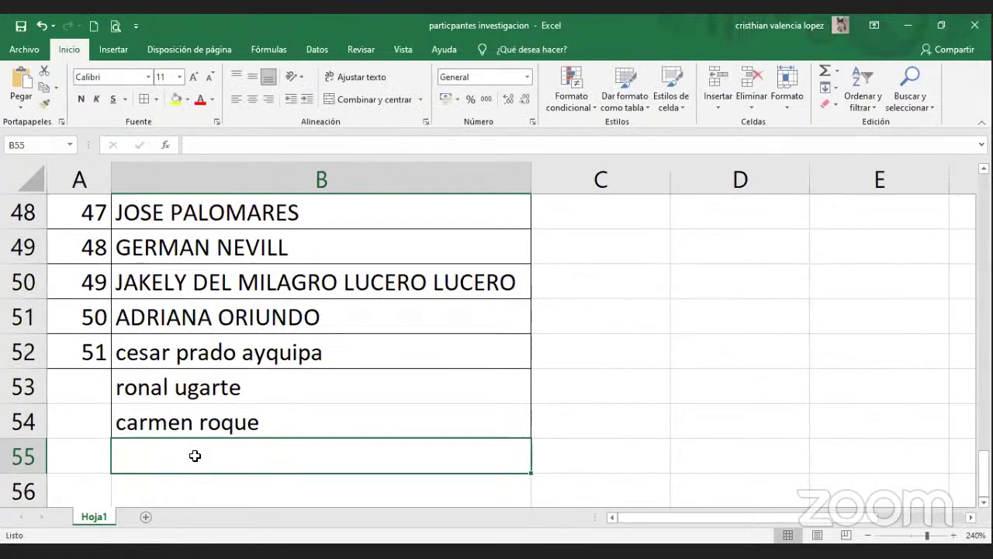
pyautogui.press('Return')
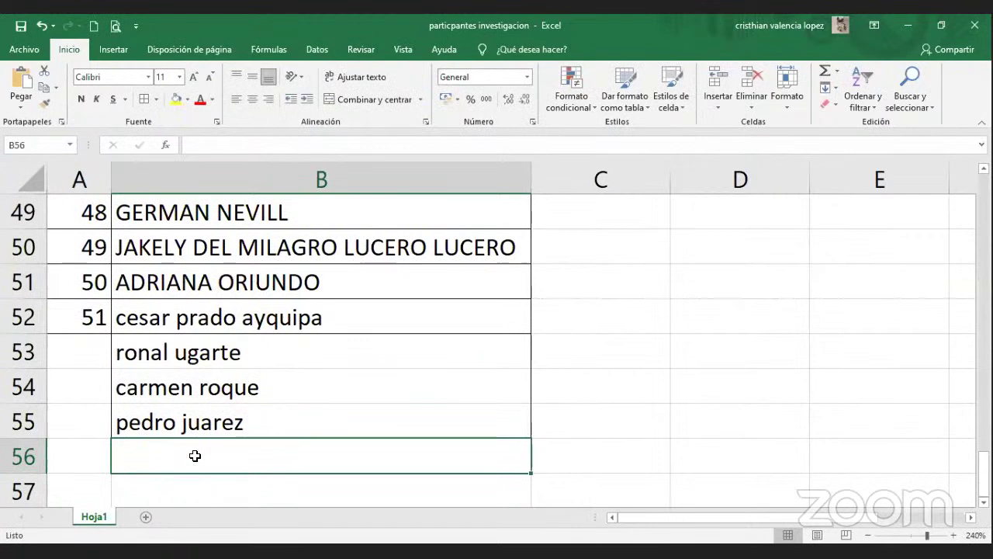
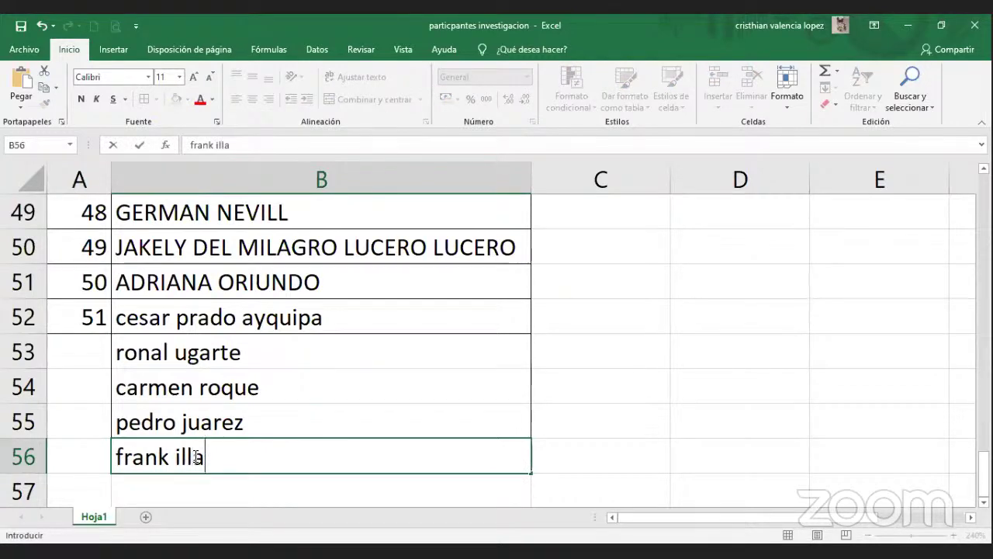
pyautogui.press('Return')
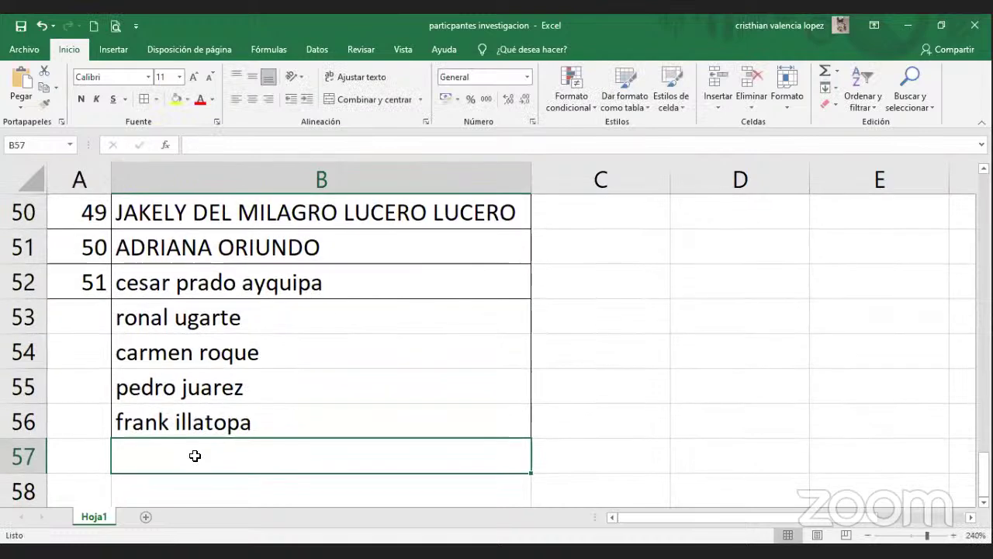
# Move between B52 and B53 to review those entries.
pyautogui.press('Up')
pyautogui.press('Up')
pyautogui.press('Up')
pyautogui.press('Up')
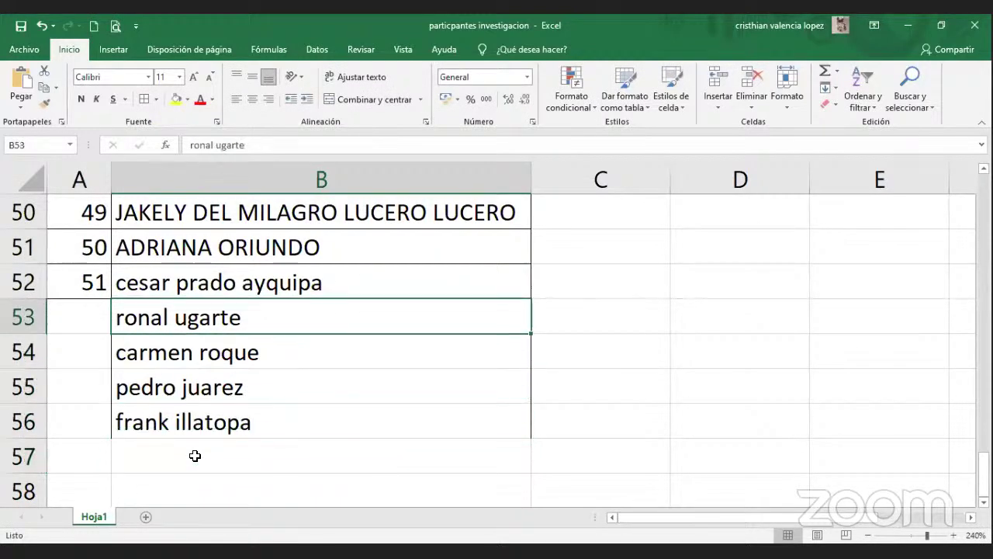
pyautogui.press('Up')
pyautogui.press('Down')
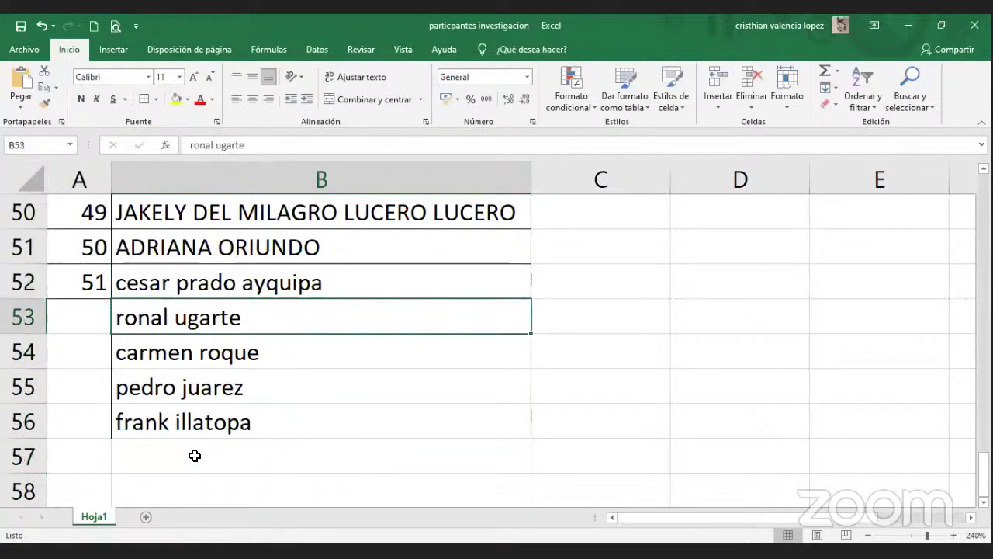
pyautogui.press('Up')
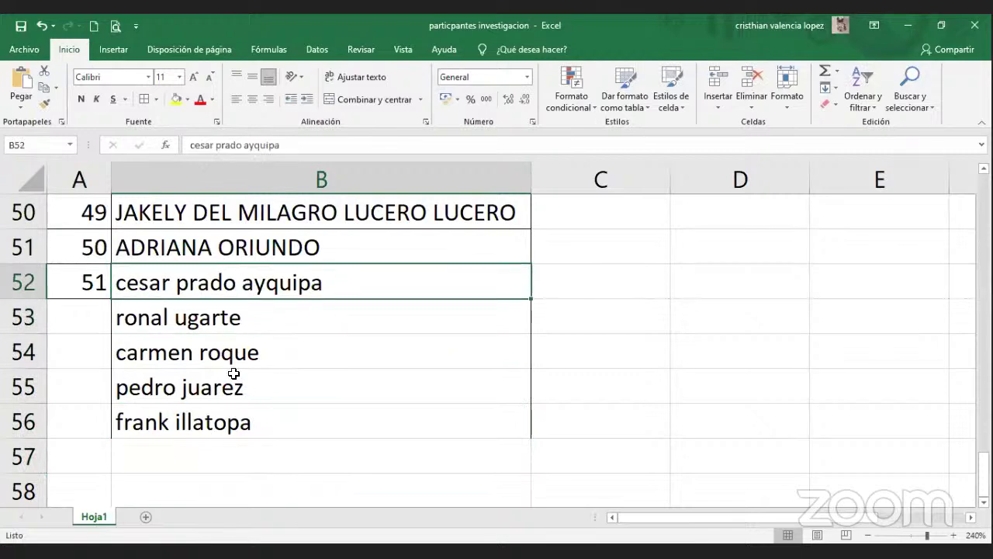
# Change the last letter of the middle word in B52 to 'a'.
pyautogui.doubleClick(236, 284)
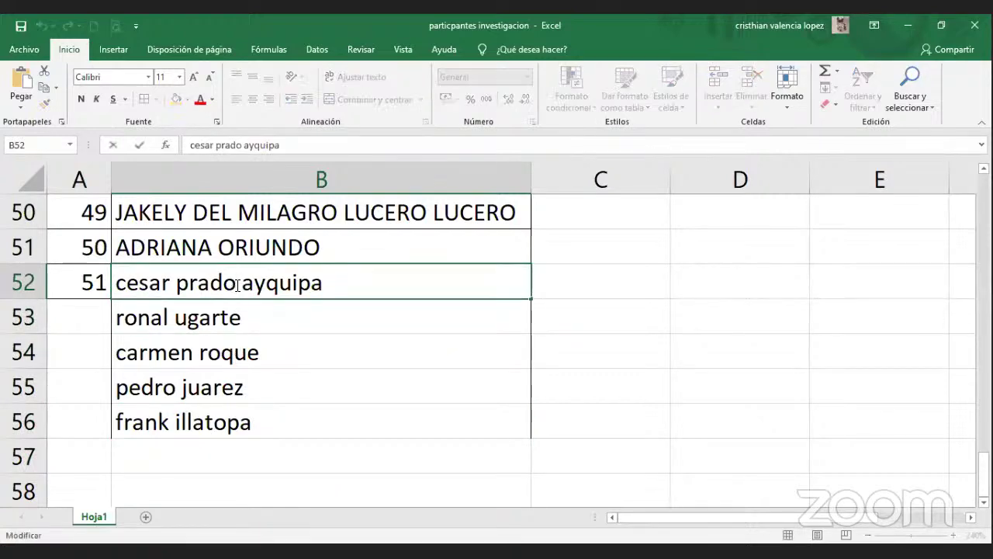
pyautogui.press('BackSpace')
pyautogui.write('a')
pyautogui.press('Return')
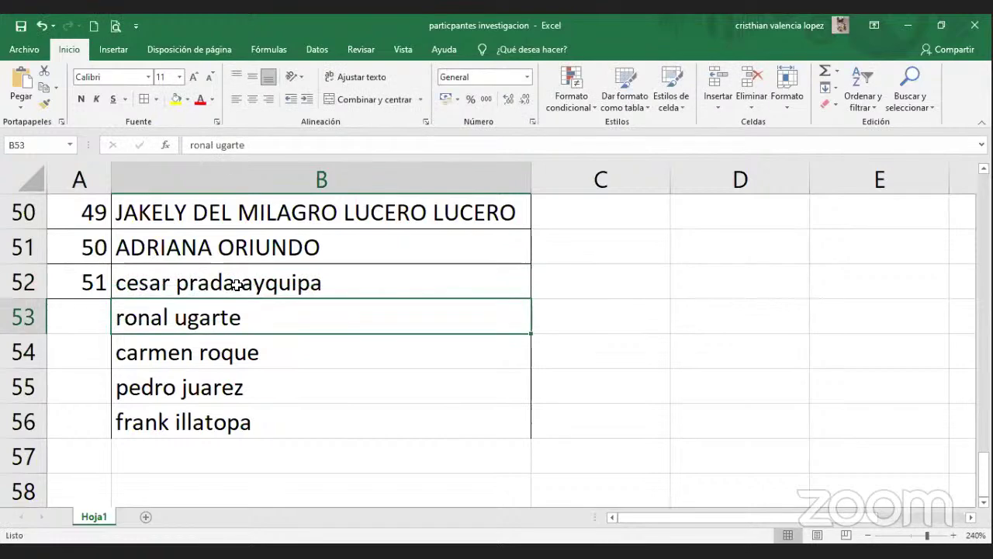
# Enter new participant names in B57 and B58.
pyautogui.click(195, 440)
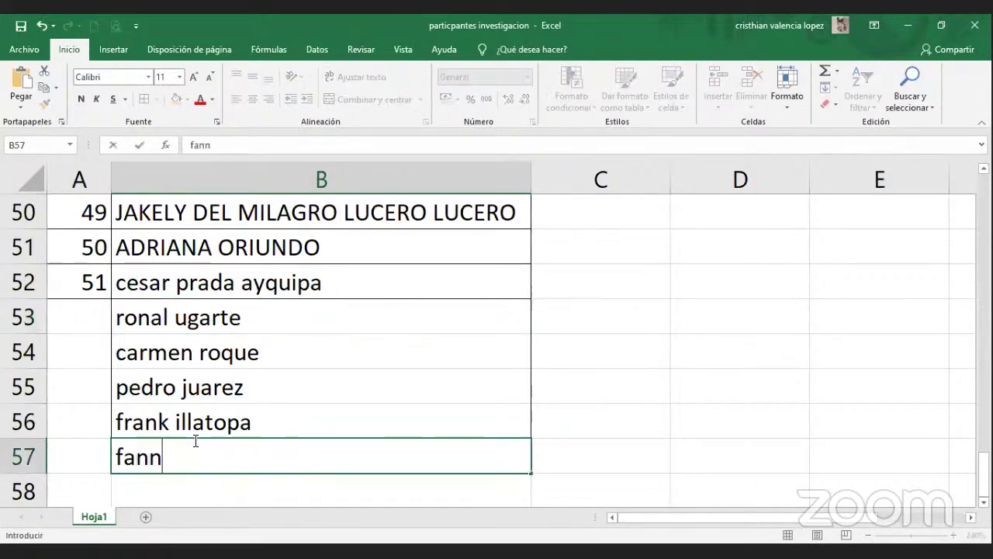
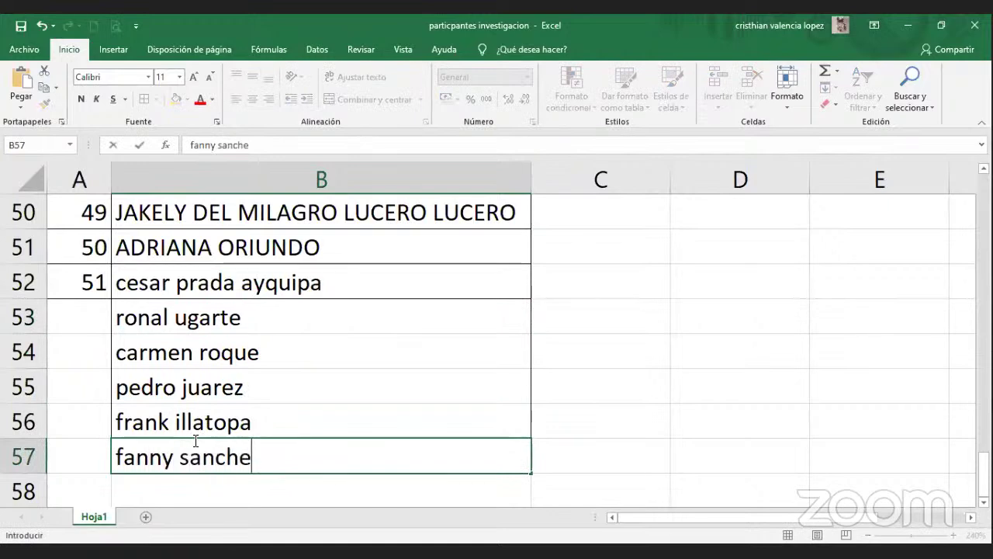
pyautogui.press('Return')
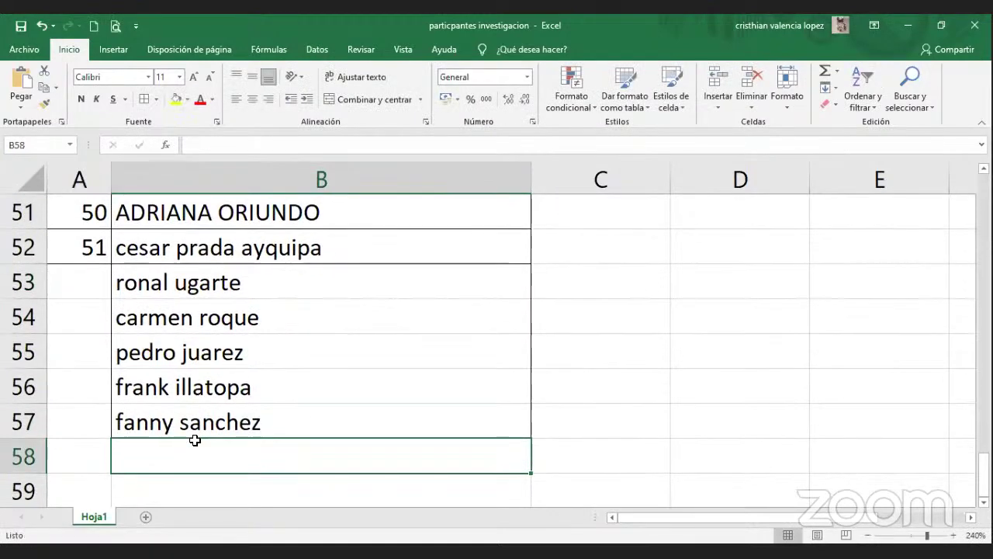
pyautogui.write('ken')
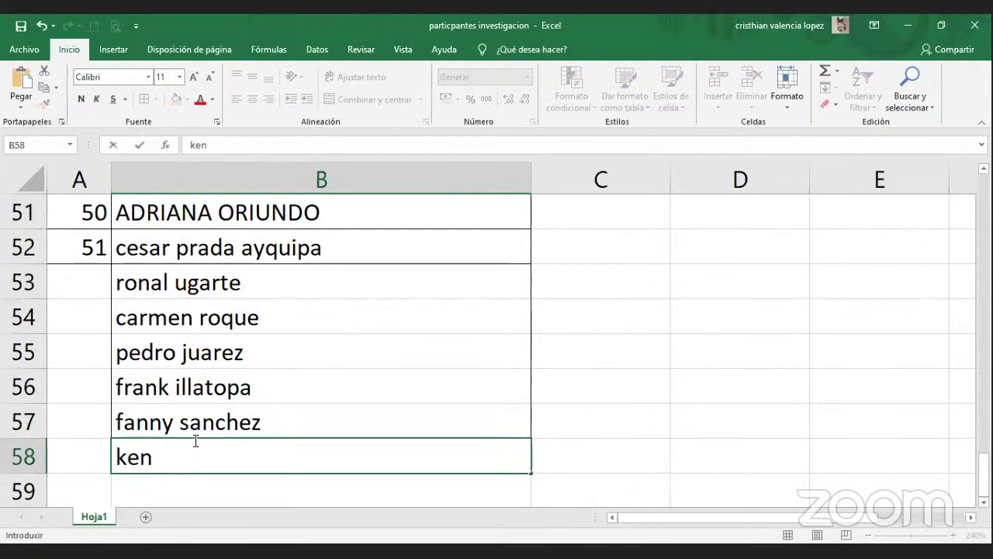
pyautogui.press('BackSpace')
pyautogui.write('vin')
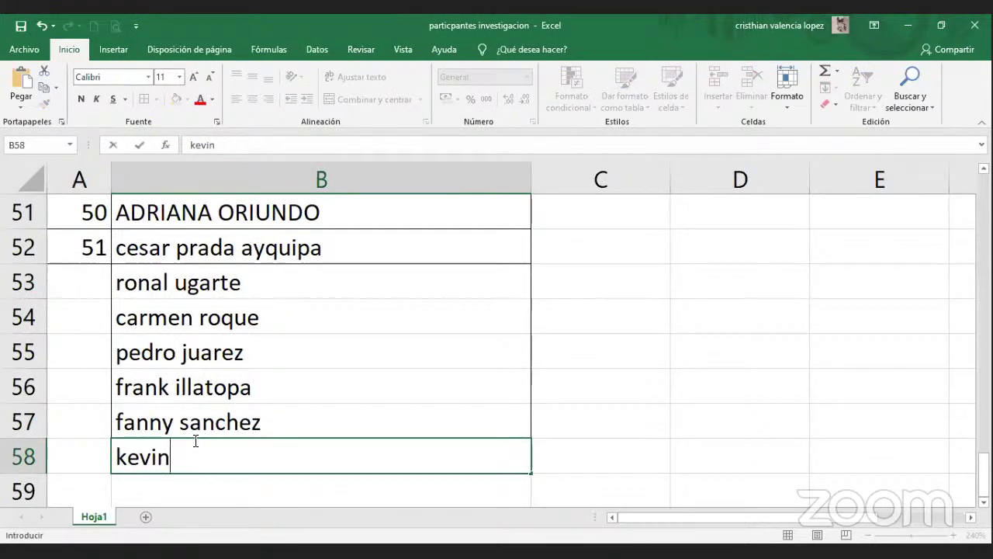
pyautogui.press('Return')
# Clear unwanted AutoComplete suggestions from B59 and retype the full participant name in B58.
pyautogui.write('ant')
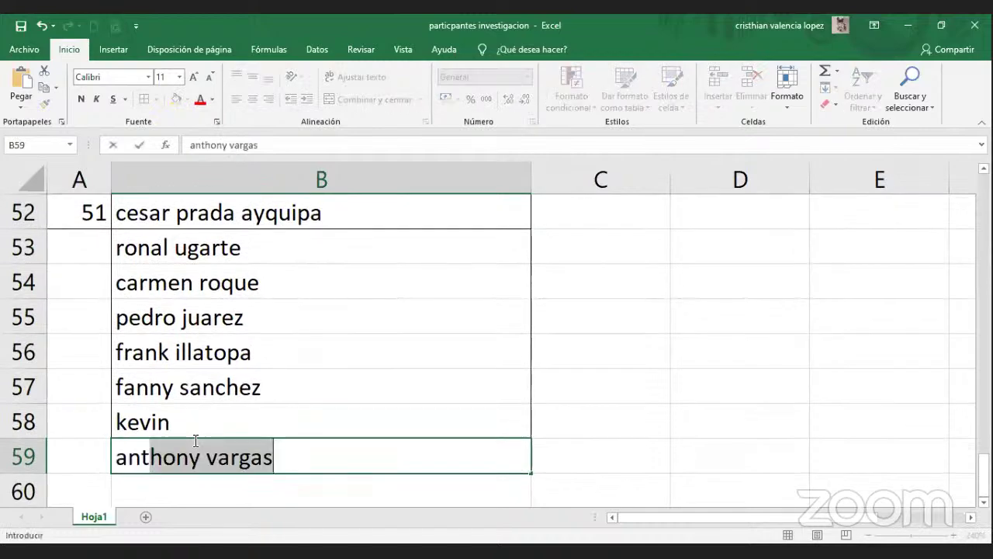
pyautogui.write('o')
pyautogui.press('BackSpace')
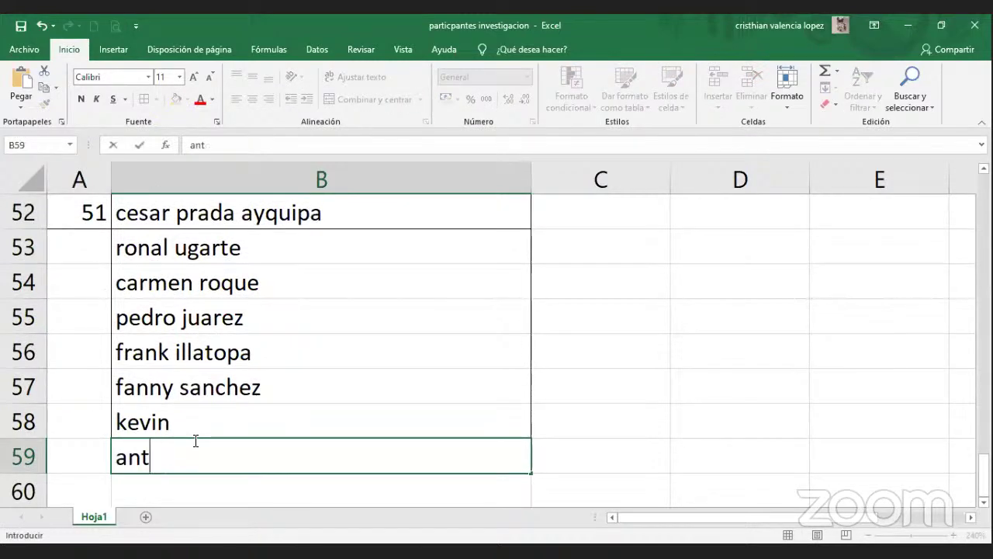
pyautogui.write('h')
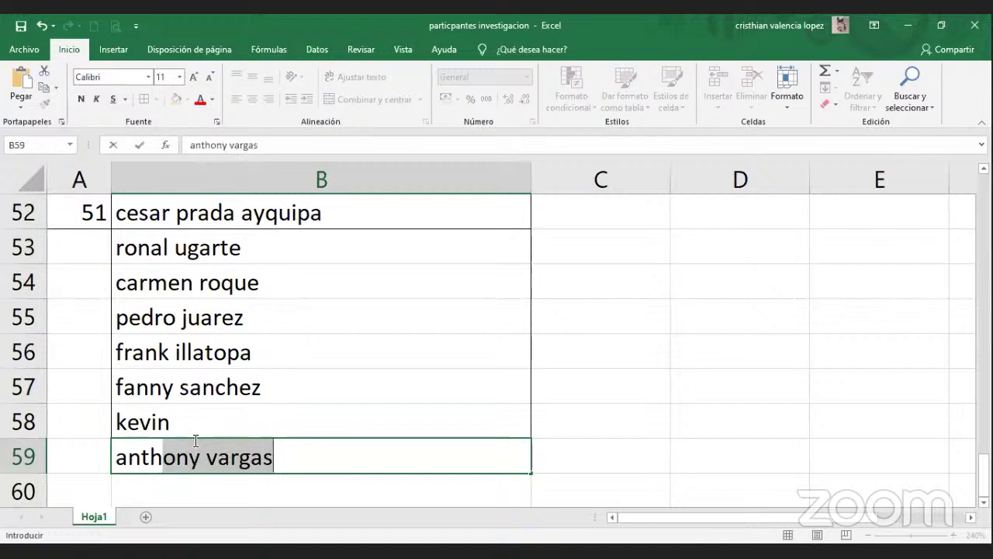
pyautogui.press('BackSpace')
pyautogui.press('BackSpace')
pyautogui.press('BackSpace')
pyautogui.press('BackSpace')
pyautogui.press('BackSpace')
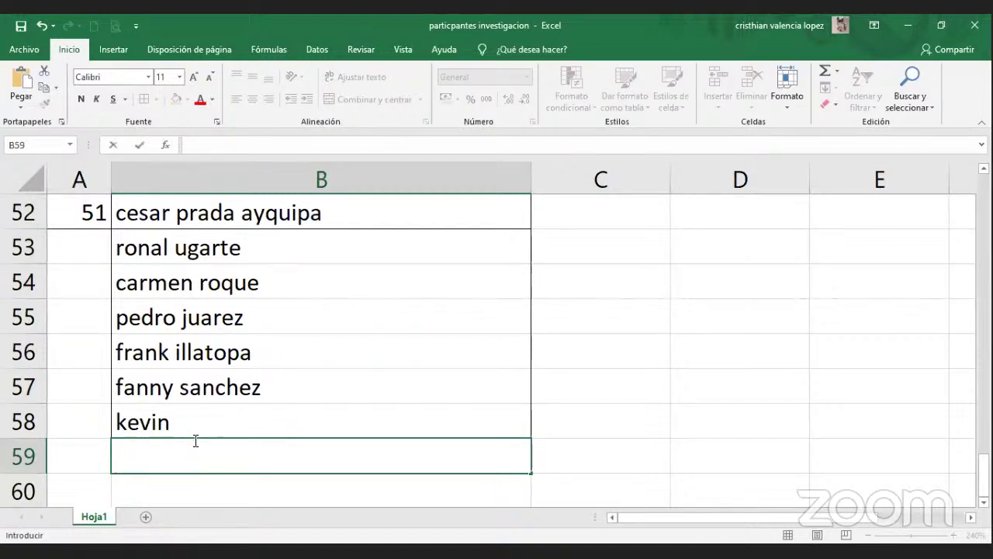
pyautogui.write('ke')
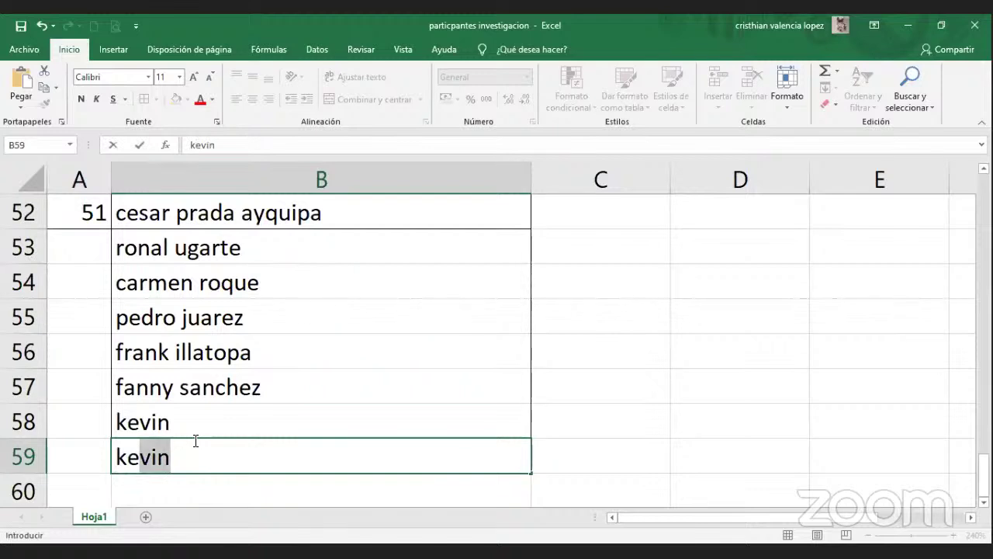
pyautogui.press('BackSpace')
pyautogui.press('BackSpace')
pyautogui.press('BackSpace')
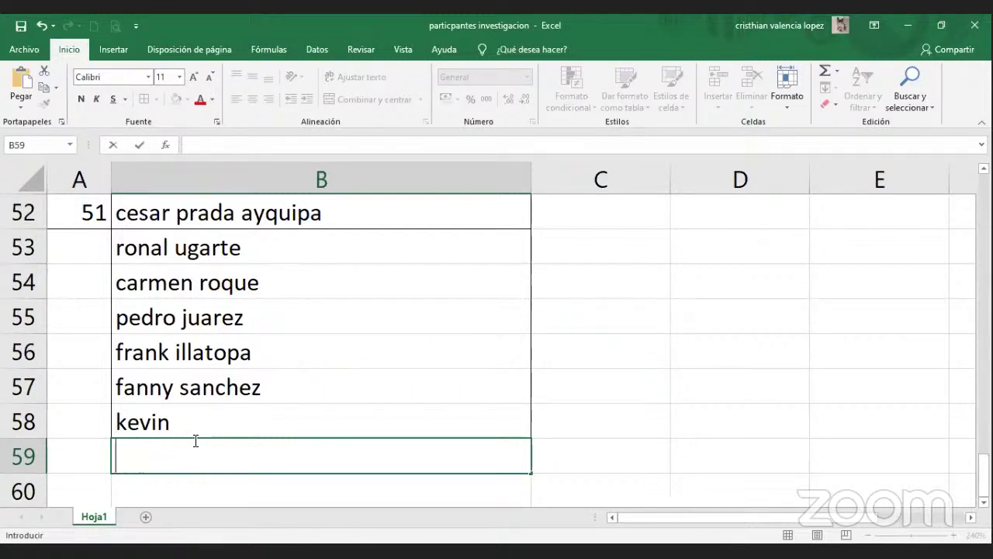
pyautogui.press('Up')
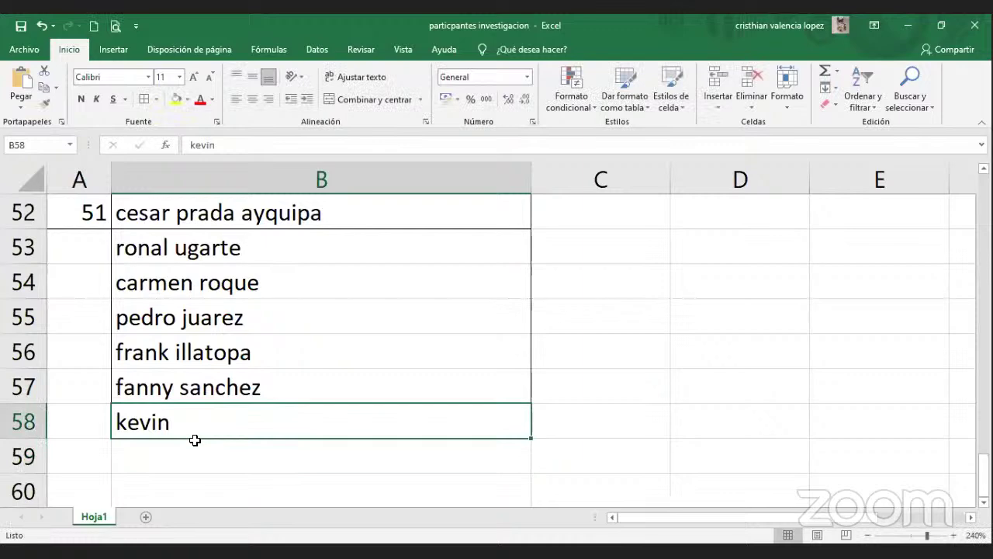
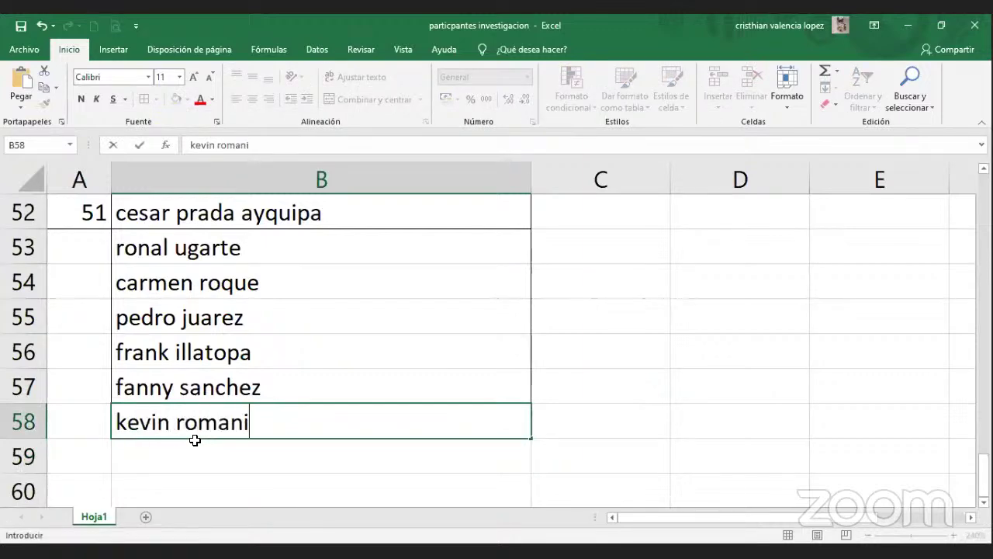
pyautogui.press('Return')
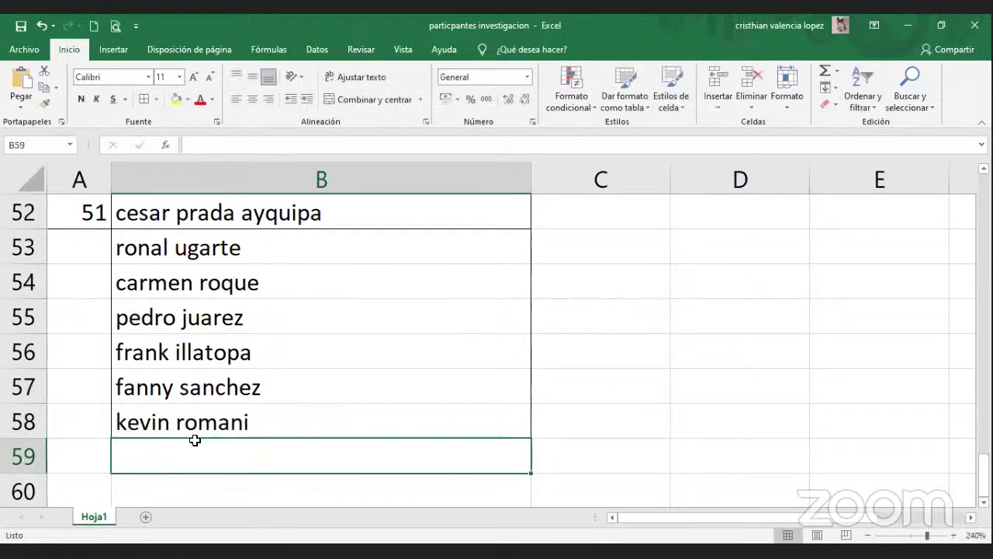
# Enter participant names in B59 and B60, dropping suggested surnames, then return to B52.
pyautogui.write('pame')
pyautogui.press('Escape')
pyautogui.write('vero')
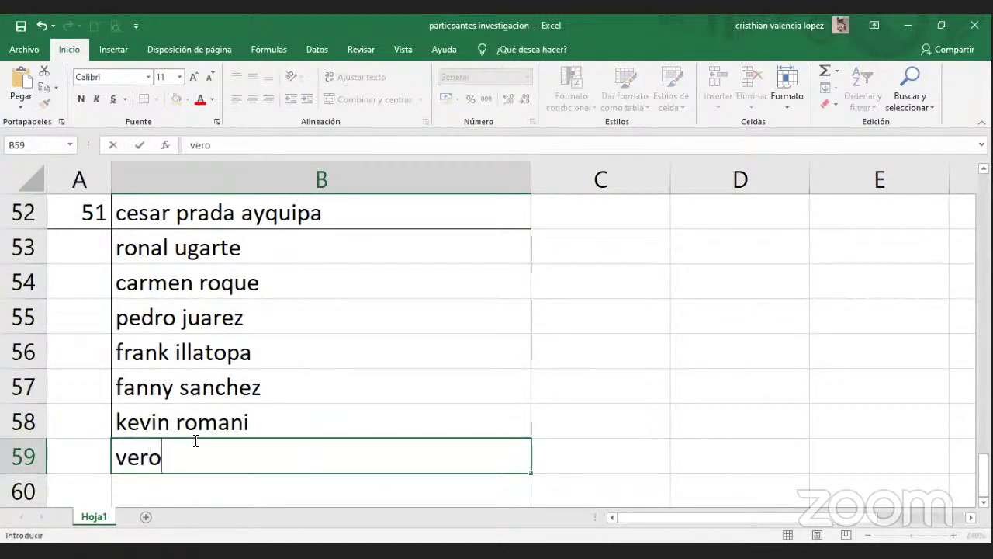
pyautogui.write('nica')
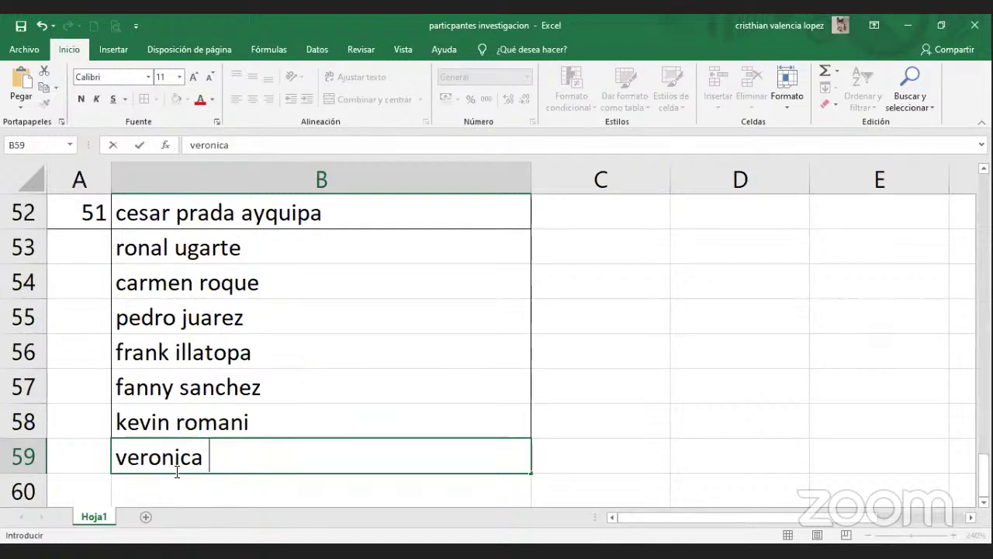
pyautogui.press('Return')
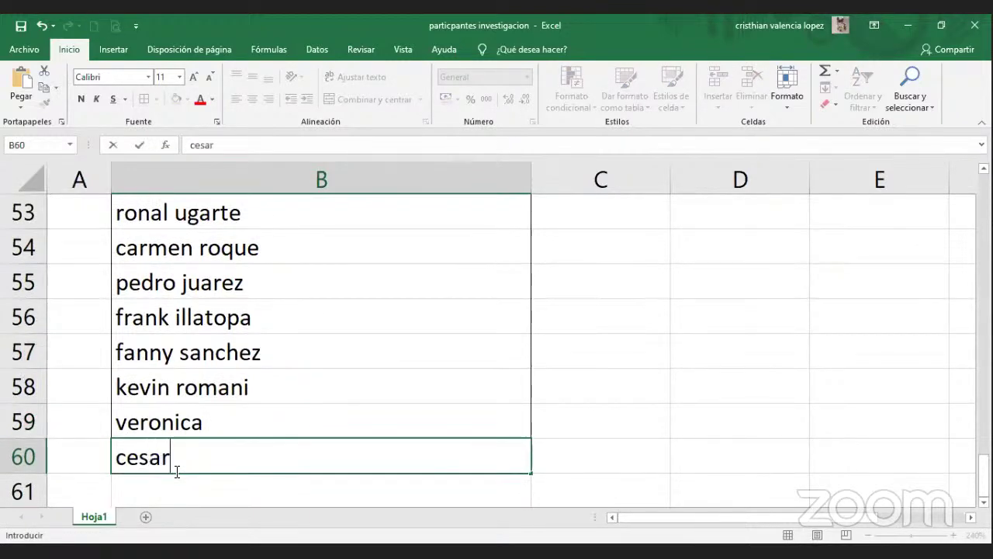
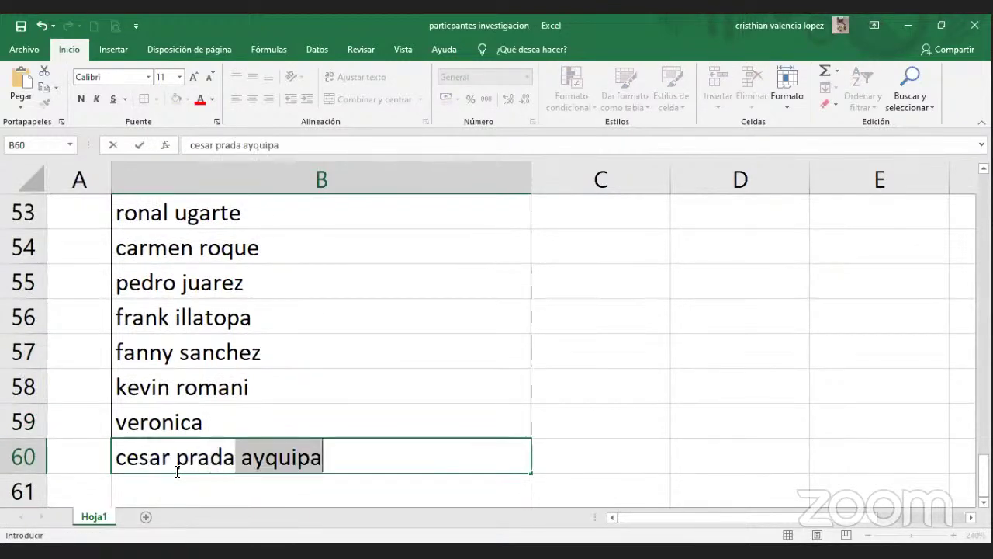
pyautogui.press('Return')
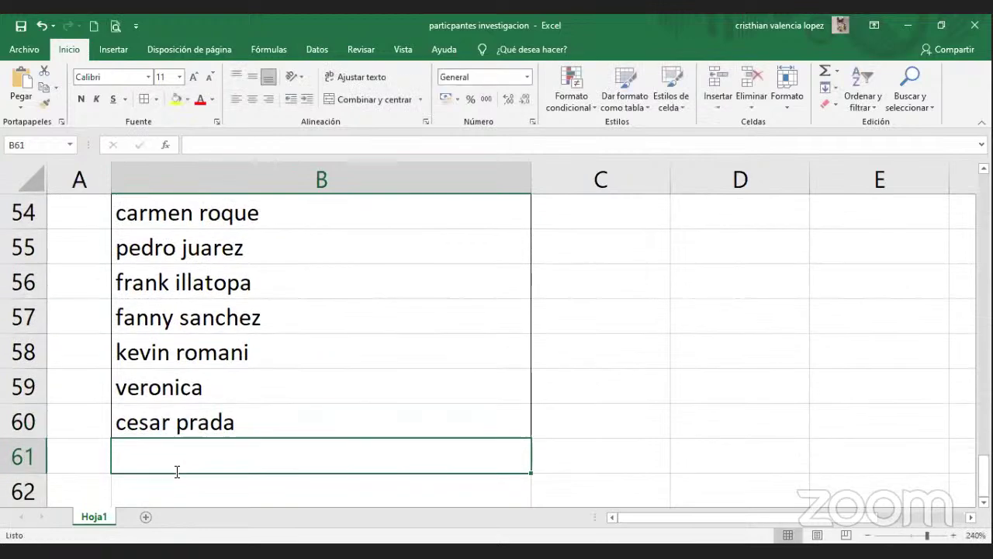
pyautogui.press('Up')
pyautogui.press('Up')
pyautogui.press('Up')
pyautogui.press('Up')
pyautogui.press('Up')
pyautogui.press('Up')
pyautogui.press('Up')
pyautogui.press('Up')
pyautogui.press('Up')
pyautogui.press('Up')
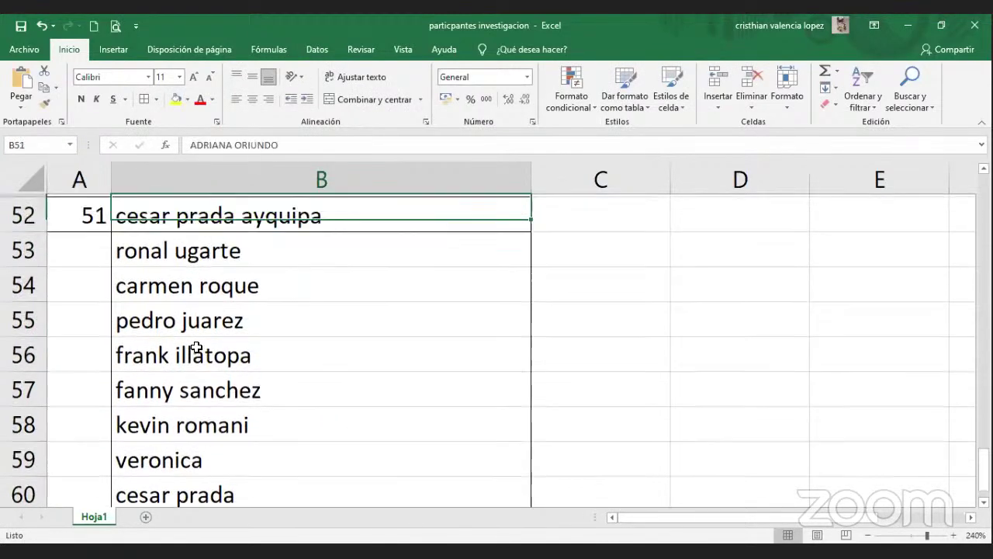
pyautogui.press('Down')
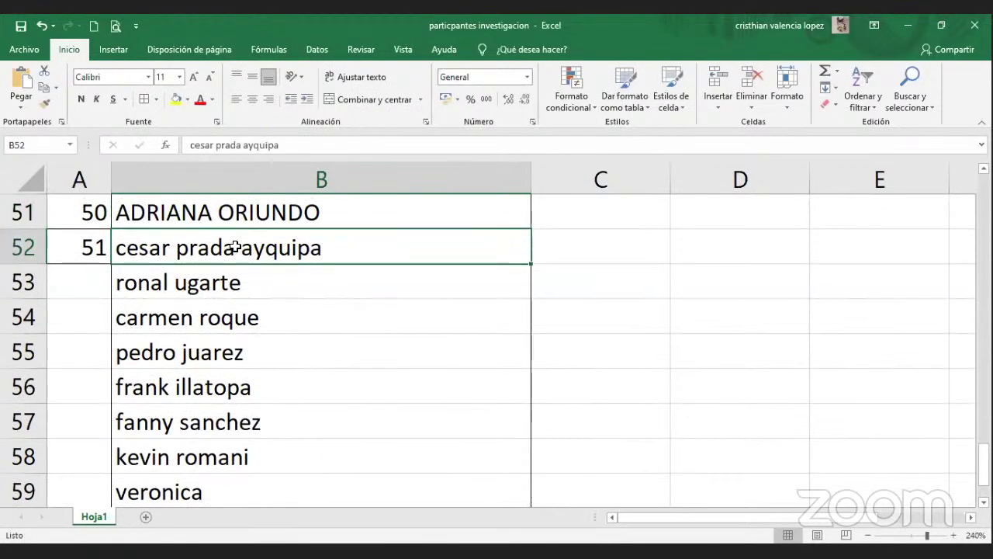
# Fix the misspelled second word in B52 by changing its last letter to 'o'.
pyautogui.doubleClick(236, 246)
pyautogui.press('BackSpace')
pyautogui.write('o')
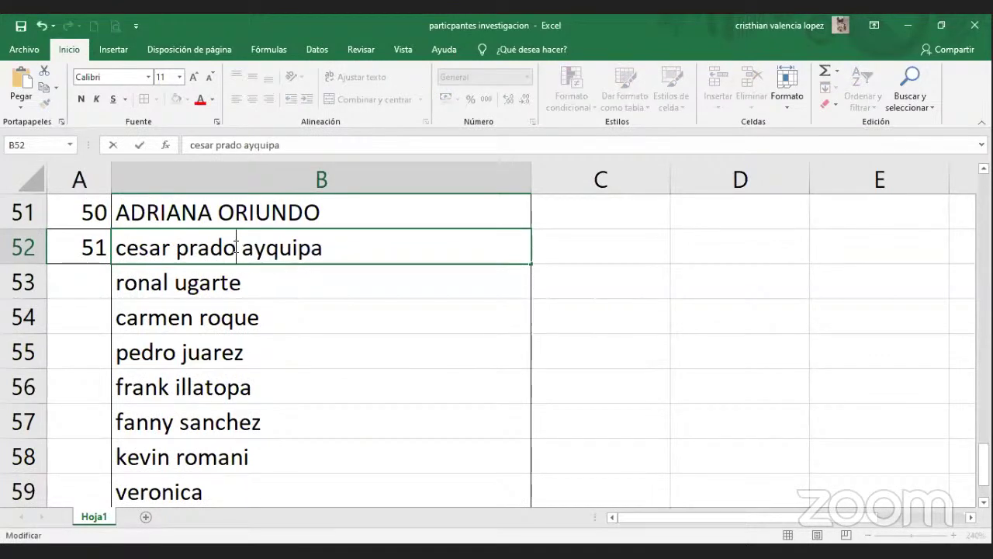
pyautogui.press('Return')
# Add the missing surname after participant 16's first name in B17.
pyautogui.press('Down')
pyautogui.press('Down')
pyautogui.press('Down')
pyautogui.press('Down')
pyautogui.press('Down')
pyautogui.press('Down')
pyautogui.press('Down')
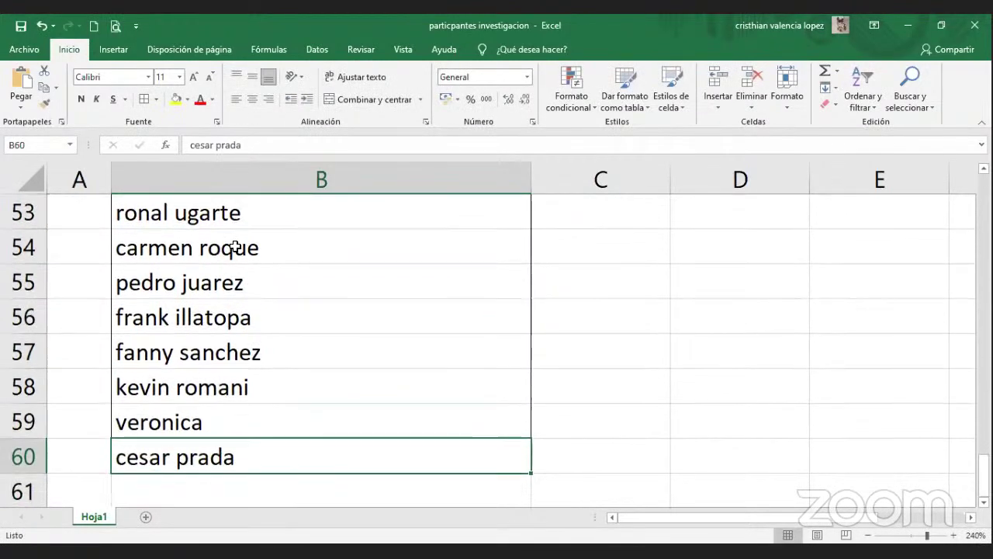
pyautogui.press('Up')
pyautogui.press('Up')
pyautogui.press('Up')
pyautogui.press('Up')
pyautogui.press('Up')
pyautogui.press('Up')
pyautogui.press('Down')
pyautogui.press('Down')
pyautogui.press('Down')
pyautogui.press('Down')
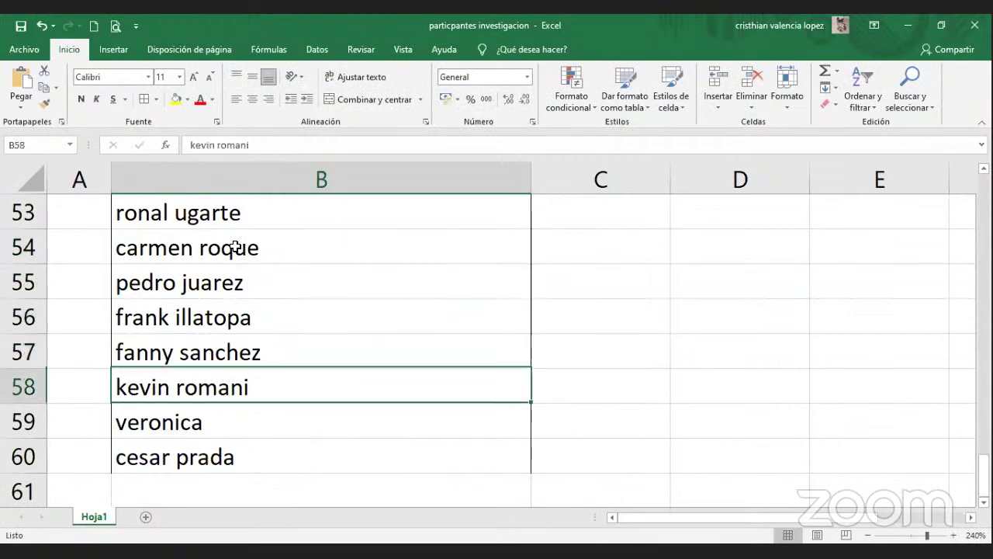
pyautogui.press('Up')
pyautogui.press('Up')
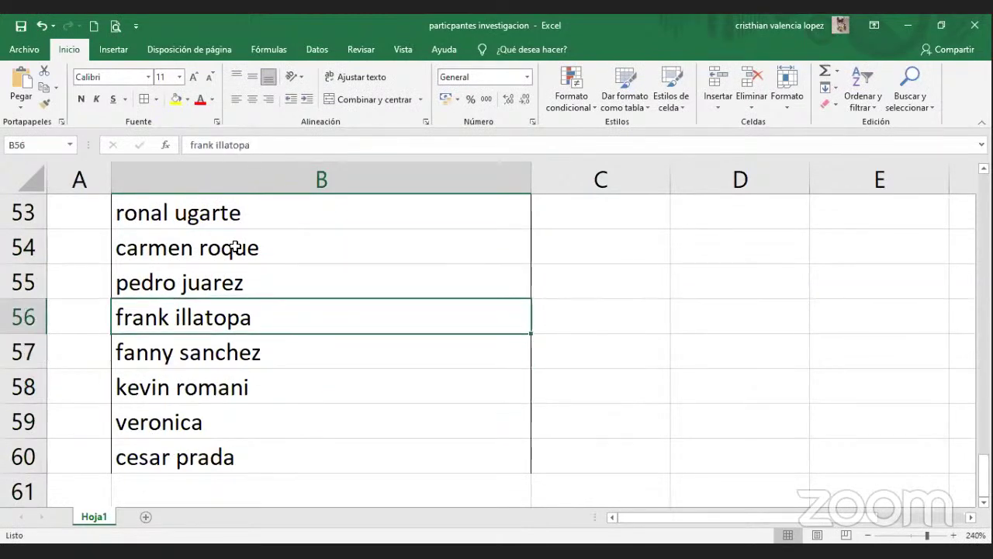
pyautogui.press('Up')
pyautogui.press('Up')
pyautogui.press('Up')
pyautogui.press('Up')
pyautogui.press('Up')
pyautogui.press('Up')
pyautogui.press('Up')
pyautogui.press('Up')
pyautogui.press('Up')
pyautogui.press('Up')
pyautogui.press('Up')
pyautogui.press('Up')
pyautogui.press('Up')
pyautogui.press('Up')
pyautogui.press('Up')
pyautogui.press('Up')
pyautogui.press('Up')
pyautogui.press('Up')
pyautogui.press('Up')
pyautogui.press('Up')
pyautogui.press('Up')
pyautogui.press('Up')
pyautogui.press('Up')
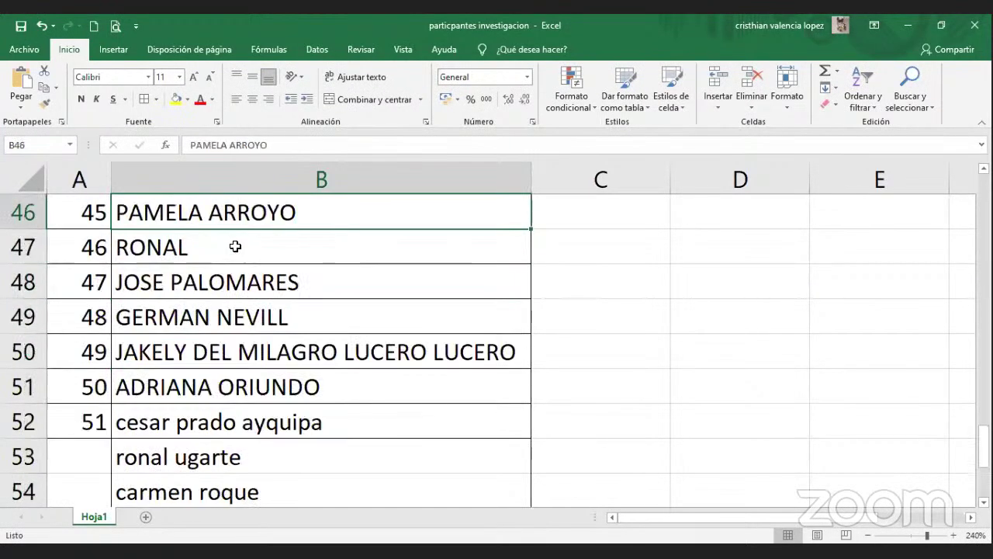
pyautogui.press('Up')
pyautogui.press('Up')
pyautogui.press('Up')
pyautogui.press('Up')
pyautogui.press('Up')
pyautogui.press('Up')
pyautogui.press('Up')
pyautogui.press('Up')
pyautogui.press('Up')
pyautogui.press('Up')
pyautogui.press('Up')
pyautogui.press('Up')
pyautogui.press('Up')
pyautogui.press('Up')
pyautogui.press('Up')
pyautogui.press('Up')
pyautogui.press('Up')
pyautogui.press('Down')
pyautogui.press('Down')
pyautogui.press('Down')
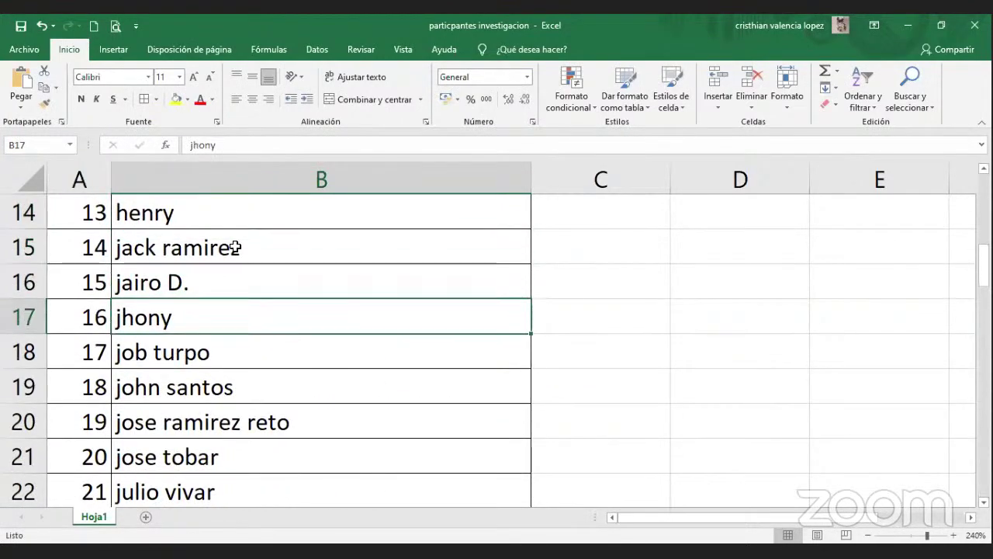
pyautogui.doubleClick(243, 311)
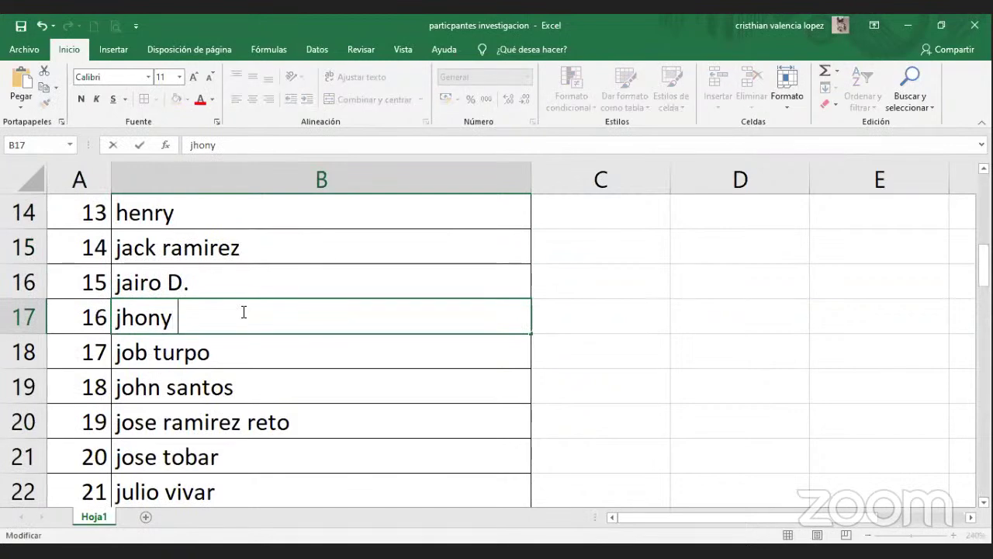
pyautogui.write('cahui')
pyautogui.press('Return')
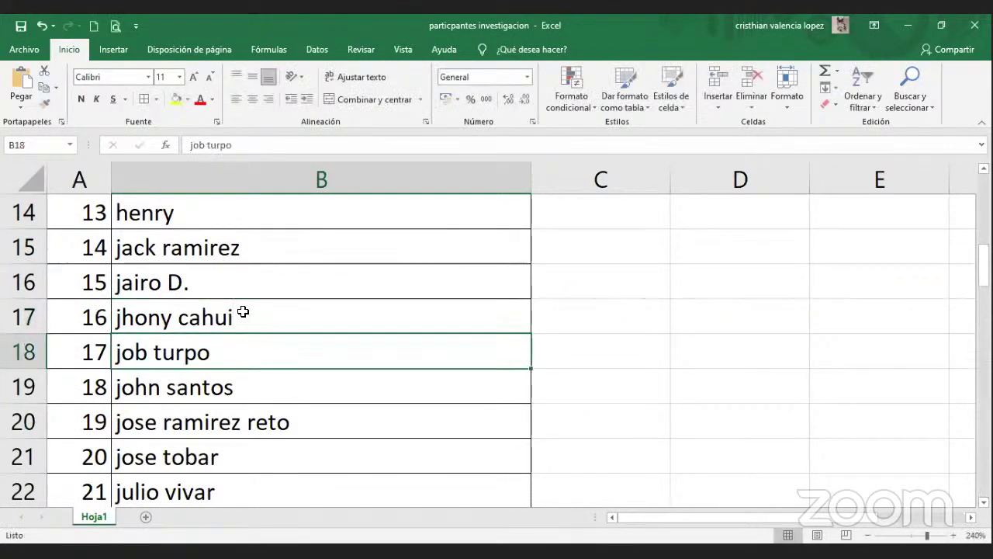
# Move to the last ITEM number, 51, in column A.
pyautogui.press('Down')
pyautogui.press('Down')
pyautogui.press('Down')
pyautogui.press('Up')
pyautogui.press('Left')
pyautogui.hotkey('ctrl', 'Down')
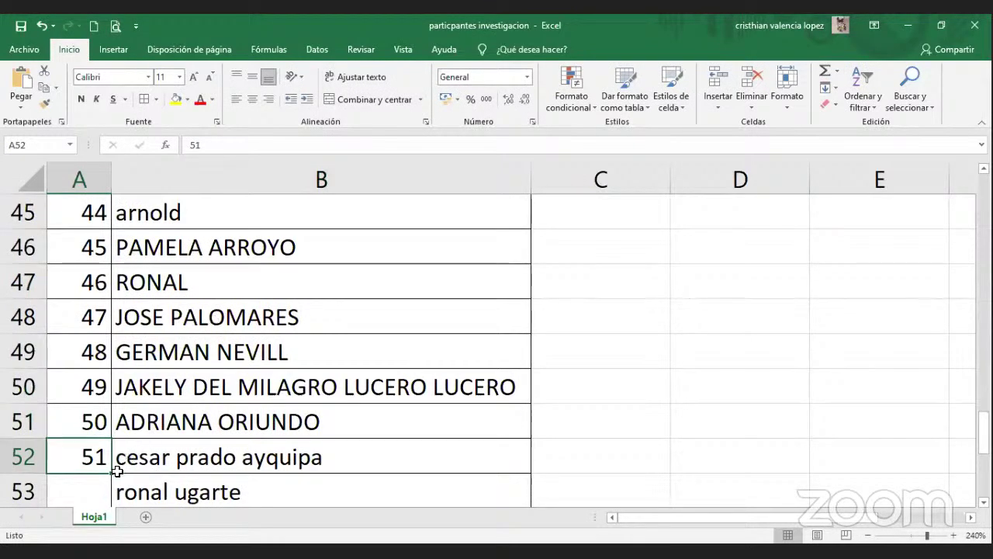
# Fill the ITEM series from A52 down to A60, numbering rows 53–60 as 52–59.
pyautogui.moveTo(111, 471); pyautogui.dragTo(111, 301)
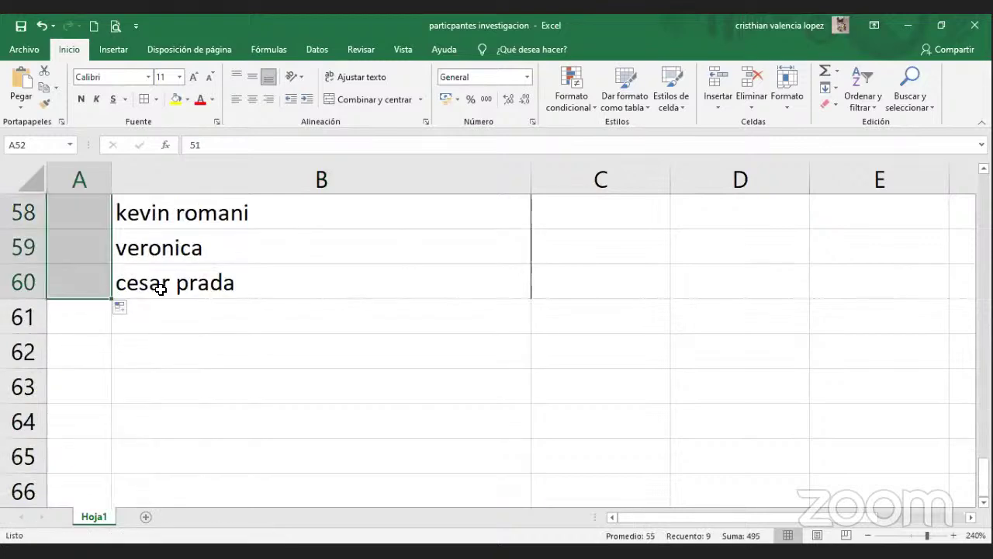
pyautogui.click(166, 282)
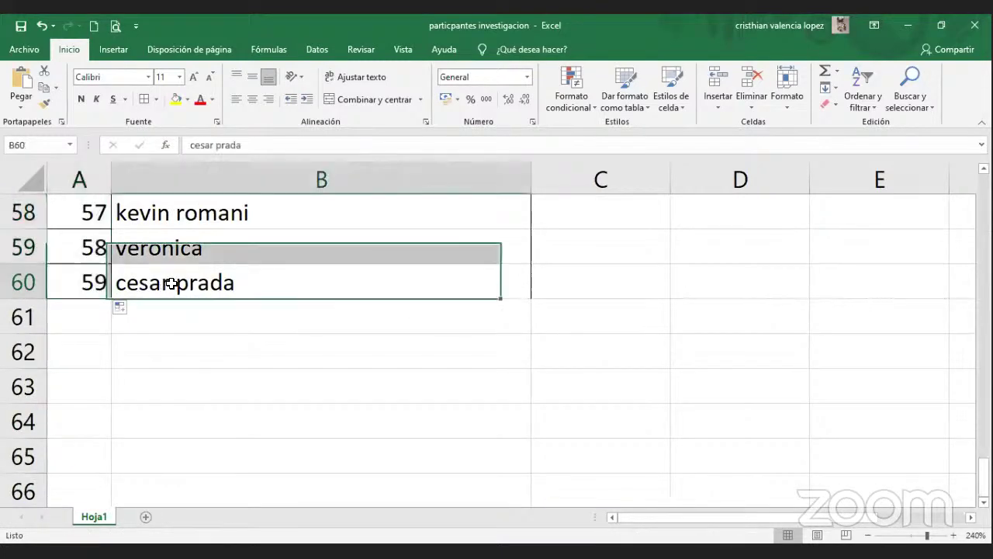
pyautogui.click(86, 266)
pyautogui.press('Up')
pyautogui.press('Up')
pyautogui.press('Up')
pyautogui.press('Up')
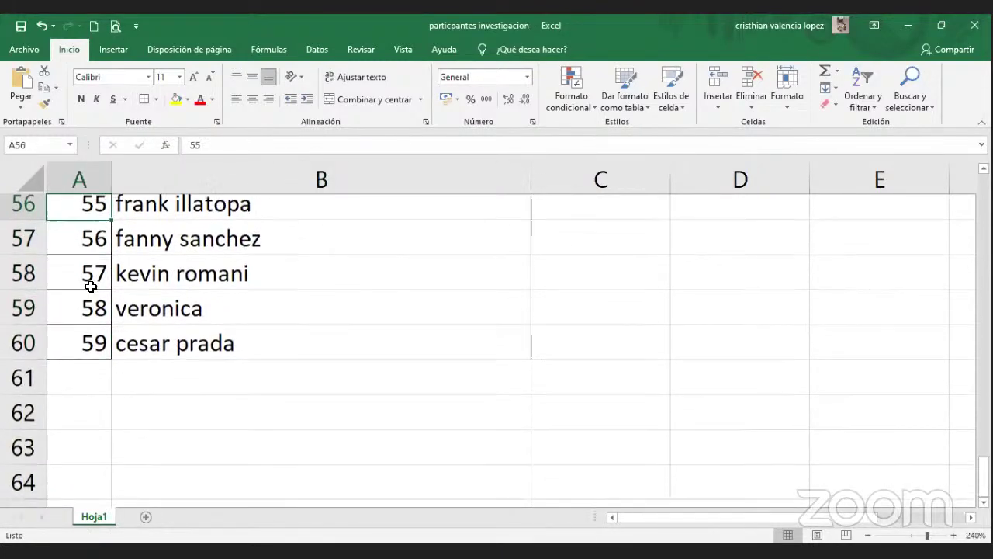
pyautogui.hotkey('ctrl', 'Home')
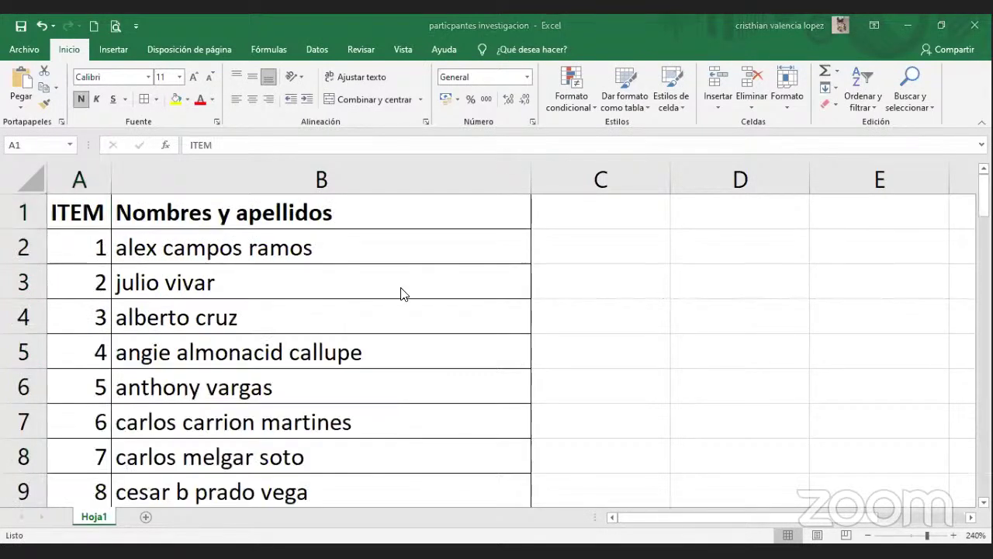
# Zoom the sheet out to 140% and switch to the Chrome random number generator.
pyautogui.press('F2')
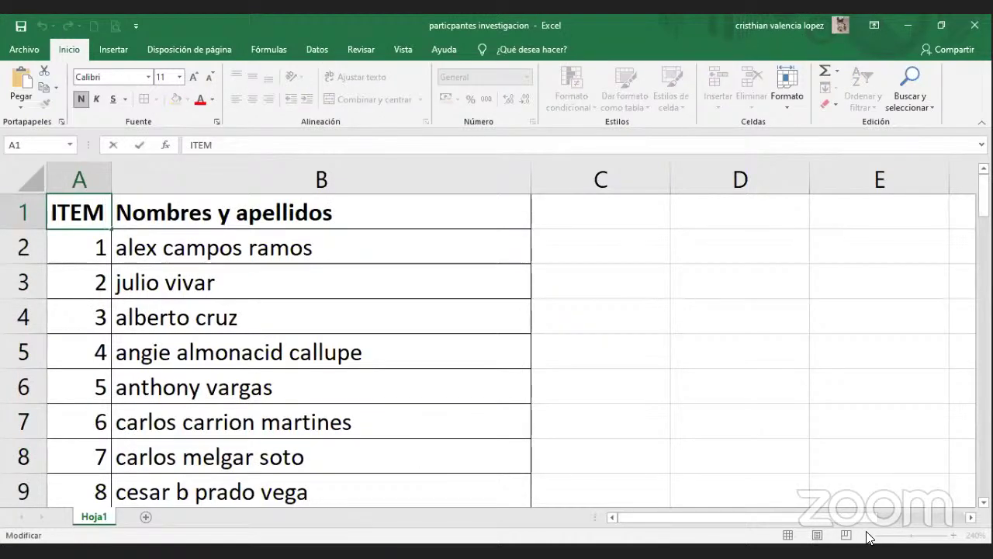
pyautogui.click(793, 402)
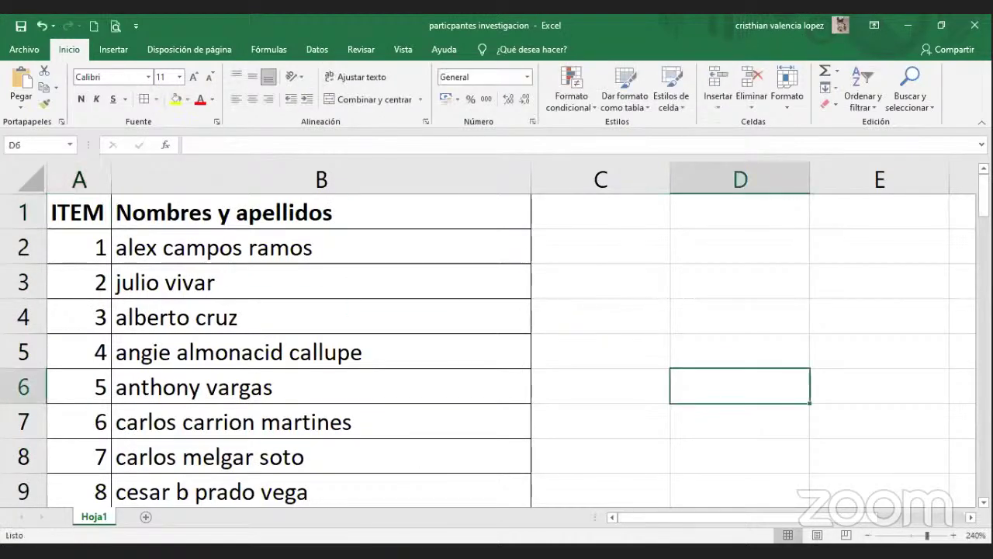
pyautogui.click(868, 534)
pyautogui.click(868, 535)
pyautogui.click(868, 535)
pyautogui.click(868, 535)
pyautogui.click(868, 534)
pyautogui.click(868, 534)
pyautogui.click(868, 535)
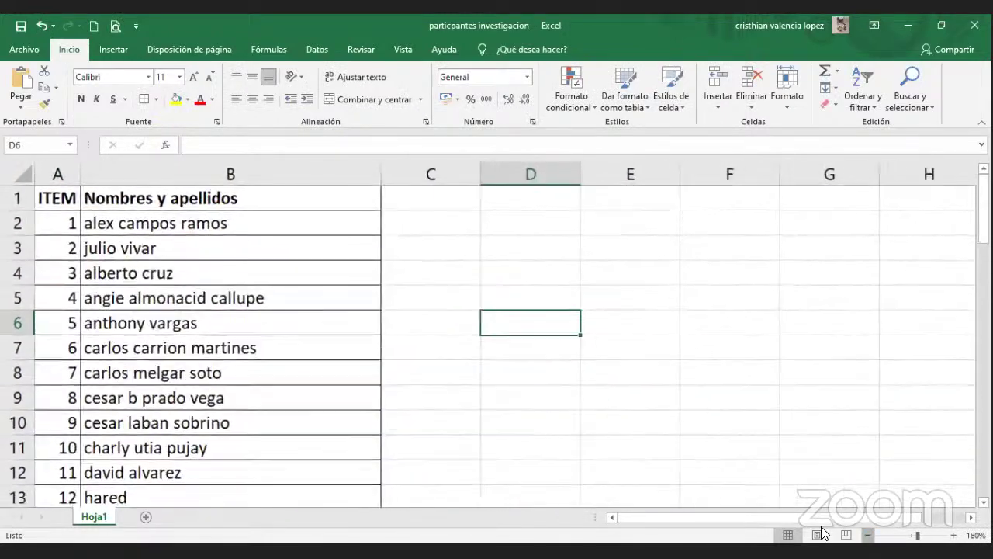
pyautogui.click(868, 535)
pyautogui.click(868, 535)
pyautogui.click(868, 535)
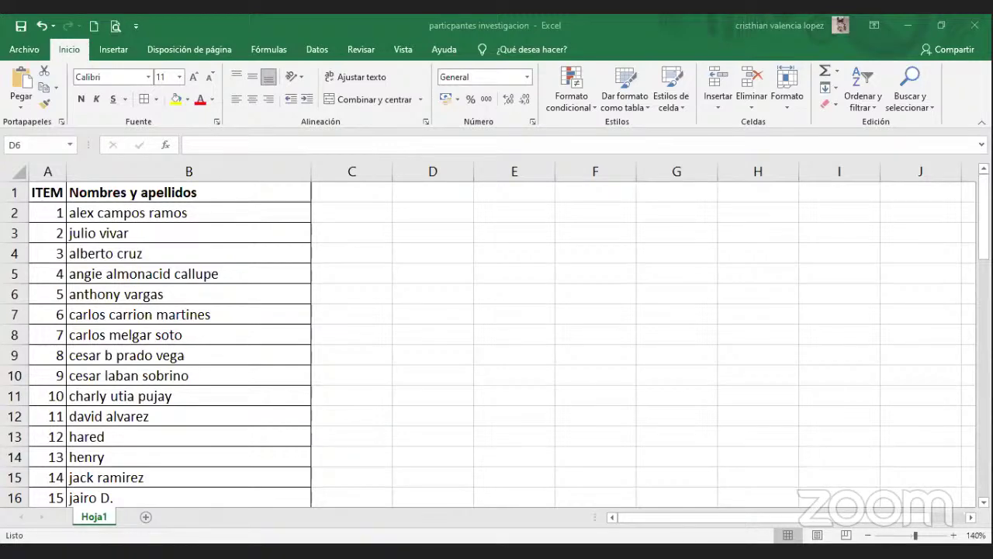
pyautogui.hotkey('alt', 'Tab')
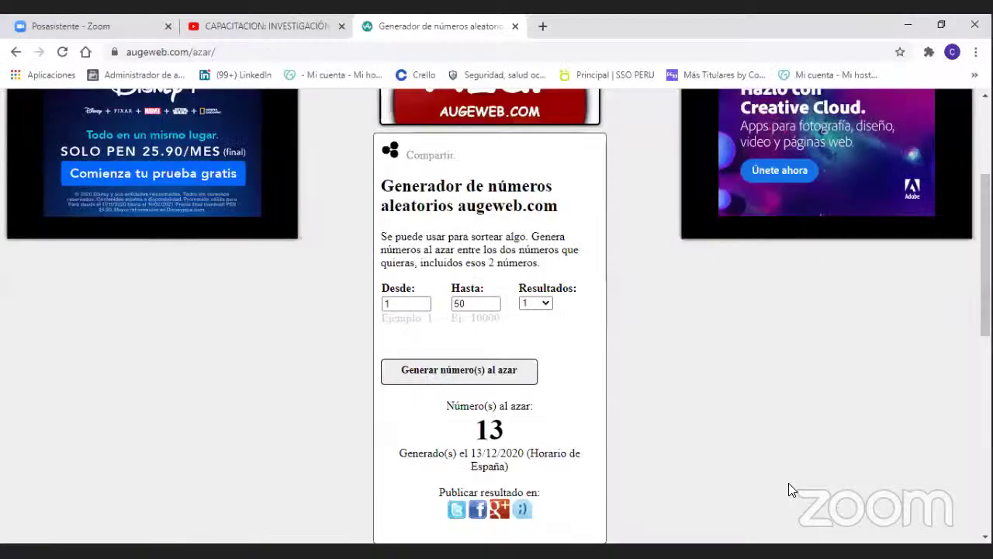
# Set the generator's upper limit (Hasta) to 59 and draw a number, getting 47.
pyautogui.click(486, 306)
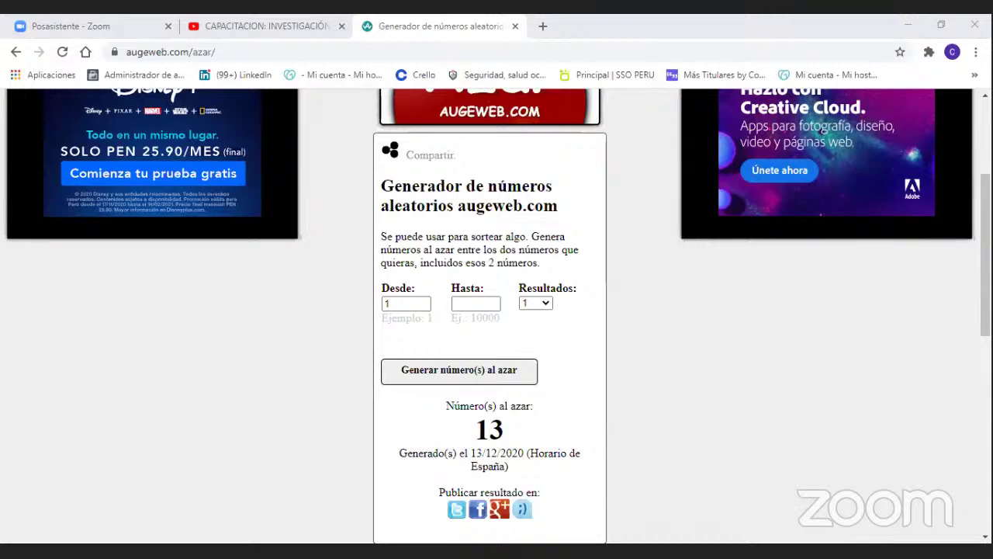
pyautogui.click(487, 305)
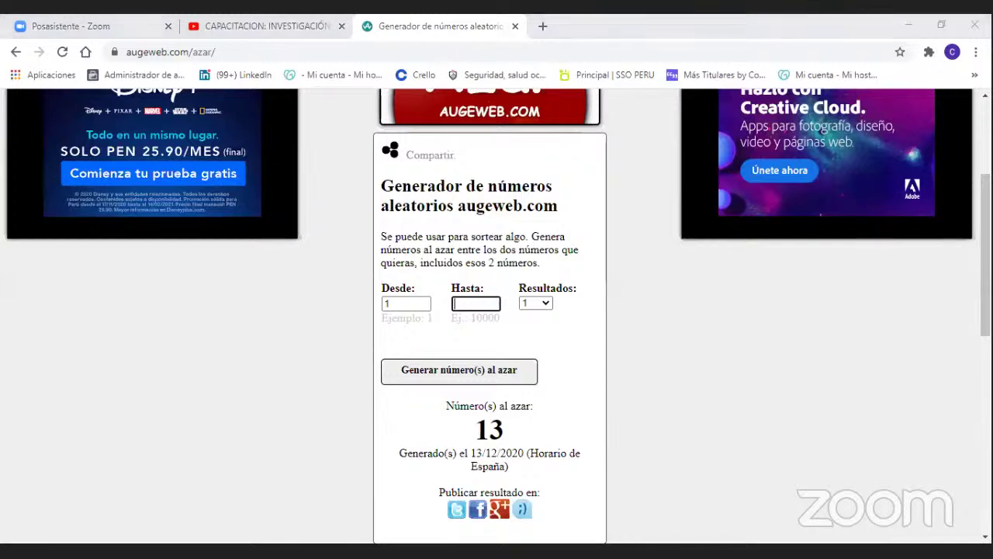
pyautogui.click(469, 284)
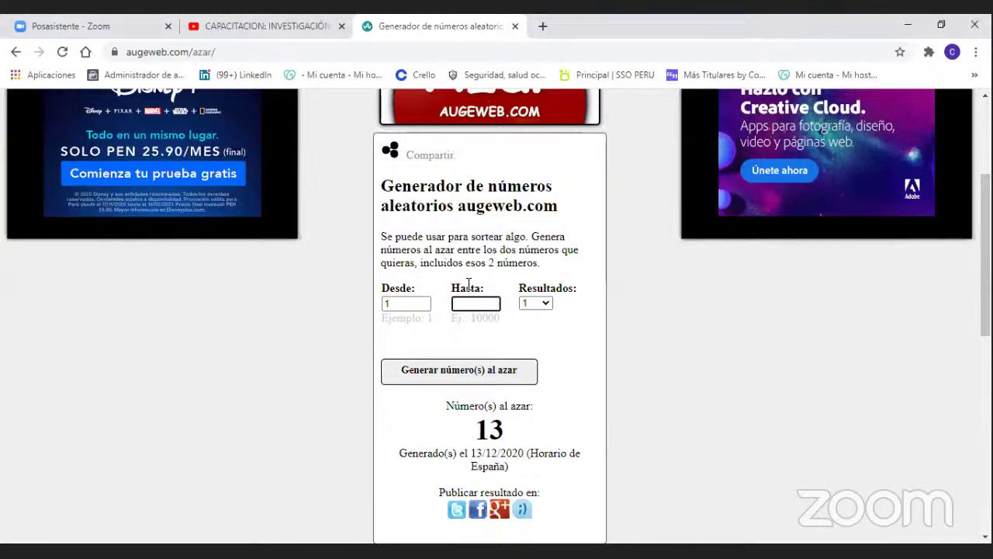
pyautogui.write('59')
pyautogui.click(583, 328)
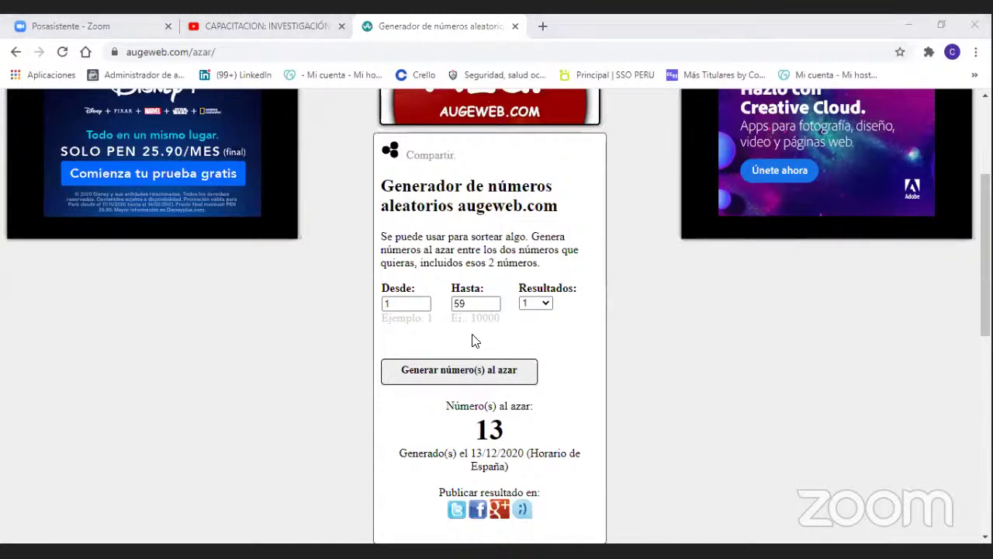
pyautogui.click(406, 303)
pyautogui.click(467, 304)
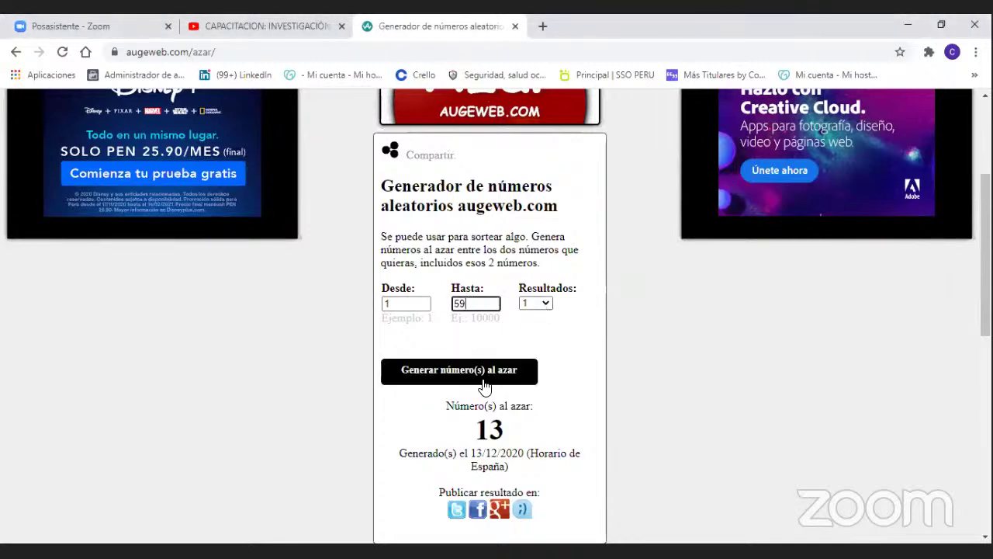
pyautogui.click(458, 379)
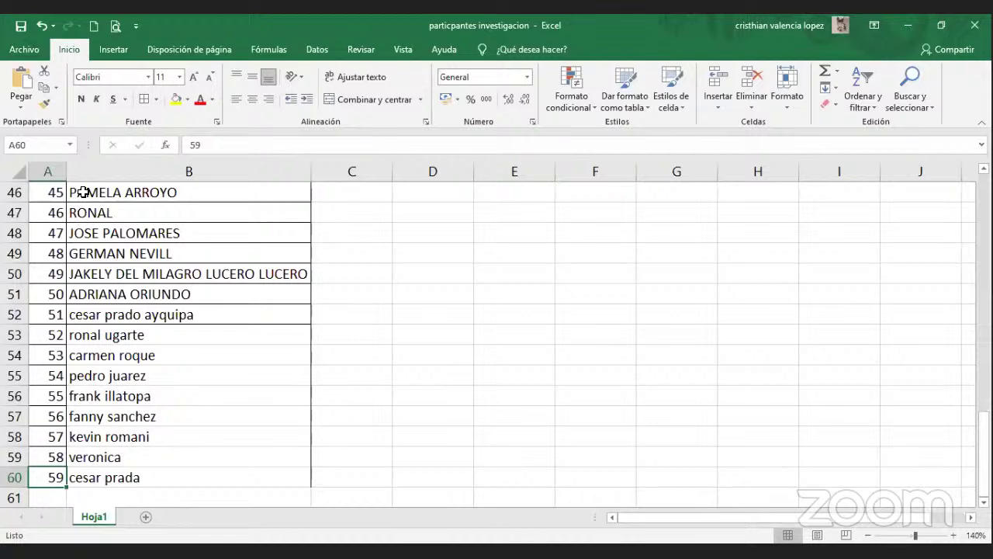
# Look up participant 47 in the Excel list, then return to the generator.
pyautogui.click(86, 188)
pyautogui.press('Down')
pyautogui.press('Down')
pyautogui.press('Down')
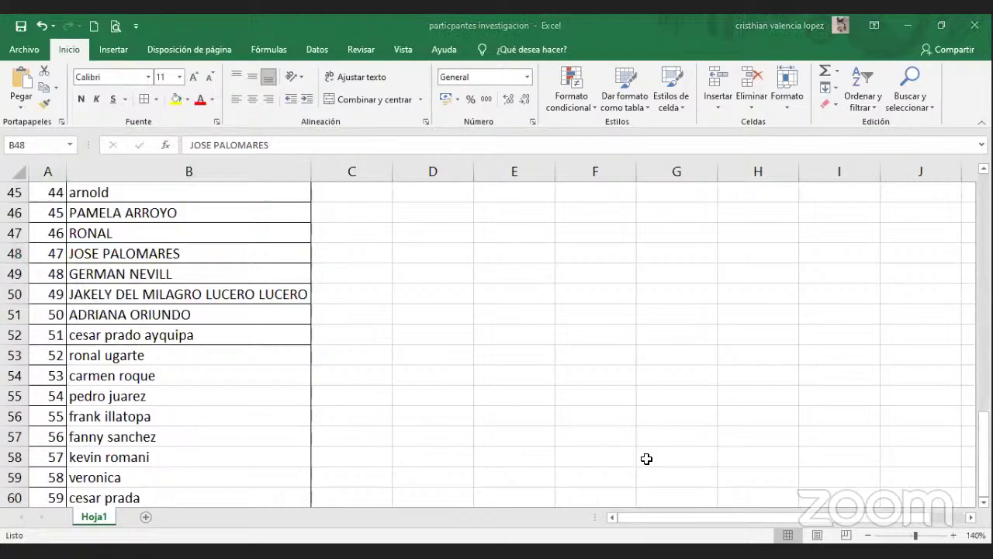
pyautogui.hotkey('alt', 'Tab')
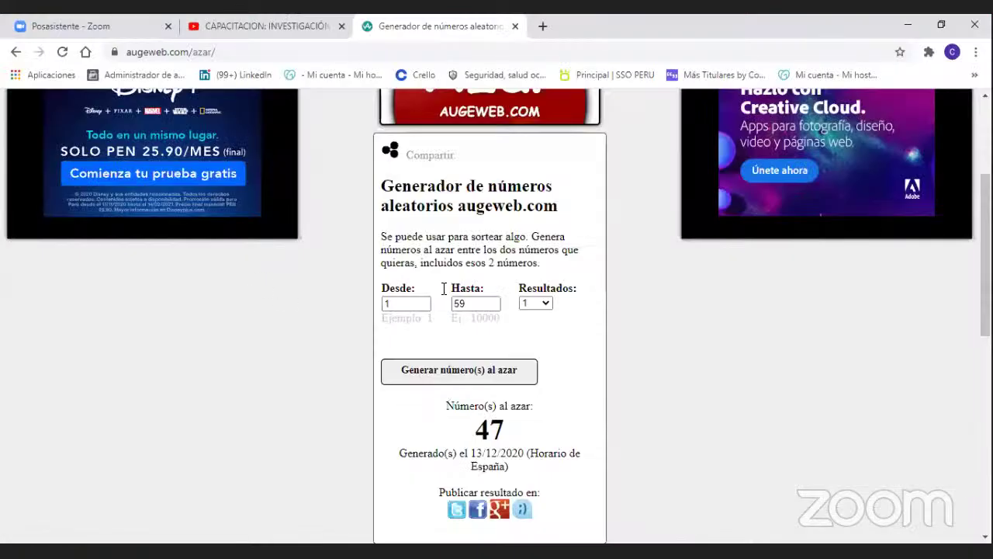
# Redraw, check item 50 in Excel, then re-enter 59 as Hasta and draw 7.
pyautogui.click(497, 370)
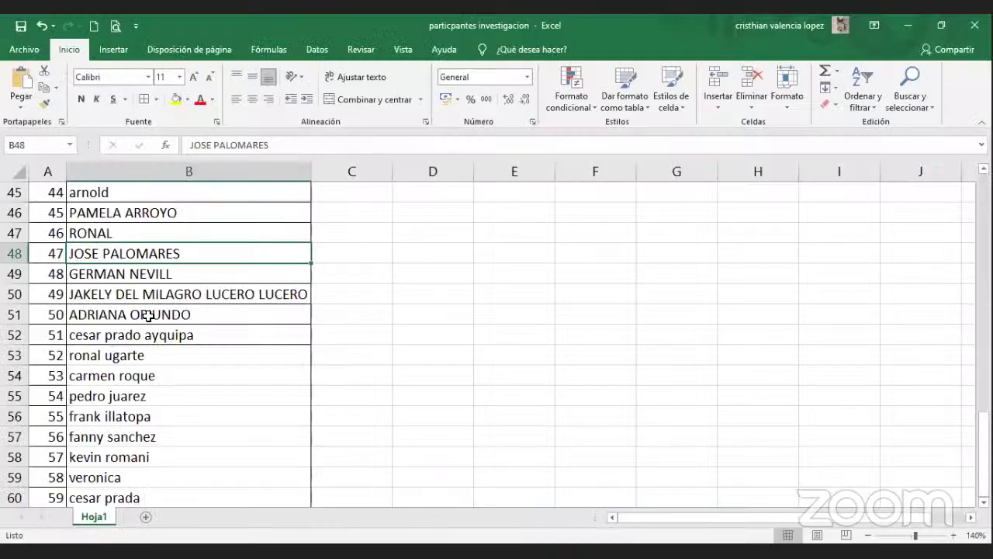
pyautogui.click(146, 315)
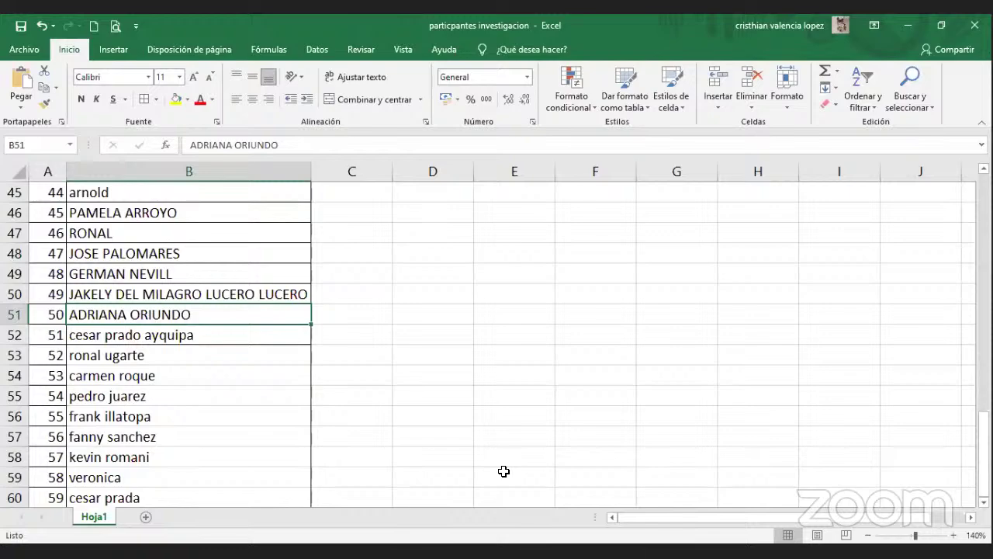
pyautogui.hotkey('alt', 'Tab')
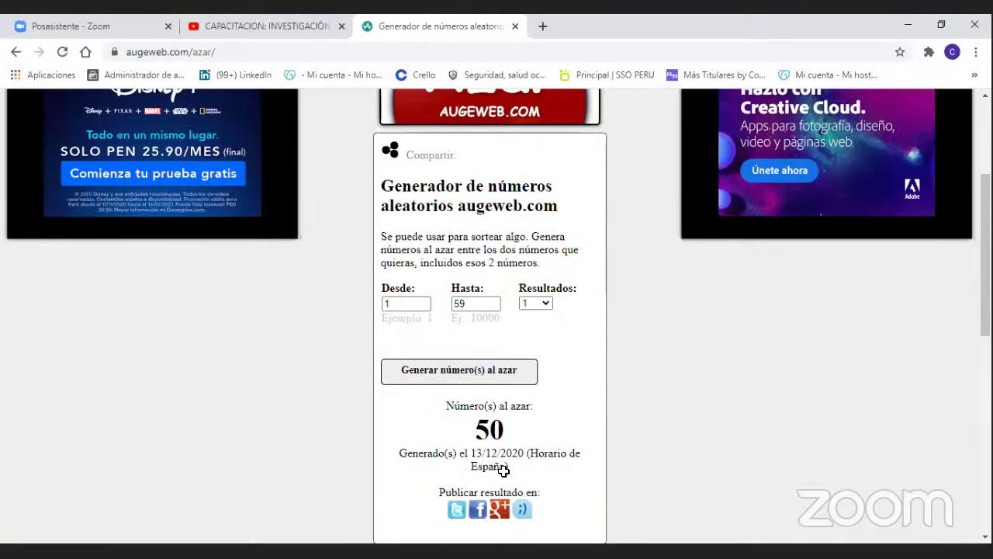
pyautogui.doubleClick(466, 304)
pyautogui.write('59')
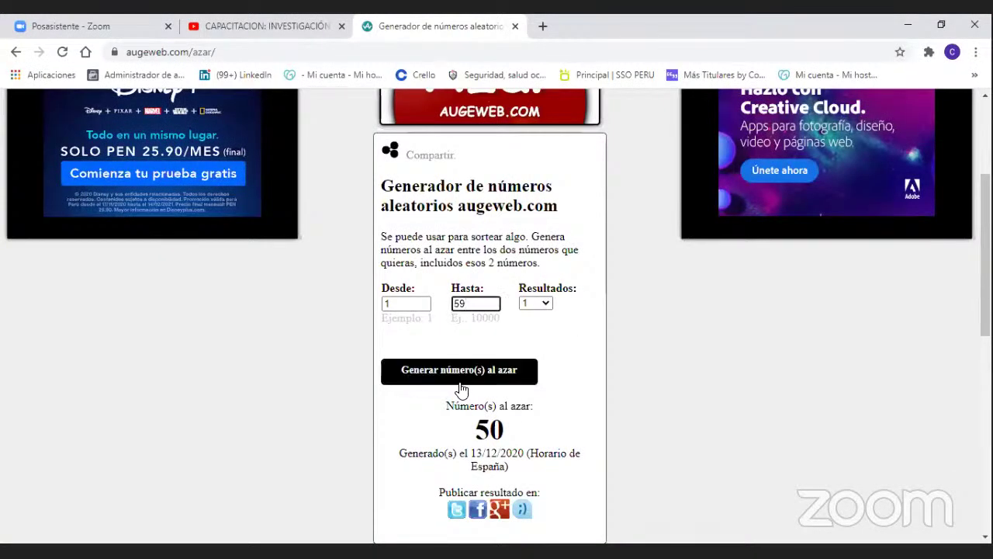
pyautogui.click(460, 380)
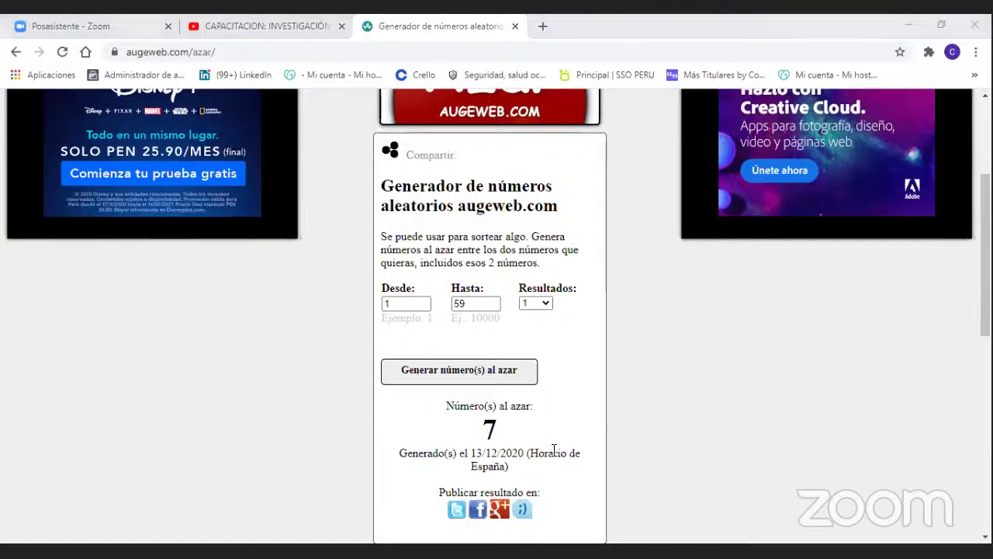
# Return to Excel and select participant 7's name in cell B8.
pyautogui.hotkey('alt', 'Tab')
pyautogui.press('Up')
pyautogui.press('Up')
pyautogui.hotkey('ctrl', 'Up')
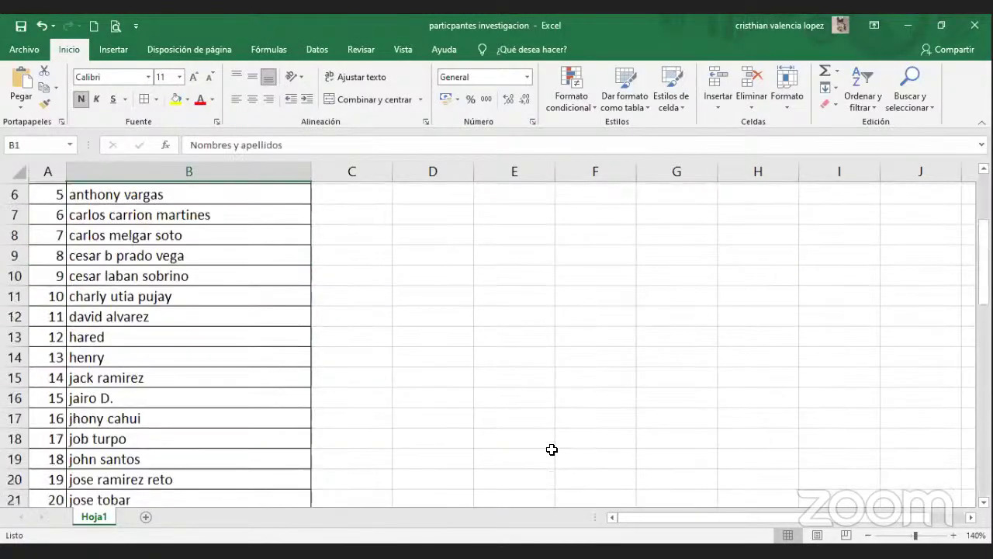
pyautogui.press('Down')
pyautogui.press('Down')
pyautogui.press('Down')
pyautogui.press('Down')
pyautogui.press('Down')
pyautogui.press('Down')
pyautogui.press('Down')
pyautogui.press('Down')
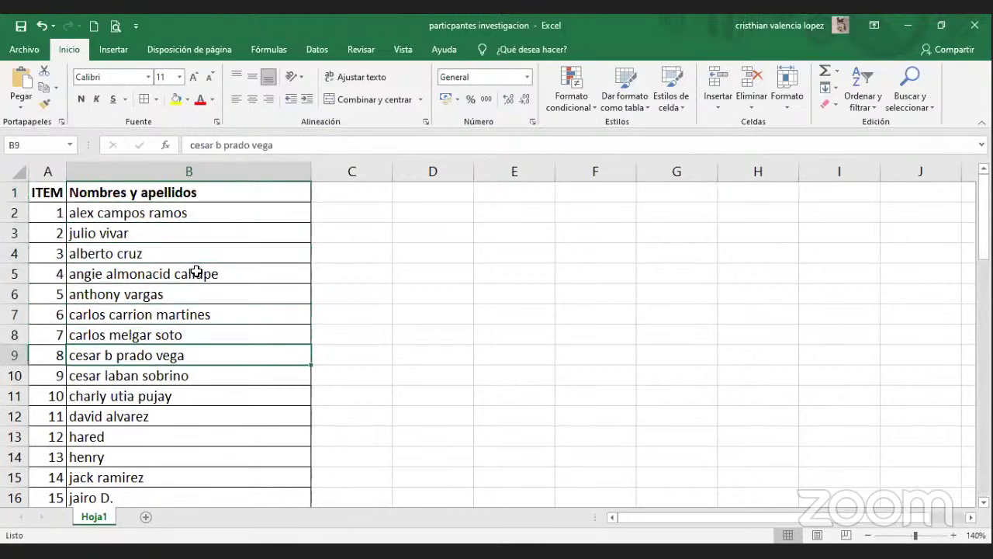
pyautogui.press('Up')
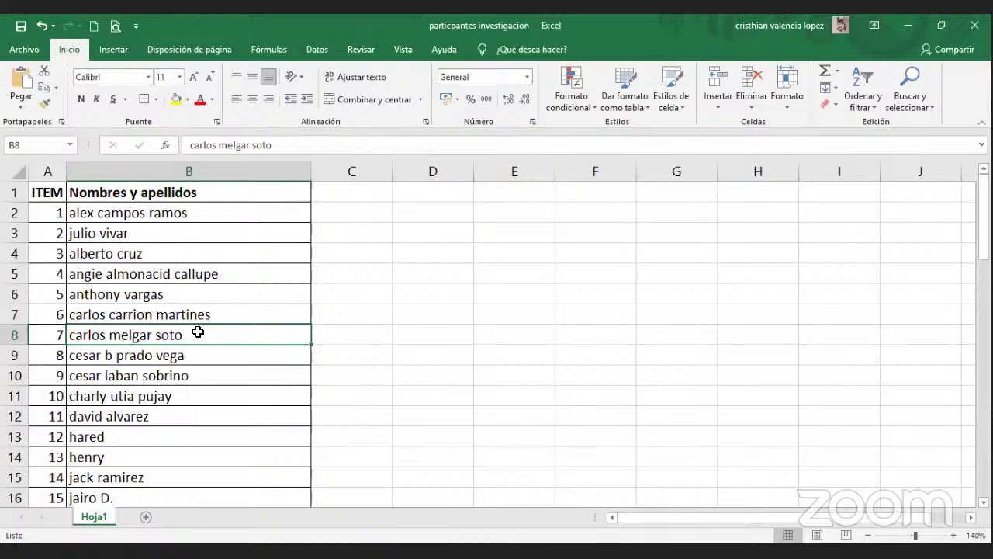
# Give cell B8 a yellow fill and red font color.
pyautogui.click(176, 98)
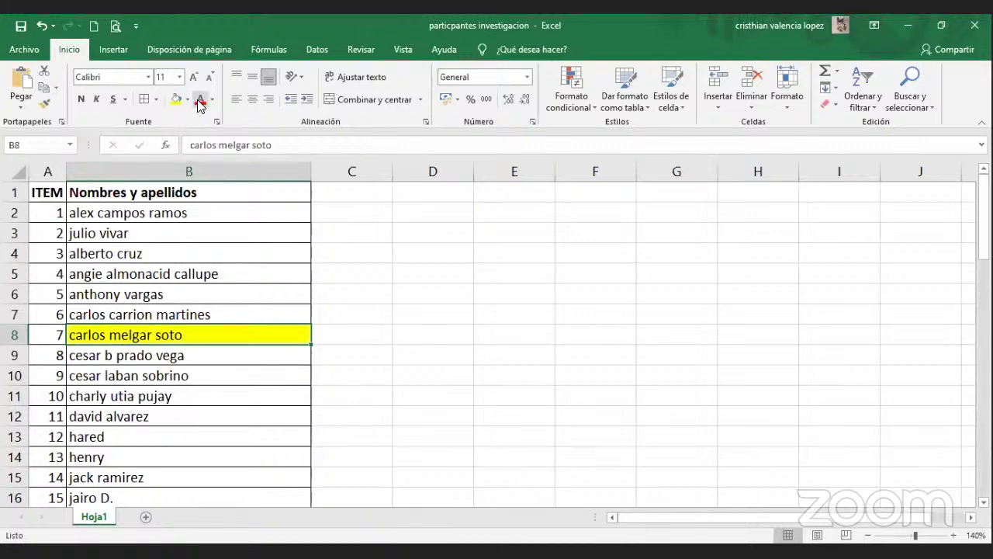
pyautogui.click(200, 99)
pyautogui.click(359, 333)
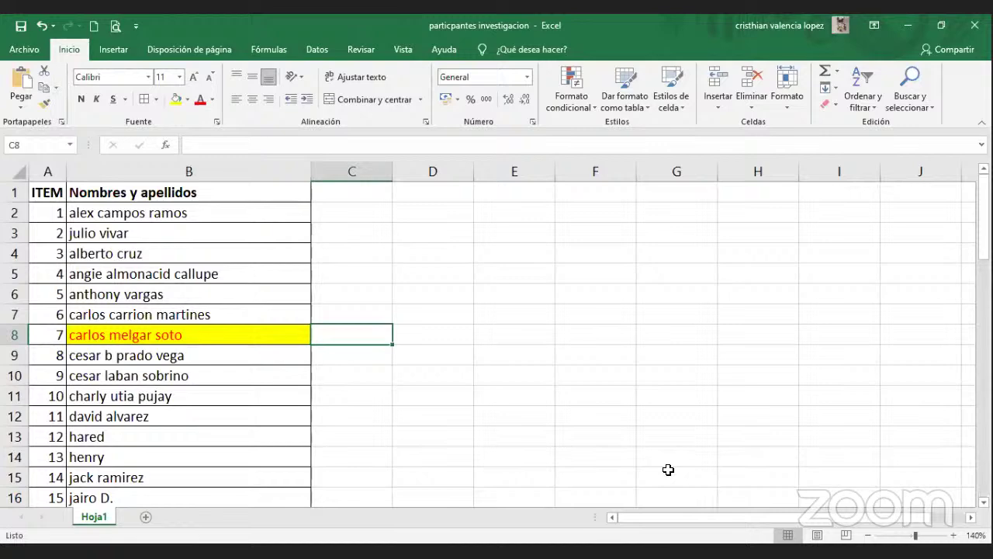
pyautogui.click(271, 412)
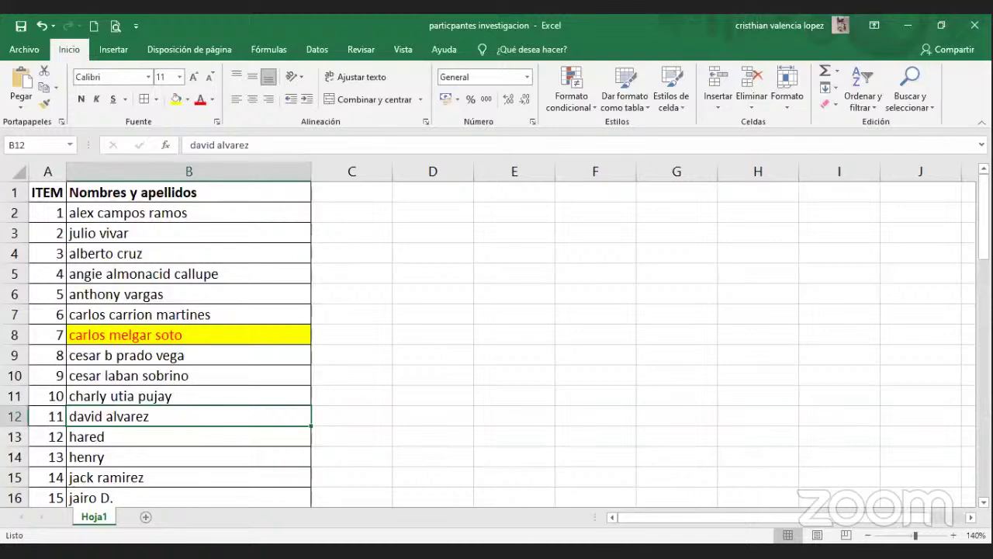
pyautogui.hotkey('alt', 'Tab')
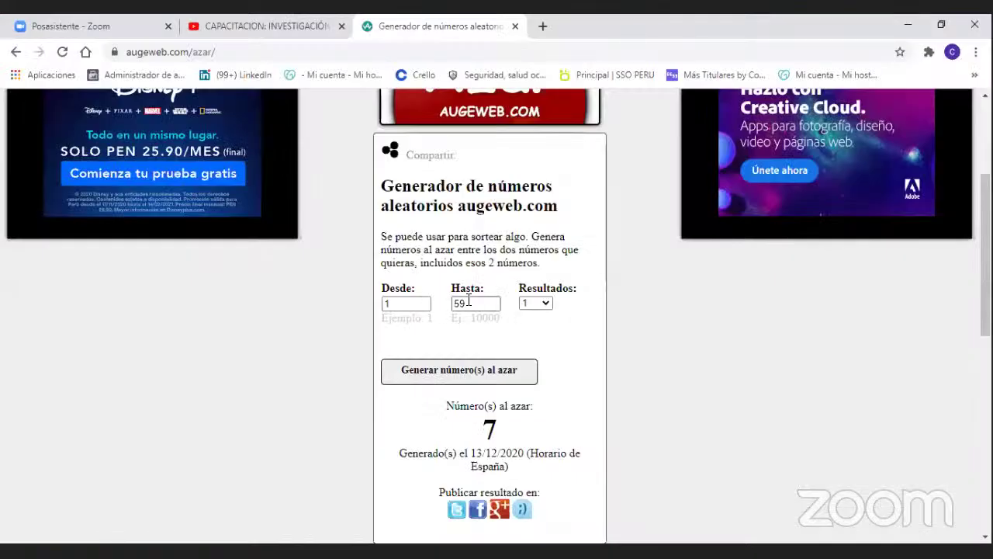
# Draw a new number, 33, and locate participant 33 in the Excel list.
pyautogui.click(465, 301)
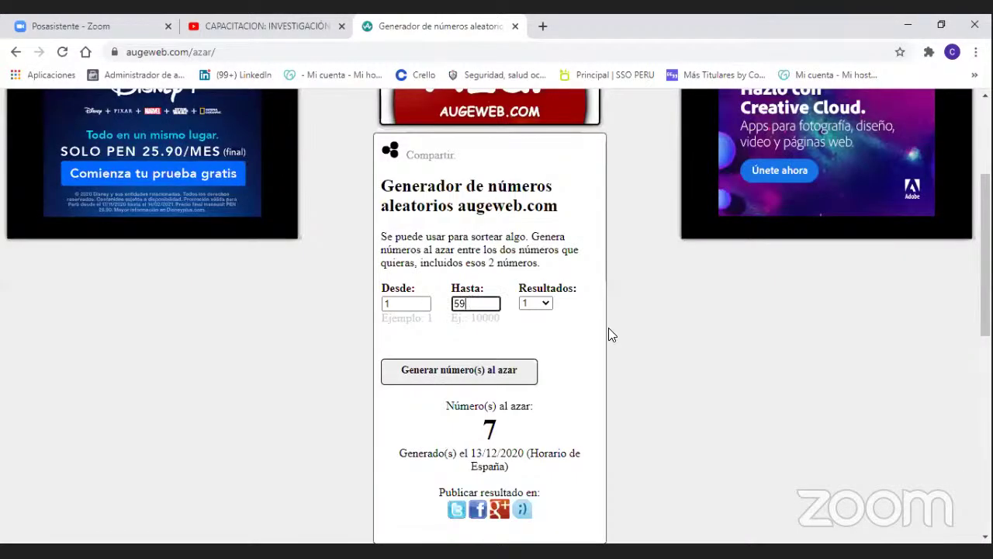
pyautogui.click(525, 377)
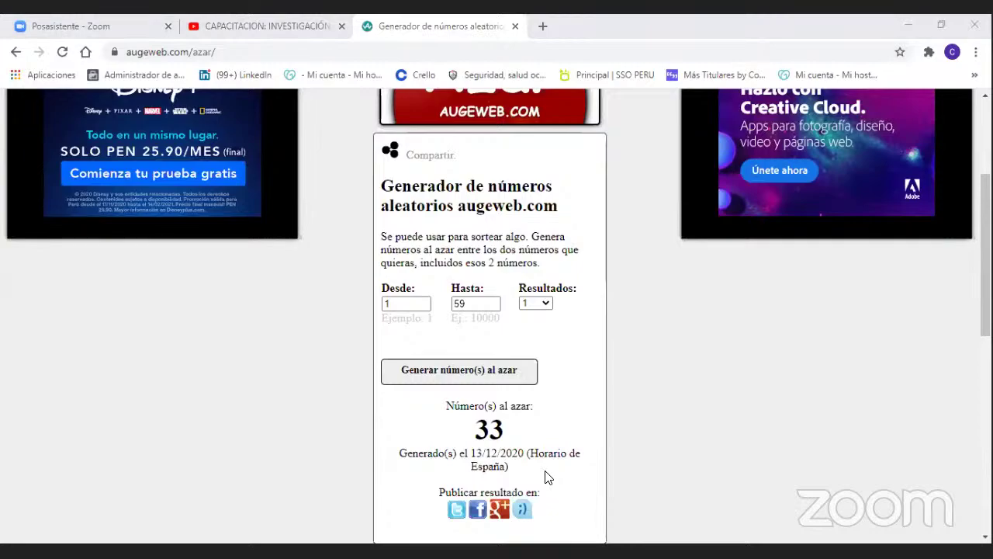
pyautogui.hotkey('alt', 'Tab')
pyautogui.press('Up')
pyautogui.press('Down')
pyautogui.press('Down')
pyautogui.press('Down')
pyautogui.press('Down')
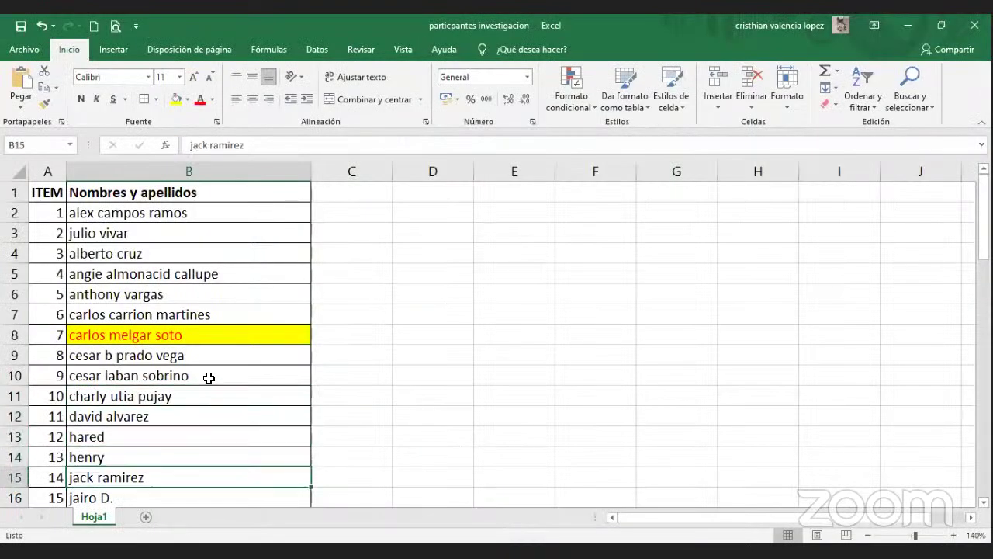
pyautogui.press('Down')
pyautogui.press('Down')
pyautogui.press('Down')
pyautogui.press('Down')
pyautogui.press('Down')
pyautogui.press('Down')
pyautogui.press('Down')
pyautogui.press('Down')
pyautogui.press('Down')
pyautogui.press('Down')
pyautogui.press('Down')
pyautogui.press('Down')
pyautogui.press('Down')
pyautogui.press('Down')
pyautogui.press('Down')
pyautogui.press('Down')
pyautogui.press('Down')
pyautogui.press('Down')
pyautogui.press('Down')
pyautogui.press('Down')
pyautogui.press('Down')
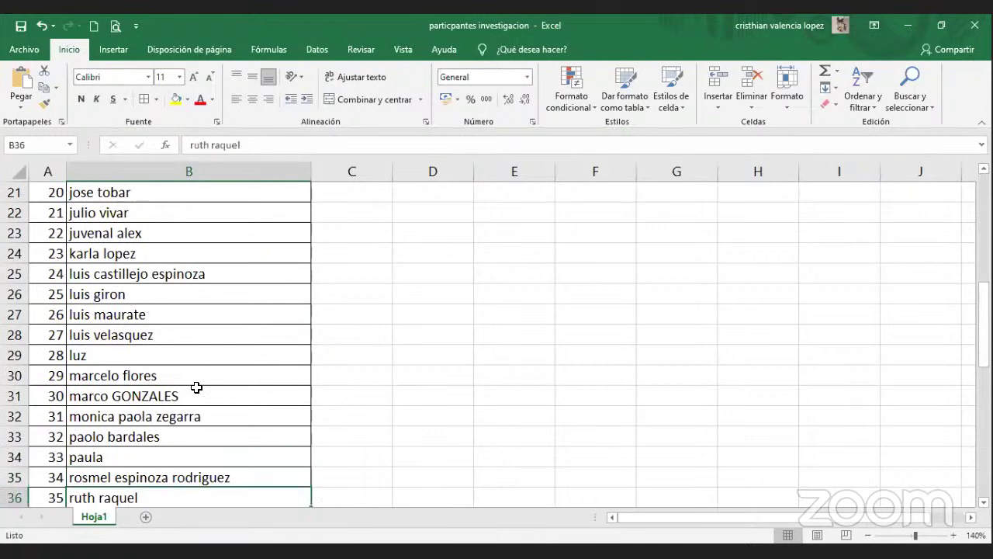
pyautogui.press('Down')
pyautogui.press('Down')
pyautogui.press('Down')
pyautogui.press('Down')
pyautogui.press('Up')
pyautogui.press('Up')
pyautogui.press('Up')
pyautogui.press('Up')
pyautogui.press('Up')
pyautogui.press('Up')
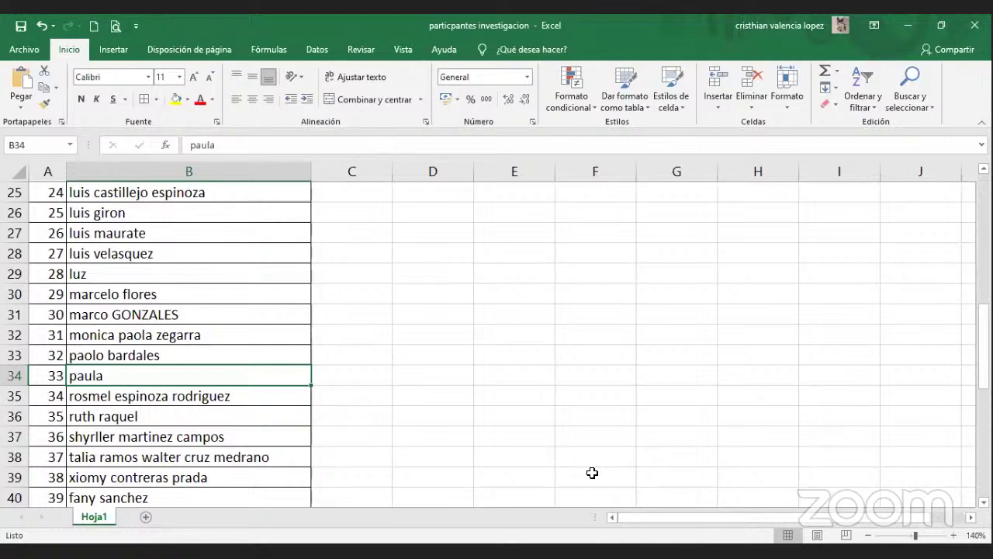
pyautogui.hotkey('alt', 'Tab')
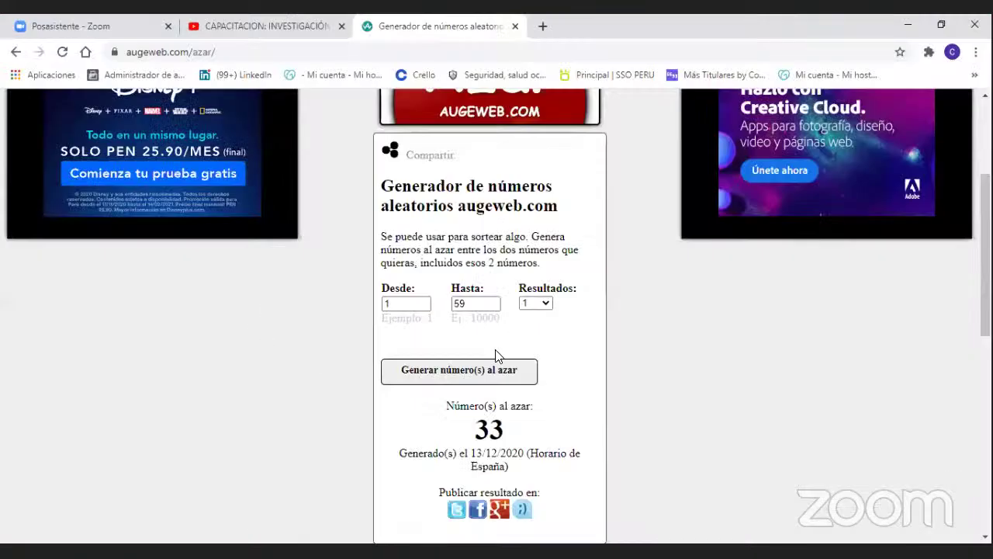
# Draw 38 and look up participant 38 in the Excel list.
pyautogui.click(494, 372)
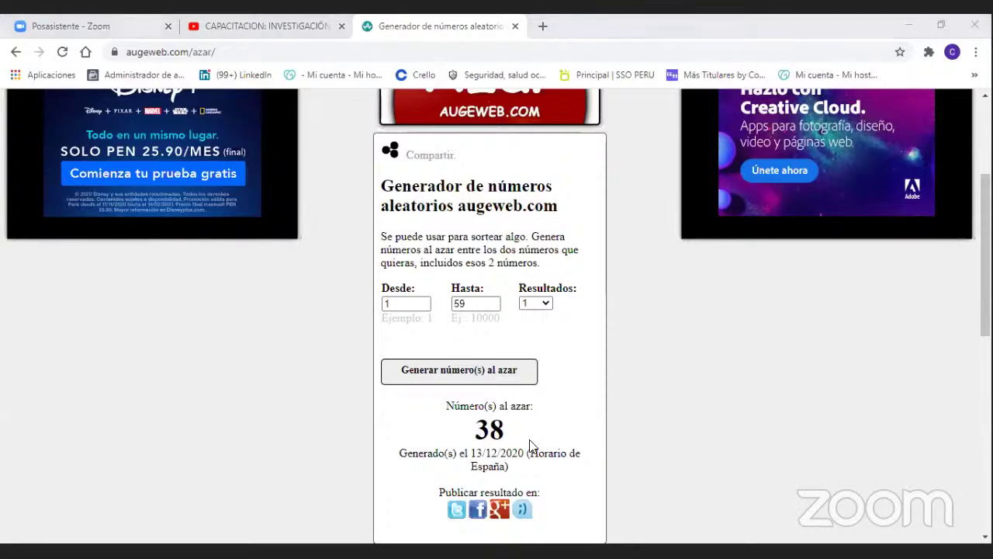
pyautogui.hotkey('alt', 'Tab')
pyautogui.click(140, 477)
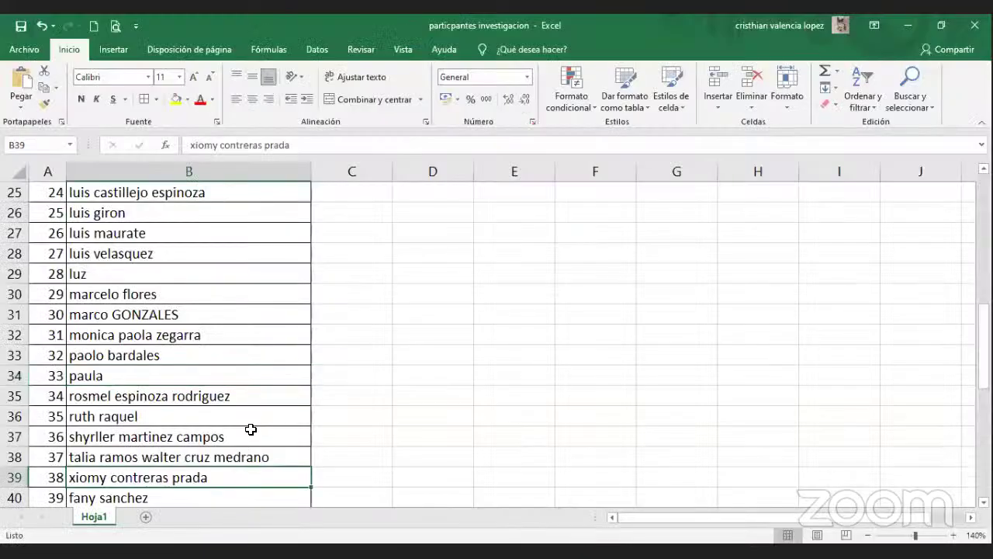
pyautogui.press('Down')
pyautogui.press('Down')
pyautogui.press('Down')
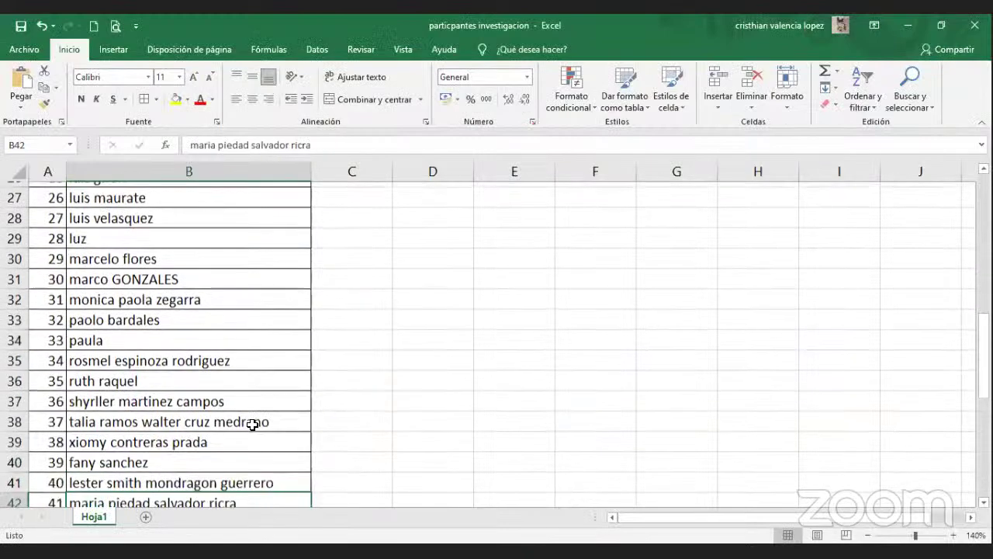
pyautogui.click(254, 429)
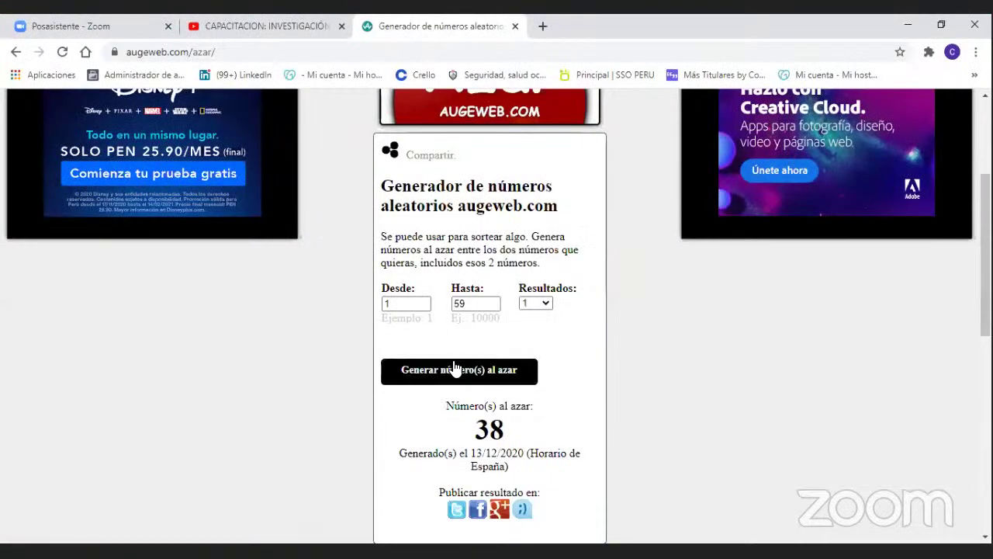
# Draw 47 and find participant 47's row in Excel.
pyautogui.click(456, 371)
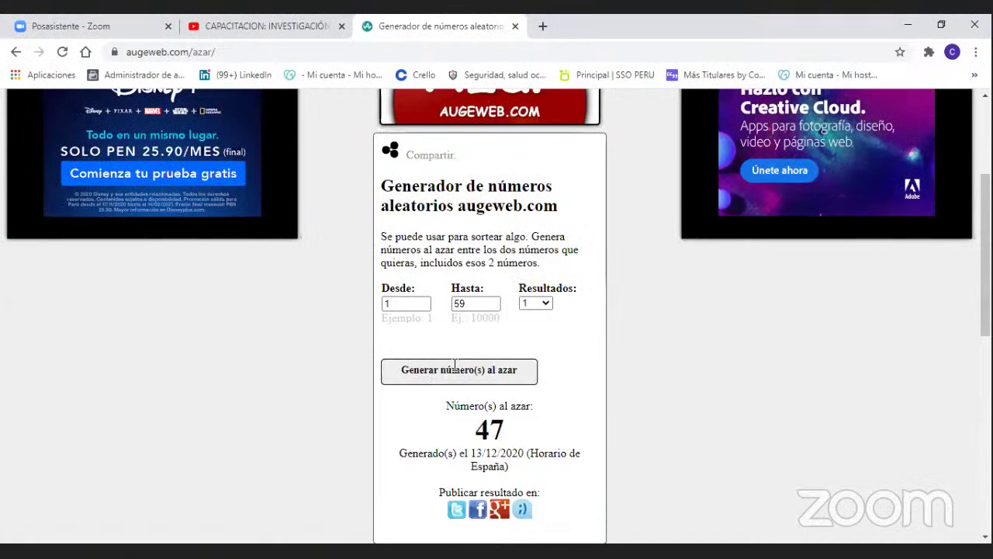
pyautogui.hotkey('alt', 'Tab')
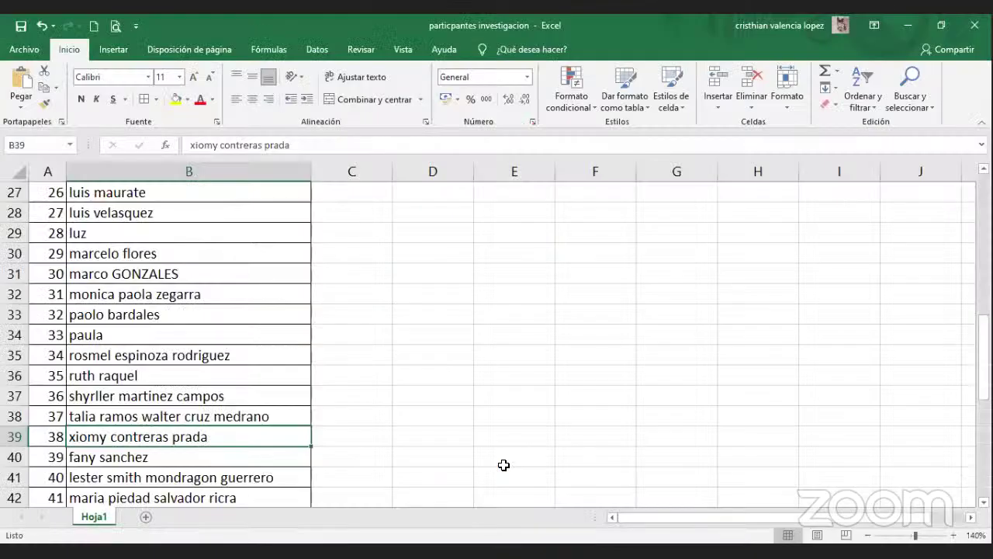
pyautogui.press('Down')
pyautogui.press('Down')
pyautogui.press('Down')
pyautogui.press('Down')
pyautogui.press('Down')
pyautogui.press('Down')
pyautogui.press('Down')
pyautogui.press('Down')
pyautogui.press('Down')
pyautogui.press('Down')
pyautogui.press('Down')
pyautogui.press('Down')
pyautogui.press('Up')
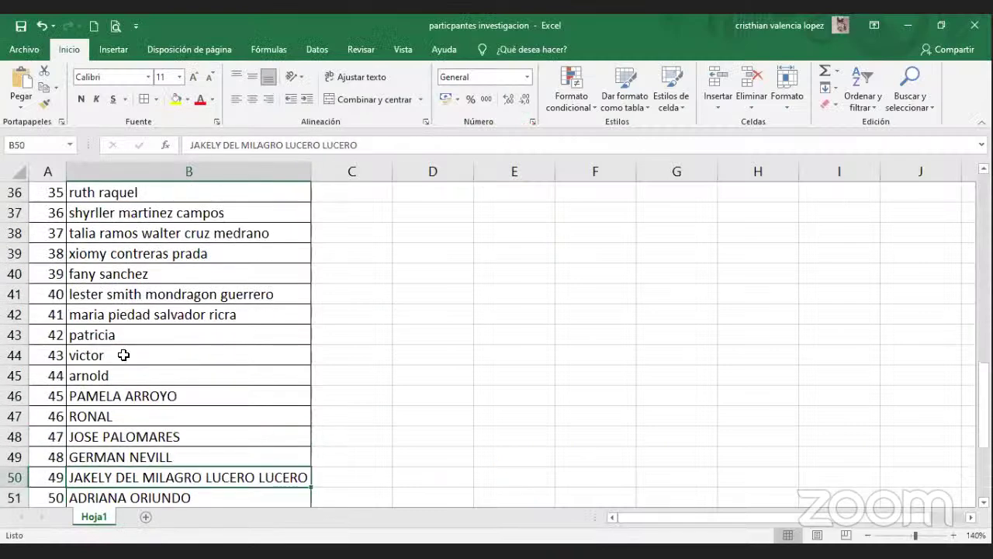
pyautogui.press('Up')
pyautogui.press('Up')
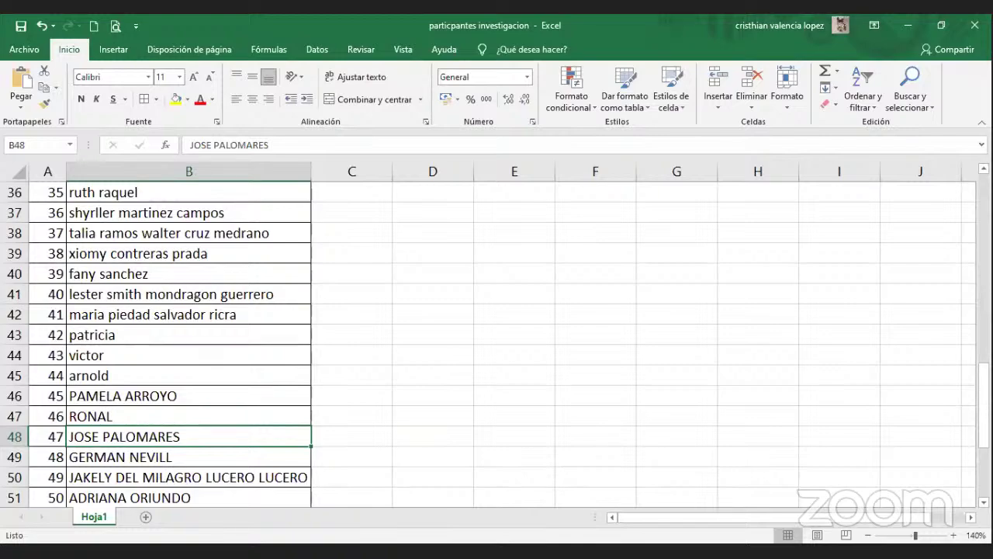
pyautogui.click(372, 379)
pyautogui.hotkey('alt', 'Tab')
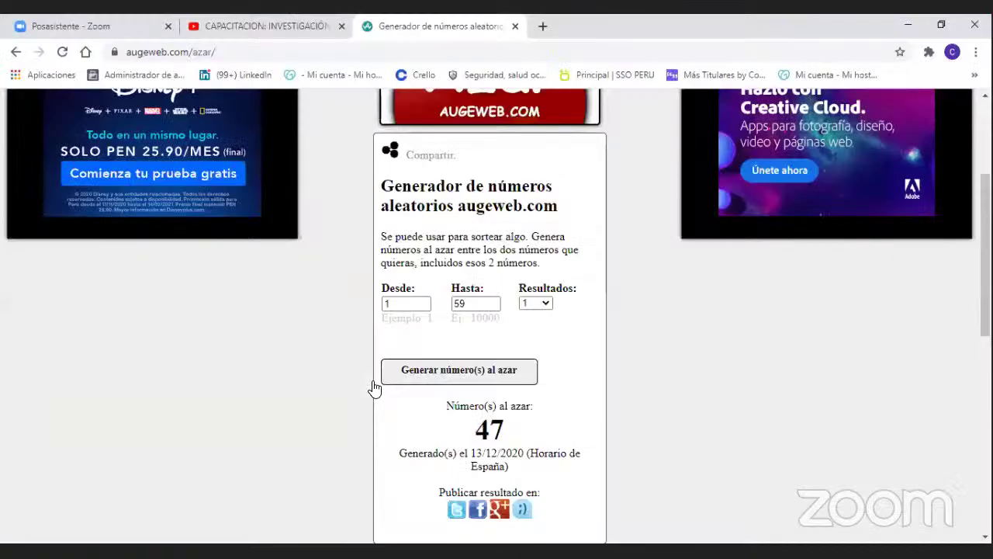
# Draw 46 and select participant 46's name in cell B47.
pyautogui.click(471, 372)
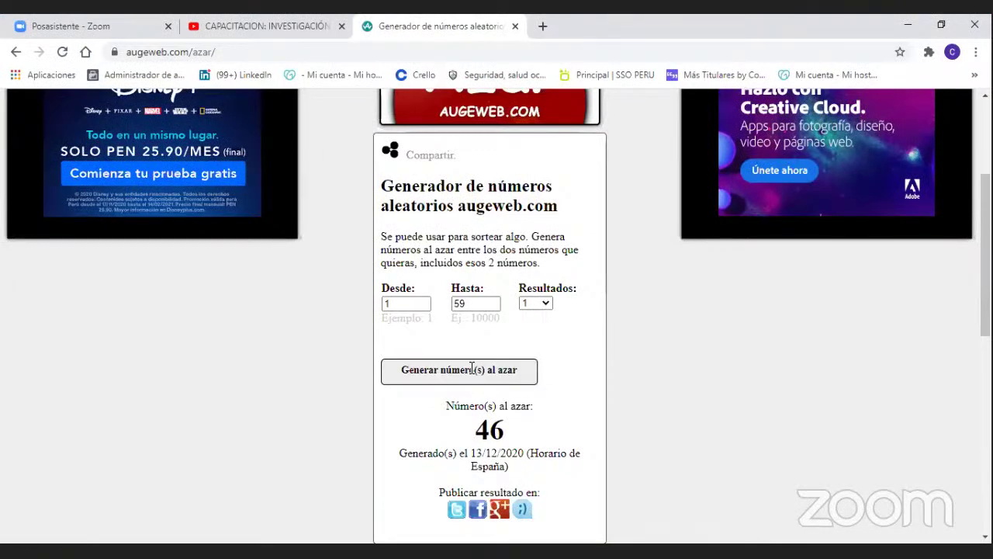
pyautogui.hotkey('alt', 'Tab')
pyautogui.click(233, 416)
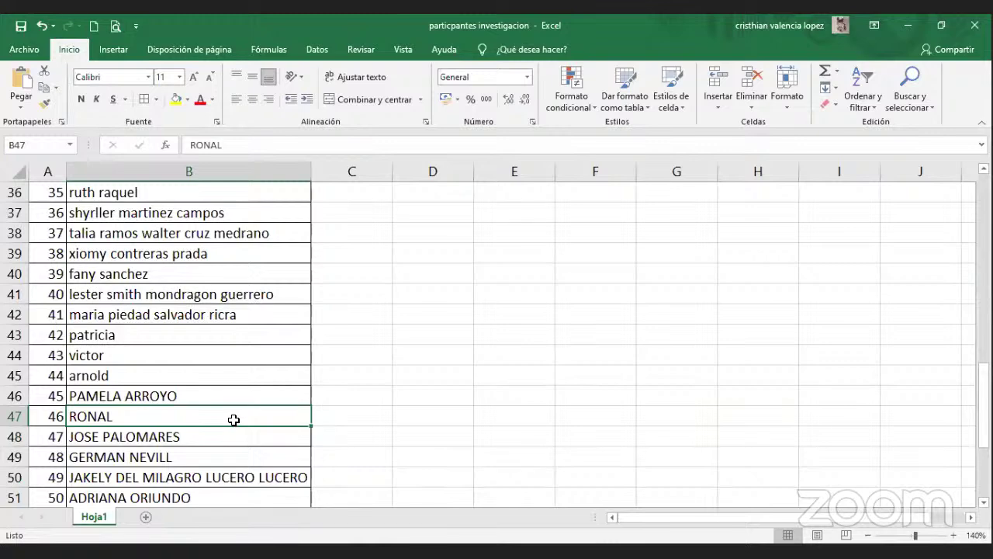
# Add the participant's two surnames after the first name in B47, fixing typos.
pyautogui.doubleClick(234, 419)
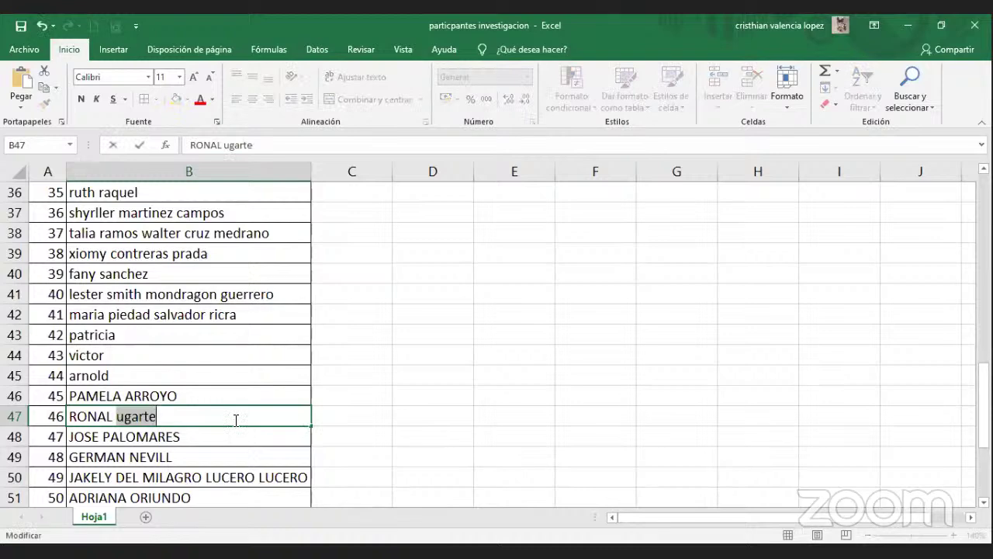
pyautogui.write('GA')
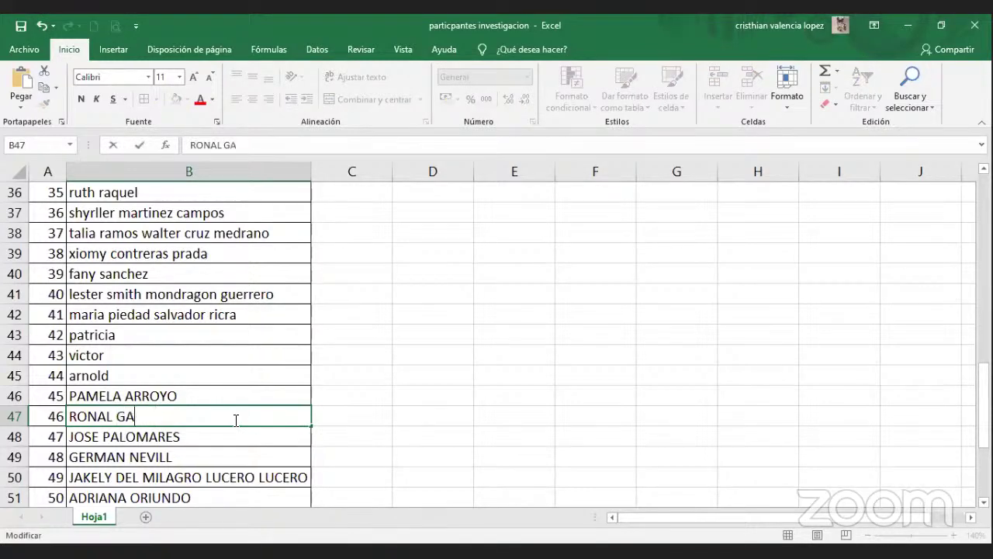
pyautogui.write('VLVE')
pyautogui.press('BackSpace')
pyautogui.press('BackSpace')
pyautogui.press('BackSpace')
pyautogui.press('BackSpace')
pyautogui.press('BackSpace')
pyautogui.write('ALVE')
pyautogui.press('BackSpace')
pyautogui.press('BackSpace')
pyautogui.press('BackSpace')
pyautogui.press('BackSpace')
pyautogui.press('BackSpace')
pyautogui.press('BackSpace')
pyautogui.write('UGARTE ')
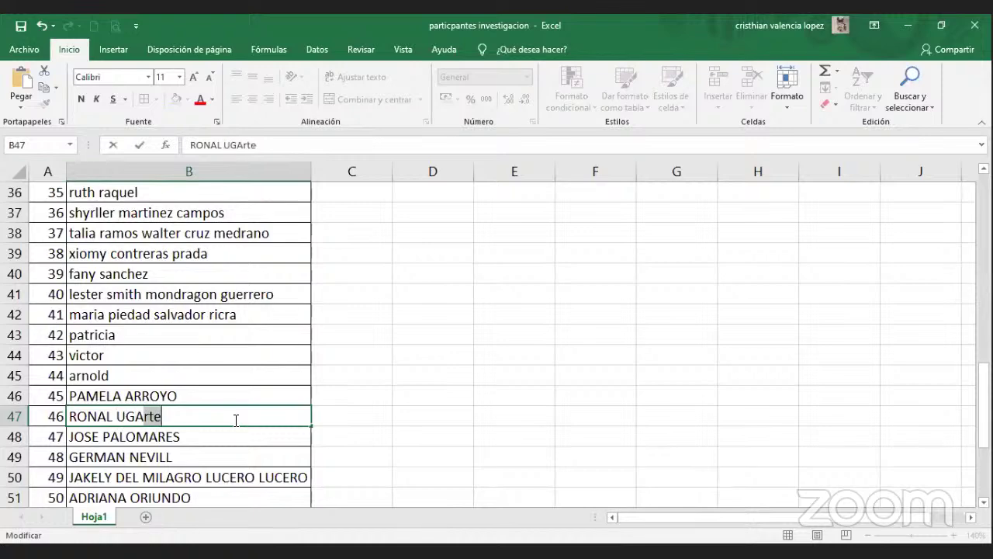
pyautogui.write('GALVEZ')
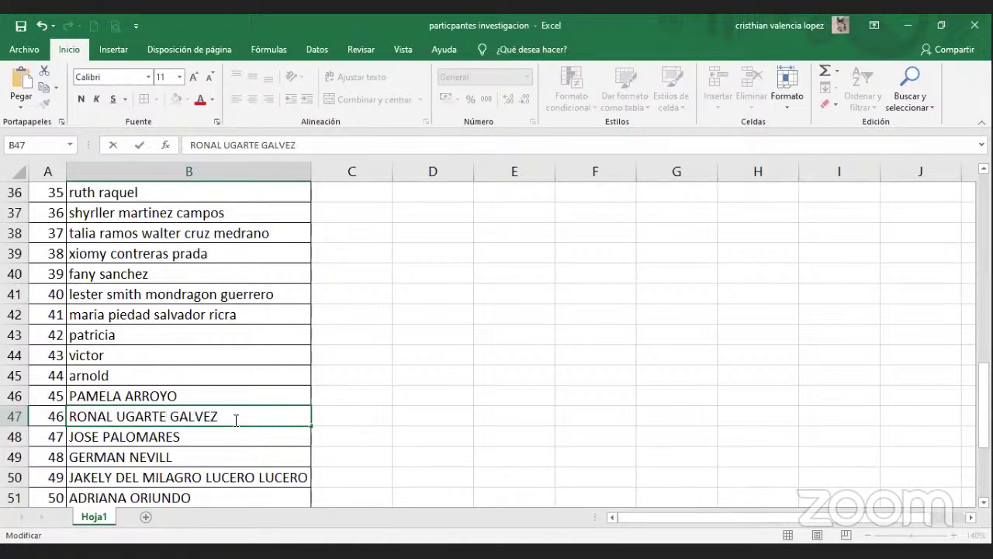
pyautogui.press('Return')
# Give cell B47 a yellow fill and red font color.
pyautogui.click(233, 419)
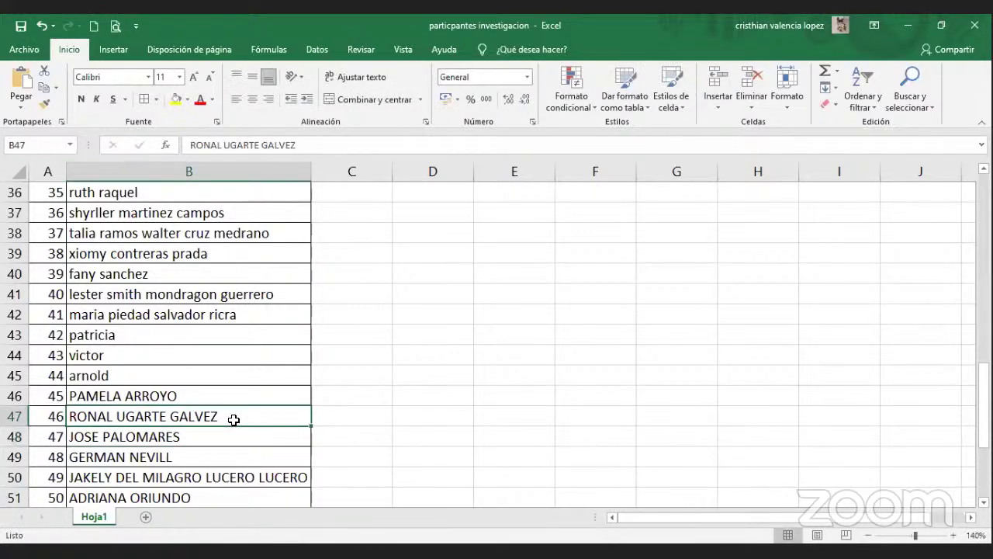
pyautogui.click(178, 101)
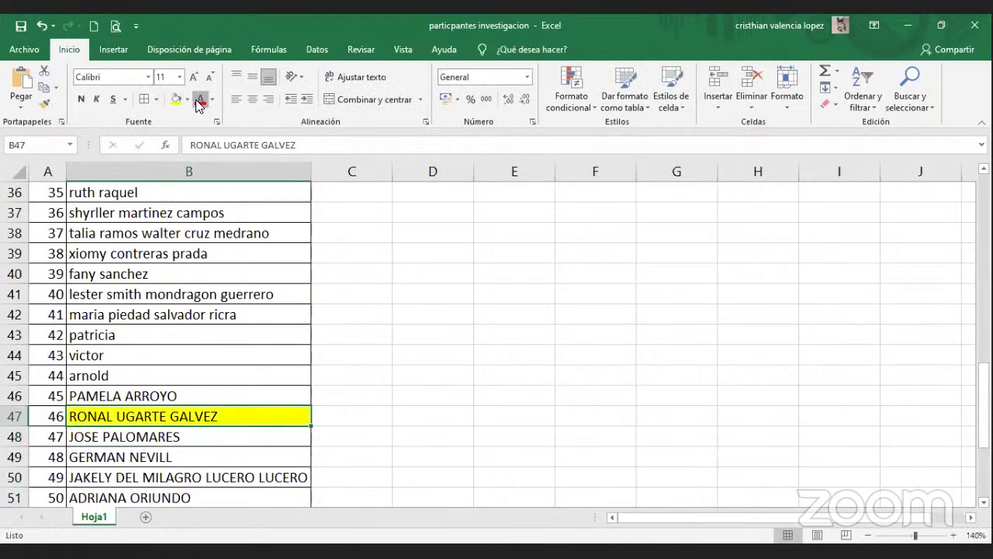
pyautogui.click(200, 101)
pyautogui.click(372, 427)
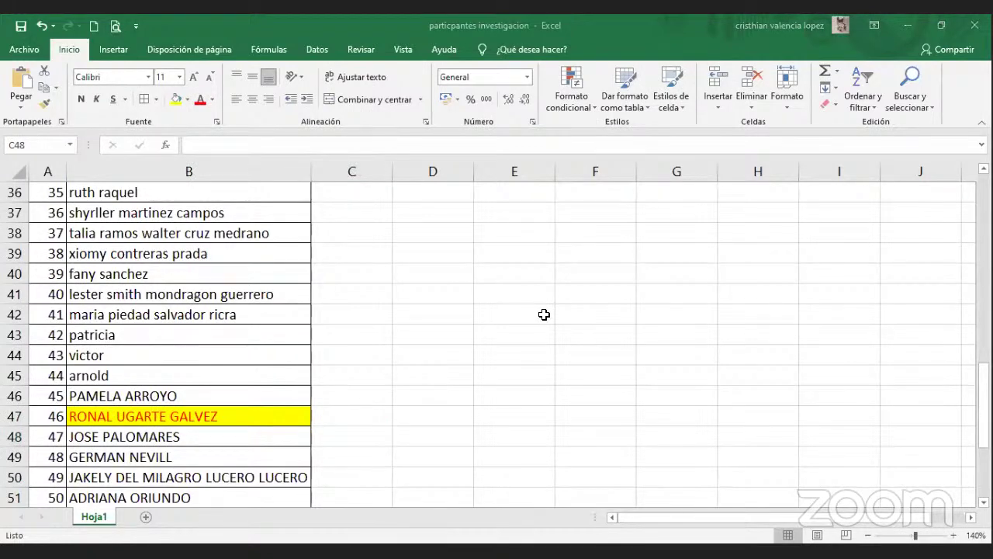
pyautogui.hotkey('alt', 'Tab')
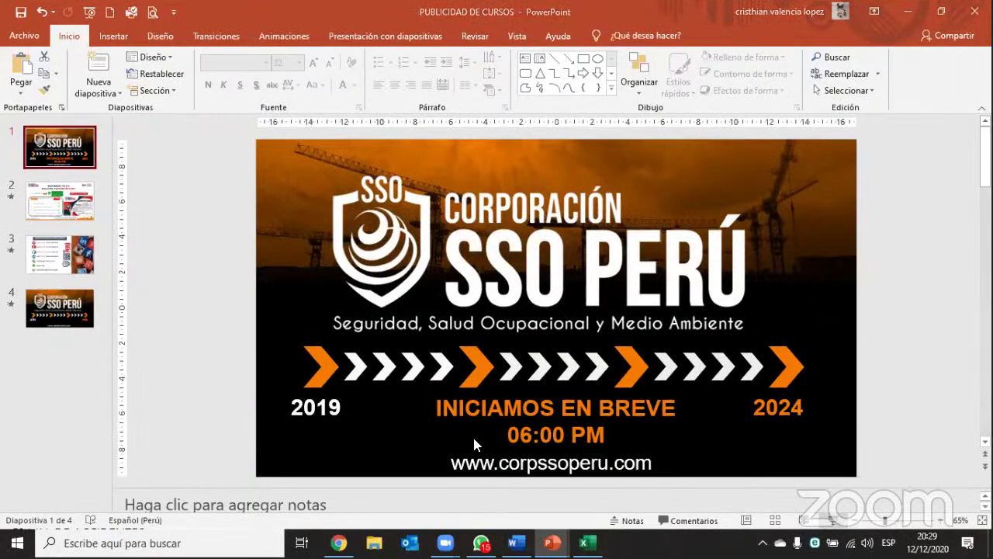
# Run the PUBLICIDAD DE CURSOS slideshow from the 'INICIAMOS EN BREVE 06:00 PM' title slide and advance once.
pyautogui.press('F5')
pyautogui.click(721, 375)
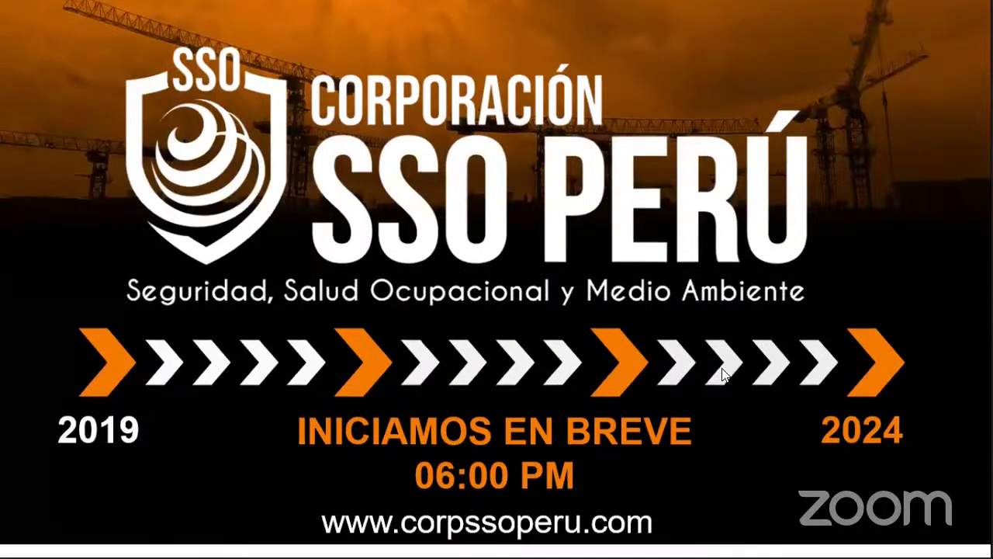